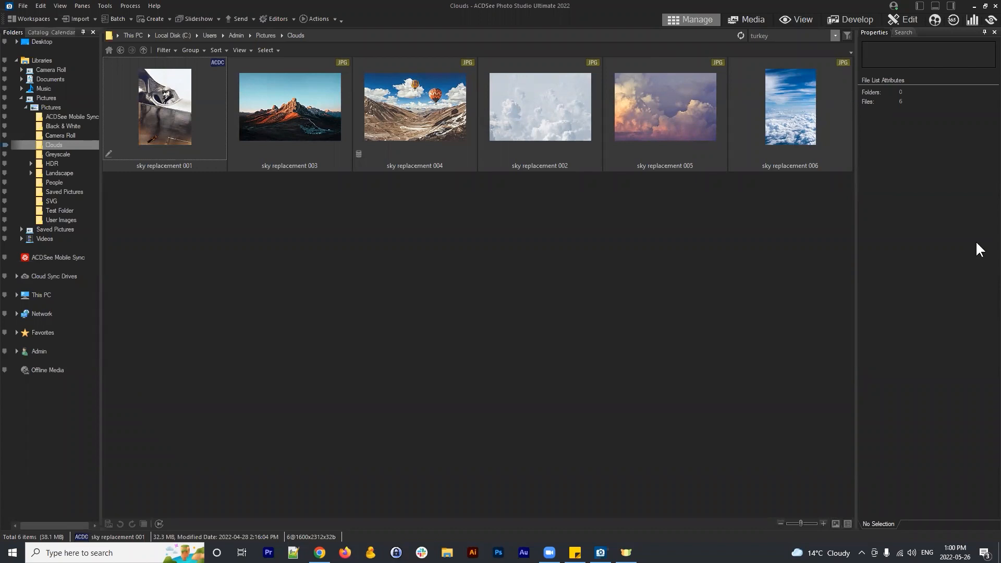
left_click(977, 217)
left_click(411, 276)
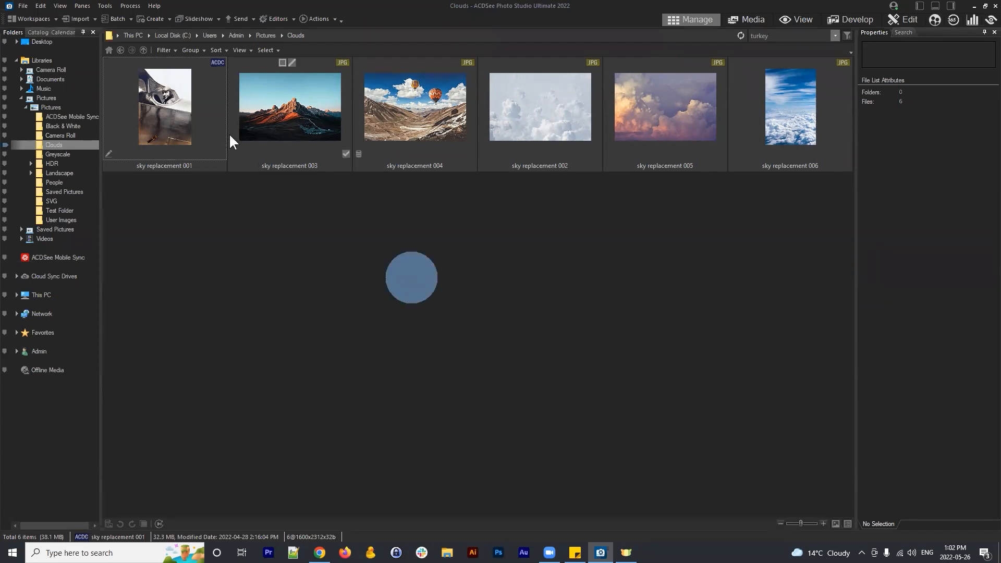
left_click(226, 130)
left_click(151, 103)
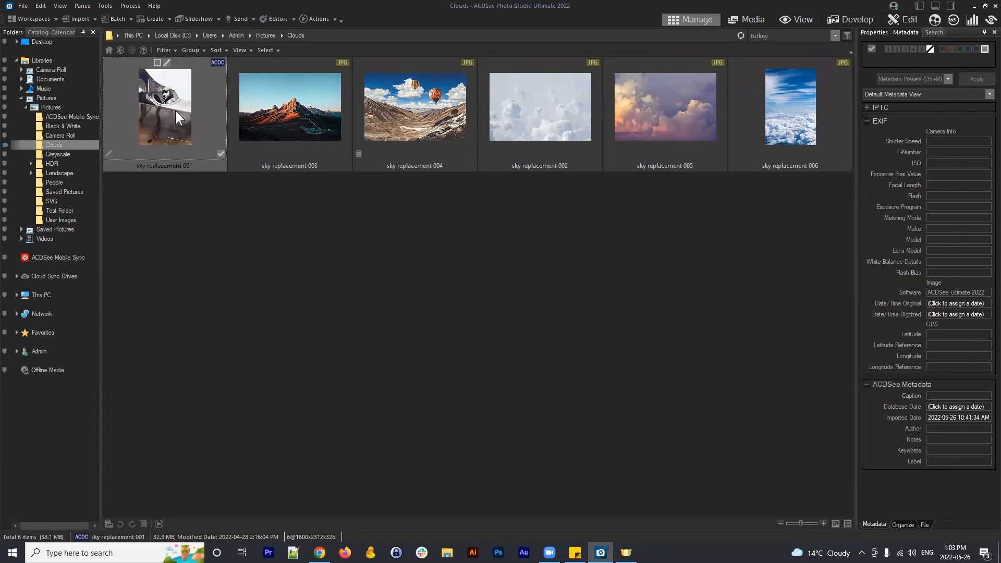
left_click(120, 48)
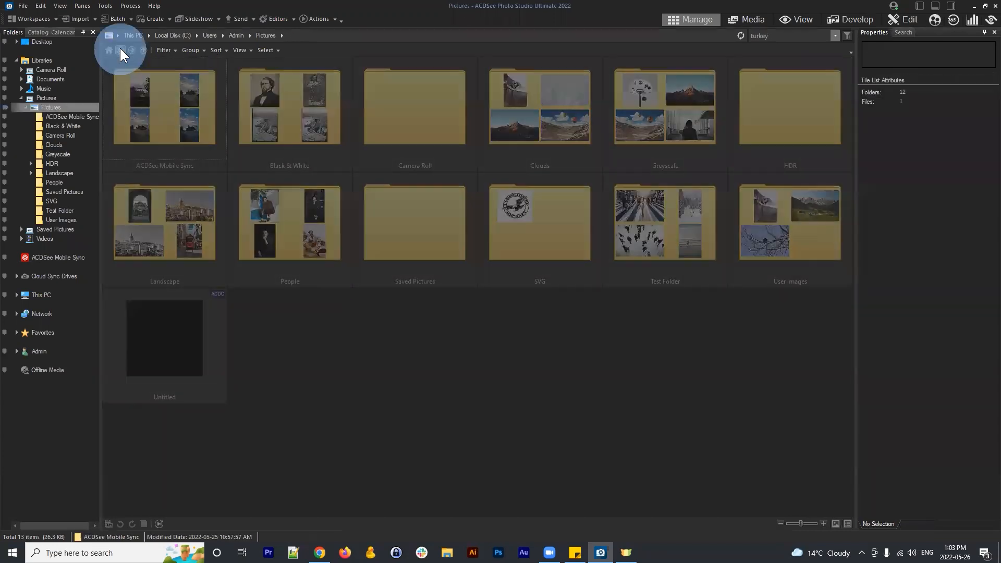
left_click(570, 357)
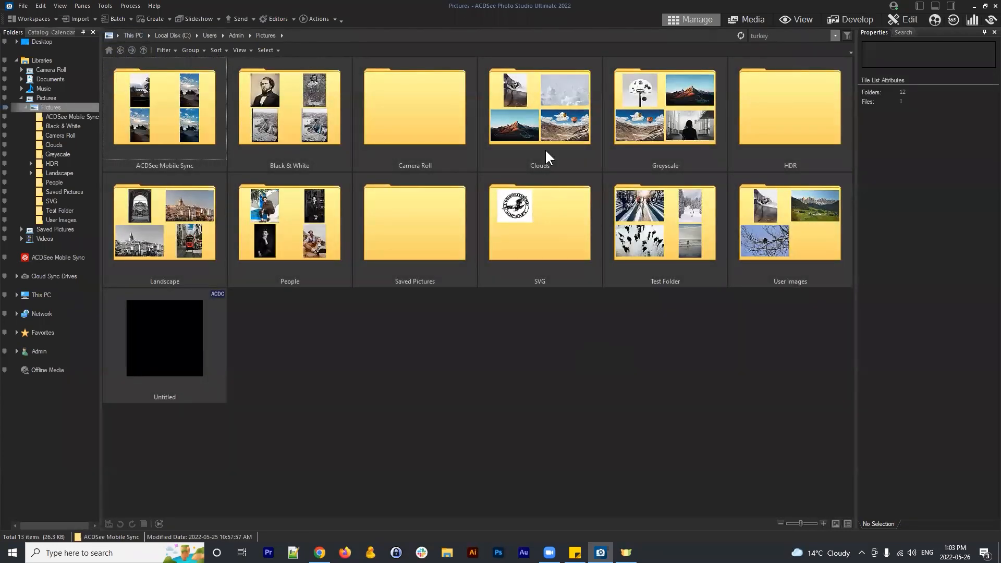
double_click(286, 111)
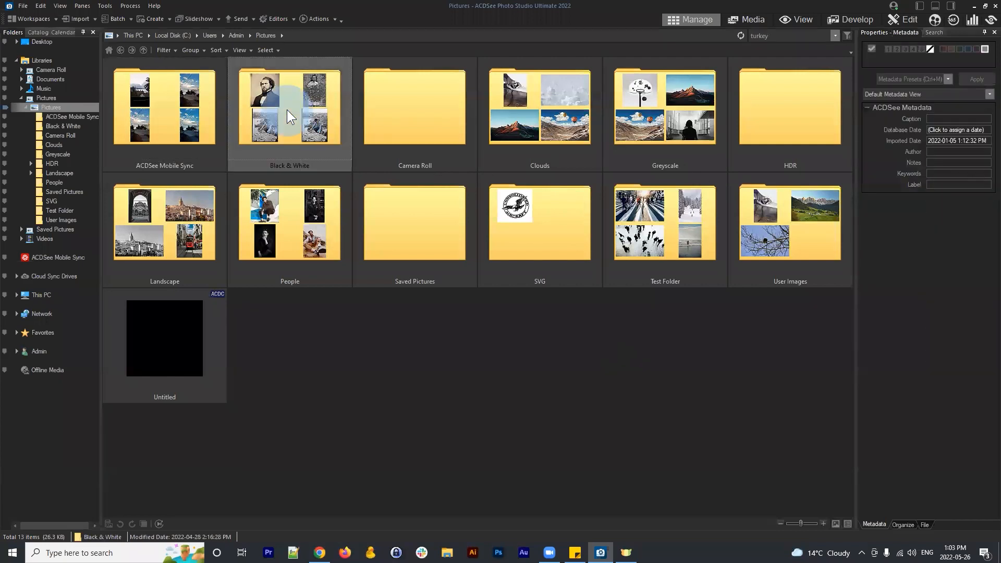
left_click(629, 288)
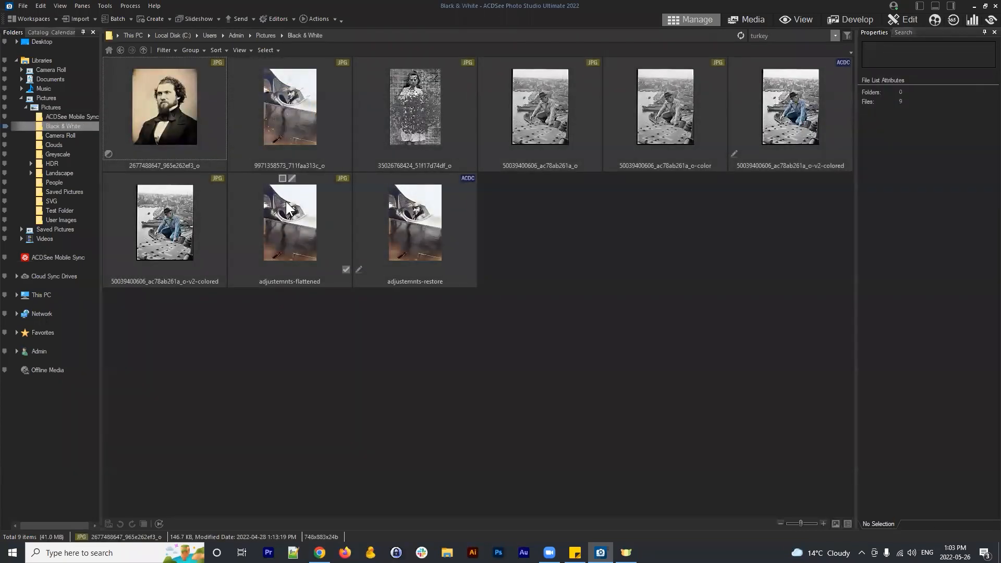
left_click(284, 124)
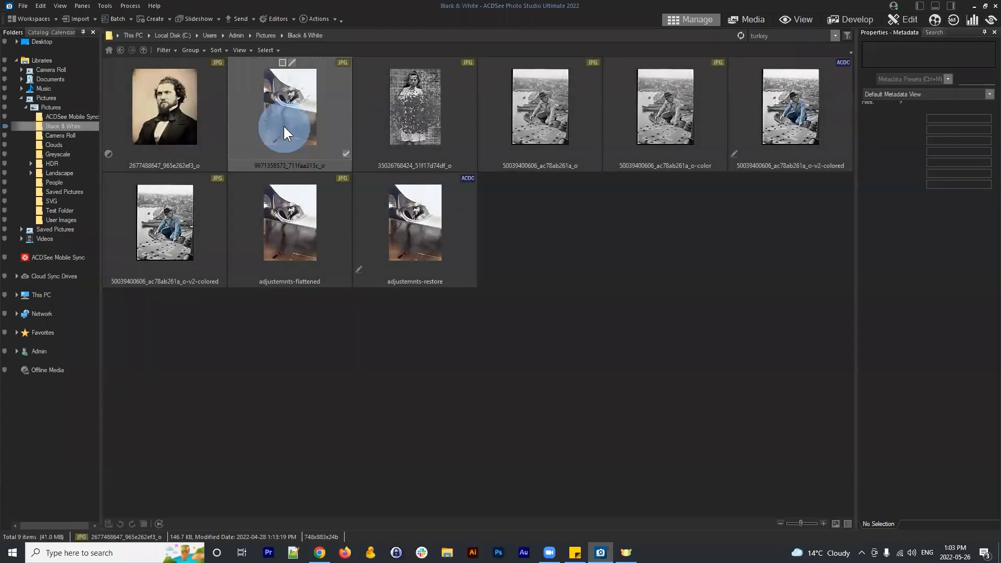
left_click(800, 20)
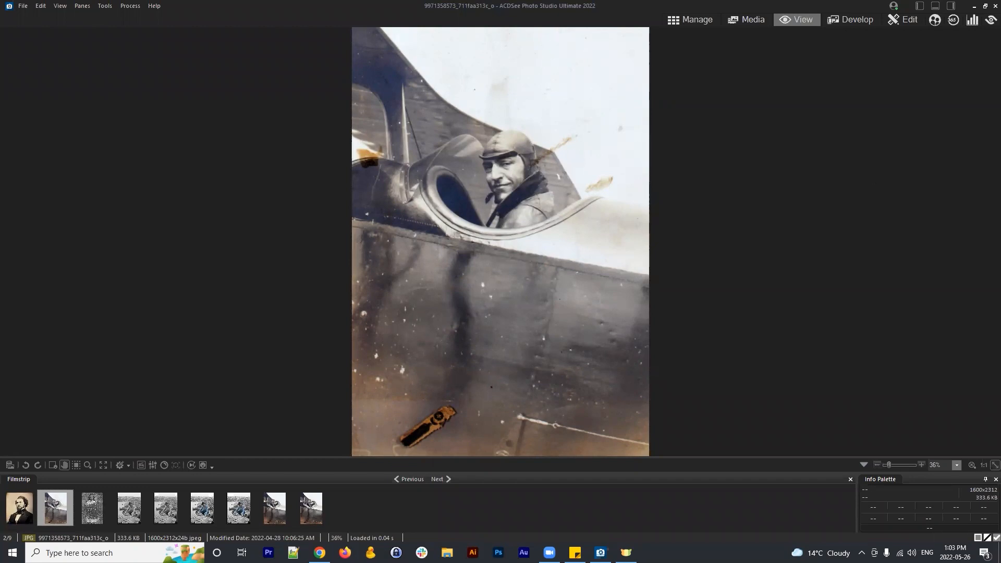
- Open sky replacement 001 from the Clouds folder for editing and collapse the Curves settings
left_click(693, 19)
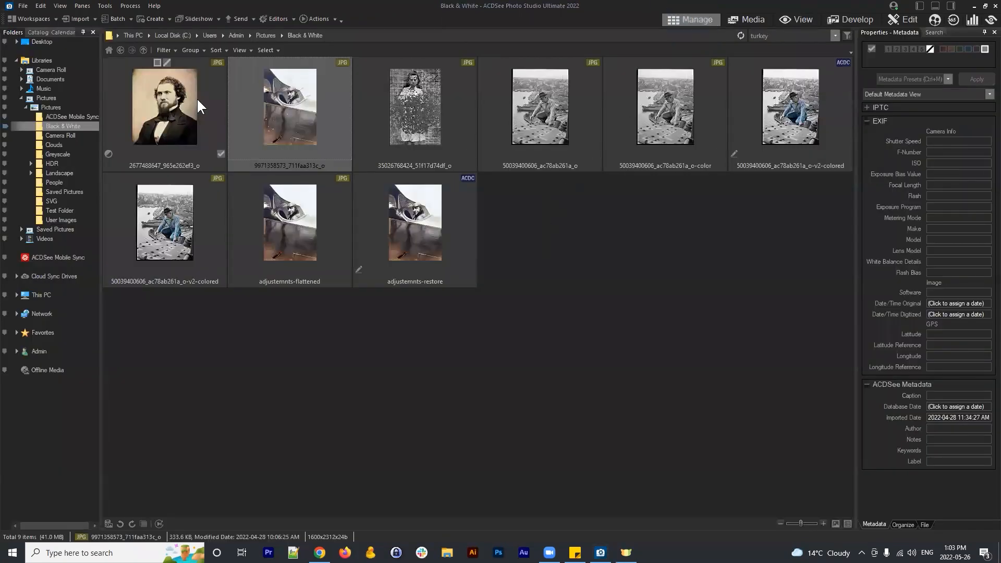
left_click(120, 49)
left_click(556, 332)
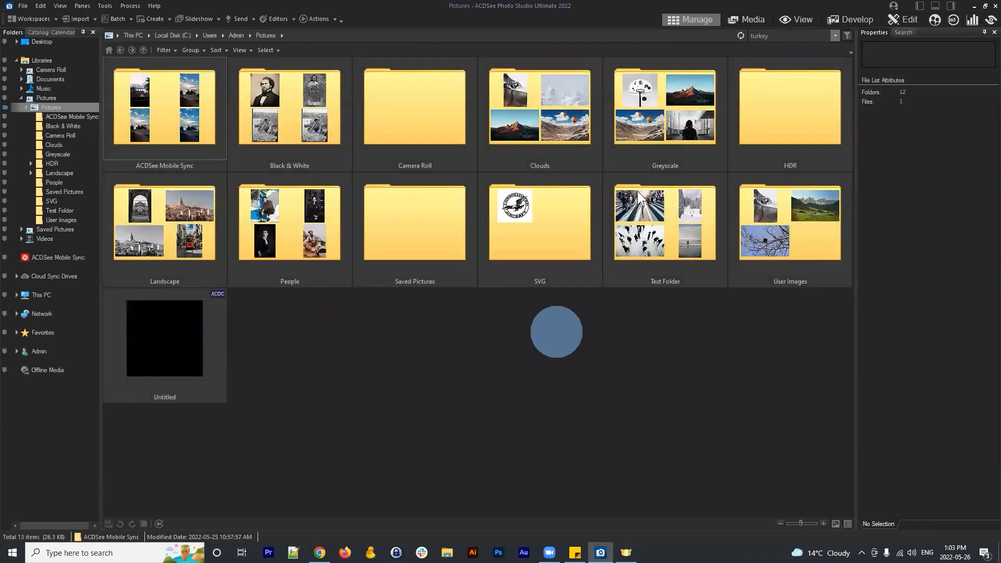
double_click(556, 95)
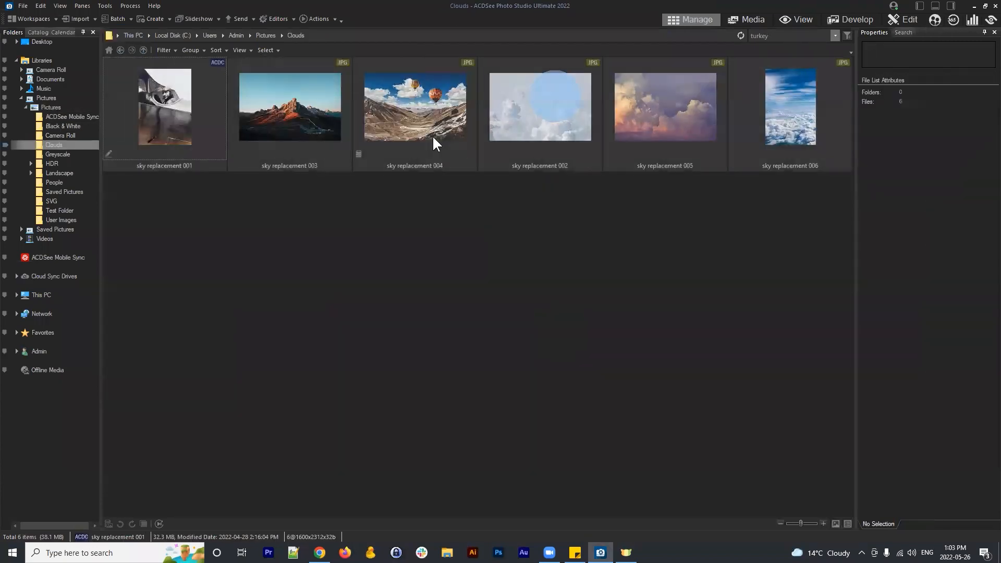
left_click(170, 100)
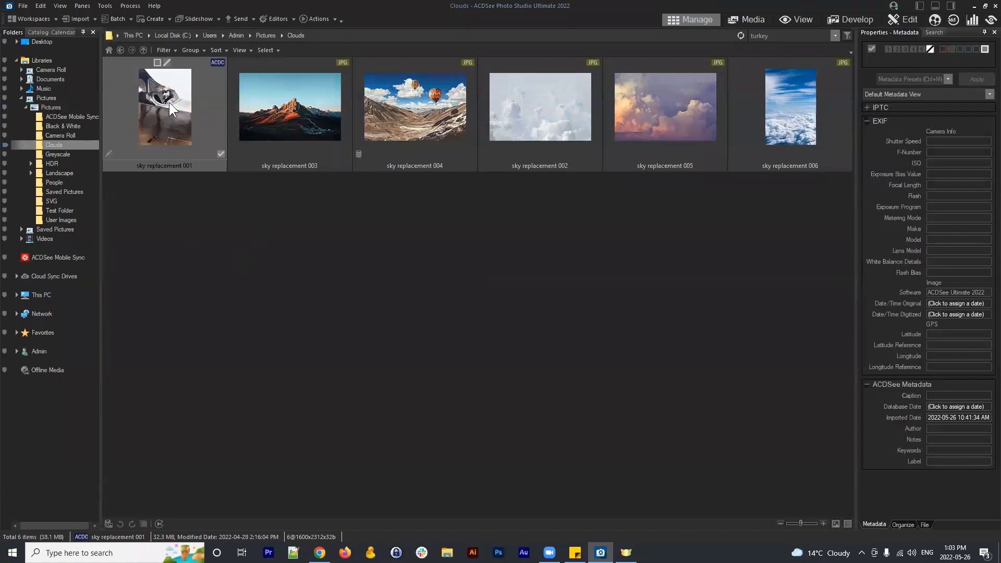
left_click(899, 20)
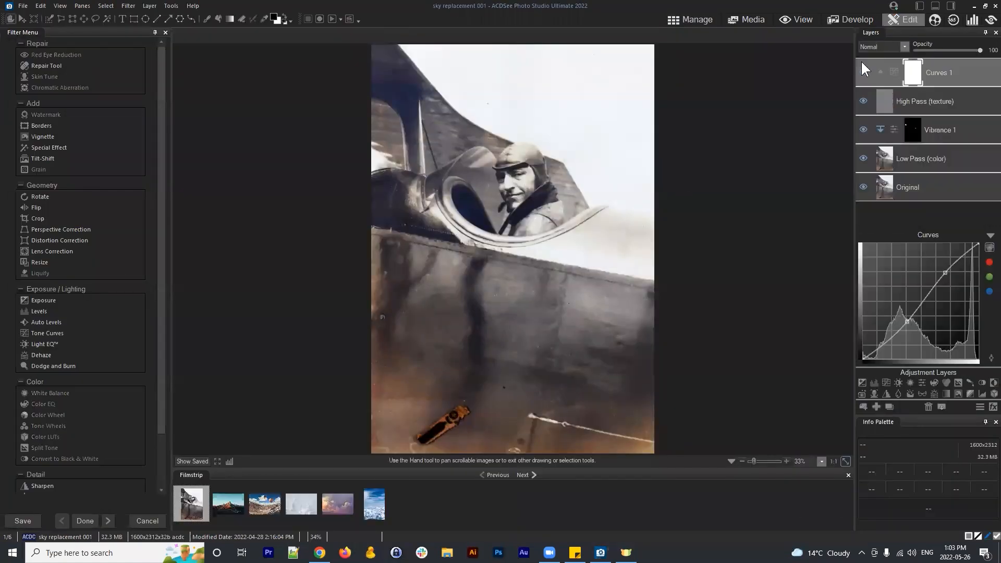
left_click(989, 235)
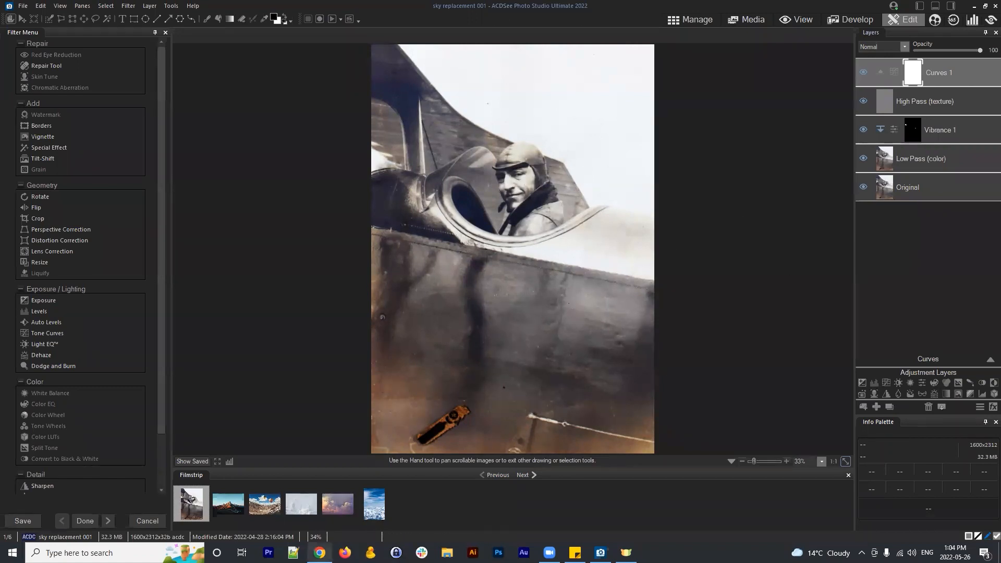
- Switch to Chrome and start the Workshop playlist of the ACDSee YouTube channel
left_click(320, 553)
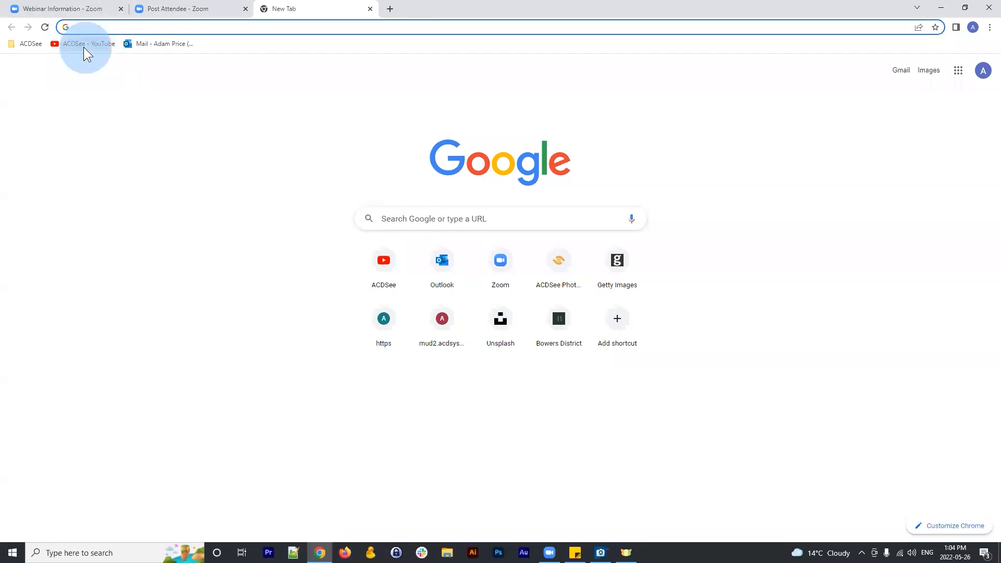
left_click(84, 46)
left_click(212, 27)
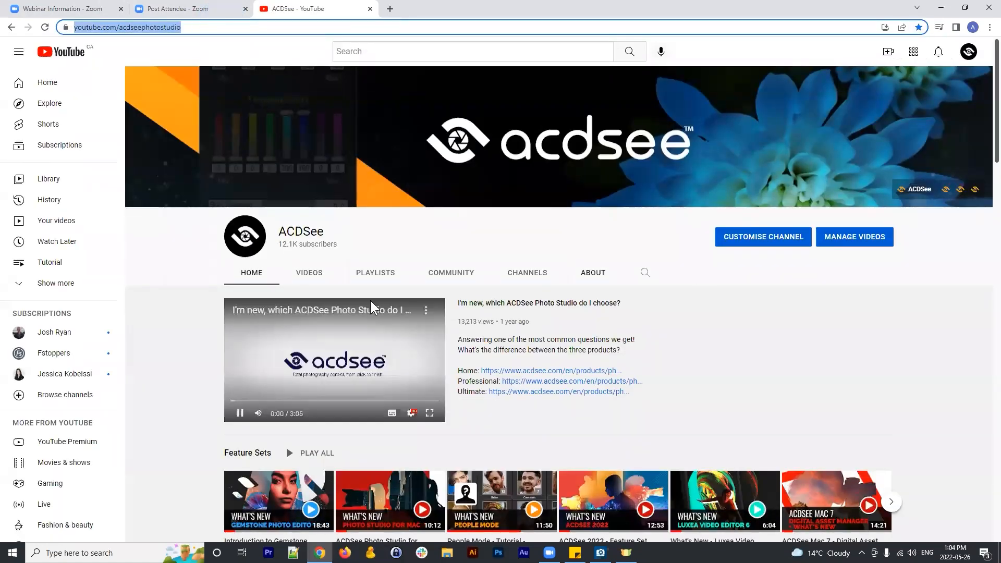
left_click(376, 272)
scroll(418, 249, "down", 2)
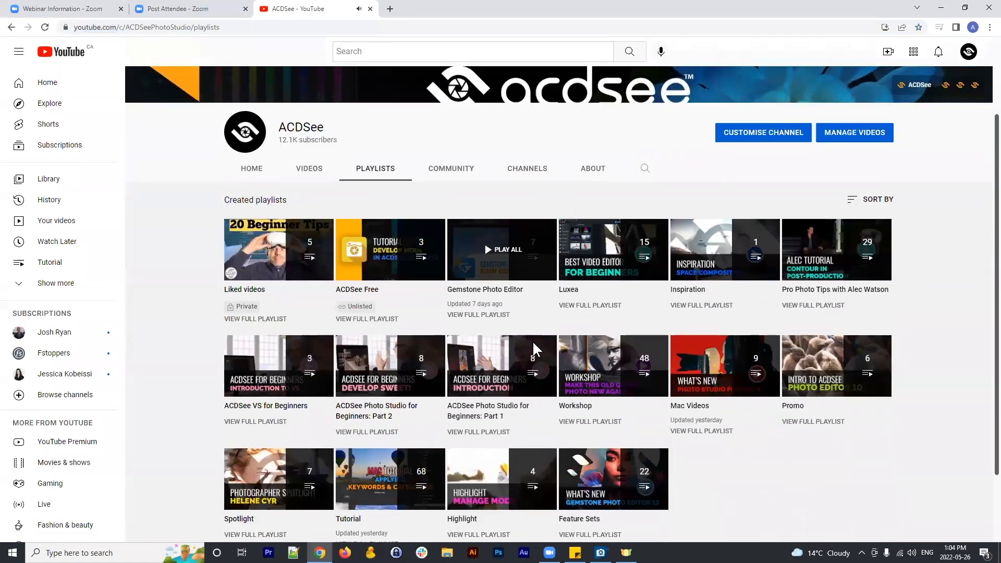
left_click(606, 374)
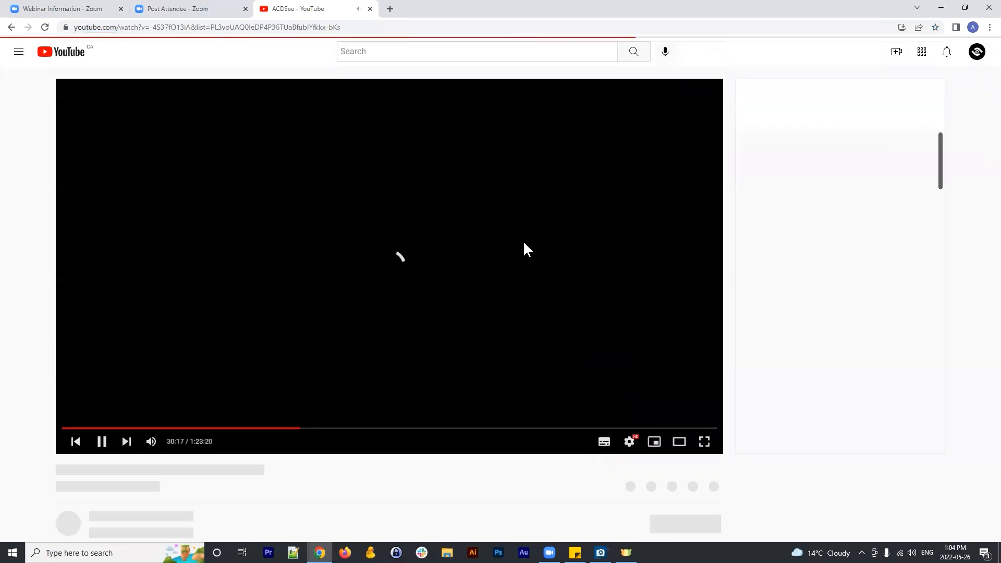
- Pause the Old Photo Restoration workshop video, close its page and return to ACDSee Photo Studio
left_click(527, 250)
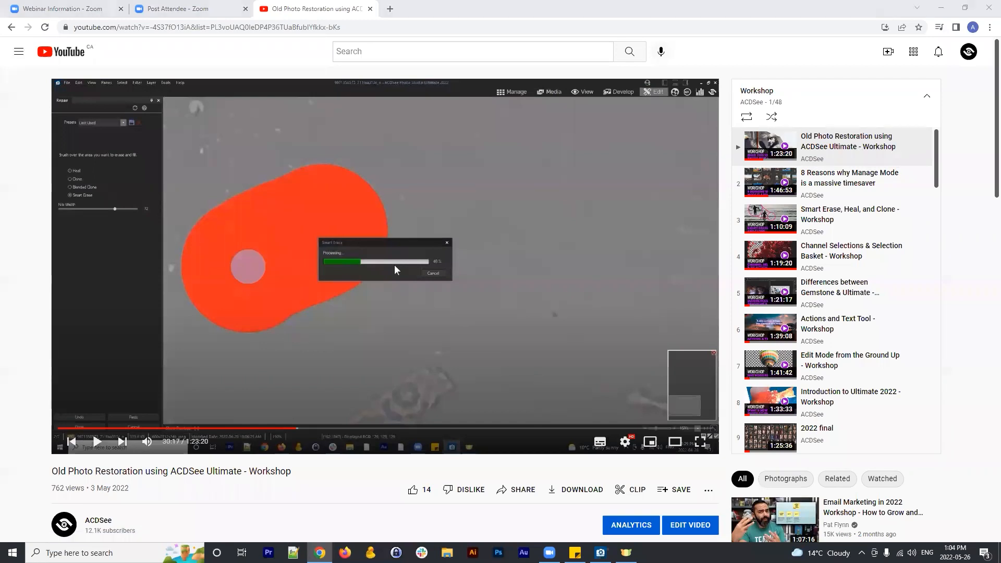
left_click(370, 9)
left_click(940, 7)
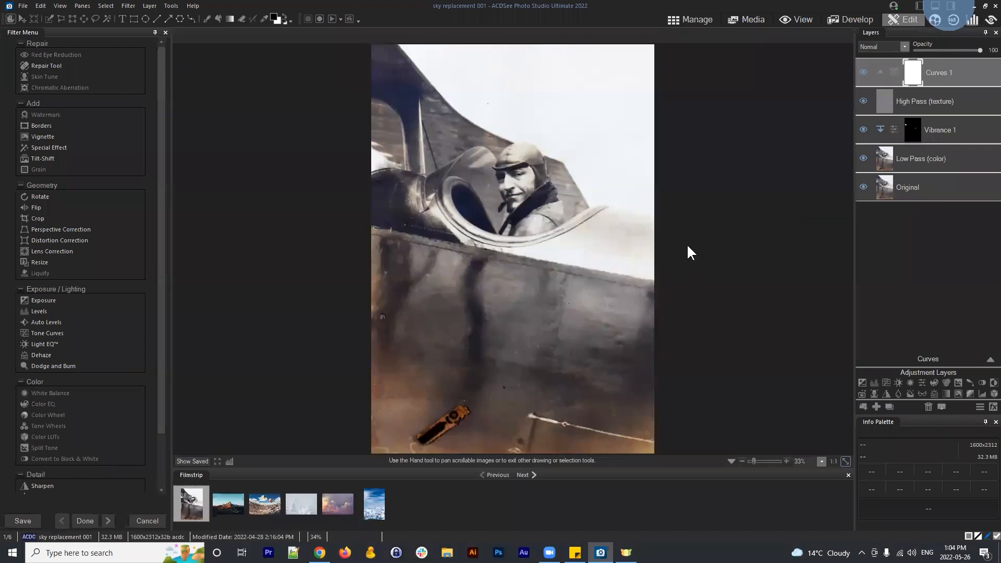
- Examine the Curves 1, Vibrance 1 and Low Pass (color) layers one after another
left_click(883, 259)
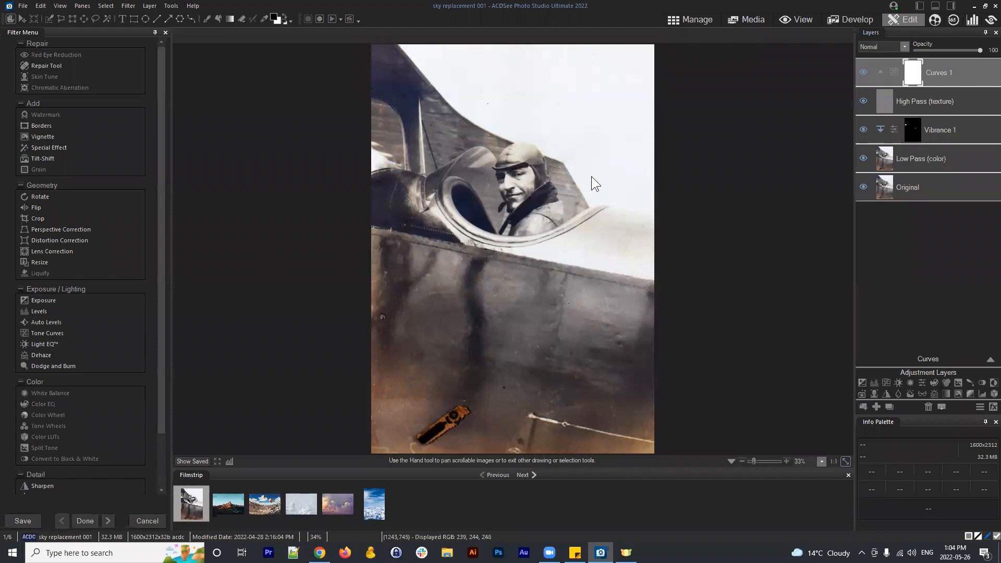
left_click(924, 253)
left_click(952, 72)
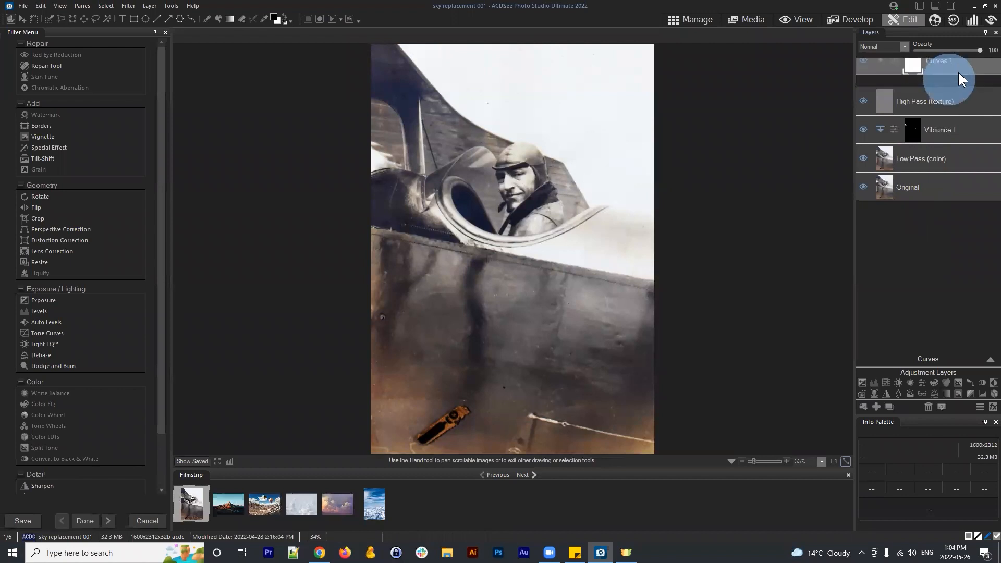
left_click(968, 132)
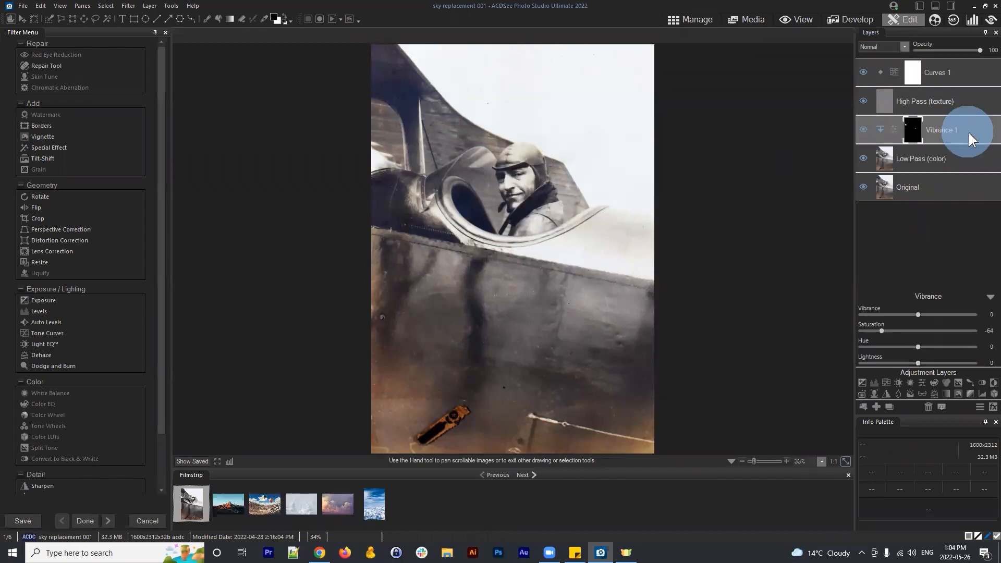
left_click(940, 155)
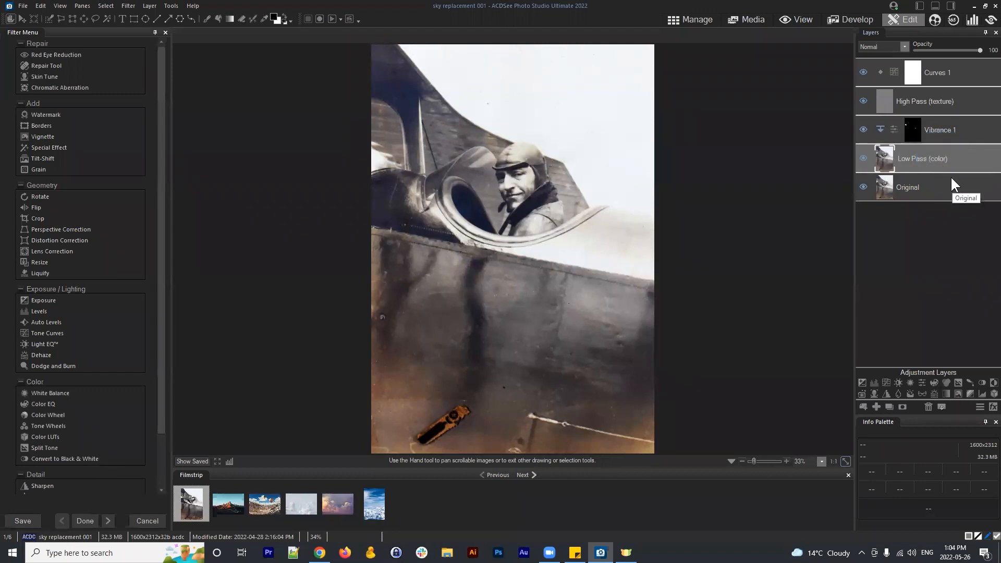
left_click(921, 155)
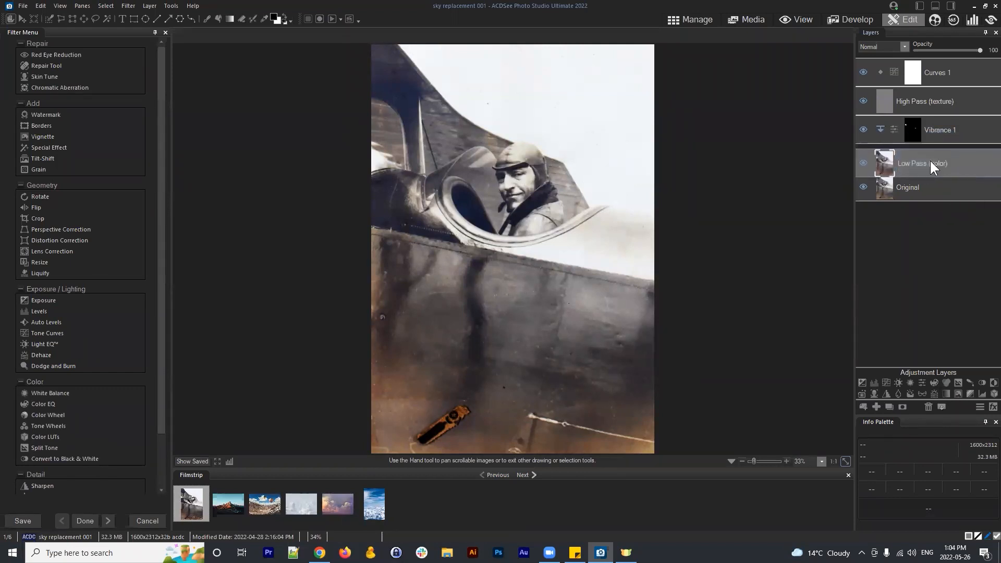
- Make the Original layer active and activate the Magic Wand selection tool
left_click(920, 193)
left_click_drag(913, 185, 911, 190)
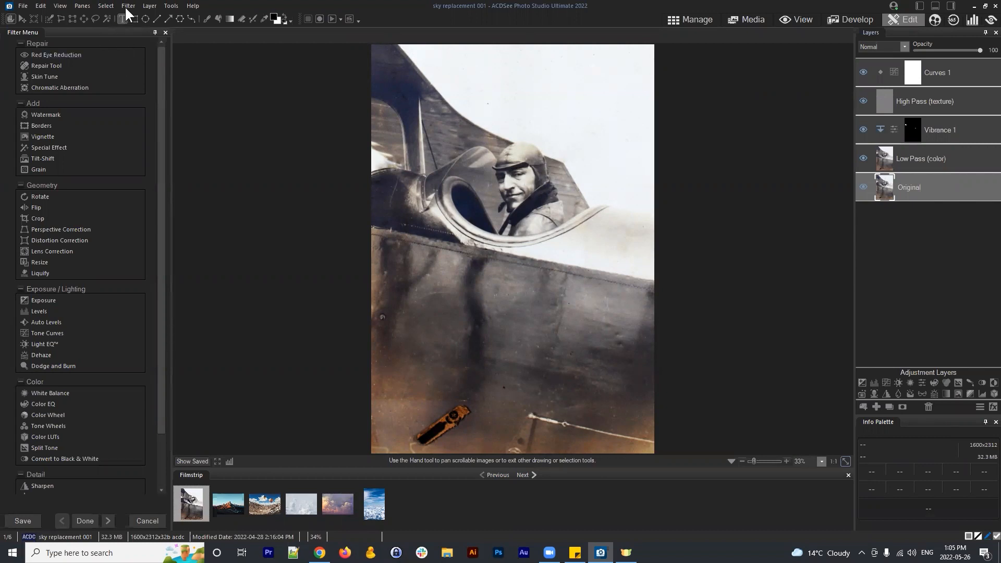
left_click(110, 19)
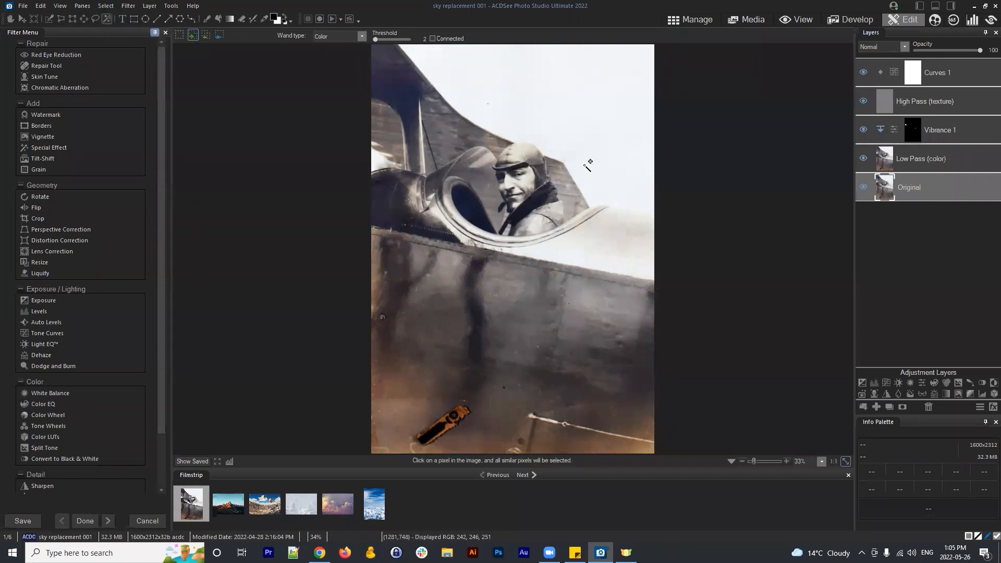
- Try selecting the white sky by color with the Magic Wand, raising the threshold to 88, and clear the selection
left_click(553, 77)
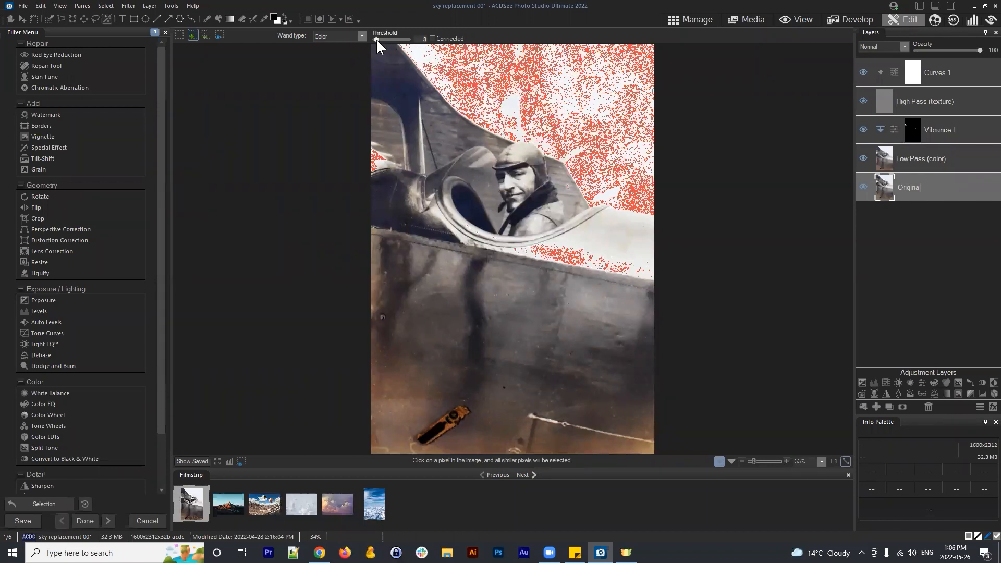
left_click(519, 105)
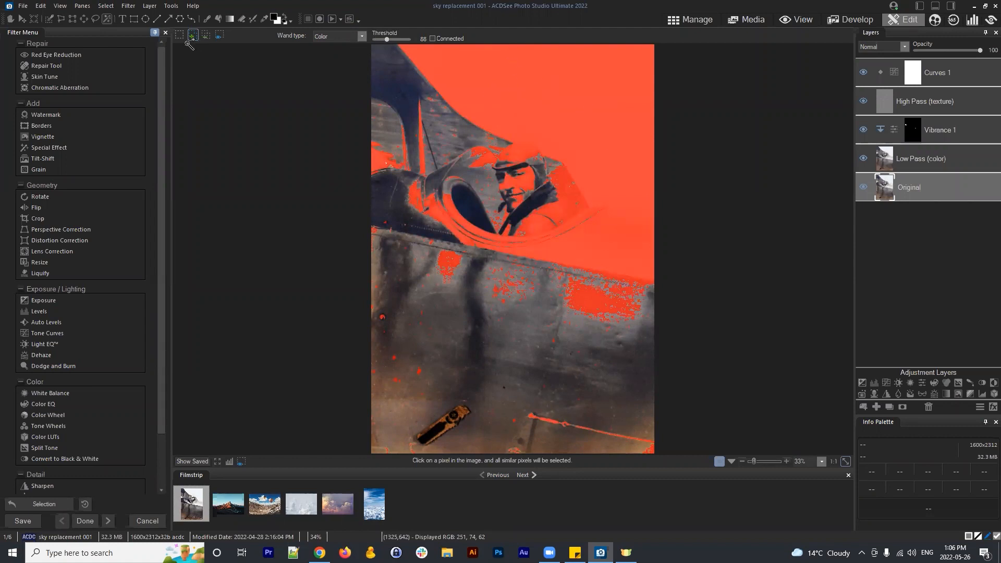
left_click(104, 8)
left_click(114, 26)
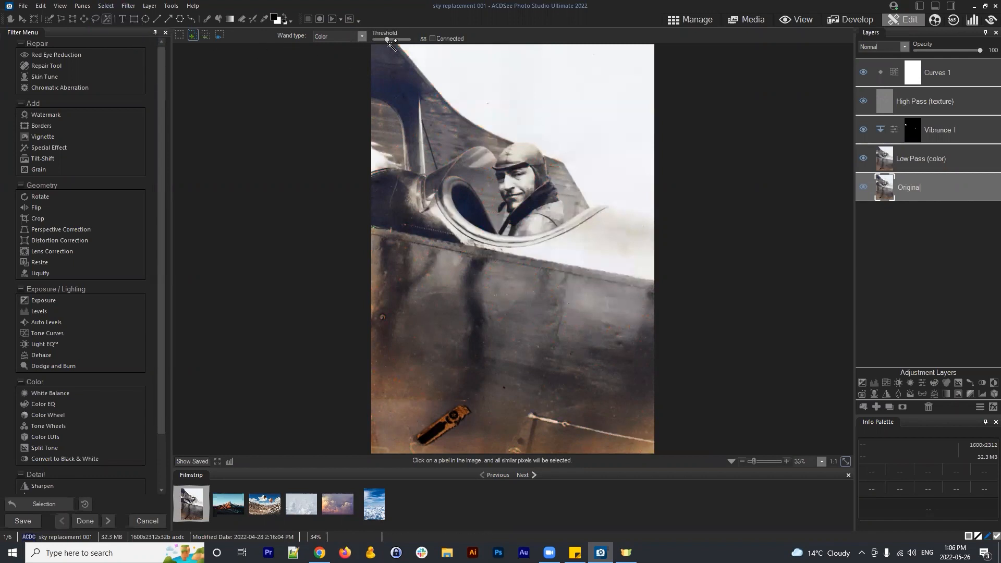
- Select the sky with the Magic Wand at a threshold of 20 and add the missed patches at lower thresholds
left_click_drag(388, 41, 377, 38)
left_click(504, 65)
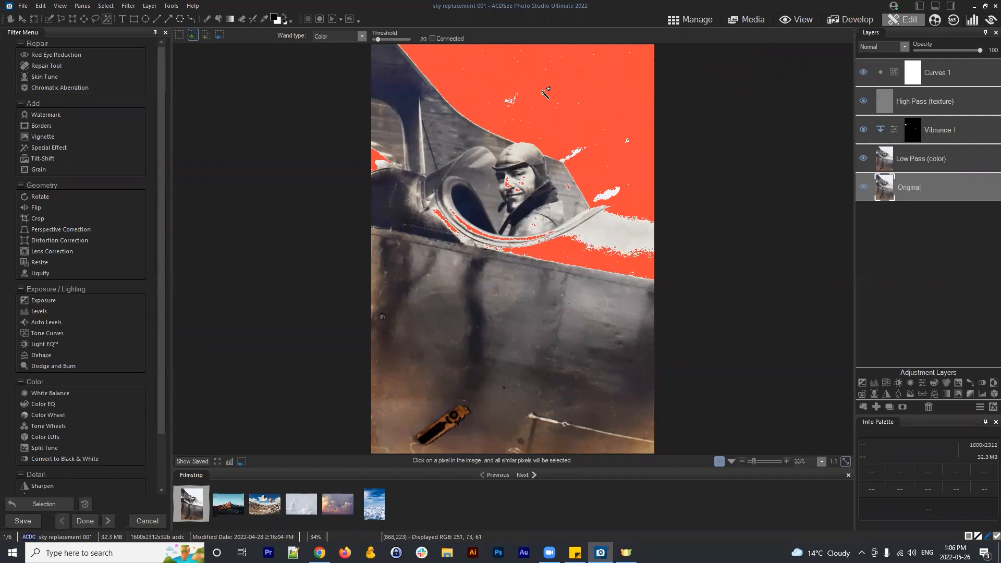
left_click(512, 99)
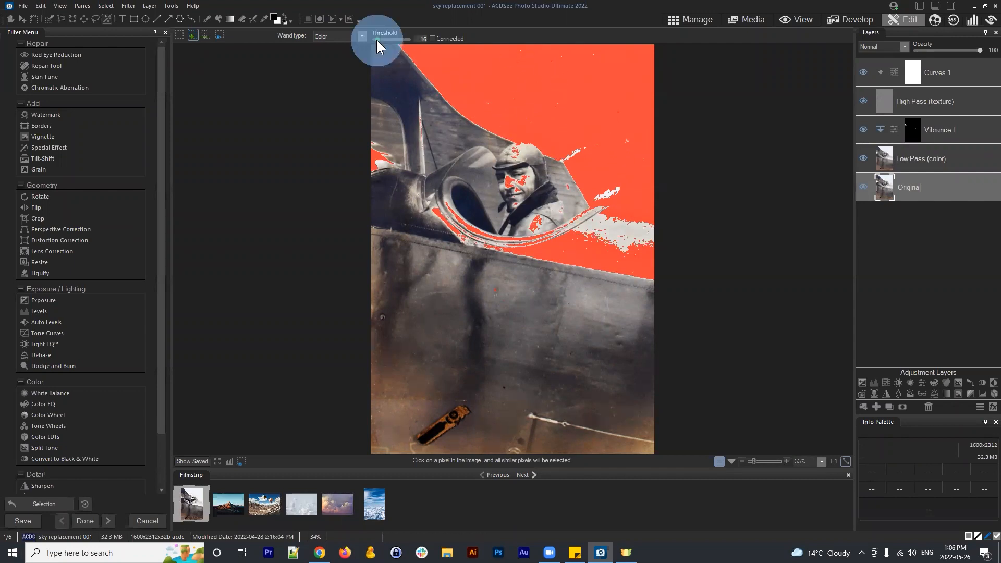
left_click(564, 55)
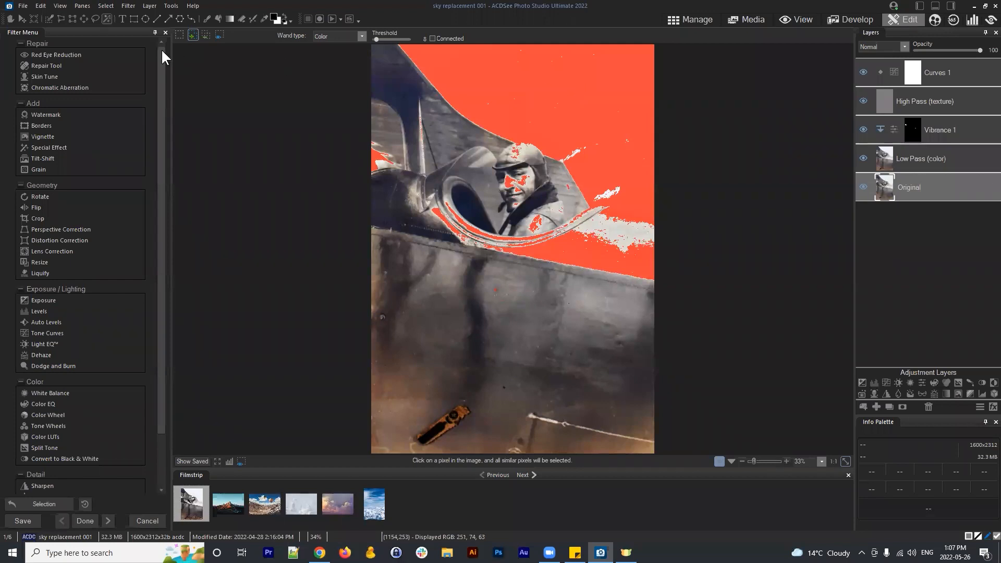
- With the selection brush at a nib width of 172, paint over the sky gap beside the front wing strut and erase the selection there
left_click(49, 18)
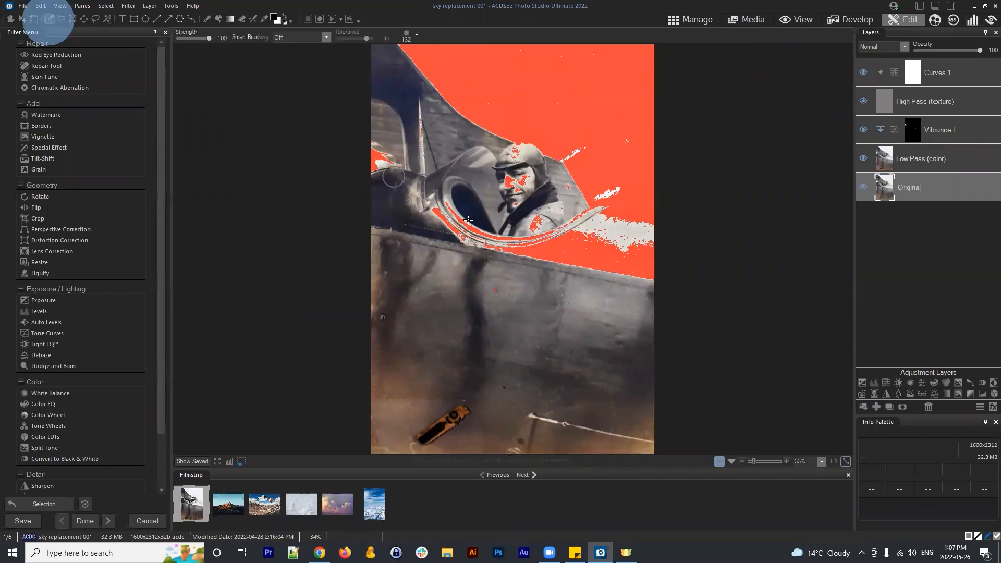
scroll(469, 215, "up", 3)
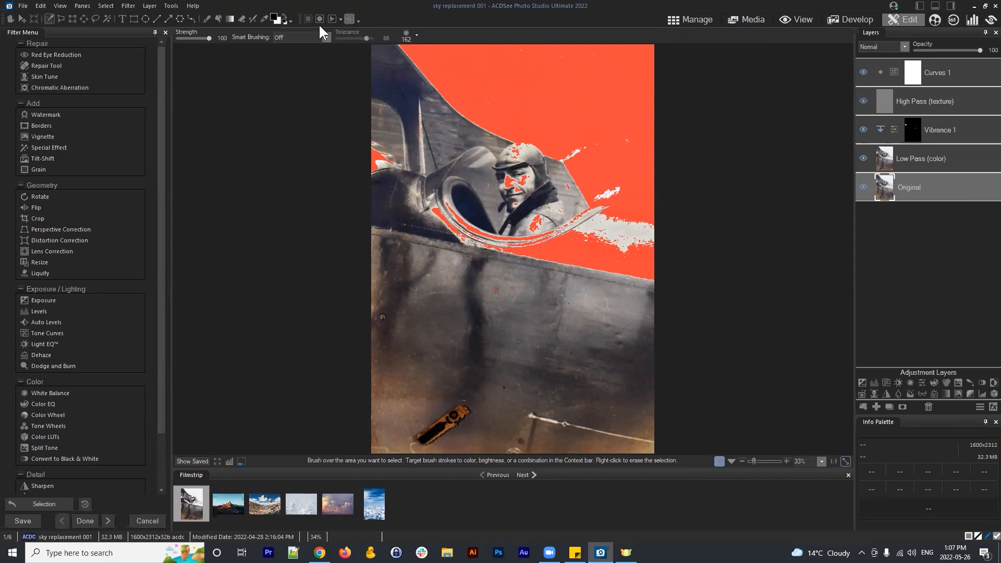
left_click(50, 15)
left_click(388, 160)
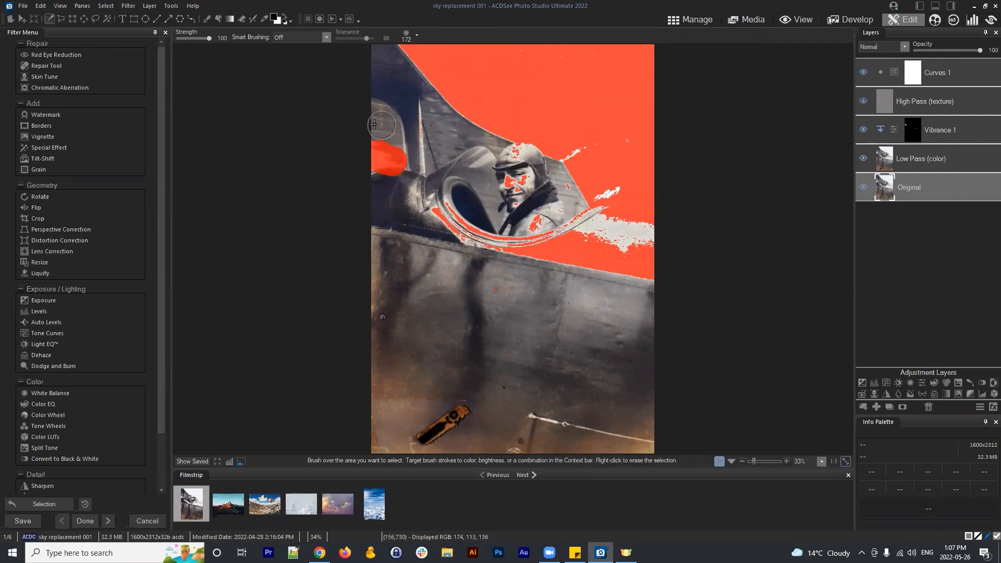
mouse_move(375, 124)
left_mouse_down()
mouse_move(413, 183)
mouse_move(458, 217)
left_mouse_up()
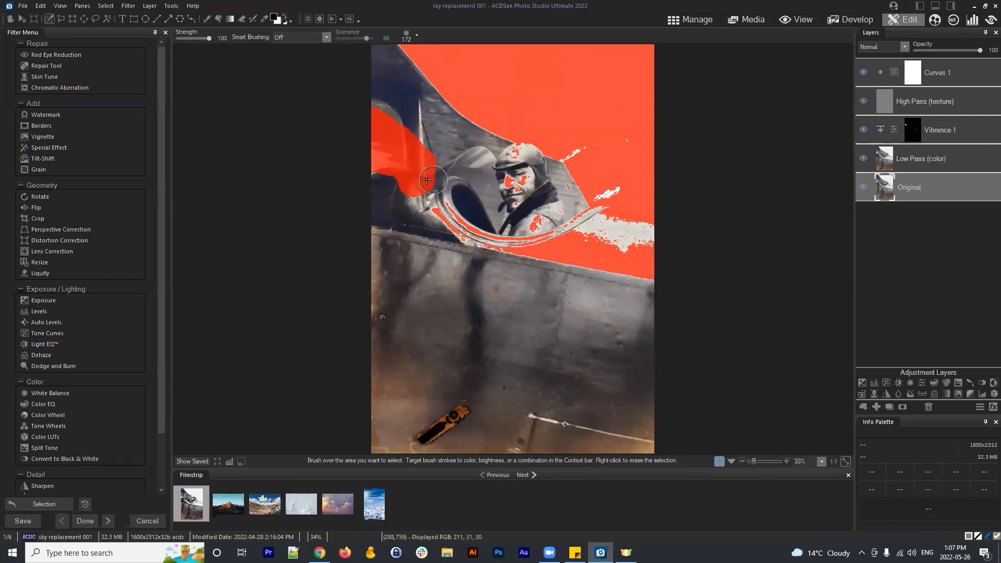
mouse_move(512, 74)
left_mouse_down()
mouse_move(522, 57)
mouse_move(583, 56)
mouse_move(561, 109)
mouse_move(490, 101)
left_mouse_up()
mouse_move(423, 199)
left_mouse_down()
mouse_move(432, 169)
mouse_move(424, 174)
mouse_move(403, 155)
mouse_move(420, 133)
mouse_move(413, 155)
mouse_move(412, 113)
mouse_move(389, 166)
mouse_move(387, 126)
mouse_move(375, 126)
mouse_move(366, 172)
mouse_move(371, 101)
left_mouse_up()
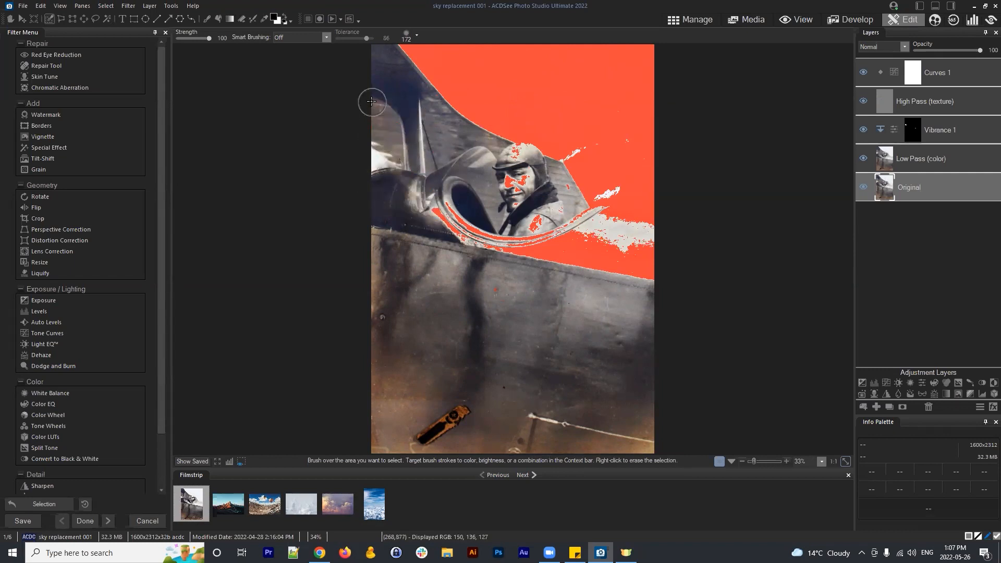
- Erase the brush selection from the pilot's face, helmet and jacket, the cockpit rim and the white top of the fuselage
left_click(427, 102)
mouse_move(473, 184)
left_mouse_down()
mouse_move(514, 190)
mouse_move(502, 211)
mouse_move(536, 235)
mouse_move(544, 230)
left_mouse_up()
mouse_move(431, 198)
left_mouse_down()
mouse_move(489, 234)
mouse_move(488, 217)
mouse_move(515, 186)
mouse_move(514, 159)
mouse_move(524, 185)
left_mouse_up()
right_click(488, 275)
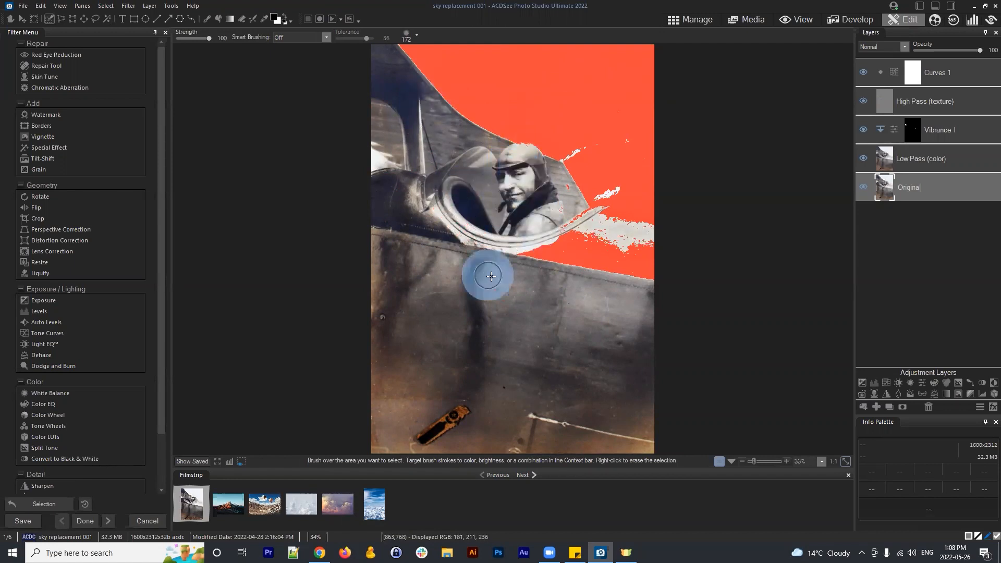
right_click(533, 277)
mouse_move(553, 257)
left_mouse_down()
mouse_move(675, 287)
mouse_move(574, 264)
mouse_move(569, 243)
mouse_move(650, 251)
left_mouse_up()
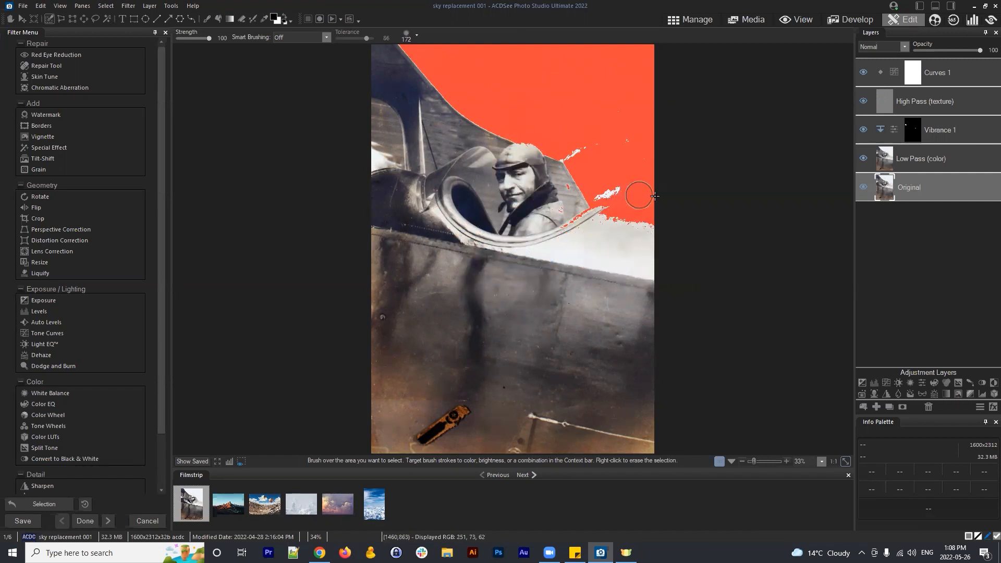
- Reduce the brush nib width to 87 and erase the stray selection specks from the pilot's jacket, the wing behind him and the cockpit rim
scroll(647, 193, "up", 1)
scroll(645, 196, "up", 3)
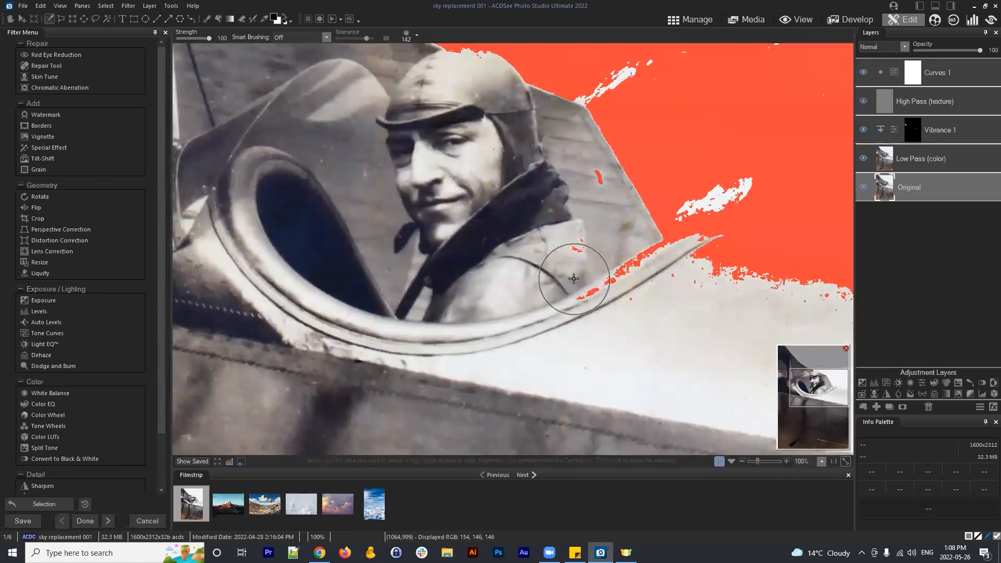
scroll(574, 279, "down", 5)
right_click(576, 241)
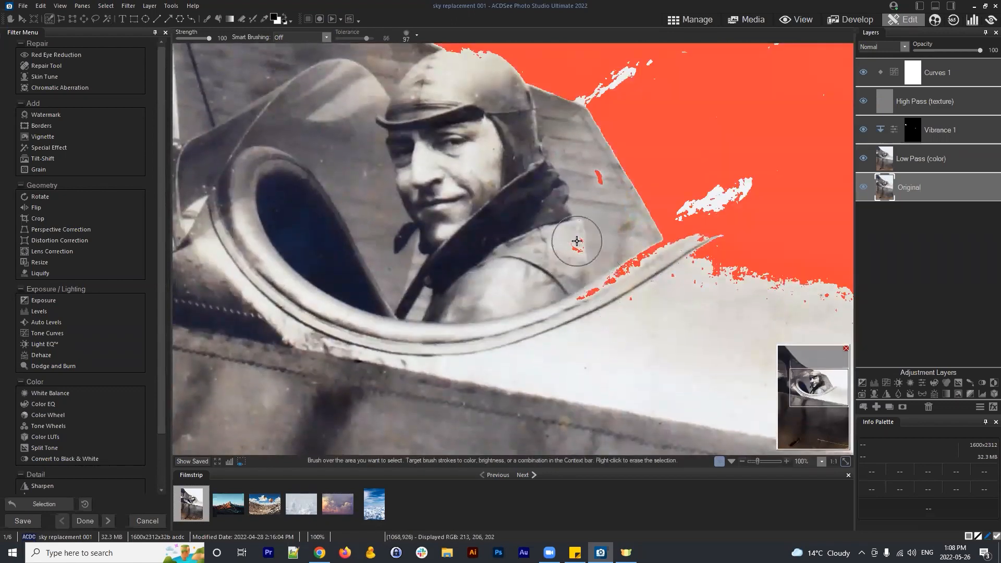
right_click(586, 186)
mouse_move(584, 285)
left_mouse_down()
mouse_move(658, 270)
mouse_move(646, 254)
mouse_move(632, 308)
mouse_move(692, 291)
left_mouse_up()
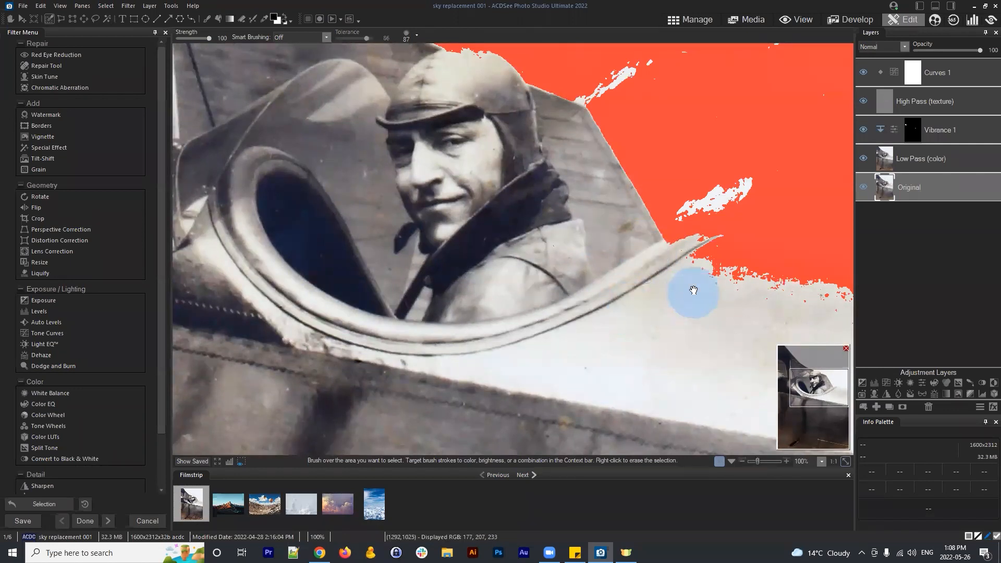
- Brush the missed white patches of sky beside and above the pilot into the selection
mouse_move(681, 195)
left_mouse_down()
mouse_move(710, 197)
mouse_move(690, 204)
mouse_move(730, 190)
mouse_move(718, 177)
mouse_move(711, 206)
left_mouse_up()
scroll(722, 130, "up", 3)
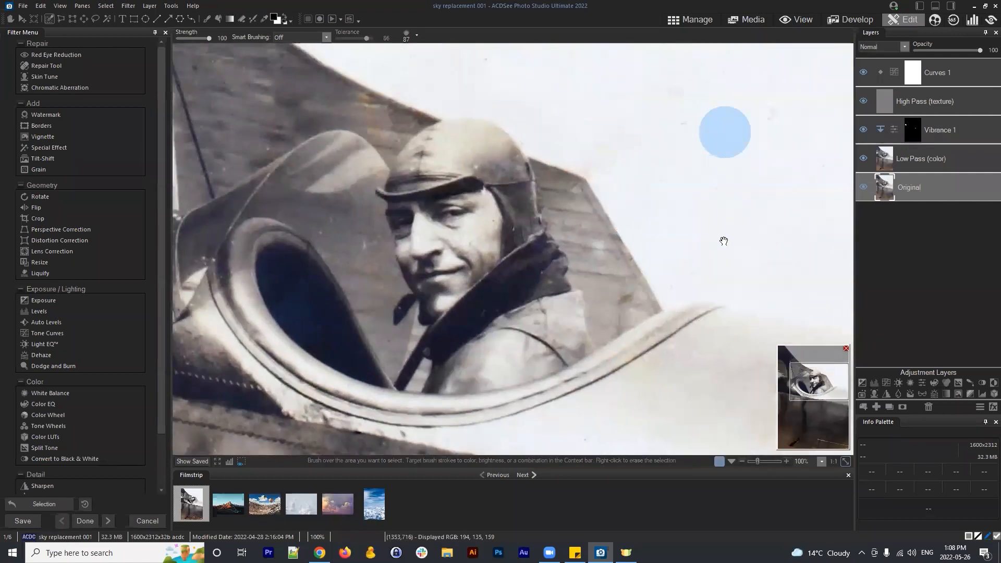
scroll(738, 123, "up", 3)
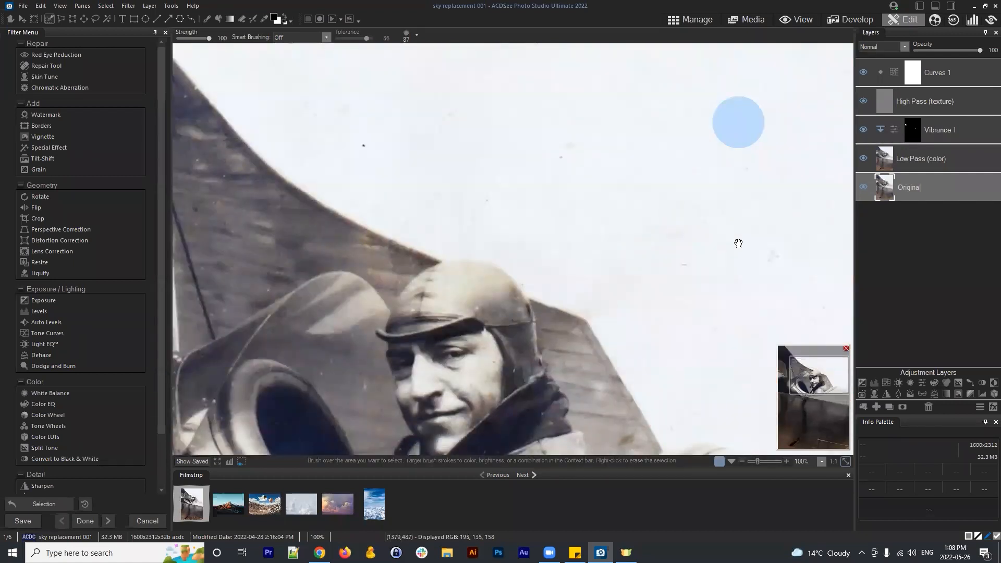
mouse_move(621, 227)
left_mouse_down()
mouse_move(599, 308)
mouse_move(586, 312)
left_mouse_up()
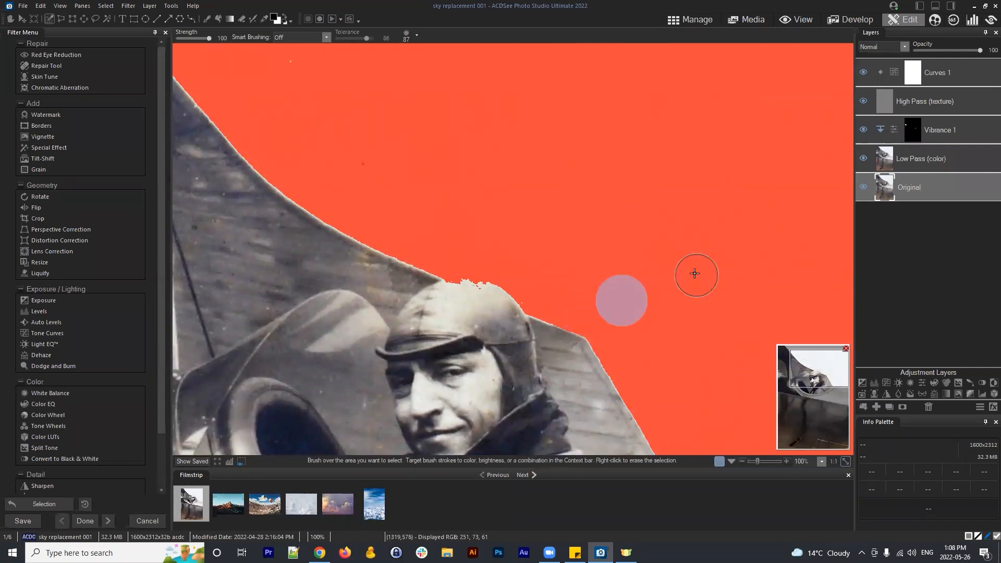
mouse_move(505, 224)
left_mouse_down()
mouse_move(674, 187)
mouse_move(594, 167)
left_mouse_up()
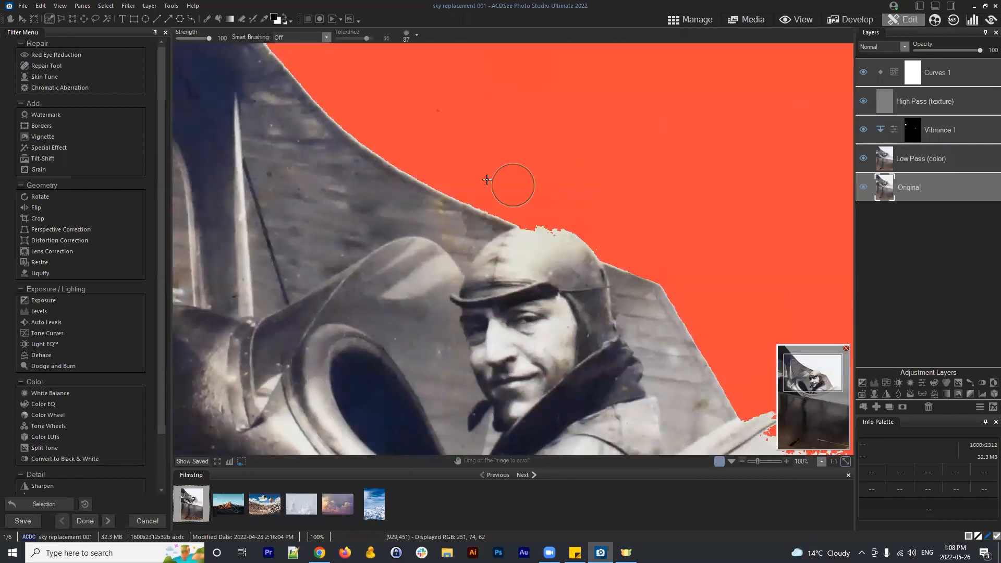
- Try a brush stroke with feathering at 78 over the pilot's helmet and a low-feathering dab on the wing beside it
left_click(412, 40)
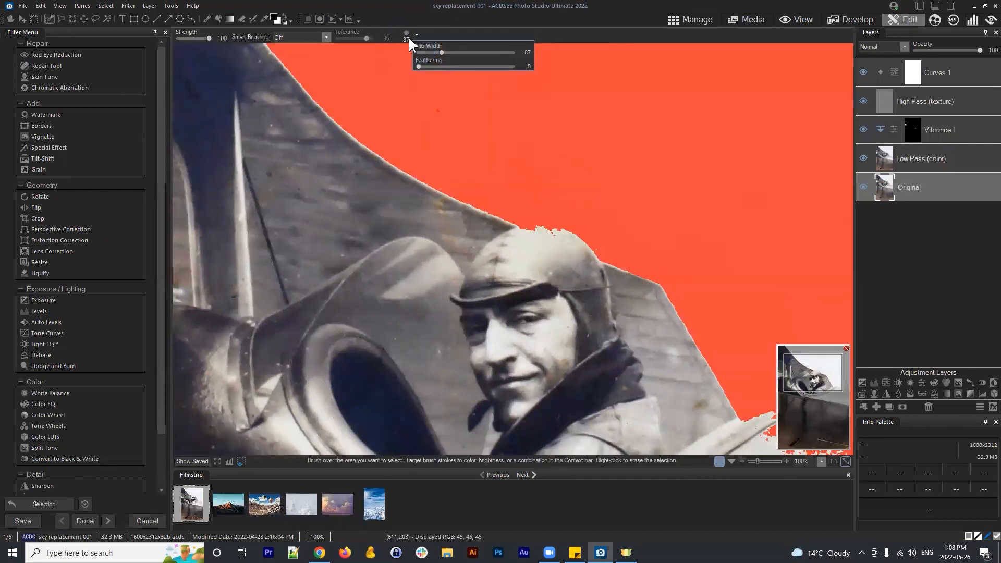
left_click_drag(418, 66, 491, 66)
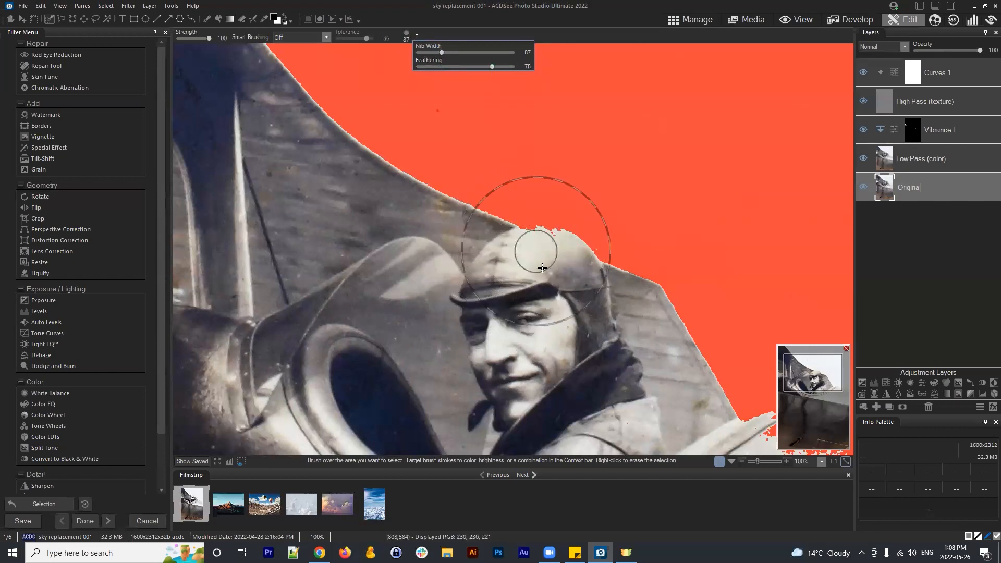
left_click_drag(519, 246, 551, 248)
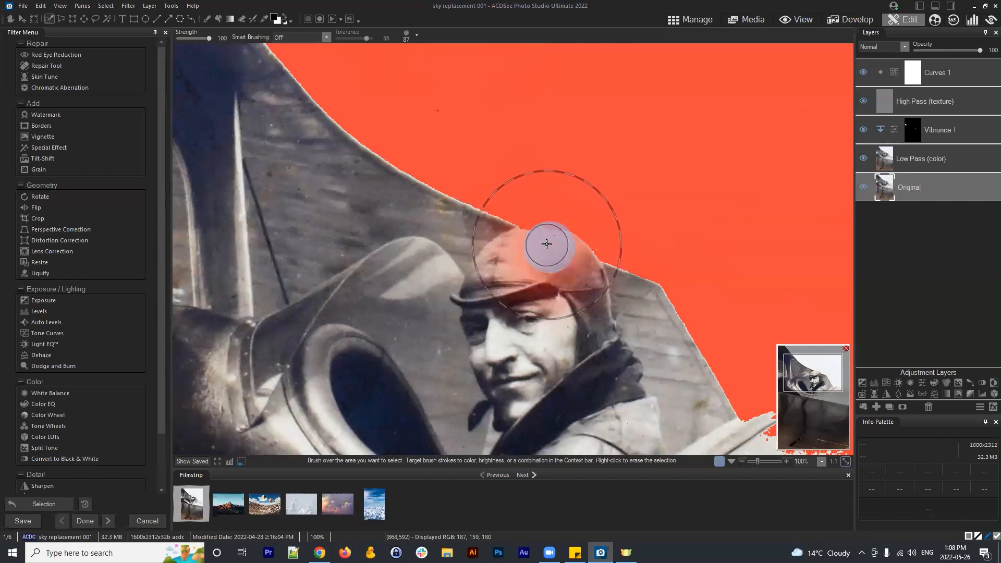
left_click(406, 34)
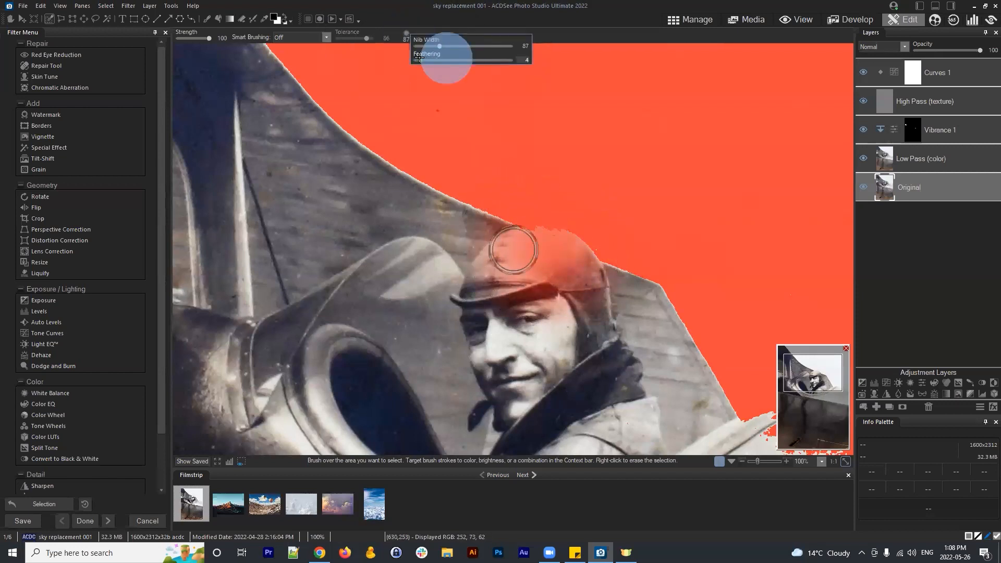
left_click(394, 231)
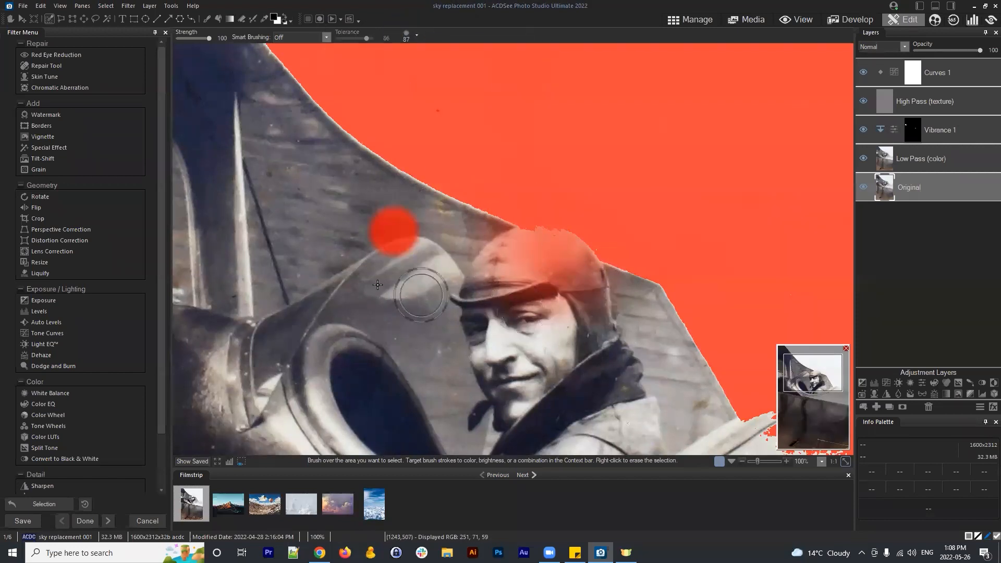
- Erase the test strokes from the wing and helmet, leaving the selection edge along the top of the helmet
right_click(387, 237)
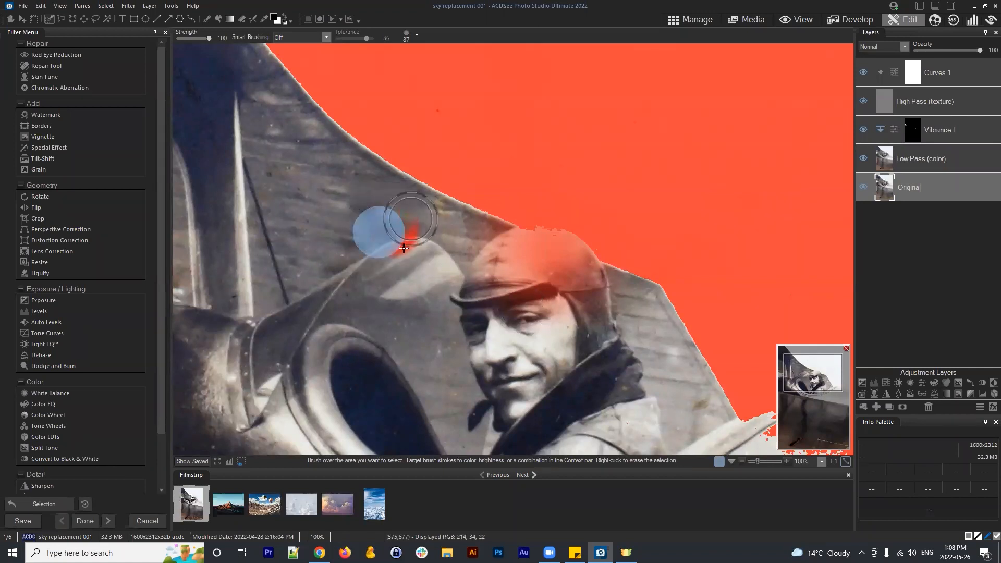
mouse_move(502, 298)
left_mouse_down()
mouse_move(506, 262)
mouse_move(489, 242)
mouse_move(561, 258)
mouse_move(578, 294)
mouse_move(573, 270)
mouse_move(593, 298)
mouse_move(497, 313)
left_mouse_up()
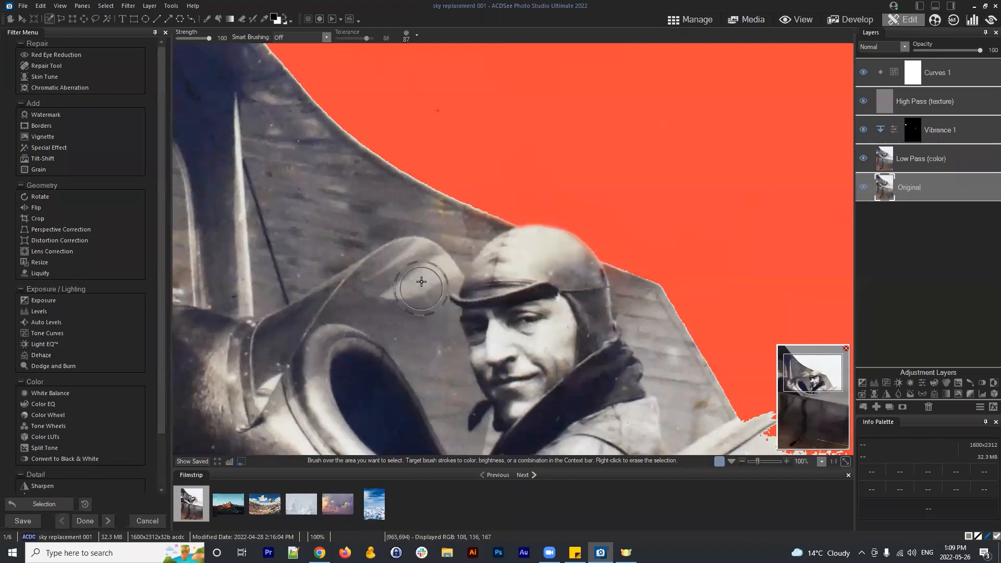
left_click_drag(573, 292, 609, 298)
- Erase the ragged selection along the upper edge of the white fuselage behind the cockpit
mouse_move(811, 375)
left_mouse_down()
mouse_move(830, 406)
mouse_move(840, 396)
left_mouse_up()
left_click_drag(840, 396, 830, 385)
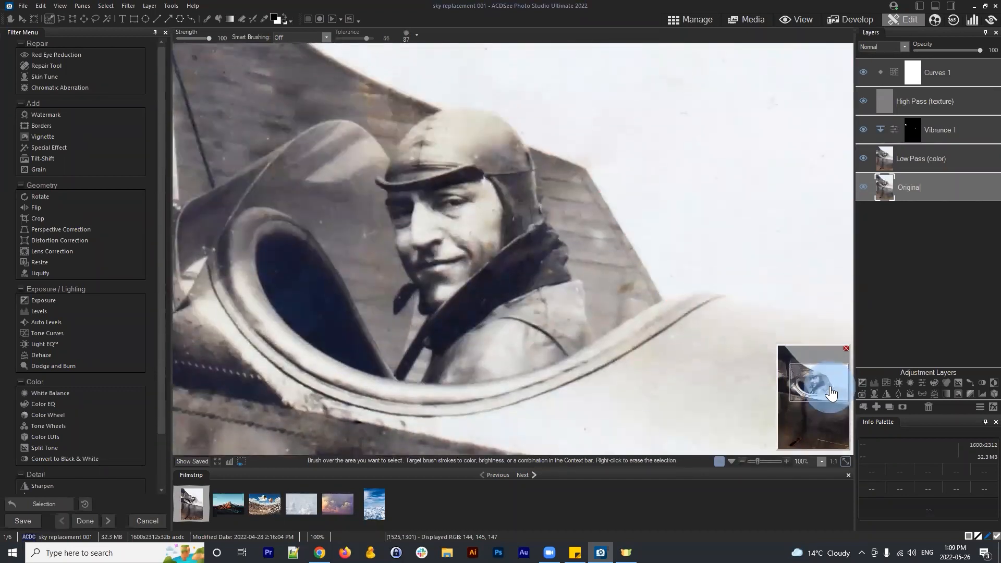
mouse_move(688, 275)
left_mouse_down()
mouse_move(835, 310)
mouse_move(796, 302)
left_mouse_up()
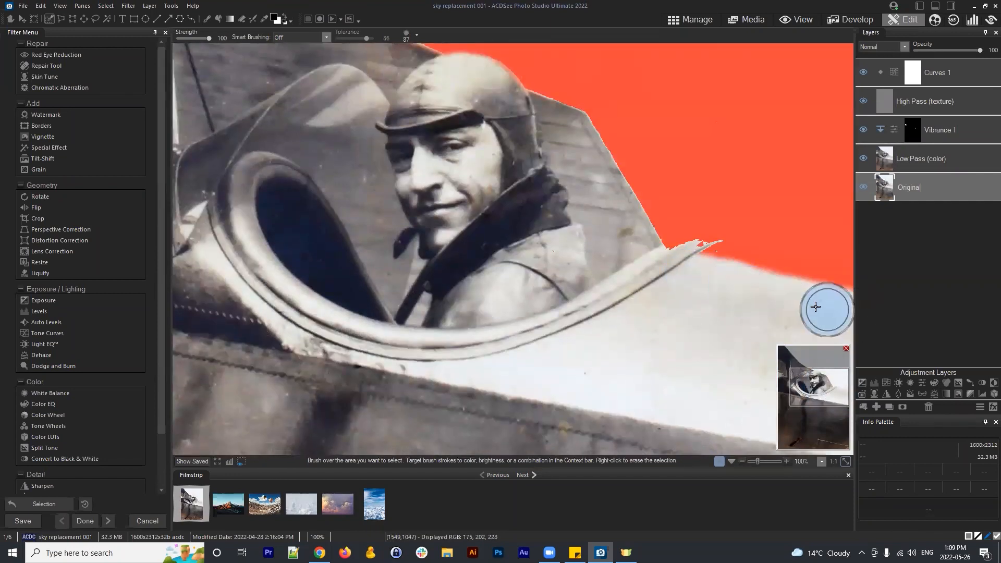
- Lower the brush feathering, clean the selection around the tip of the cockpit rim, and fit the whole photo in view
left_click(416, 35)
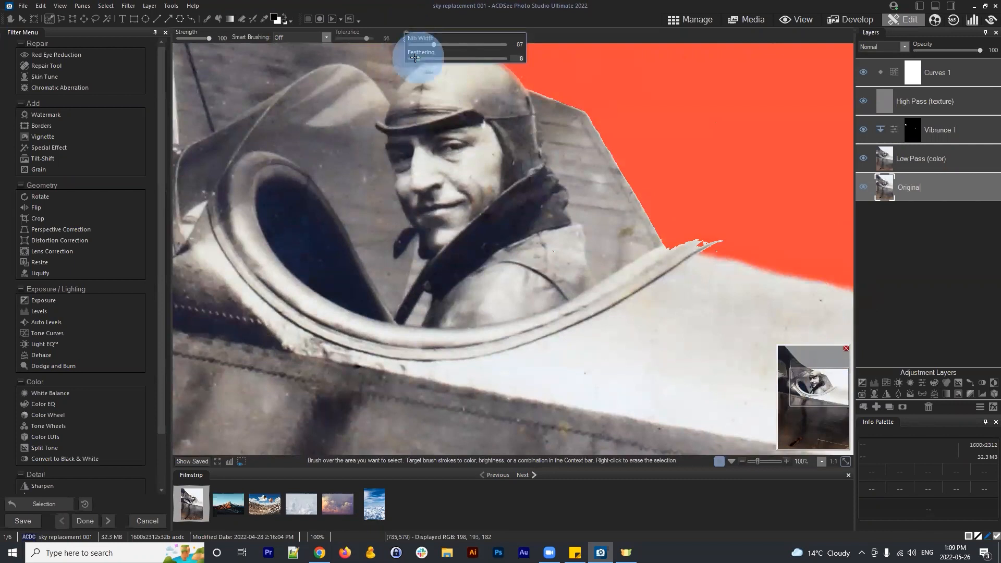
left_click_drag(418, 58, 414, 58)
mouse_move(699, 277)
left_mouse_down()
mouse_move(675, 274)
mouse_move(682, 264)
mouse_move(714, 267)
left_mouse_up()
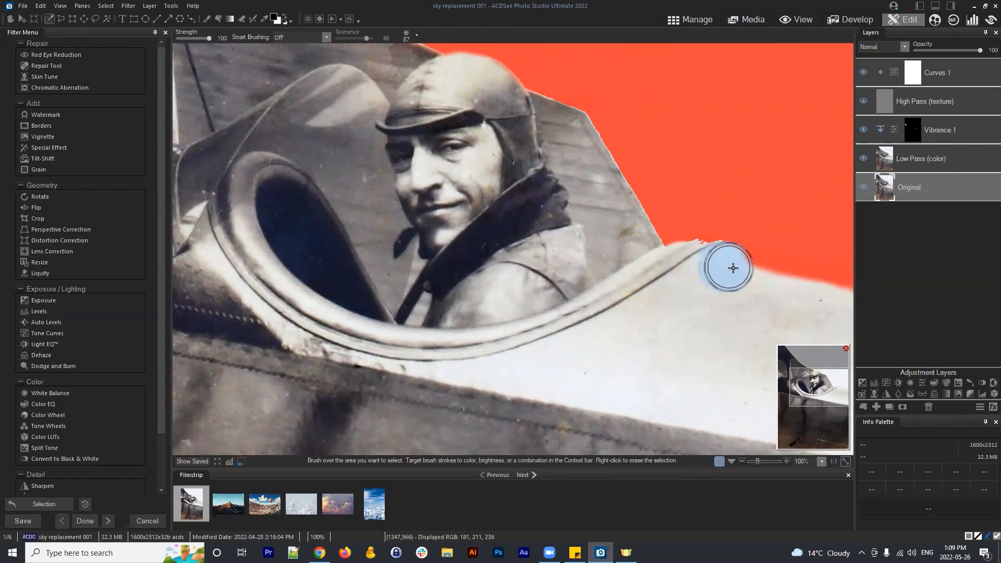
left_click(831, 394)
mouse_move(719, 194)
left_mouse_down()
mouse_move(792, 220)
mouse_move(691, 194)
mouse_move(706, 193)
mouse_move(716, 205)
left_mouse_up()
scroll(808, 385, "down", 4)
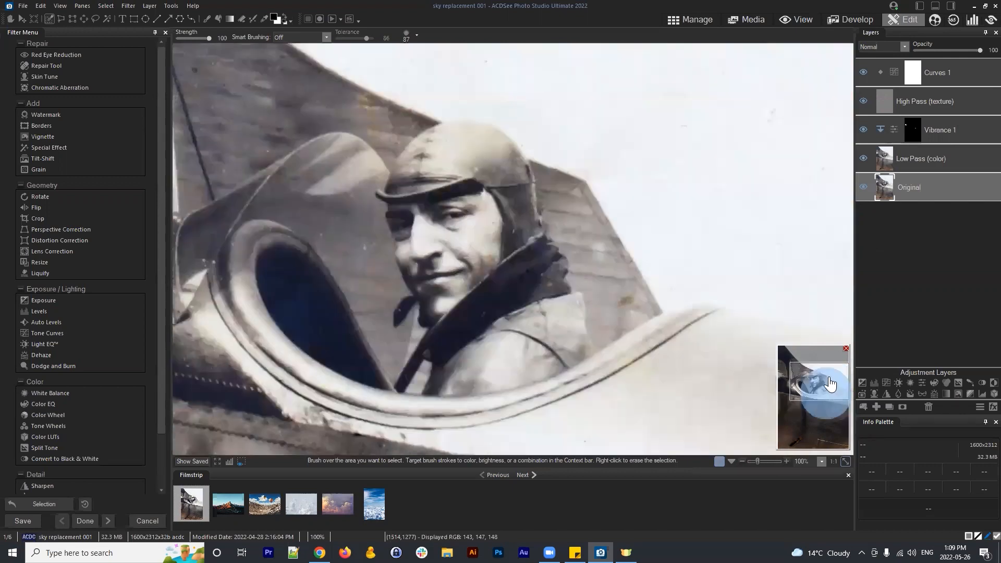
left_click(846, 461)
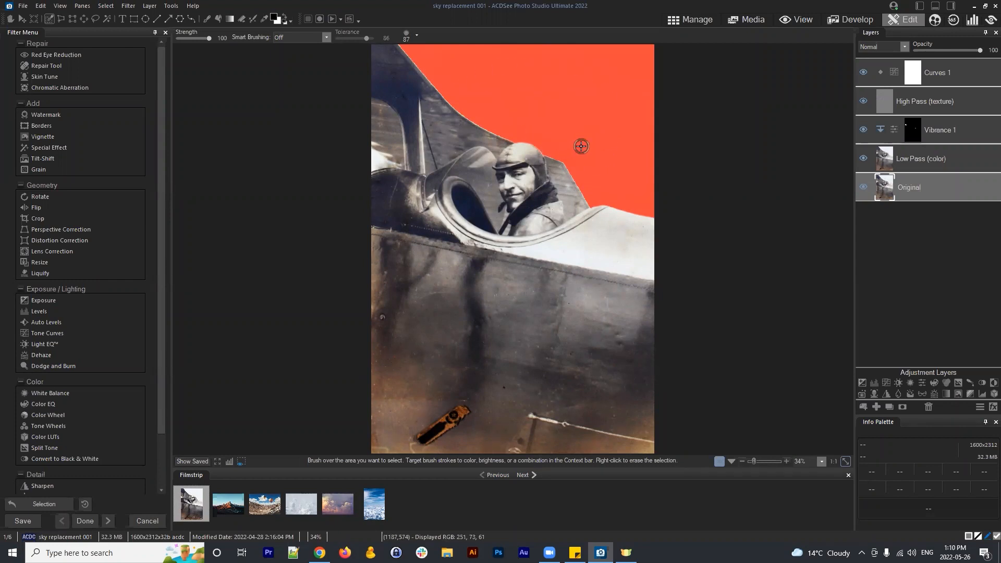
- Open the Selection Basket and store the finished sky selection in it
scroll(600, 153, "up", 5)
left_click(106, 6)
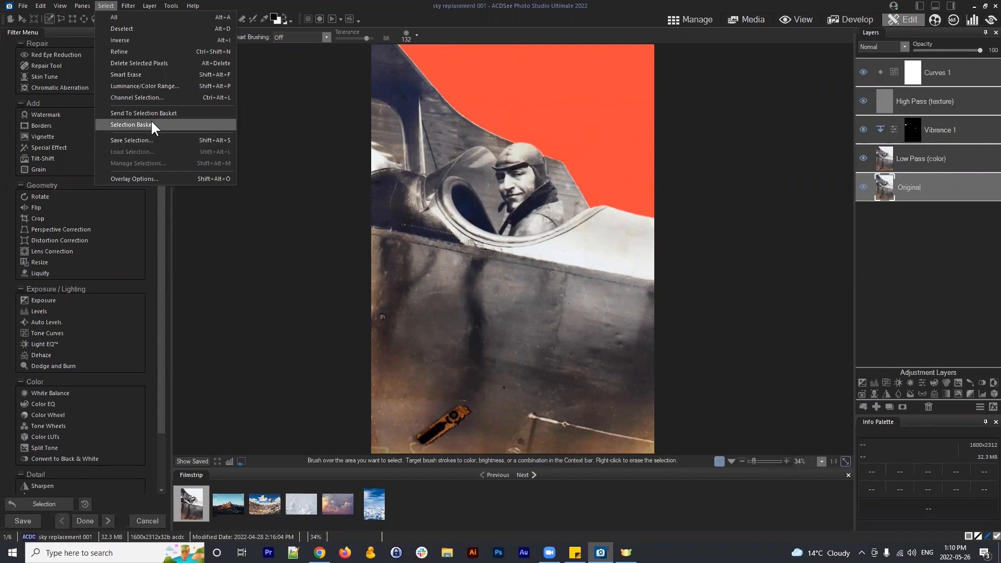
left_click(134, 124)
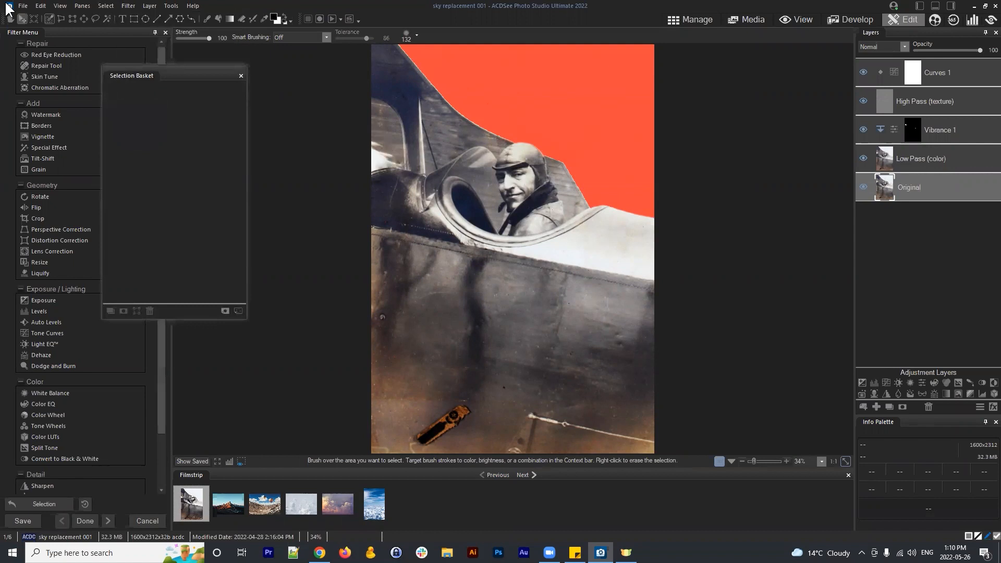
left_click_drag(176, 77, 220, 89)
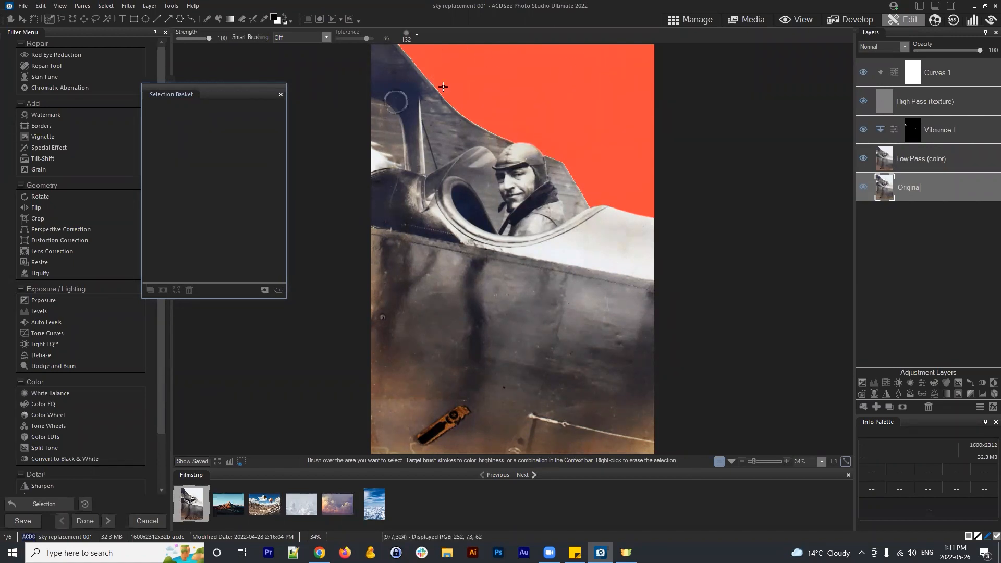
left_click(278, 290)
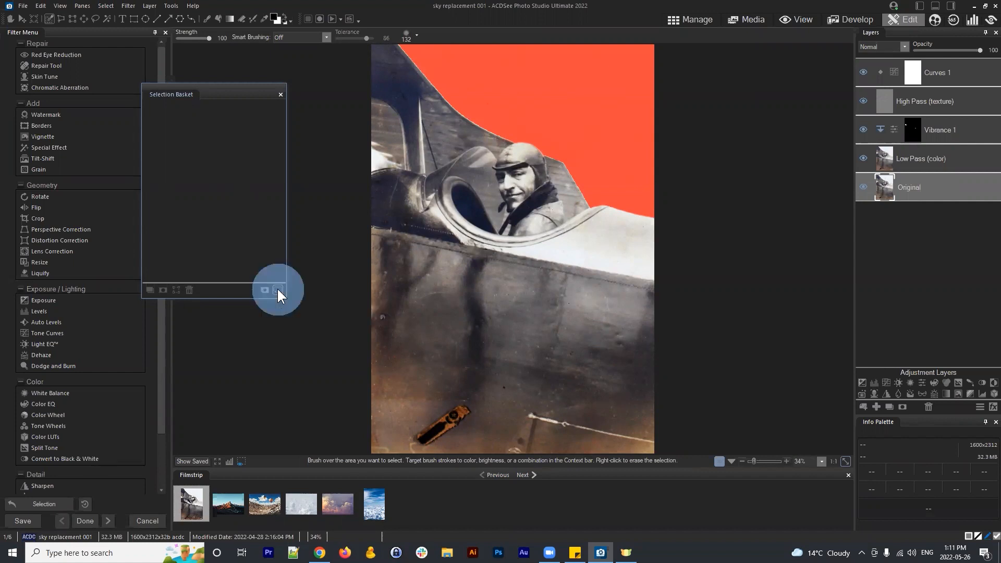
left_click(188, 120)
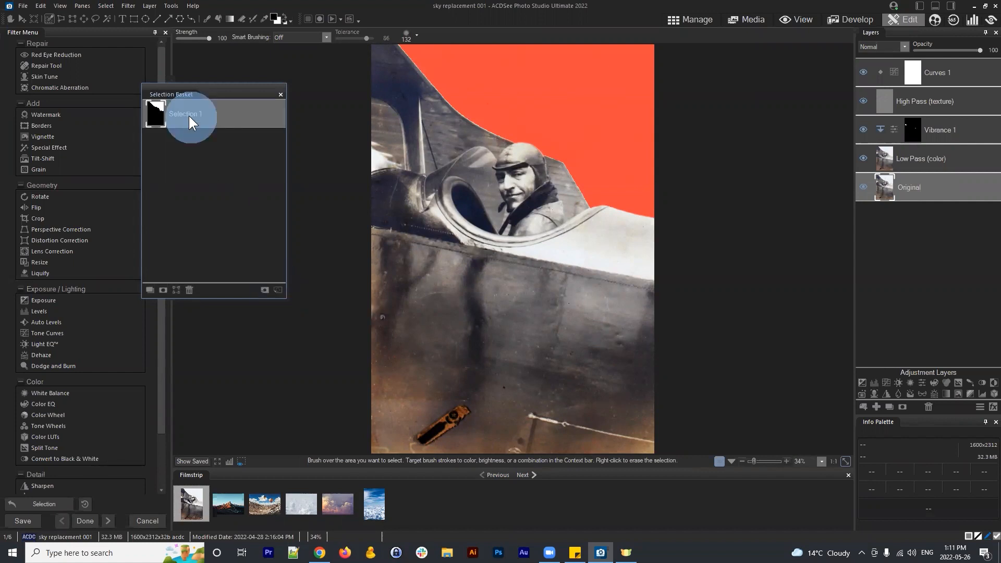
- Move the Selection Basket aside so it sits beside the photo and deselect the sky
left_click_drag(215, 89, 276, 84)
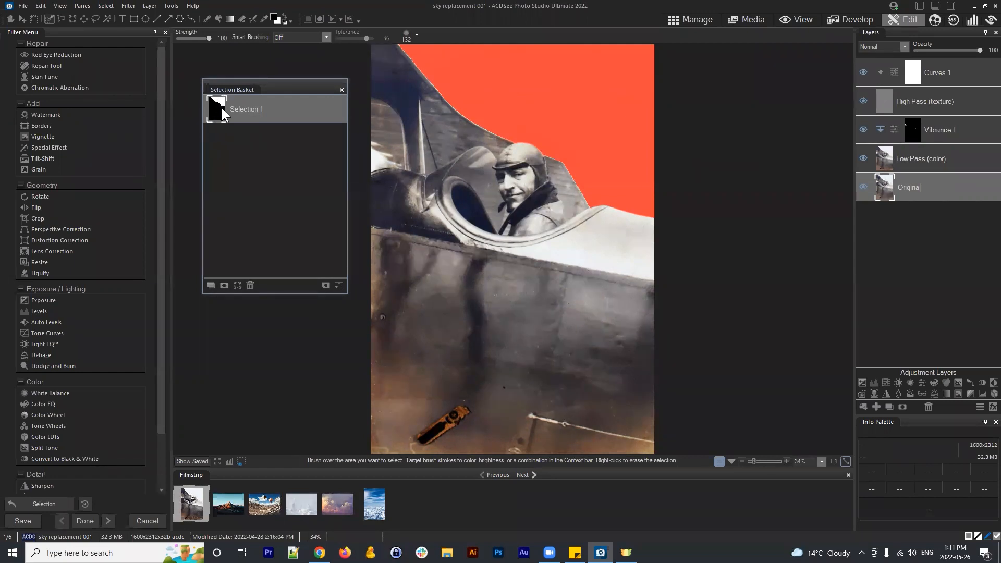
mouse_move(269, 83)
left_mouse_down()
mouse_move(183, 76)
mouse_move(282, 80)
left_mouse_up()
left_click(110, 5)
left_click(129, 28)
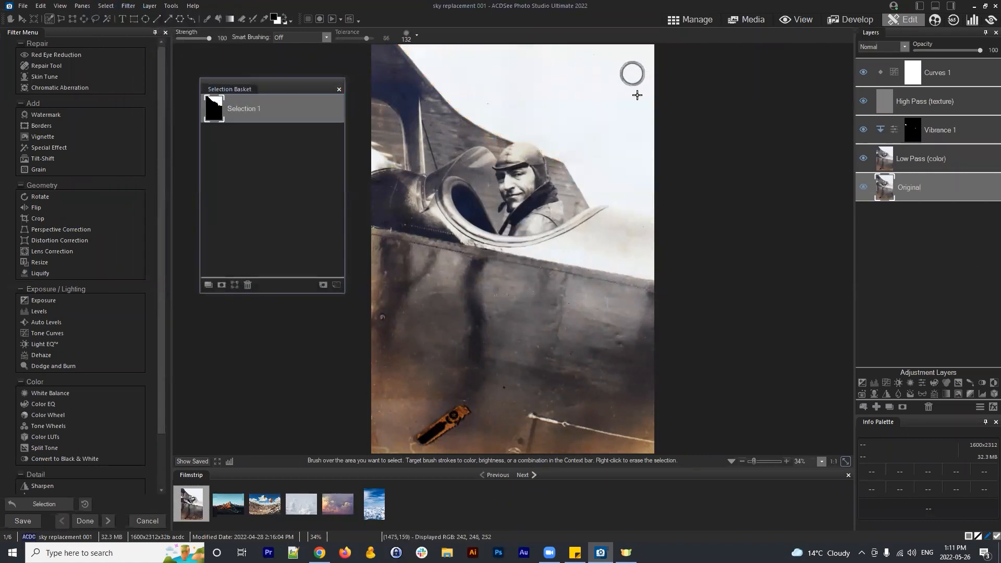
left_click(106, 6)
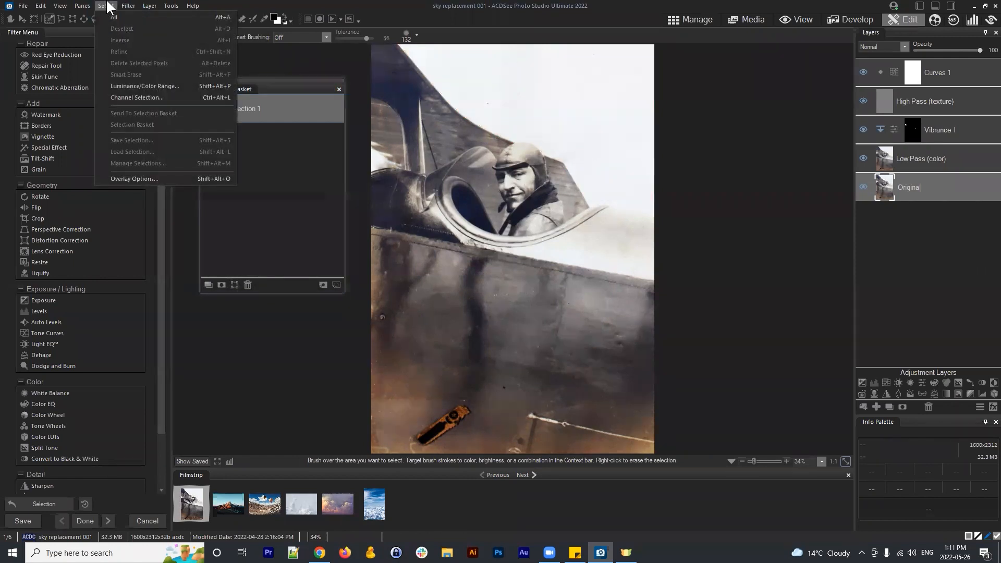
- Reposition the Selection Basket panel so that it no longer overlaps the airplane photo
left_click(108, 6)
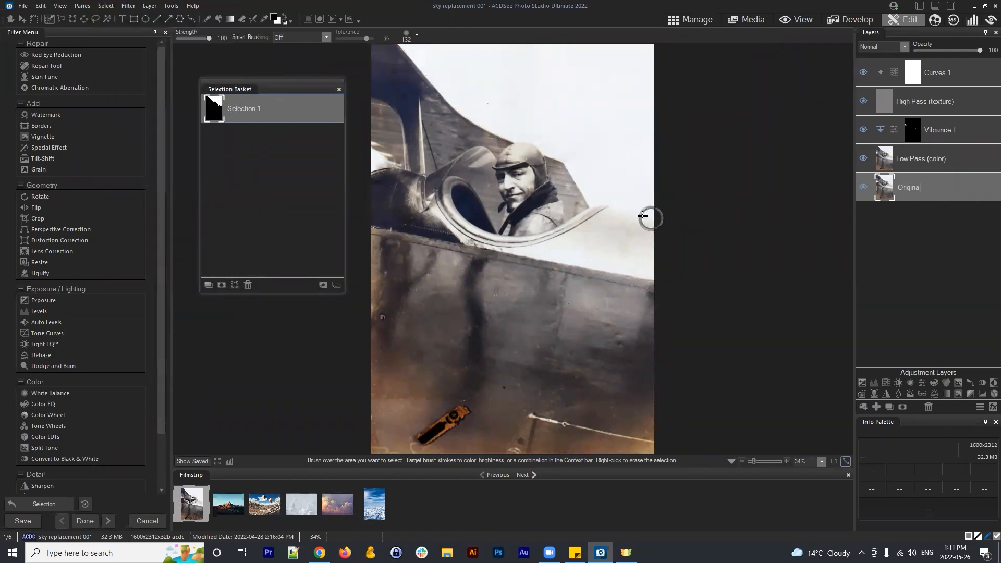
mouse_move(268, 84)
left_mouse_down()
mouse_move(268, 98)
mouse_move(279, 85)
left_mouse_up()
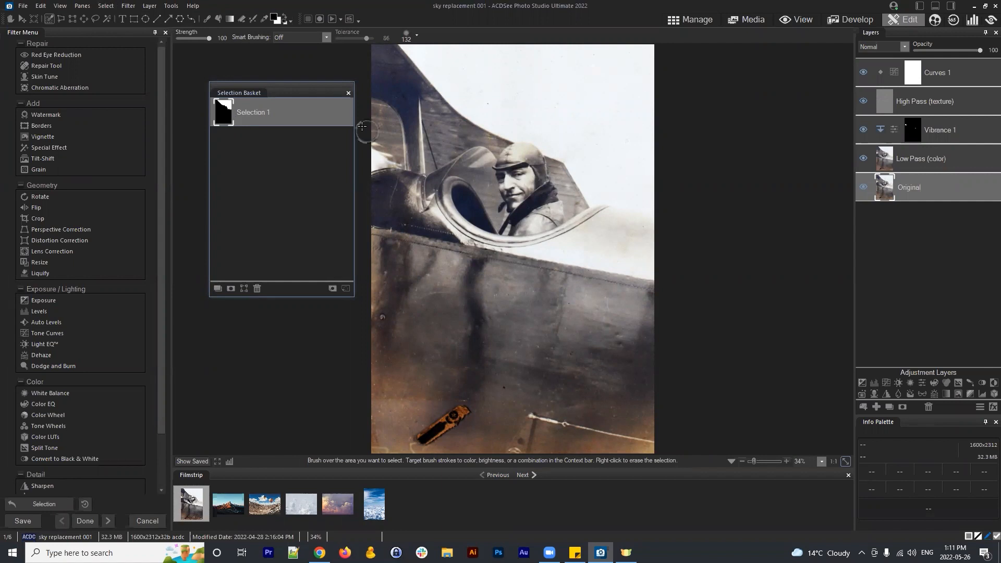
left_click_drag(305, 86, 545, 152)
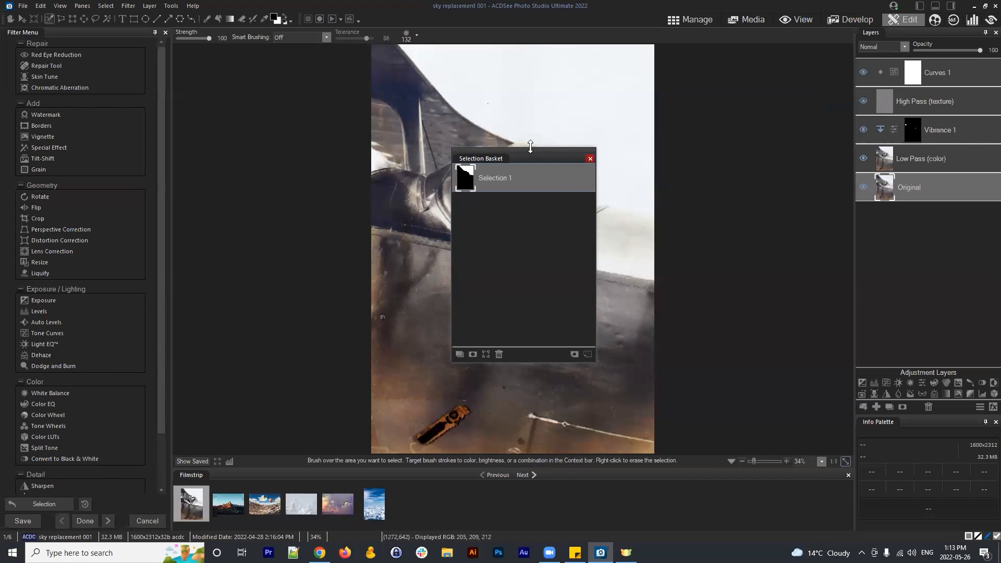
left_click_drag(540, 158, 516, 146)
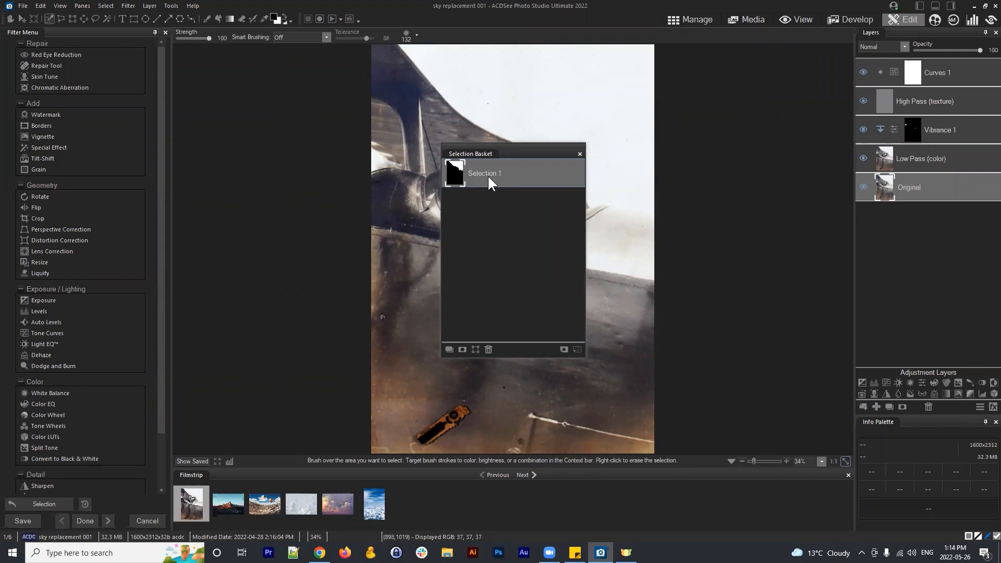
left_click_drag(519, 152, 345, 160)
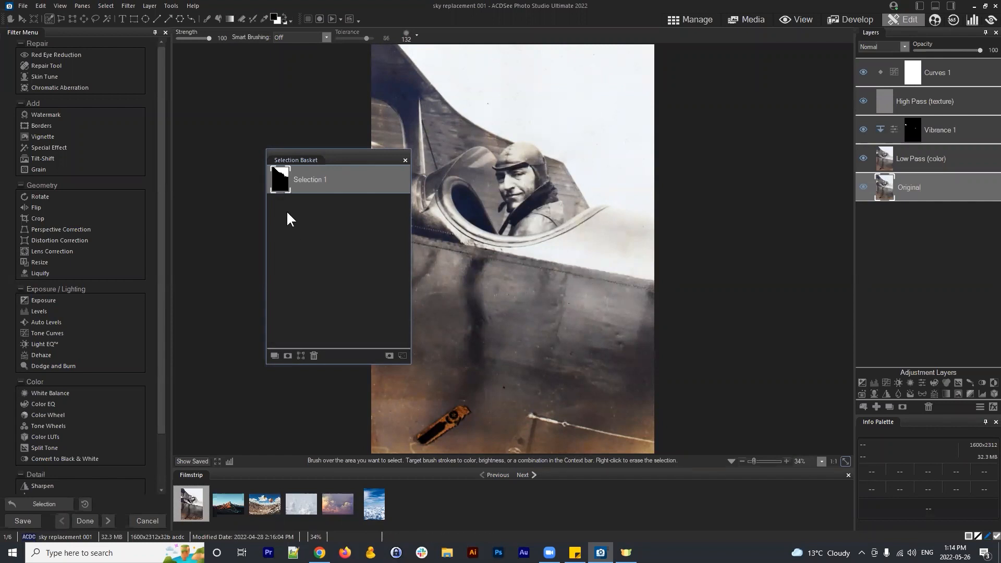
left_click_drag(328, 155, 227, 93)
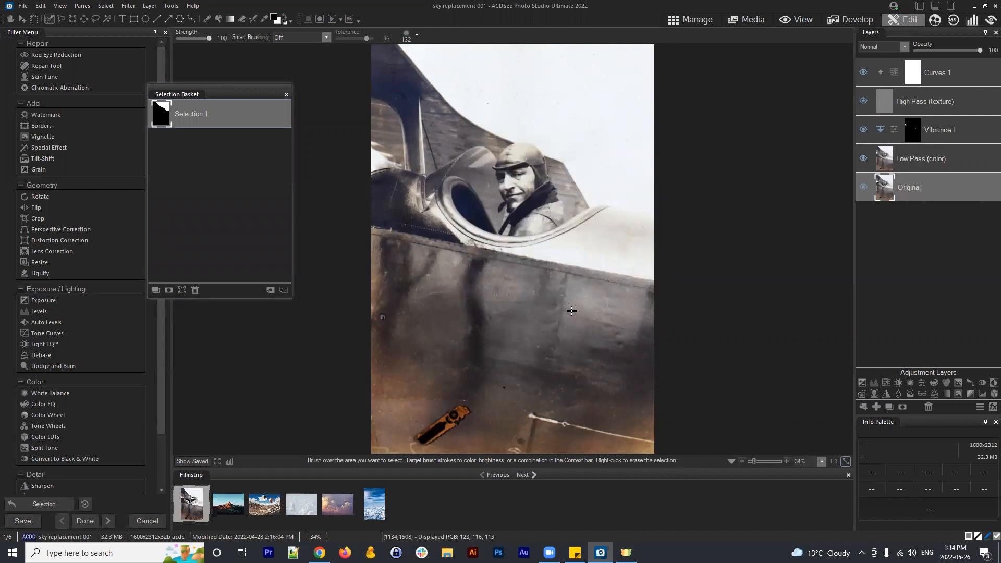
- Examine the frequency separation layers High Pass (texture) and Low Pass (color) together with the Original layer
right_click(928, 185)
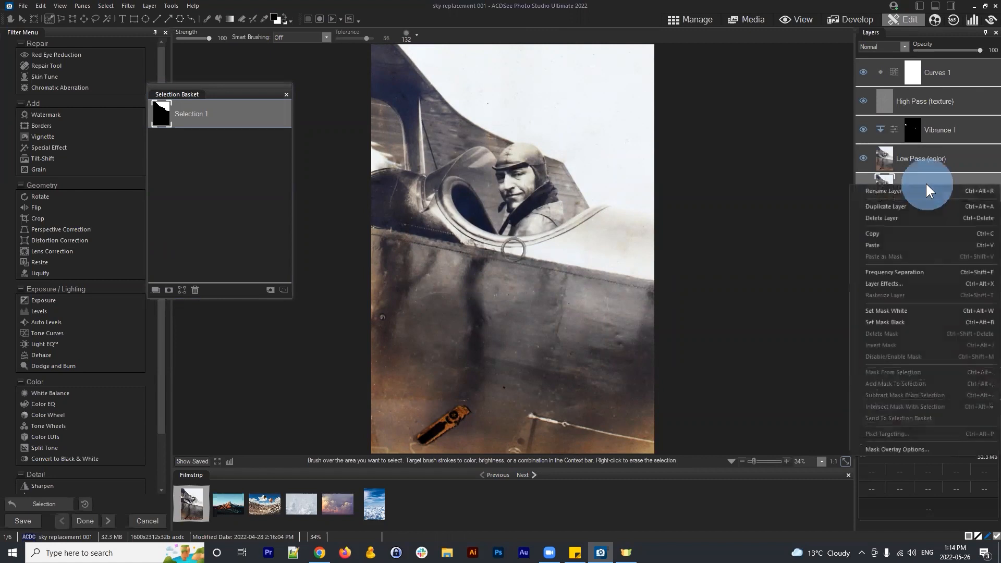
left_click(914, 179)
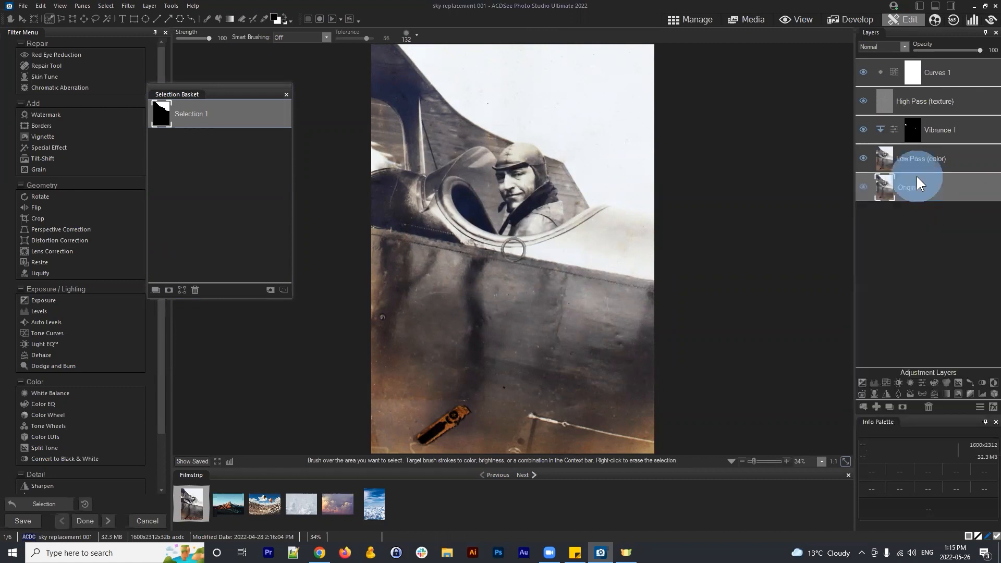
left_click(939, 160)
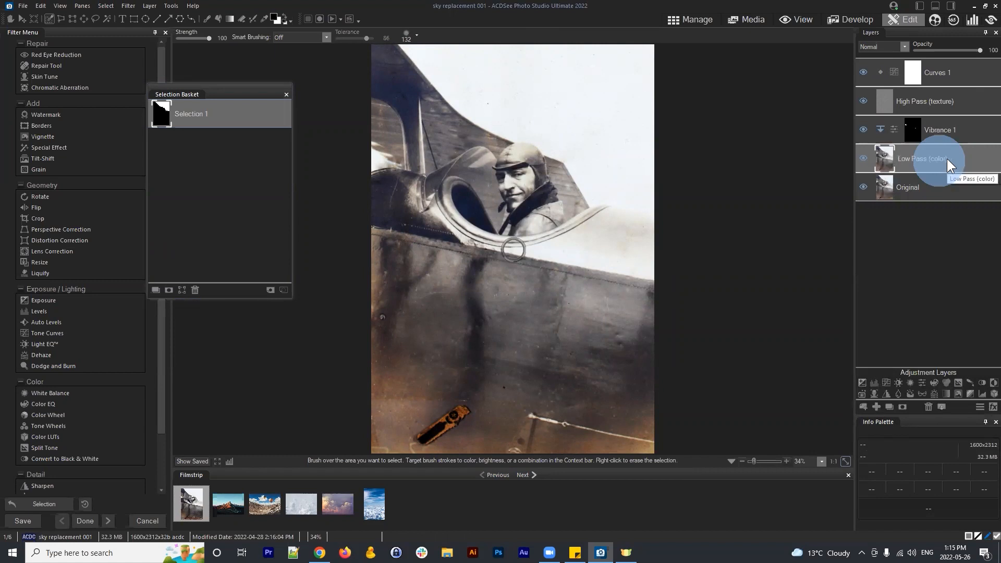
left_click(929, 104, "ctrl")
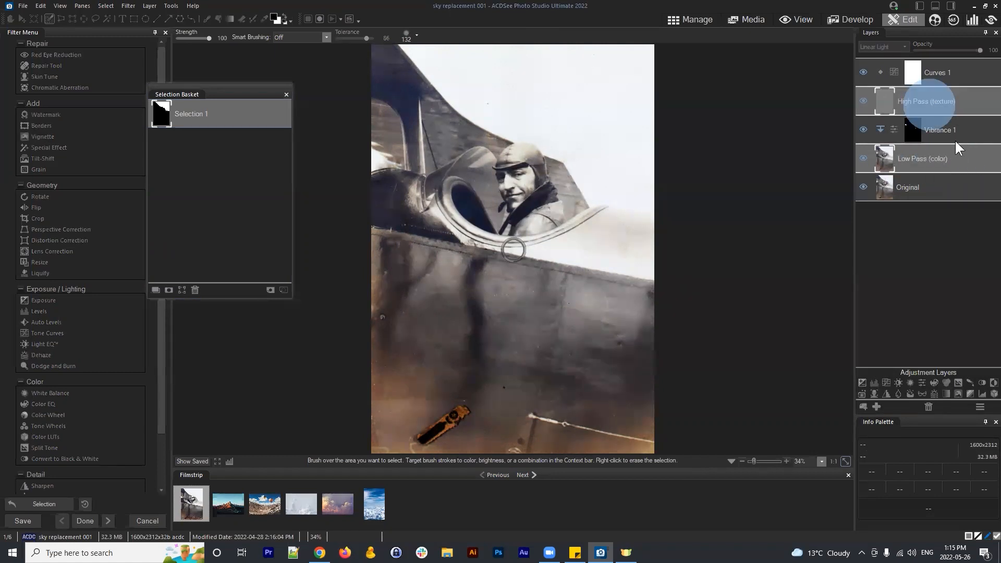
left_click(921, 151)
left_click(922, 100)
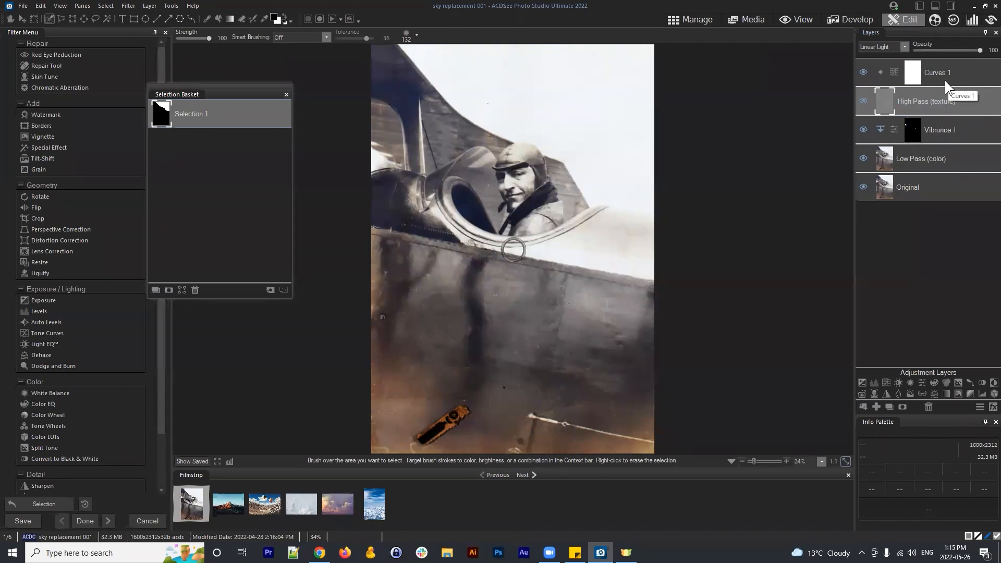
left_click(919, 160)
left_click(916, 186)
left_click(905, 99)
left_click(917, 156)
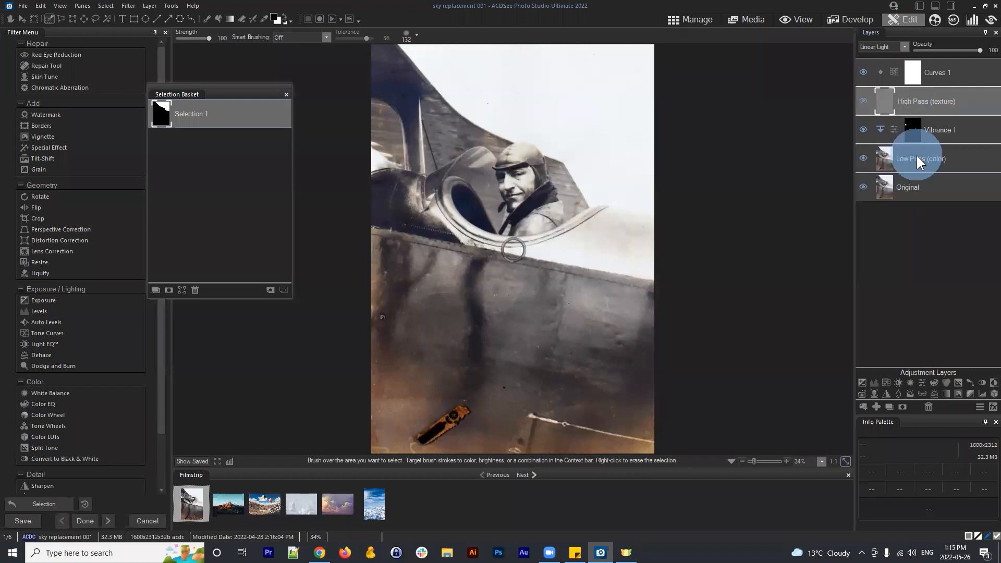
left_click(920, 188)
left_click(918, 106)
left_click(924, 163)
left_click(918, 191)
left_click(915, 99)
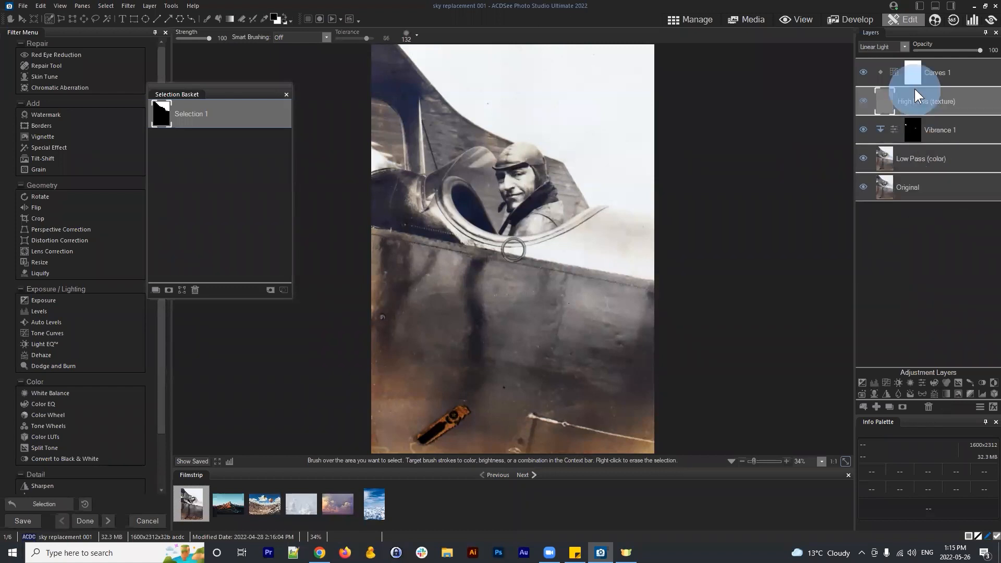
left_click(921, 166)
left_click(923, 189)
- Review the settings of the Curves 1 and Vibrance 1 adjustment layers
left_click(942, 66)
left_click(943, 129)
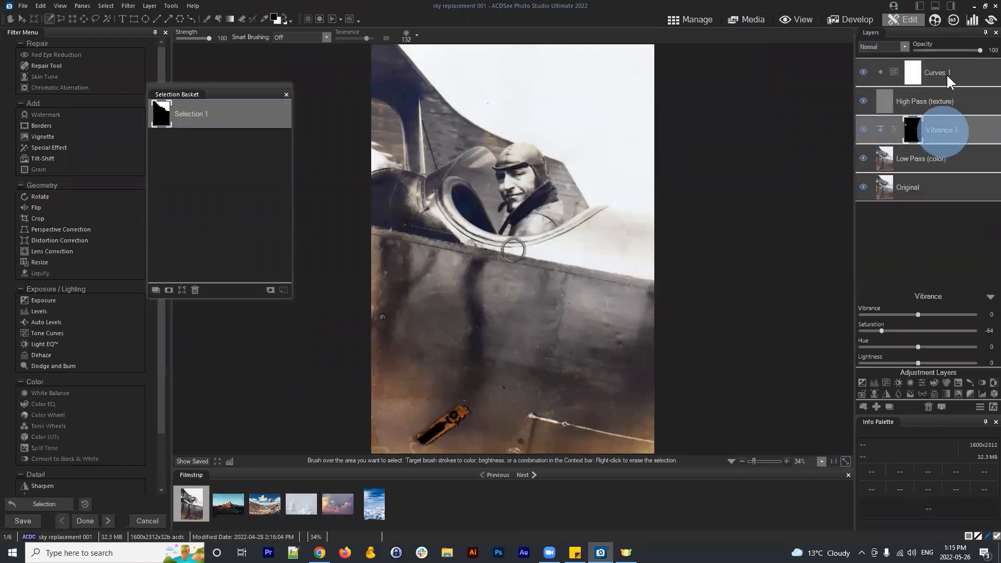
left_click(947, 74)
left_click(949, 127)
left_click(944, 276)
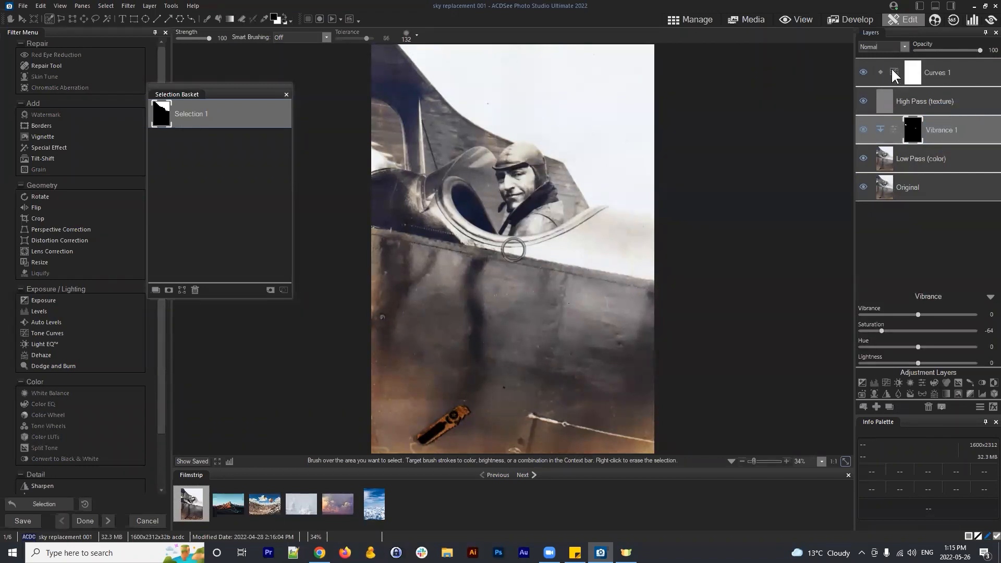
left_click(936, 73)
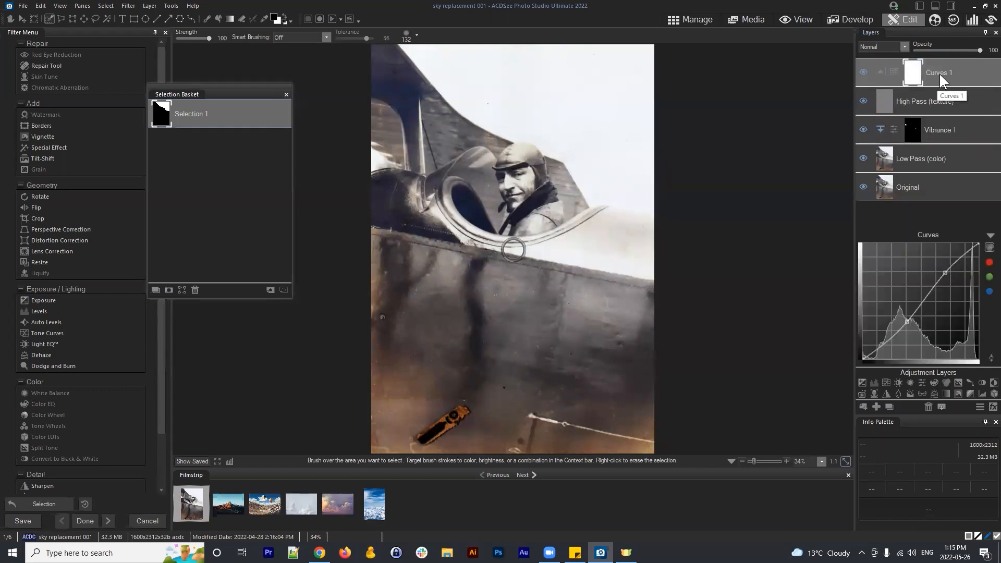
- Collapse the Vibrance 1 settings and import sky replacement 002 from the Clouds folder as a layer above Vibrance 1
left_click(953, 130)
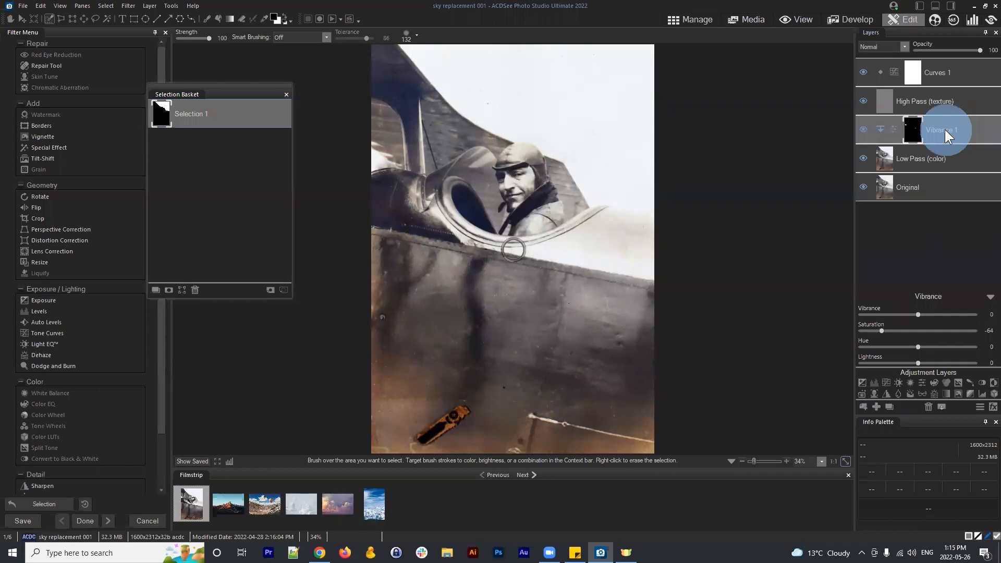
left_click(984, 293)
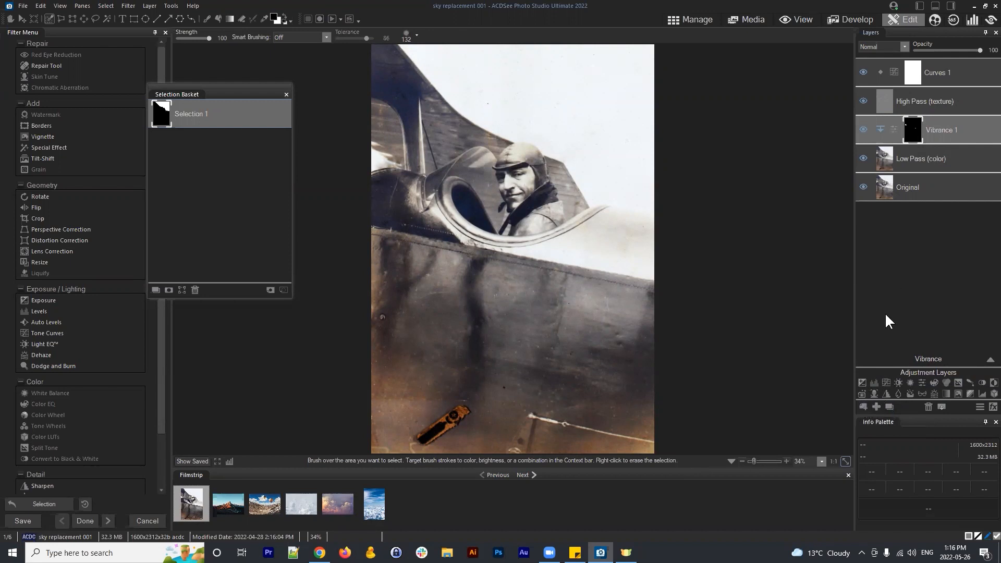
left_click(865, 404)
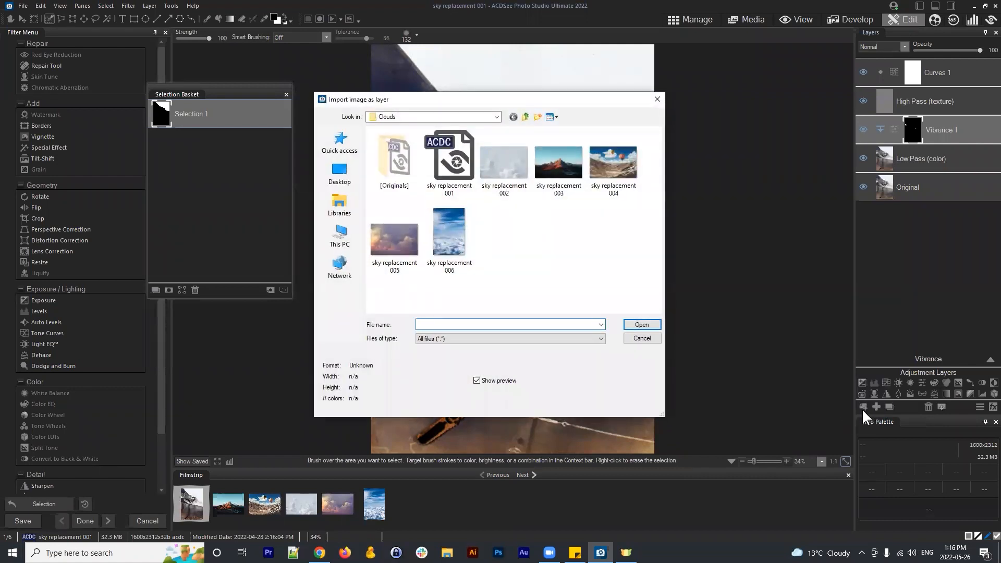
left_click_drag(542, 98, 632, 73)
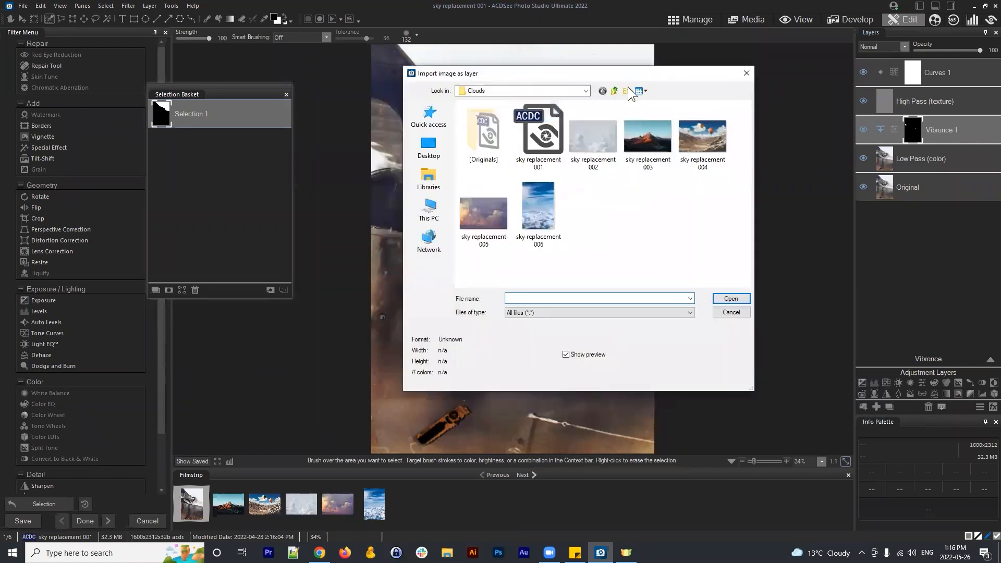
left_click_drag(515, 76, 488, 87)
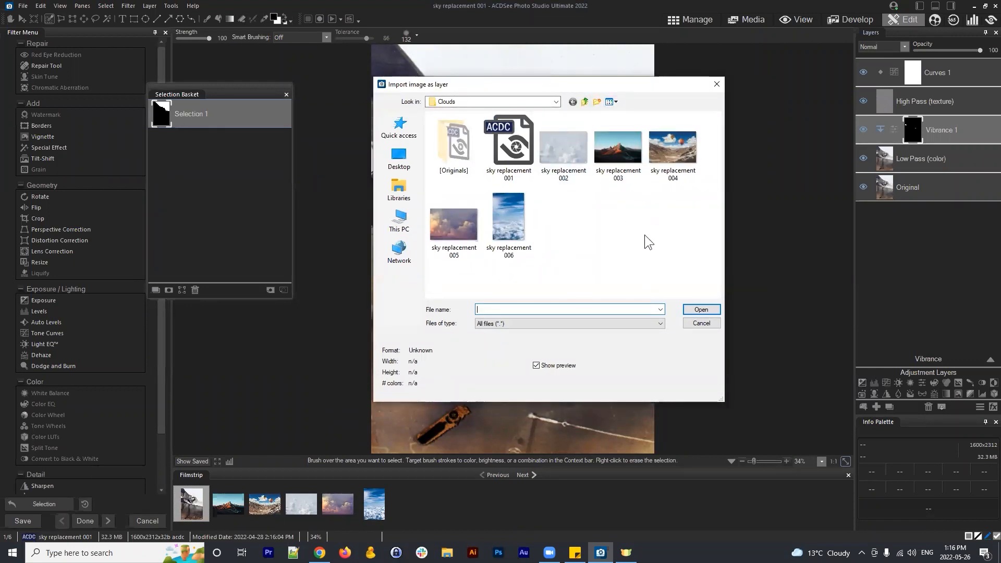
left_click(559, 153)
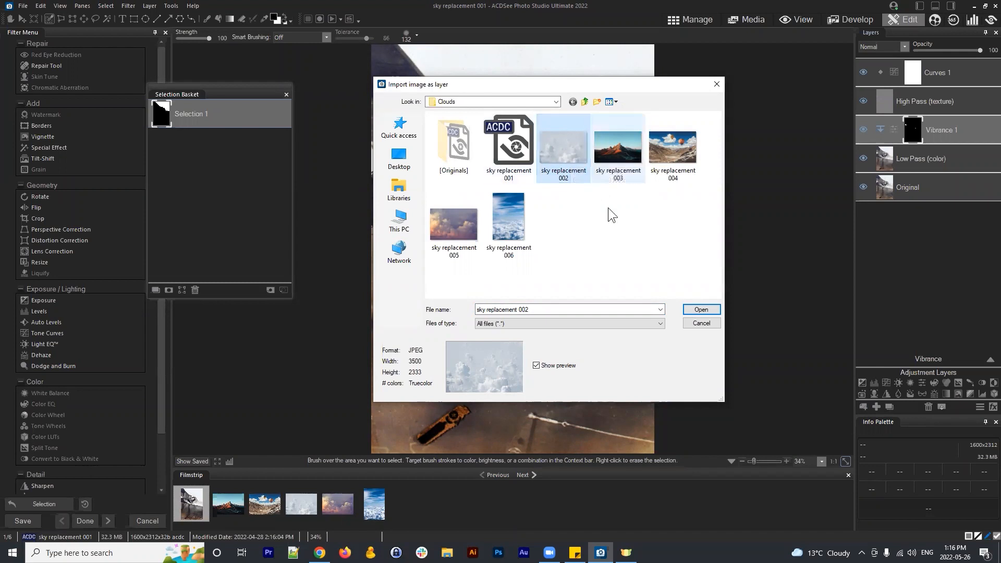
left_click(703, 311)
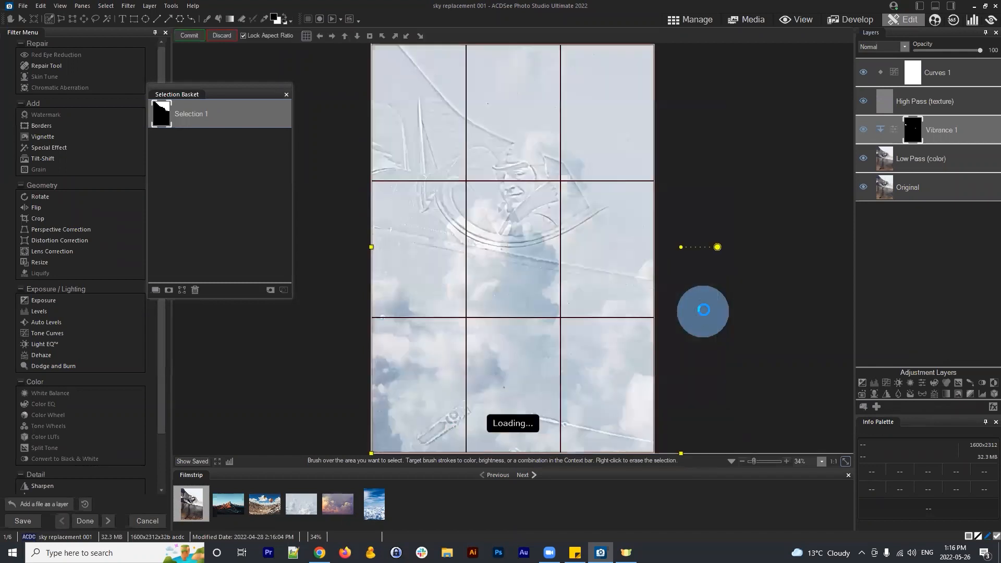
- Shift the imported cloud image sideways across the photo and pick the sky replacement 002.jpg layer
left_click_drag(597, 292, 515, 293)
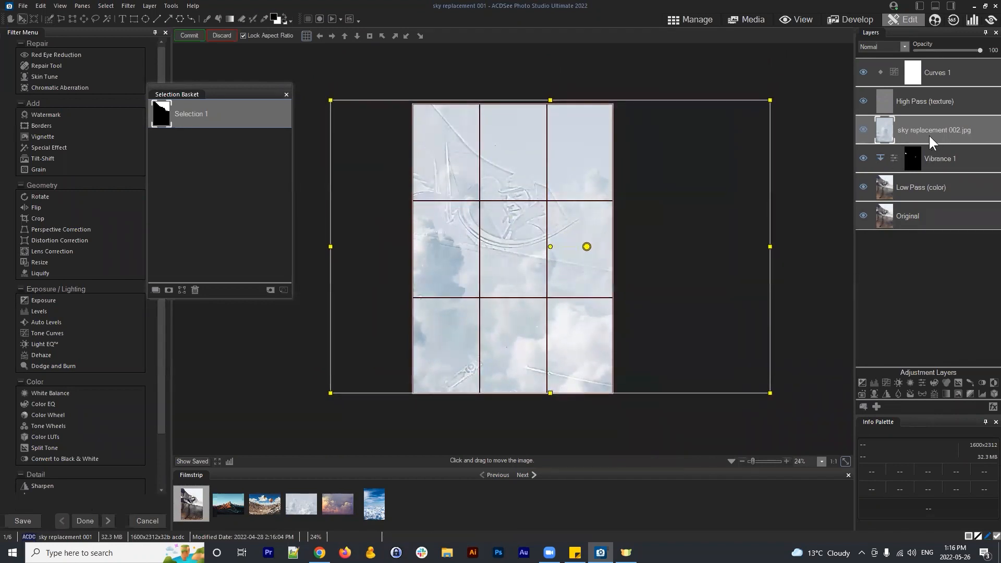
left_click_drag(948, 132, 950, 136)
left_click(958, 131)
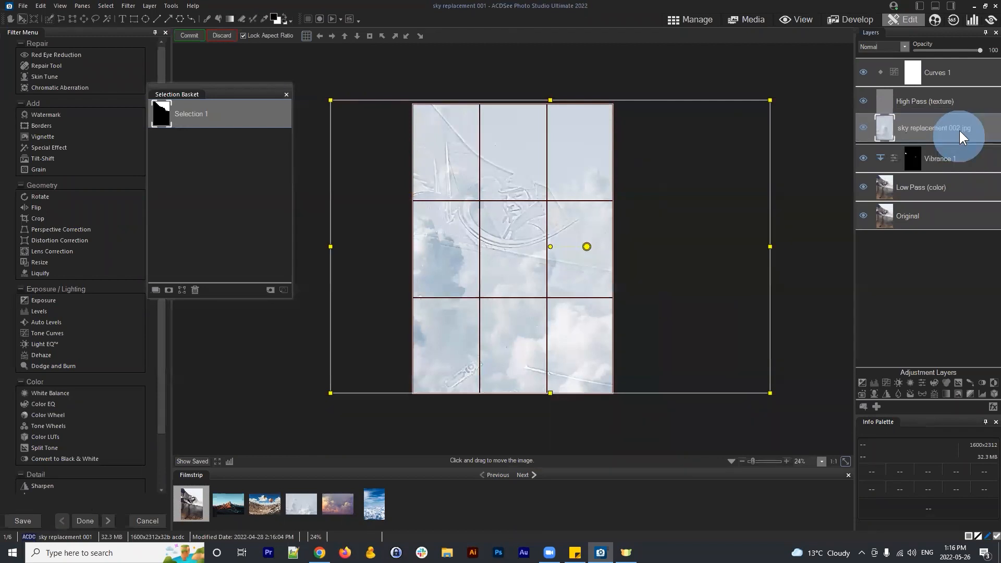
left_click(959, 133)
left_click(957, 133)
left_click_drag(956, 132, 949, 130)
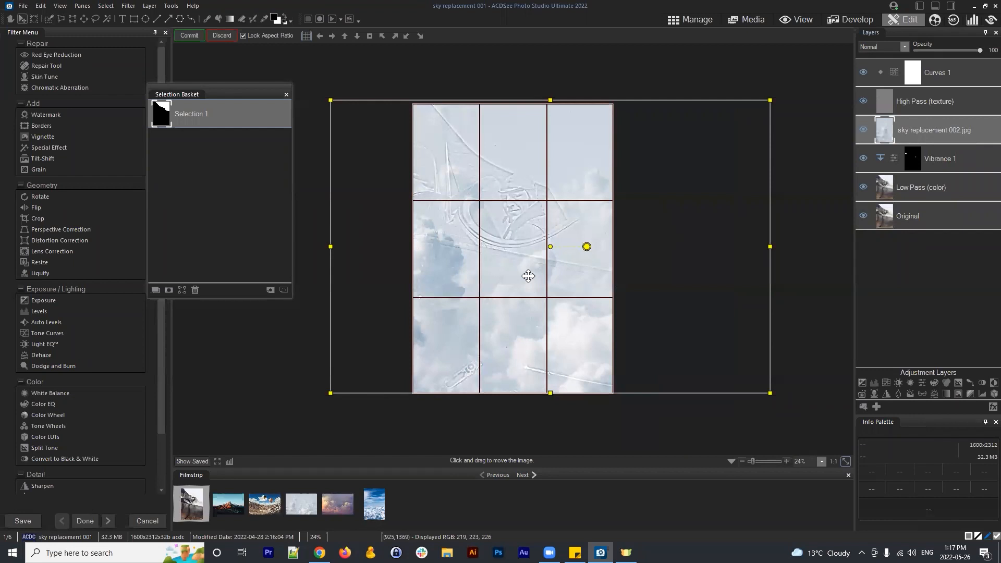
- Move the cloud image upward with the Move tool, leaving the lowest strip of the airplane photo uncovered
left_click_drag(547, 290, 489, 204)
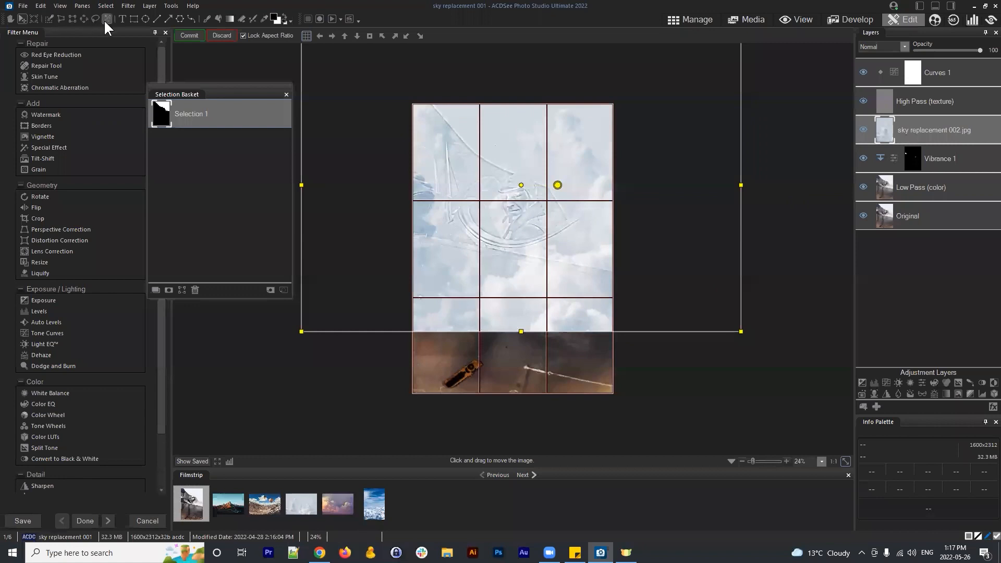
left_click(23, 18)
mouse_move(558, 124)
left_mouse_down()
mouse_move(536, 147)
mouse_move(558, 140)
left_mouse_up()
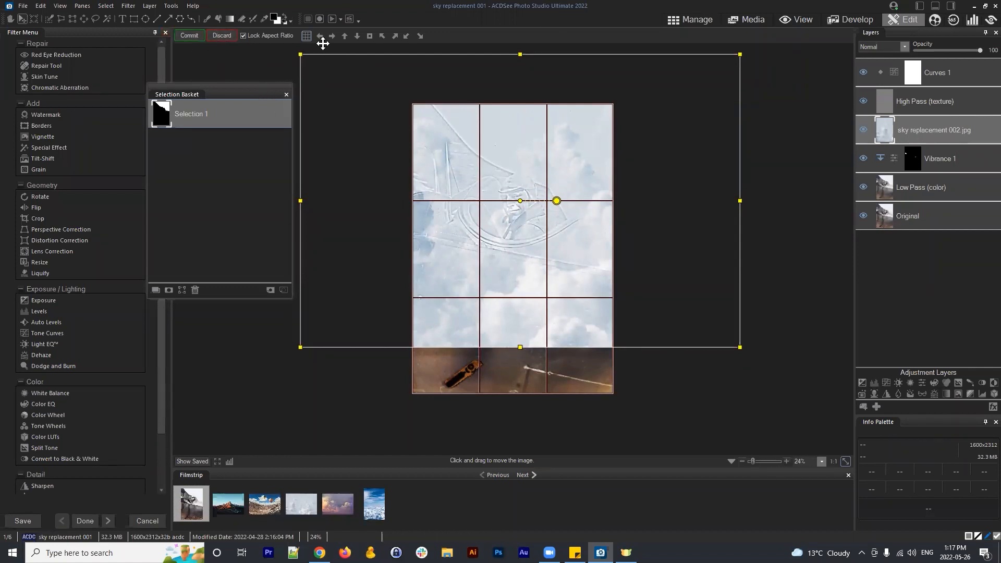
- Try aligning the cloud image to the photo's centre, lower-right and upper-left corners, bottom edge and right edge
left_click(368, 36)
left_click(421, 36)
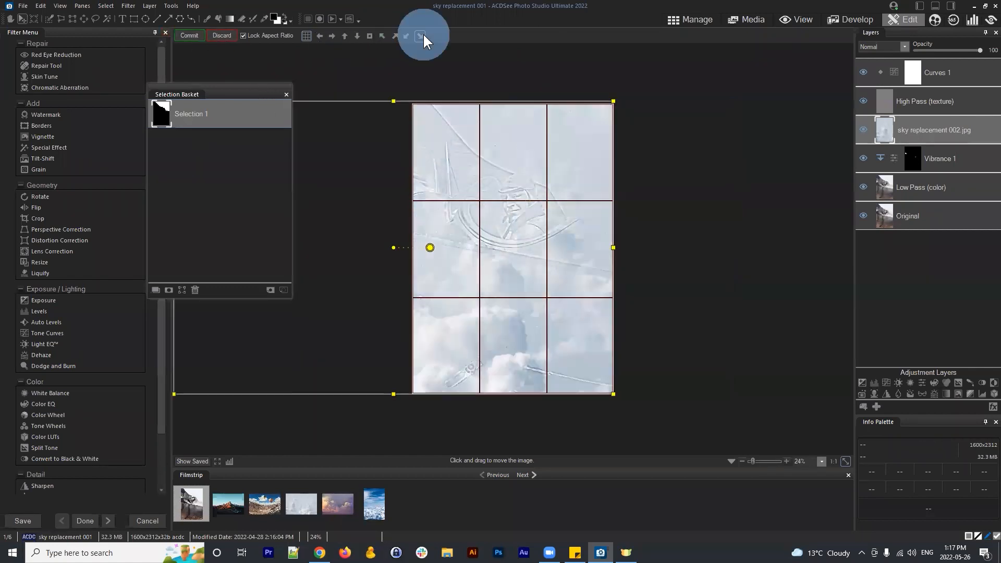
left_click(381, 36)
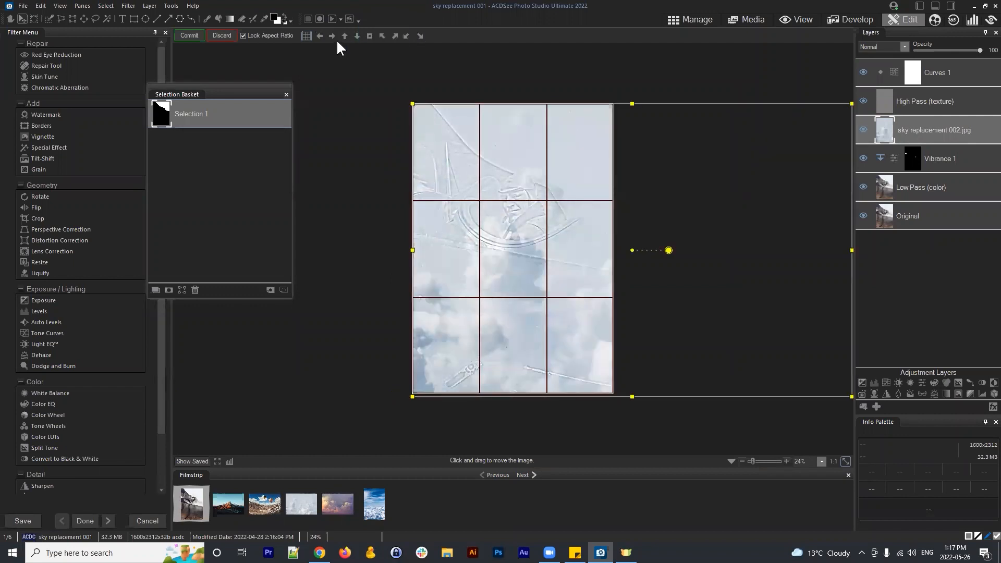
left_click(359, 37)
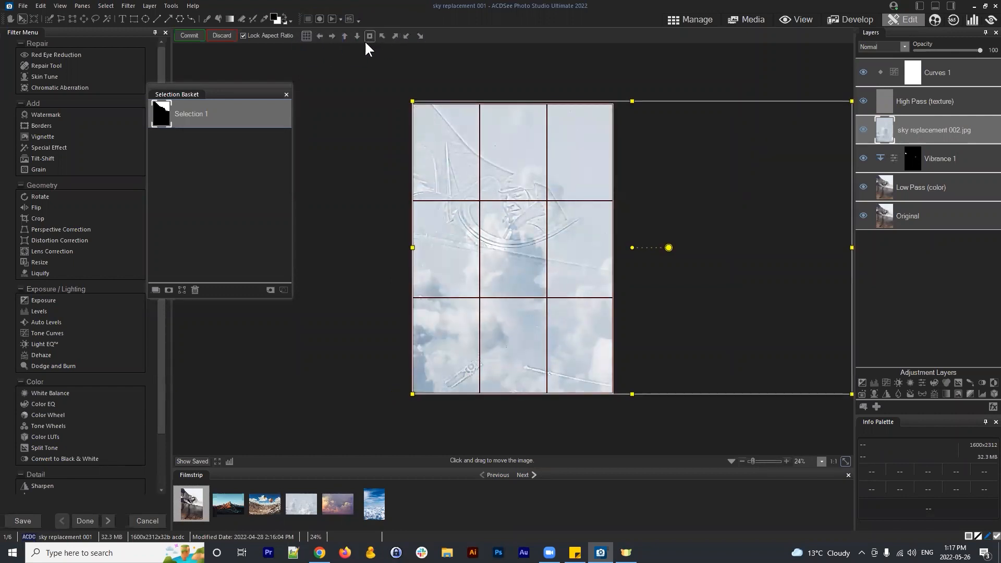
left_click(333, 35)
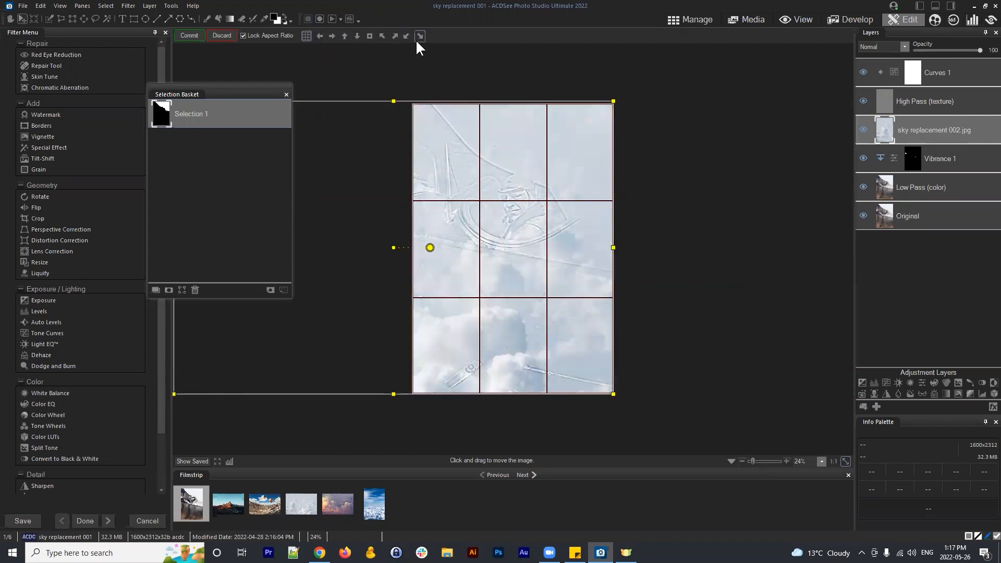
left_click(382, 35)
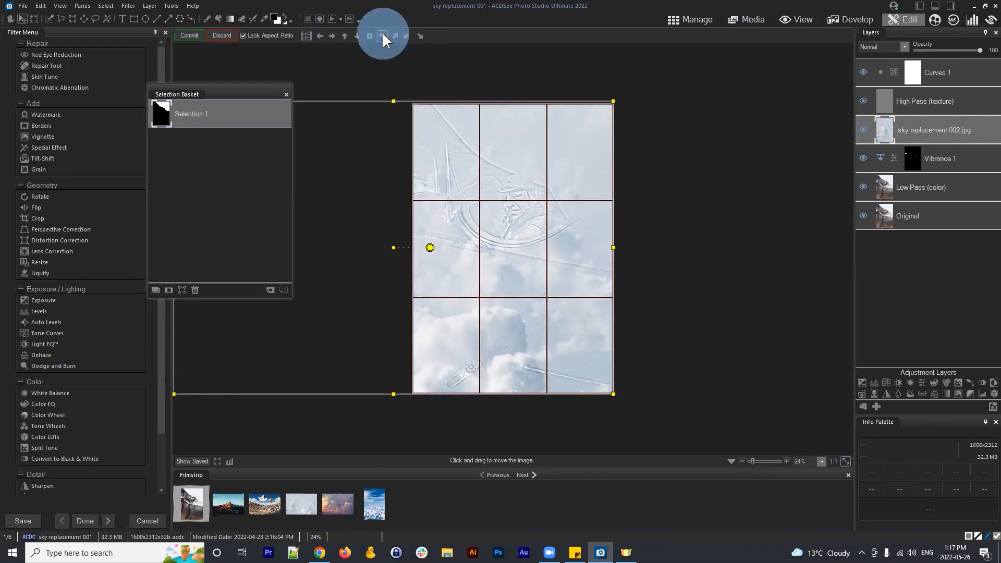
- Move the cloud image up over the sky area so its lower edge lies just below the cockpit
left_click_drag(578, 273, 440, 215)
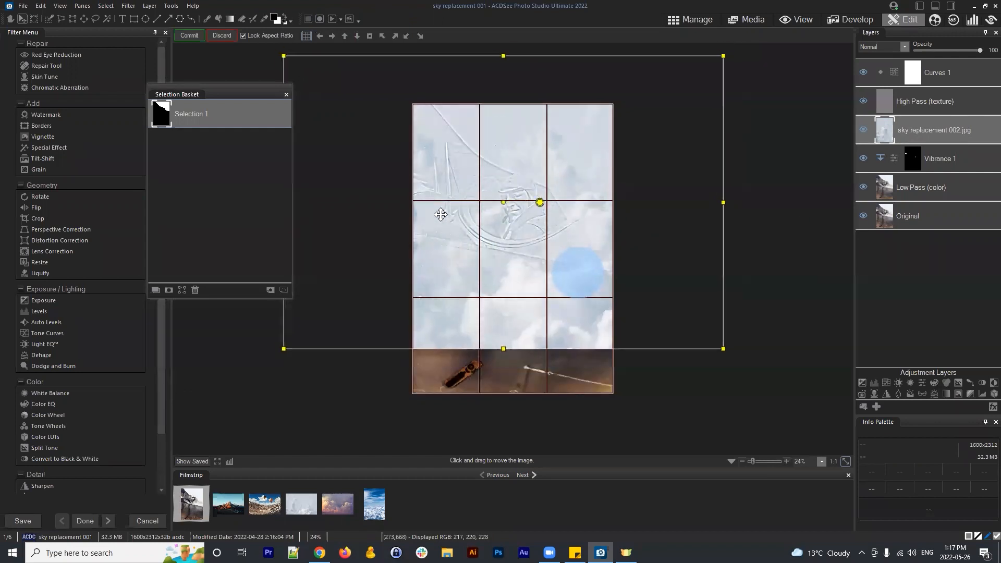
left_click_drag(547, 251, 557, 165)
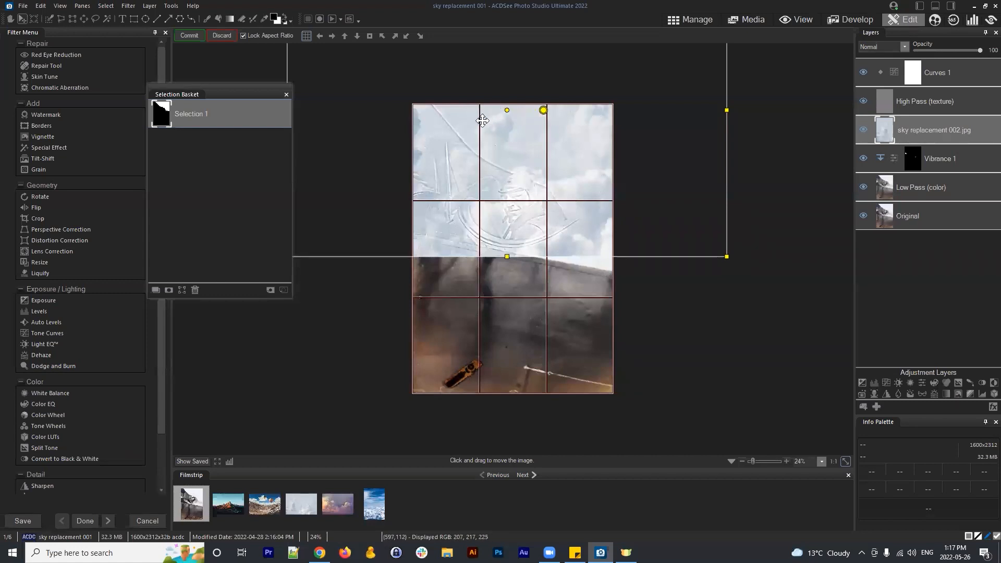
- Commit the cloud image's position and move the sky replacement 002.jpg layer above the High Pass (texture) layer
left_click(190, 36)
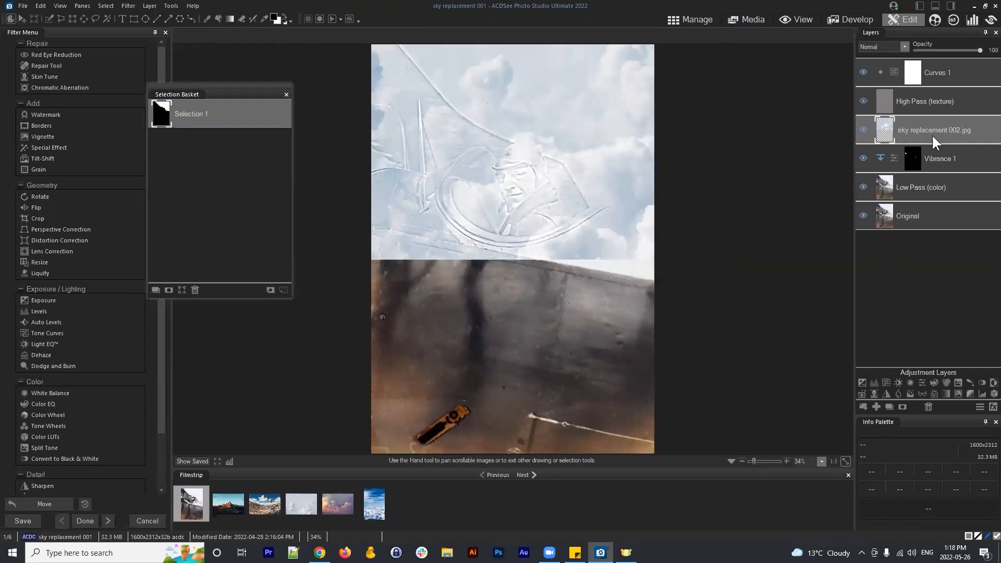
left_click_drag(933, 130, 936, 131)
left_click(863, 130)
left_click(864, 130)
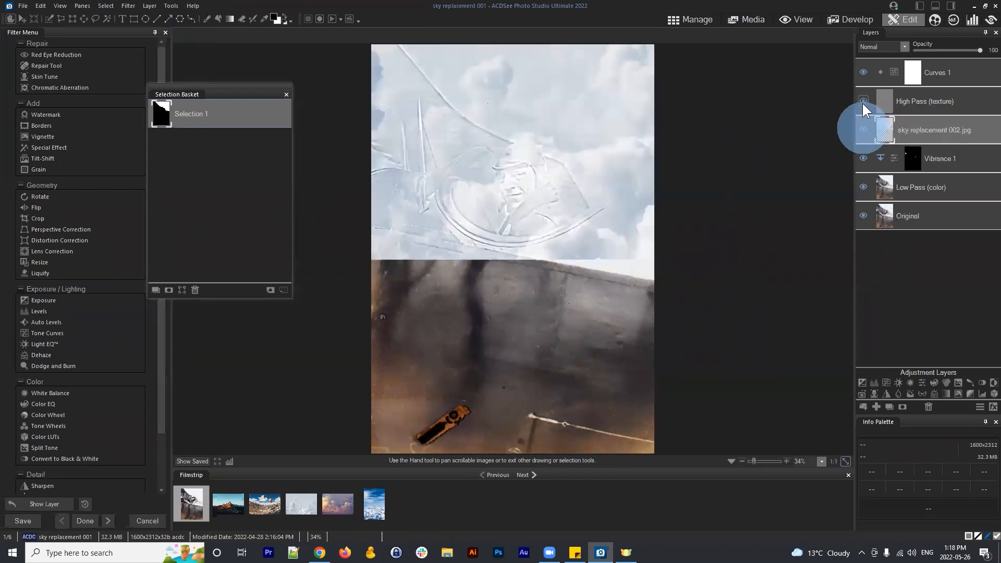
left_click(863, 103)
left_click(863, 103)
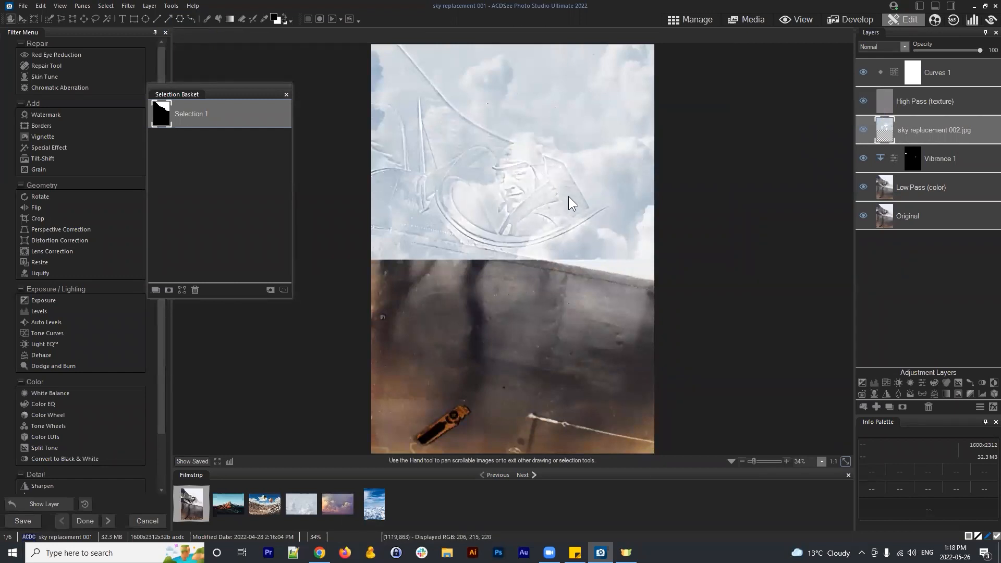
left_click_drag(921, 129, 919, 86)
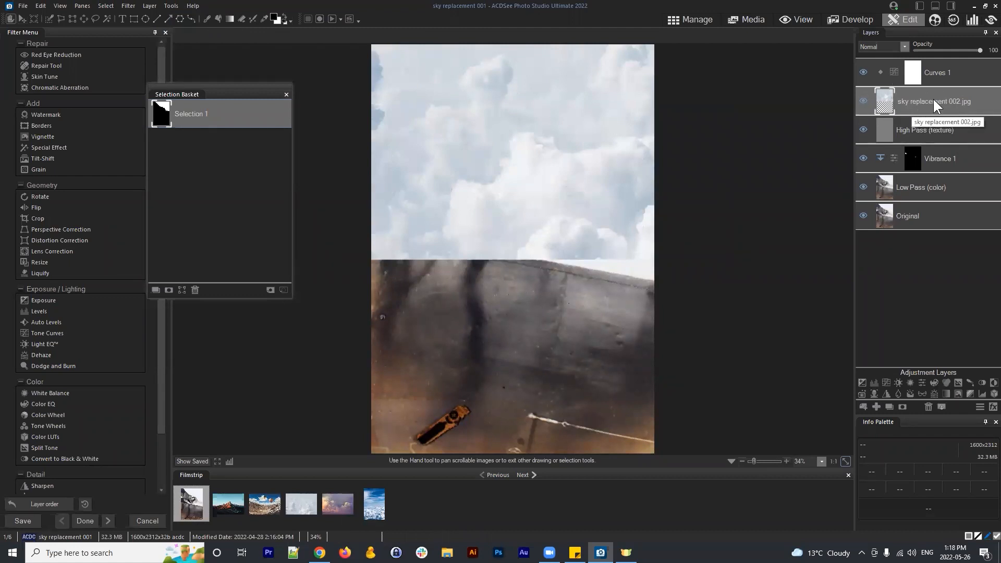
- Try the sky replacement 002.jpg layer beneath the Original layer, and return it to just above High Pass (texture)
left_click(930, 100)
left_click(888, 105)
left_click_drag(913, 99, 915, 237)
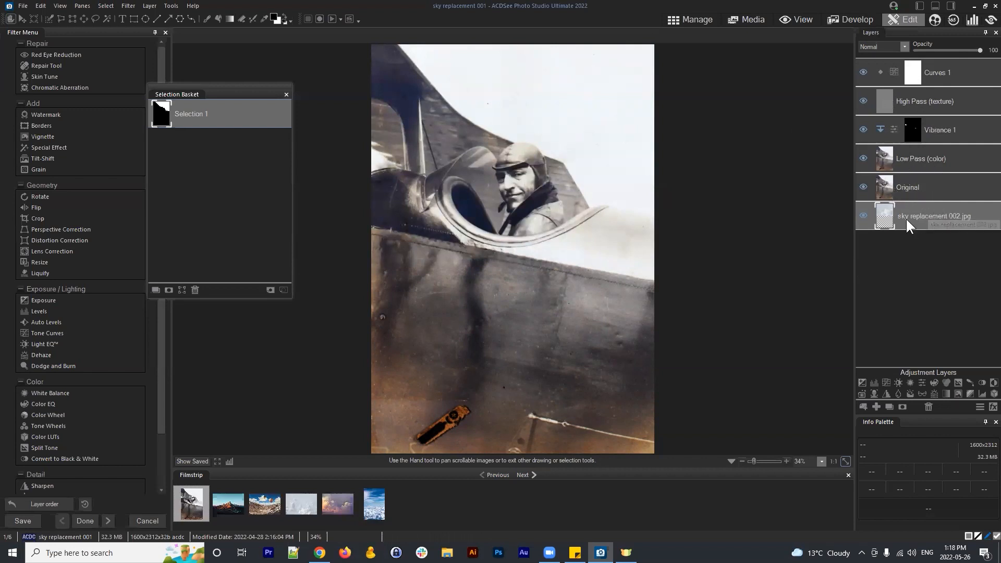
left_click_drag(914, 217, 921, 213)
left_click_drag(937, 217, 935, 87)
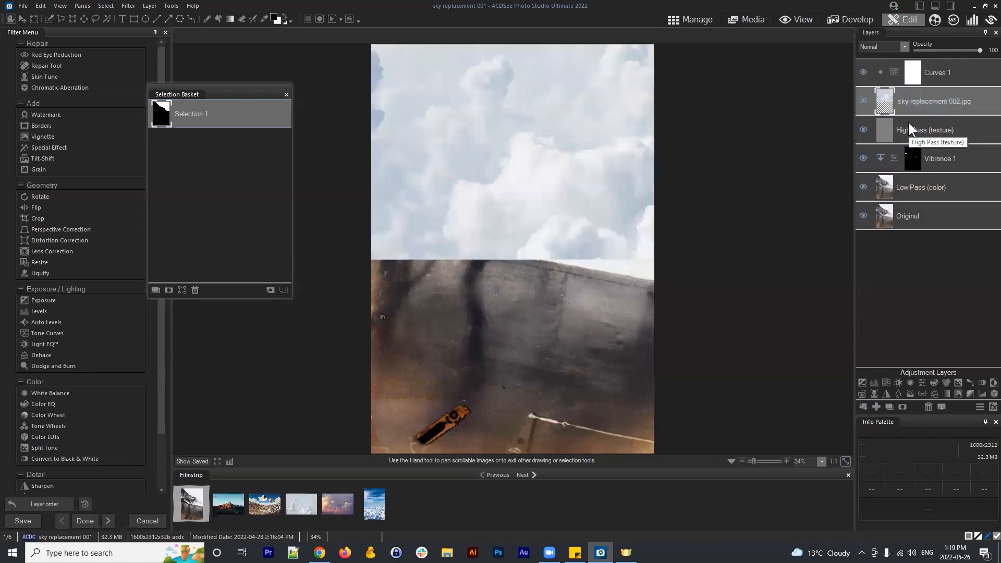
- Apply the stored Selection 1 from the Selection Basket as a layer mask on the sky replacement 002.jpg layer
left_click_drag(224, 90, 265, 79)
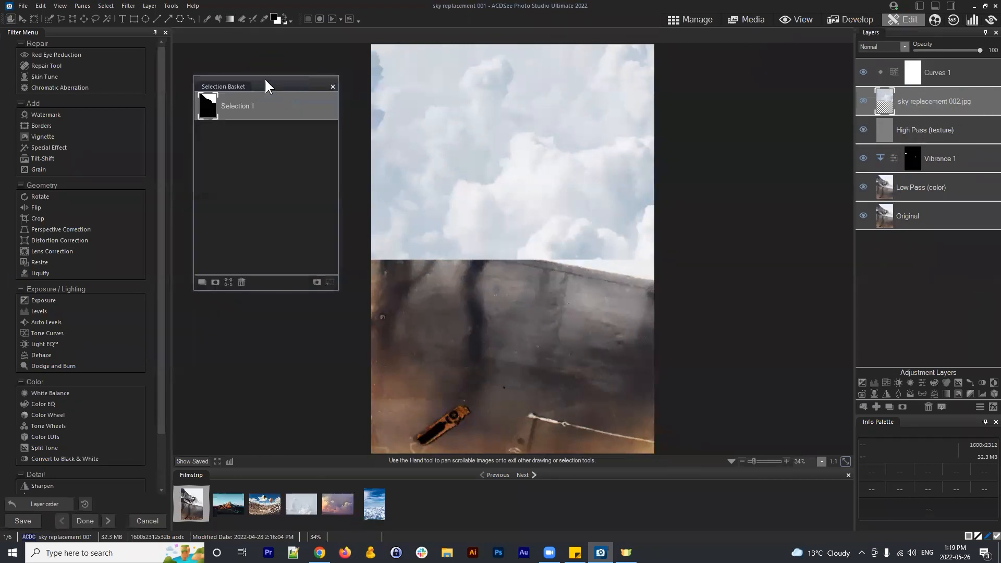
left_click(210, 104)
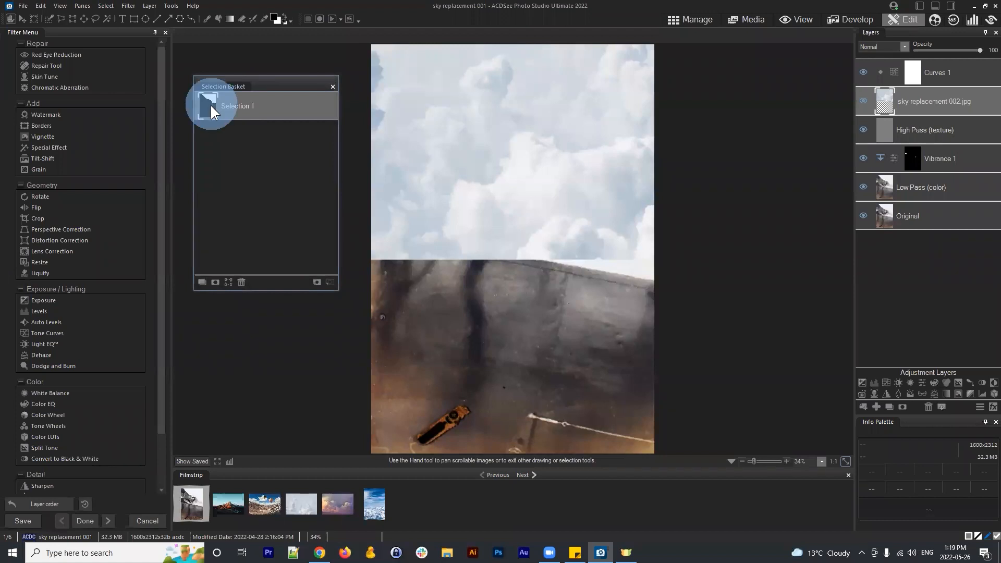
left_click(943, 104)
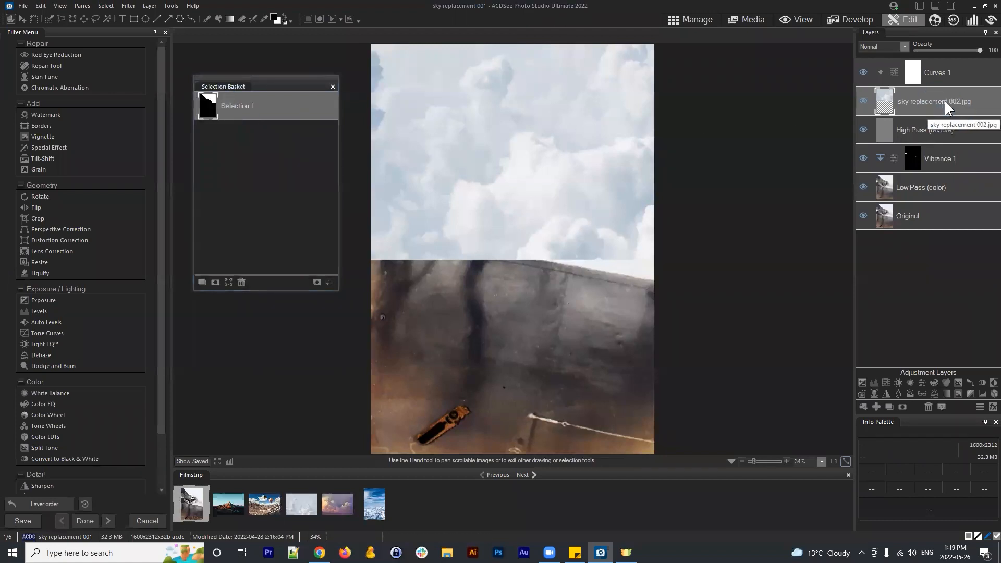
left_click(928, 105)
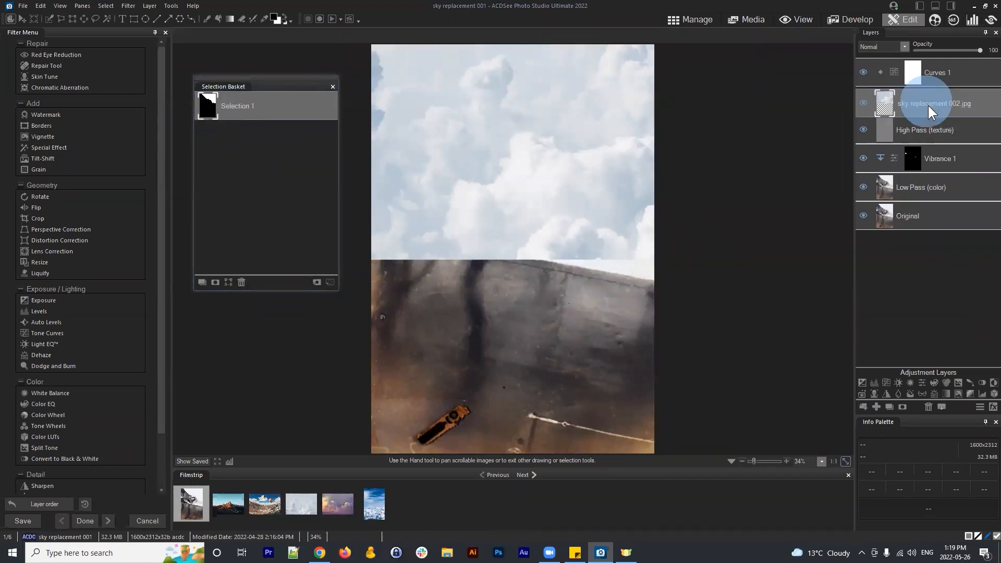
left_click(919, 102)
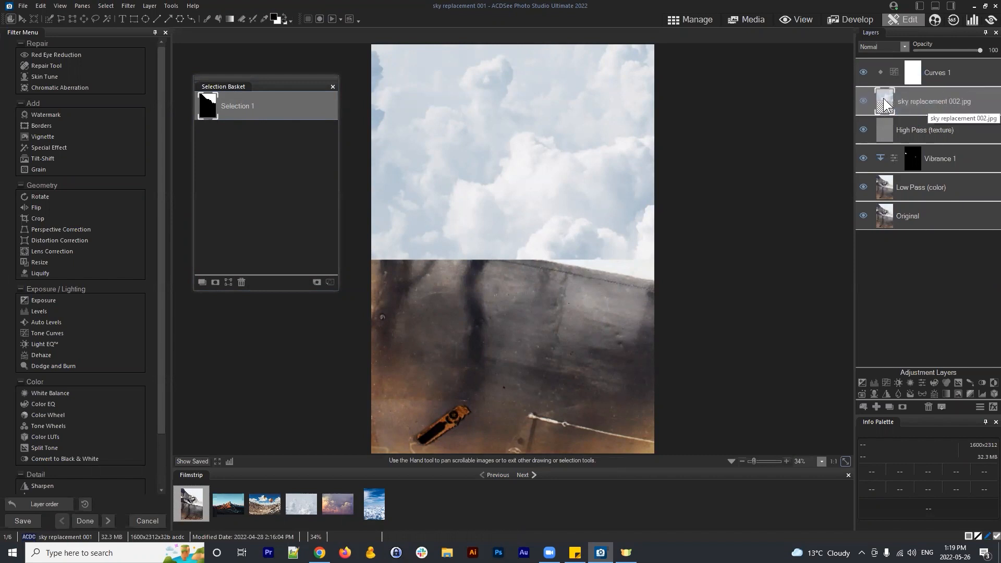
left_click(942, 100)
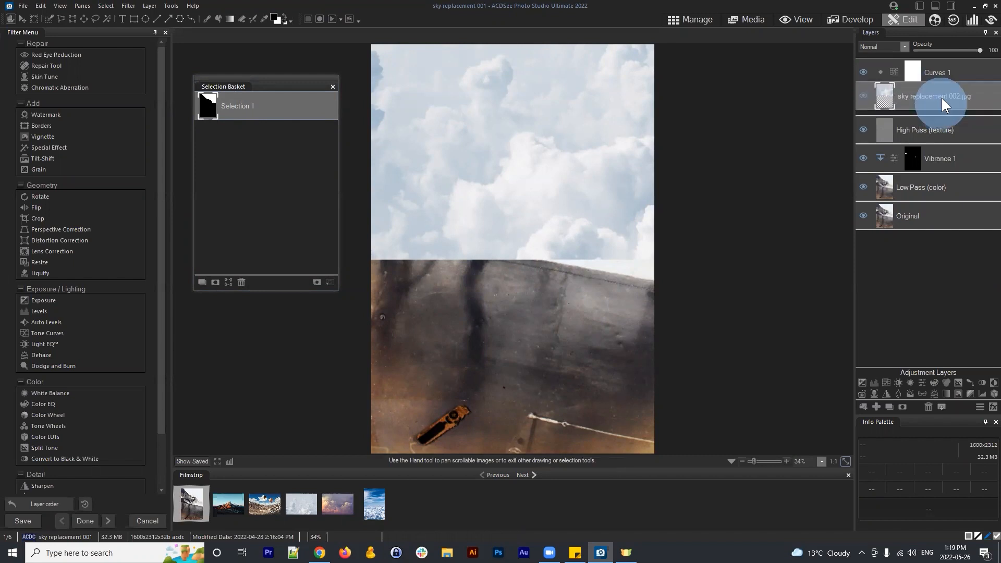
left_click(980, 99)
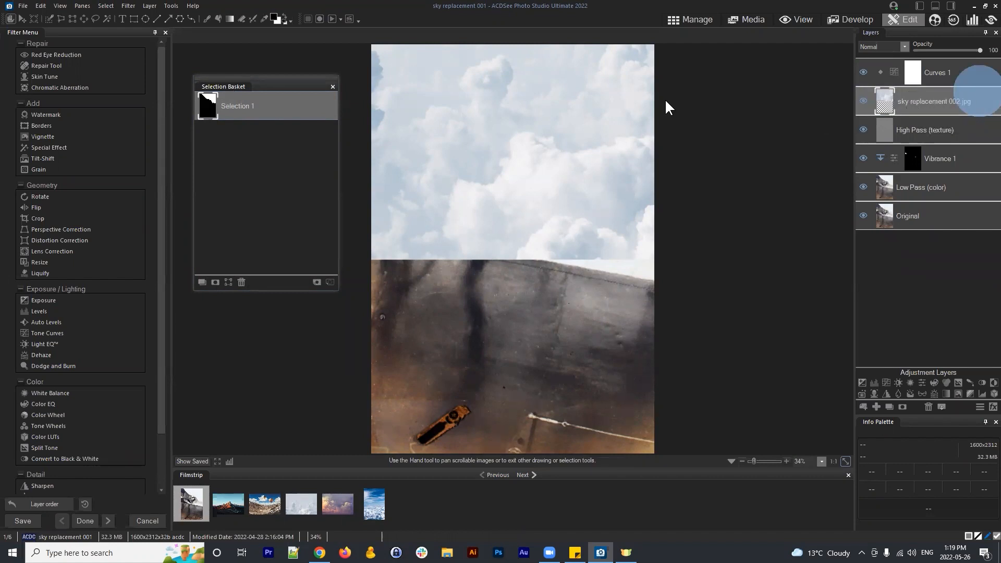
left_click(237, 107)
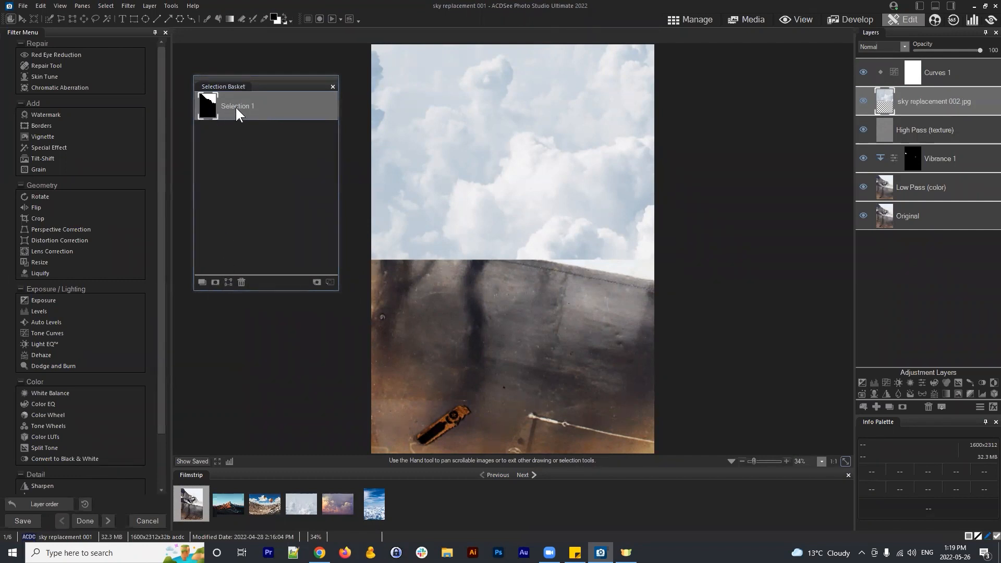
mouse_move(922, 99)
left_mouse_down()
mouse_move(955, 102)
mouse_move(940, 104)
left_mouse_up()
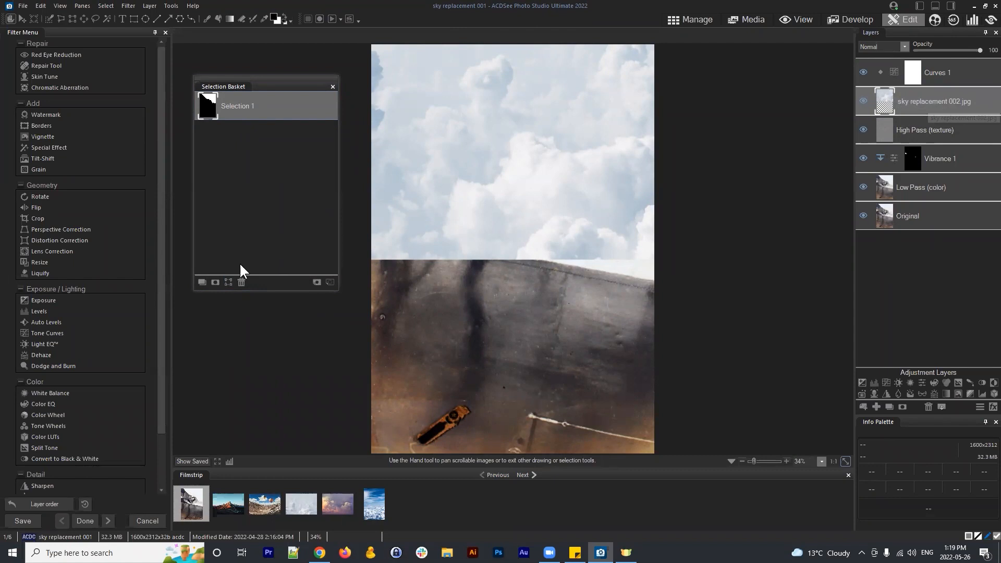
left_click(215, 282)
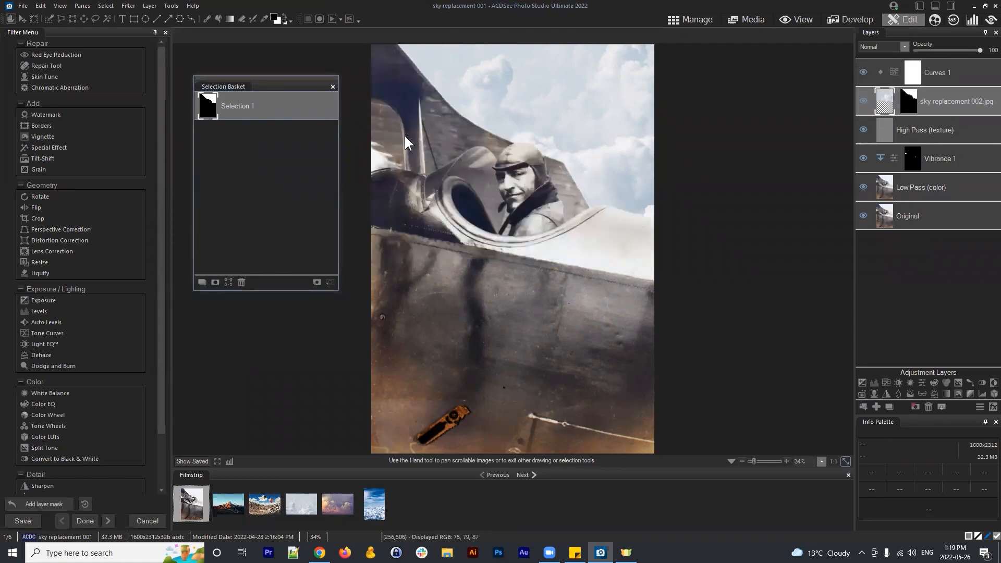
left_click_drag(281, 86, 254, 72)
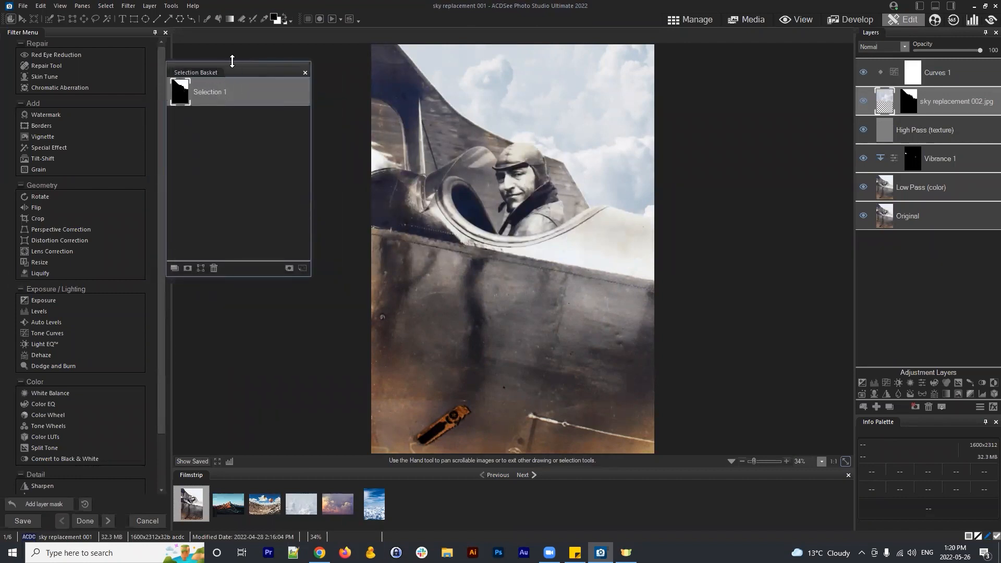
left_click_drag(232, 61, 236, 65)
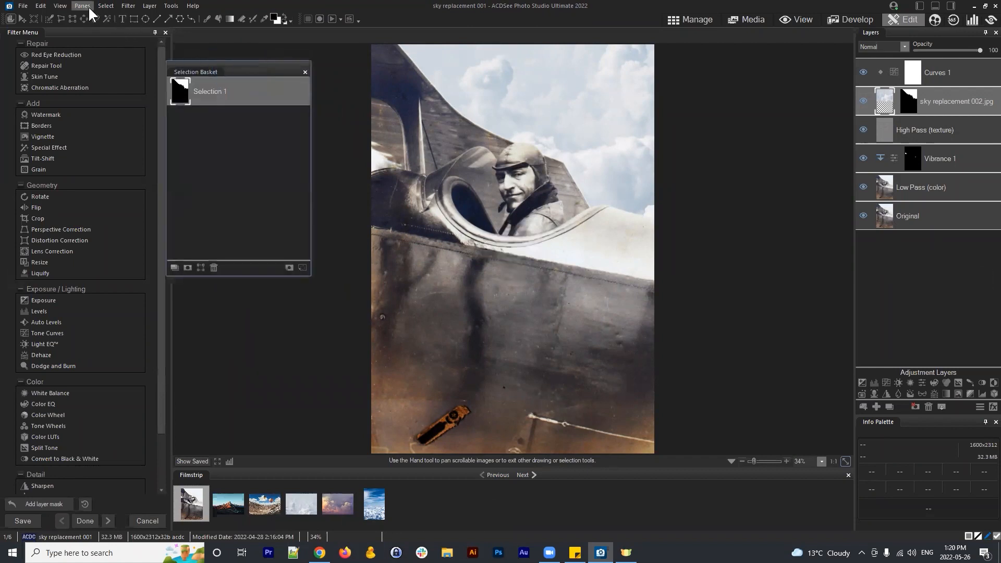
left_click(106, 6)
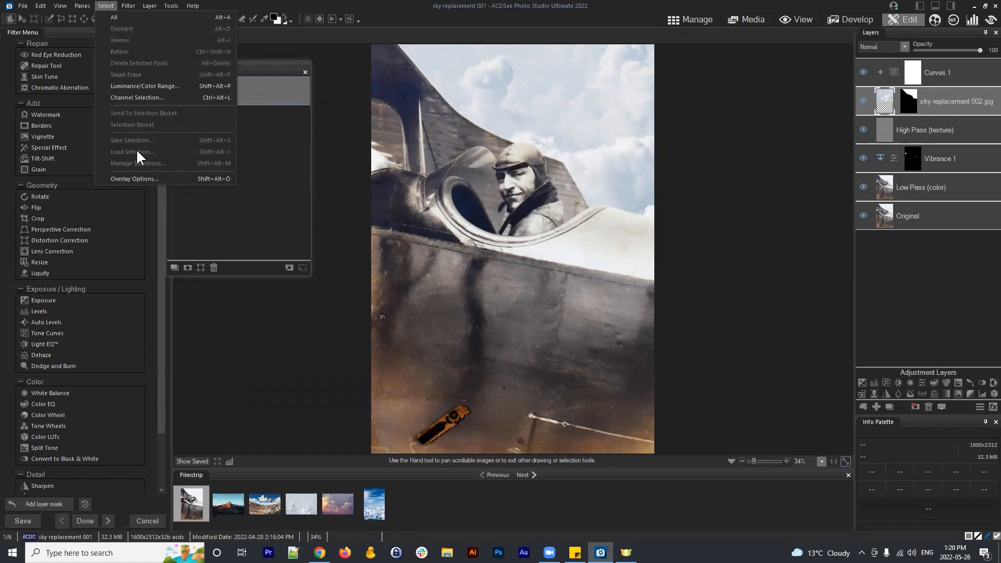
left_click_drag(265, 67, 246, 73)
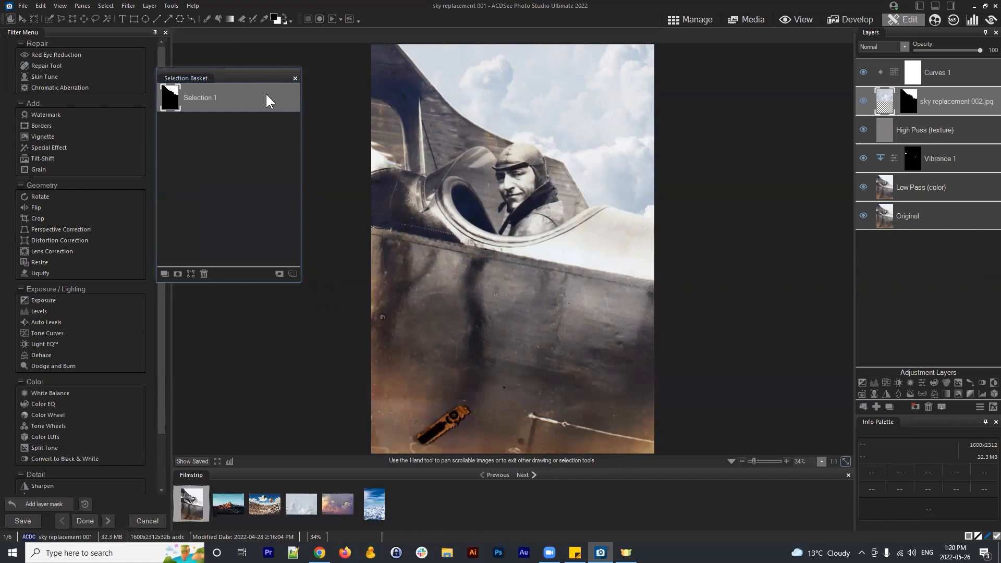
left_click_drag(257, 82, 273, 73)
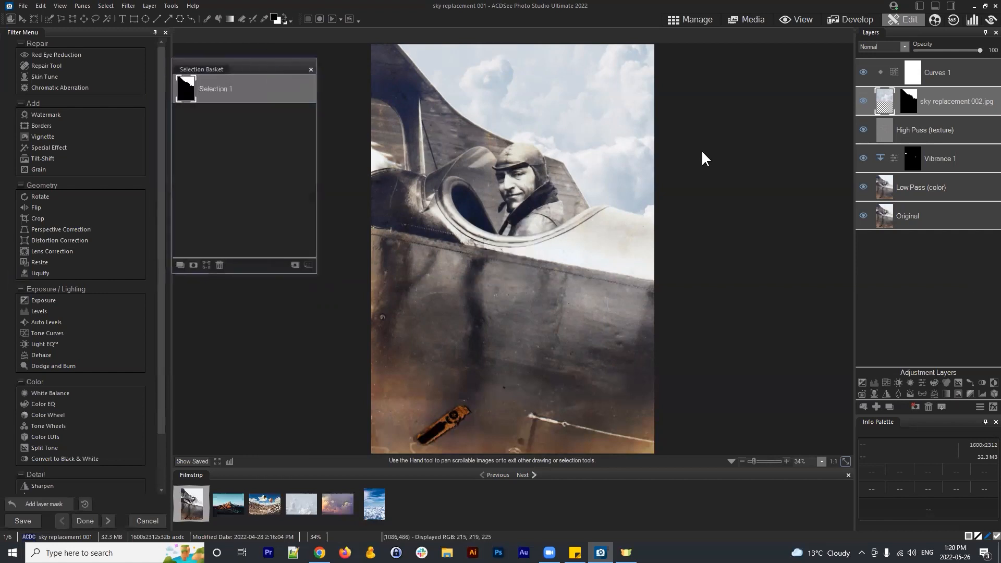
left_click(939, 103)
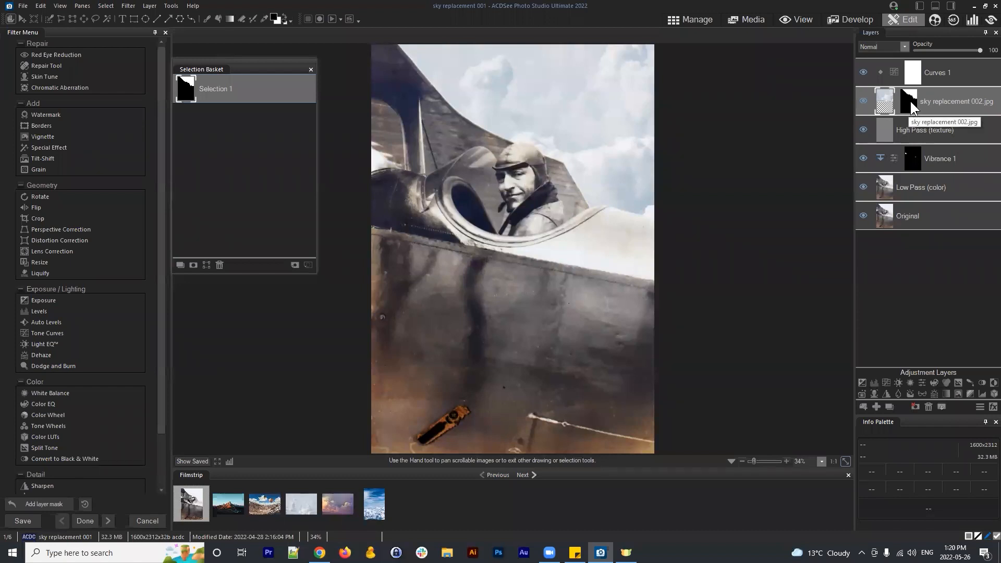
left_click_drag(957, 101, 944, 100)
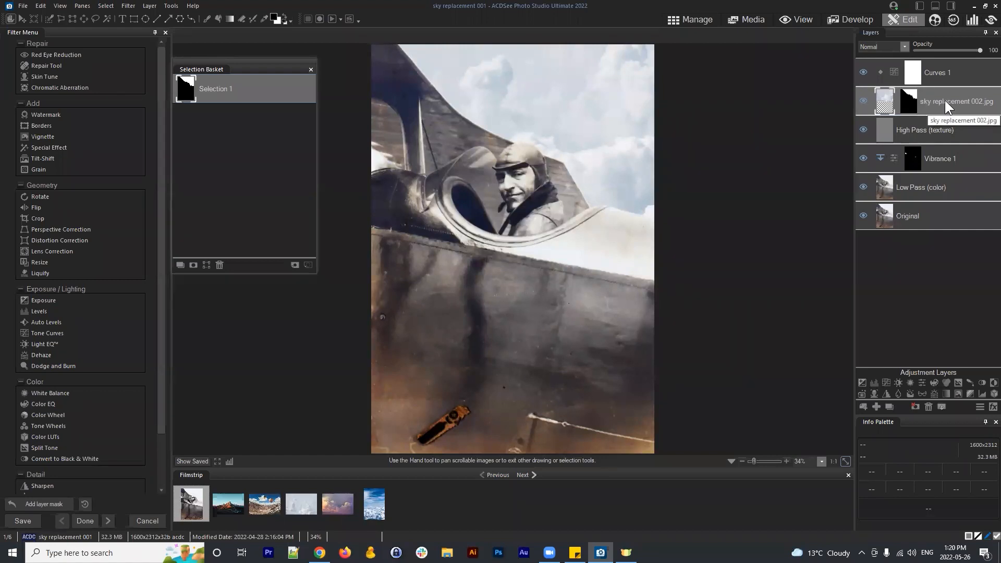
- Close the Selection Basket and make the mask of the sky replacement 002.jpg layer active for editing
left_click(311, 70)
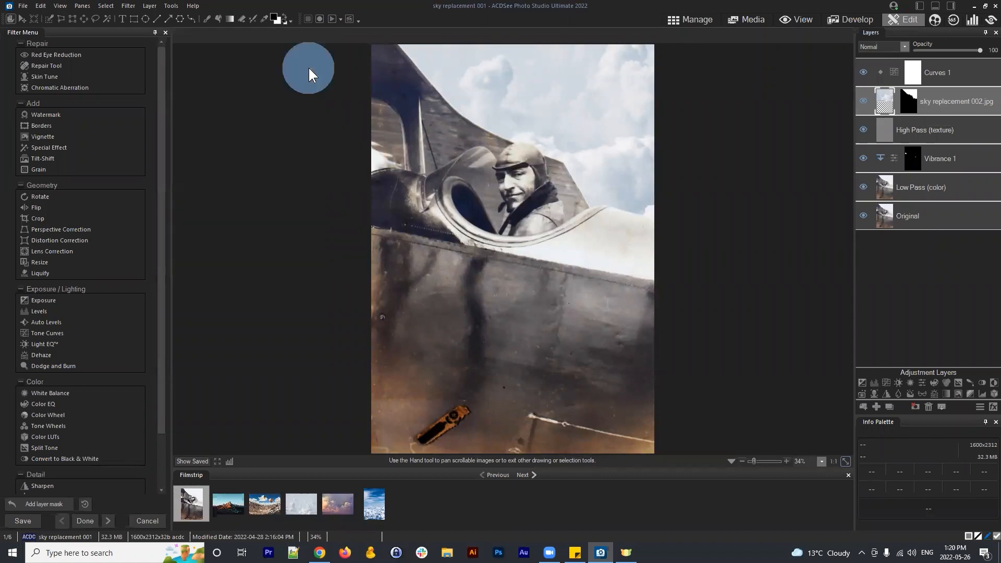
left_click(944, 100)
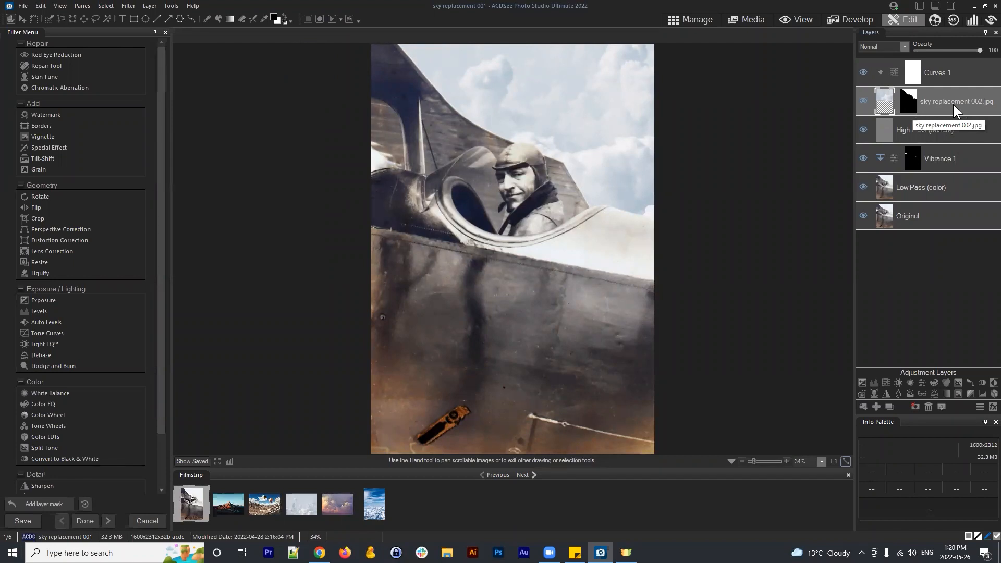
left_click(909, 100)
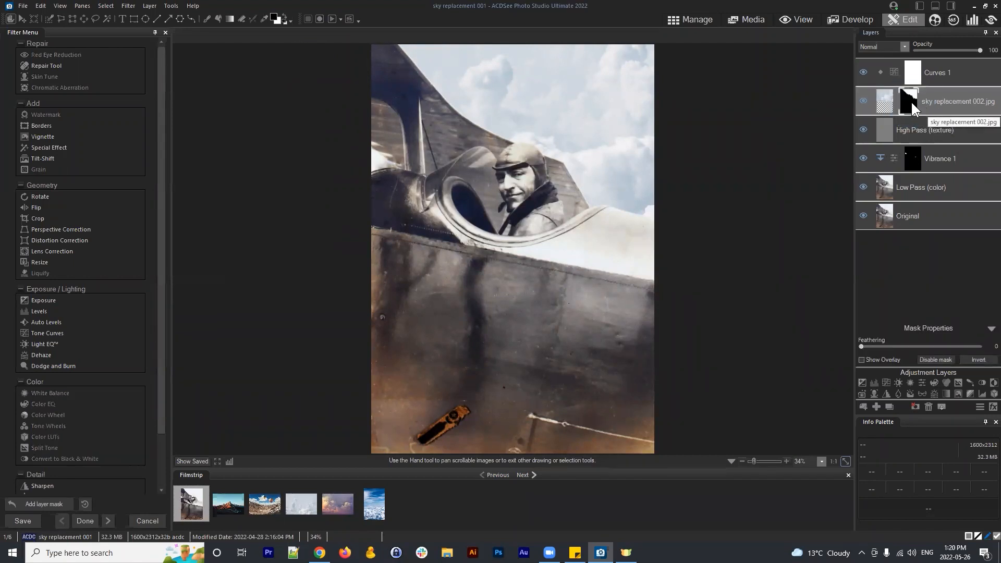
left_click(907, 101)
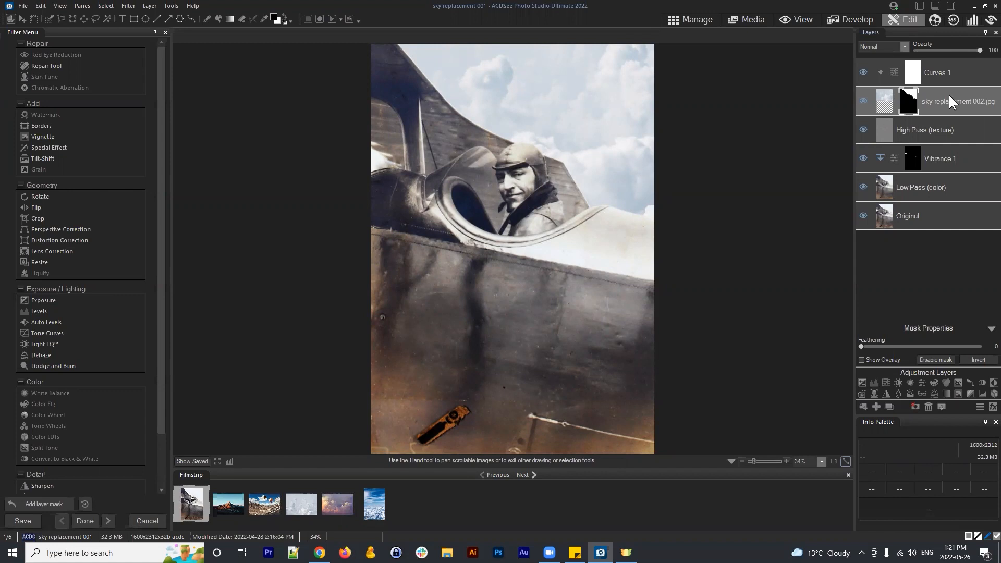
left_click(912, 99)
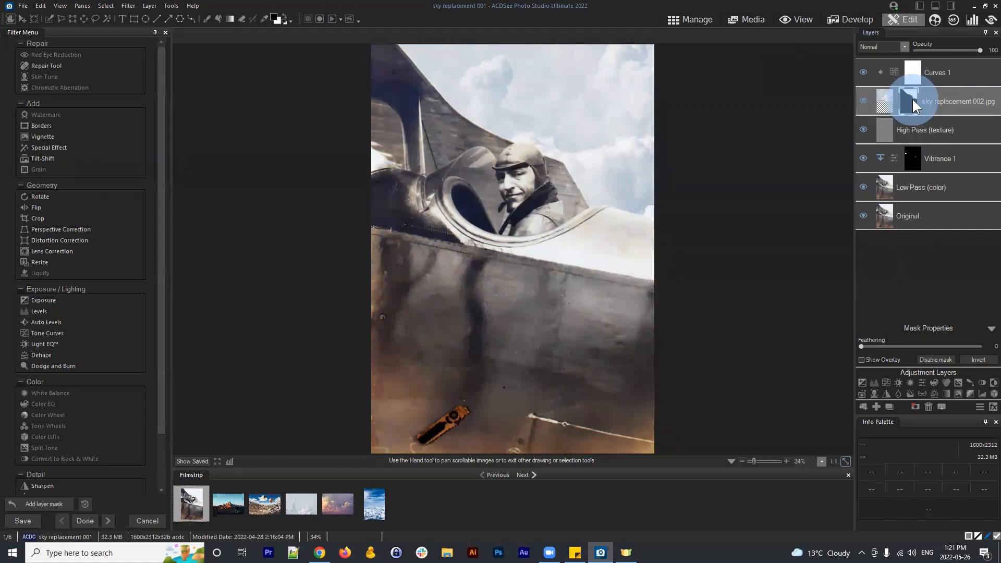
left_click(937, 101)
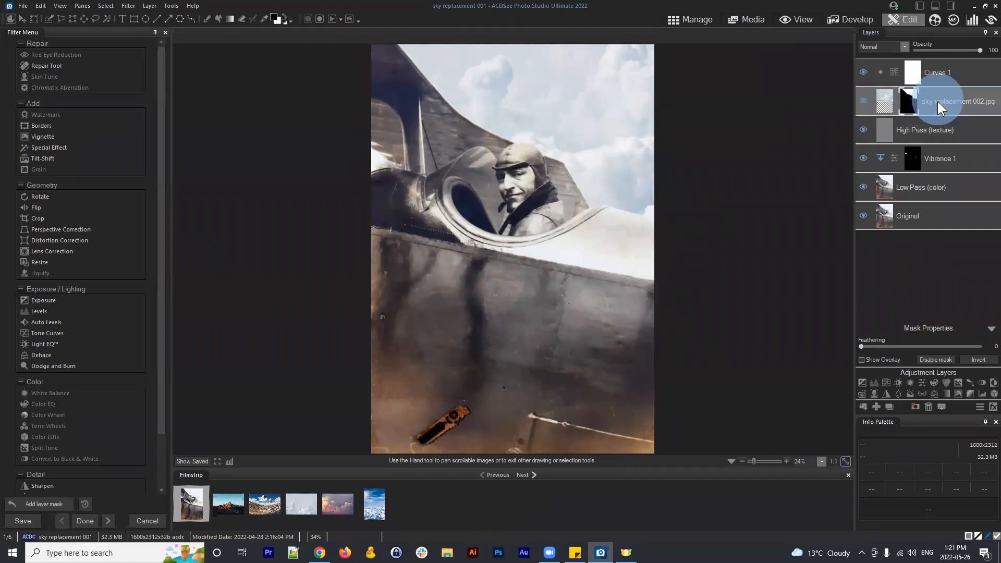
left_click(911, 98)
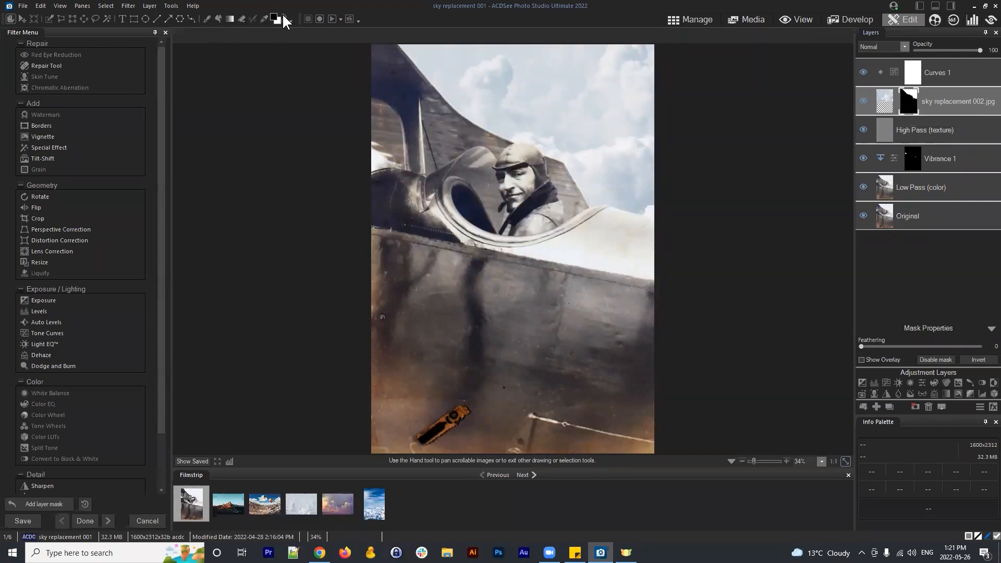
- Set up the Brush tool for the sky layer's mask with a nib width of 151 and feathering of 0
left_click(208, 19)
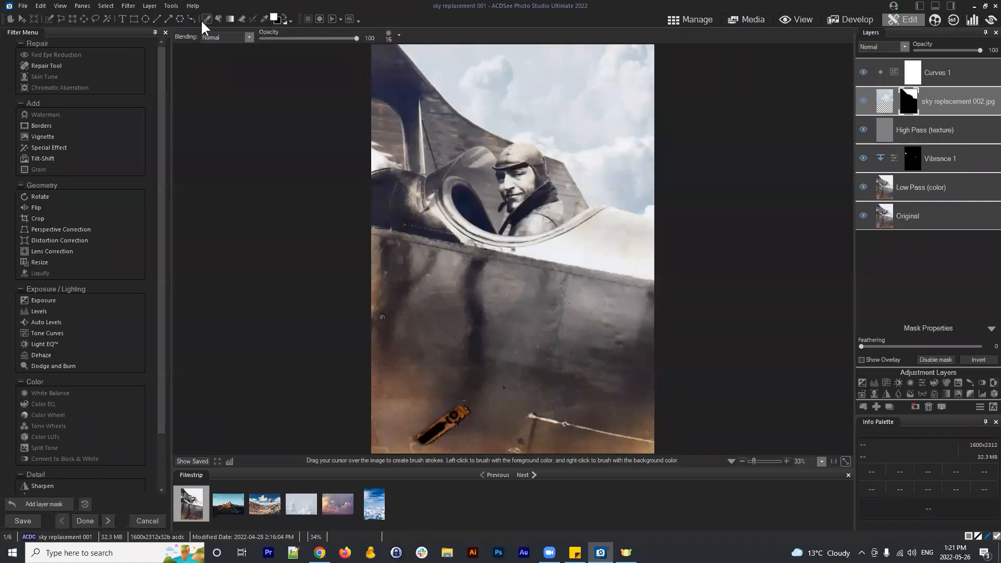
scroll(427, 173, "up", 5)
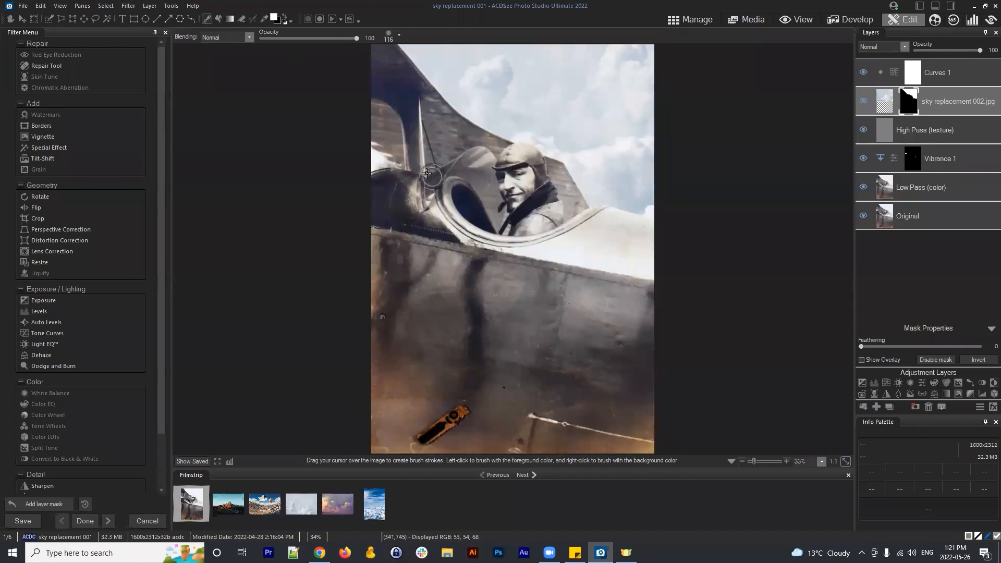
scroll(427, 173, "up", 2)
left_click(397, 36)
left_click_drag(420, 60, 351, 51)
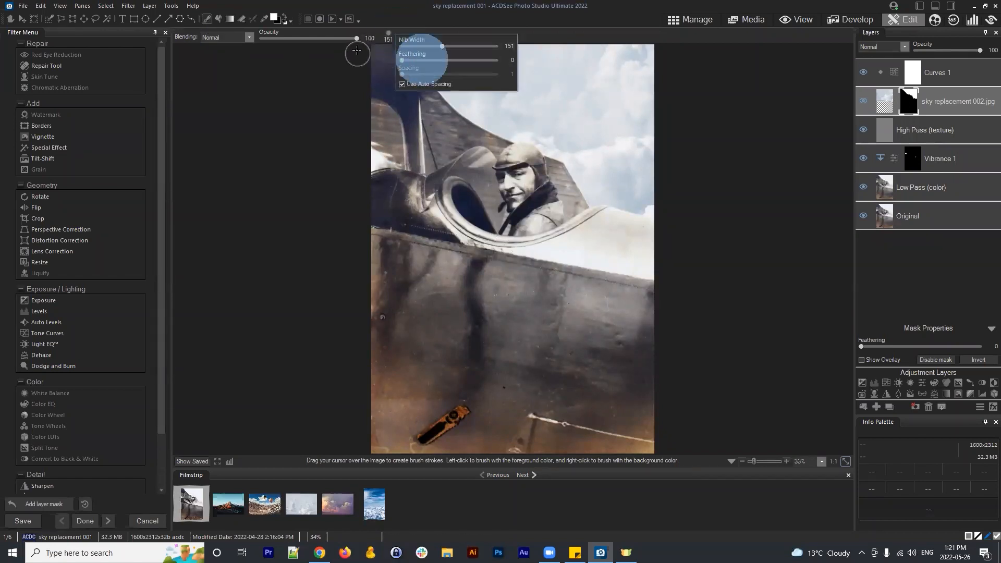
left_click(909, 99)
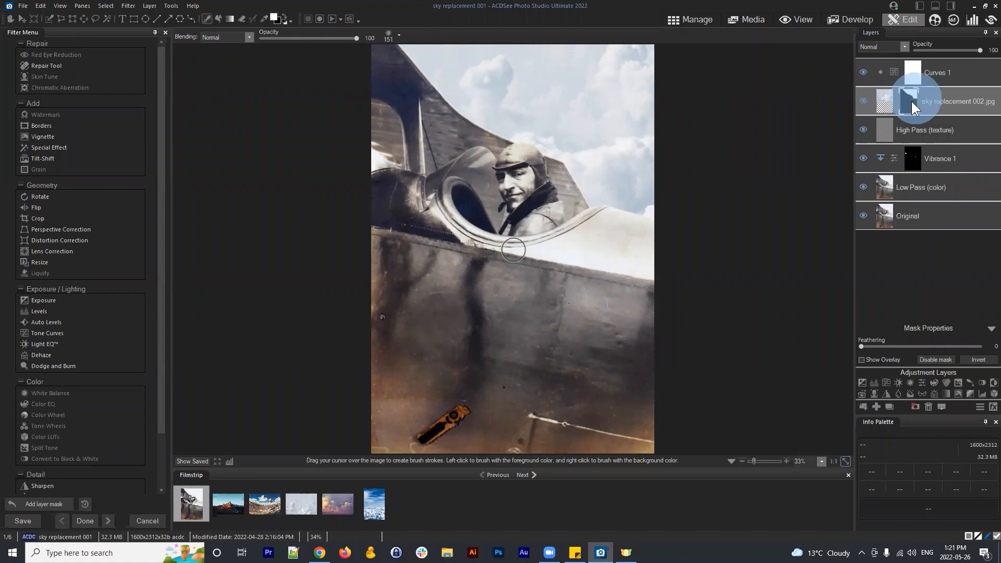
left_click(207, 19)
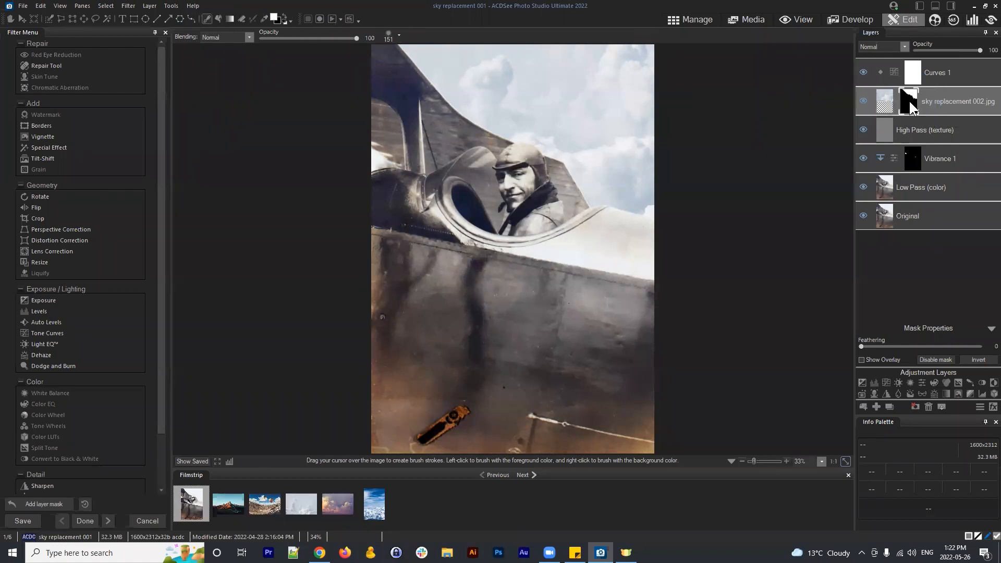
- Paint white on the sky replacement 002.jpg layer's mask across the cockpit opening and the lower-wing area beside the pilot
left_click_drag(472, 209, 322, 215)
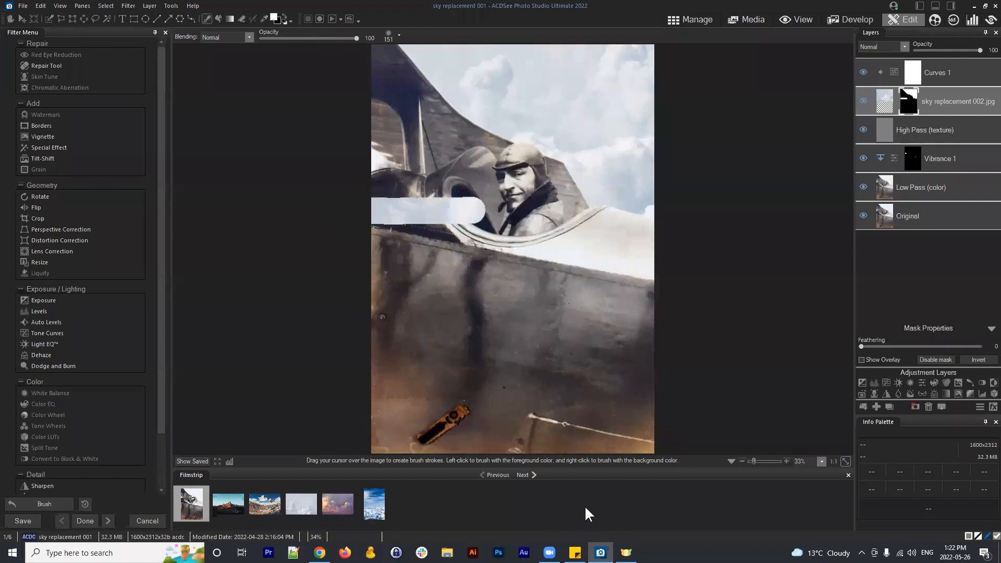
left_click_drag(469, 206, 355, 137)
mouse_move(369, 142)
left_mouse_down()
mouse_move(362, 137)
mouse_move(373, 199)
left_mouse_up()
mouse_move(374, 188)
left_mouse_down()
mouse_move(453, 196)
mouse_move(412, 184)
left_mouse_up()
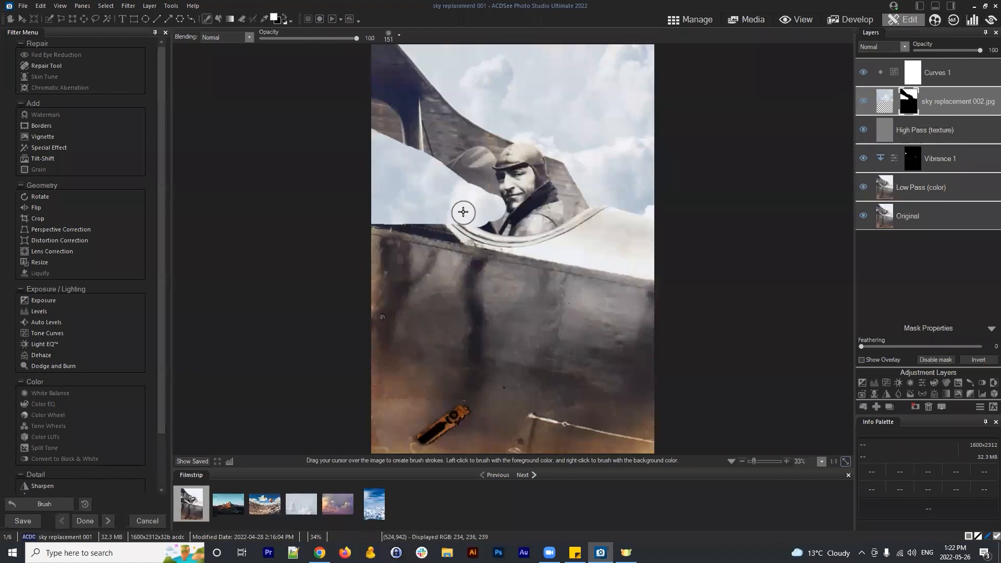
- Paint black on the sky layer's mask over the cockpit and fuselage area to hide the clouds there
left_click(909, 101)
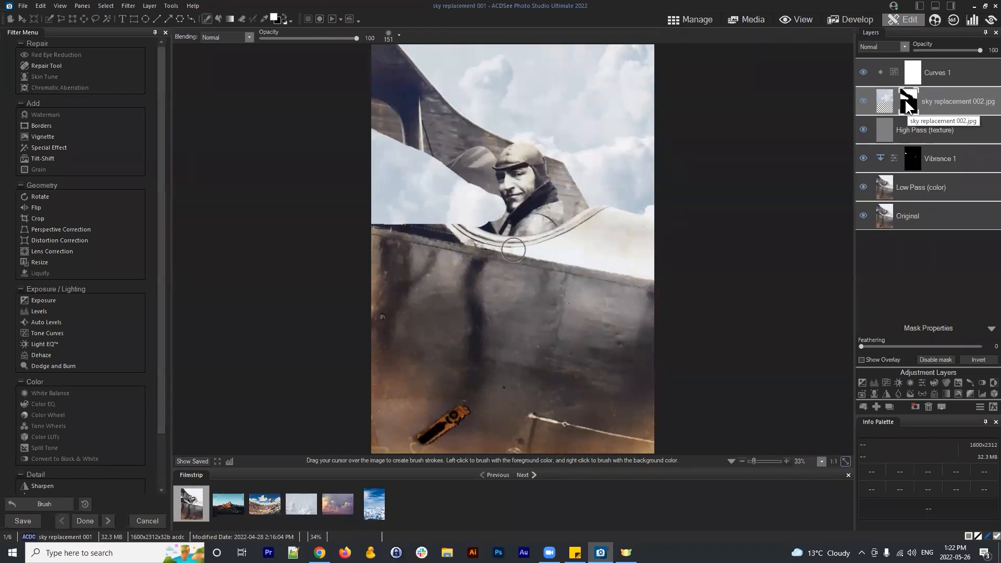
left_click(908, 103)
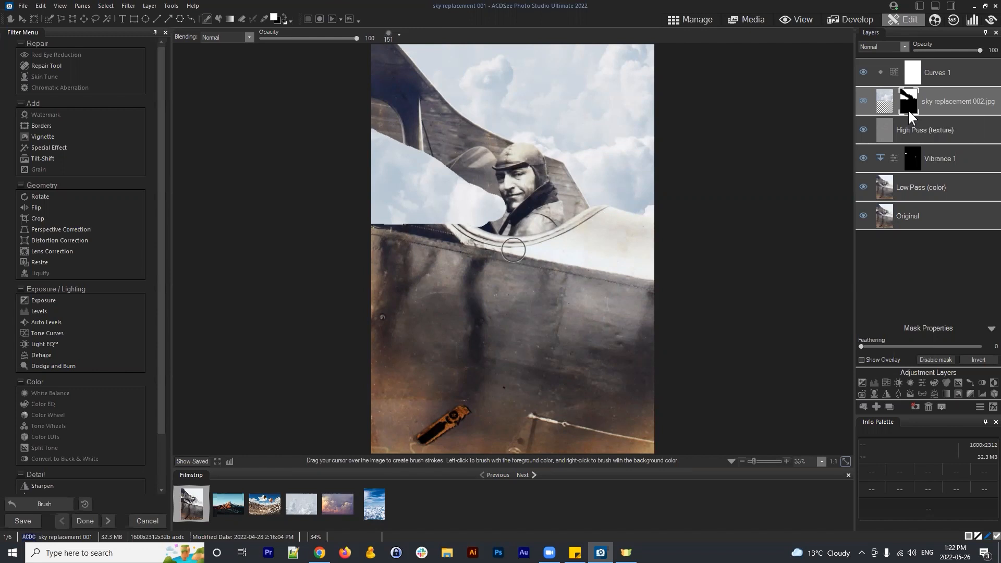
mouse_move(462, 234)
left_mouse_down()
mouse_move(495, 223)
mouse_move(495, 194)
mouse_move(486, 207)
mouse_move(493, 192)
mouse_move(454, 207)
mouse_move(482, 213)
mouse_move(415, 211)
mouse_move(389, 196)
mouse_move(395, 202)
mouse_move(383, 183)
mouse_move(412, 178)
mouse_move(369, 169)
mouse_move(388, 164)
mouse_move(362, 139)
mouse_move(372, 128)
mouse_move(390, 185)
mouse_move(446, 221)
mouse_move(508, 223)
mouse_move(562, 242)
left_mouse_up()
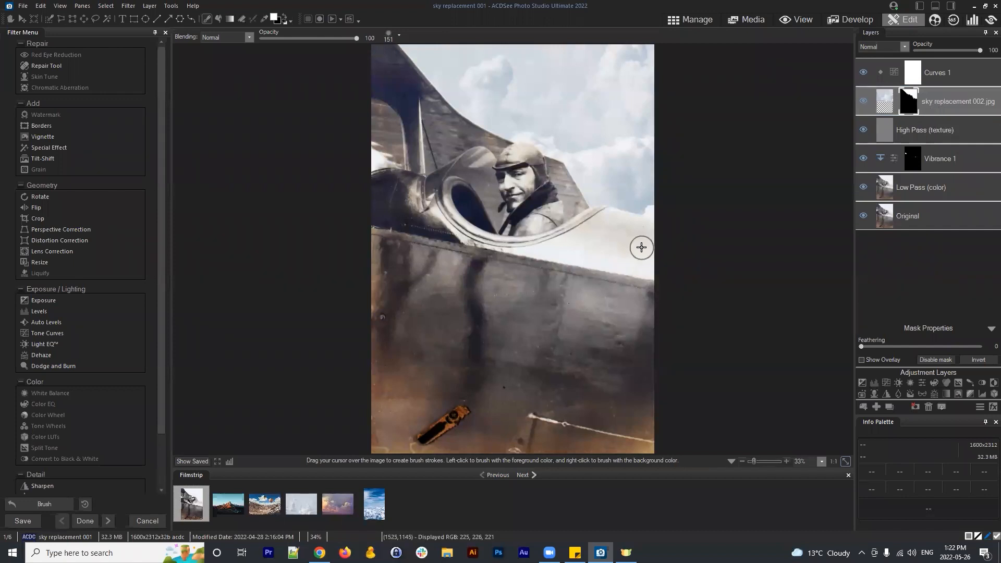
- Set the mask of the sky replacement 002.jpg layer to white
right_click(909, 100)
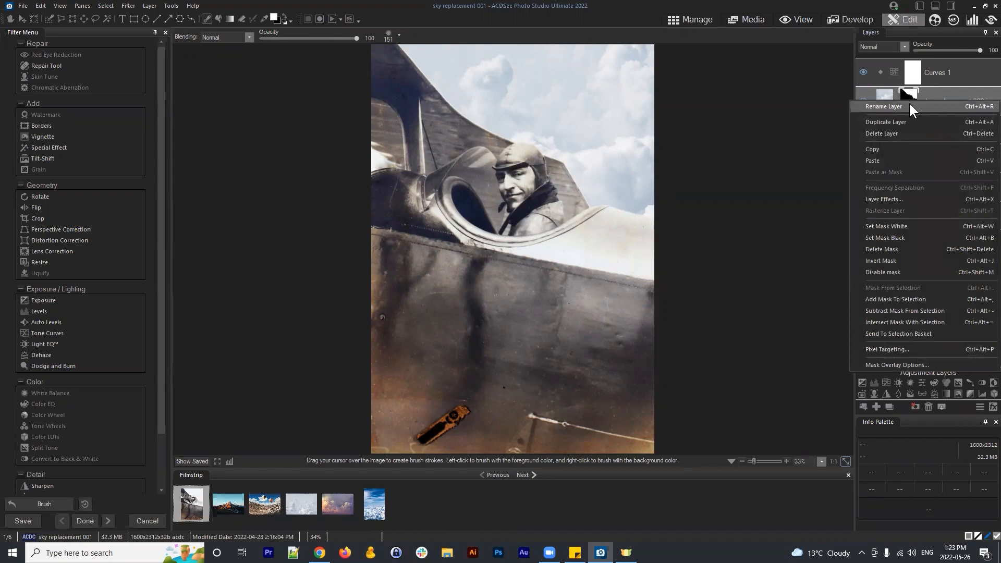
left_click(892, 226)
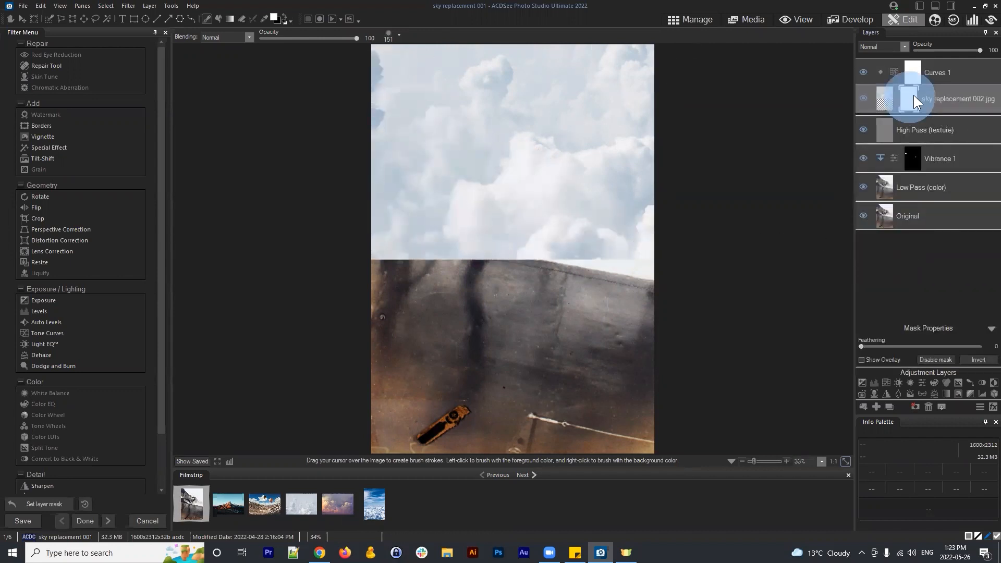
left_click(881, 104)
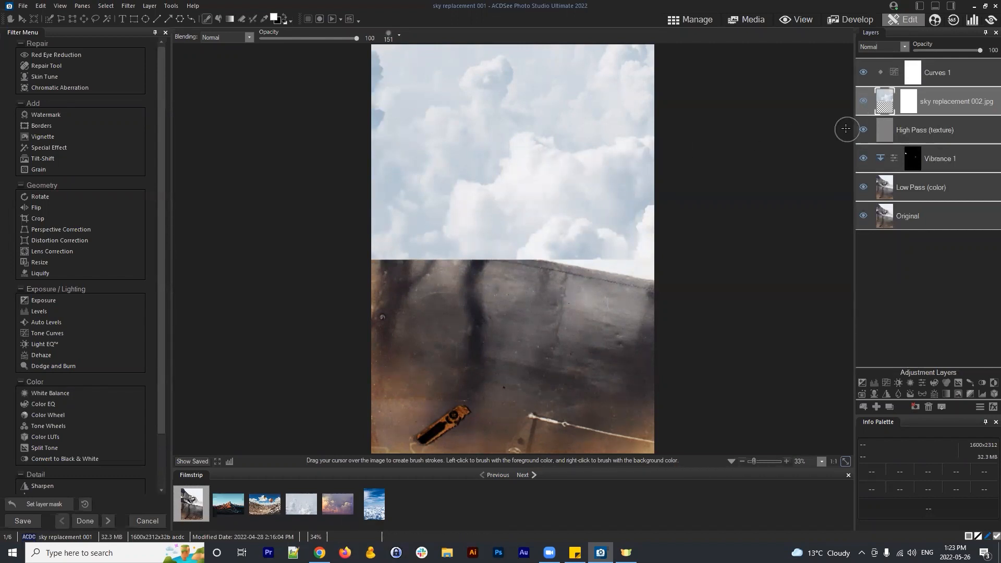
- Set the sky layer's mask to black, and undo both mask fills to restore the painted sky mask
left_click(909, 102)
right_click(911, 102)
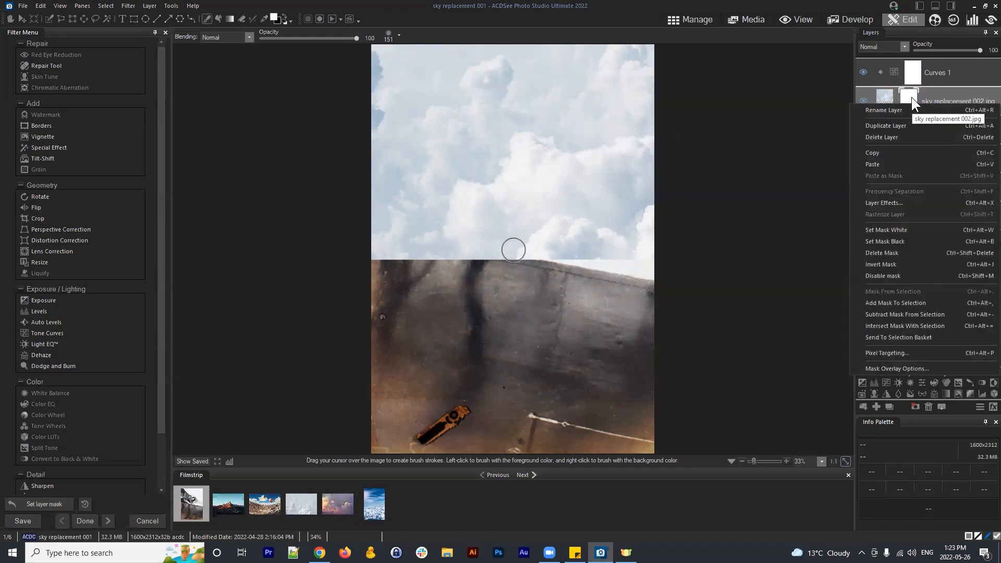
left_click(899, 240)
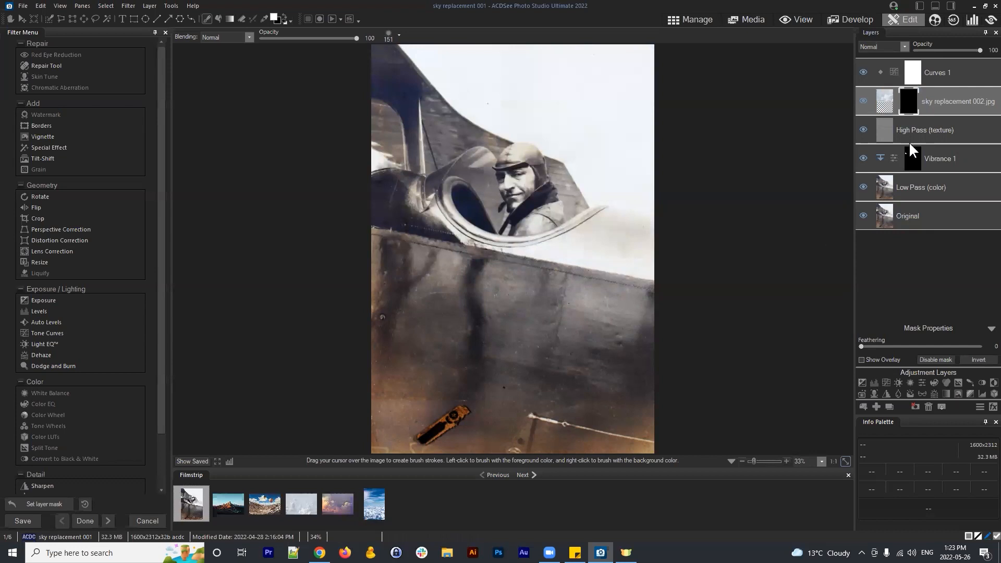
left_click(950, 103)
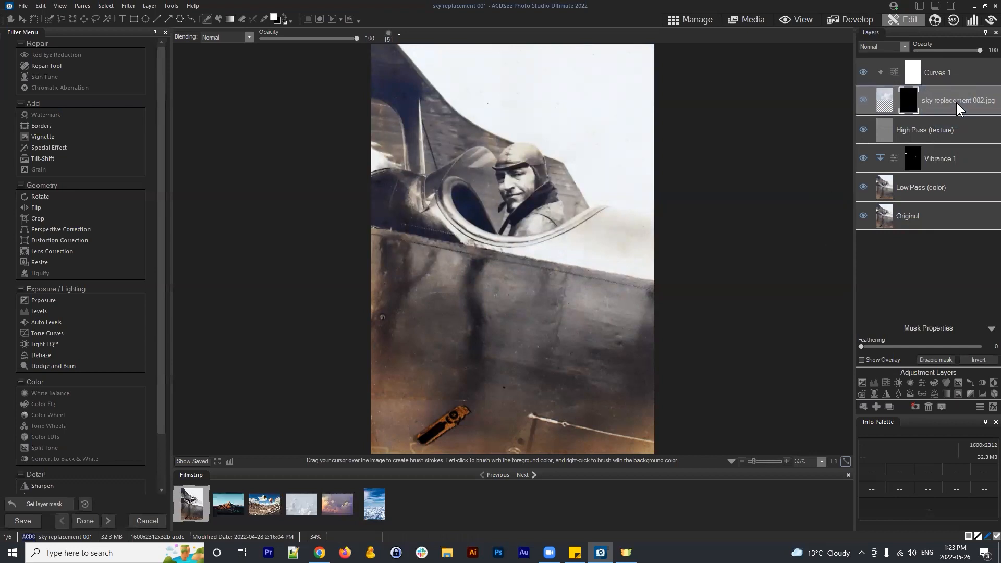
left_click(943, 100)
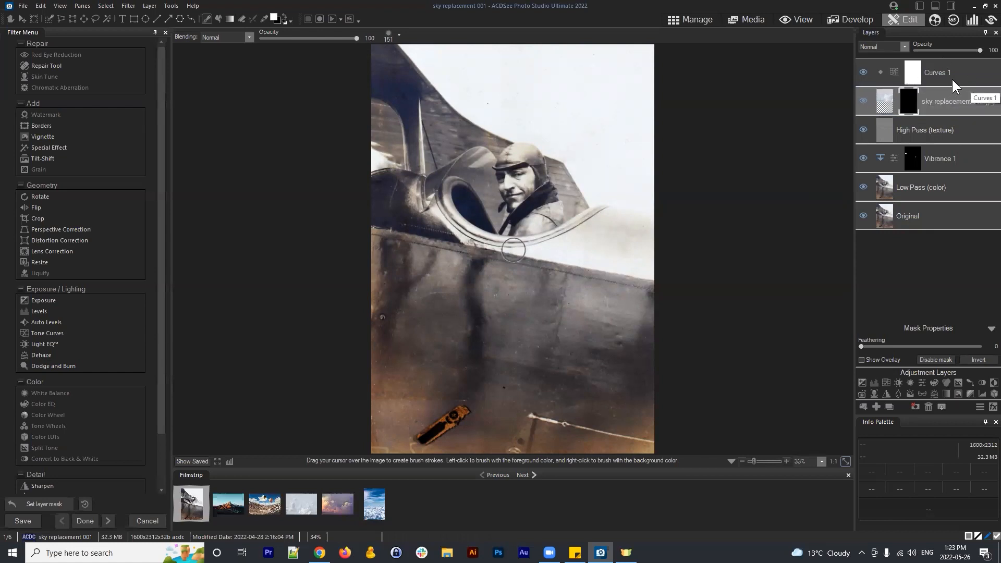
left_click(949, 102)
key("ctrl+z")
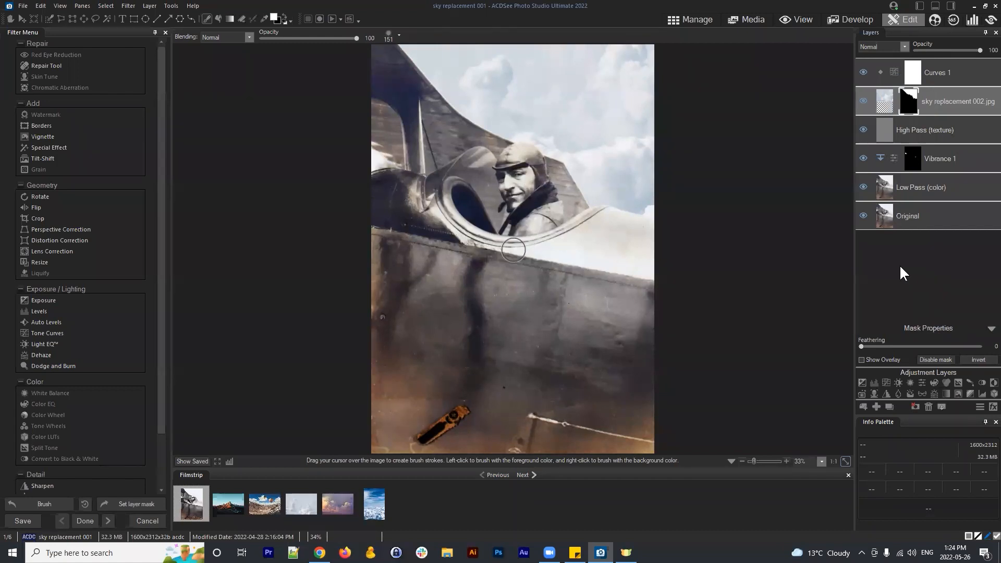
- Preview the sky layer's mask by turning its overlay on and off and disabling and re-enabling the mask
left_click(861, 360)
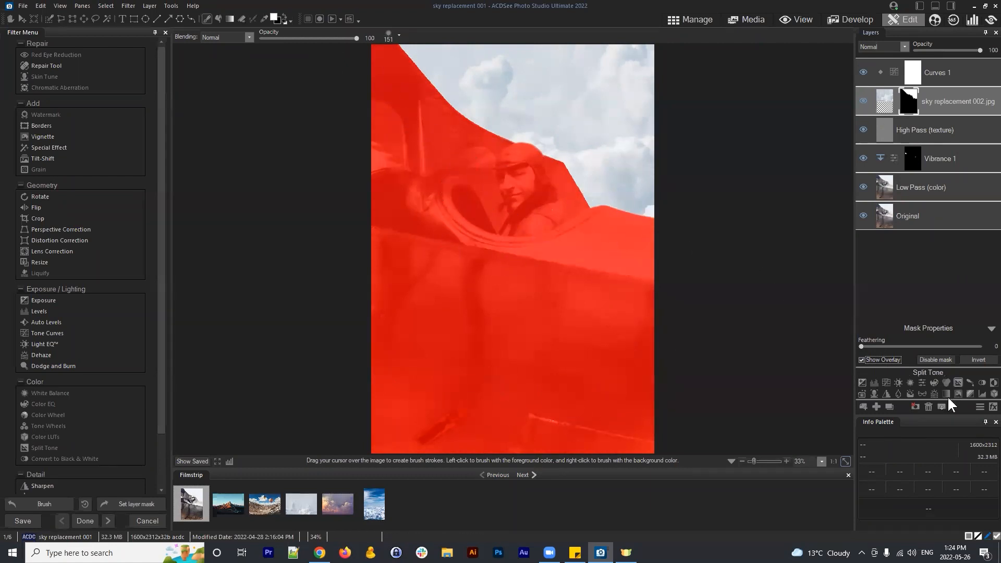
left_click(860, 360)
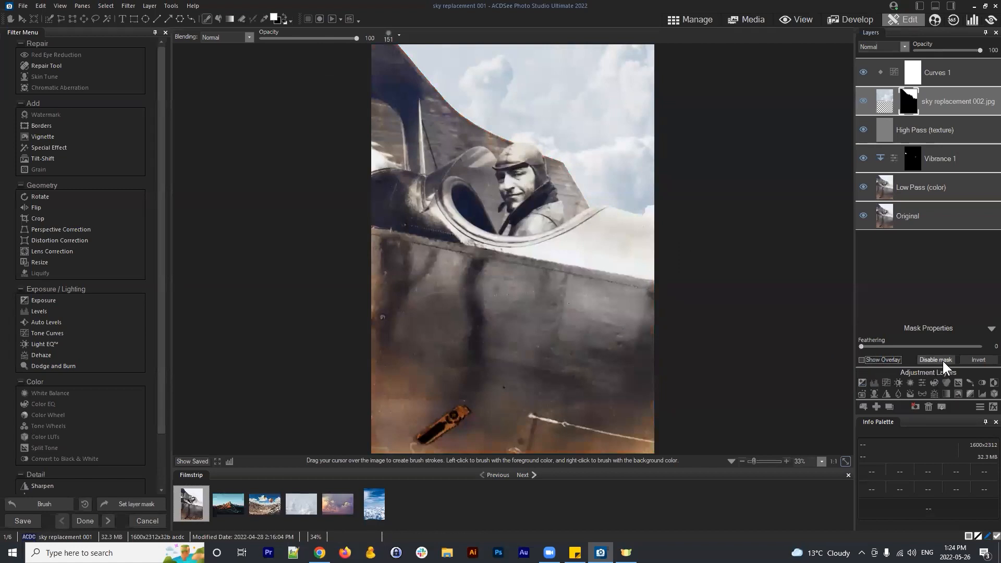
left_click(934, 356)
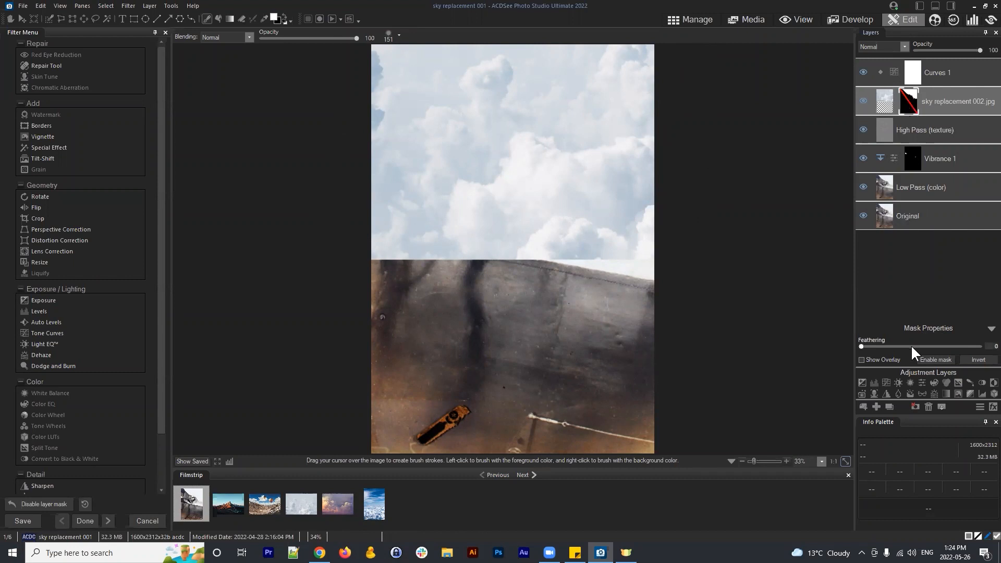
left_click(931, 359)
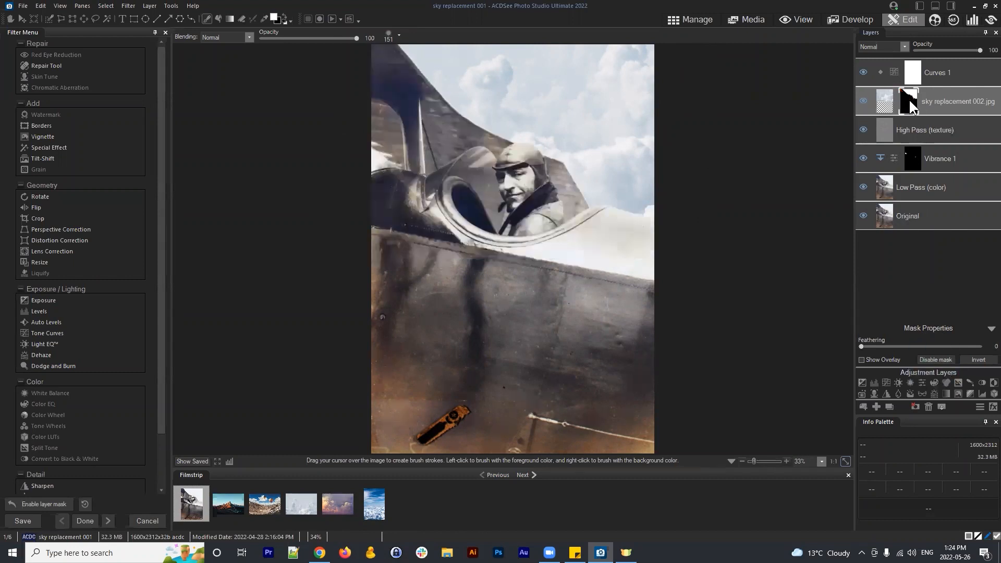
- Invert the sky layer's mask and invert it back repeatedly to compare the masked areas
left_click(984, 359)
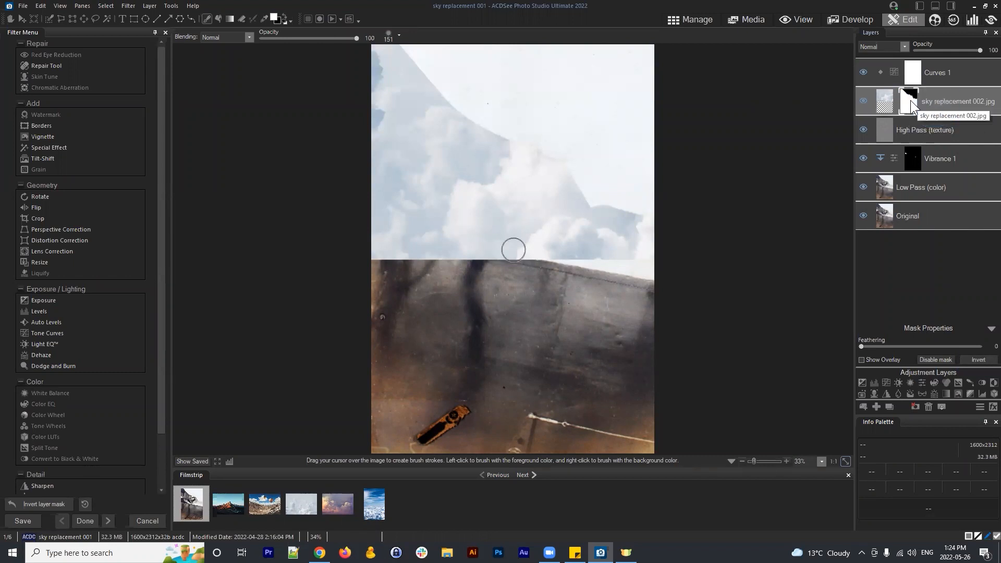
left_click(981, 361)
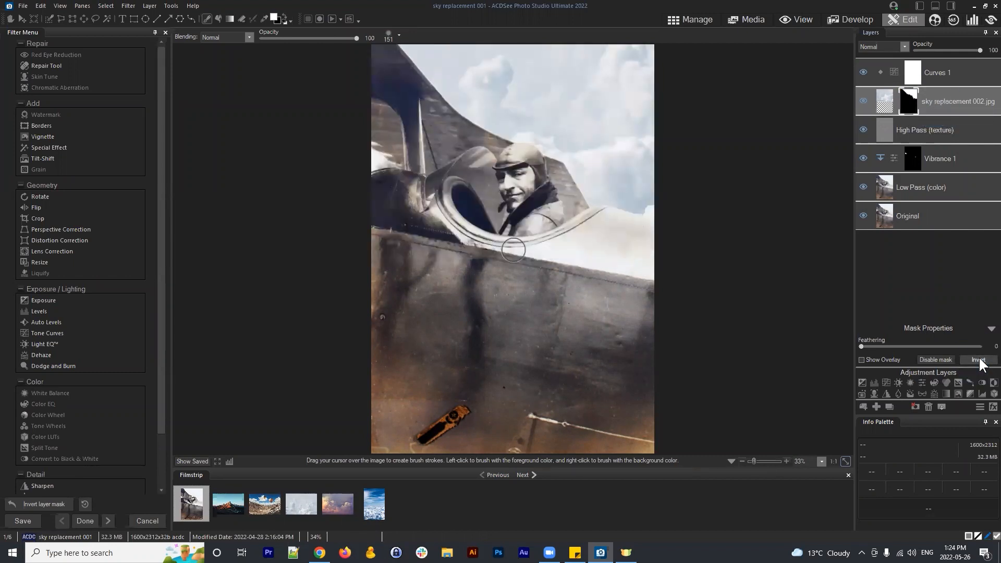
left_click(980, 361)
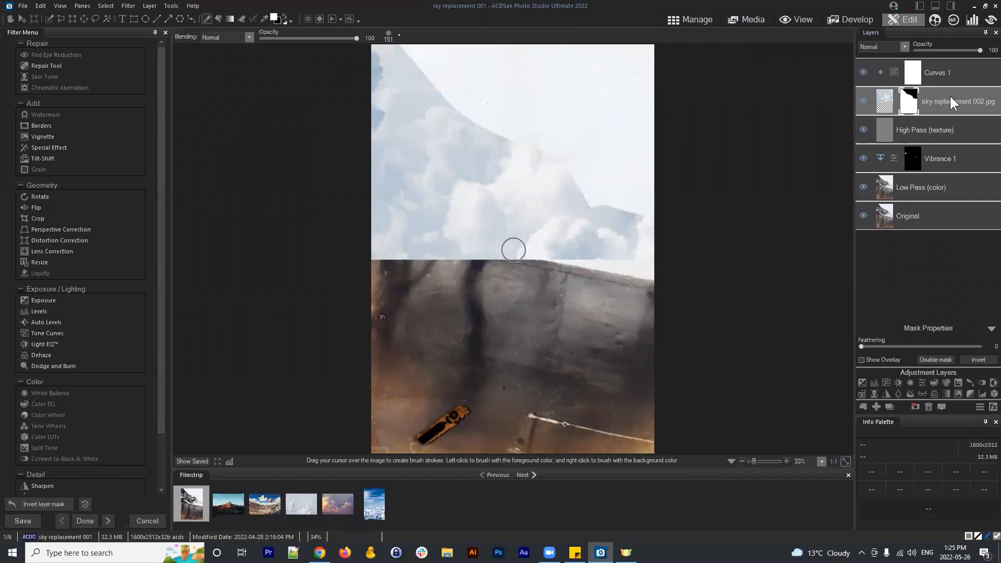
left_click(978, 360)
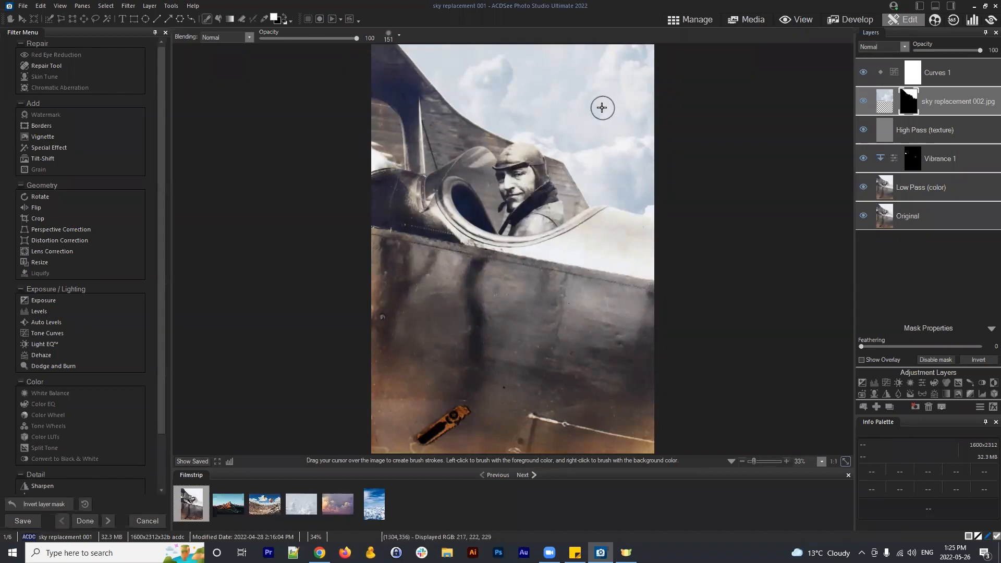
left_click(978, 359)
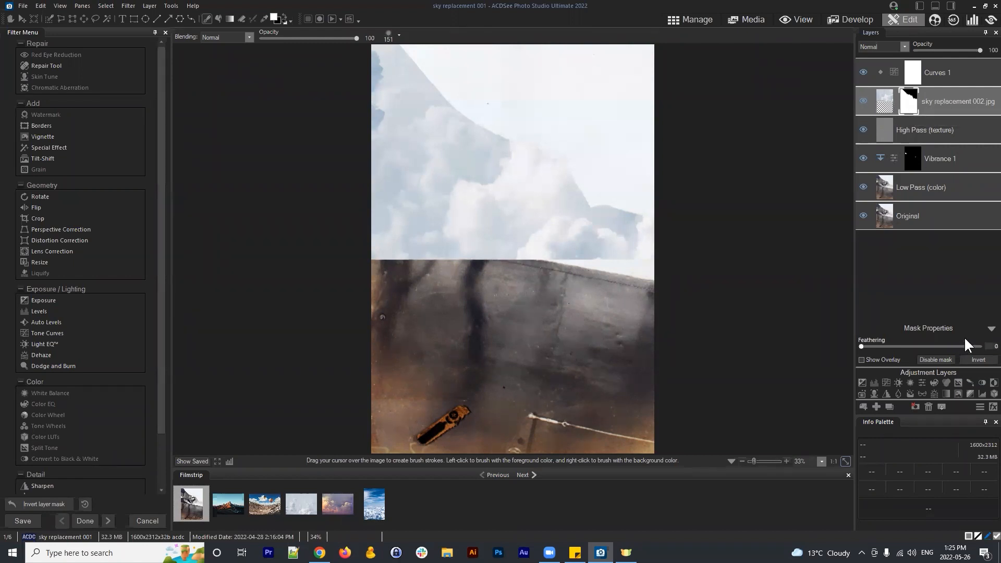
left_click(978, 360)
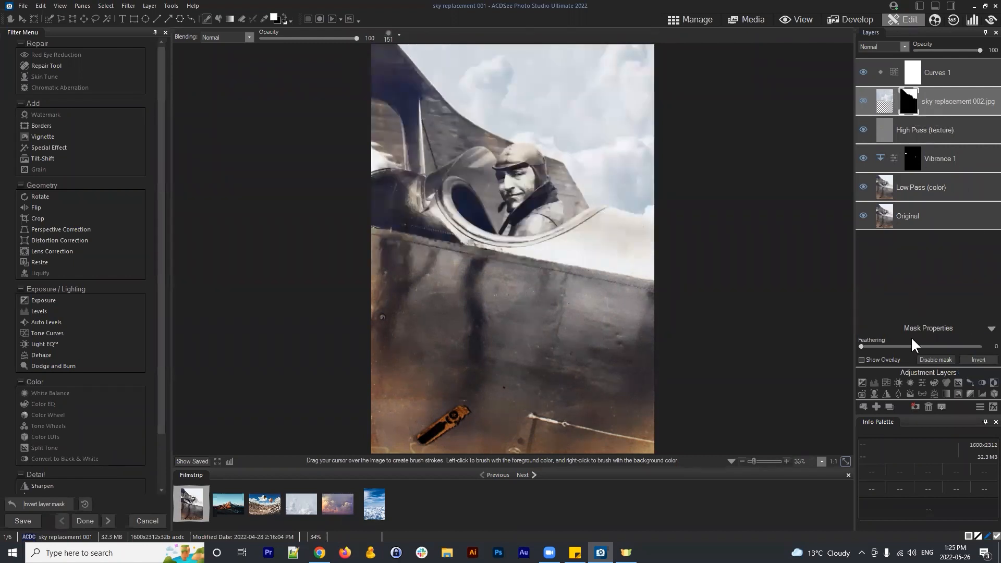
- Try different feathering amounts on the sky layer's mask, ending at 100
left_click_drag(860, 346, 890, 347)
left_click_drag(883, 347, 840, 340)
left_click_drag(861, 346, 977, 347)
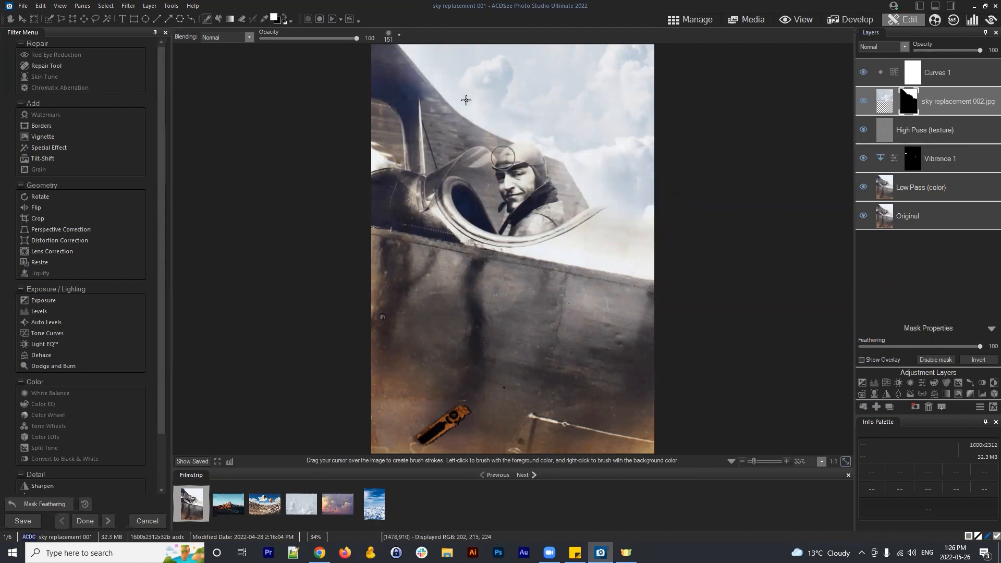
left_click(389, 34)
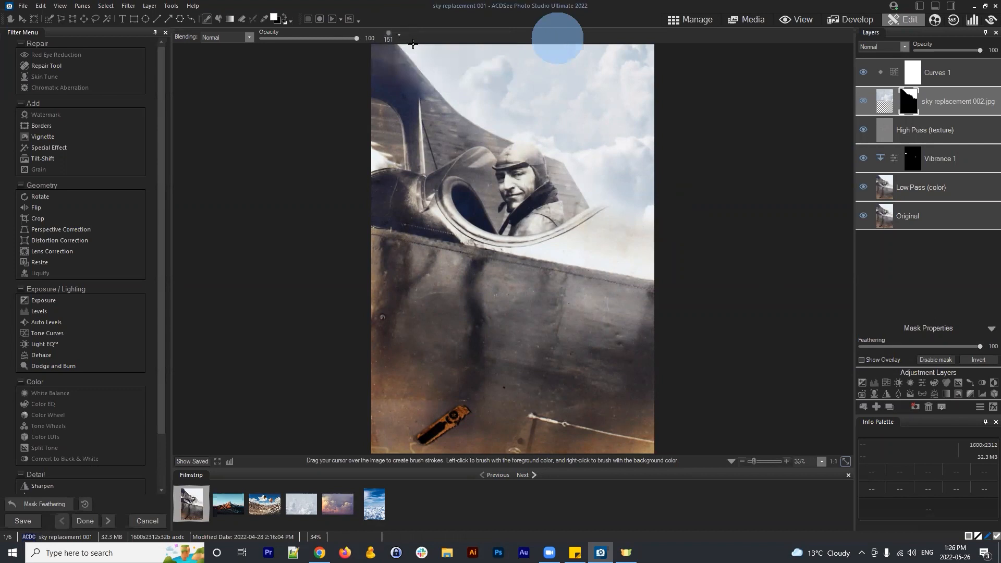
left_click(389, 33)
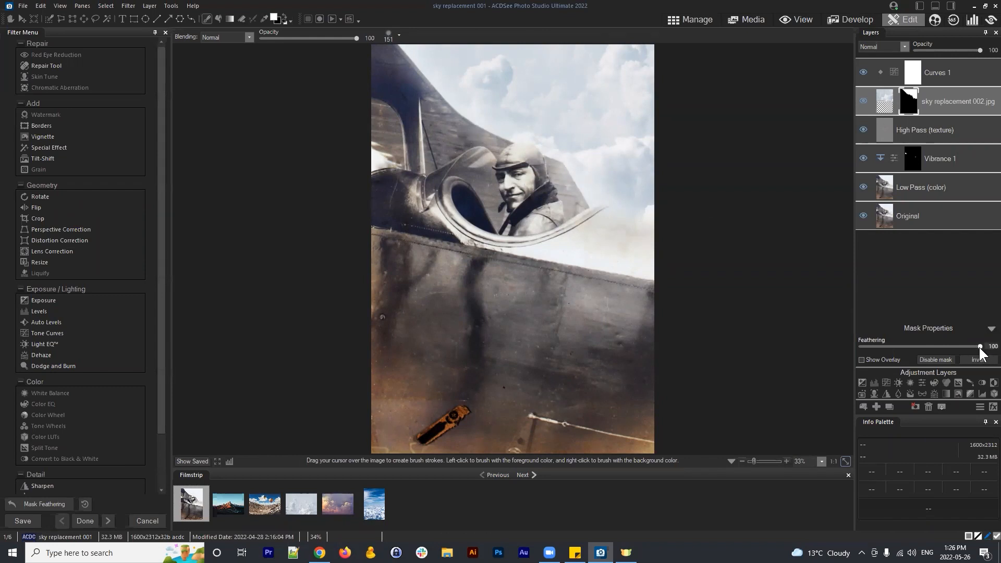
- Set the mask's feathering to 30, test a brush stroke along the wing edge, and undo the stroke
left_click_drag(979, 346, 896, 345)
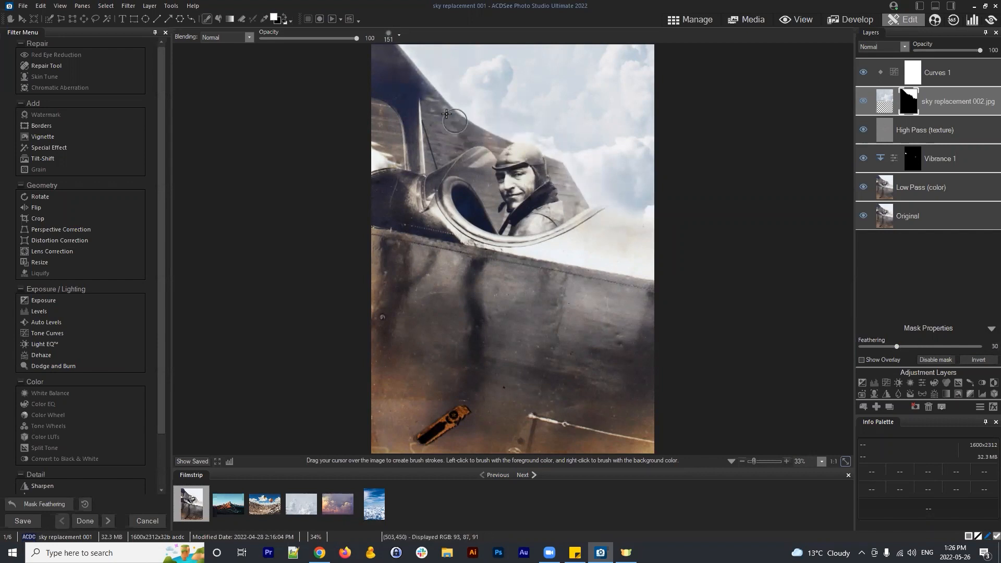
left_click(475, 138)
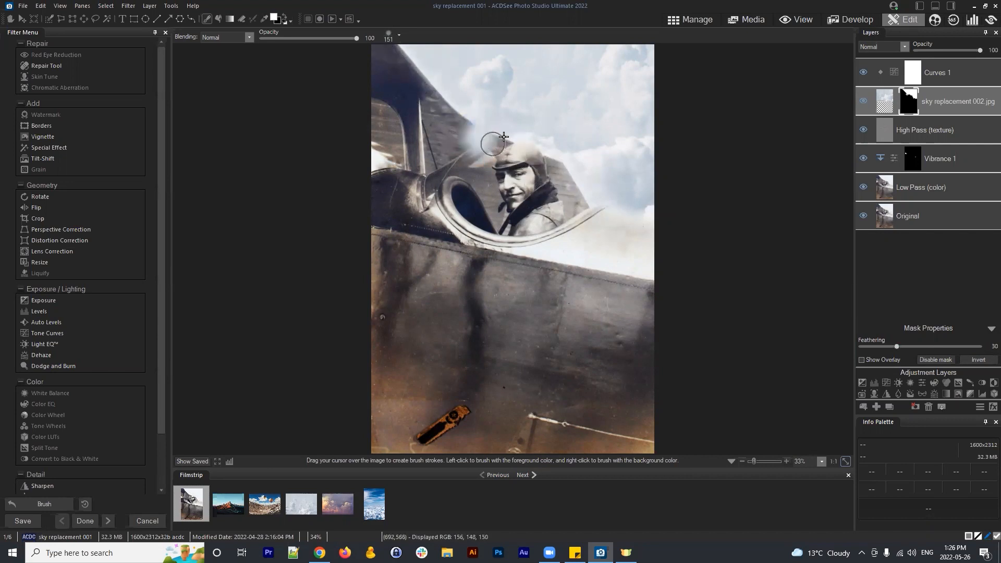
key("ctrl+z")
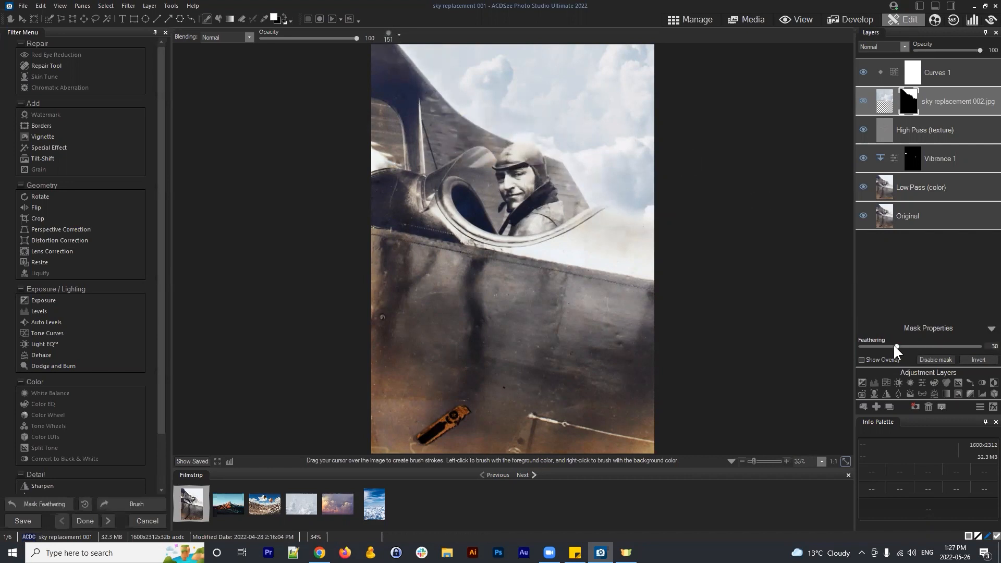
- Set the sky mask's feathering to 21 and move the sky replacement 002.jpg layer between Vibrance 1 and Low Pass (color)
mouse_move(896, 346)
left_mouse_down()
mouse_move(847, 345)
mouse_move(885, 345)
left_mouse_up()
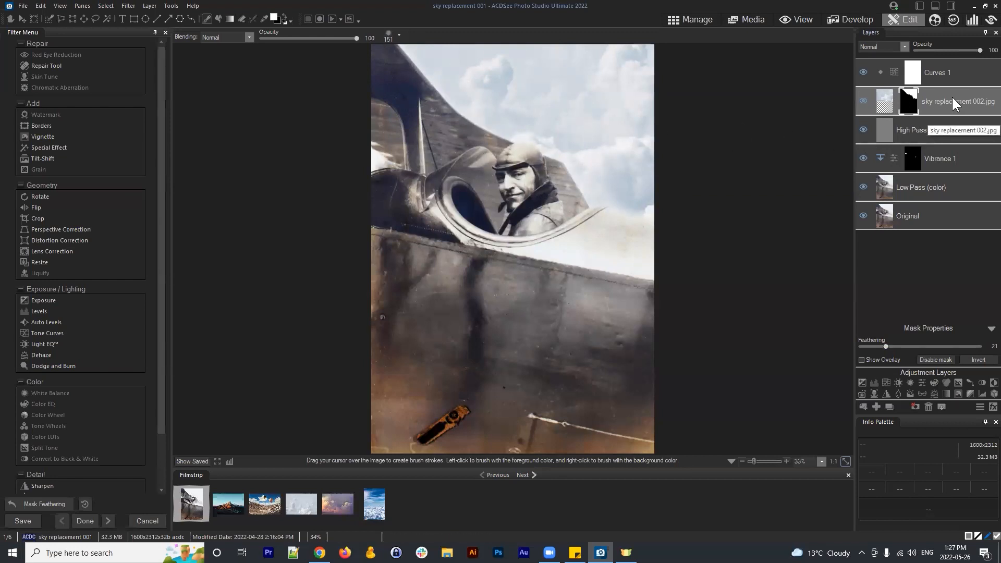
left_click_drag(952, 95, 930, 165)
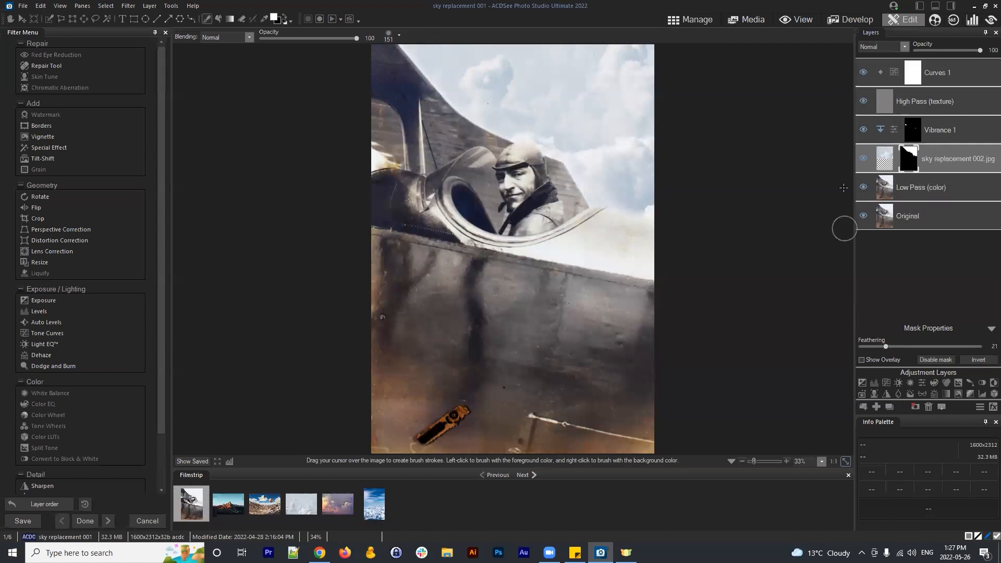
- Add a White Balance adjustment layer above Curves 1 and set its temperature to 10
left_click(957, 75)
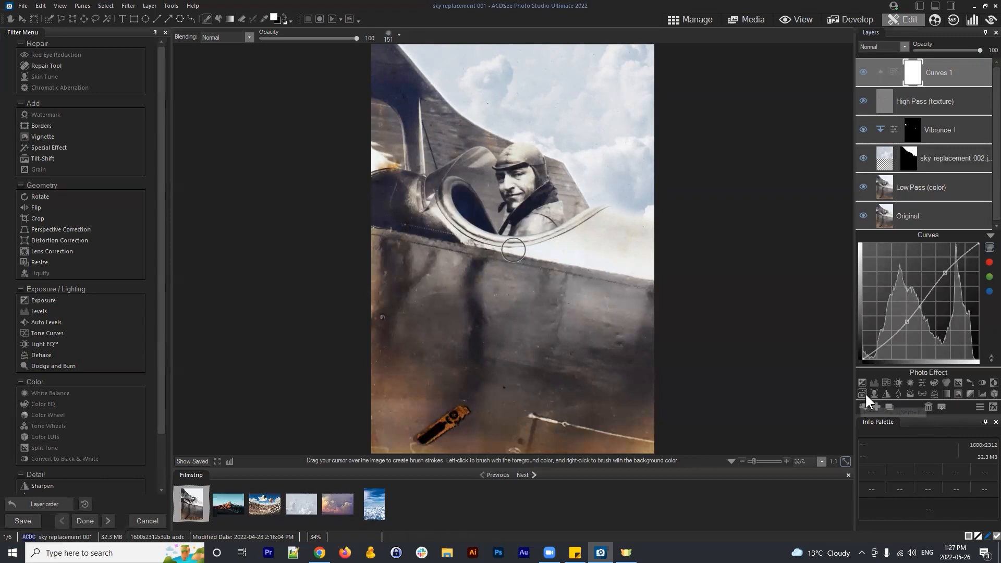
left_click(910, 383)
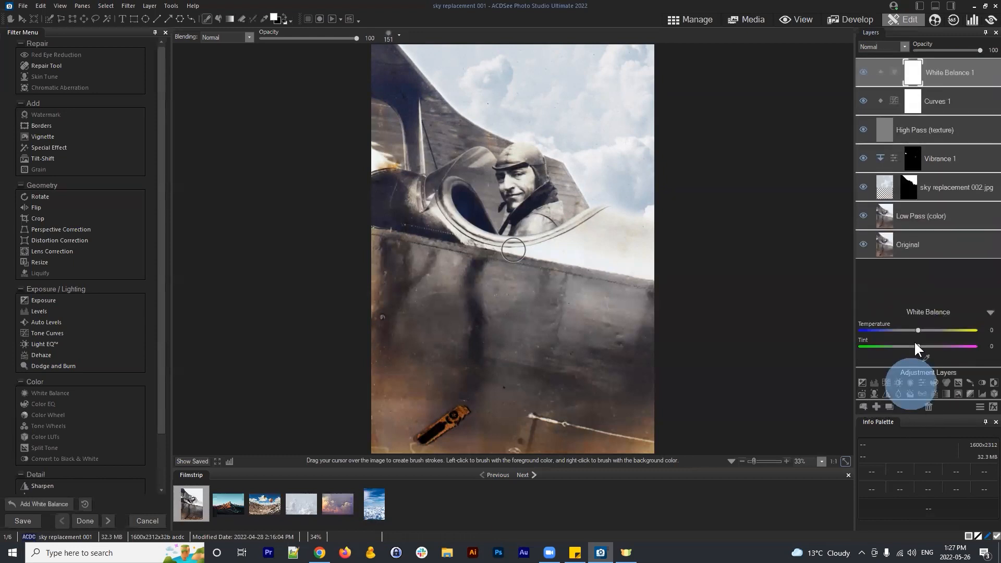
left_click(924, 329)
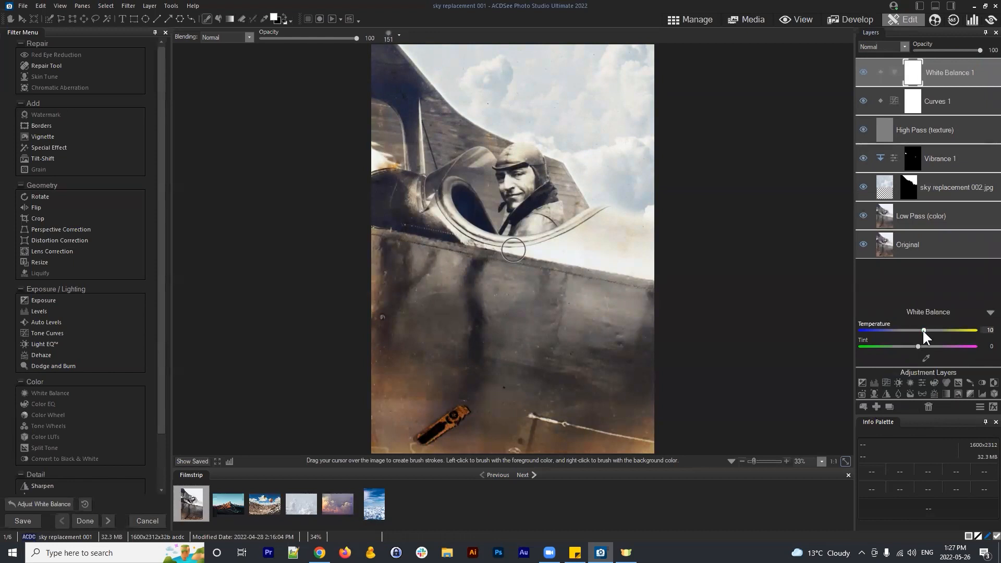
- Delete the White Balance 1 adjustment layer from the top of the layer stack
left_click(953, 183)
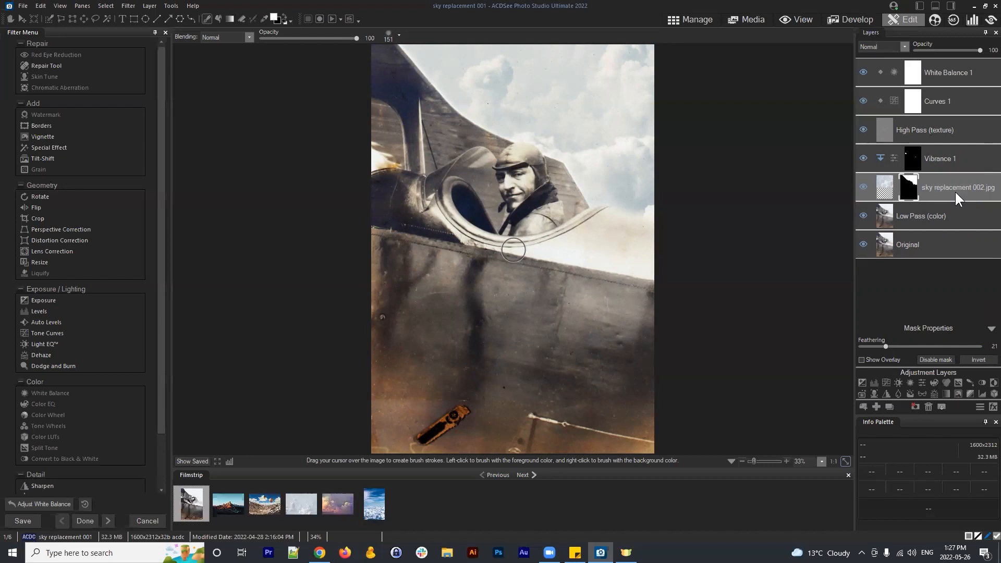
left_click(941, 74)
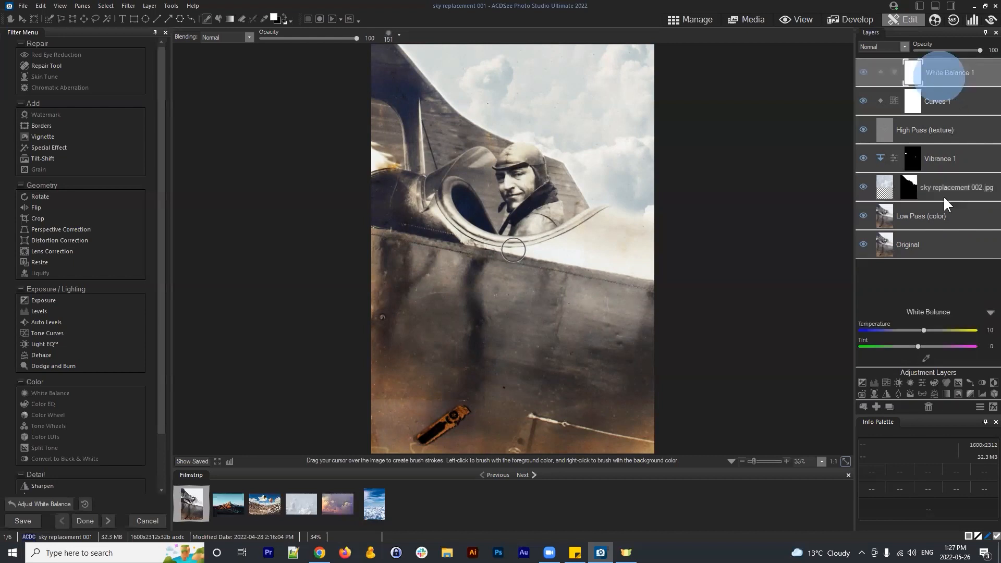
left_click(928, 407)
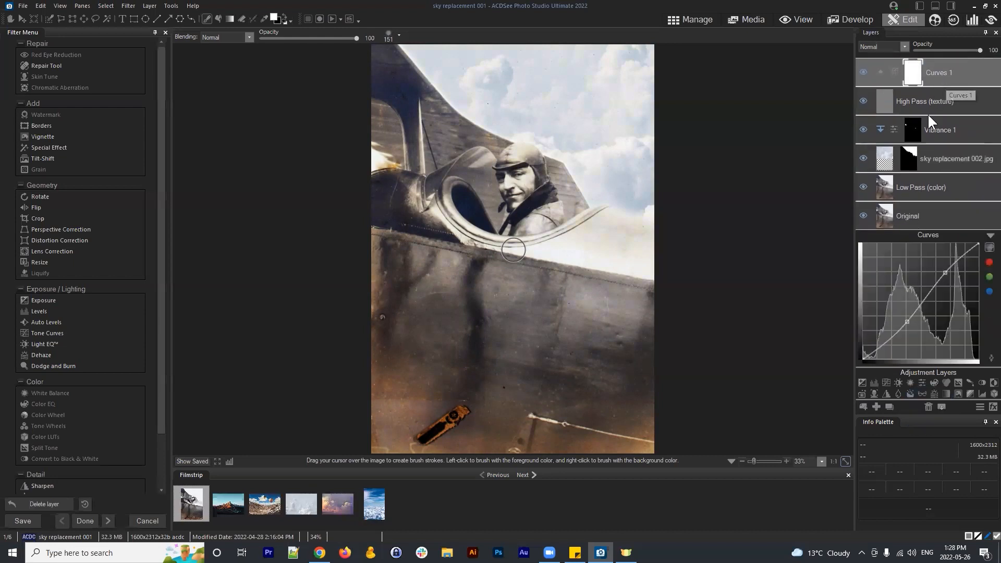
- Add a Photo Effect adjustment layer above Curves 1 with the Process effect and reduce its opacity to 10
left_click(861, 393)
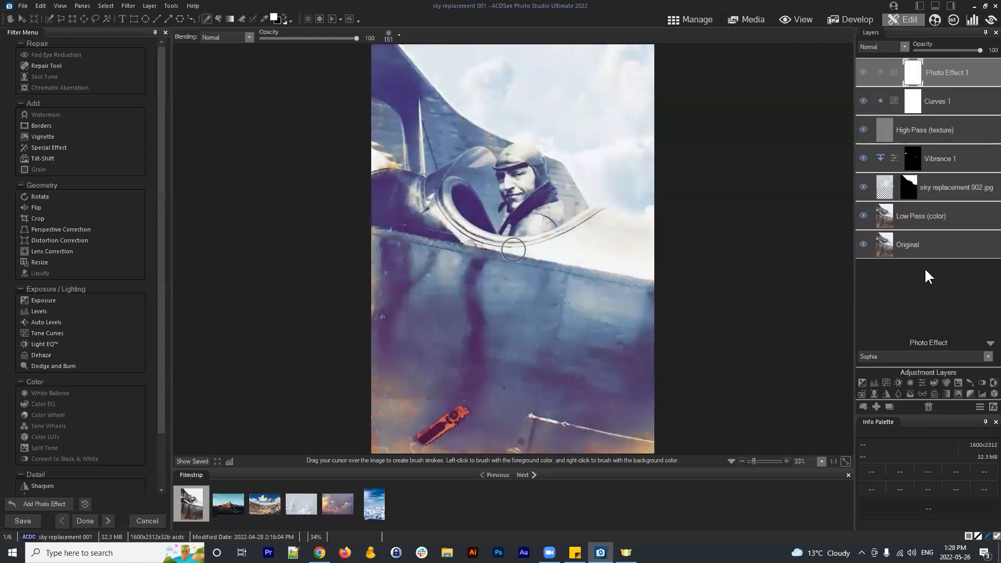
left_click(893, 357)
left_click(873, 492)
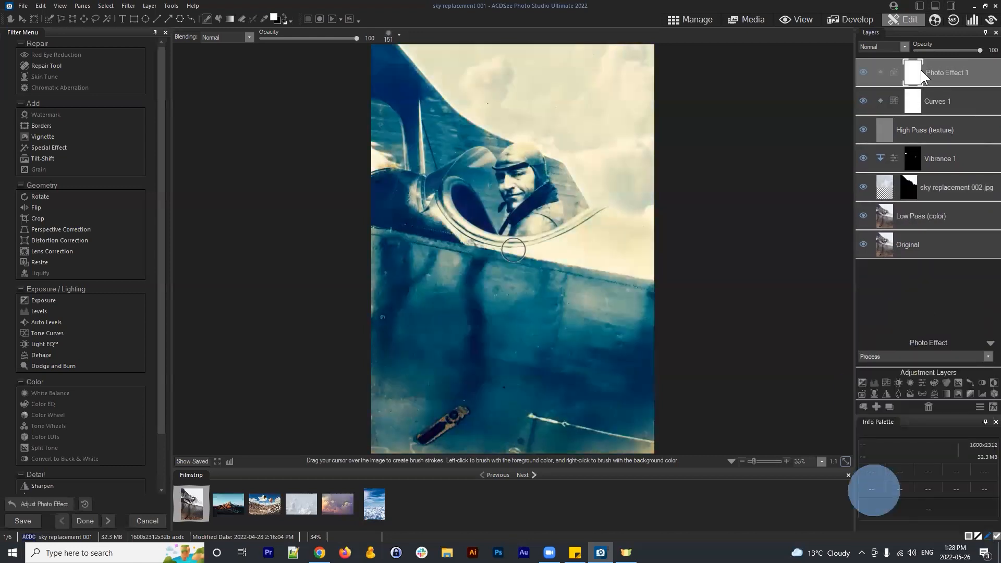
left_click(918, 49)
left_click_drag(919, 49, 924, 49)
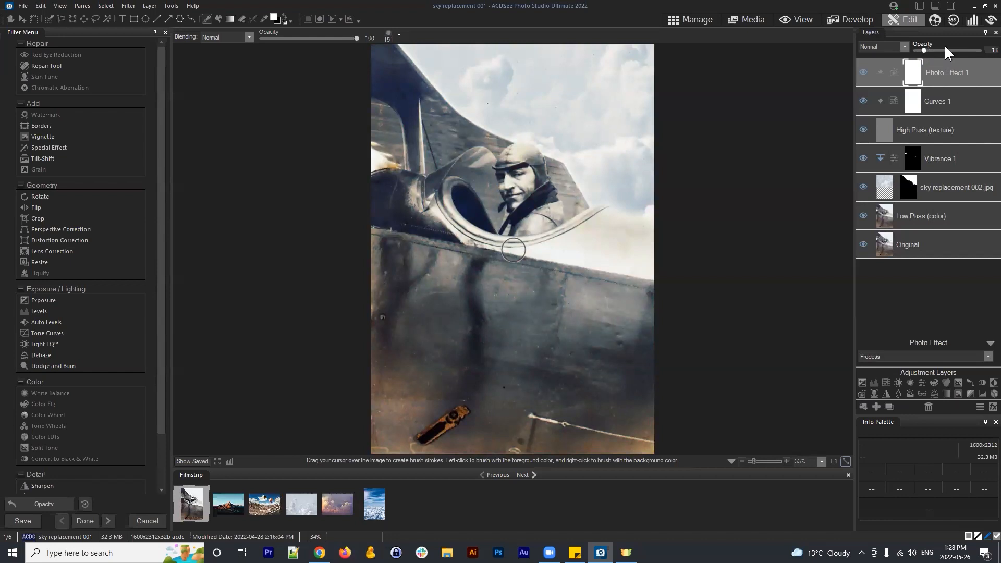
mouse_move(920, 53)
left_mouse_down()
mouse_move(934, 56)
mouse_move(921, 49)
left_mouse_up()
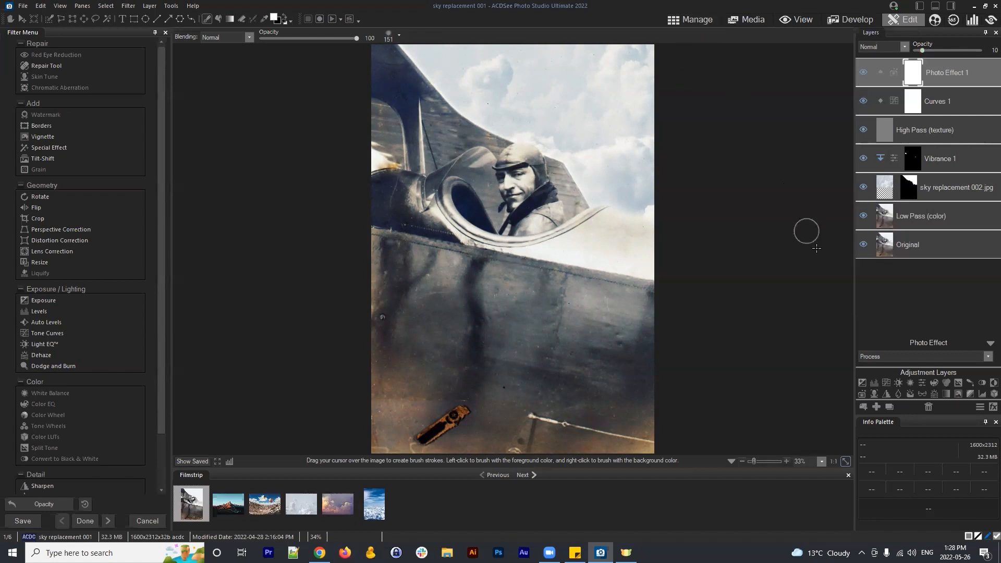
- Save the changes to the airplane photo and open sky replacement 004 in Edit mode
left_click(690, 18)
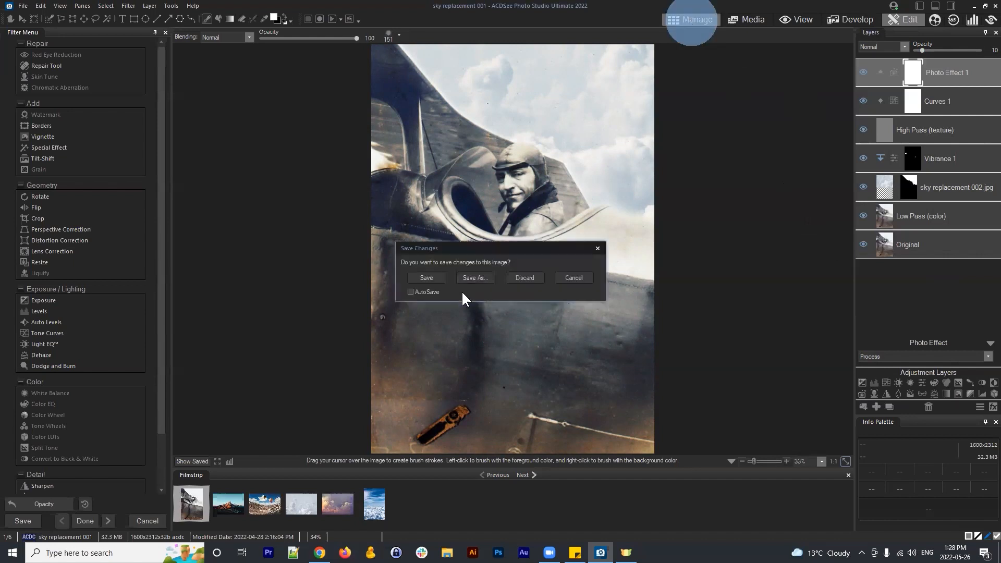
left_click(424, 276)
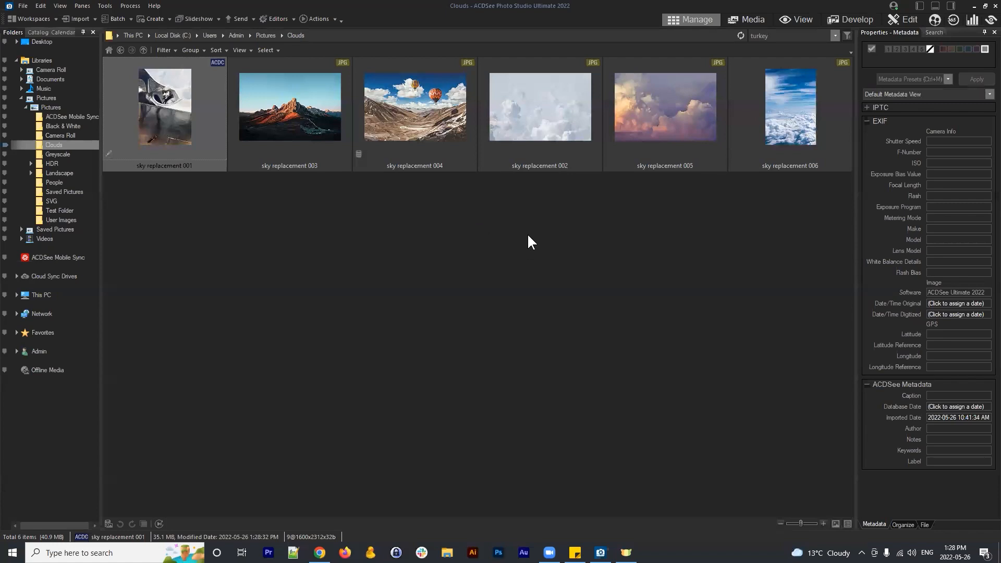
left_click(300, 99)
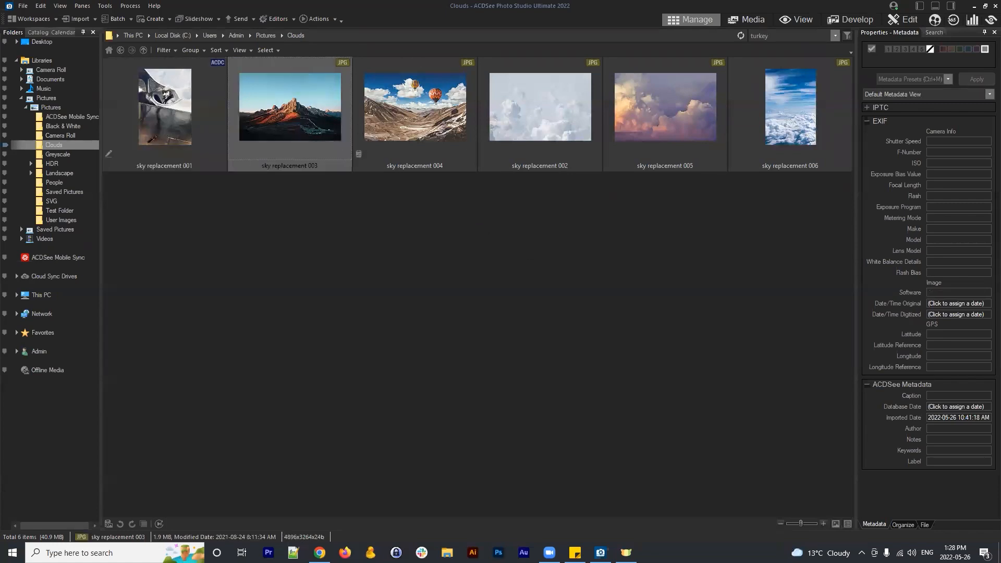
left_click(380, 250)
left_click(280, 119)
left_click(440, 138)
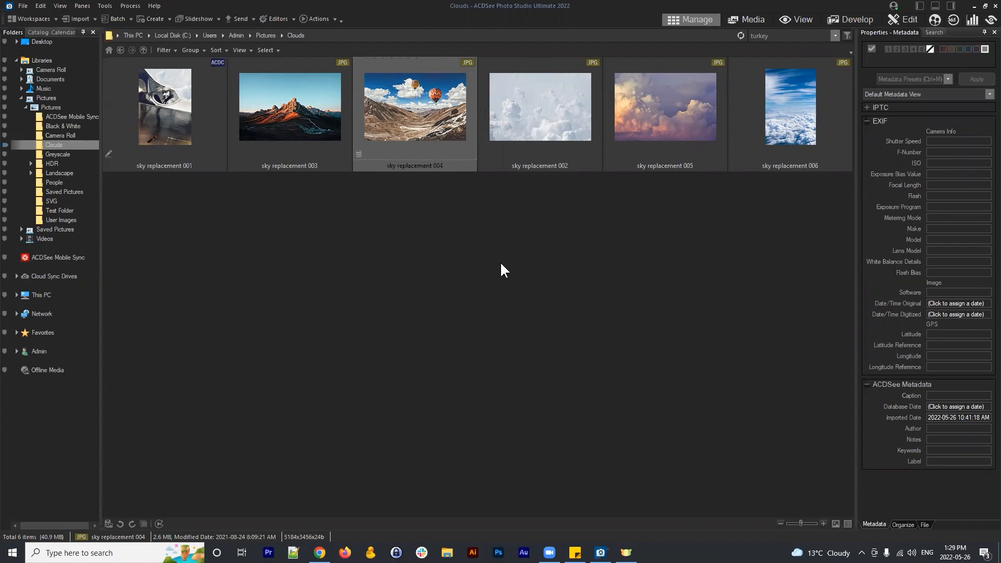
mouse_move(428, 88)
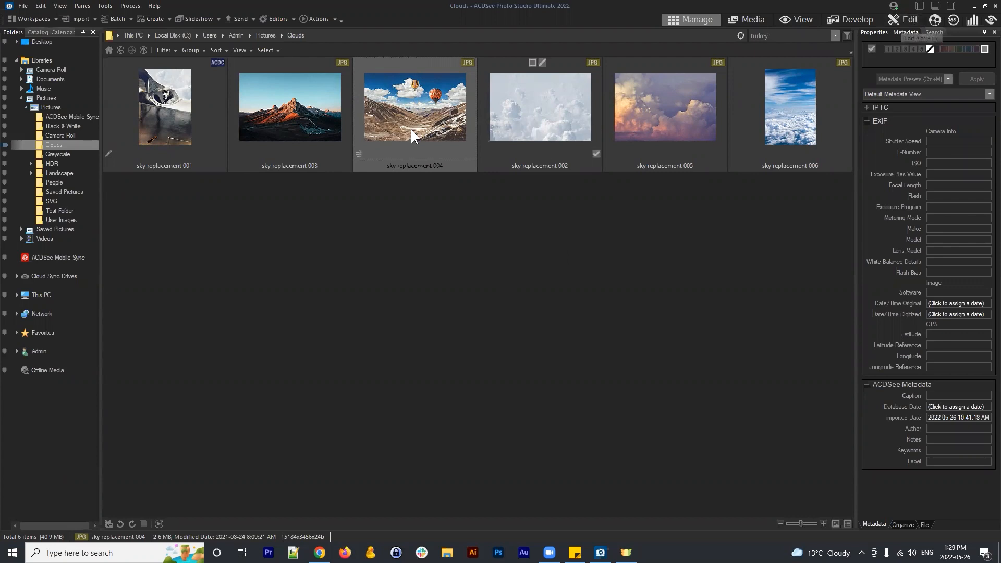
left_click_drag(387, 112, 349, 96)
left_click(906, 20)
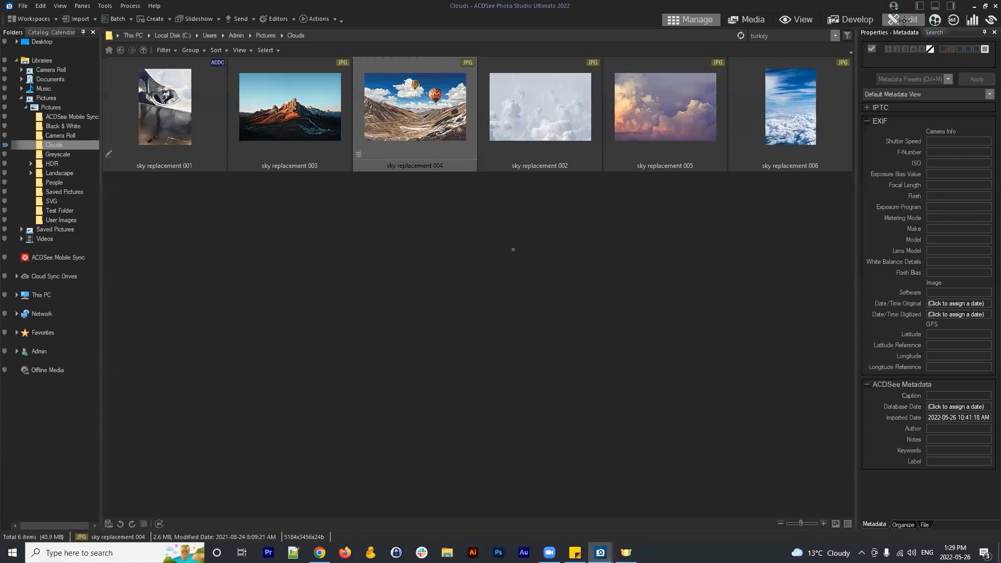
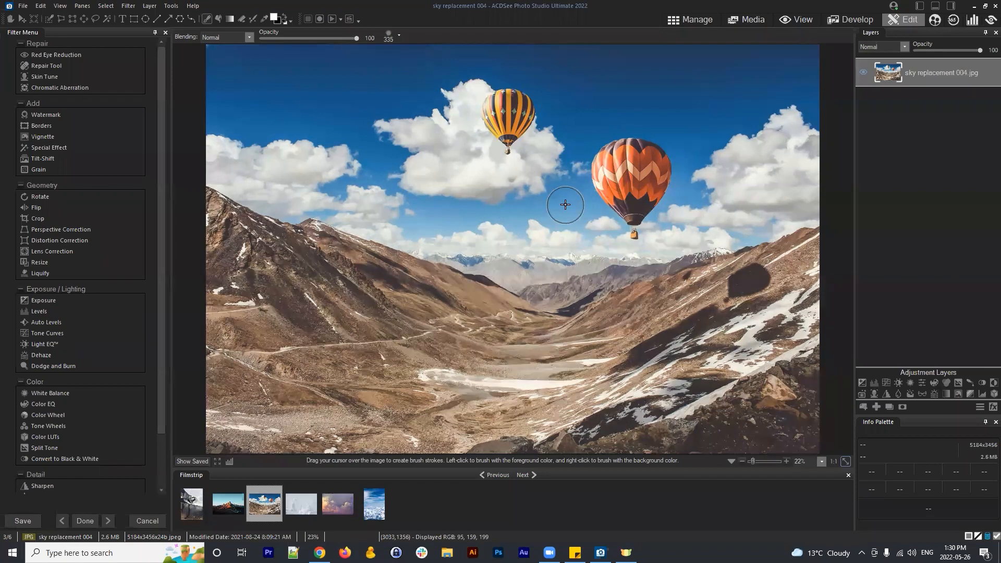
left_click(106, 6)
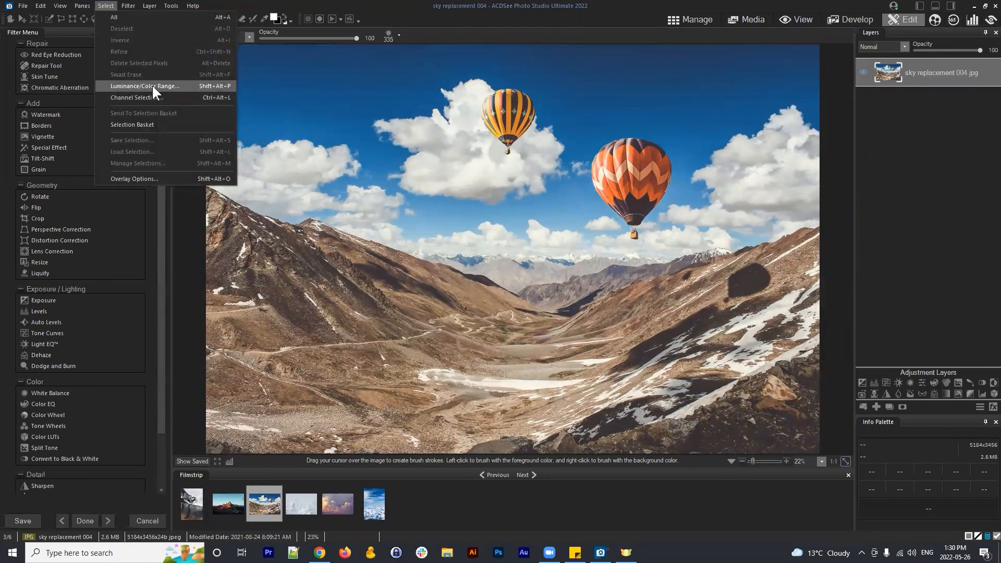
left_click(105, 7)
left_click(105, 7)
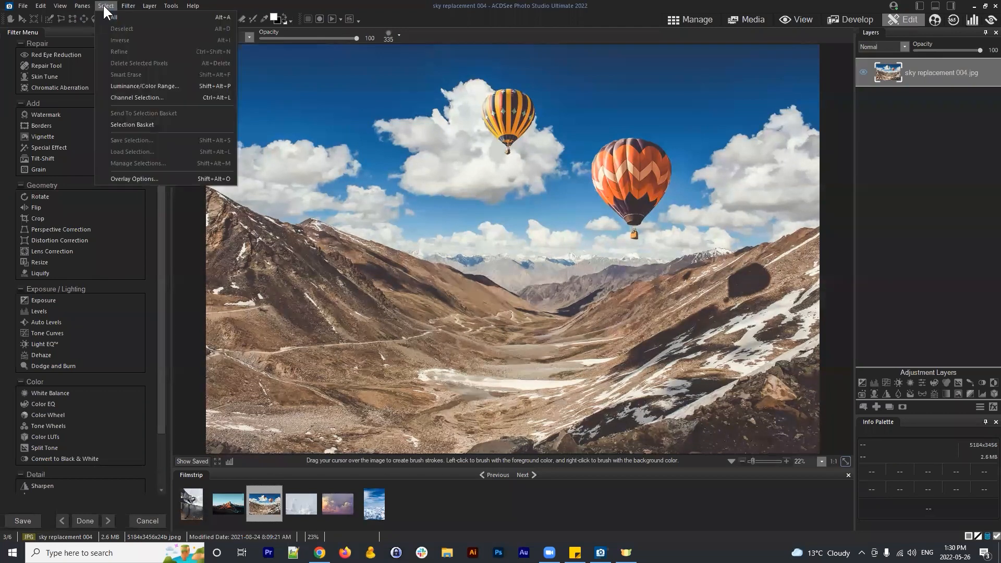
left_click(180, 86)
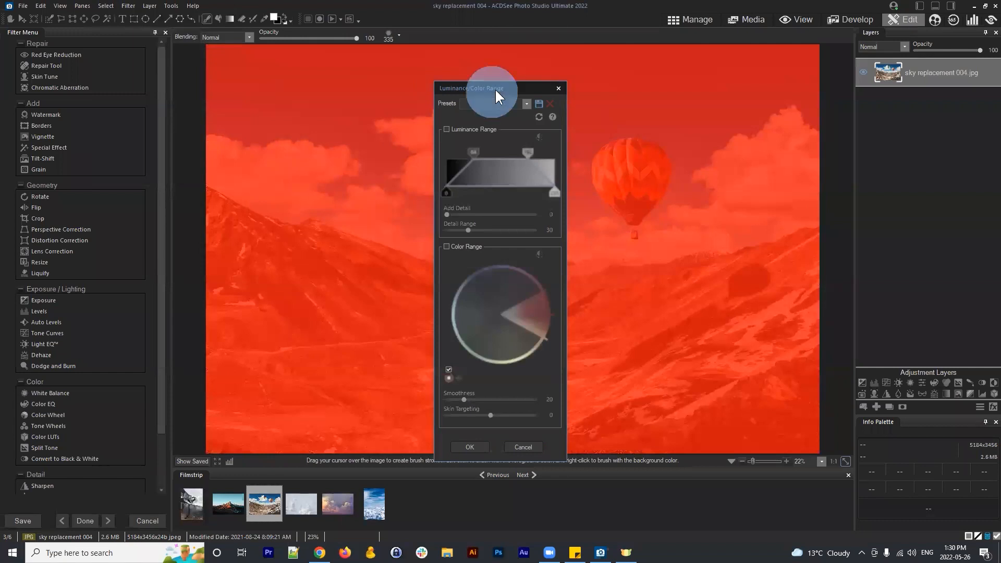
left_click_drag(495, 89, 755, 58)
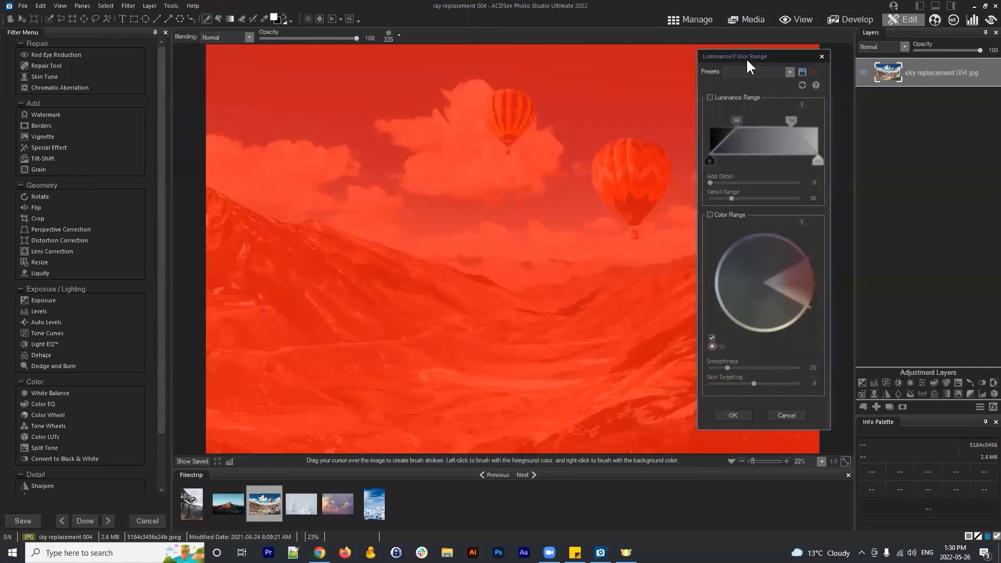
left_click(821, 56)
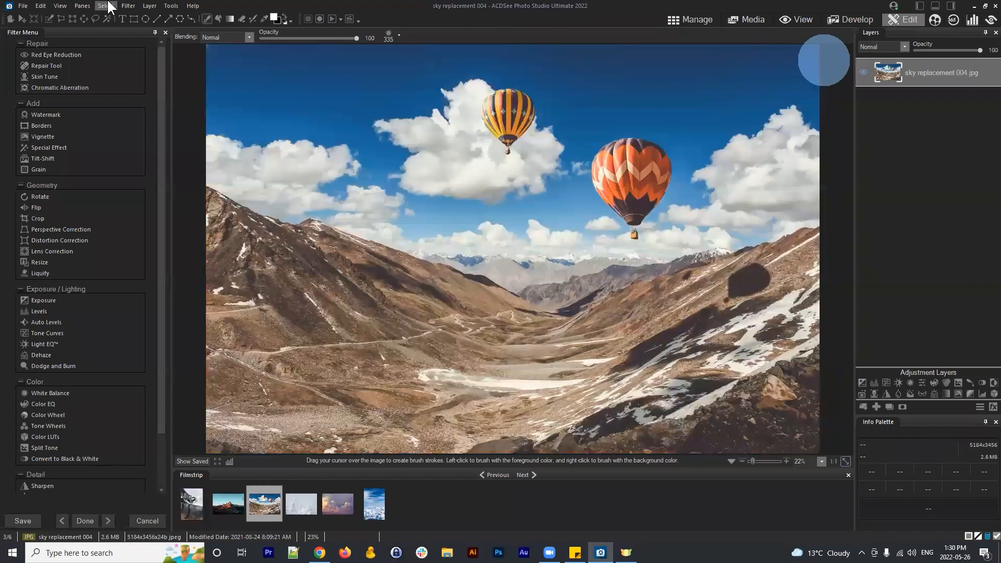
- Start a Luminance/Color Range selection, enable Color Range, and shift its hue range to the blues of the sky
left_click(105, 5)
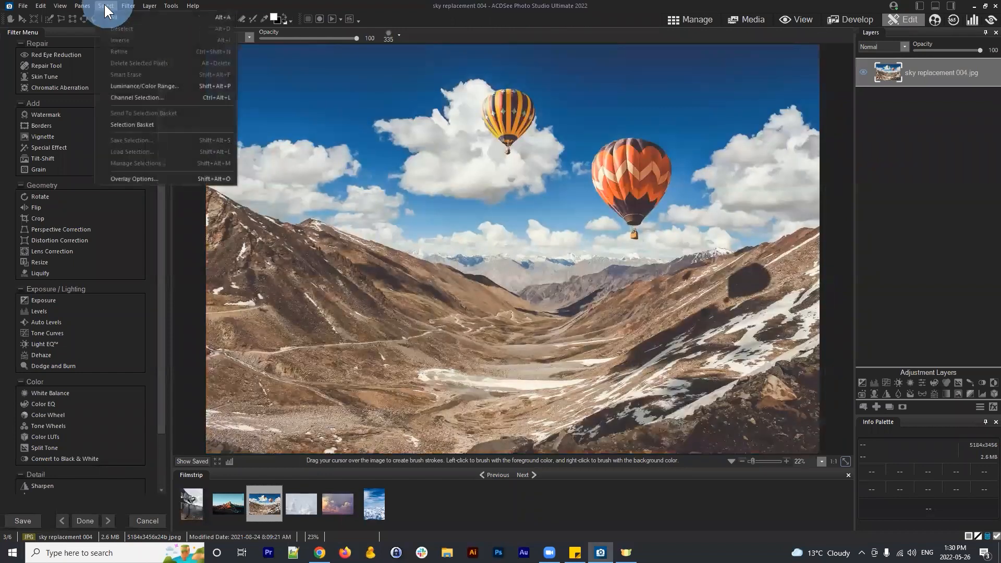
left_click(147, 87)
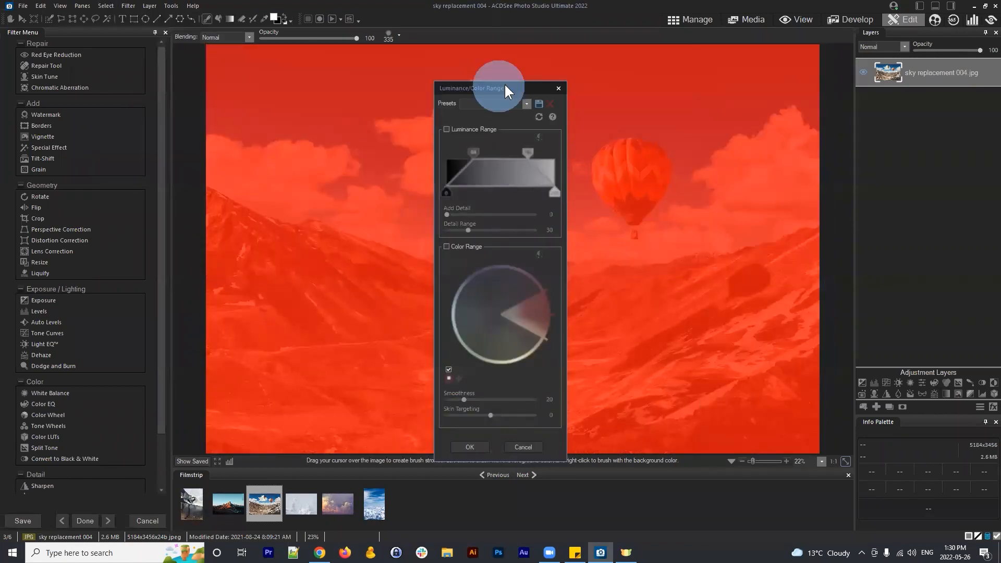
left_click_drag(505, 86, 788, 59)
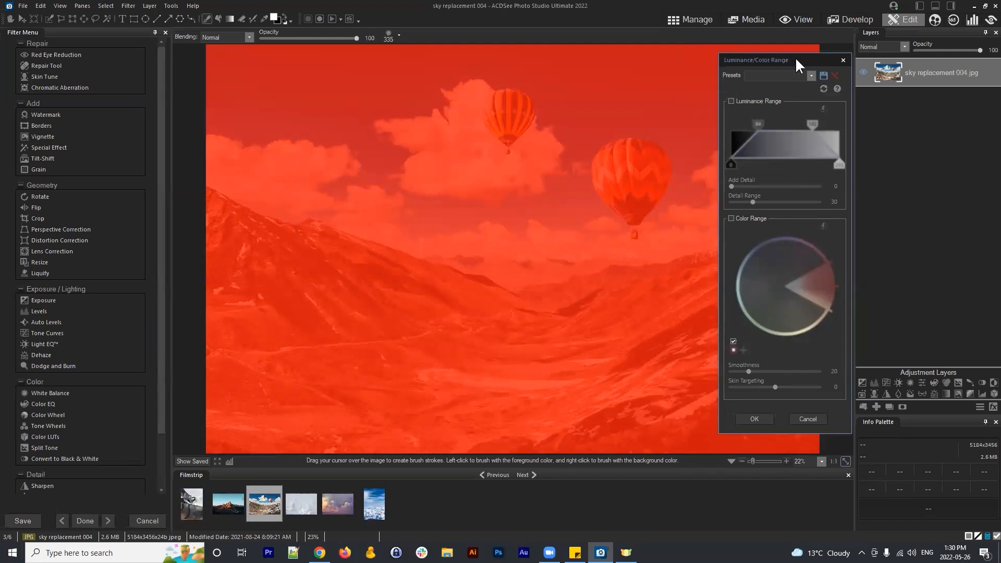
left_click_drag(791, 59, 778, 65)
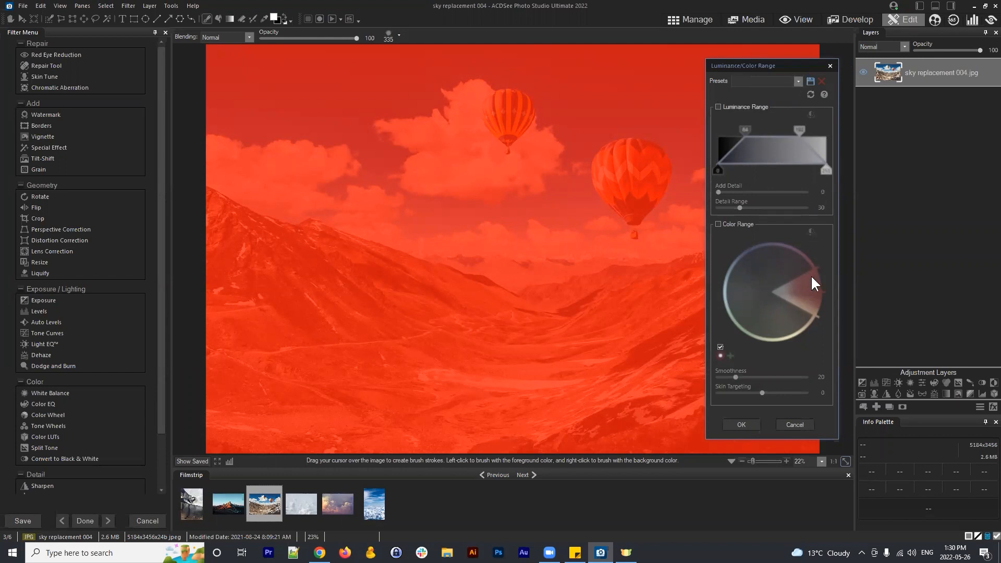
left_click(719, 225)
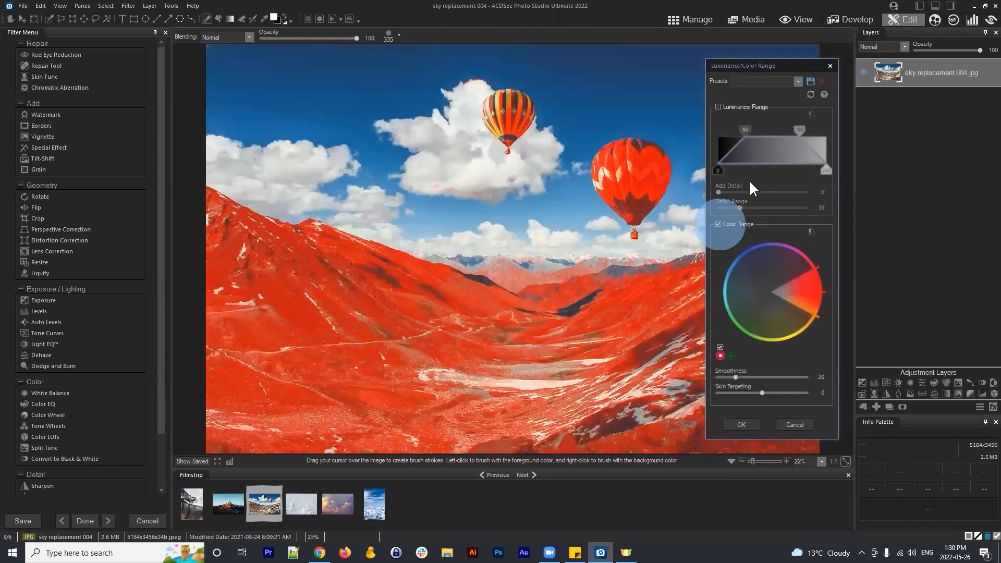
left_click(761, 63)
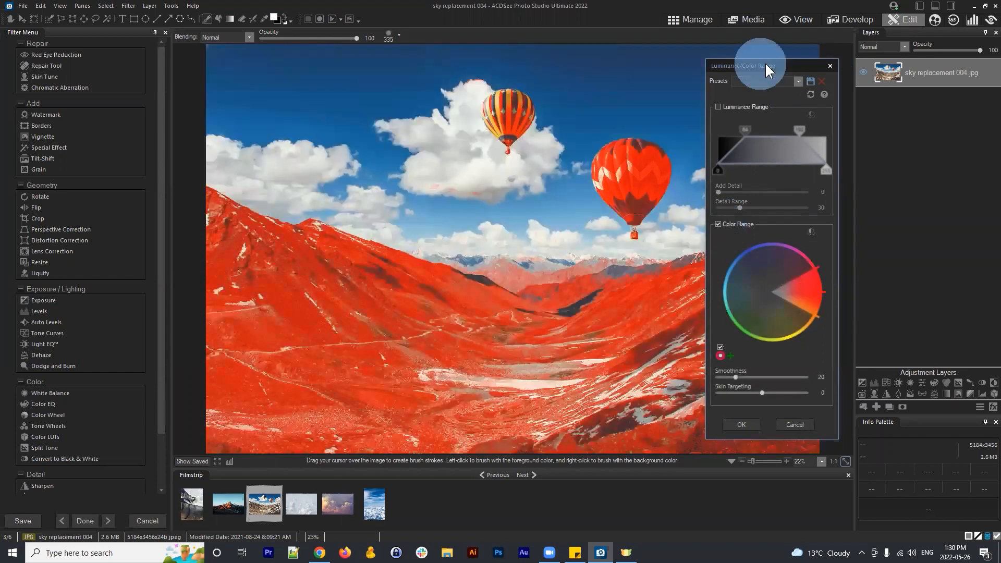
left_click_drag(765, 62, 883, 63)
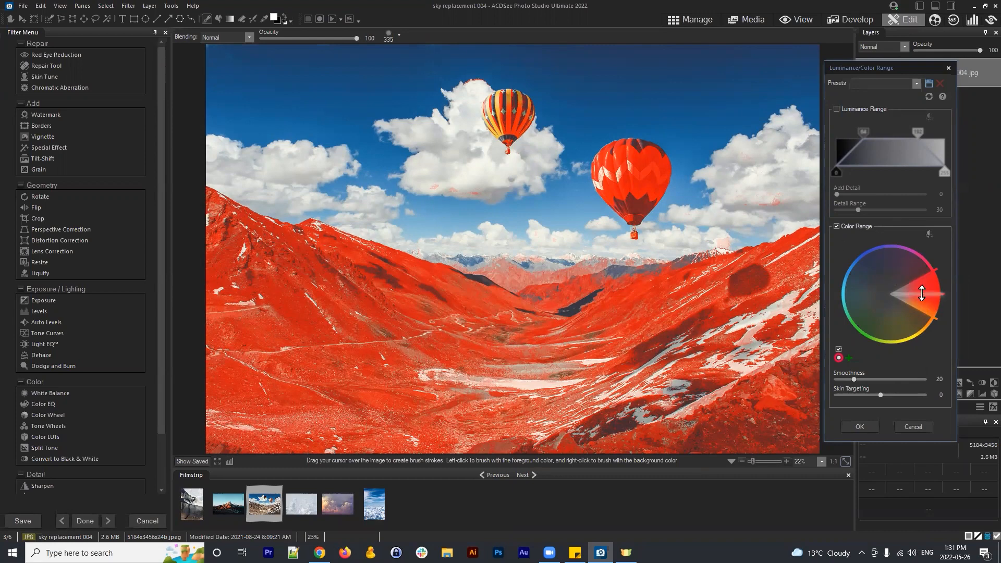
left_click_drag(926, 294, 854, 271)
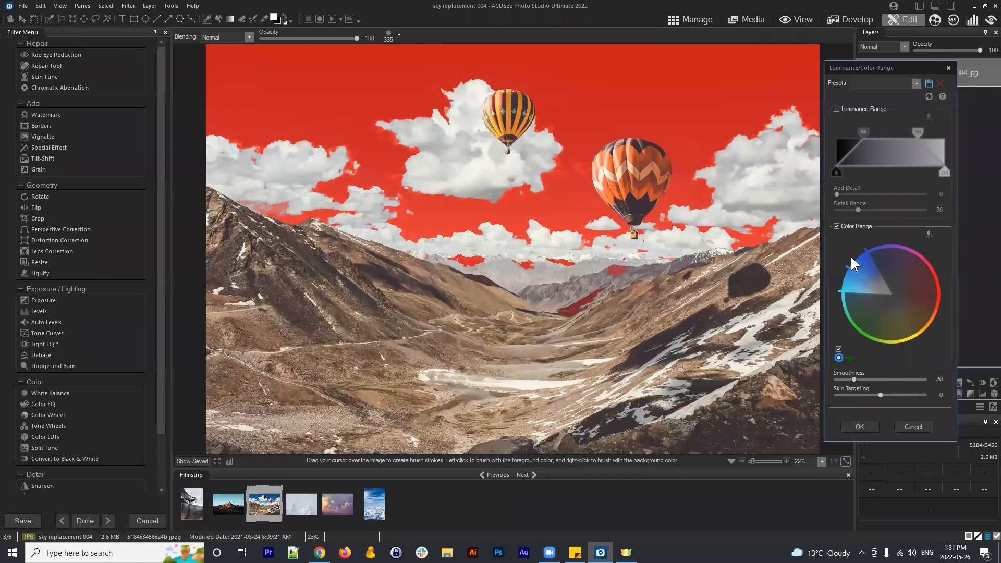
- Refine the saturation extent of the blue color range to cover the sky and set Smoothness to 27
left_click_drag(858, 258, 875, 277)
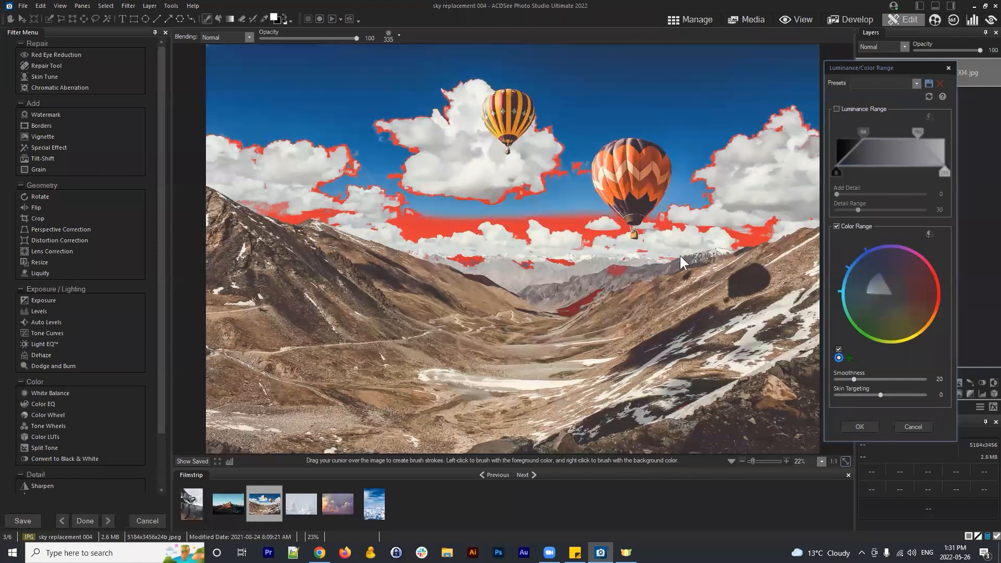
left_click_drag(876, 280, 857, 266)
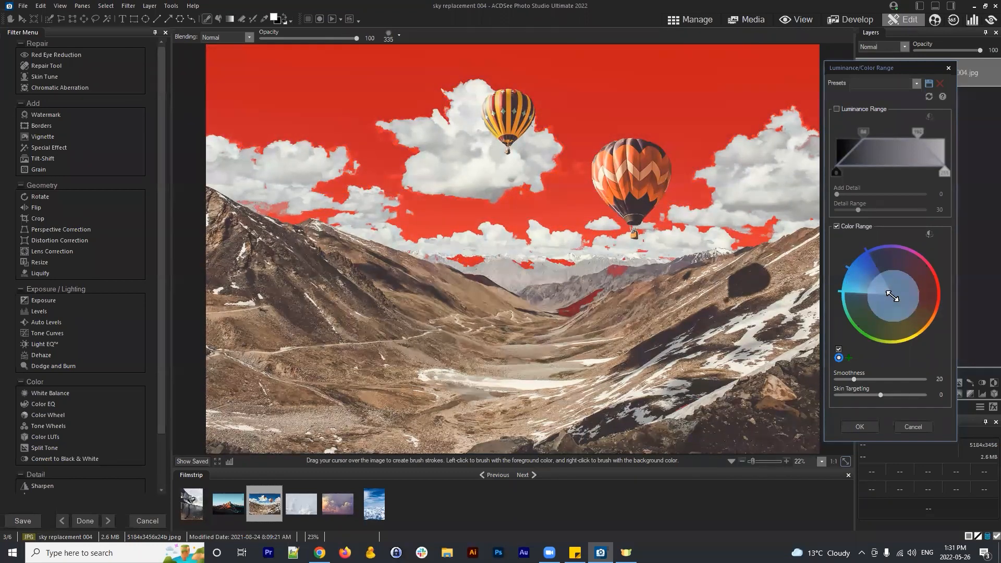
mouse_move(886, 293)
left_mouse_down()
mouse_move(866, 284)
mouse_move(869, 274)
mouse_move(886, 302)
mouse_move(881, 283)
left_mouse_up()
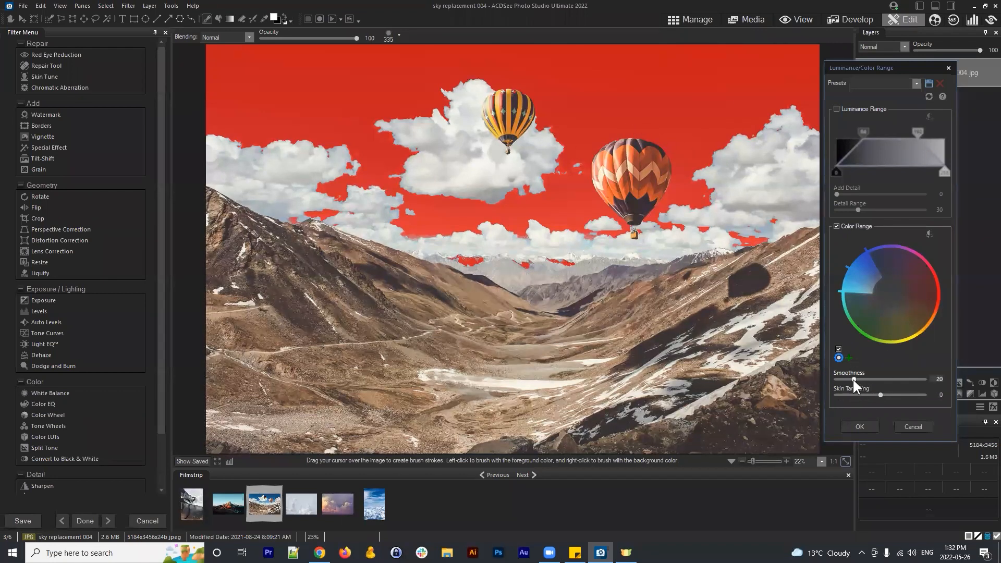
left_click_drag(851, 381, 871, 380)
left_click_drag(884, 380, 850, 379)
left_click(880, 283)
left_click_drag(880, 283, 883, 287)
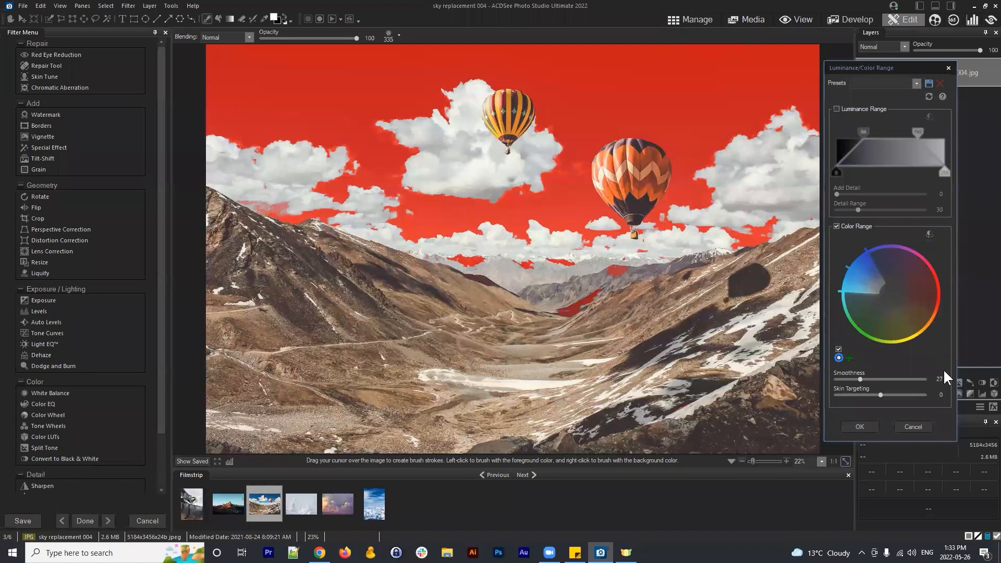
- Enable the Luminance Range and set its dark-end handles to 0 and 1 so the darkest tones are included
left_click(837, 109)
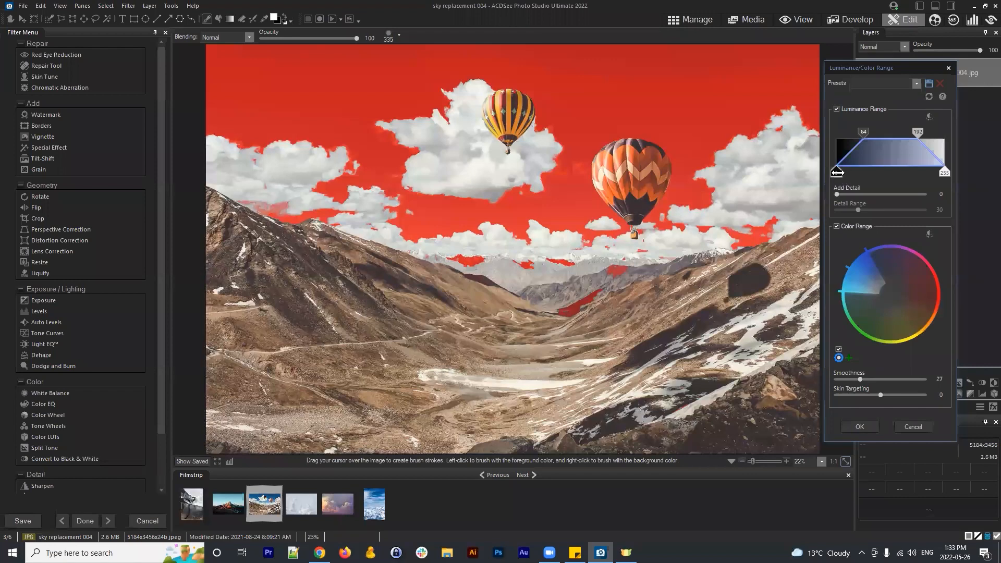
left_click_drag(837, 172, 897, 135)
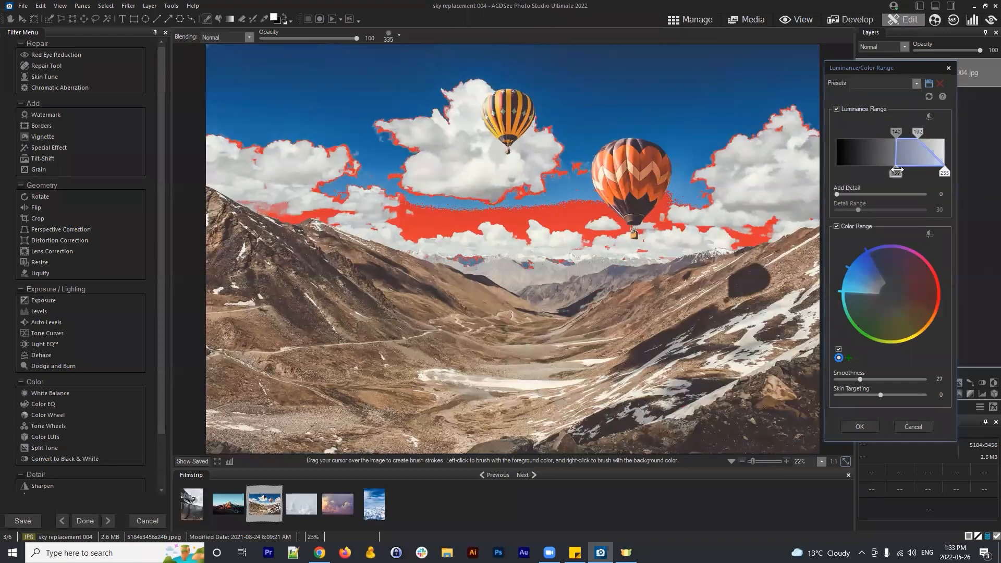
left_click_drag(899, 142, 838, 137)
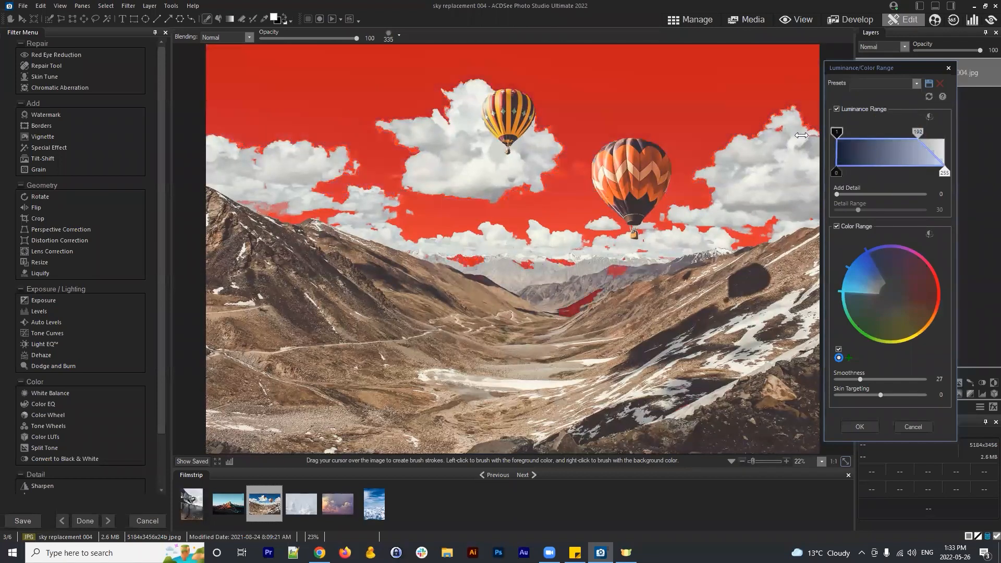
- Extend the bright end of the luminance range across the sky, with its outer handle at 224, and apply the selection
left_click_drag(923, 140, 859, 131)
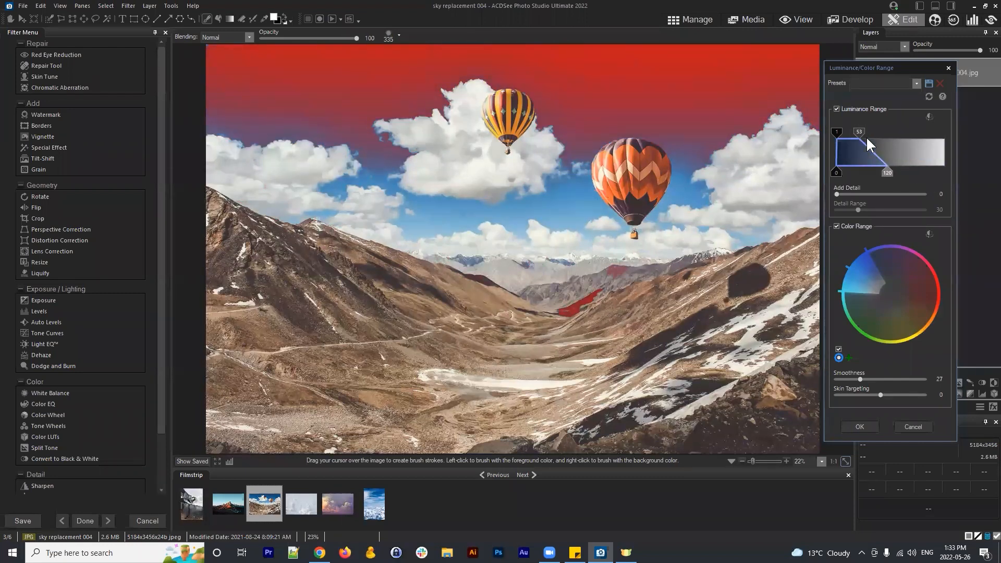
left_click_drag(888, 173, 876, 173)
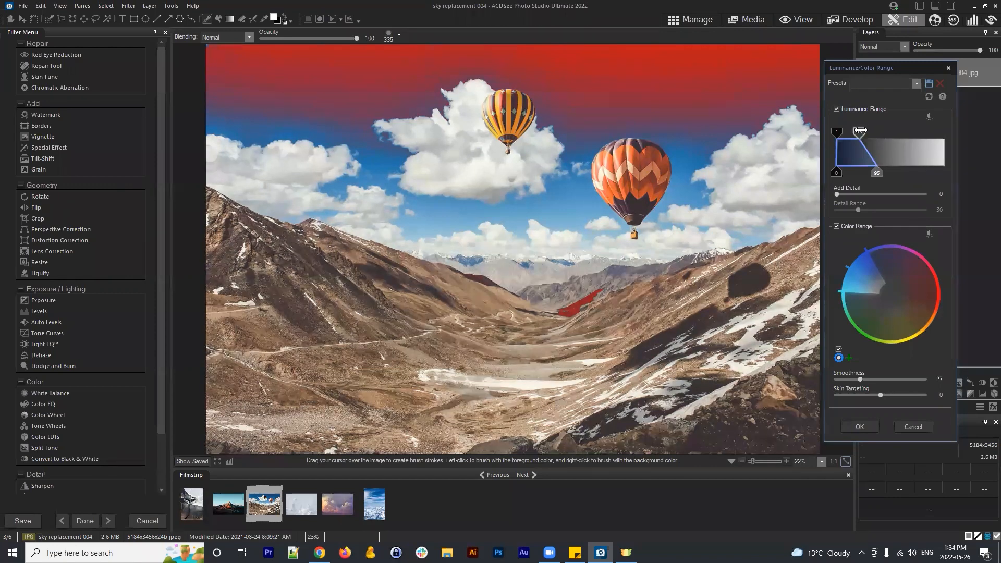
left_click_drag(859, 132, 910, 134)
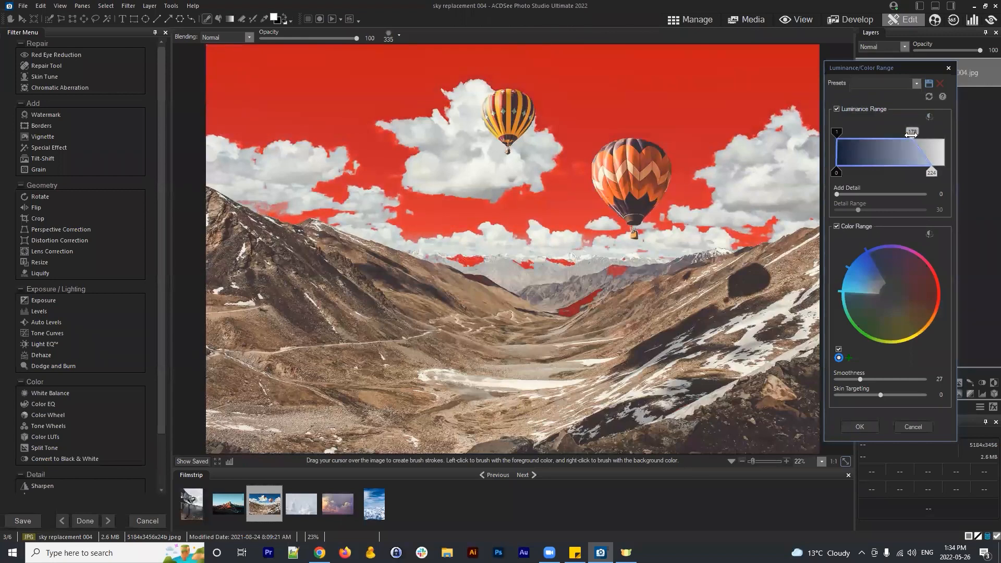
left_click(858, 426)
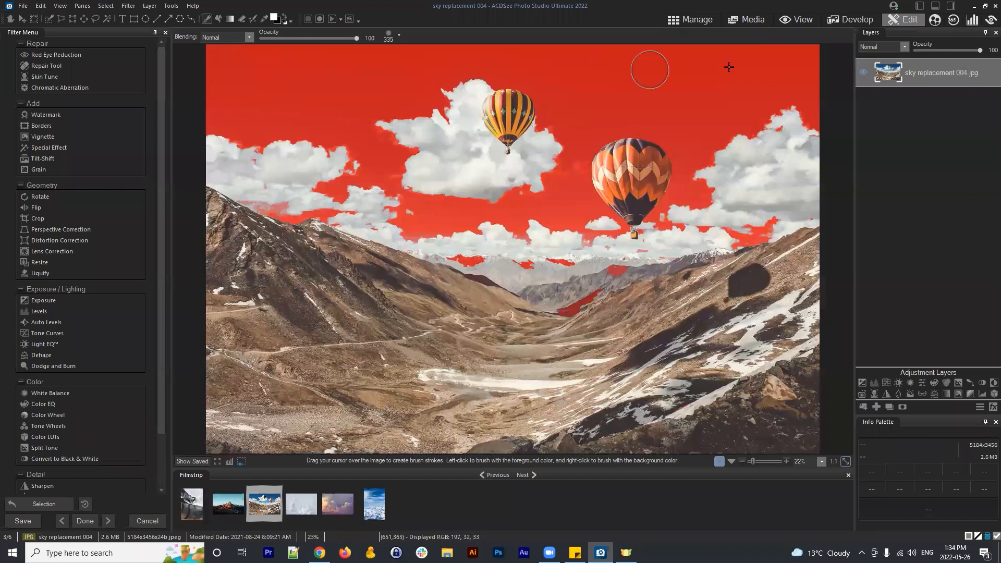
- Change the selection's overlay style to Marching Ants
left_click(104, 7)
left_click(137, 179)
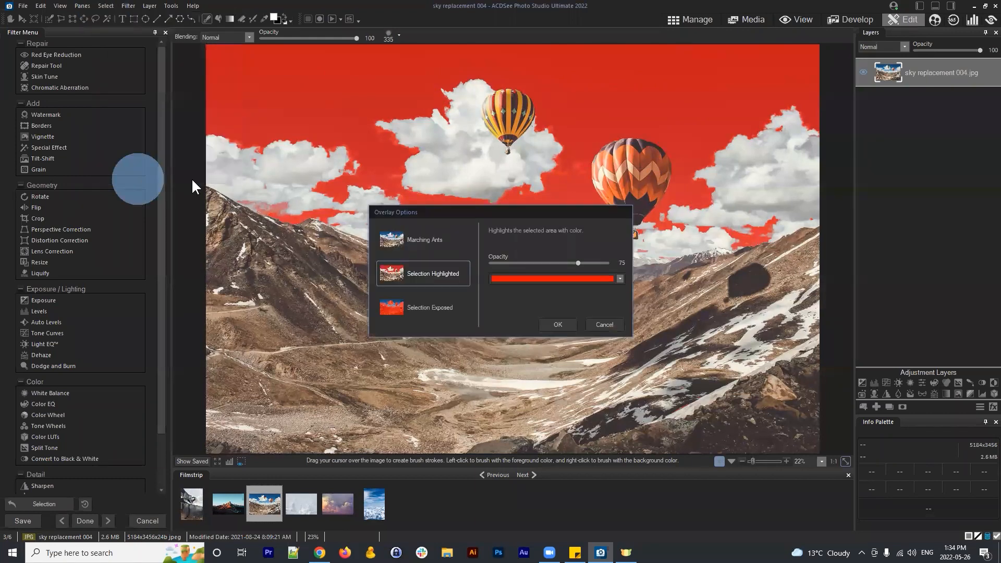
left_click(542, 214)
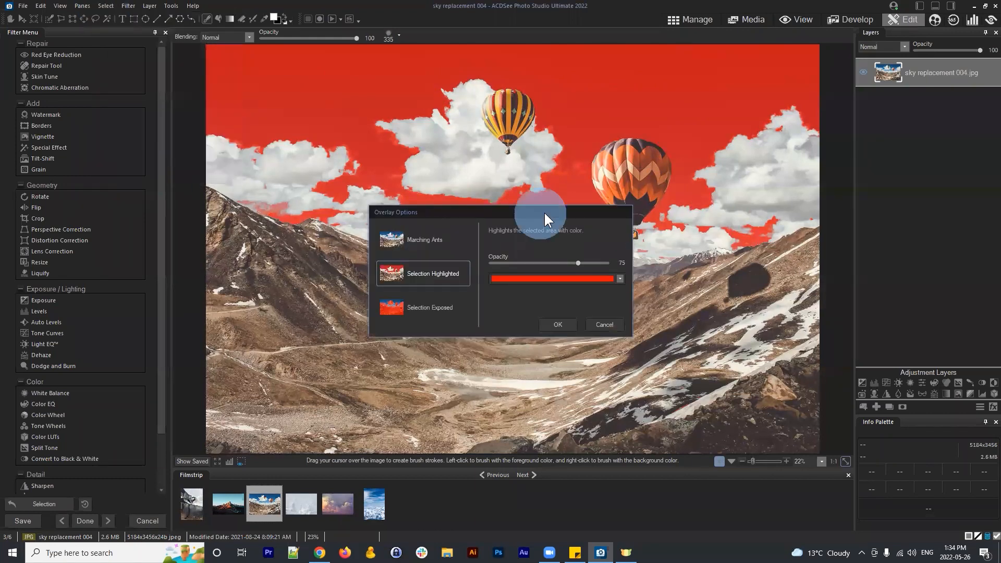
left_click_drag(544, 211, 510, 308)
left_click(392, 340)
left_click(524, 424)
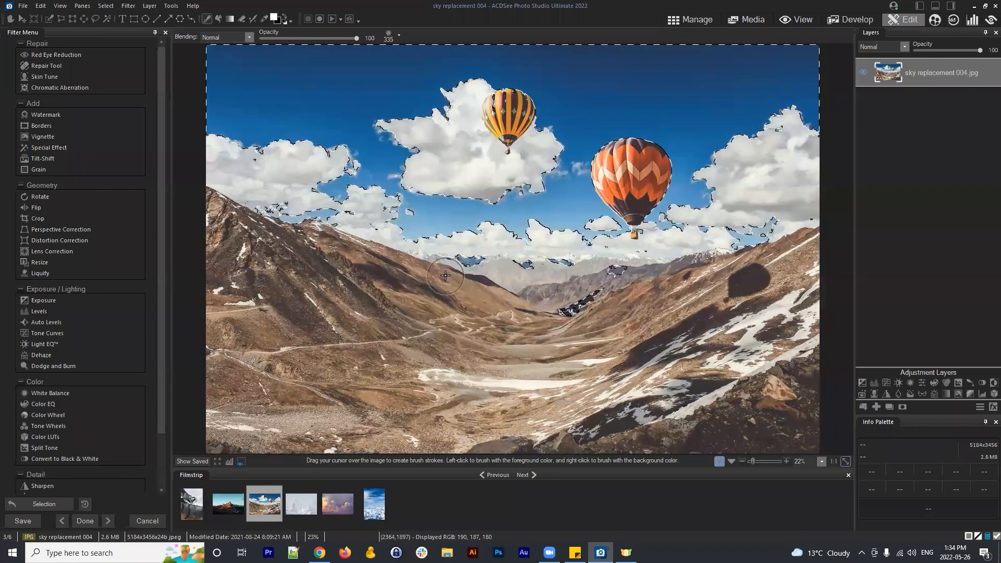
- Return the selection overlay to Selection Highlighted
left_click(105, 6)
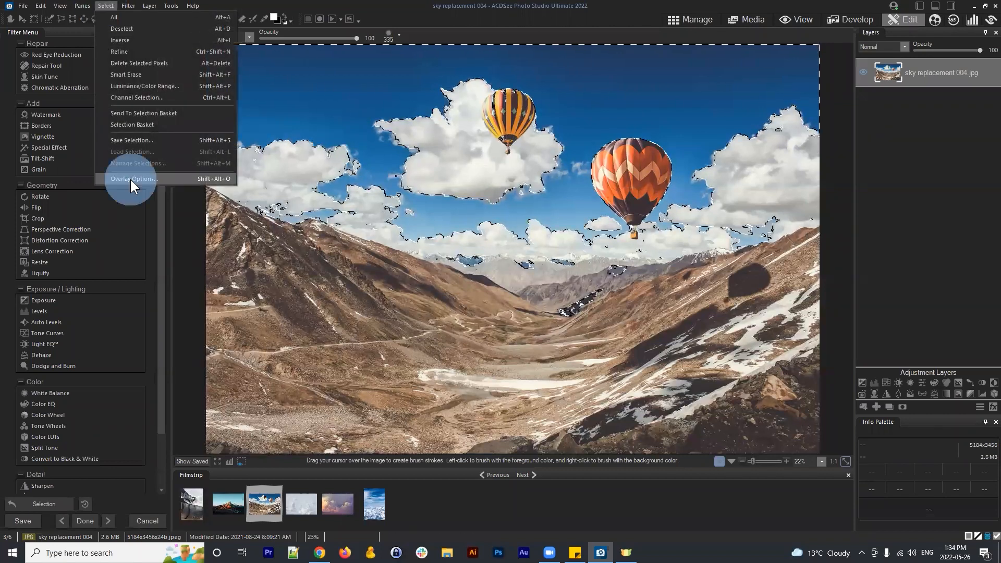
left_click(131, 180)
left_click(414, 272)
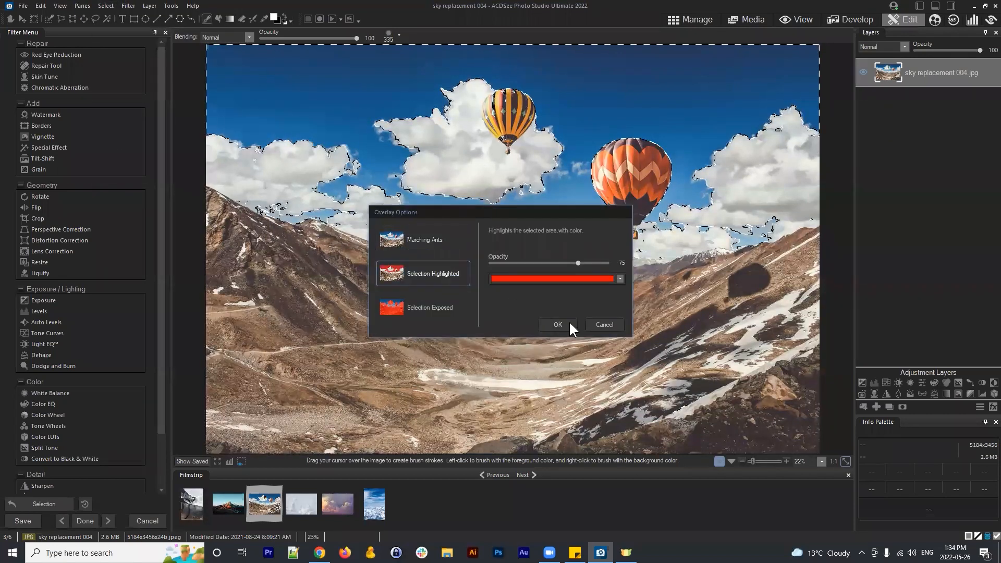
left_click(567, 324)
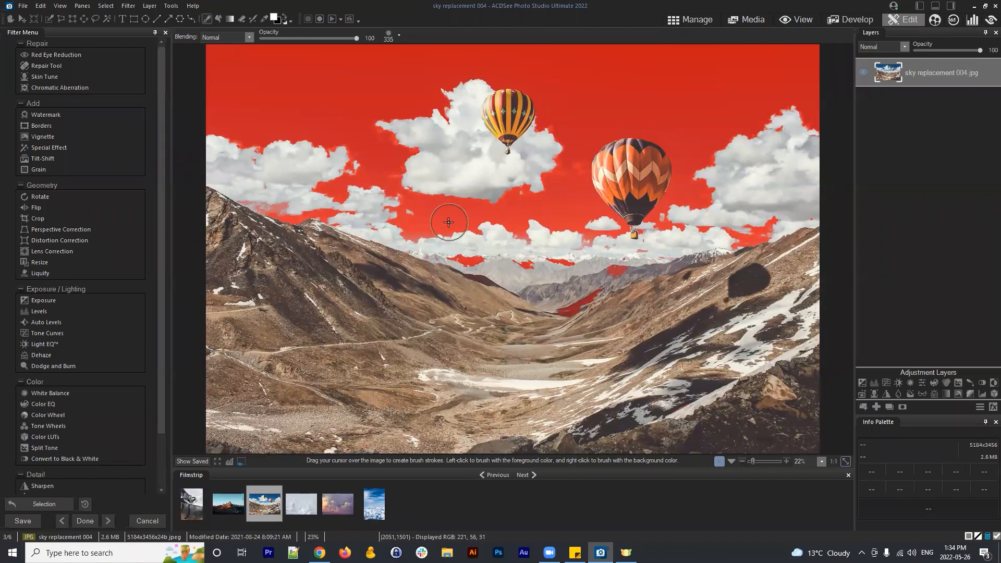
- Store the current sky selection in the Selection Basket and deselect it on the image
left_click(106, 5)
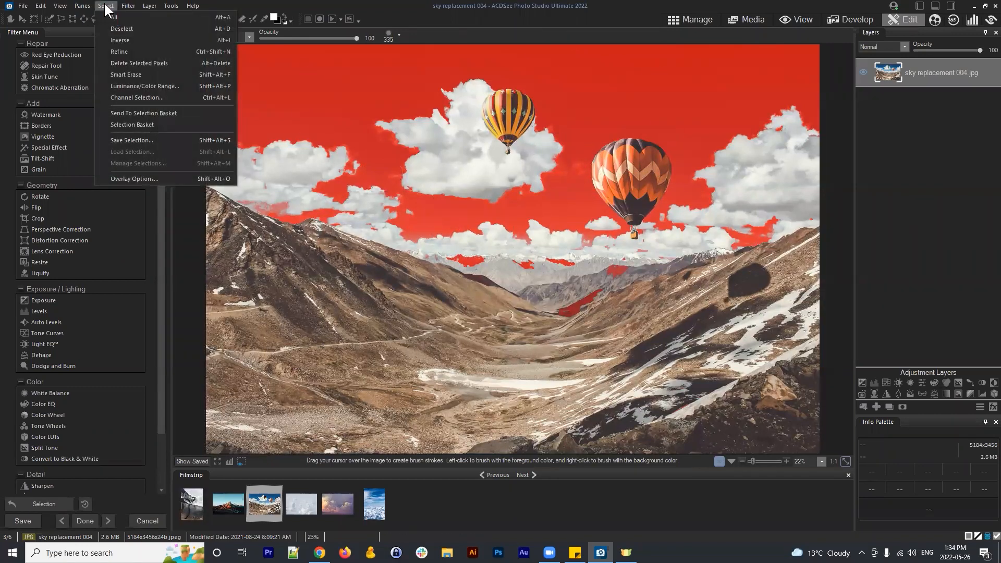
left_click(149, 127)
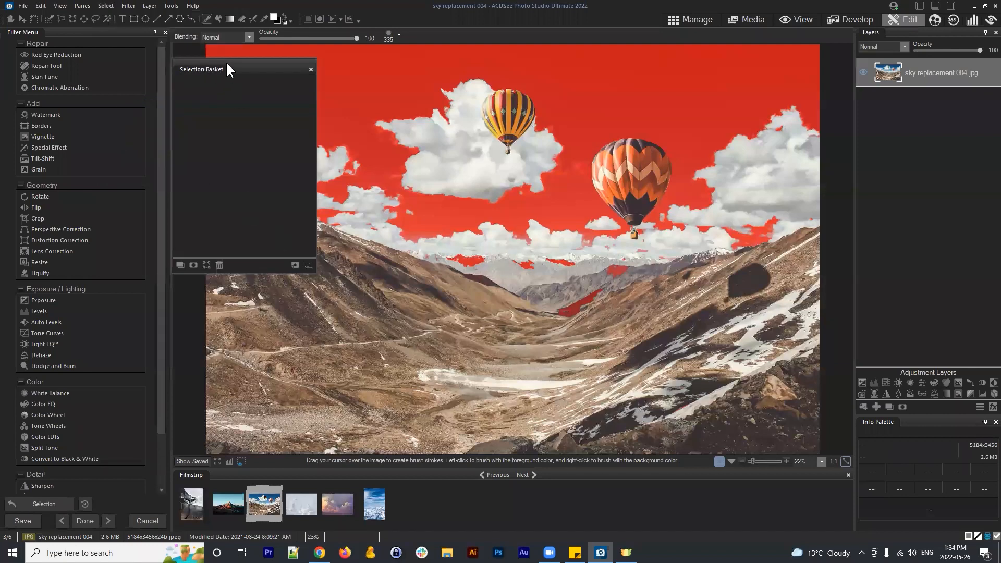
left_click_drag(227, 64, 240, 149)
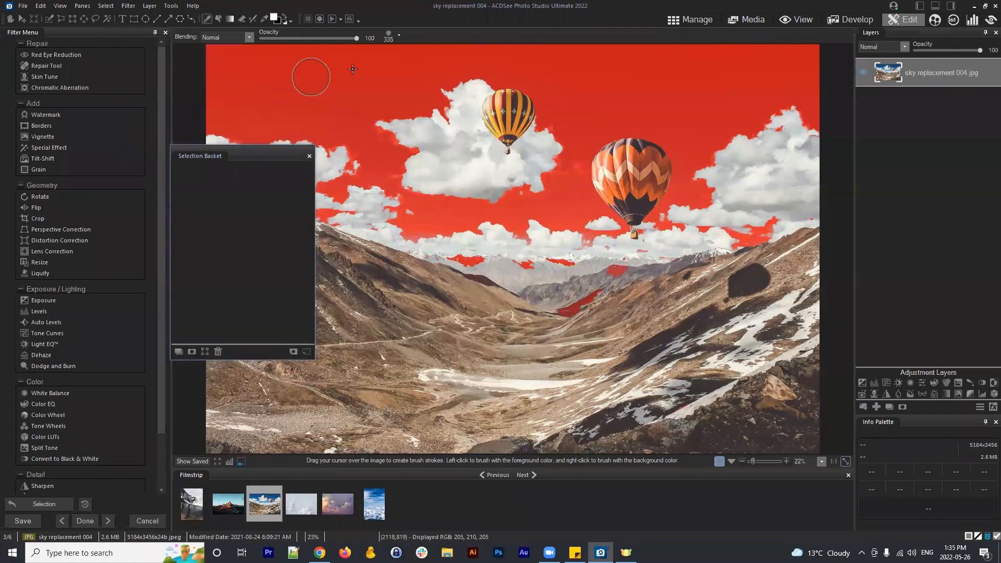
left_click(307, 351)
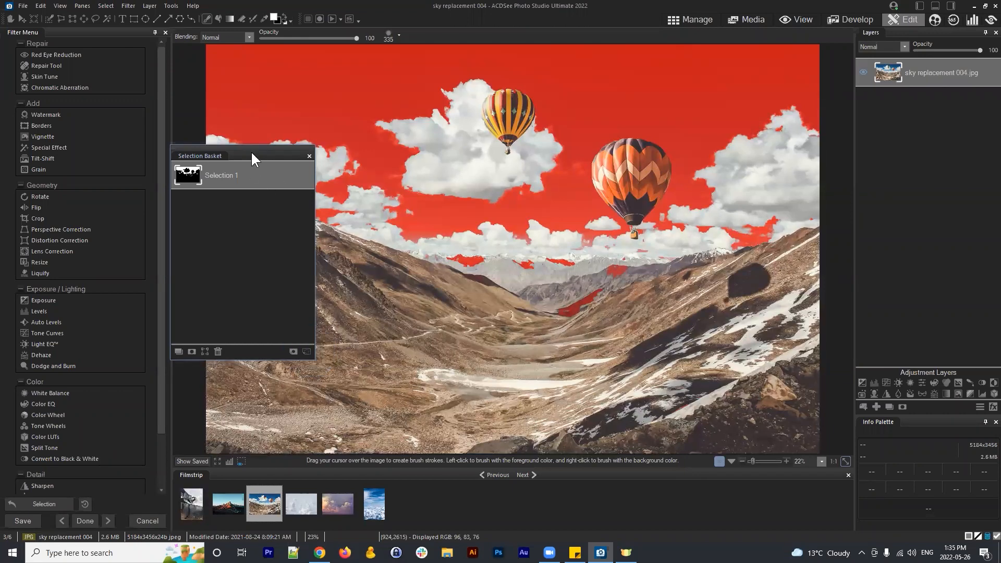
left_click_drag(252, 154, 179, 92)
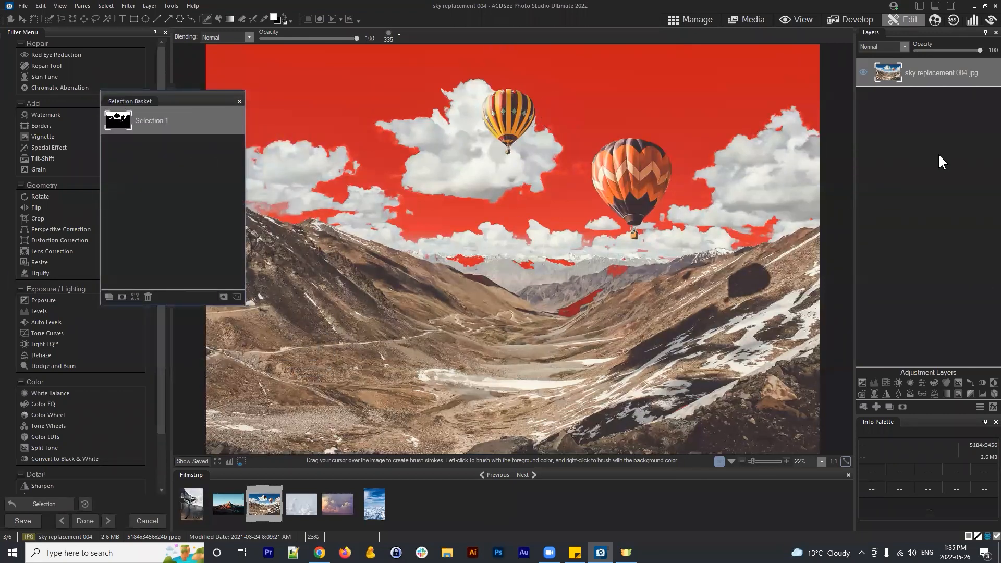
left_click(107, 7)
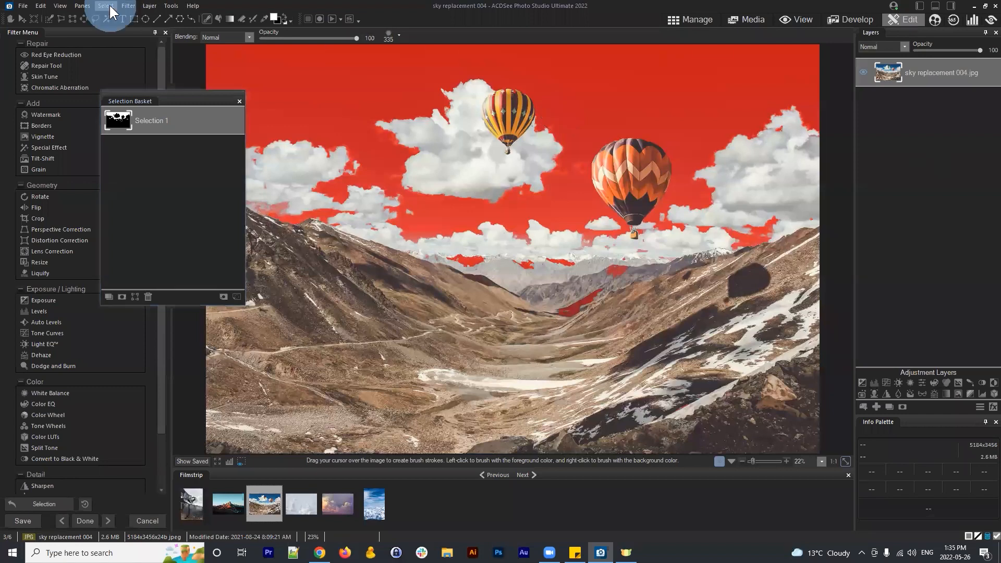
left_click(116, 26)
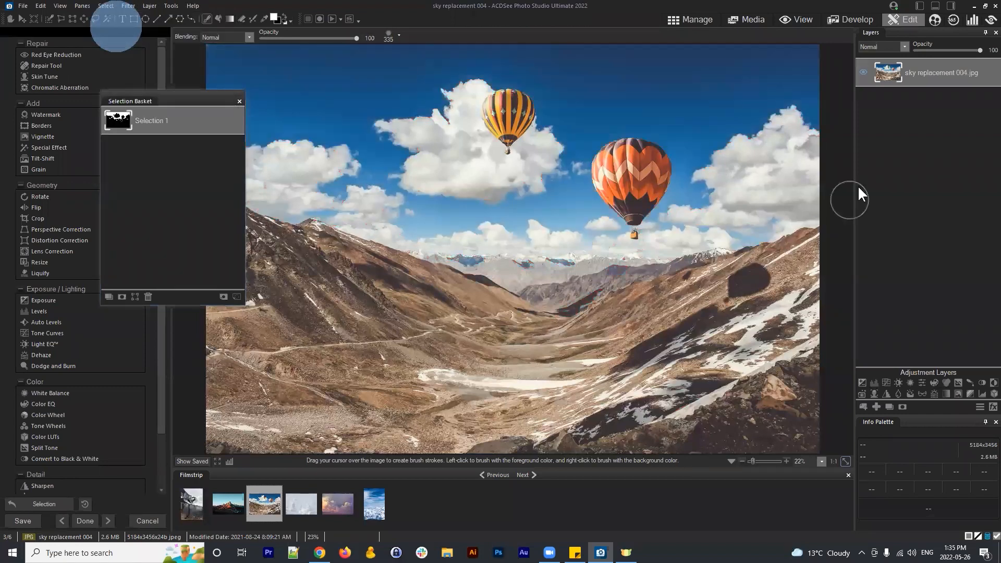
- Add a Vibrance adjustment layer above the balloon photo and set its Hue to 53
left_click(924, 382)
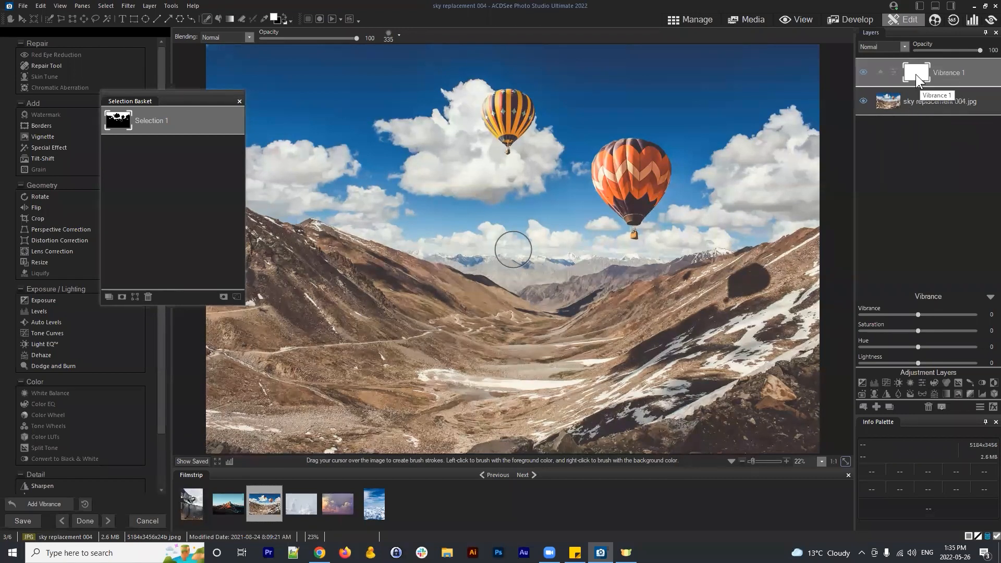
left_click_drag(916, 347, 923, 346)
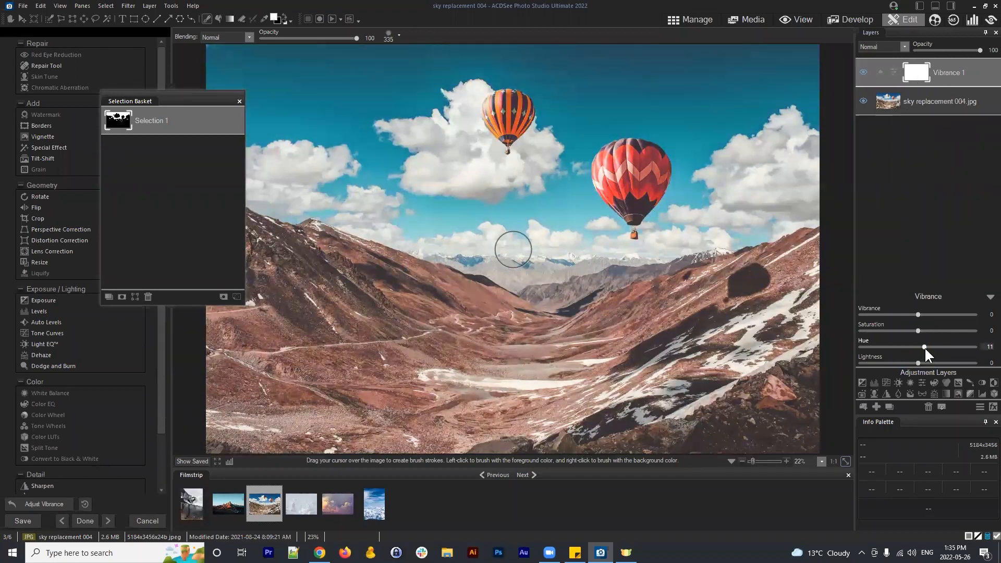
left_click(915, 75)
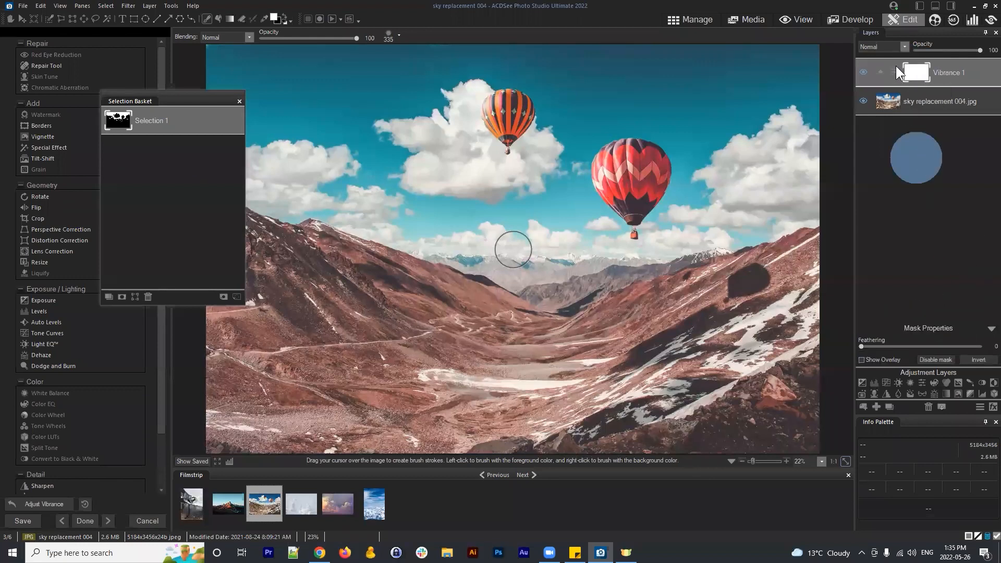
left_click(895, 67)
left_click_drag(925, 346, 950, 346)
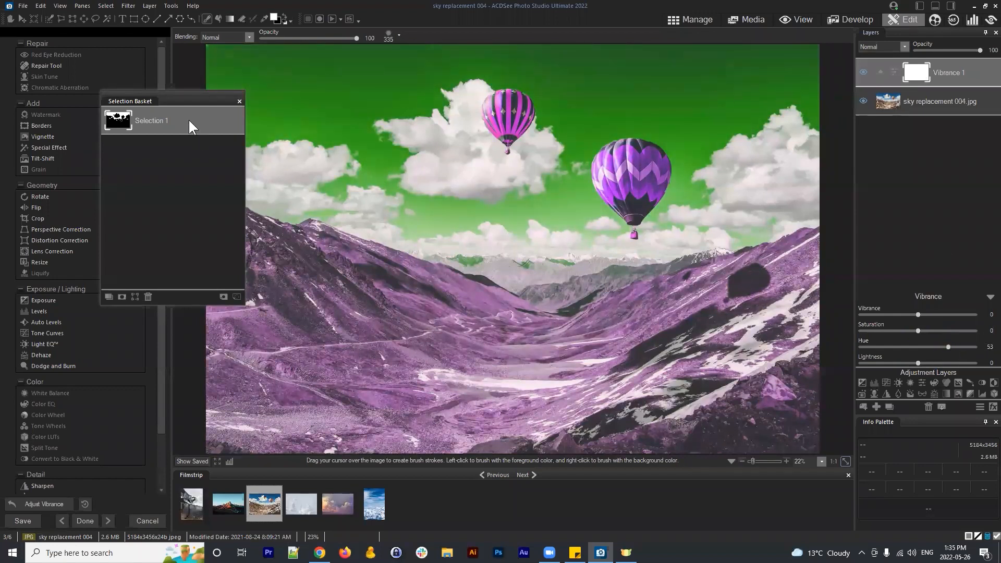
- Apply the stored sky selection from the Selection Basket as the mask of the Vibrance 1 layer
left_click_drag(183, 100, 206, 100)
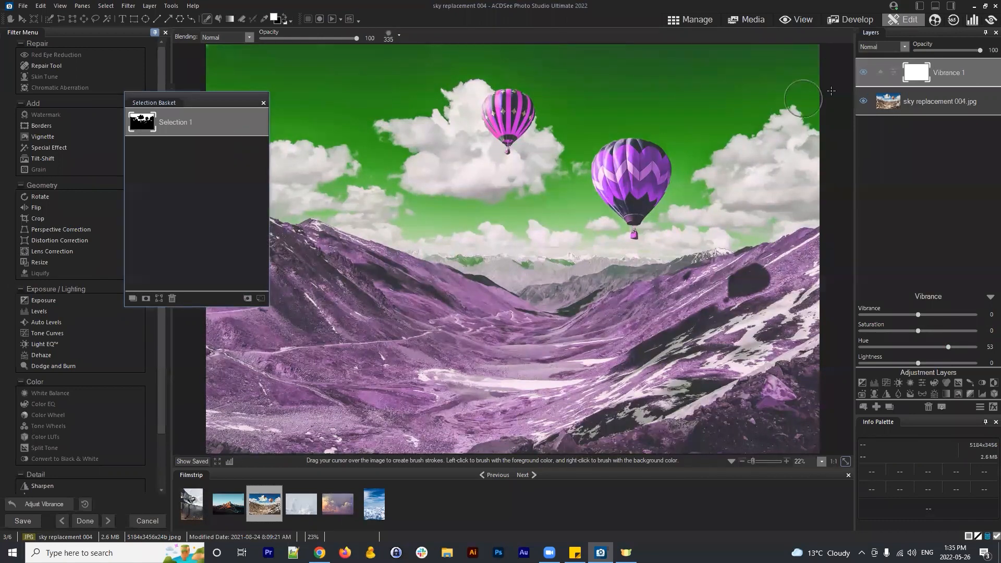
left_click(914, 71)
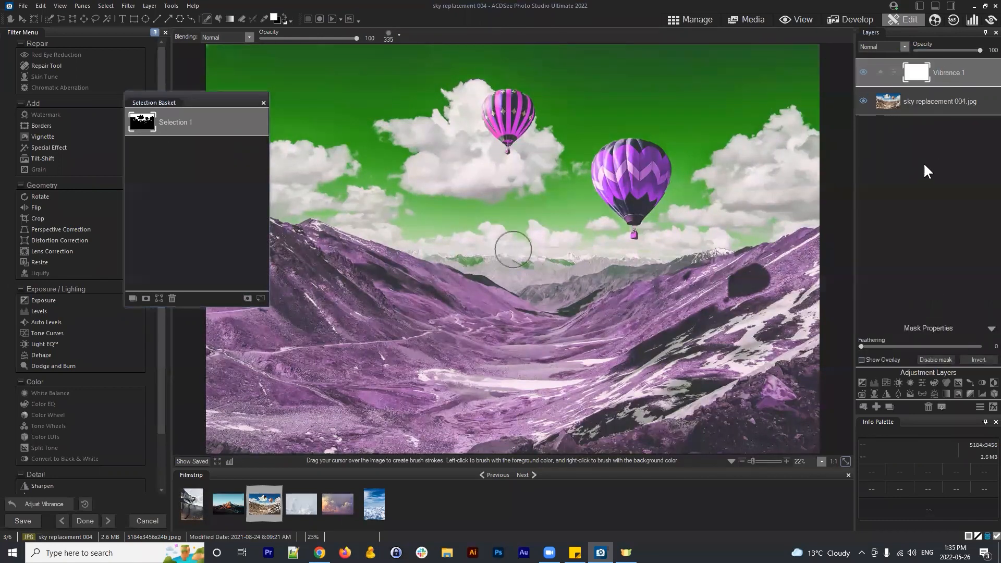
left_click(146, 122)
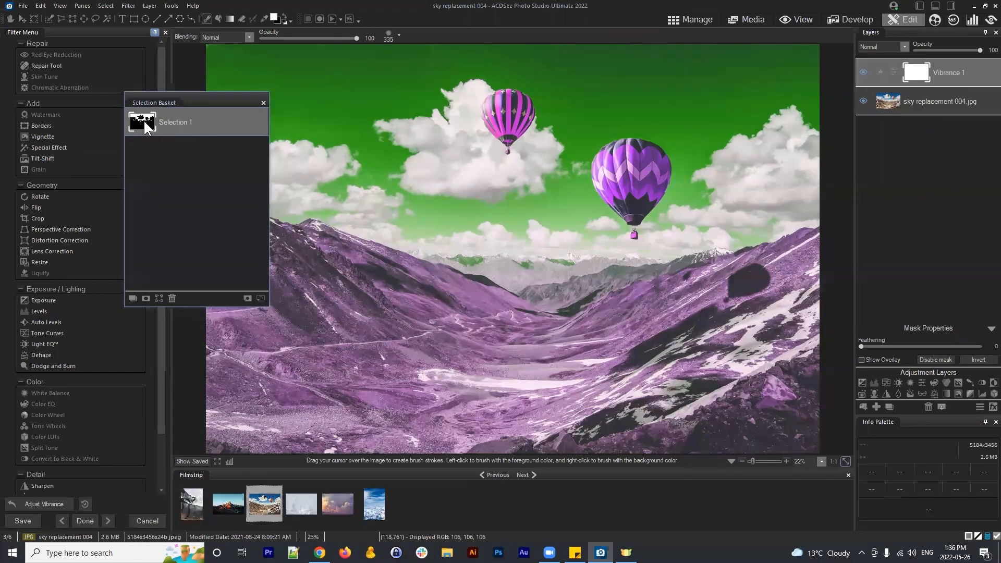
left_click(145, 298)
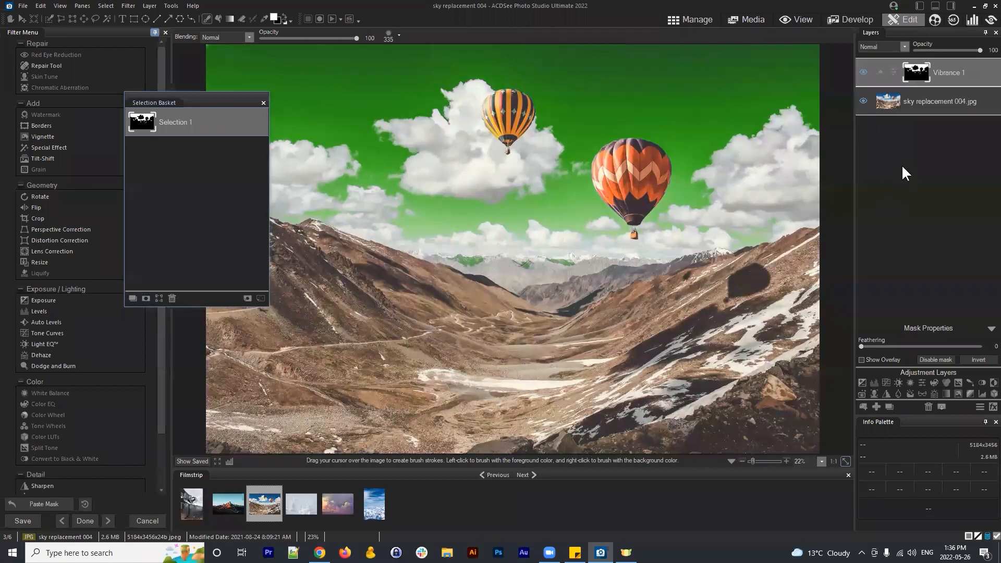
left_click_drag(191, 97, 118, 72)
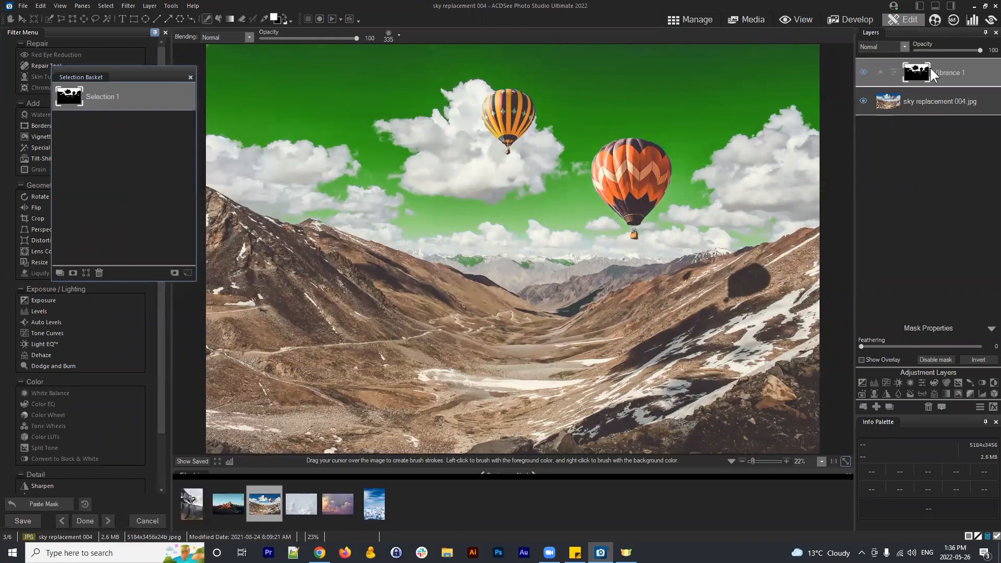
- Set the Hue of the masked Vibrance 1 adjustment to 11 for a teal sky
left_click(893, 73)
left_click(947, 347)
left_click_drag(947, 347, 922, 346)
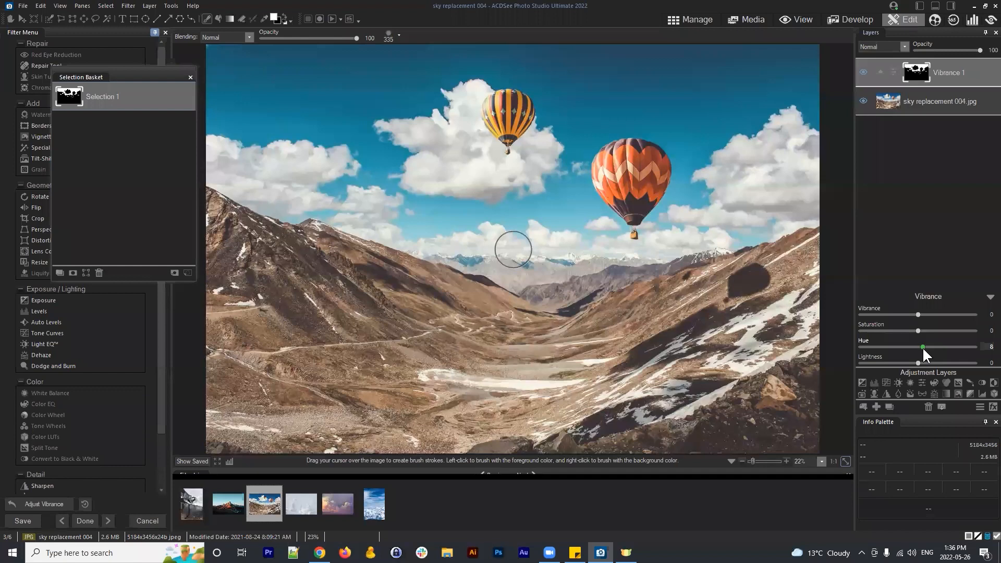
left_click(924, 346)
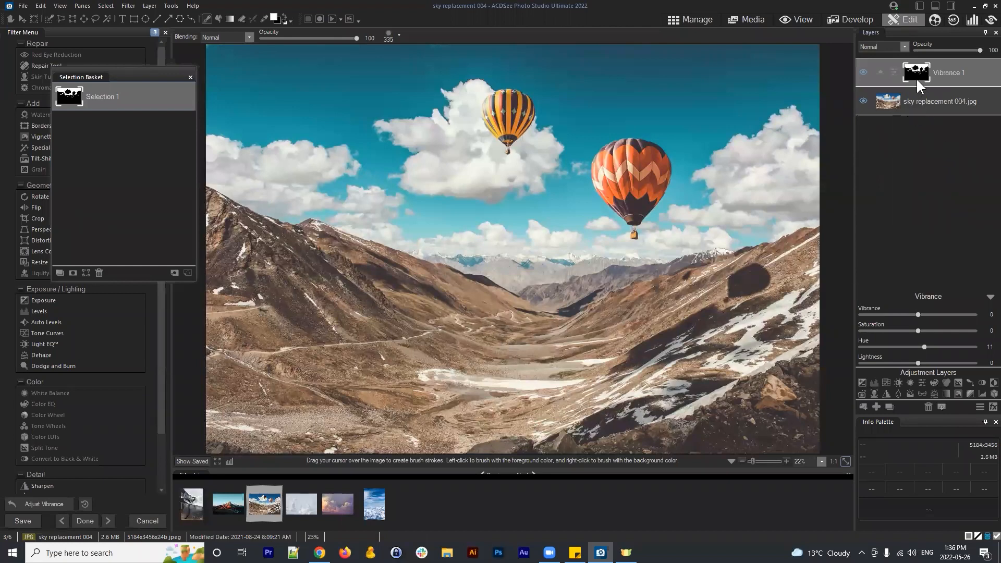
- Make the sky replacement 004.jpg balloon photo the active layer instead of the Vibrance 1 adjustment
left_click(956, 80)
left_click(951, 72)
left_click(917, 99)
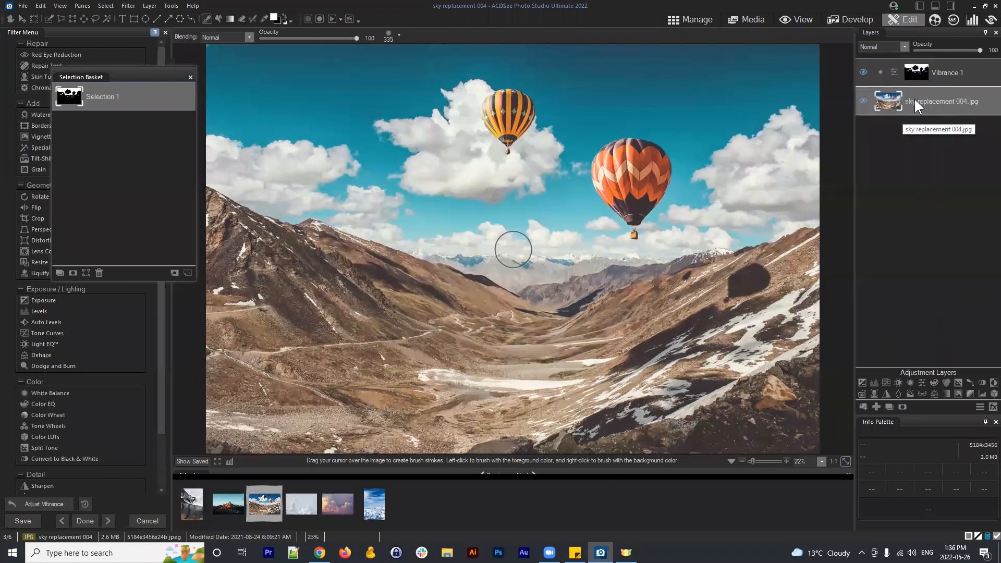
- Try to import sky replacement 006 from the Clouds folder as a layer above the balloon photo
left_click(864, 406)
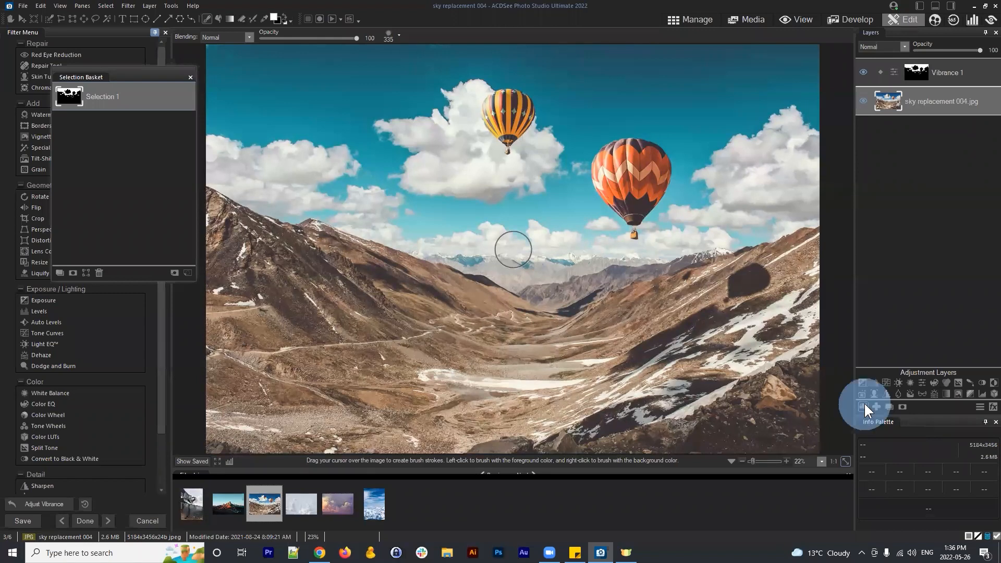
left_click_drag(638, 84, 616, 86)
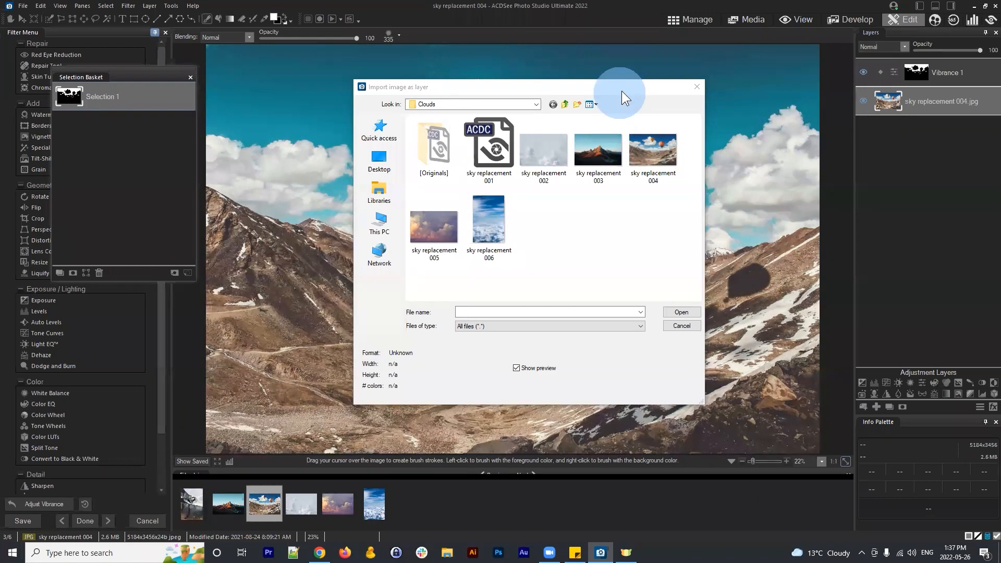
left_click_drag(622, 91, 247, 86)
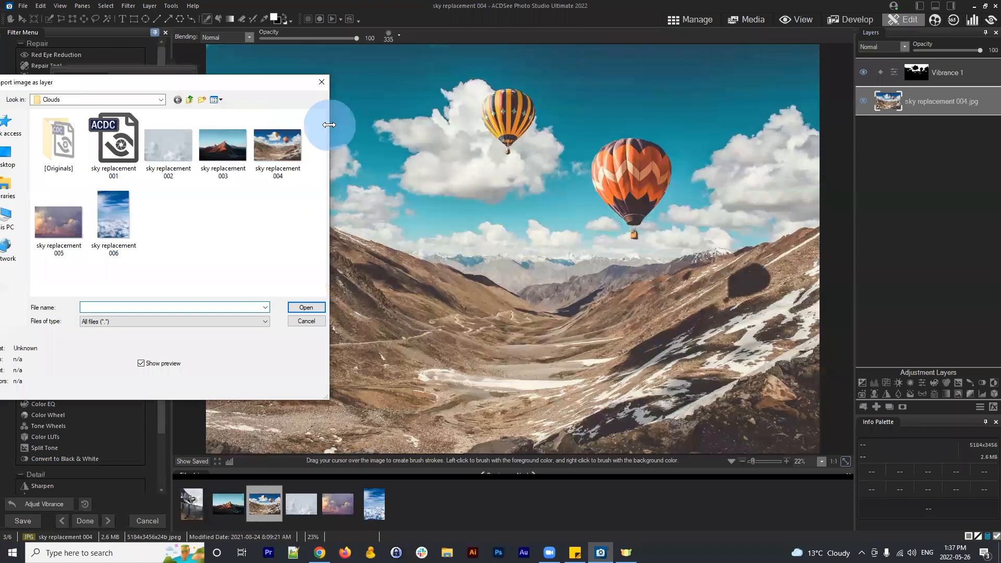
left_click_drag(329, 125, 267, 125)
left_click_drag(154, 85, 84, 108)
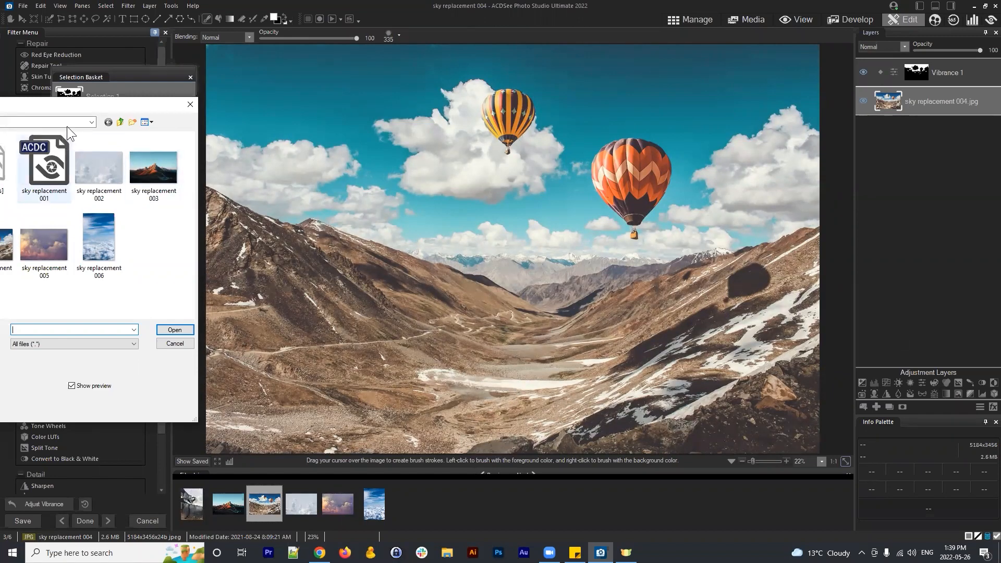
left_click_drag(106, 108, 537, 113)
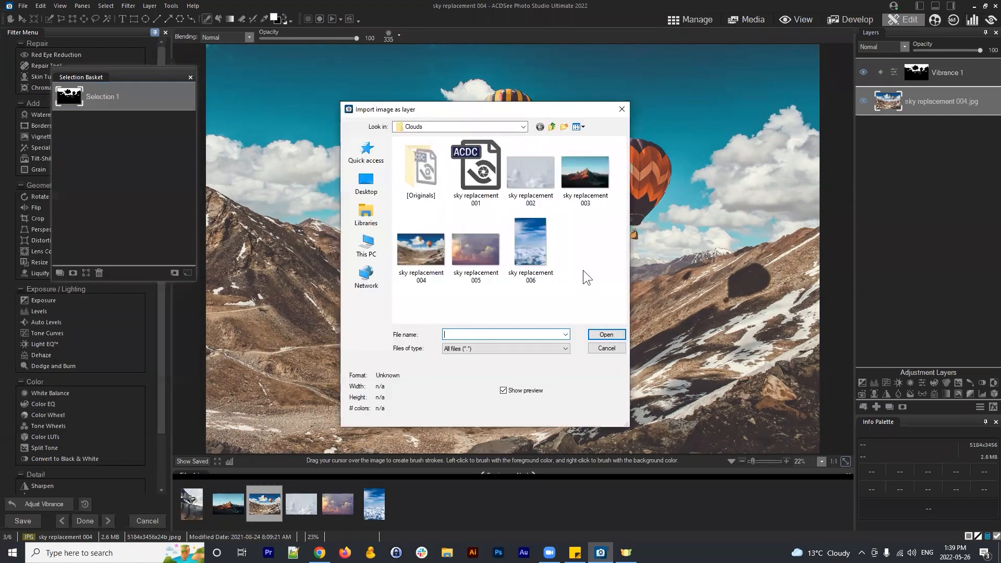
left_click(538, 237)
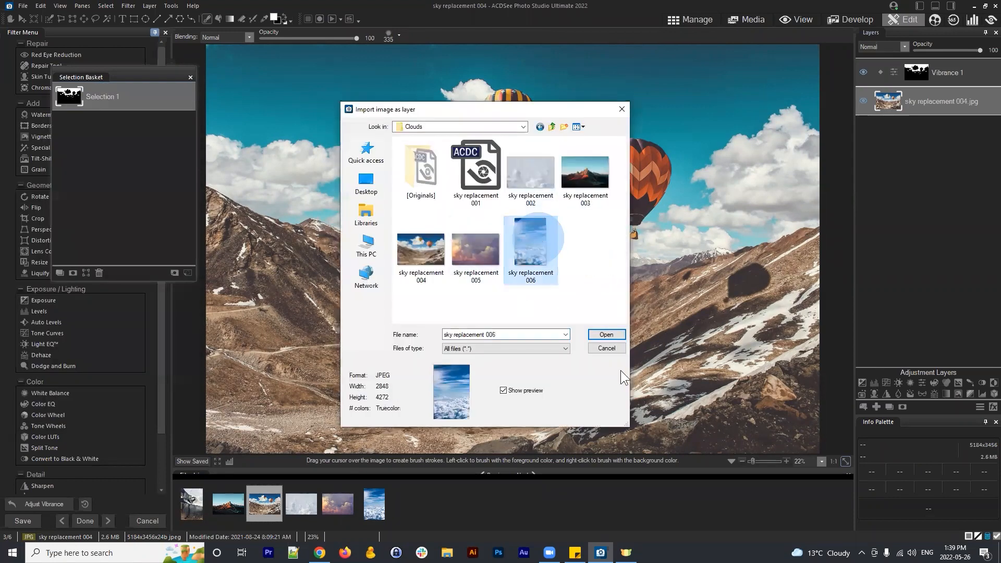
left_click(606, 336)
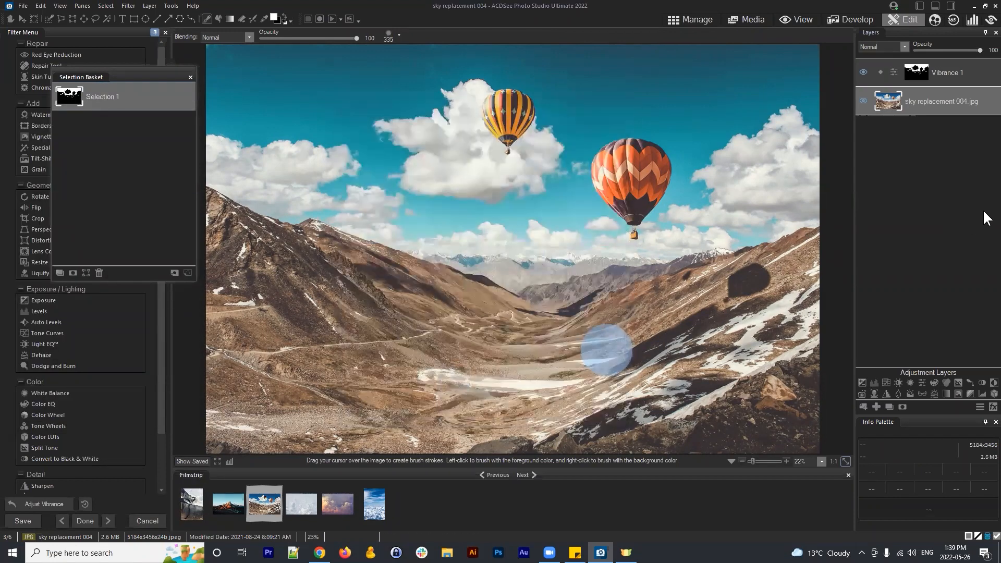
- Import sky replacement 006 as a new layer between the balloon photo and Vibrance 1
left_click(863, 407)
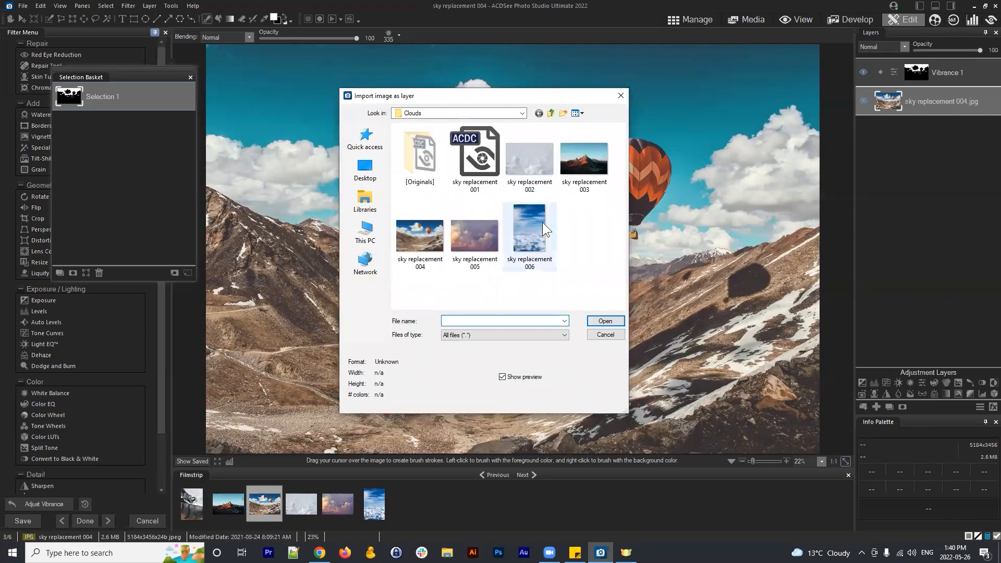
left_click(538, 225)
left_click(604, 320)
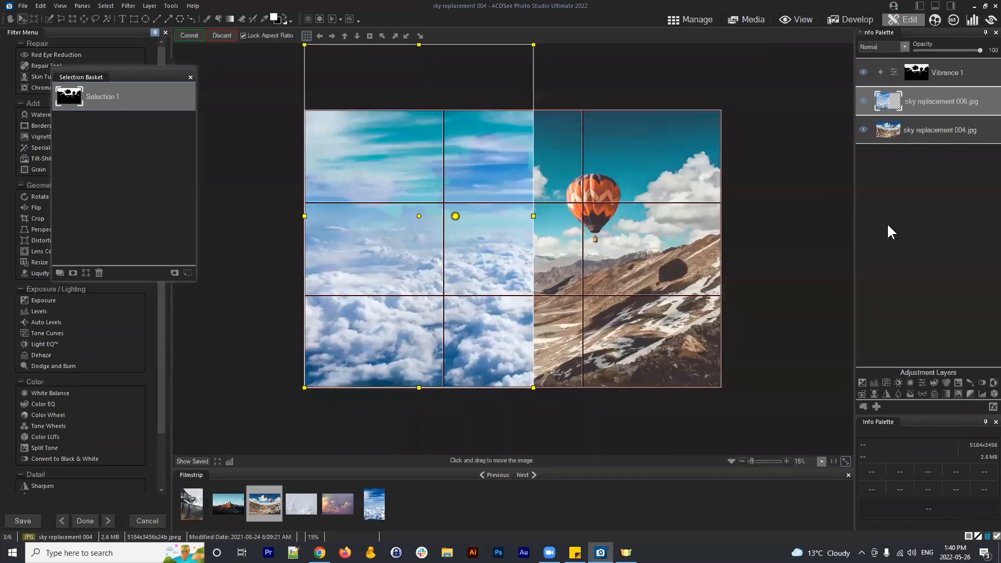
- Enlarge the imported cloud image proportionally to cover the full canvas width, shift it down to fill the frame with sky, and commit it
left_click_drag(492, 294, 493, 183)
left_click_drag(535, 277, 803, 562)
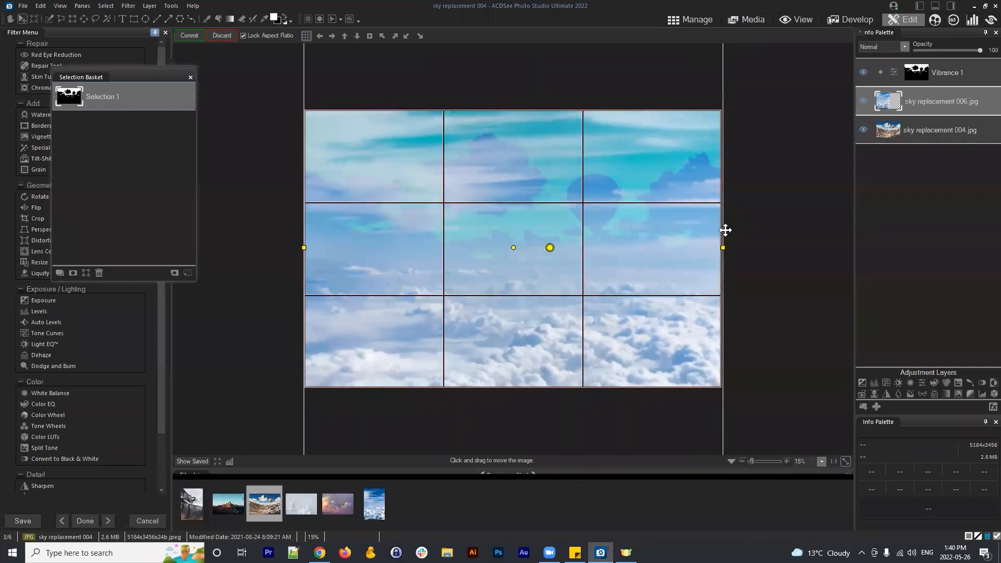
left_click_drag(303, 248, 286, 251)
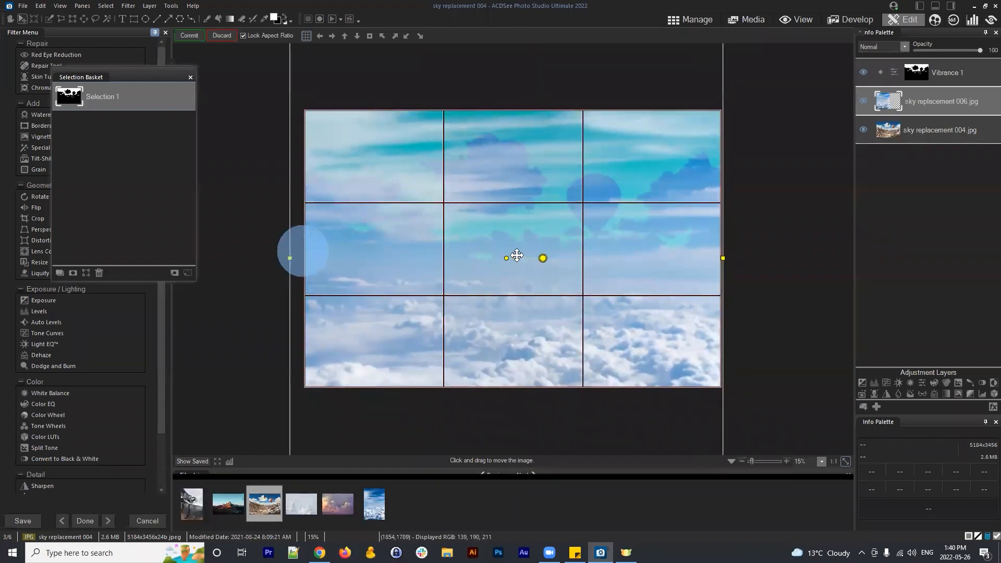
left_click_drag(515, 257, 524, 334)
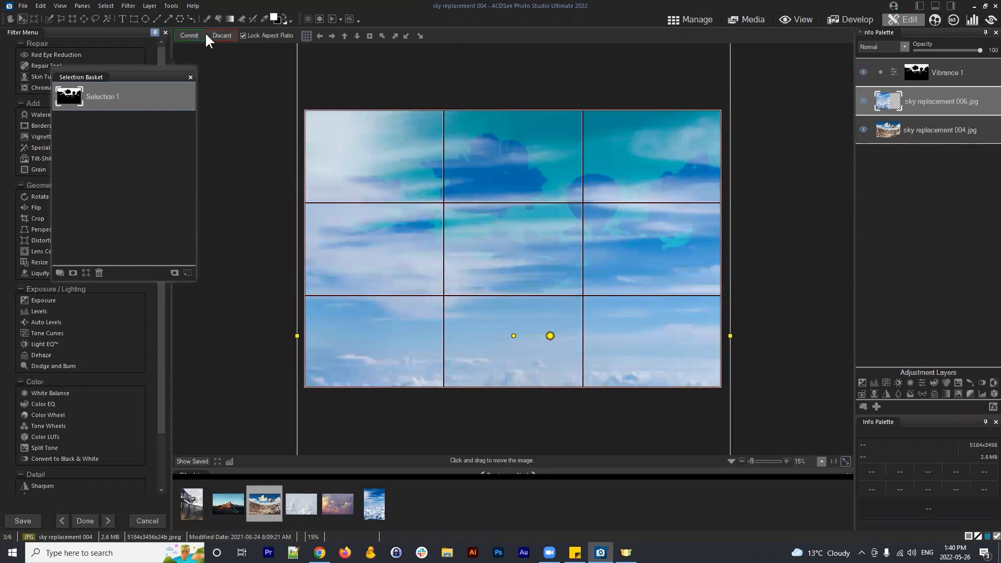
left_click(188, 34)
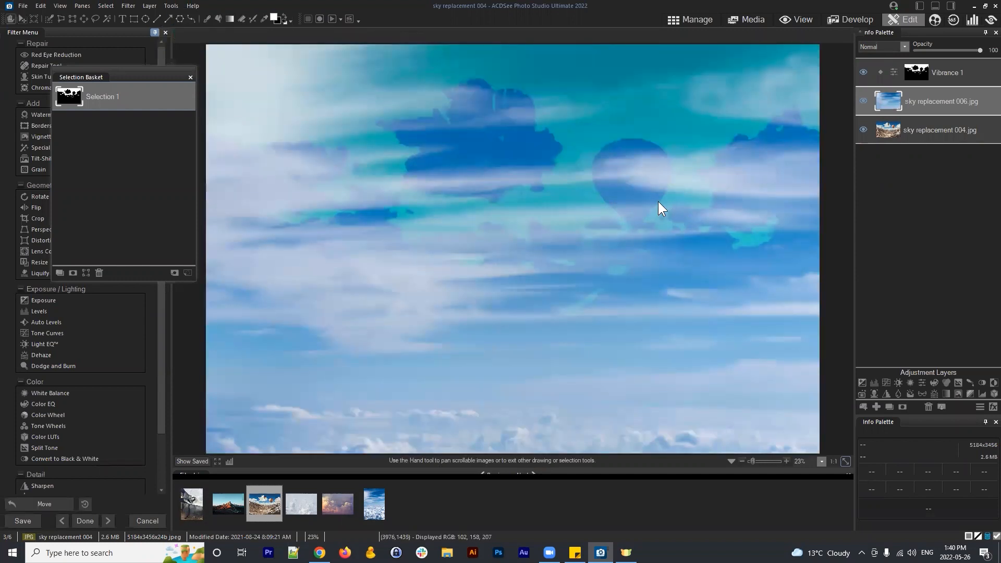
- Hide and show the sky replacement 006 and 004 layers to examine how the Vibrance 1 adjustment affects the layers beneath it
scroll(662, 192, "down", 1)
scroll(661, 192, "down", 1)
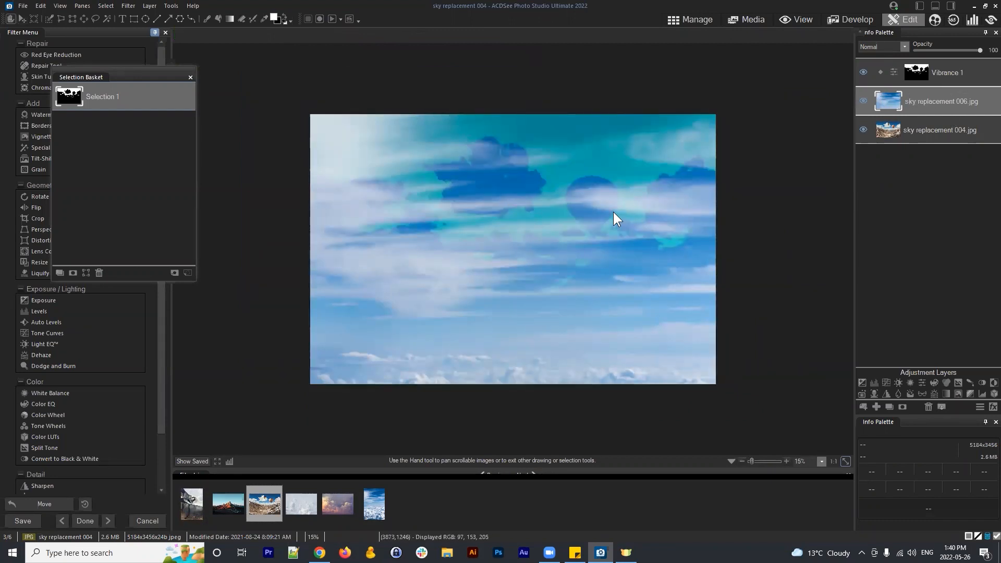
left_click(960, 75)
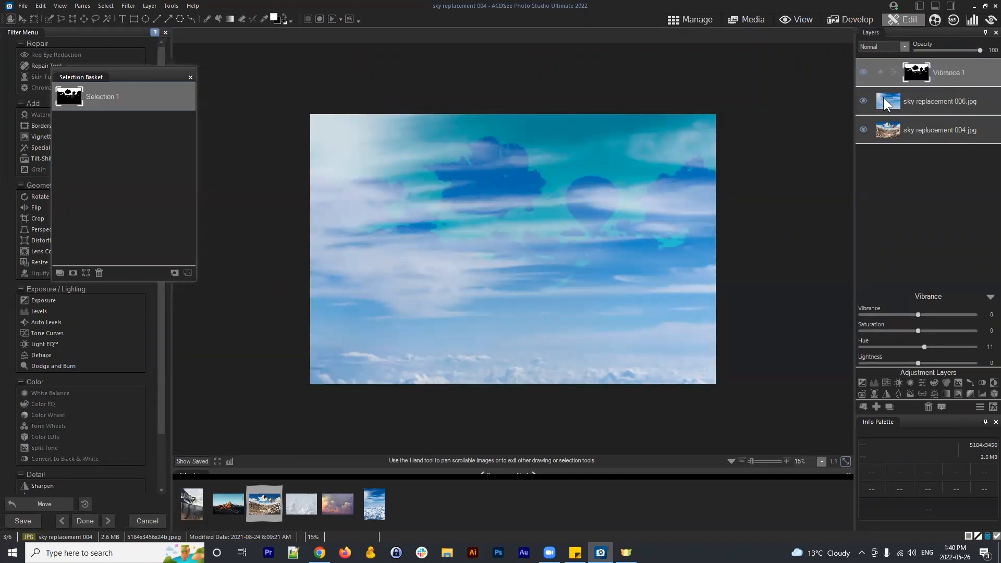
left_click(863, 101)
left_click(863, 130)
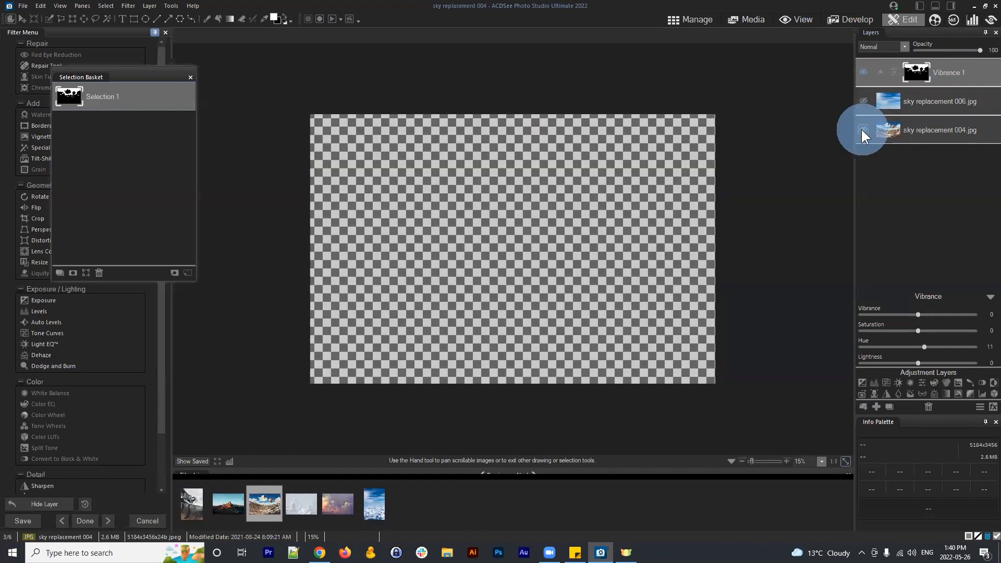
left_click(863, 129)
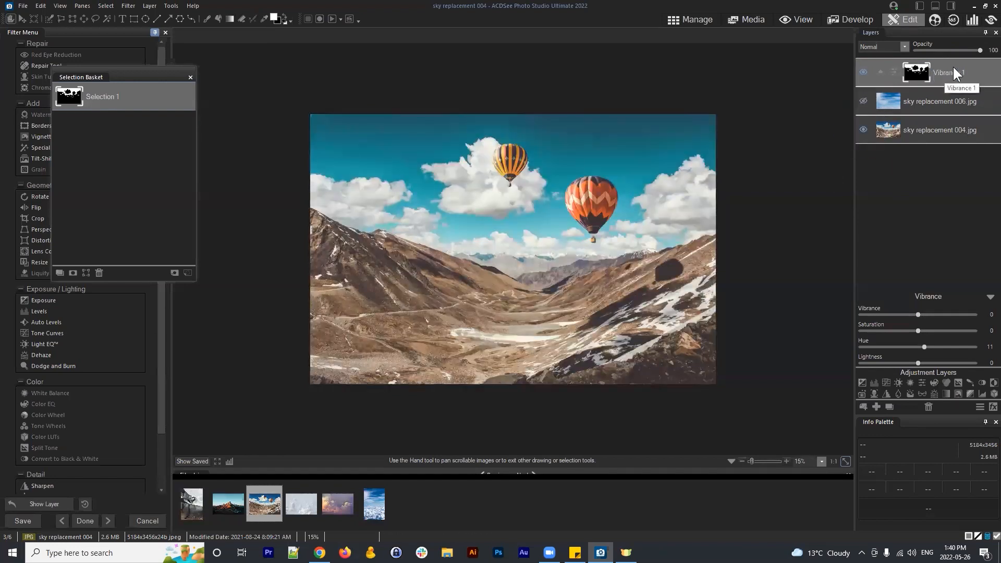
left_click(864, 101)
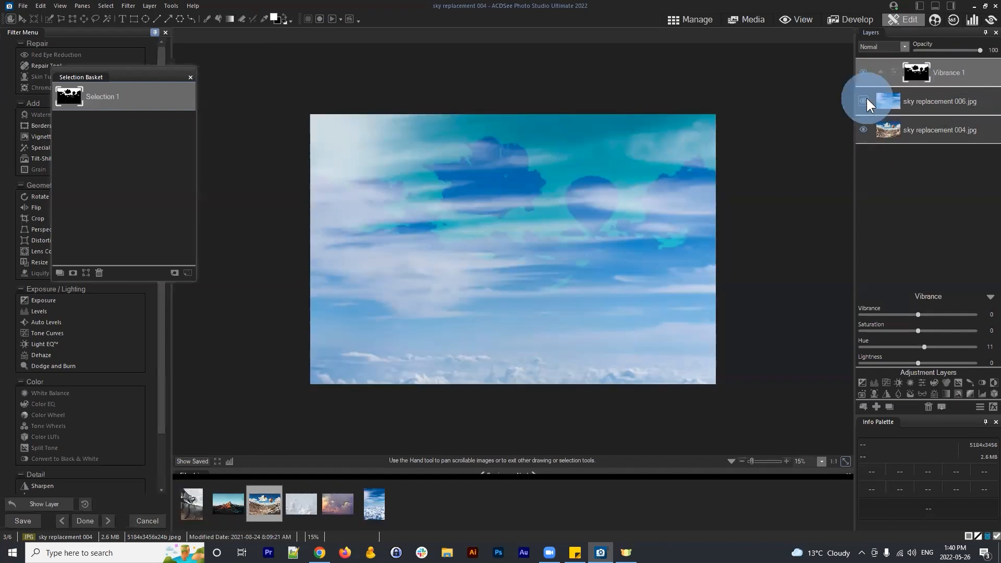
- Move the sky replacement 006 layer above Vibrance 1 to the top of the layer stack
left_click(954, 102)
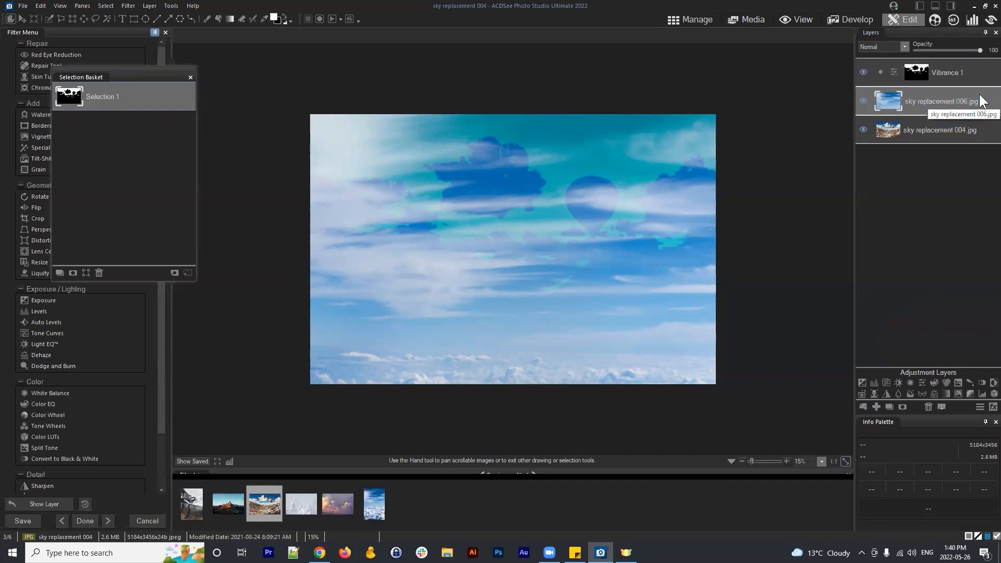
left_click_drag(942, 103, 944, 104)
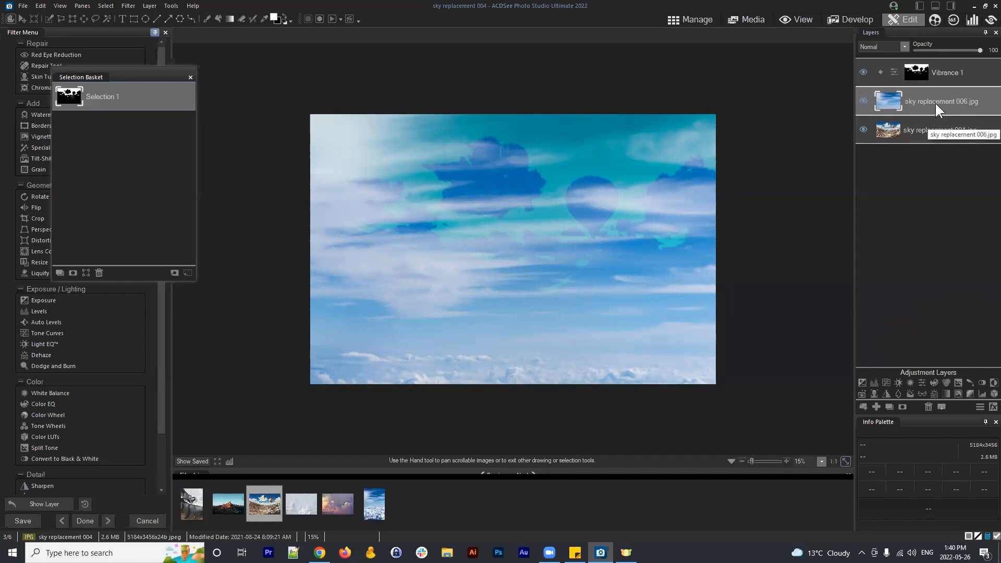
left_click_drag(934, 102, 944, 55)
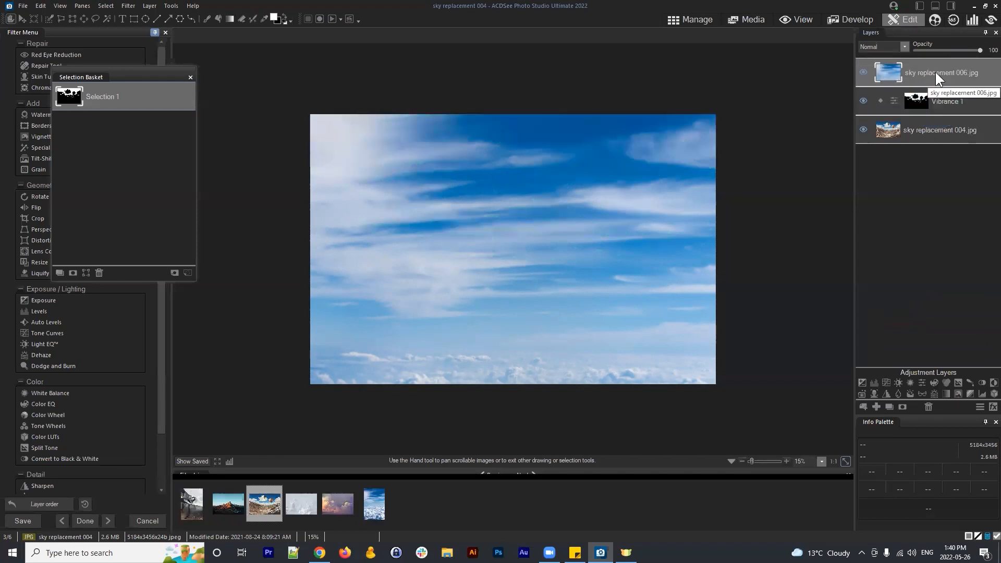
- Move the Vibrance 1 adjustment layer below the sky replacement 004 balloon photo
left_click(959, 105)
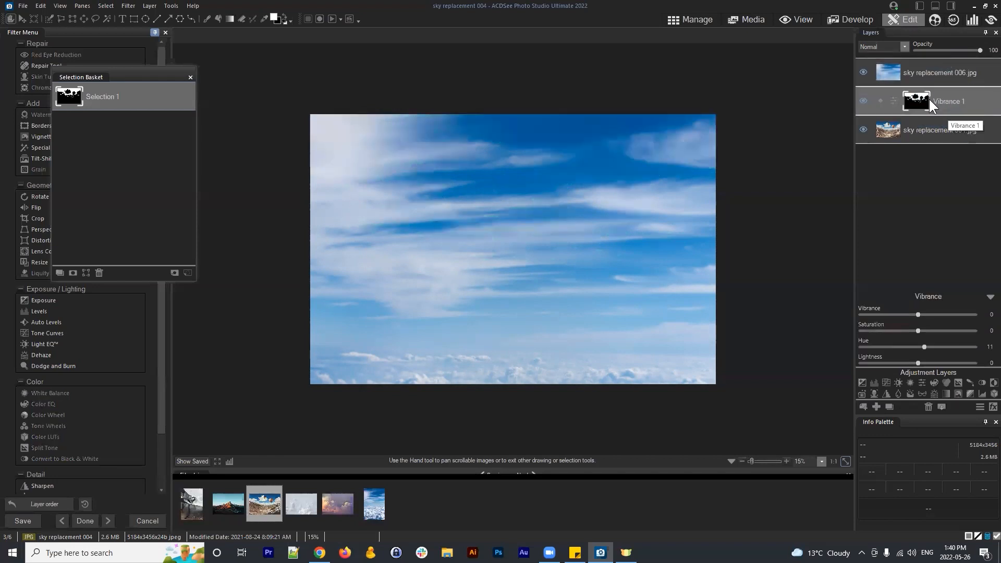
left_click(929, 64)
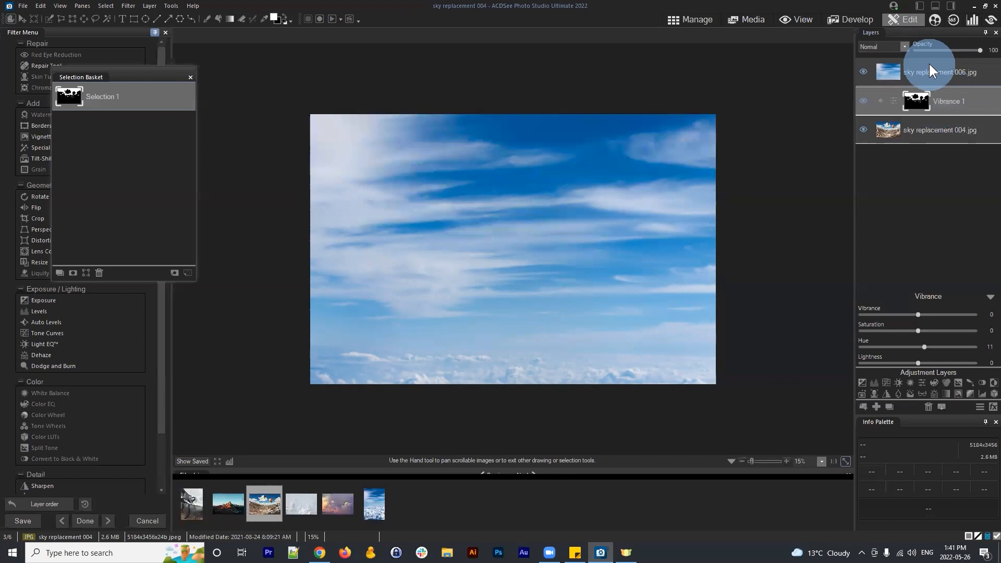
left_click(956, 98)
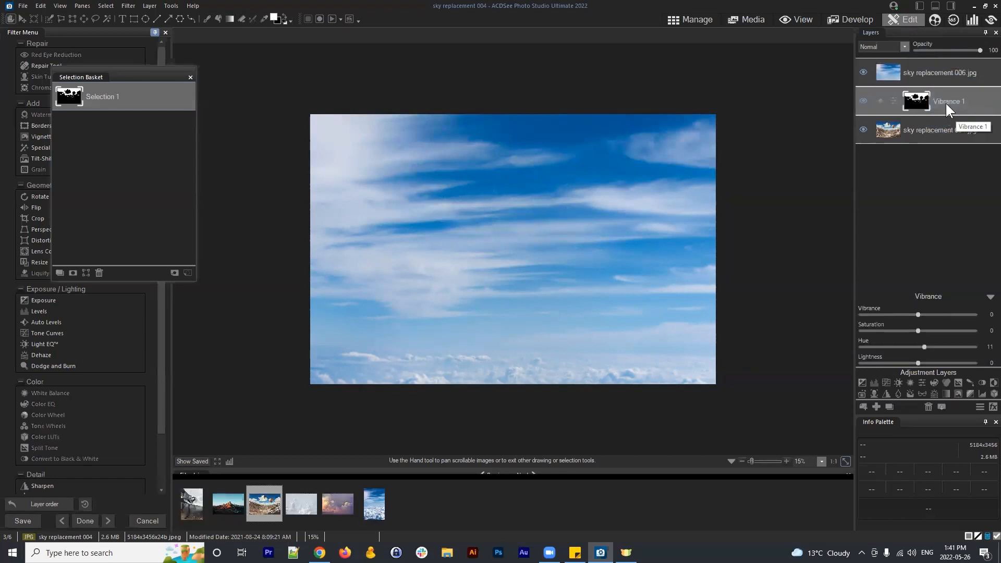
left_click_drag(949, 99, 948, 146)
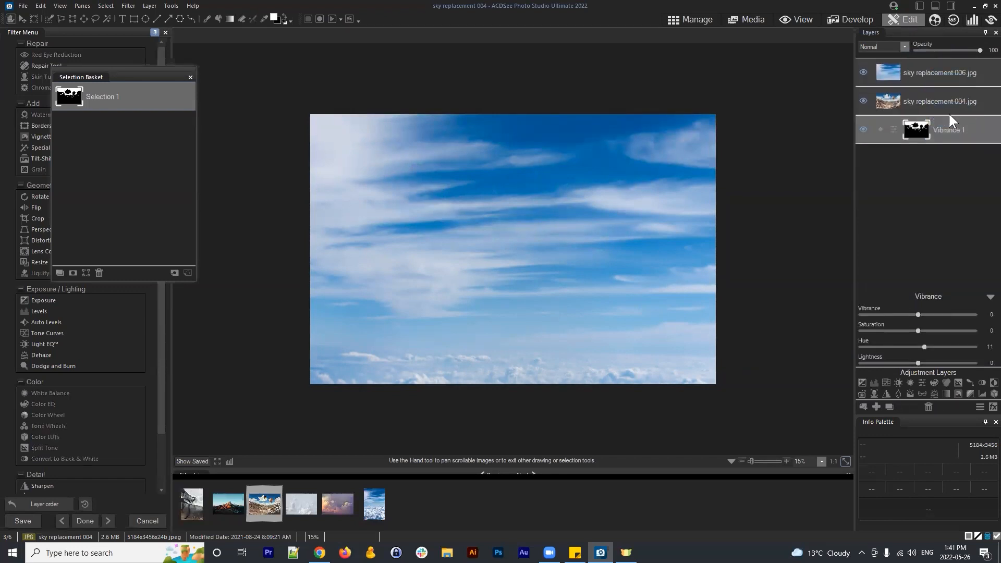
- Hide the sky replacement 006 layer to check the balloon photo with Vibrance 1 beneath it, and show the layer again
left_click(943, 75)
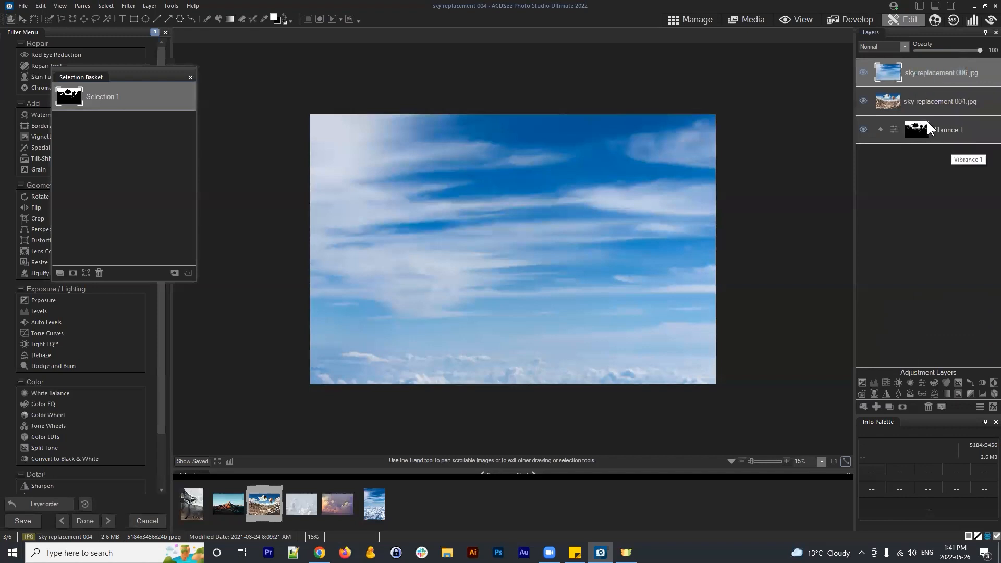
left_click(864, 72)
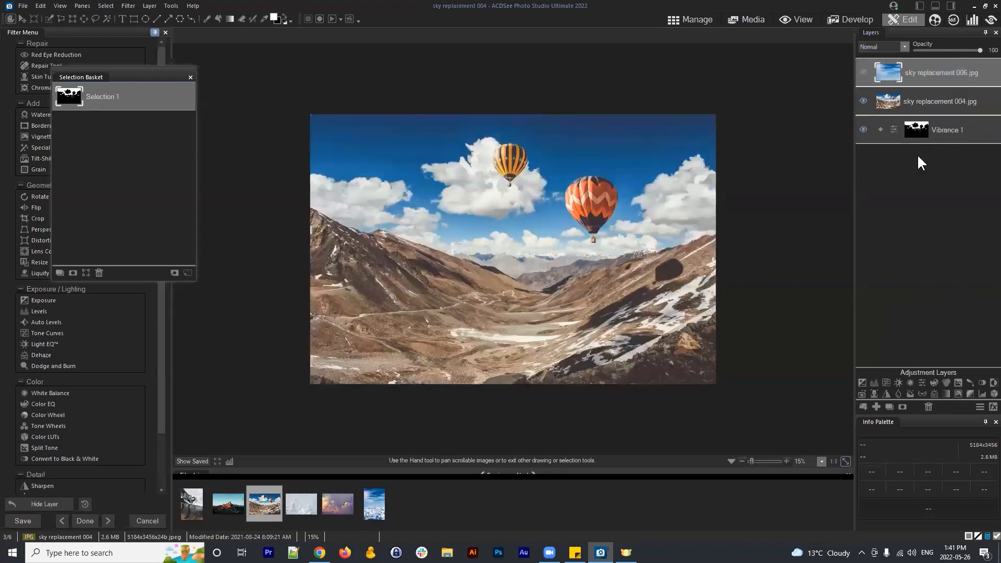
left_click(952, 129)
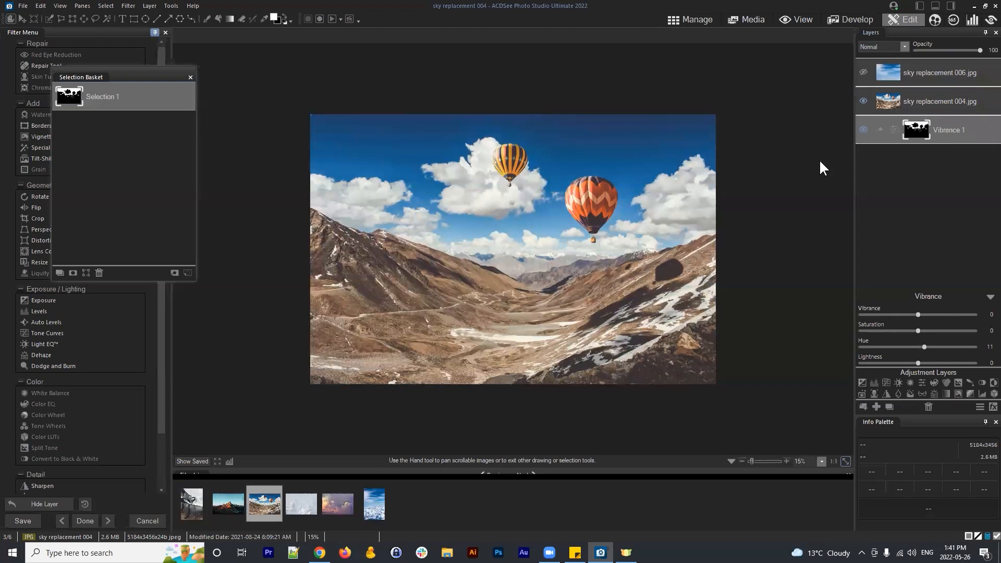
left_click(862, 70)
- Load Selection 1 from the Selection Basket as the active selection on the sky replacement 006 layer
left_click(955, 74)
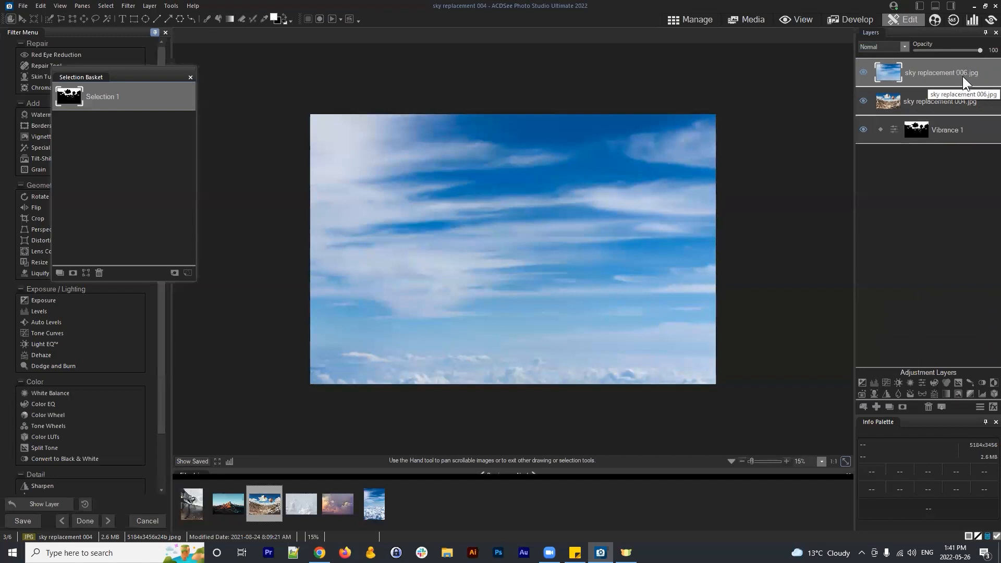
left_click_drag(113, 73, 221, 84)
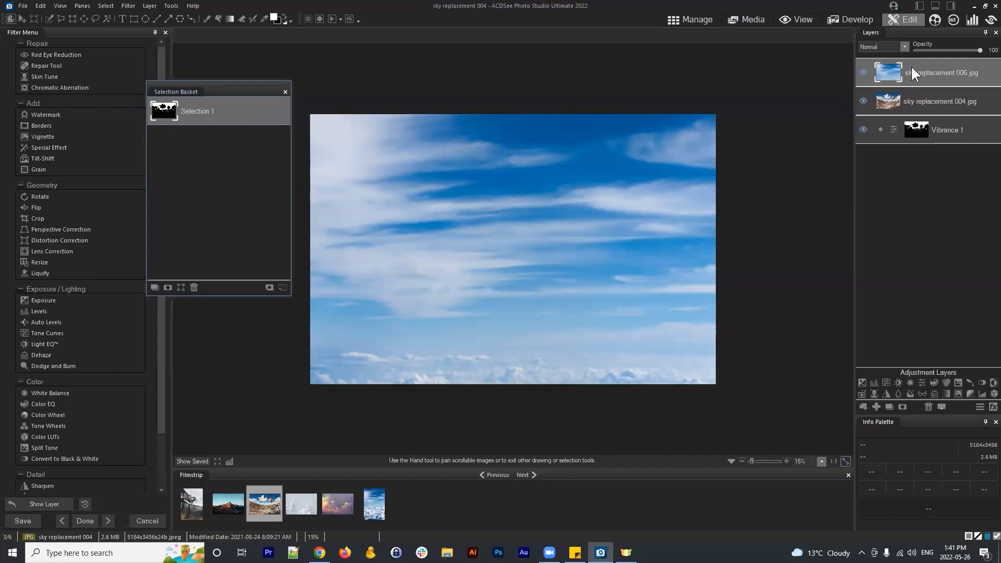
left_click(180, 287)
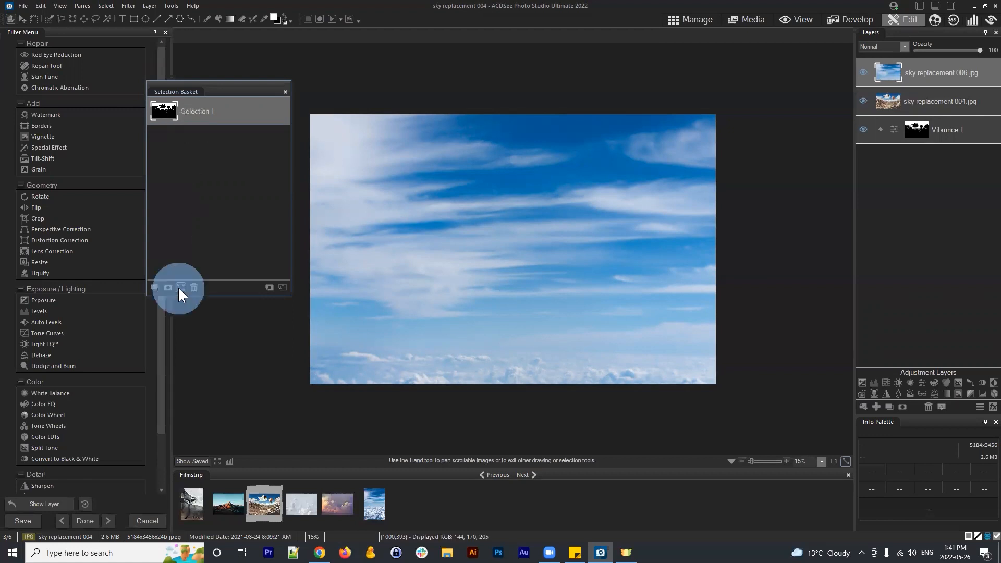
left_click_drag(218, 88, 169, 61)
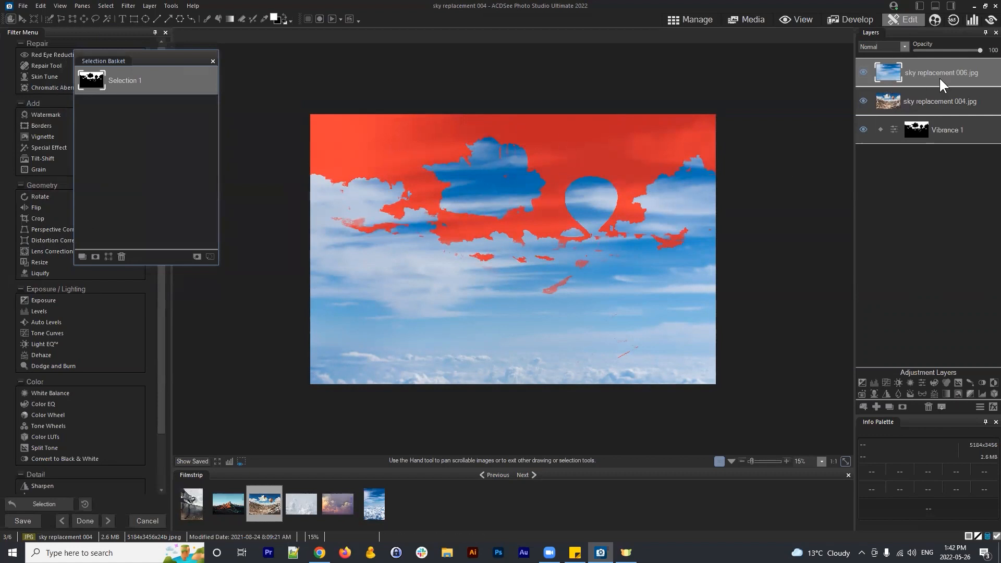
left_click_drag(942, 66, 947, 76)
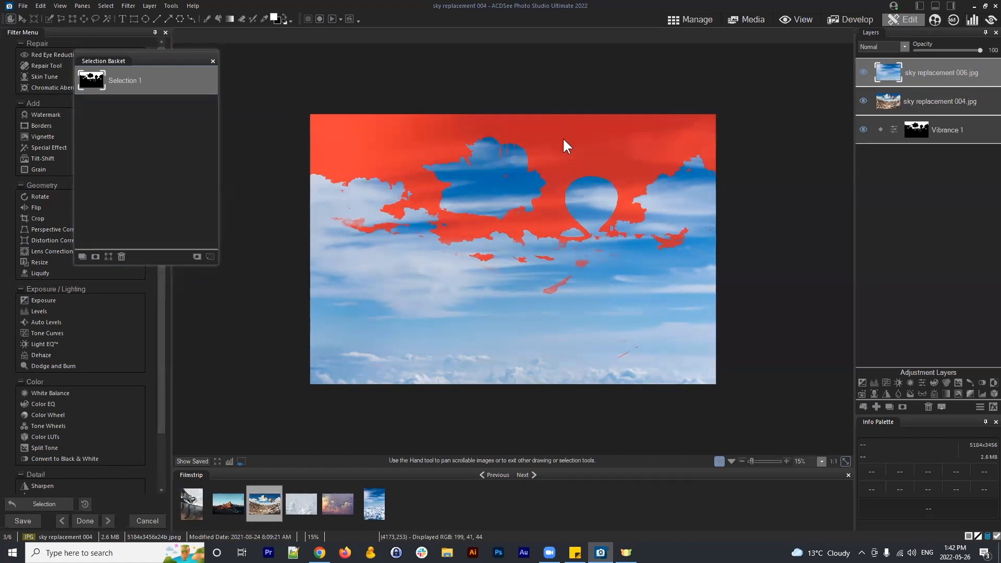
left_click(613, 140)
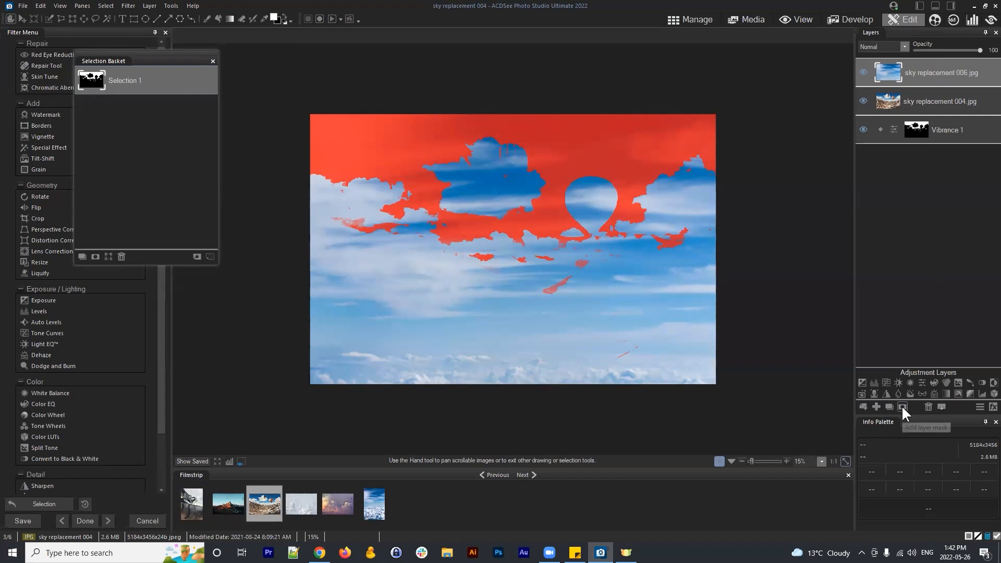
- Add a layer mask from the active selection to the sky replacement 006 layer and clear the selection
left_click(937, 72)
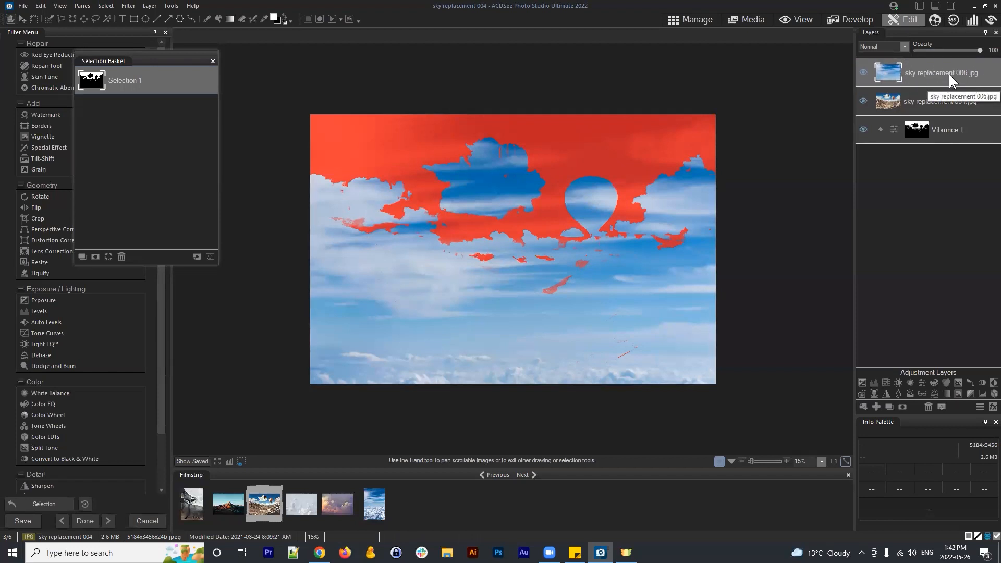
left_click(903, 406)
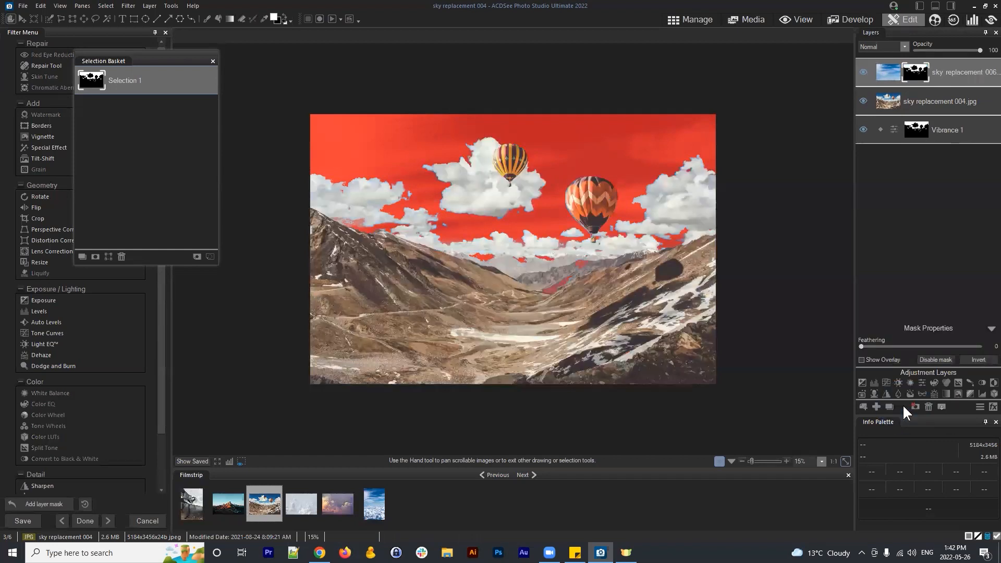
left_click(106, 6)
left_click(120, 30)
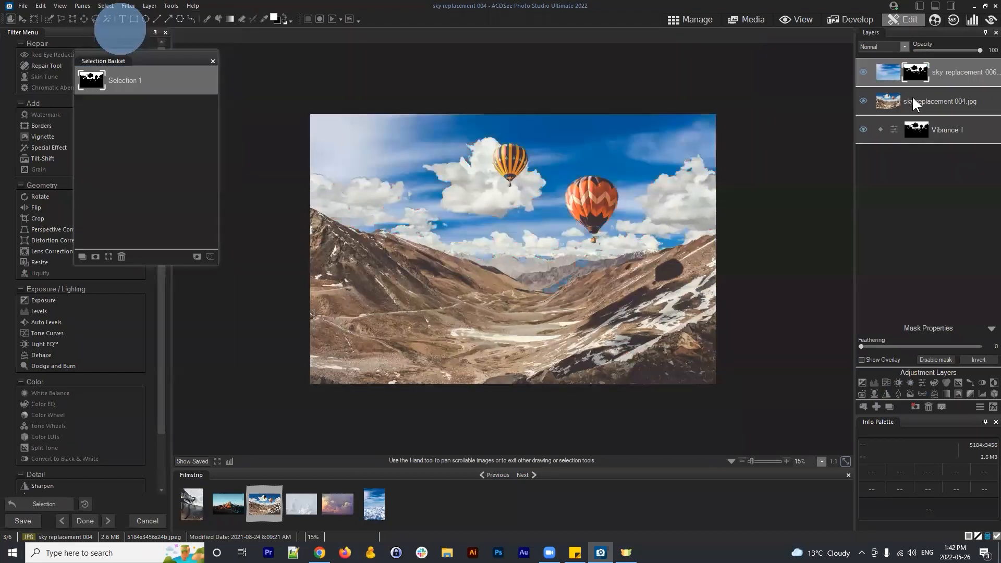
left_click_drag(152, 61, 213, 66)
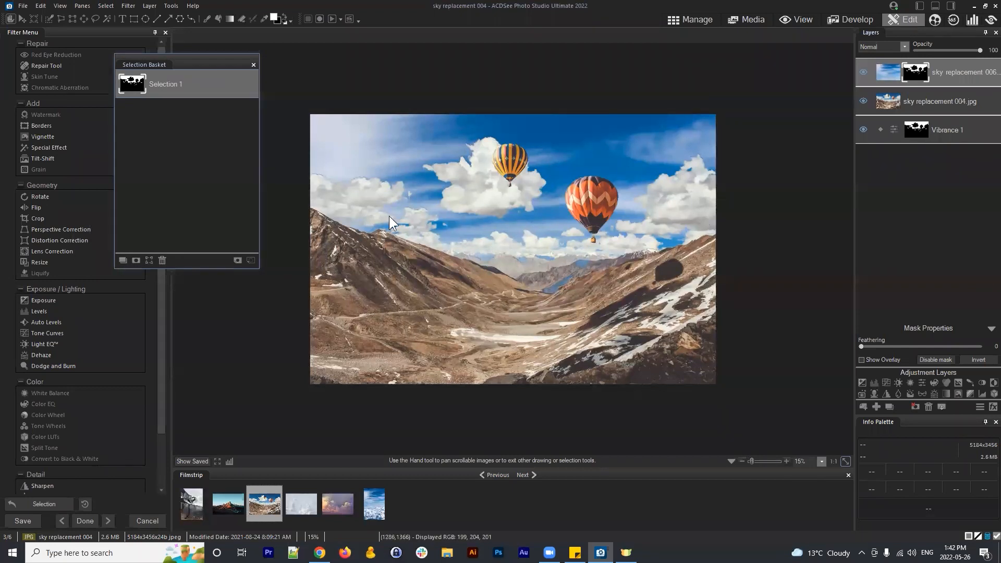
left_click_drag(962, 61, 957, 66)
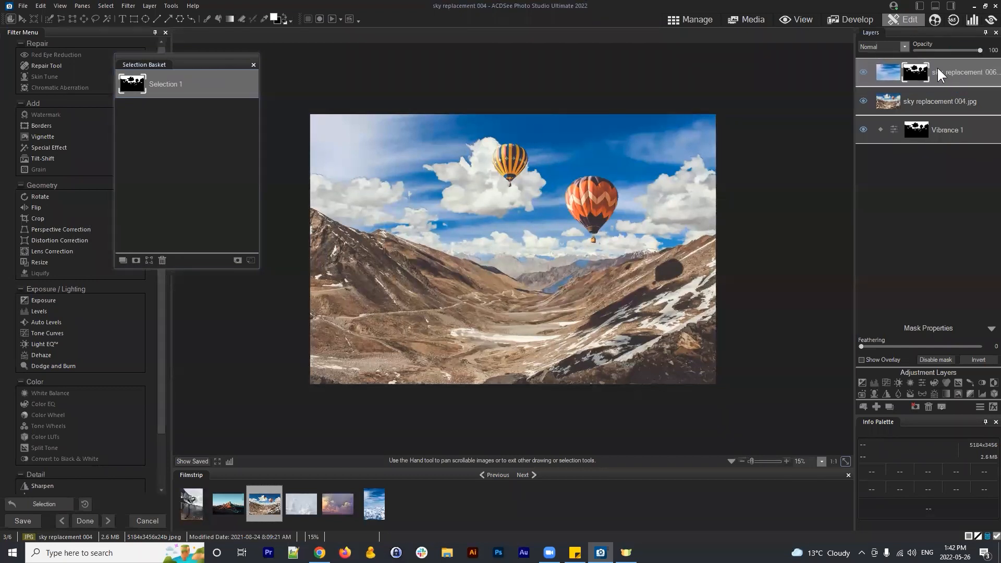
- Compare the balloon photo with the masked sky replacement 006 layer hidden and shown, examining the sky and valley up close
left_click(920, 73)
left_click_drag(951, 72, 945, 69)
scroll(633, 132, "up", 1)
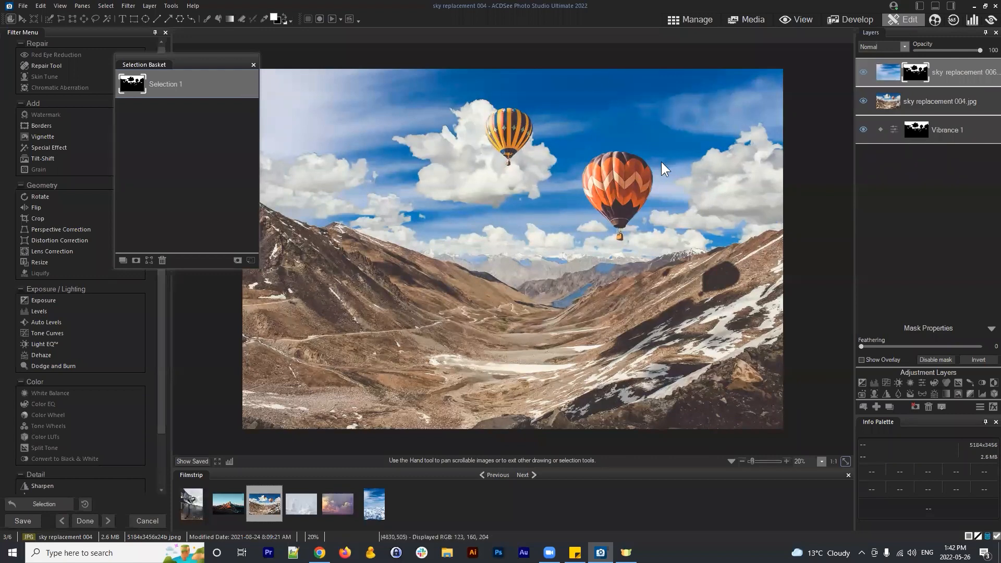
left_click(867, 69)
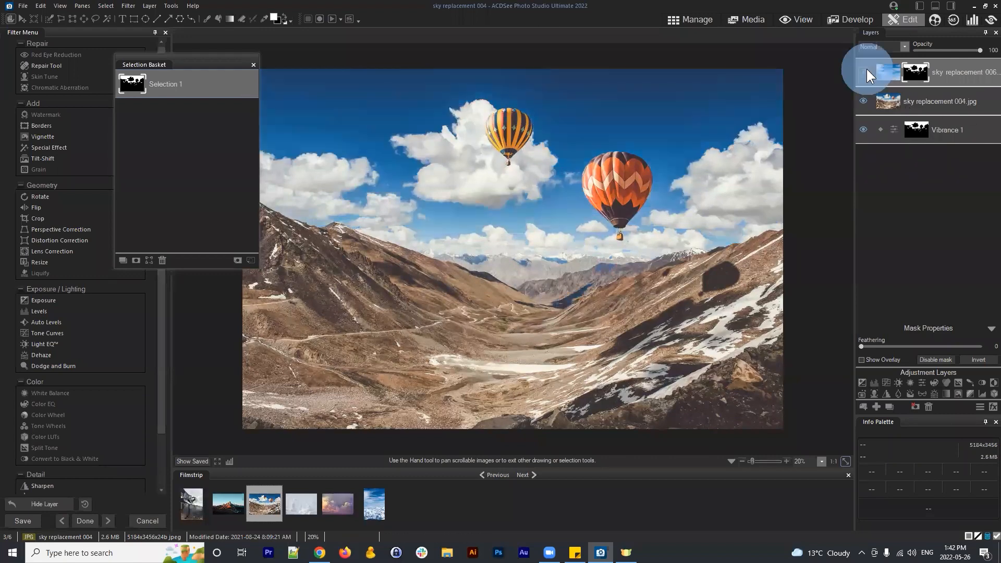
left_click(865, 69)
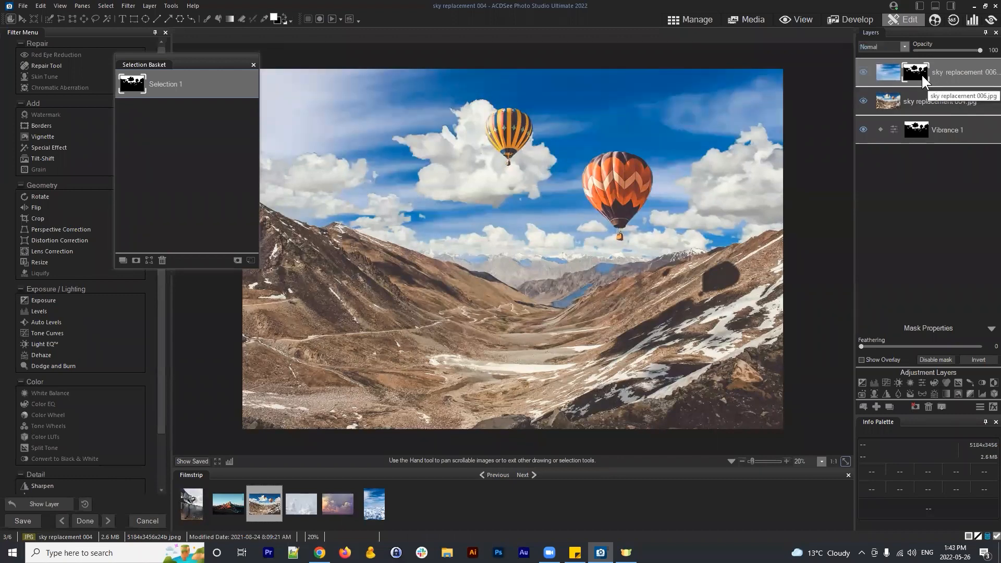
scroll(579, 271, "up", 1)
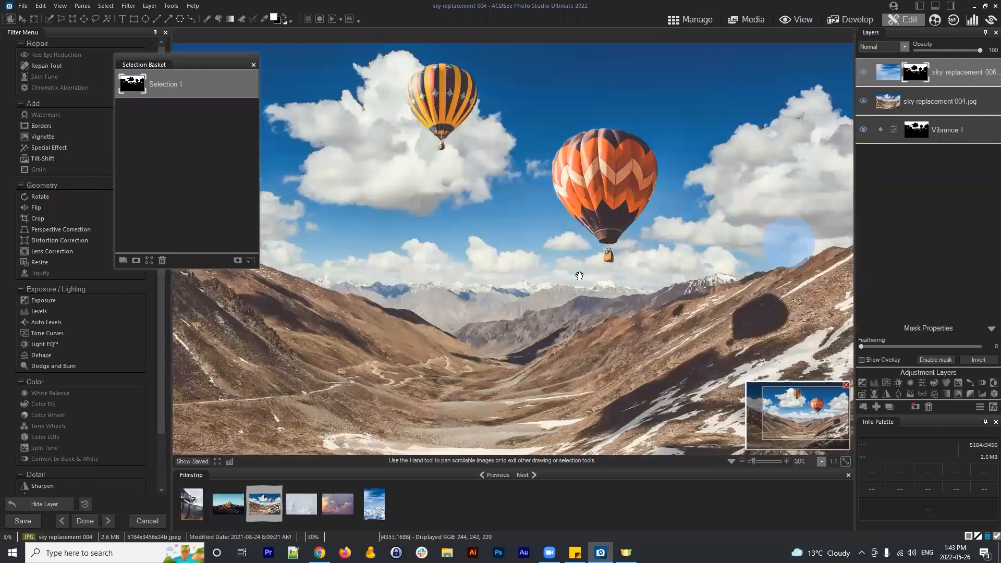
left_click_drag(580, 276, 589, 279)
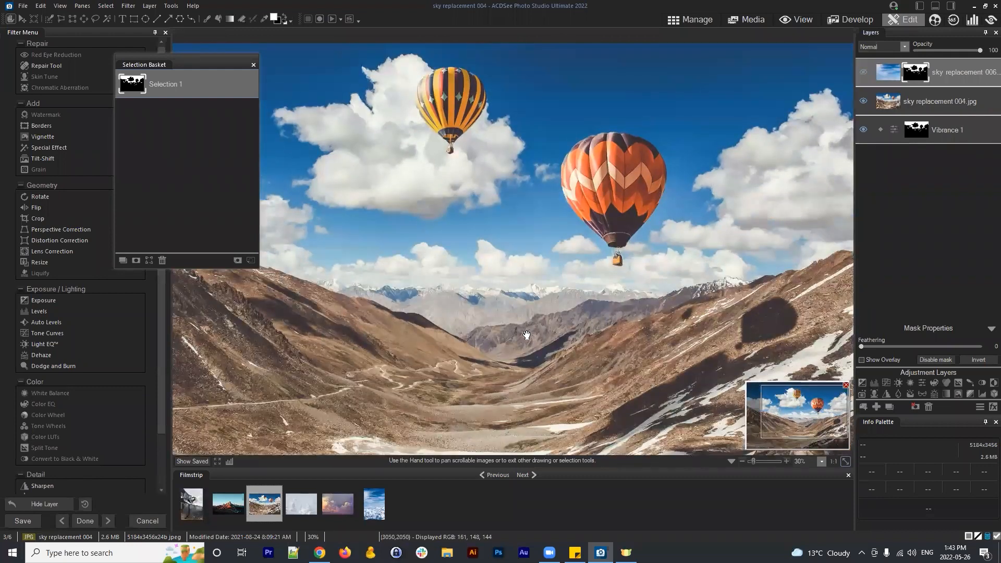
left_click_drag(582, 341, 612, 307)
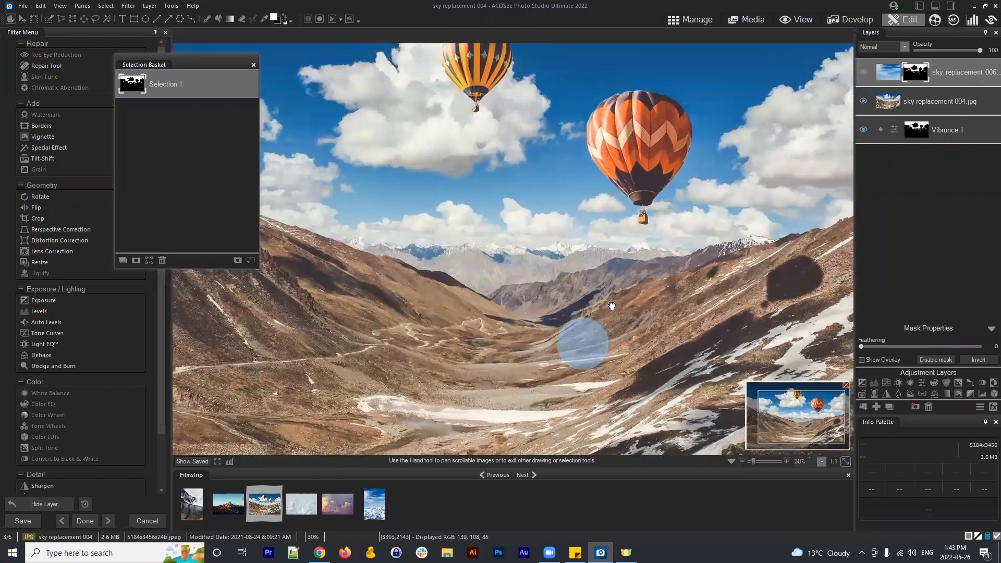
left_click(864, 72)
- Brush a white test patch on the sky layer's mask over the valley, and paint it back out with black
left_click(917, 77)
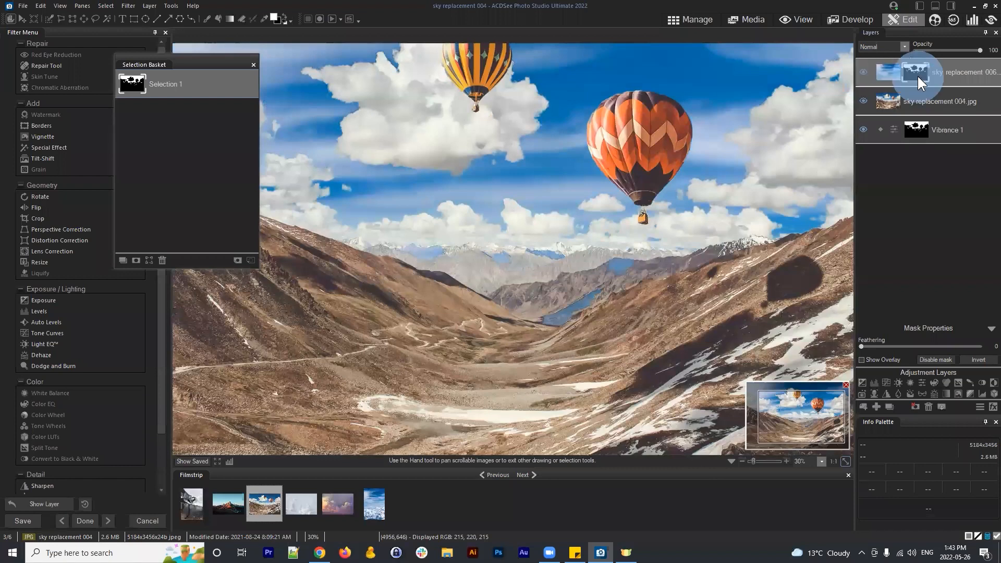
left_click(206, 19)
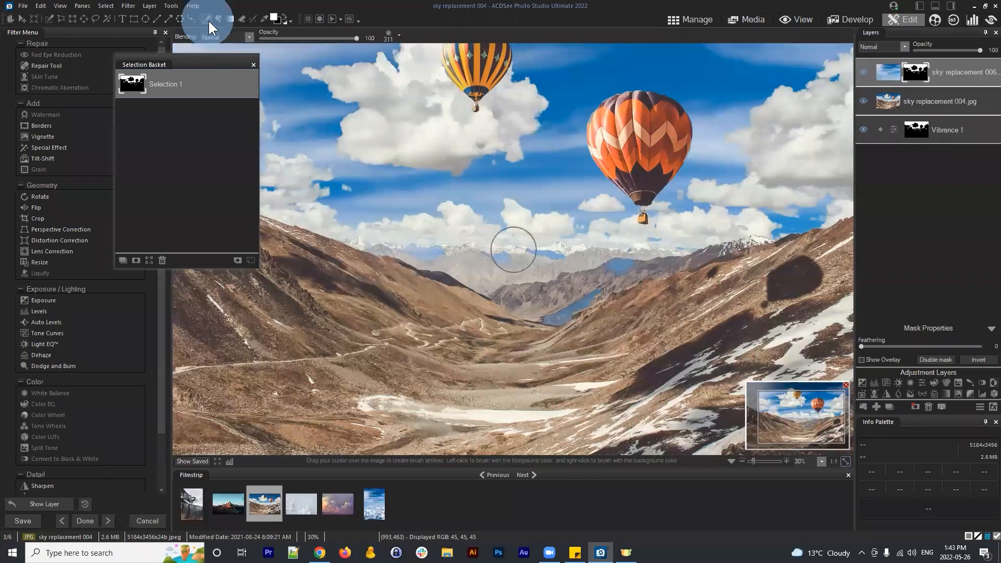
left_click_drag(208, 57, 131, 59)
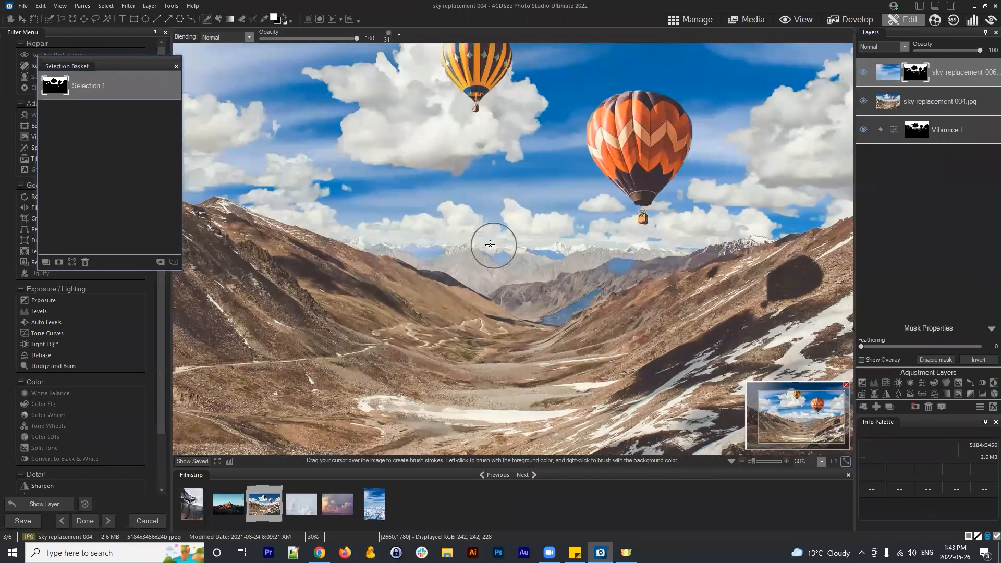
mouse_move(454, 312)
left_mouse_down()
mouse_move(469, 346)
mouse_move(543, 347)
left_mouse_up()
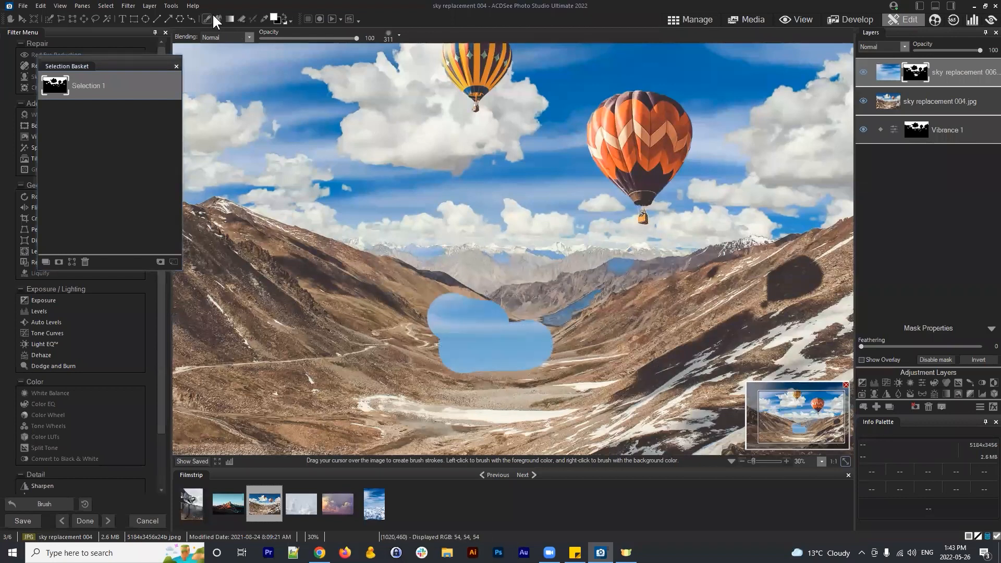
left_click(283, 14)
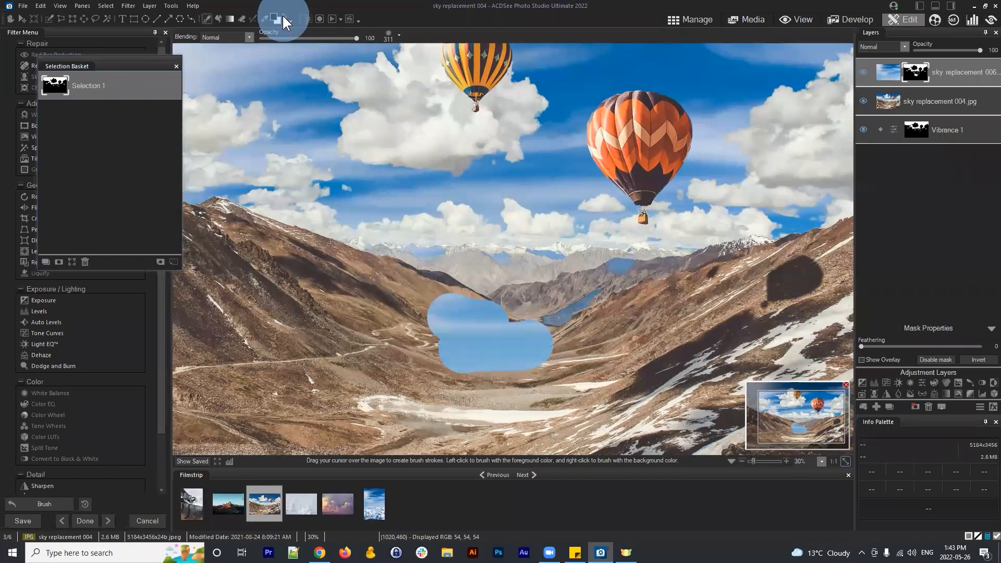
mouse_move(459, 339)
left_mouse_down()
mouse_move(571, 342)
mouse_move(490, 316)
left_mouse_up()
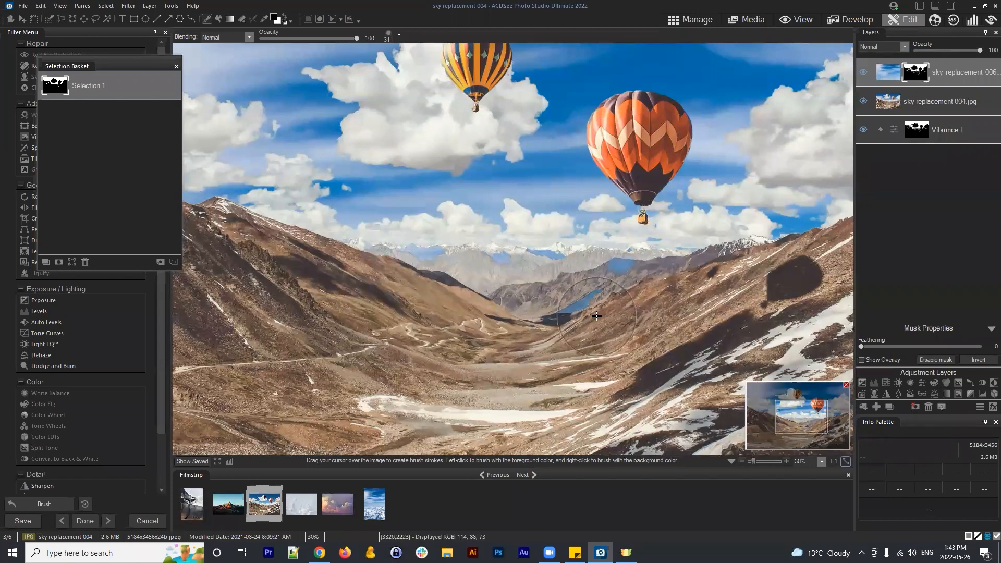
- Paint black on the mask with a size 80 brush over the blue patches on the valley lake and mountain slope
scroll(513, 250, "up", 3)
scroll(718, 386, "down", 6)
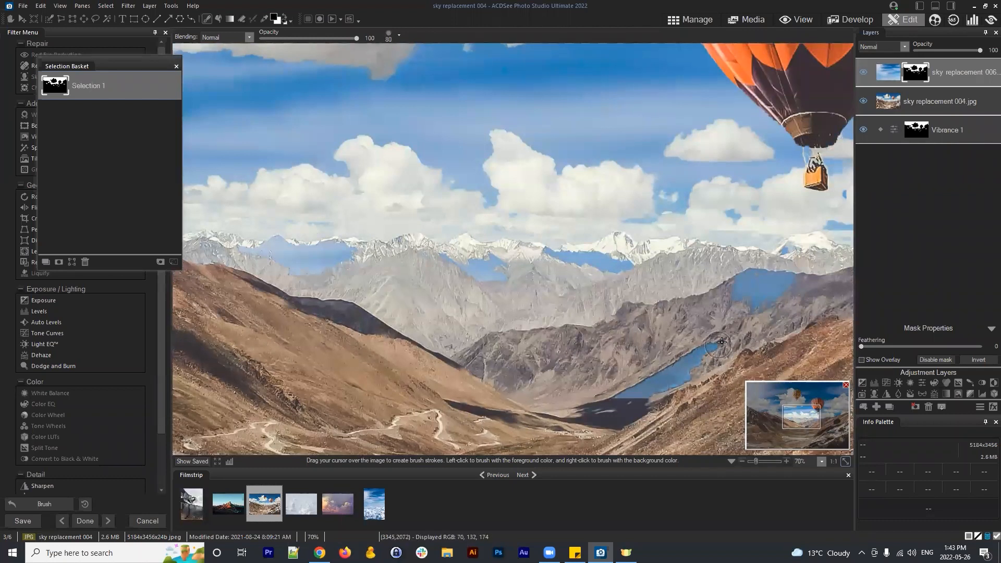
mouse_move(724, 341)
left_mouse_down()
mouse_move(603, 409)
mouse_move(697, 388)
mouse_move(738, 317)
mouse_move(746, 275)
mouse_move(757, 304)
mouse_move(788, 291)
mouse_move(767, 272)
mouse_move(795, 276)
left_mouse_up()
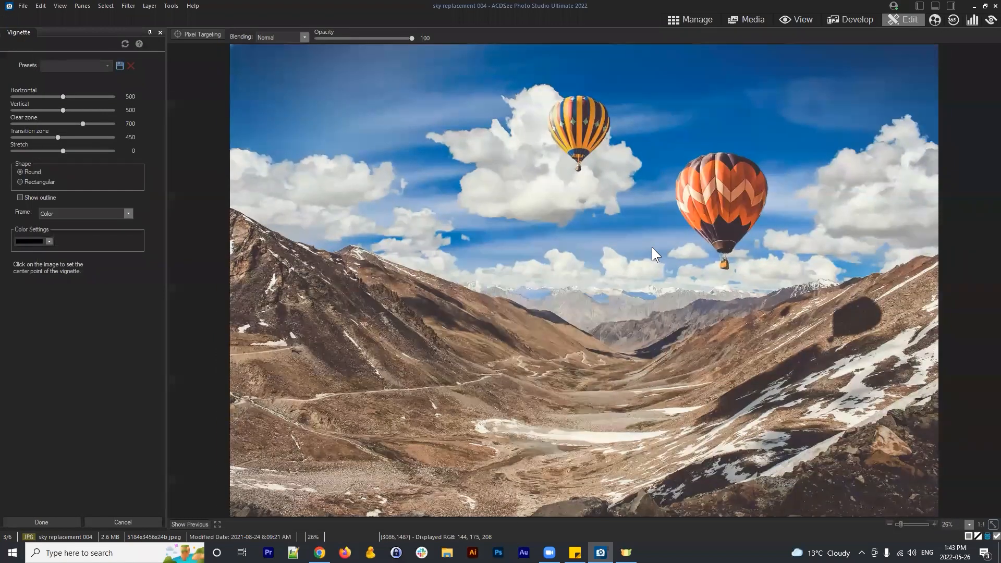
left_click(140, 523)
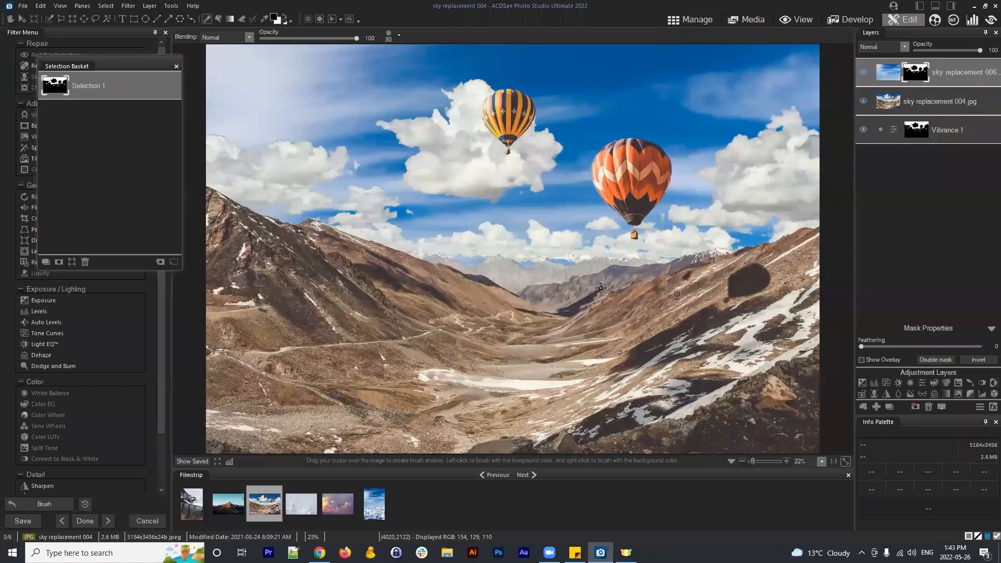
- Paint black on the mask with a size 91 brush along the distant snow-capped mountains and the ridge beneath the orange balloon
scroll(601, 288, "up", 2)
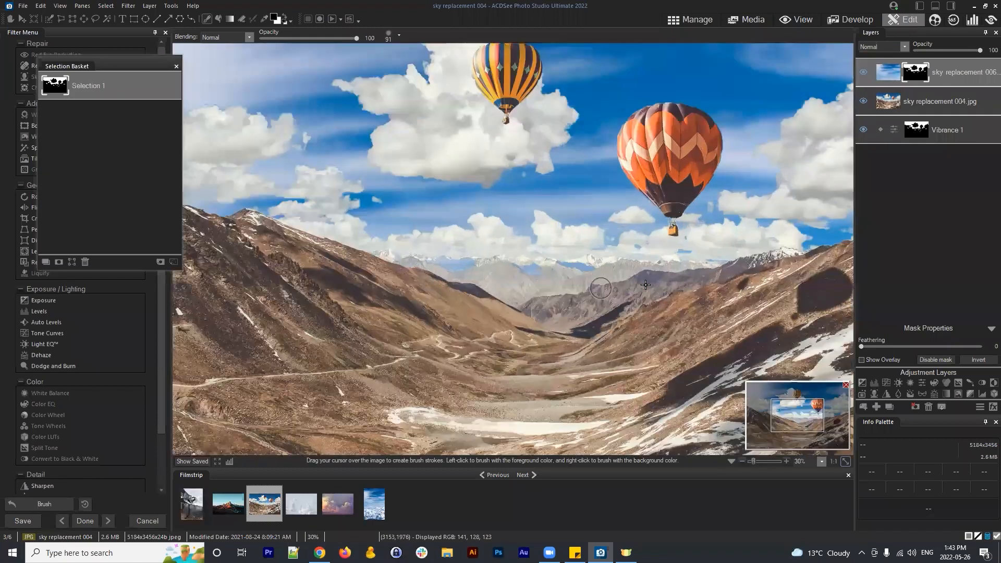
scroll(601, 288, "up", 2)
mouse_move(605, 279)
left_mouse_down()
mouse_move(562, 294)
mouse_move(500, 280)
mouse_move(515, 252)
mouse_move(557, 264)
left_mouse_up()
mouse_move(454, 268)
left_mouse_down()
mouse_move(438, 252)
mouse_move(364, 282)
mouse_move(472, 286)
left_mouse_up()
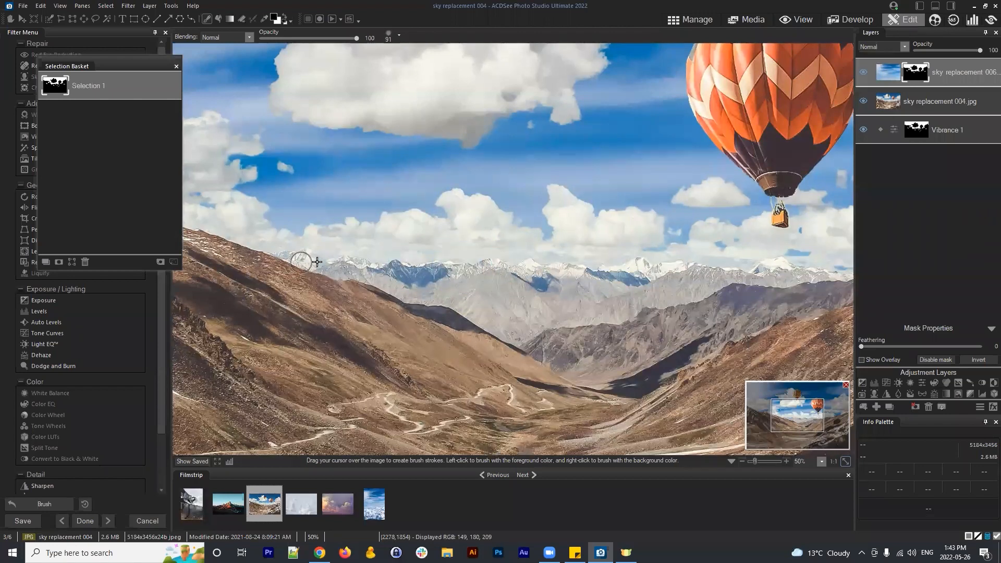
key("space")
left_click_drag(726, 321, 405, 334)
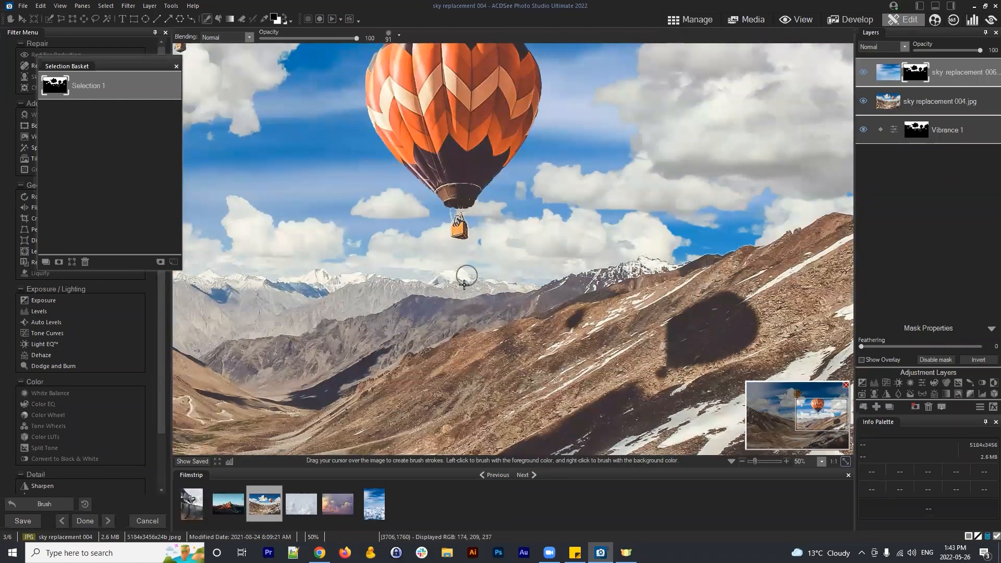
mouse_move(465, 275)
left_mouse_down()
mouse_move(485, 245)
mouse_move(466, 275)
left_mouse_up()
key("space")
left_click_drag(704, 323, 549, 328)
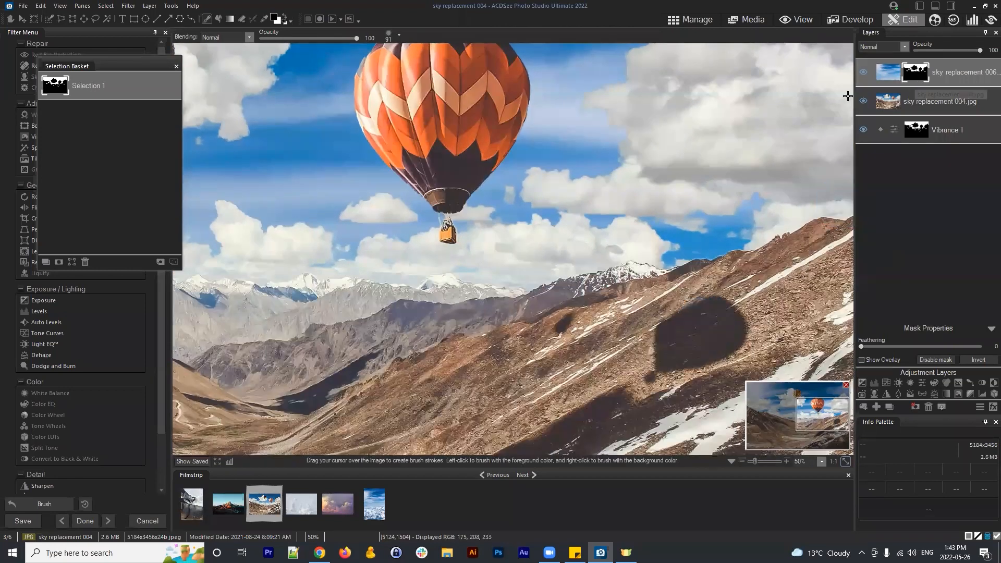
key("space")
left_click_drag(754, 115, 775, 113)
key("space")
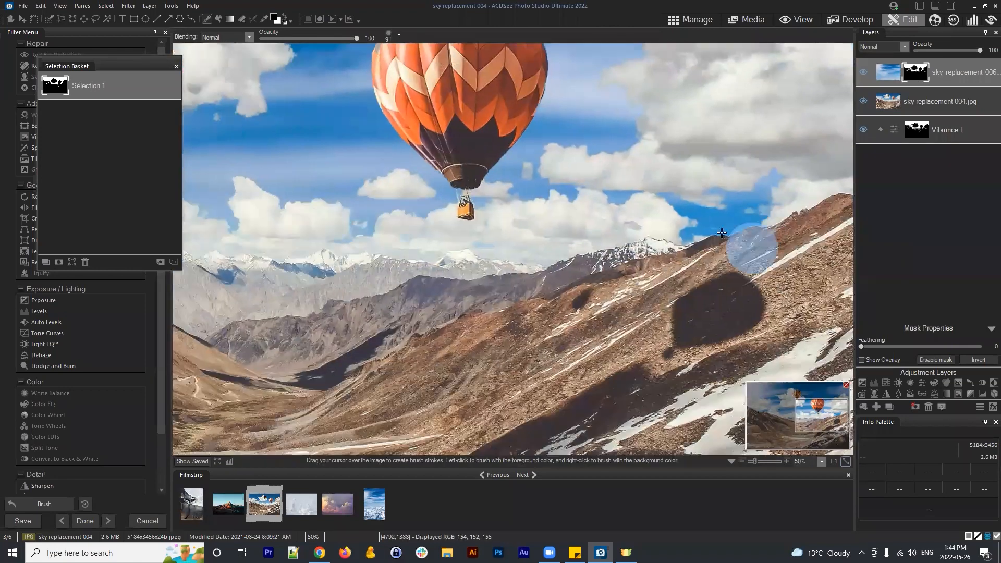
- Try brush strokes on the mask along the left mountain's ridge line, and undo them
key("space")
left_click_drag(740, 281, 749, 281)
left_click_drag(512, 286, 786, 327)
left_click_drag(597, 281, 664, 322)
key("ctrl+z")
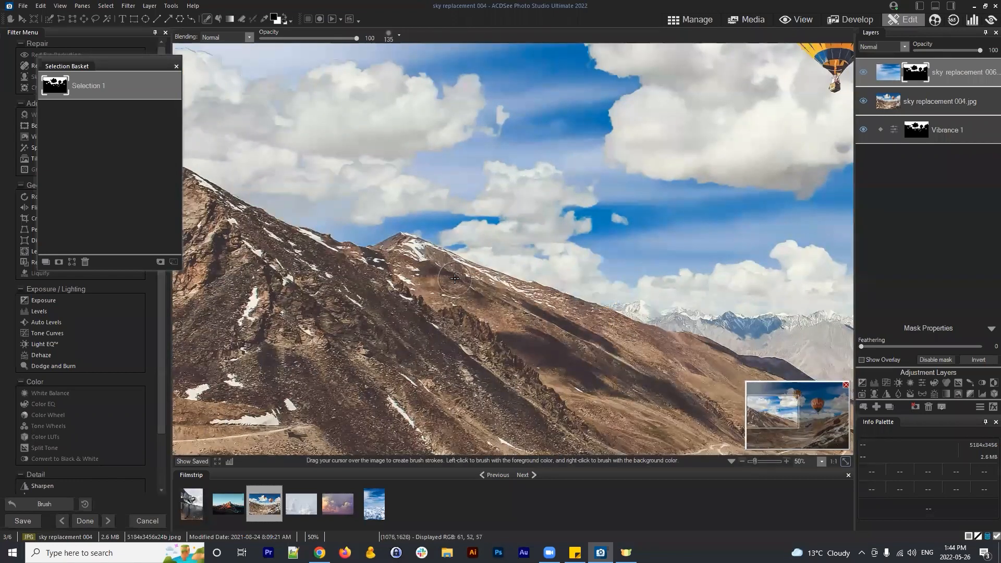
scroll(525, 252, "up", 5)
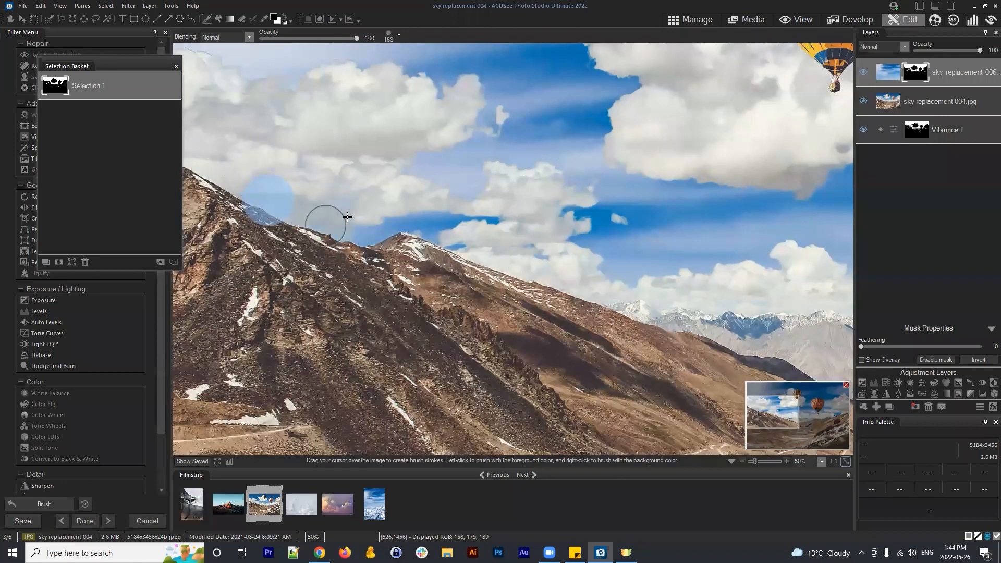
mouse_move(390, 232)
left_mouse_down()
mouse_move(489, 237)
mouse_move(480, 231)
mouse_move(543, 253)
mouse_move(534, 258)
mouse_move(674, 273)
left_mouse_up()
key("ctrl+z")
left_click(529, 256)
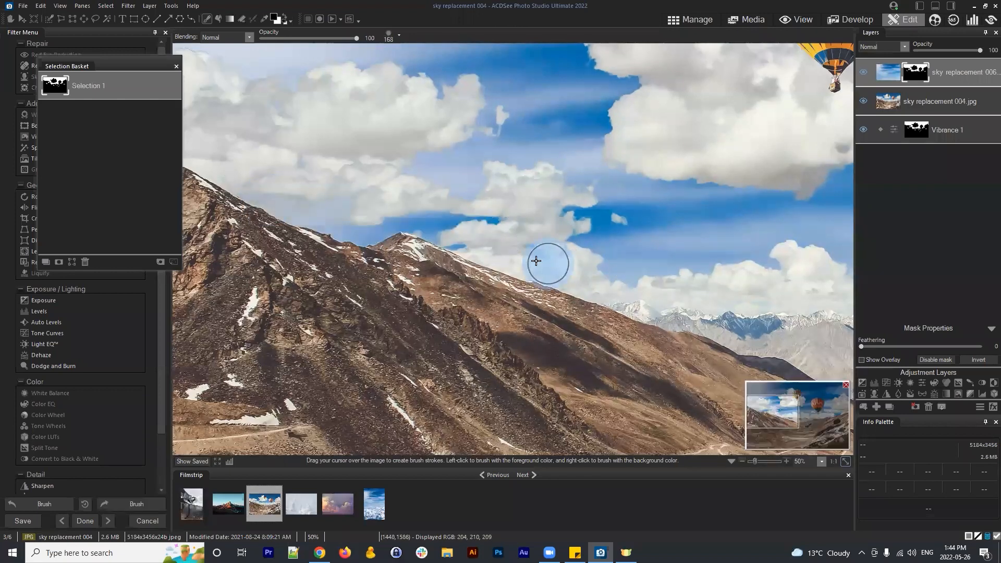
key("ctrl+z")
- Paint black on the mask with a size 190 brush over the clouds along the left mountain's ridge
scroll(457, 252, "up", 2)
mouse_move(490, 233)
left_mouse_down()
mouse_move(350, 233)
mouse_move(436, 235)
mouse_move(266, 203)
left_mouse_up()
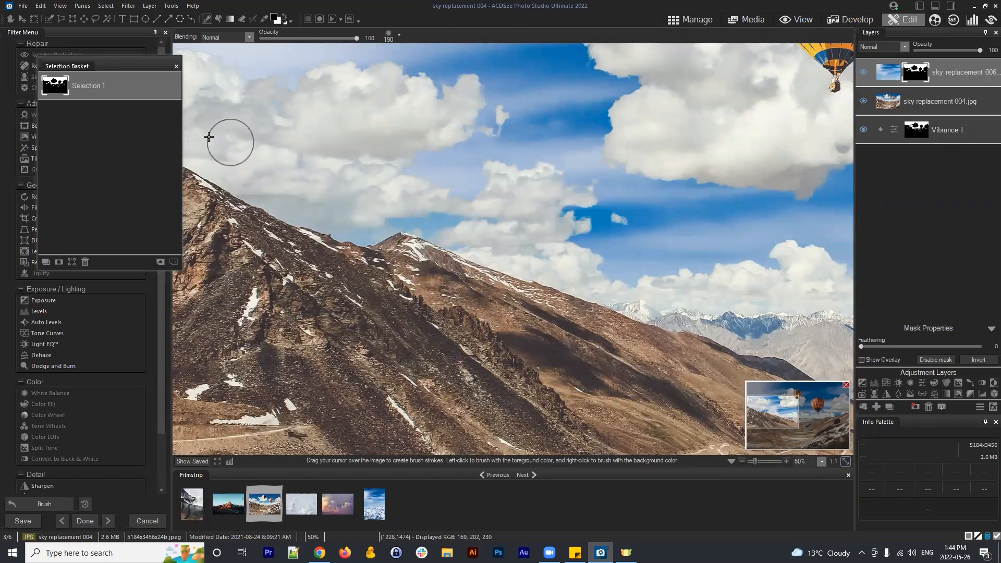
left_click_drag(304, 139, 262, 205)
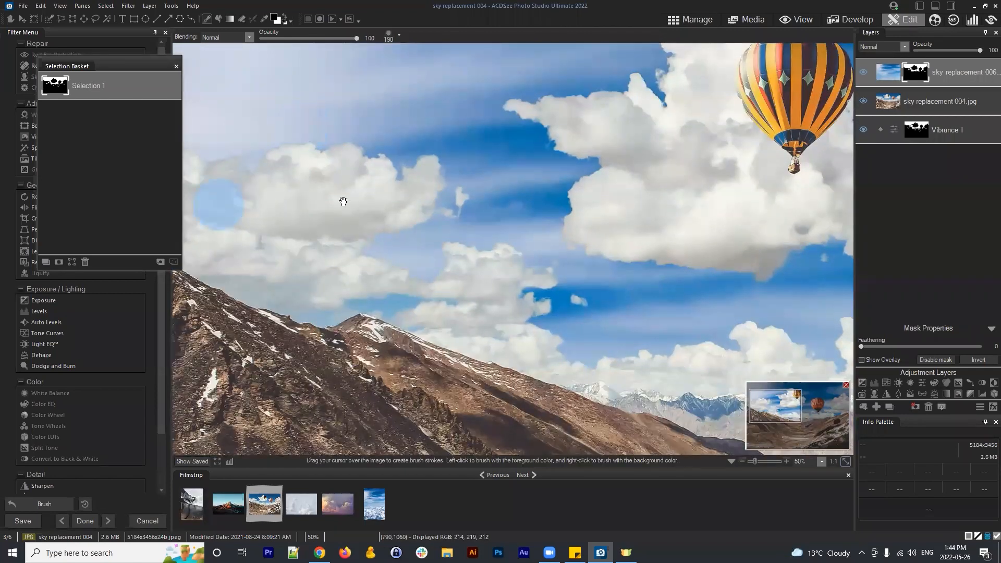
- Paint black on the mask with a size 146 brush over the left side of the yellow striped balloon
left_click_drag(342, 202, 201, 212)
mouse_move(574, 204)
left_mouse_down()
mouse_move(495, 252)
mouse_move(465, 313)
left_mouse_up()
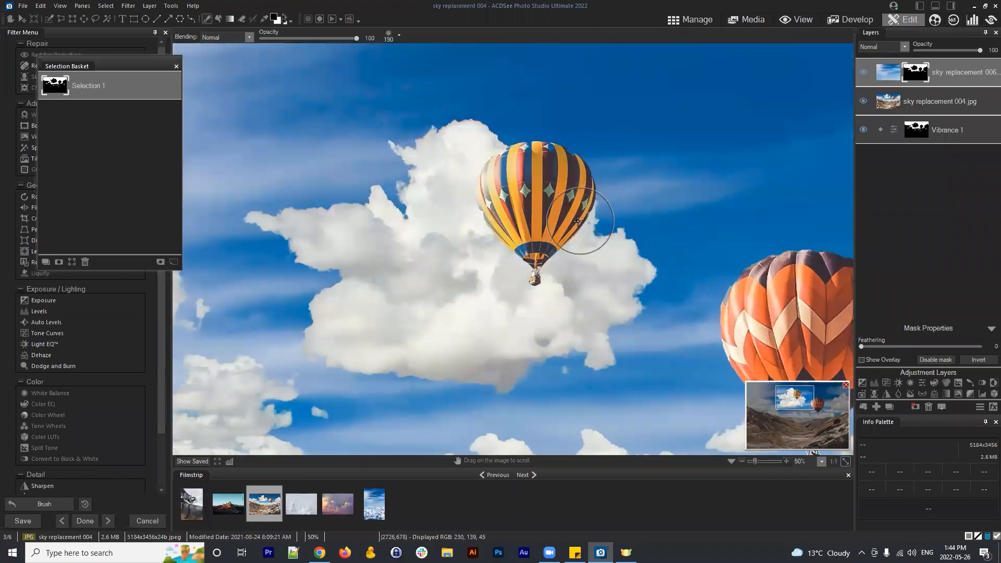
scroll(577, 221, "up", 1)
scroll(559, 174, "down", 2)
left_click_drag(559, 145, 540, 226)
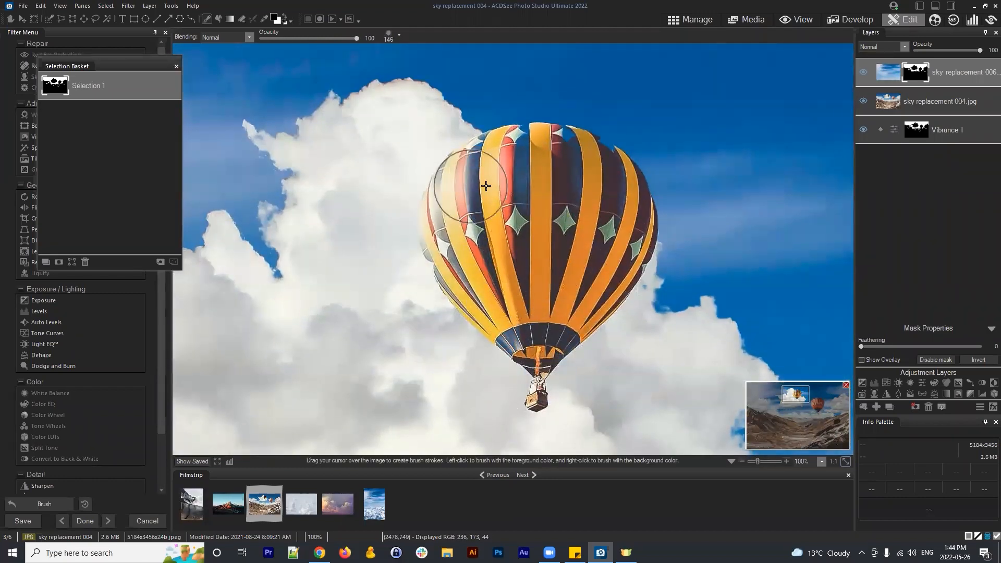
left_click_drag(489, 172, 509, 167)
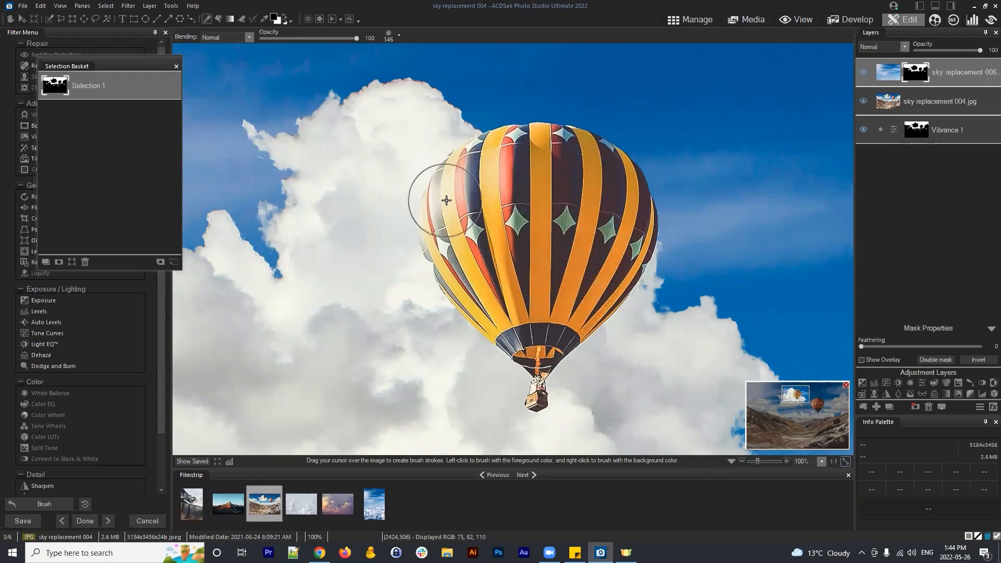
- Check the masked sky edges around both balloons and the mountain ridges, and set the cloud layer mask's feathering to 3
left_click_drag(530, 283, 151, 93)
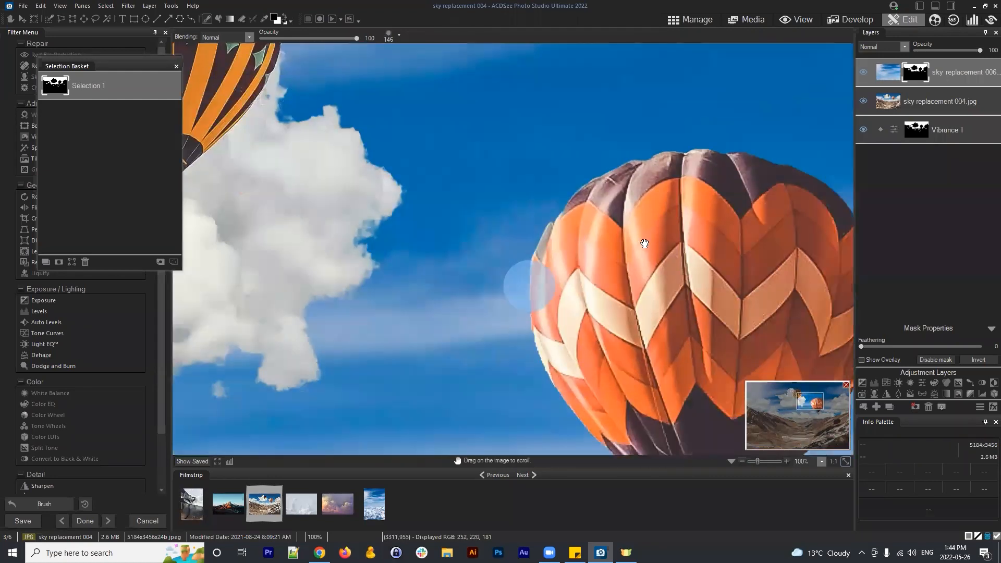
left_click_drag(642, 242, 423, 119)
left_click_drag(492, 186, 480, 151)
left_click_drag(655, 229, 386, 116)
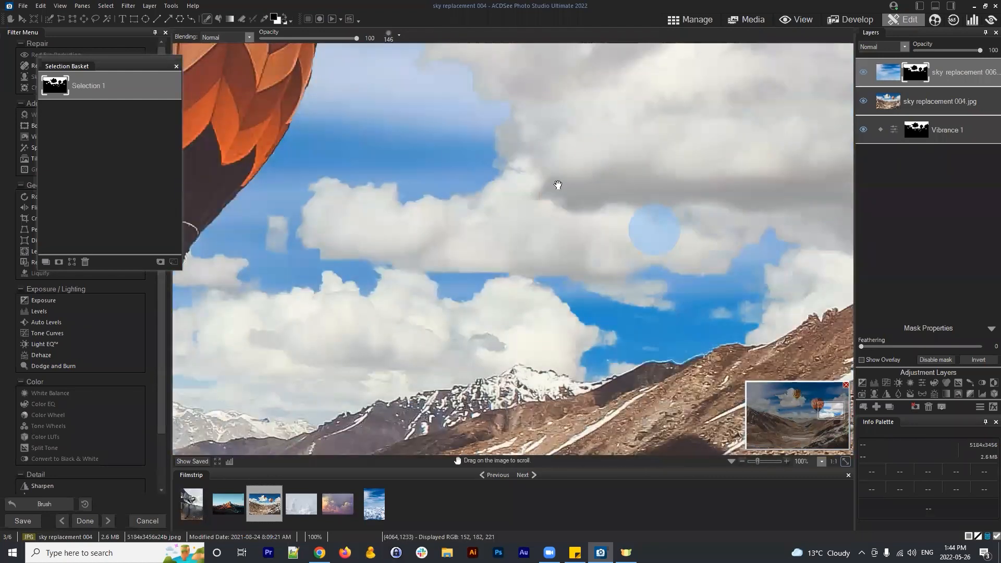
left_click_drag(559, 186, 399, 347)
mouse_move(609, 216)
left_mouse_down()
mouse_move(596, 235)
mouse_move(601, 214)
left_mouse_up()
scroll(601, 215, "down", 3)
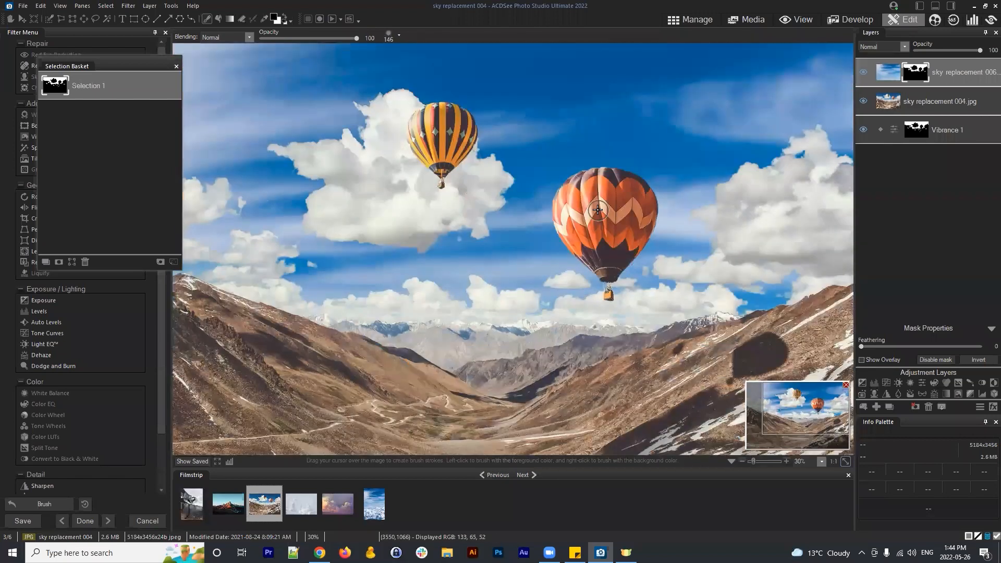
scroll(623, 211, "up", 1)
scroll(670, 214, "down", 1)
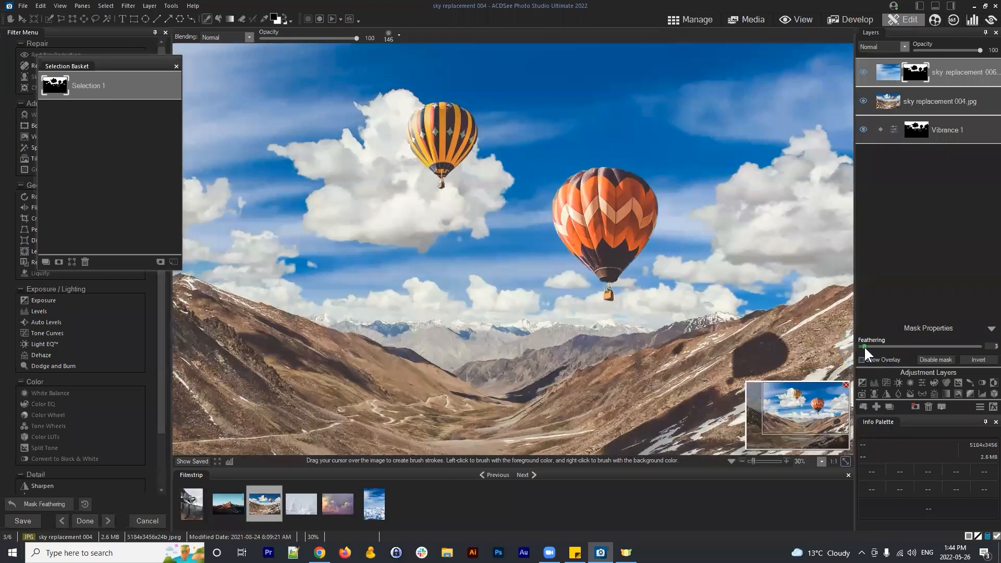
scroll(771, 246, "down", 1)
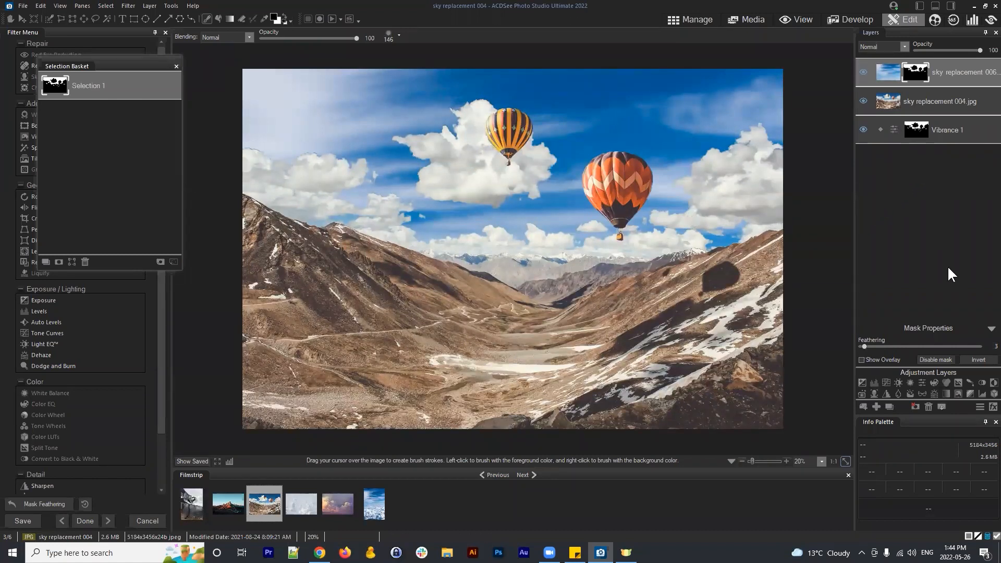
left_click(920, 385)
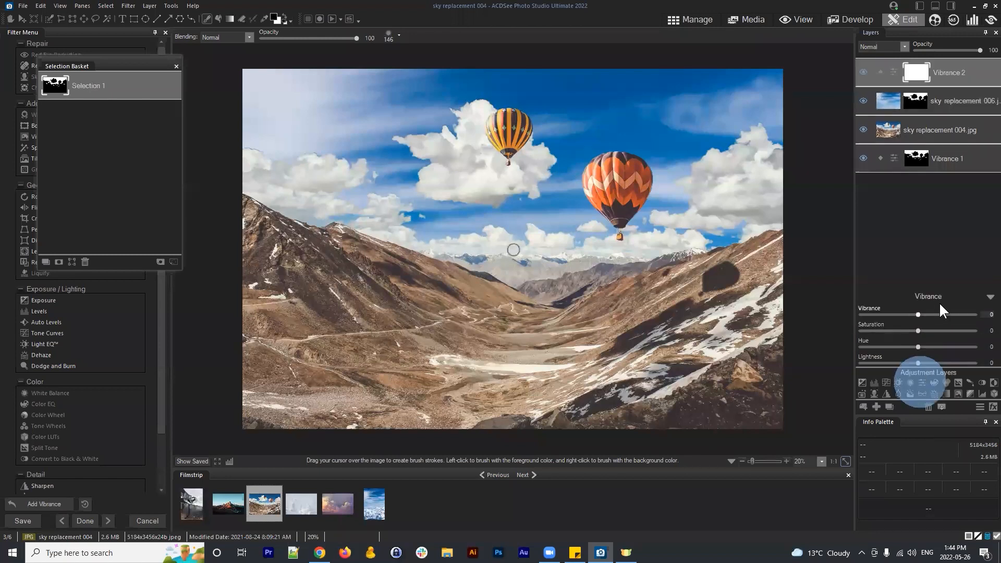
left_click_drag(916, 331, 900, 331)
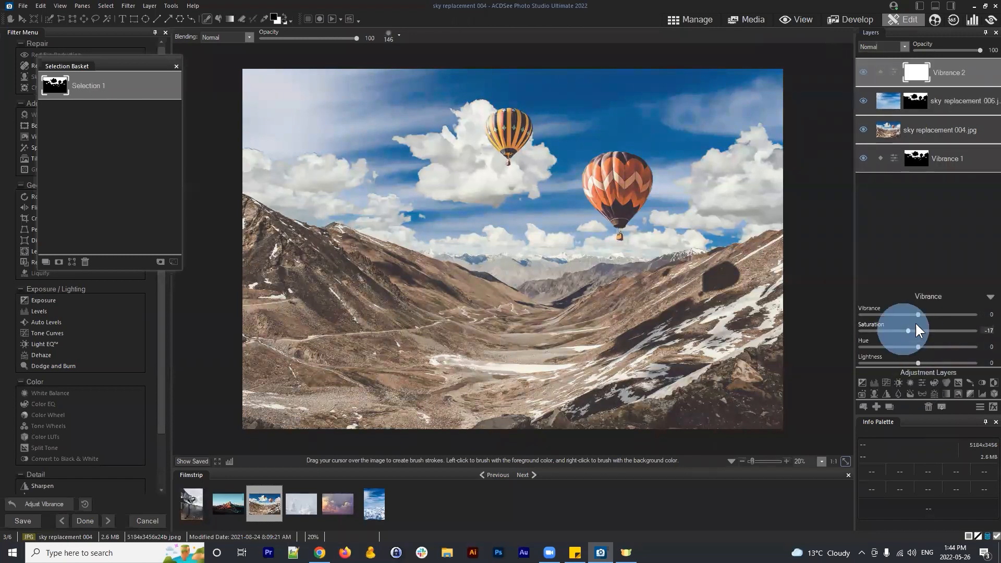
left_click(928, 406)
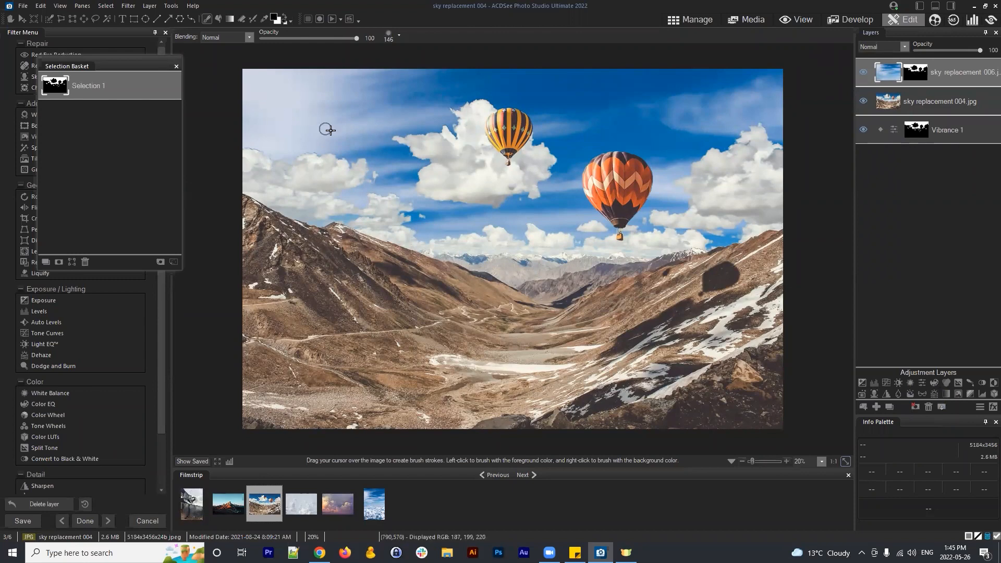
- Set the cloud layer mask's feathering to 4, and add a Vibrance adjustment layer with Hue 47 above it
left_click(913, 73)
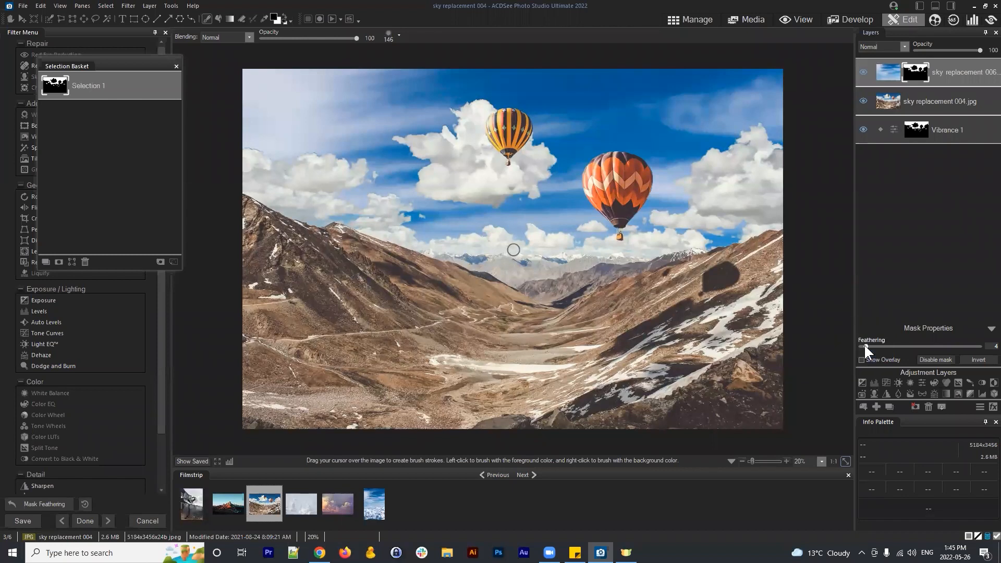
left_click(922, 381)
left_click(951, 71)
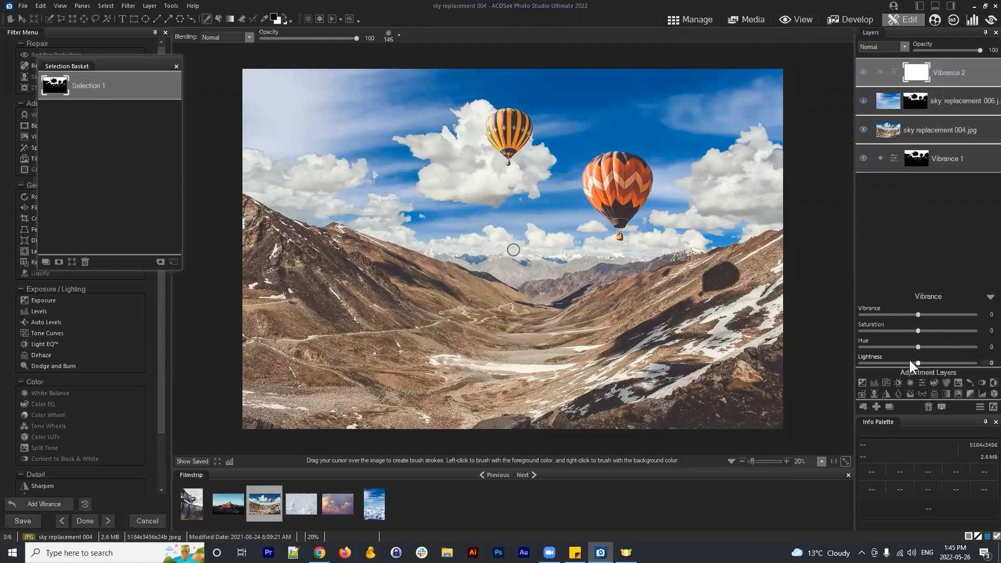
left_click_drag(918, 346, 943, 343)
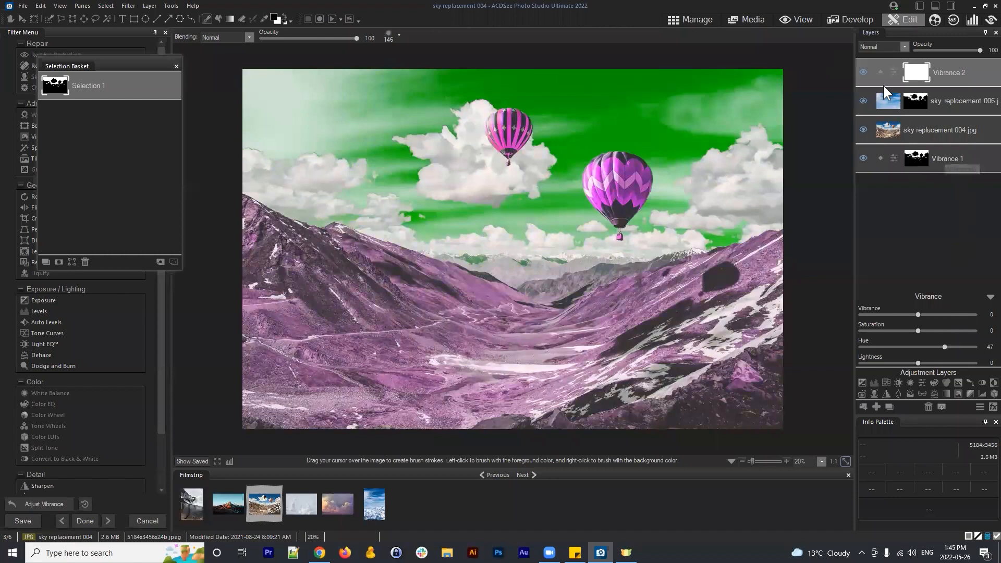
- Clip the Vibrance 2 adjustment layer to the sky replacement 006 layer below it
left_click(958, 71)
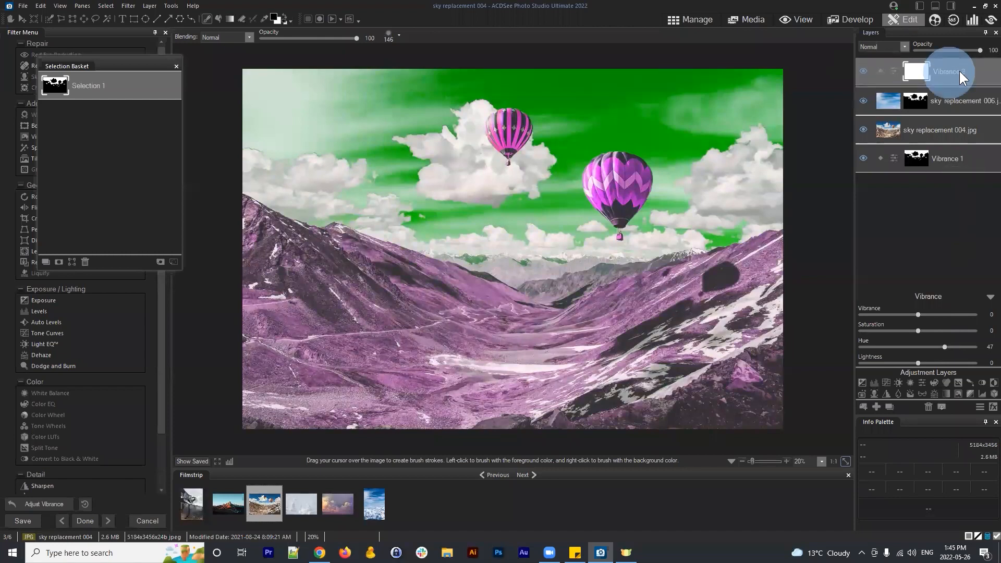
left_click(880, 72)
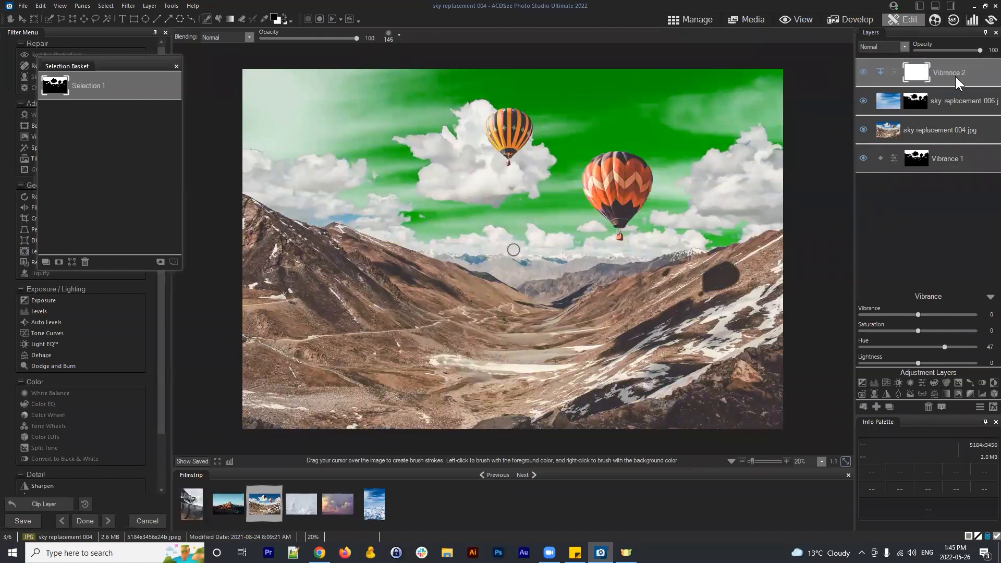
left_click(981, 102)
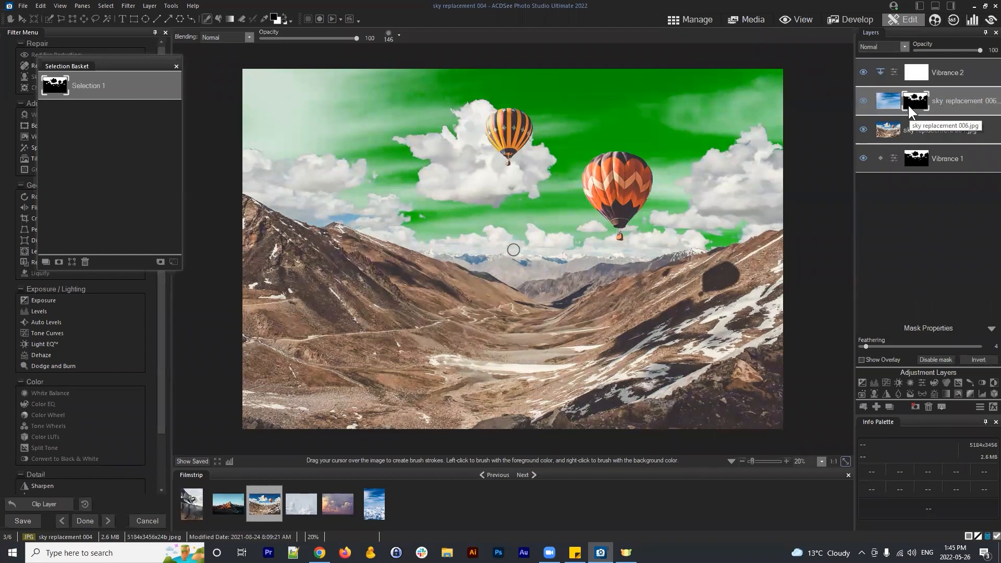
left_click(961, 72)
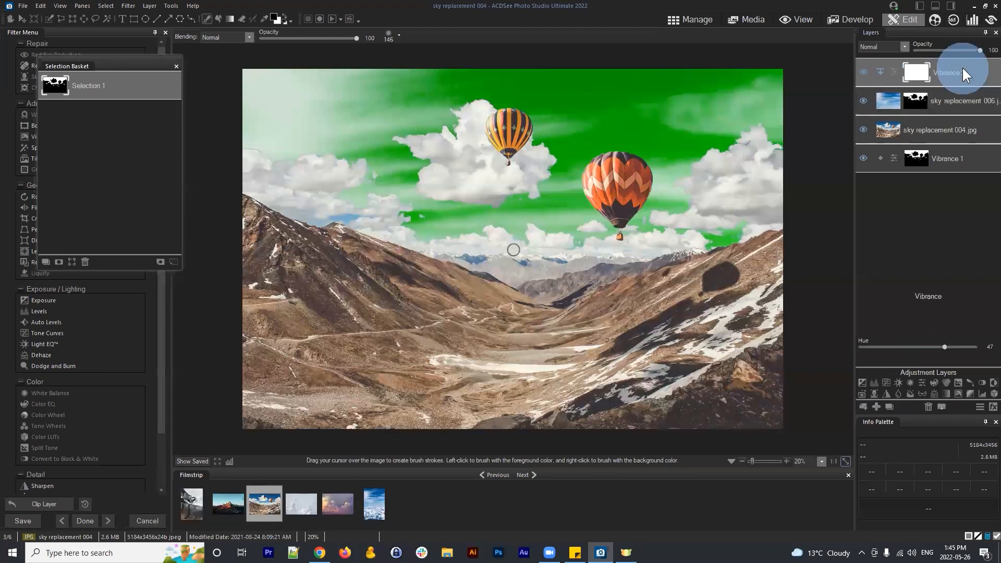
- Reset the clipped Vibrance 2 layer's Hue to 0 and set its Saturation to -34
left_click(944, 347)
left_click_drag(943, 347, 909, 347)
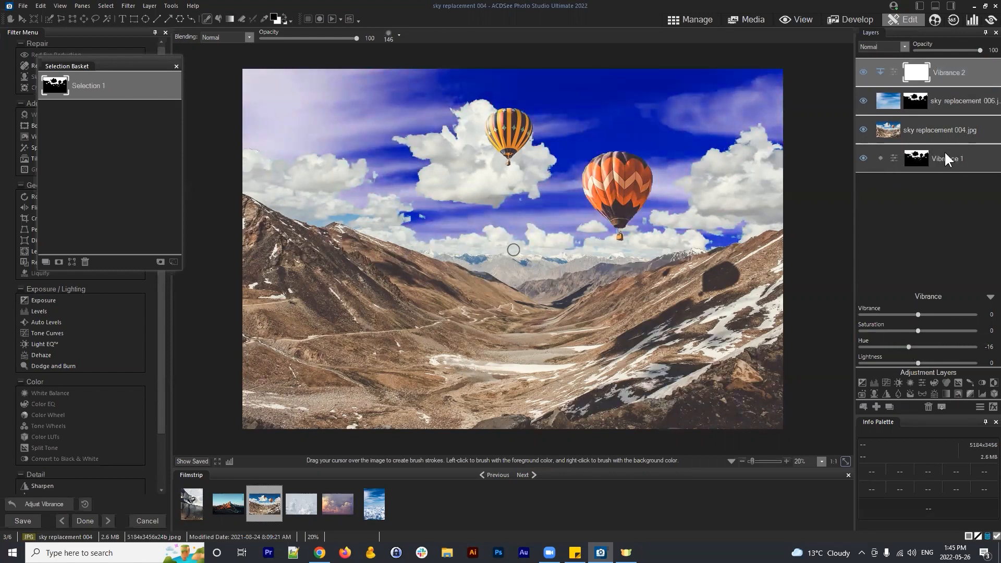
left_click(958, 76)
double_click(915, 346)
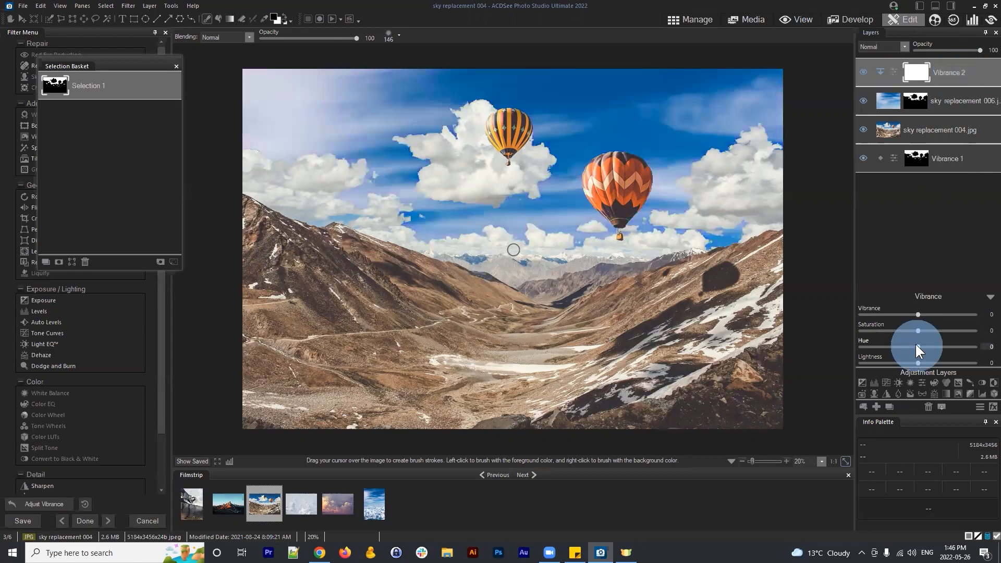
left_click_drag(916, 330, 899, 331)
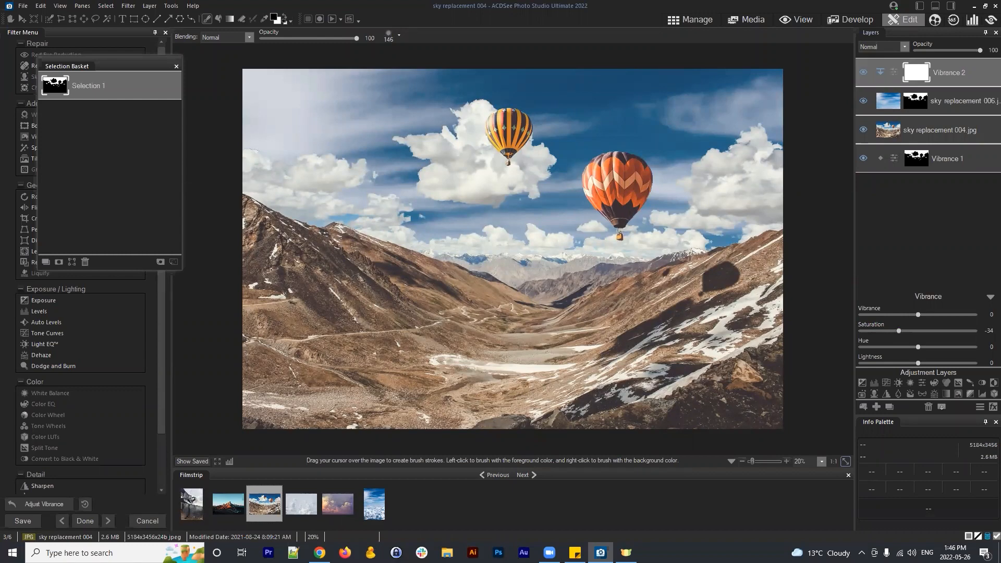
- Unclip the Vibrance 2 layer to compare its effect on the whole photo, and clip it to the cloud layer again
left_click(961, 66)
left_click(880, 72)
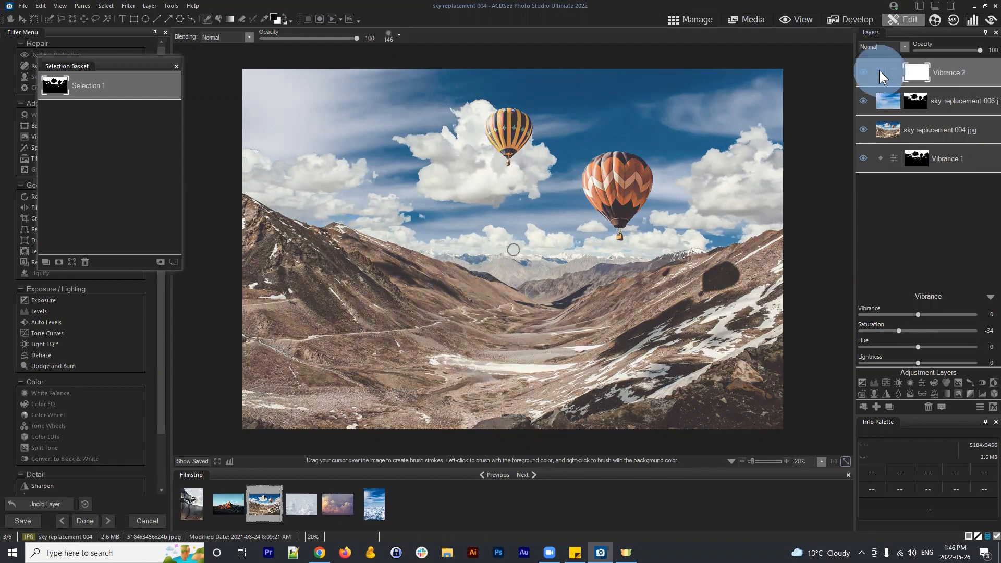
left_click(883, 72)
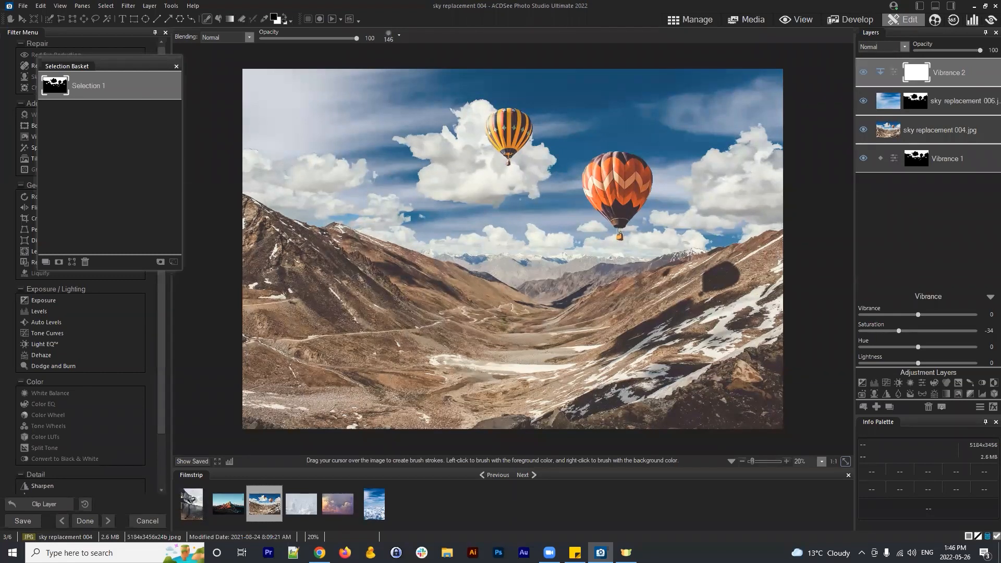
left_click(916, 224)
- Add a Photo Effect adjustment layer on top with the Riley effect, and set its opacity to 10
left_click(861, 393)
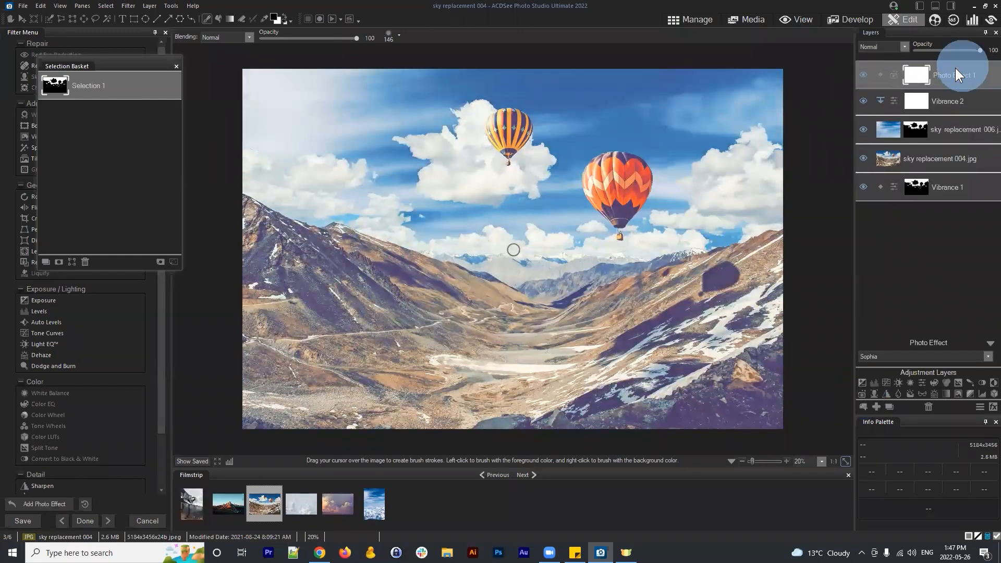
left_click(903, 356)
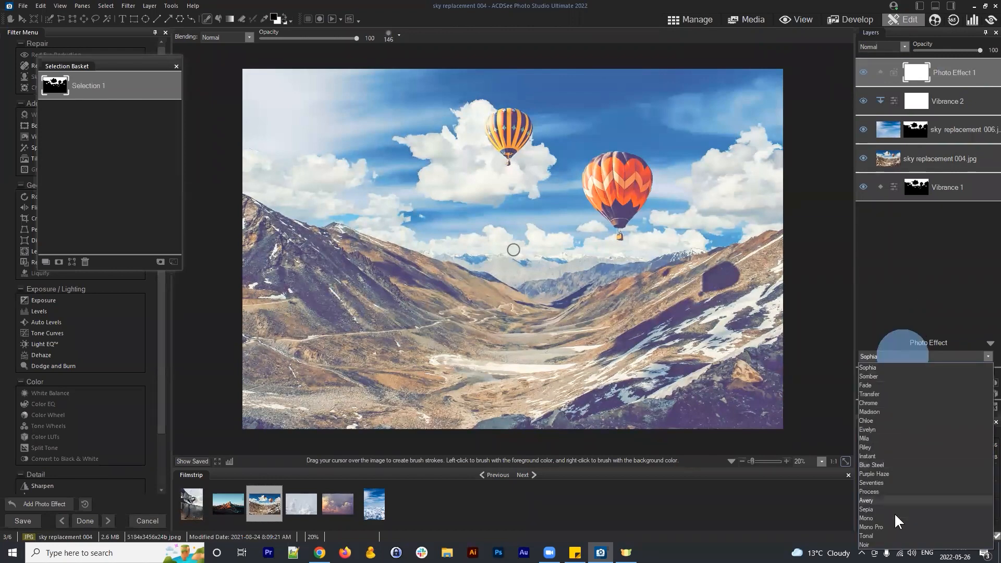
left_click(868, 447)
left_click_drag(919, 50, 923, 51)
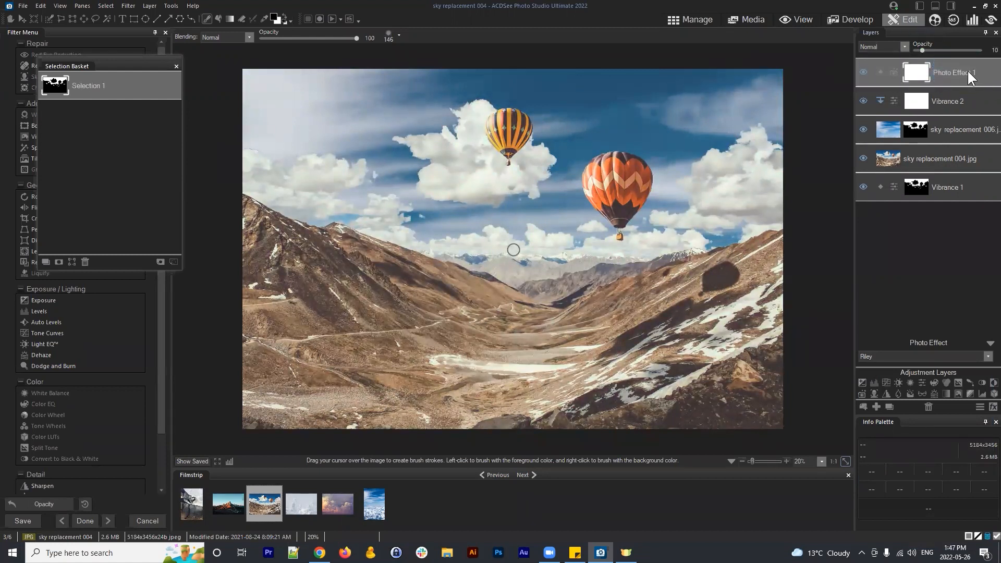
left_click(958, 130)
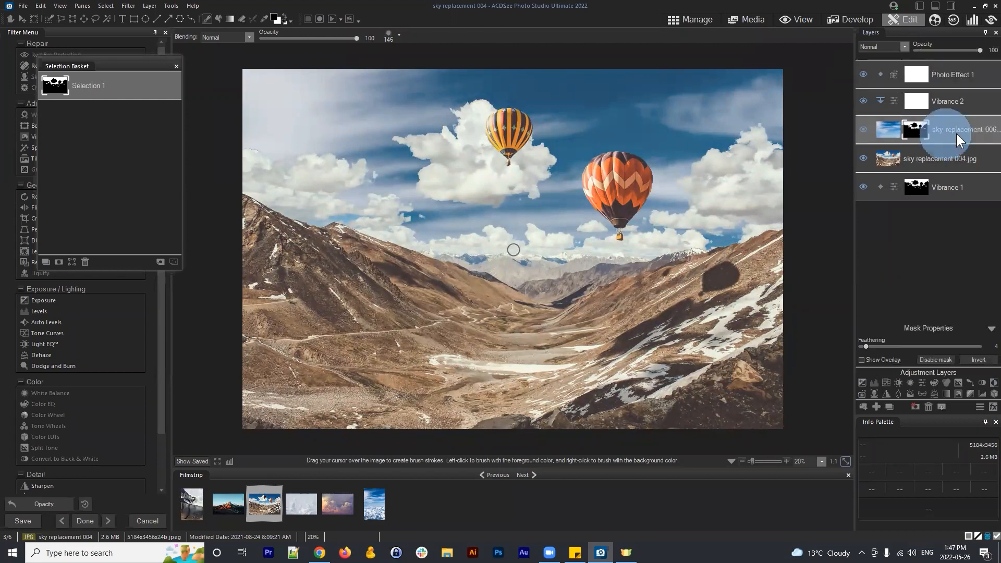
left_click_drag(961, 69, 960, 70)
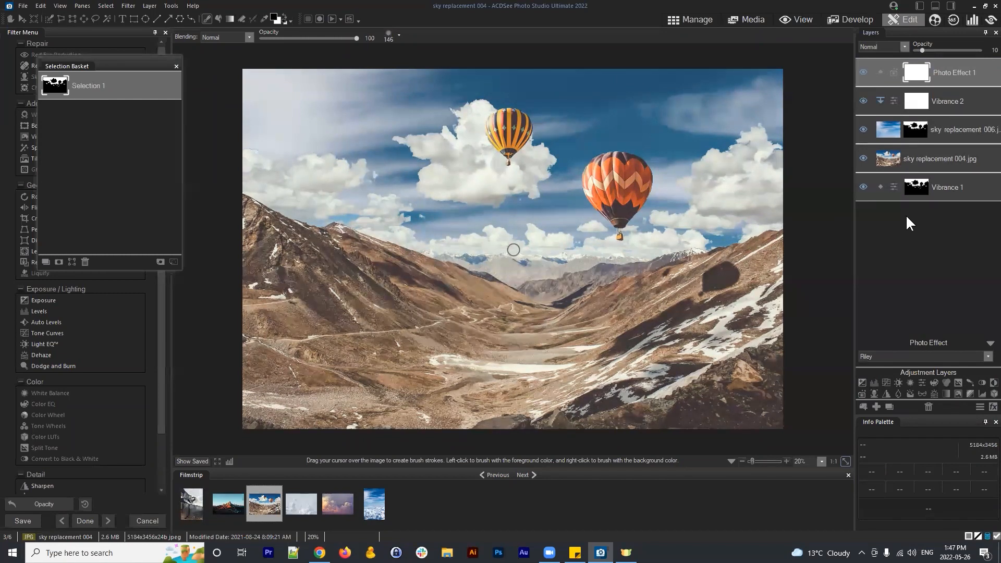
- Switch to Manage mode and save the balloon image as sky replacement 004 in ACDC format in the Clouds folder
left_click(683, 18)
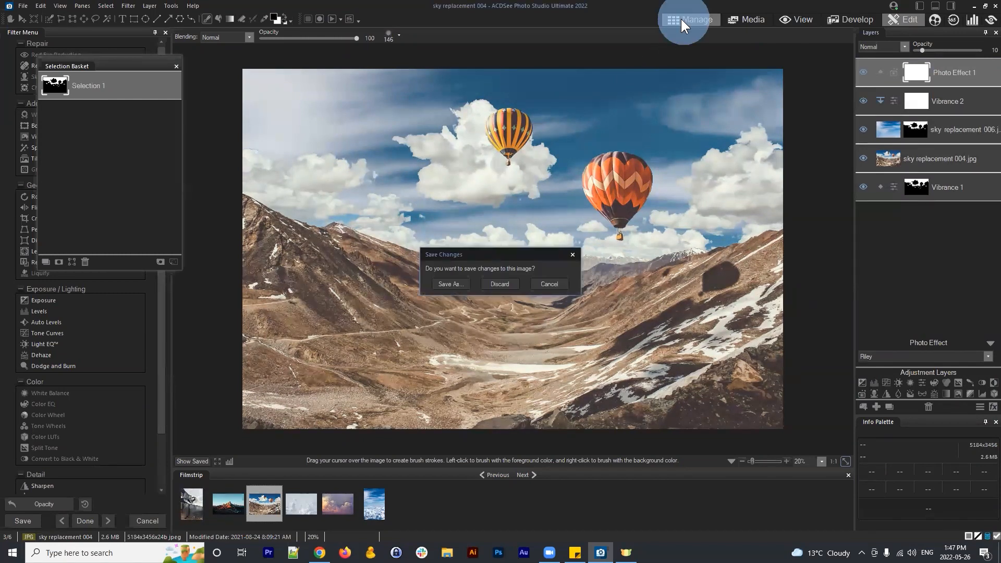
left_click(445, 284)
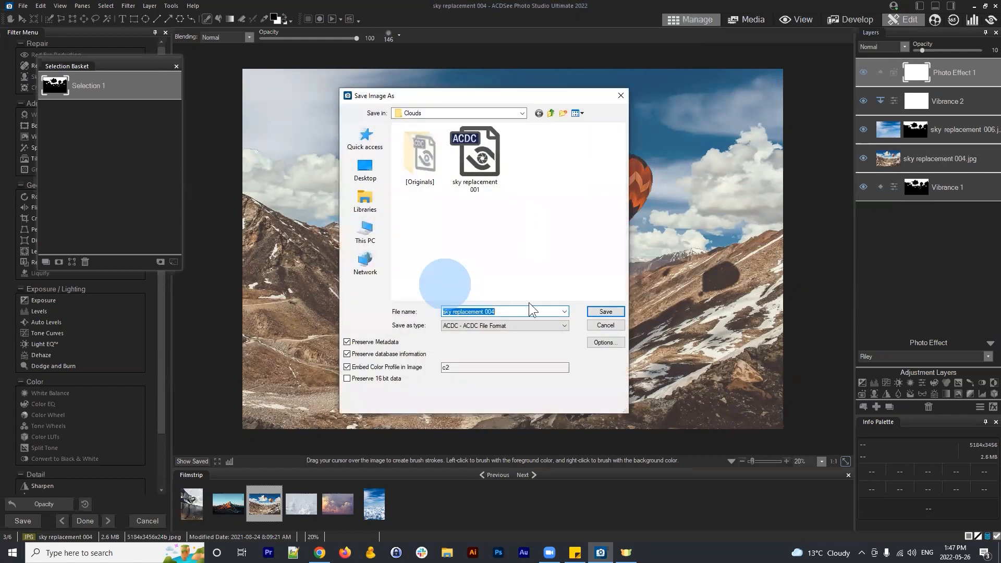
left_click(601, 310)
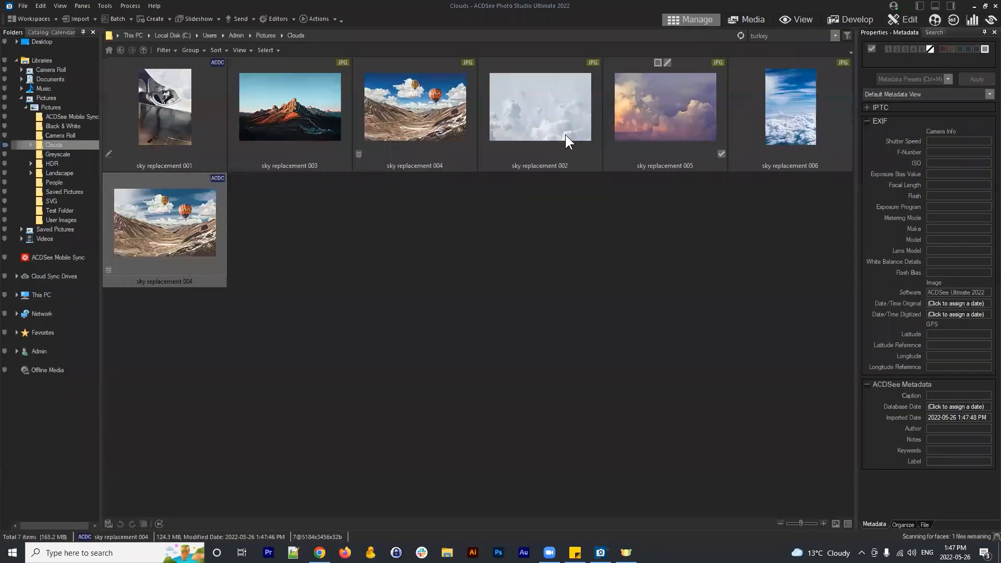
- Open the mountain photo sky replacement 003 in Edit mode and close the Selection Basket
left_click(496, 297)
left_click(290, 119)
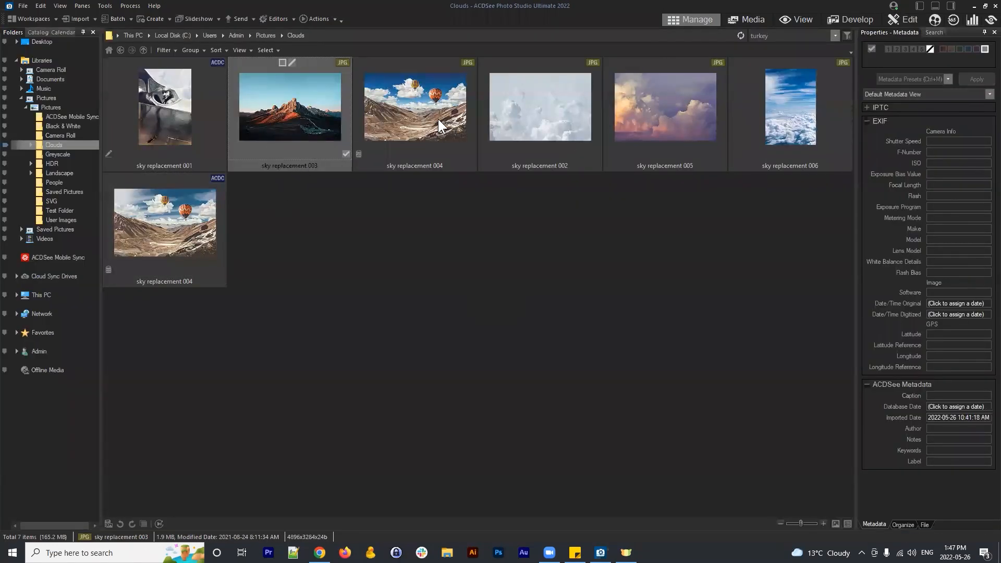
left_click(903, 20)
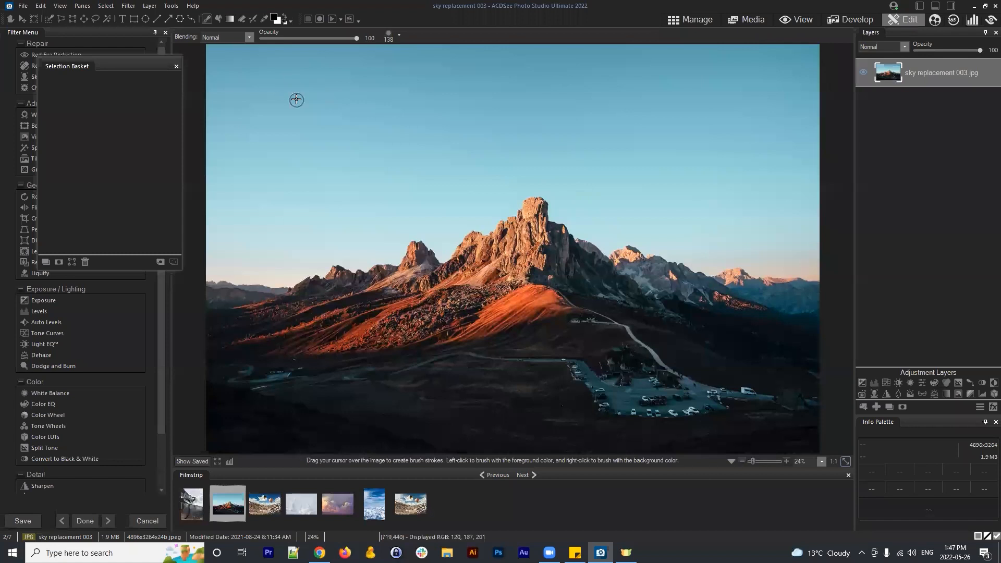
left_click(177, 67)
left_click(106, 5)
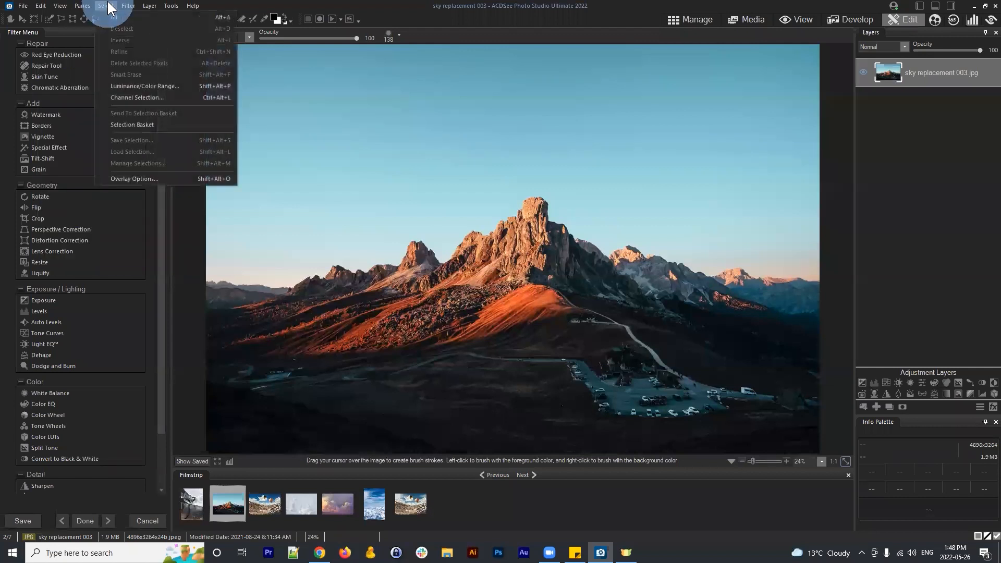
left_click(142, 86)
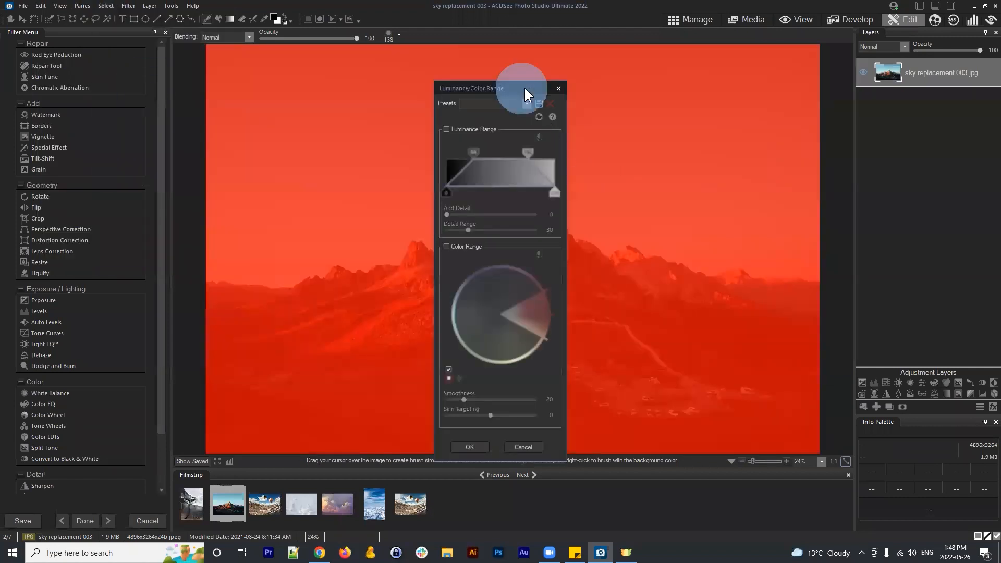
left_click_drag(524, 86, 746, 54)
left_click(677, 213)
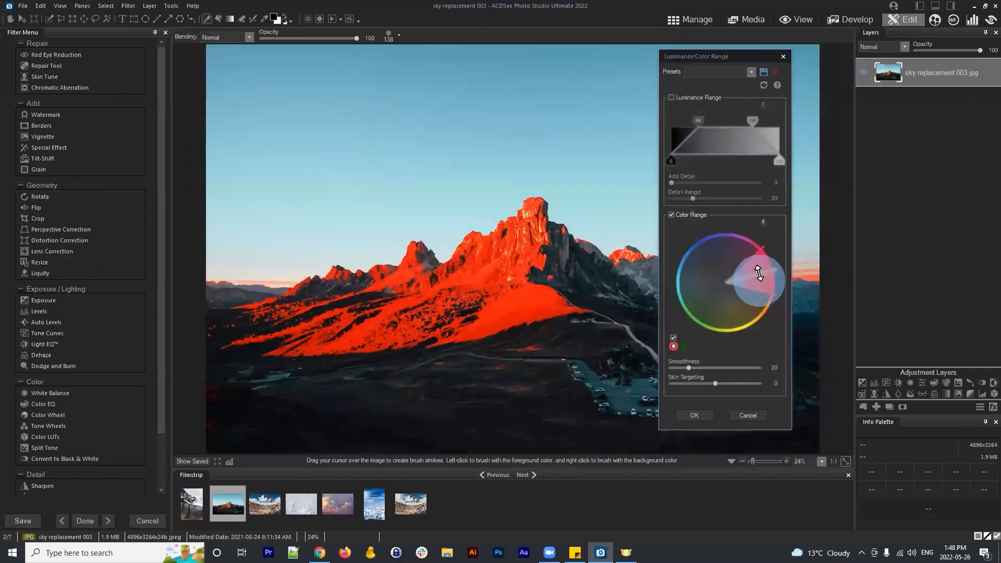
left_click_drag(756, 273, 677, 267)
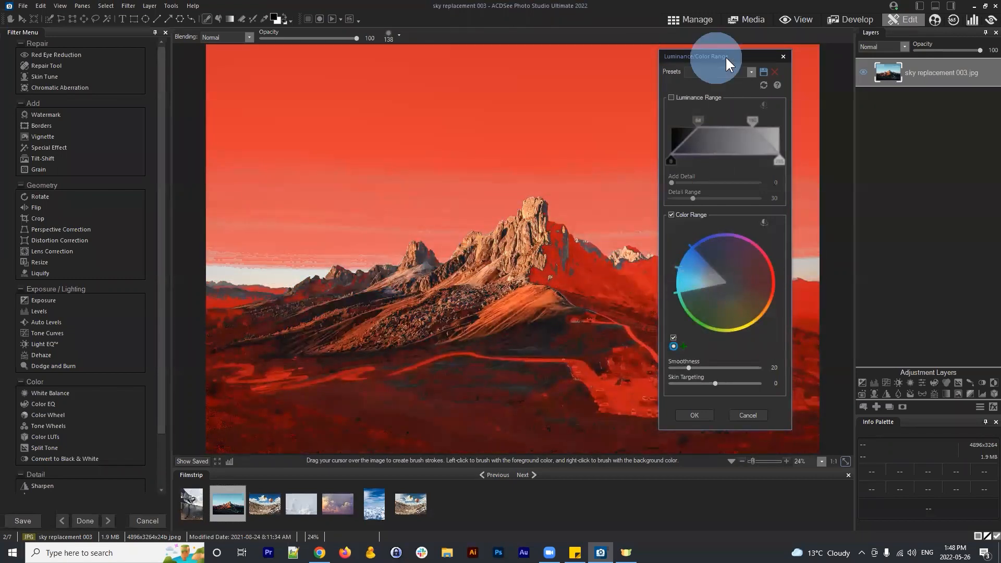
left_click_drag(725, 55, 875, 51)
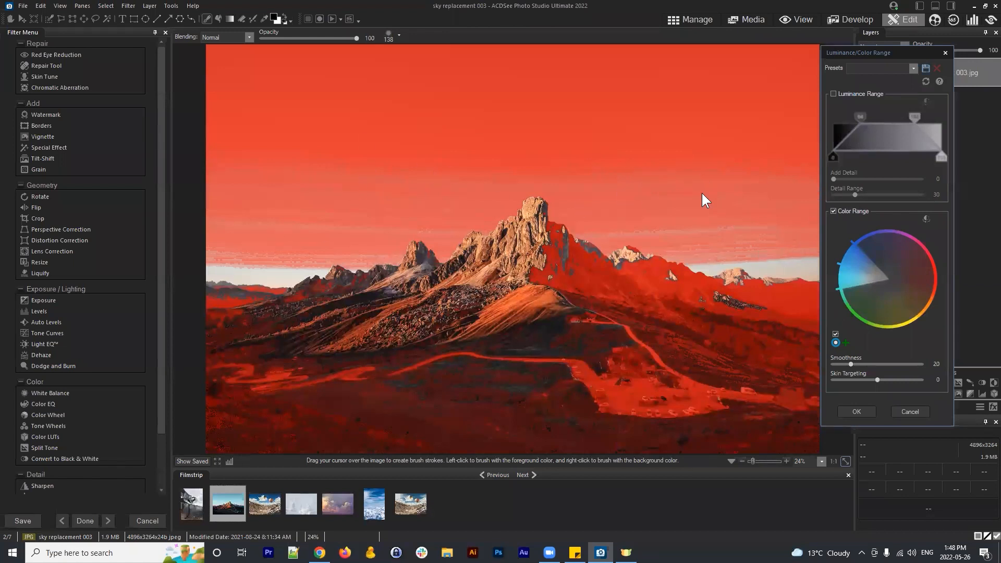
left_click_drag(893, 280, 862, 266)
left_click_drag(865, 261, 864, 274)
left_click(910, 412)
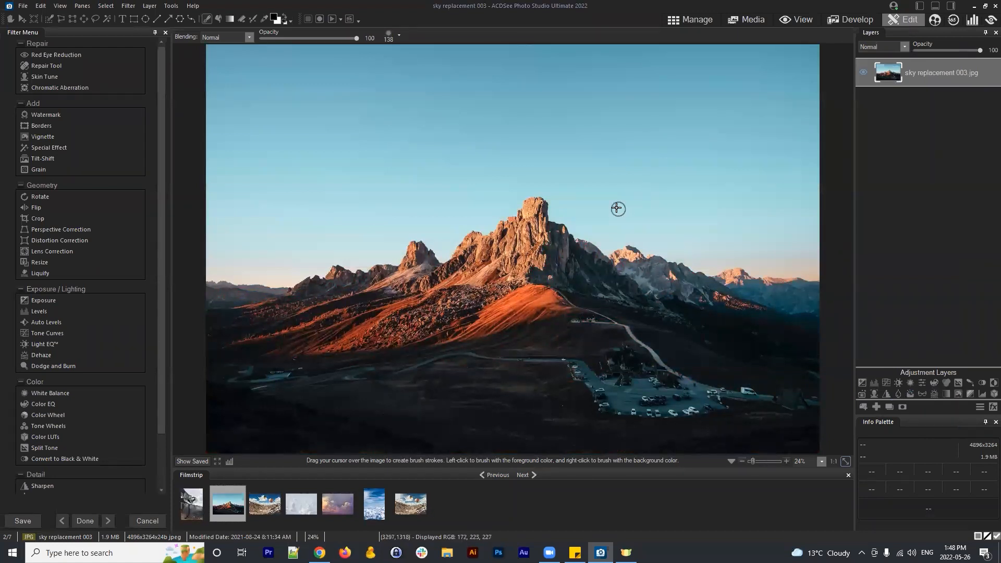
- Paint a first patch of sky above the left ridge with the Brush Selection tool, size 196 and Smart Brushing off
scroll(391, 216, "up", 3)
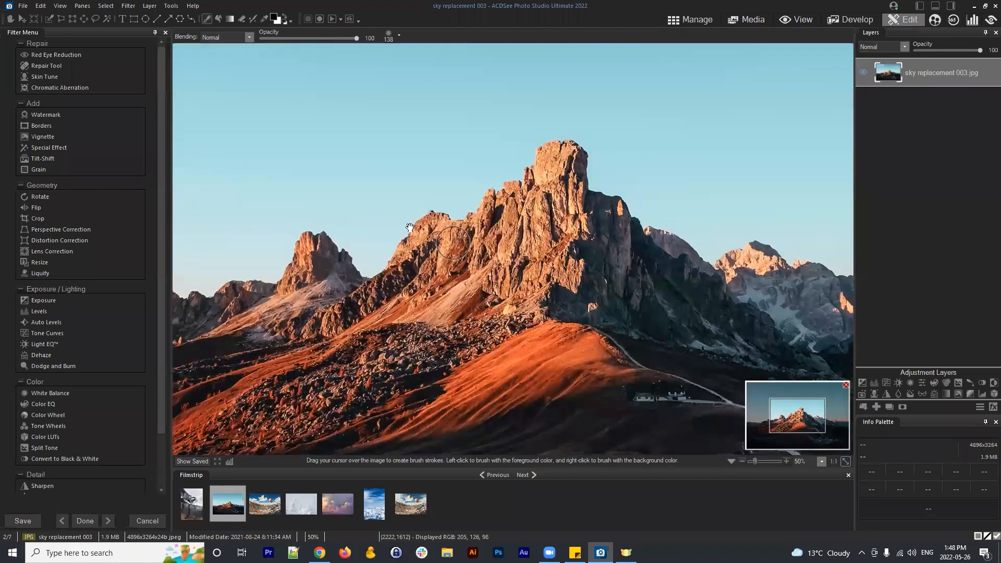
left_click_drag(364, 222, 650, 194)
mouse_move(395, 215)
left_mouse_down()
mouse_move(513, 251)
mouse_move(510, 239)
left_mouse_up()
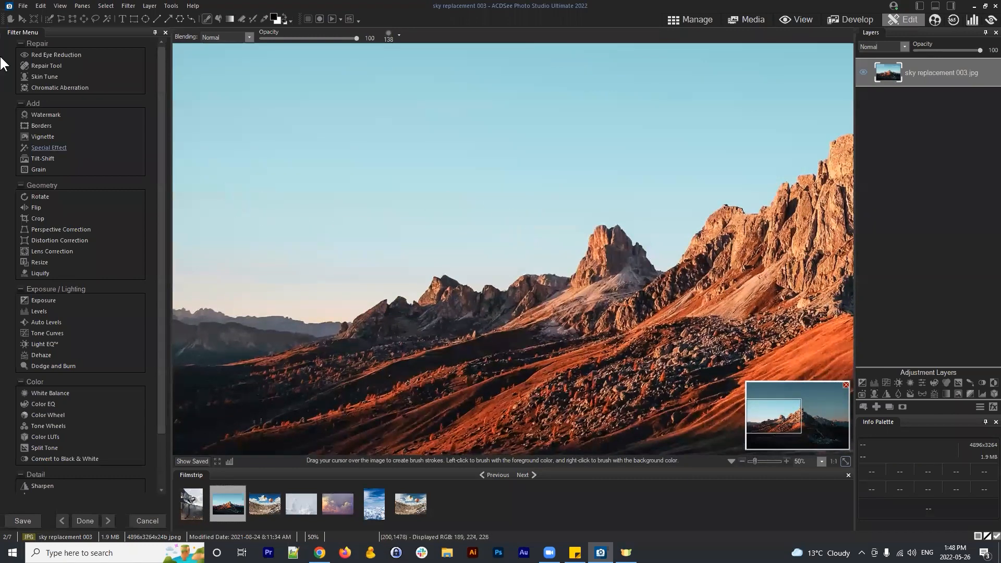
left_click(50, 19)
scroll(340, 238, "down", 3)
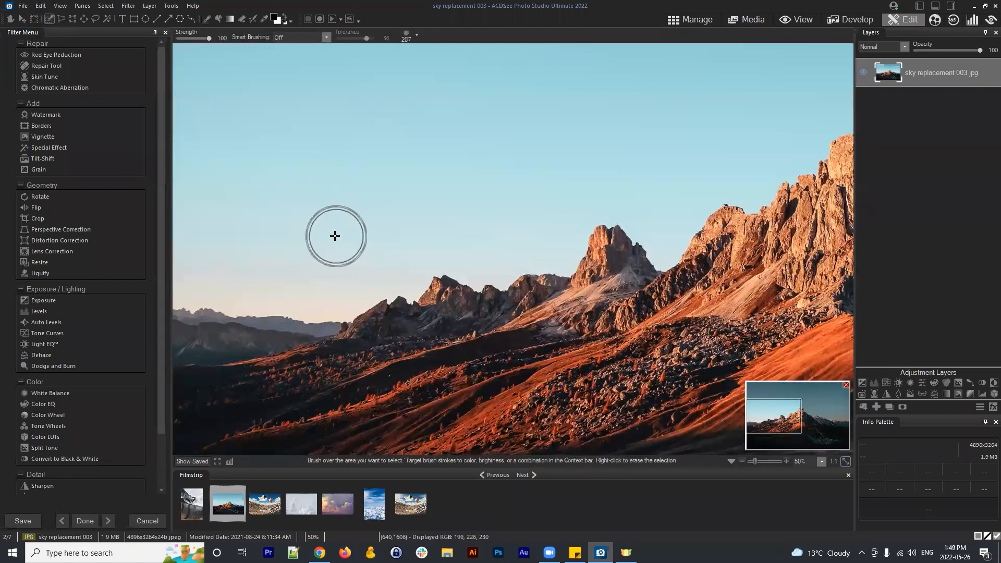
left_click(49, 19)
mouse_move(262, 118)
left_mouse_down()
mouse_move(438, 146)
mouse_move(415, 166)
left_mouse_up()
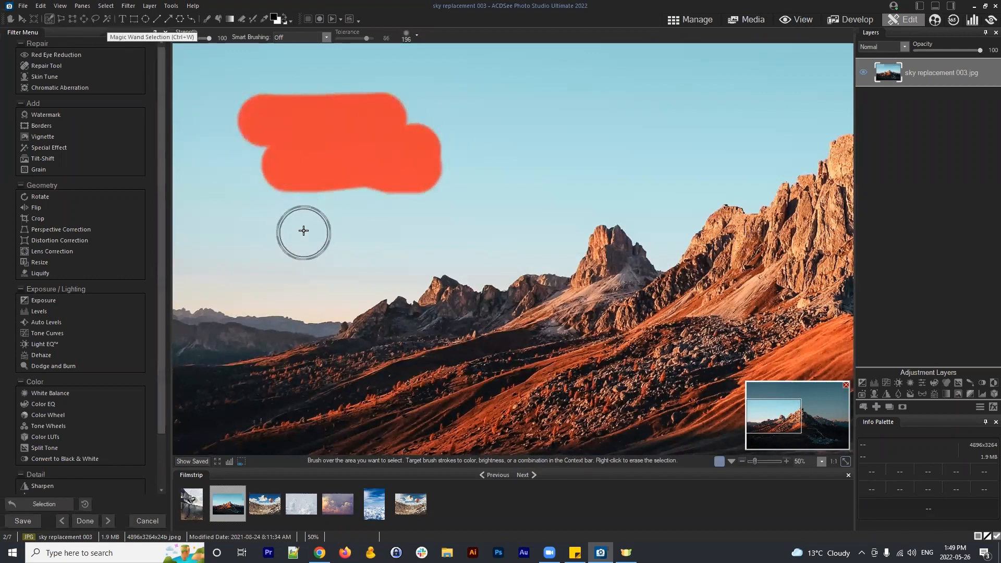
- Set the selection brush to size 119 with Magic Smart Brushing, and brush the sky along the left ridge and over the small peak
scroll(305, 232, "down", 5)
scroll(385, 303, "down", 1)
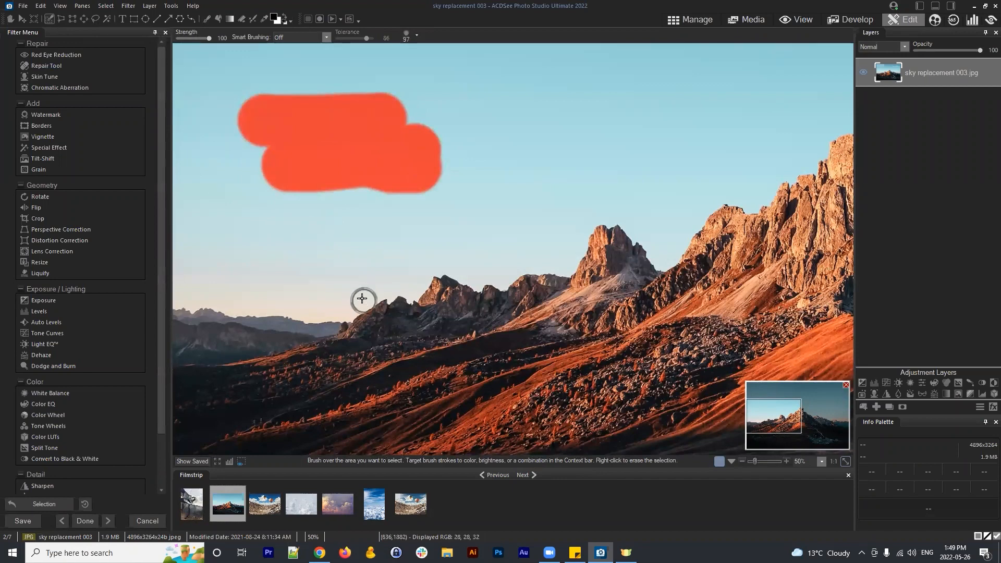
scroll(360, 298, "up", 2)
mouse_move(378, 242)
left_mouse_down()
mouse_move(443, 216)
mouse_move(578, 133)
left_mouse_up()
left_click_drag(502, 193, 571, 243)
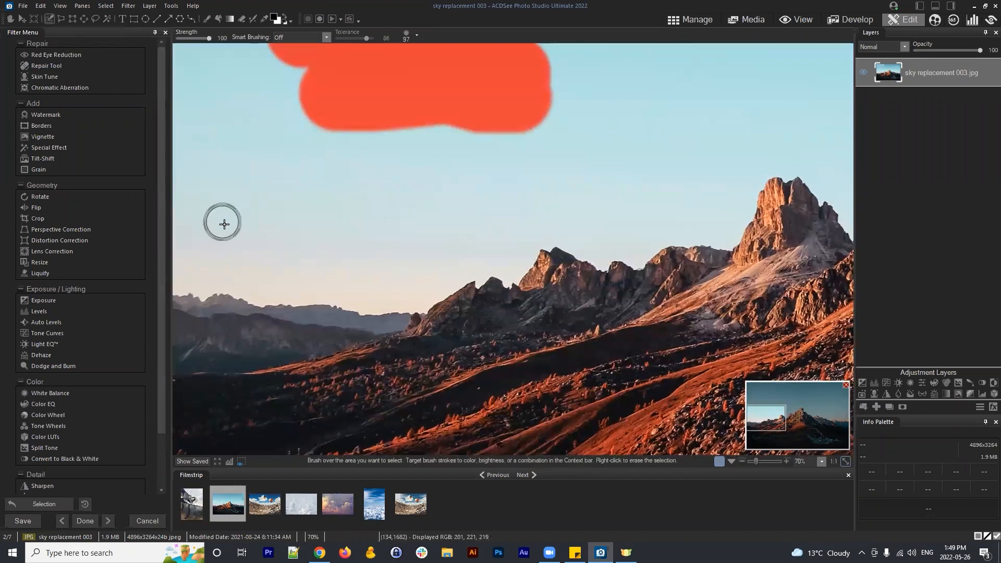
scroll(225, 222, "up", 5)
scroll(230, 213, "down", 3)
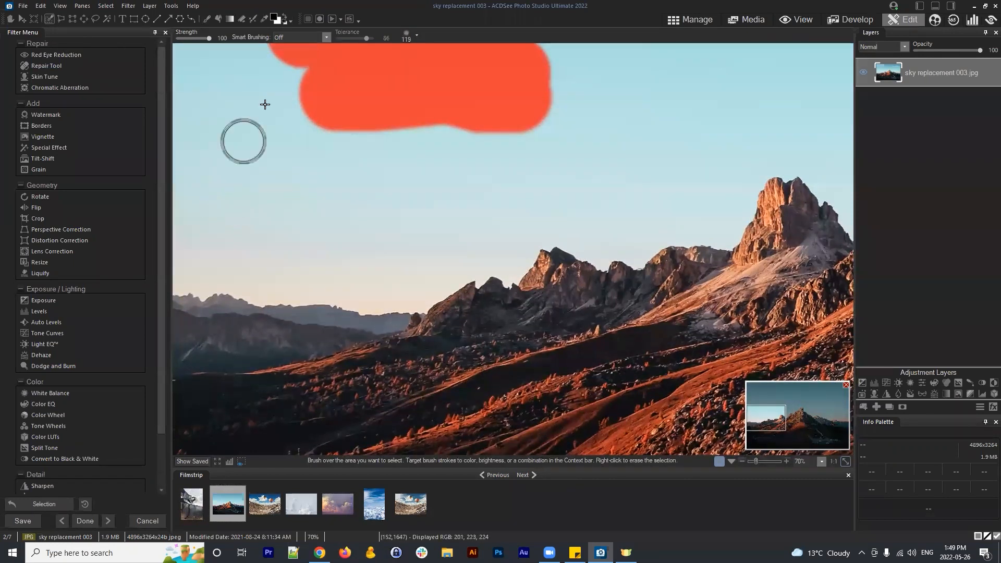
left_click(327, 37)
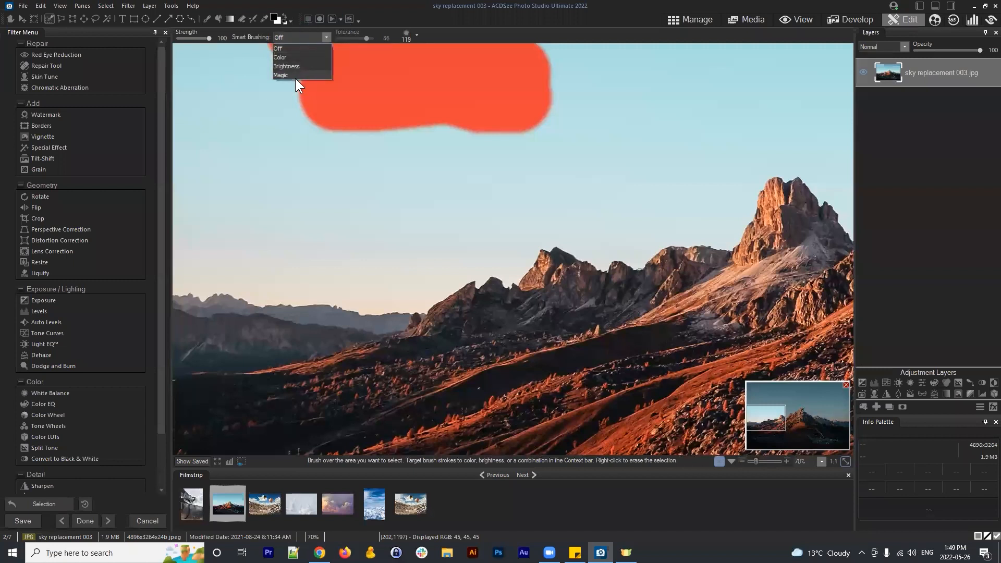
left_click(293, 76)
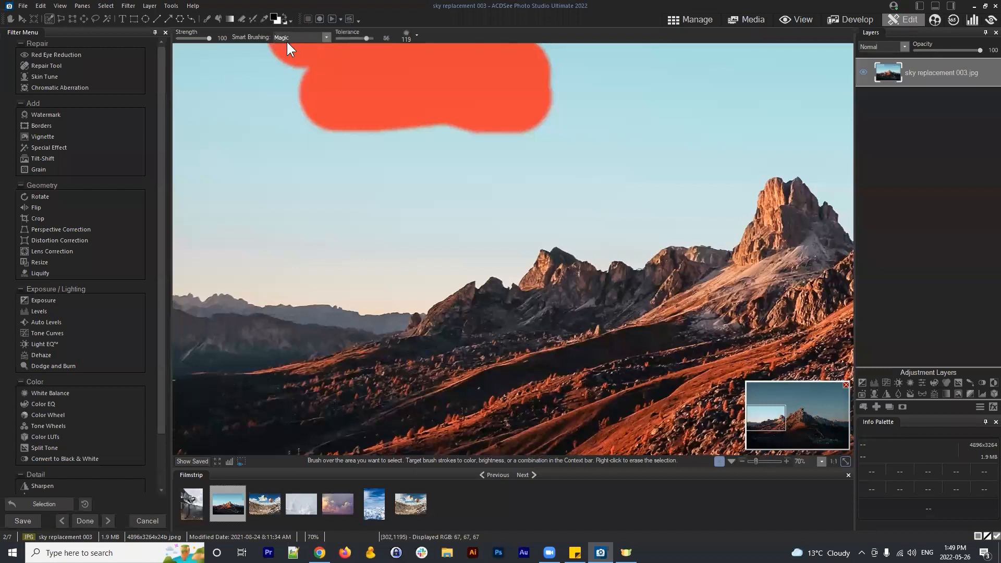
mouse_move(344, 280)
left_mouse_down()
mouse_move(301, 280)
mouse_move(393, 295)
mouse_move(490, 254)
mouse_move(479, 270)
mouse_move(482, 260)
mouse_move(516, 279)
left_mouse_up()
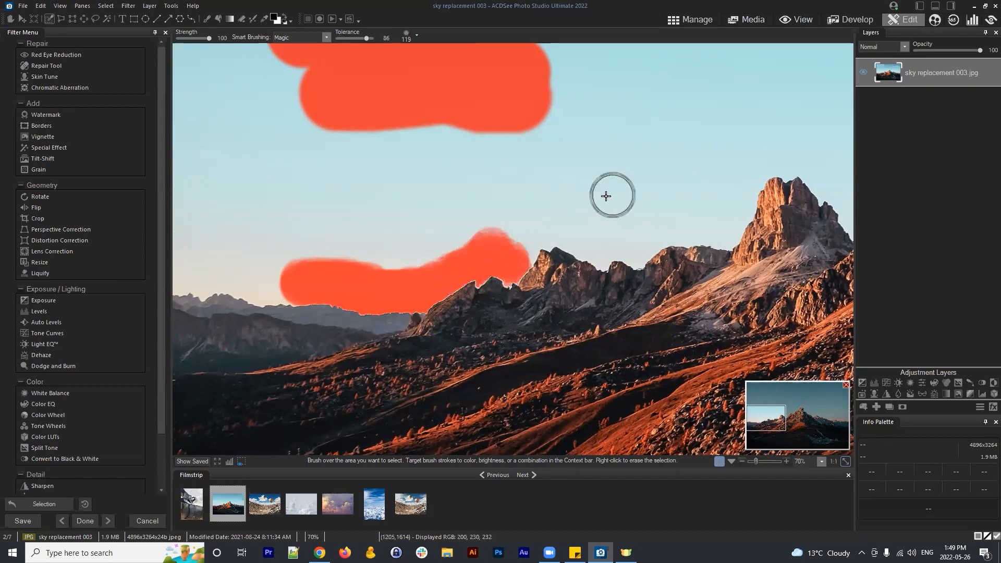
mouse_move(636, 211)
left_mouse_down()
mouse_move(726, 229)
mouse_move(754, 180)
mouse_move(693, 224)
mouse_move(599, 262)
mouse_move(577, 237)
mouse_move(530, 248)
mouse_move(619, 303)
left_mouse_up()
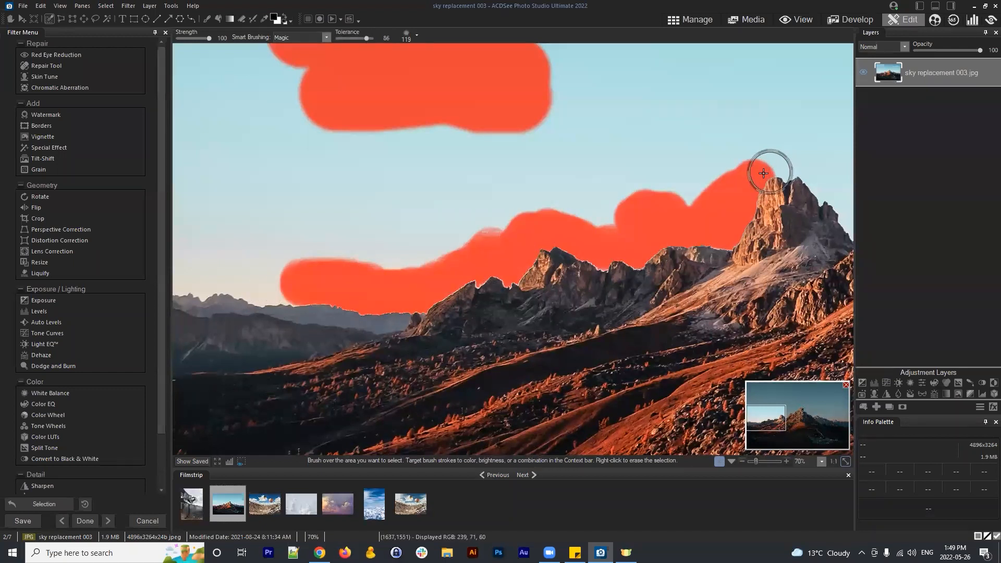
mouse_move(763, 173)
left_mouse_down()
mouse_move(779, 154)
mouse_move(811, 156)
mouse_move(830, 192)
left_mouse_up()
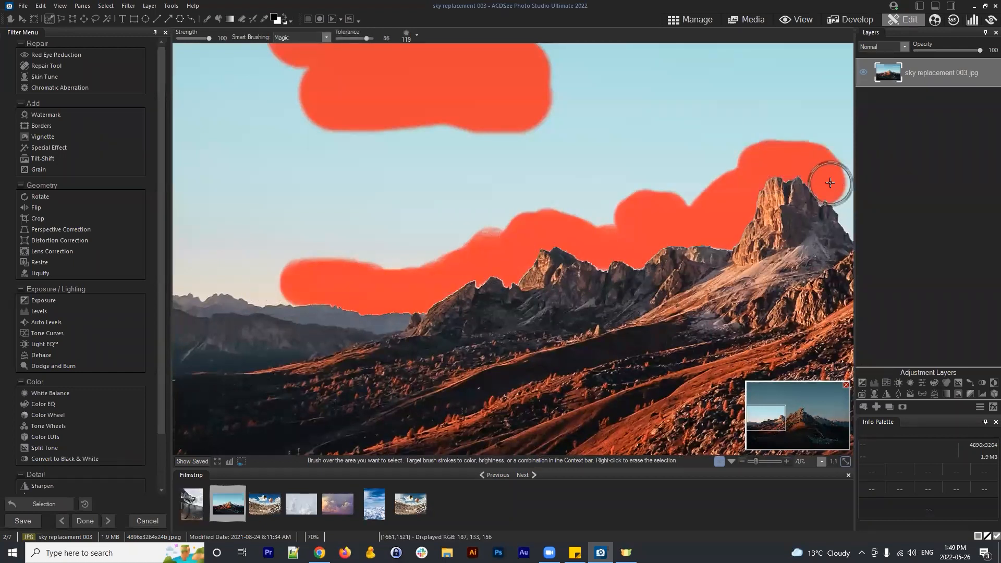
- Brush the sky above the distant ridge to the photo's left edge, and up the slope towards the main peak
left_click_drag(801, 258, 510, 271)
left_click_drag(534, 194, 568, 237)
mouse_move(606, 193)
left_mouse_down()
mouse_move(624, 168)
mouse_move(593, 330)
left_mouse_up()
left_click_drag(483, 317, 773, 286)
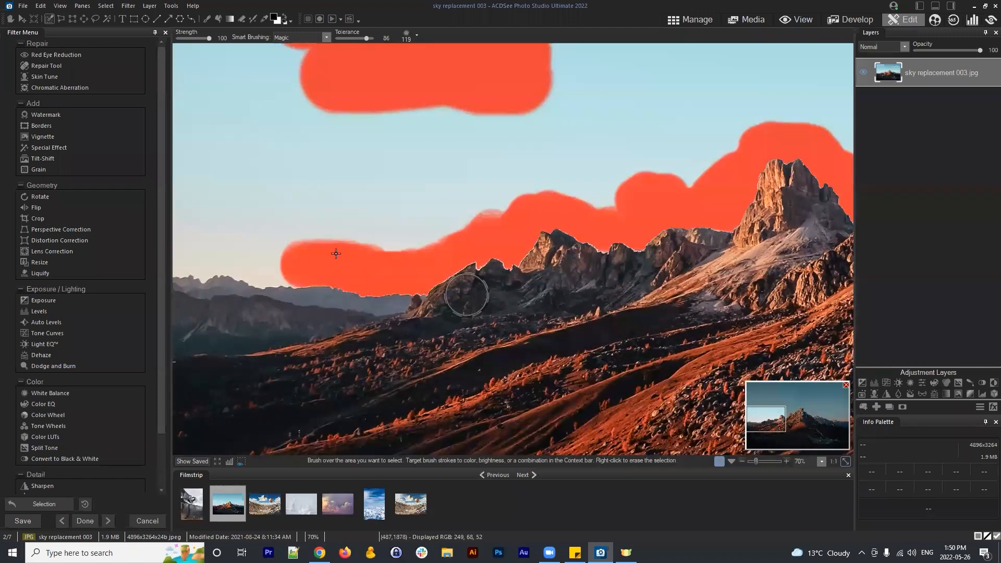
mouse_move(315, 270)
left_mouse_down()
mouse_move(201, 256)
mouse_move(202, 265)
mouse_move(181, 257)
mouse_move(215, 260)
mouse_move(181, 252)
mouse_move(389, 255)
mouse_move(171, 242)
mouse_move(228, 251)
mouse_move(195, 249)
mouse_move(213, 234)
mouse_move(450, 251)
left_mouse_up()
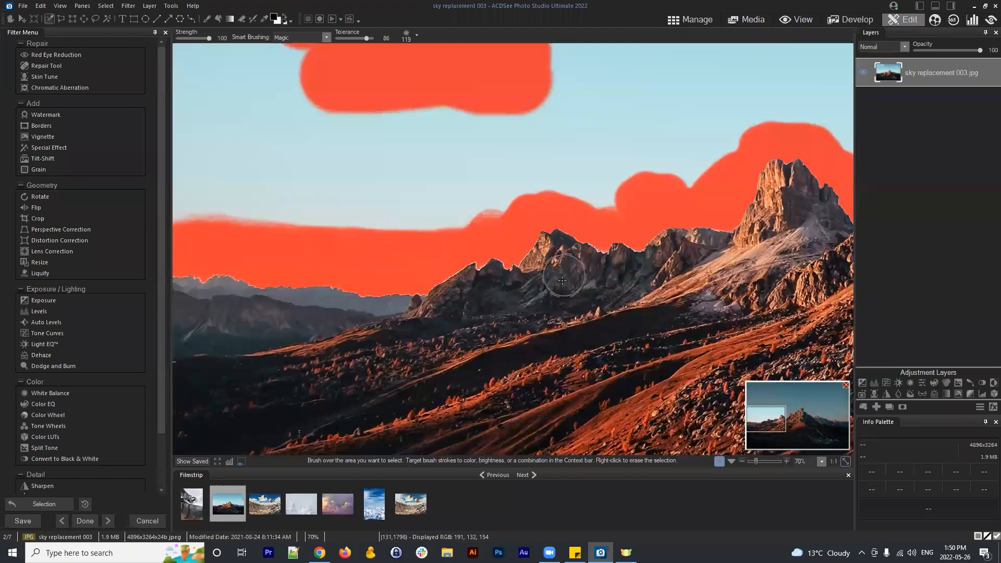
mouse_move(761, 250)
left_mouse_down()
mouse_move(366, 285)
mouse_move(326, 311)
mouse_move(376, 324)
left_mouse_up()
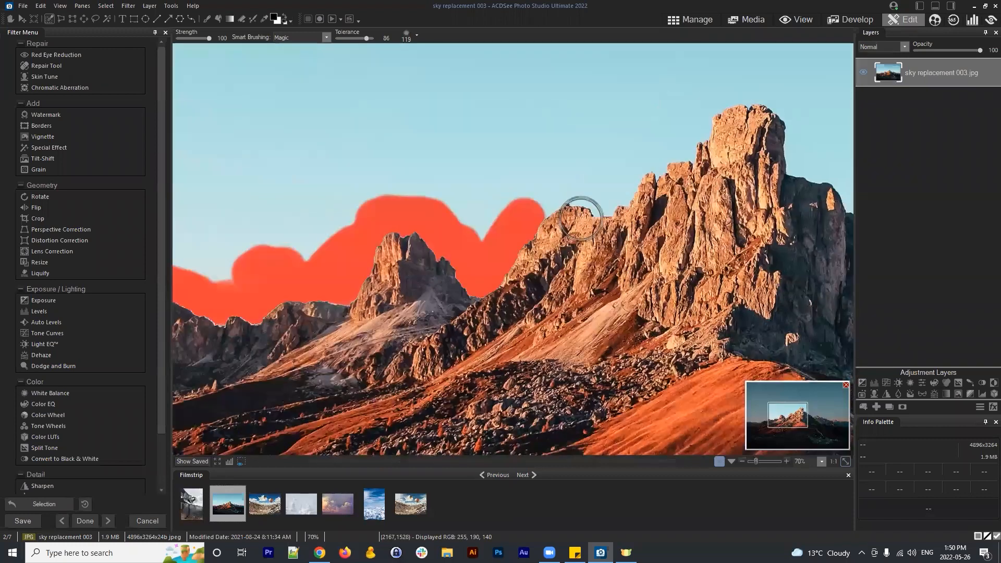
mouse_move(498, 281)
left_mouse_down()
mouse_move(491, 235)
mouse_move(608, 197)
mouse_move(635, 167)
mouse_move(660, 160)
left_mouse_up()
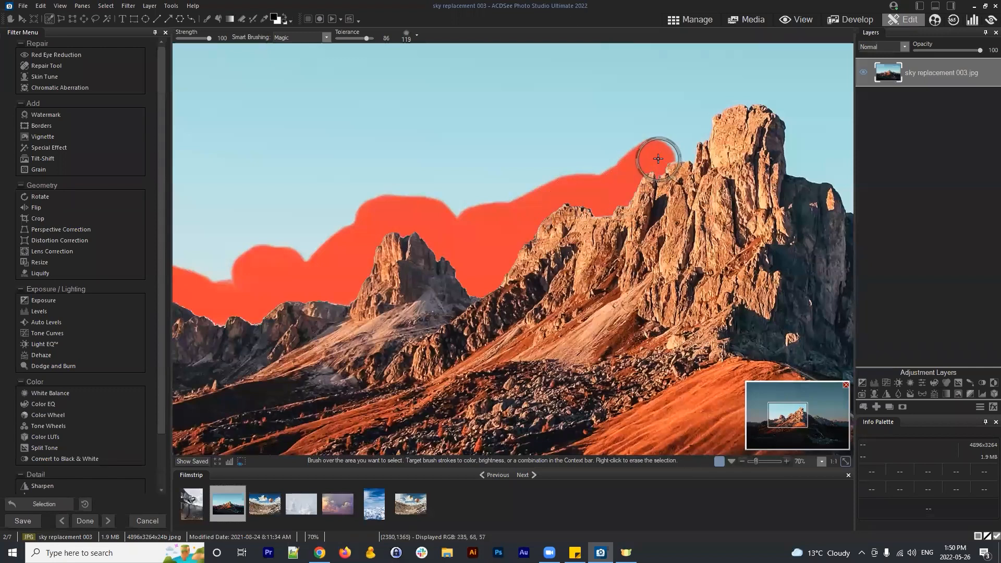
- Brush the sky around the main summit with a tolerance of 4, and down its right side with a tolerance of 1
mouse_move(739, 169)
left_mouse_down()
mouse_move(679, 248)
mouse_move(516, 253)
mouse_move(545, 247)
left_mouse_up()
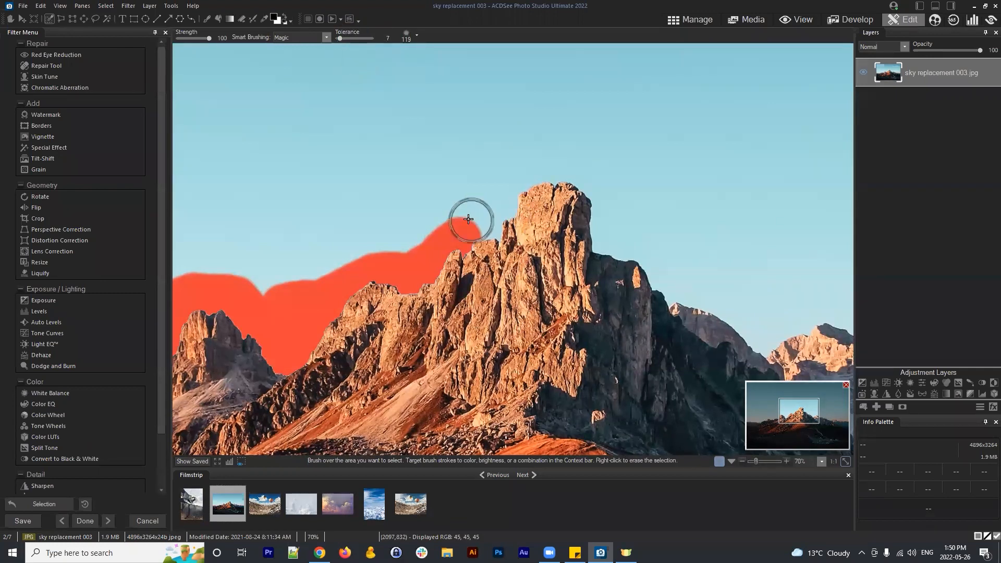
mouse_move(469, 217)
left_mouse_down()
mouse_move(480, 222)
mouse_move(542, 168)
mouse_move(581, 163)
mouse_move(610, 193)
left_mouse_up()
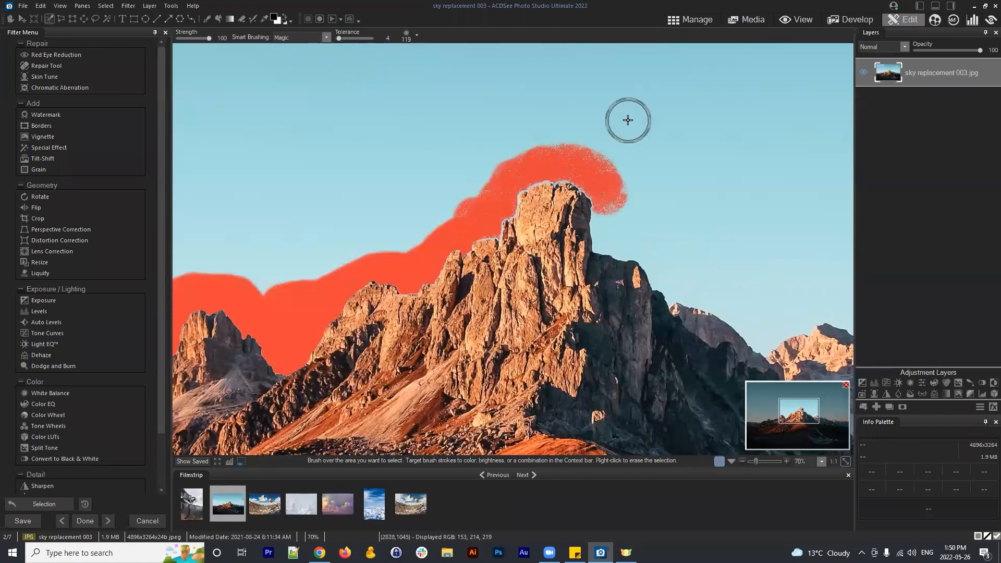
scroll(619, 141, "up", 5)
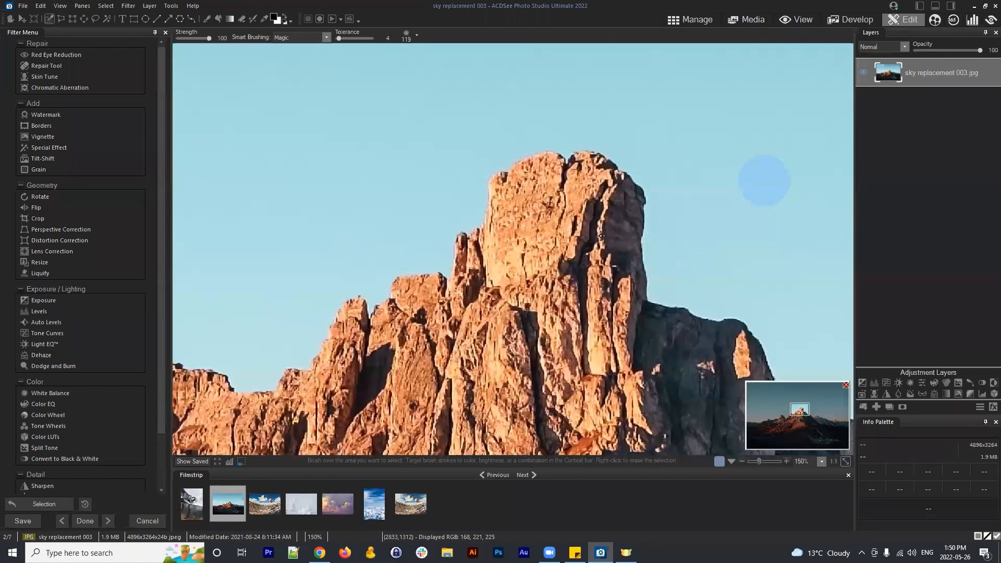
left_click_drag(600, 236, 566, 280)
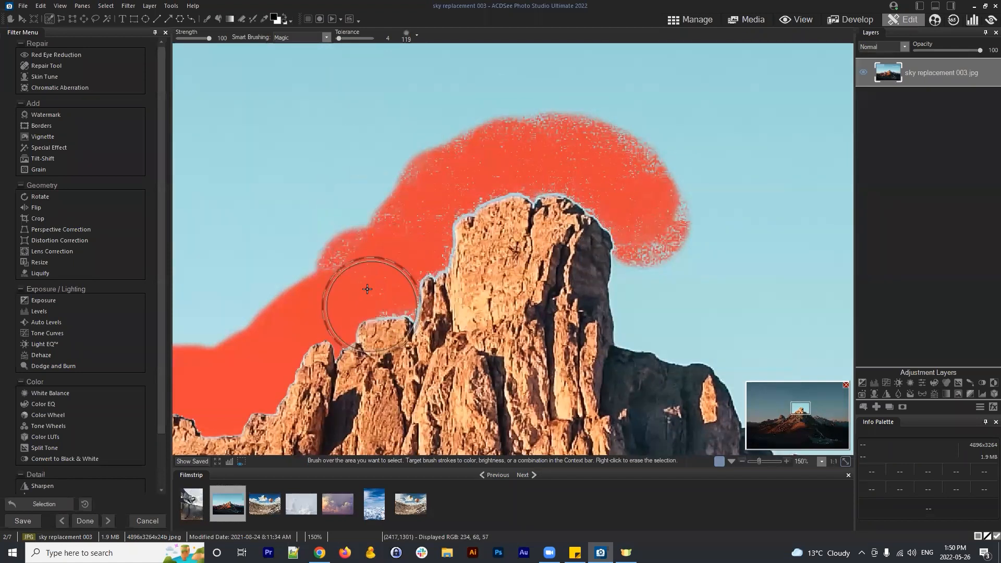
left_click(337, 38)
mouse_move(644, 174)
left_mouse_down()
mouse_move(668, 256)
mouse_move(654, 292)
mouse_move(665, 312)
mouse_move(646, 323)
mouse_move(647, 294)
mouse_move(655, 312)
mouse_move(641, 316)
mouse_move(705, 243)
left_mouse_up()
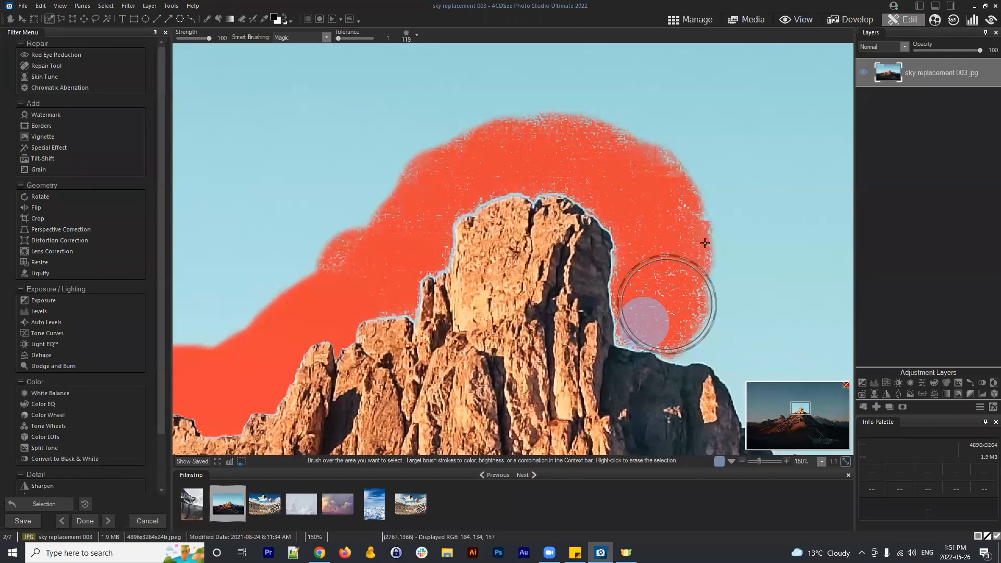
- Raise the brush tolerance to 94, and brush the sky over the main peak again and down its right slope
left_click_drag(776, 238, 730, 198)
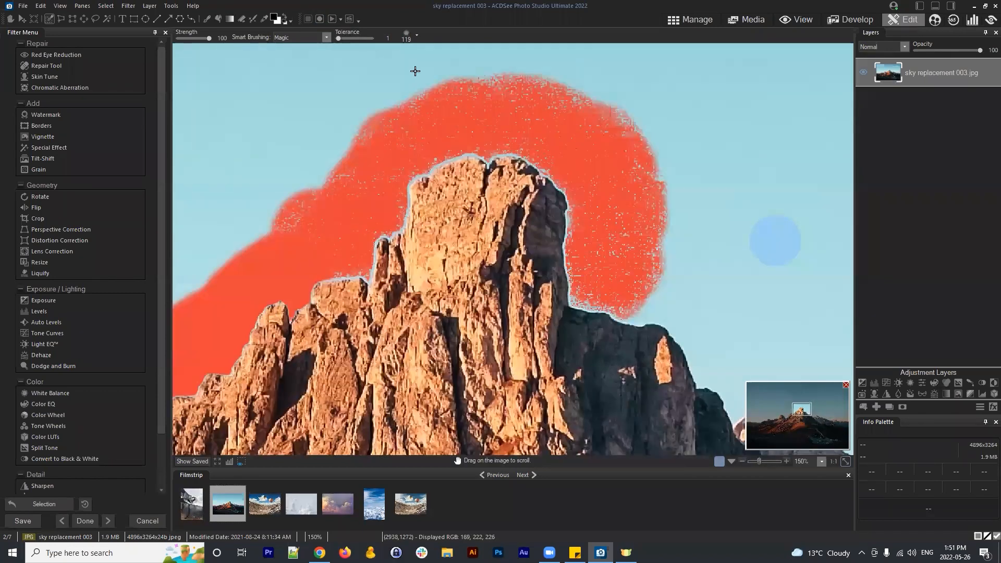
left_click_drag(336, 42, 366, 39)
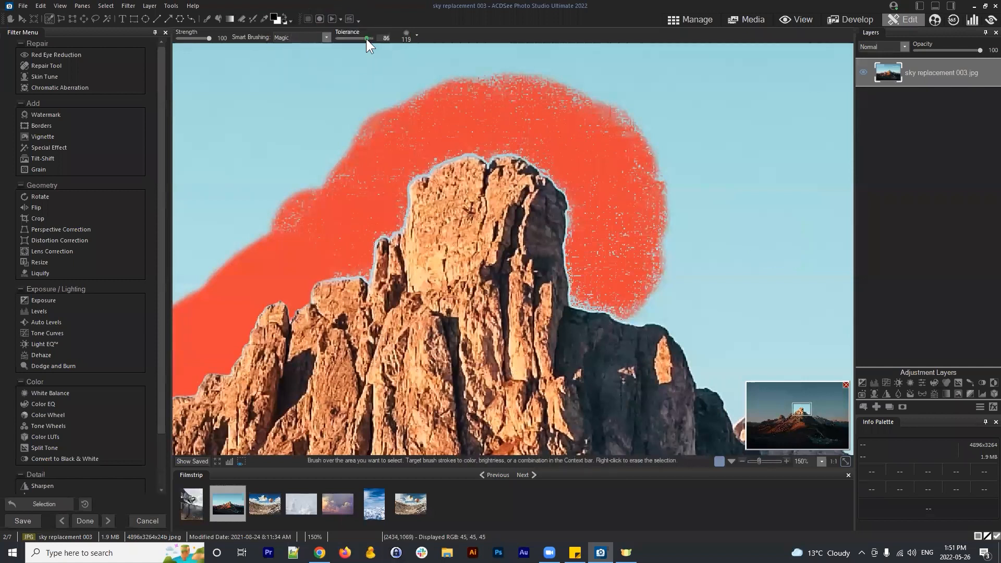
mouse_move(355, 271)
left_mouse_down()
mouse_move(293, 239)
mouse_move(377, 190)
mouse_move(402, 145)
mouse_move(527, 107)
mouse_move(635, 170)
mouse_move(599, 237)
mouse_move(606, 286)
mouse_move(632, 249)
mouse_move(662, 283)
mouse_move(615, 233)
mouse_move(584, 141)
left_mouse_up()
mouse_move(695, 270)
left_mouse_down()
mouse_move(437, 132)
mouse_move(403, 128)
mouse_move(417, 196)
mouse_move(455, 233)
mouse_move(447, 250)
mouse_move(482, 241)
mouse_move(579, 272)
mouse_move(657, 356)
left_mouse_up()
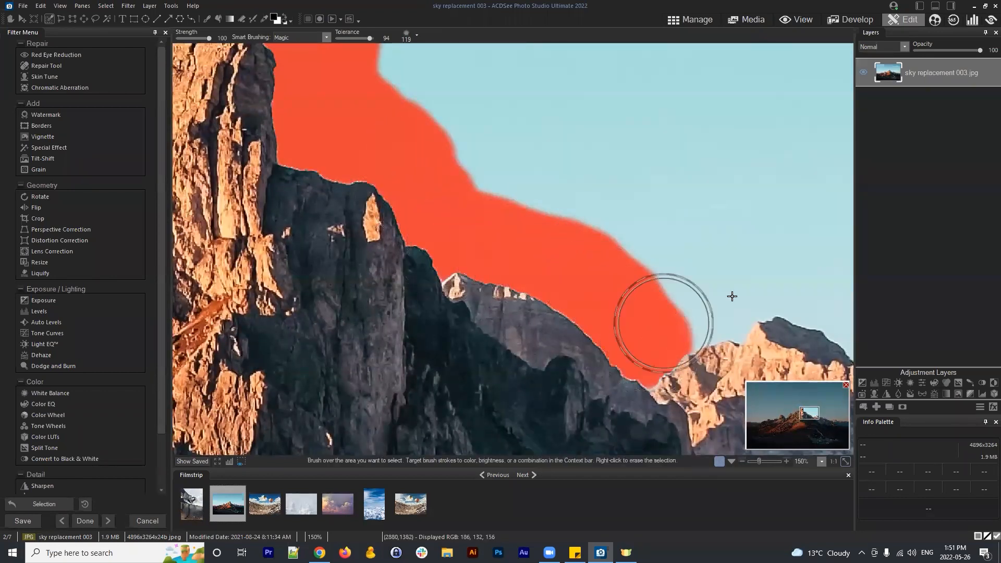
- Extend the sky selection along the dark mountains right of the main peak and over the distant sunlit peak
mouse_move(776, 279)
left_mouse_down()
mouse_move(490, 191)
mouse_move(327, 217)
mouse_move(365, 196)
mouse_move(467, 231)
mouse_move(489, 261)
mouse_move(576, 266)
mouse_move(621, 279)
mouse_move(631, 295)
mouse_move(478, 196)
left_mouse_up()
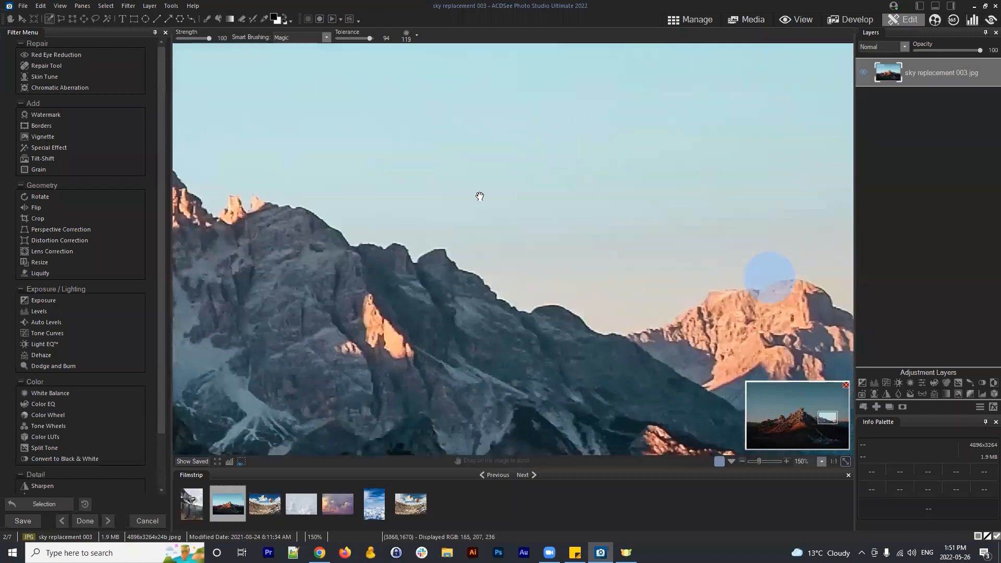
mouse_move(384, 206)
left_mouse_down()
mouse_move(418, 226)
mouse_move(459, 218)
mouse_move(432, 229)
mouse_move(449, 220)
mouse_move(493, 259)
mouse_move(523, 266)
mouse_move(528, 280)
mouse_move(511, 287)
mouse_move(527, 295)
mouse_move(528, 247)
mouse_move(554, 247)
mouse_move(607, 296)
mouse_move(630, 299)
left_mouse_up()
left_click_drag(728, 254, 462, 224)
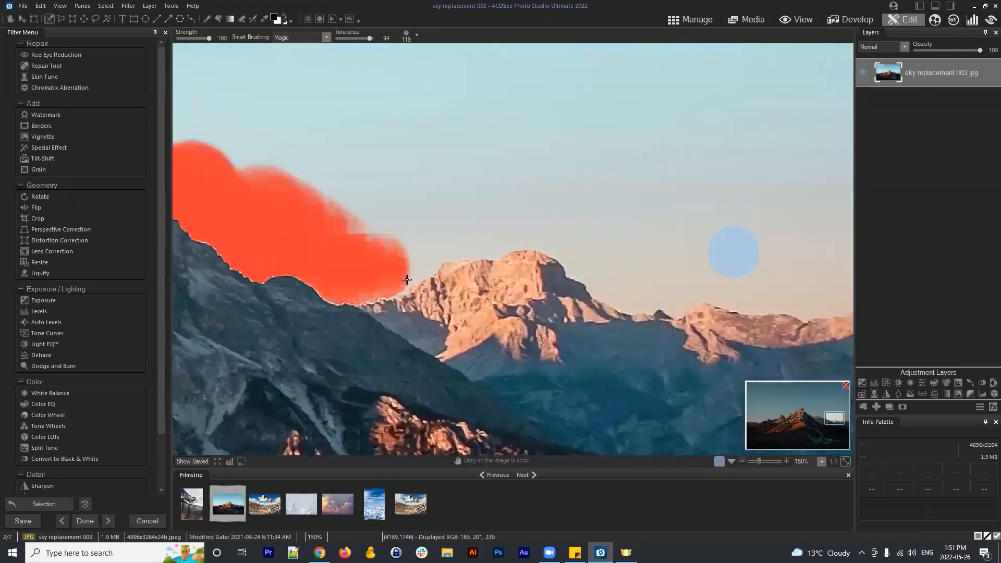
mouse_move(357, 277)
left_mouse_down()
mouse_move(351, 266)
mouse_move(384, 245)
mouse_move(487, 219)
mouse_move(471, 228)
mouse_move(548, 221)
mouse_move(625, 286)
mouse_move(621, 264)
mouse_move(518, 214)
mouse_move(311, 212)
mouse_move(337, 204)
left_mouse_up()
left_click_drag(704, 236, 420, 195)
- Refine the edge beside the distant sunlit peak with a smaller brush, and extend the sky selection along the ridge to the photo's right edge
scroll(435, 287, "down", 8)
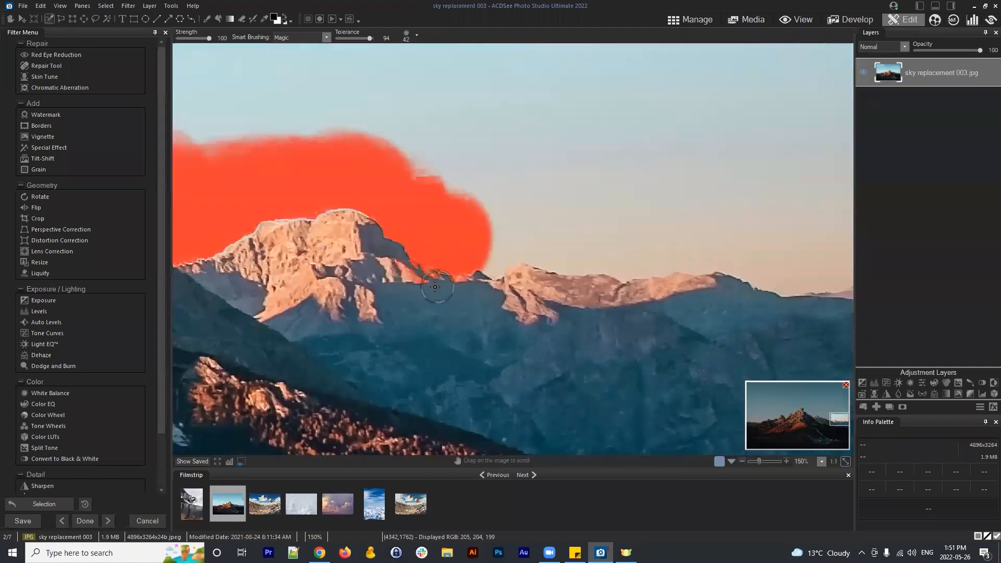
mouse_move(384, 263)
left_mouse_down()
mouse_move(477, 313)
mouse_move(420, 289)
mouse_move(455, 262)
mouse_move(423, 252)
mouse_move(454, 262)
mouse_move(457, 282)
mouse_move(532, 223)
left_mouse_up()
scroll(524, 279, "down", 5)
left_click_drag(524, 279, 526, 275)
scroll(542, 229, "up", 5)
mouse_move(550, 230)
left_mouse_down()
mouse_move(622, 240)
mouse_move(717, 219)
mouse_move(726, 229)
mouse_move(776, 198)
left_mouse_up()
left_click_drag(563, 179, 568, 159)
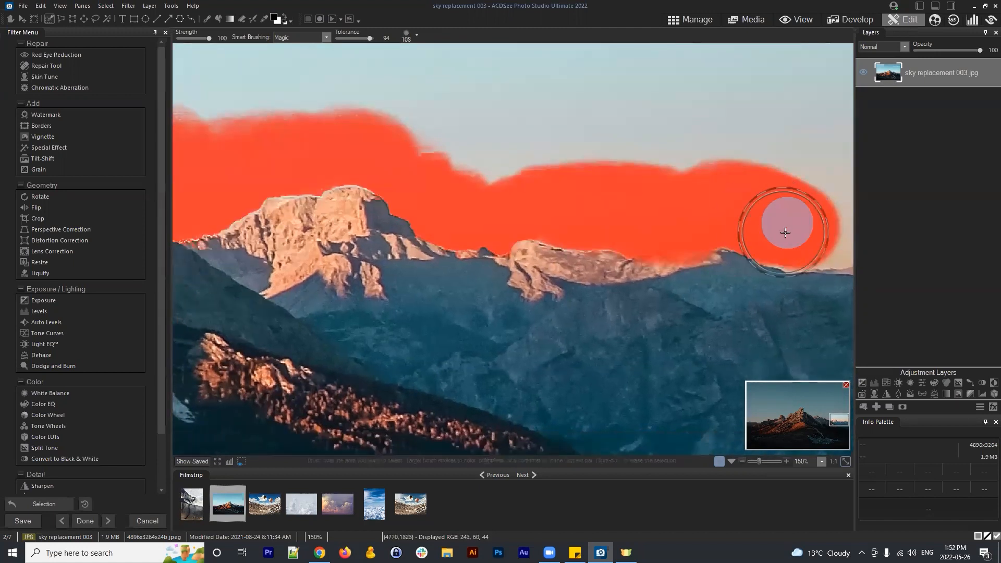
mouse_move(766, 210)
left_mouse_down()
mouse_move(829, 214)
mouse_move(833, 230)
mouse_move(795, 229)
left_mouse_up()
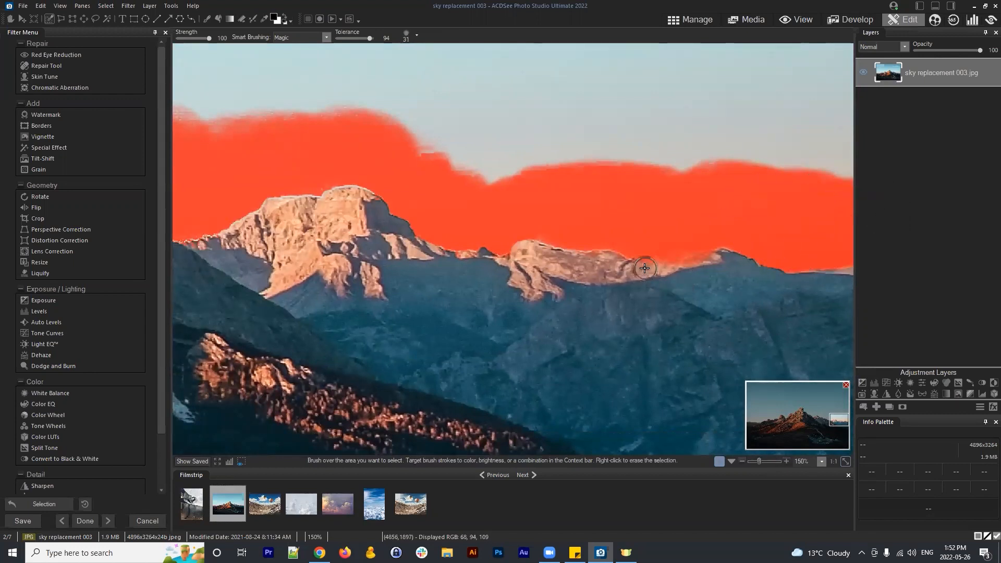
- Clean up the selection edge along the far-right ridge with brush sizes from 31 to 53
mouse_move(645, 268)
left_mouse_down()
mouse_move(635, 268)
mouse_move(675, 265)
left_mouse_up()
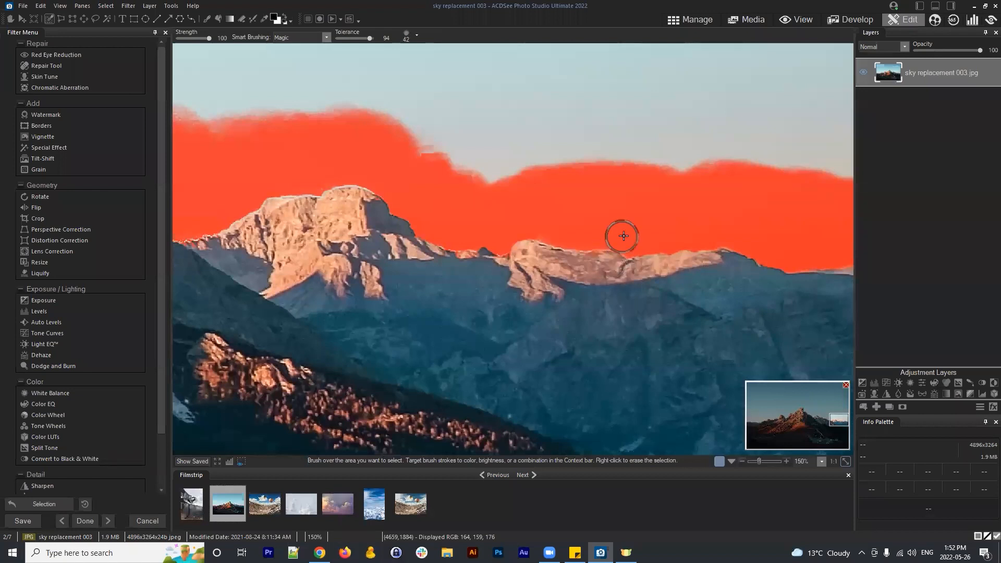
scroll(623, 236, "up", 3)
left_click_drag(623, 235, 620, 229)
left_click(550, 223)
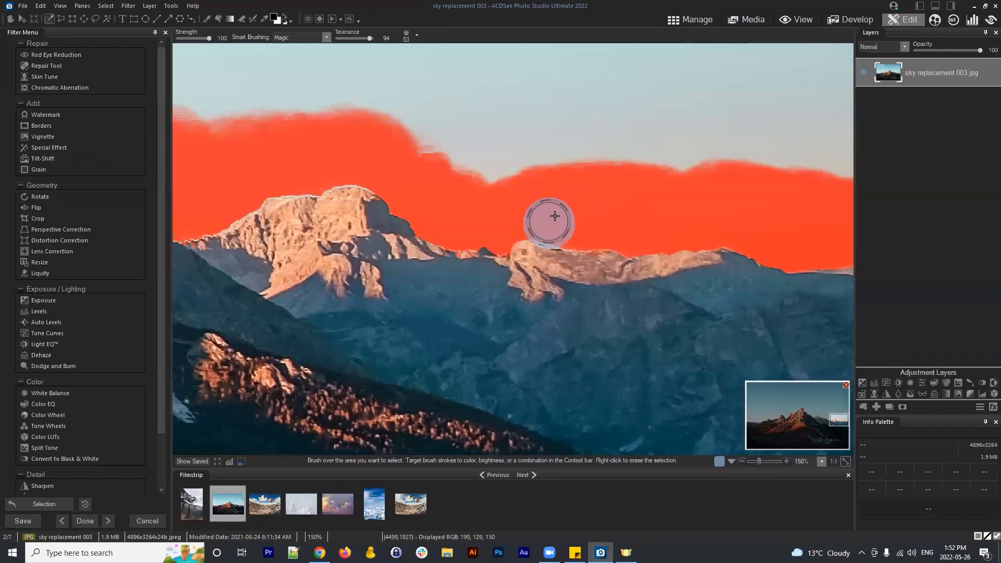
scroll(777, 217, "down", 5)
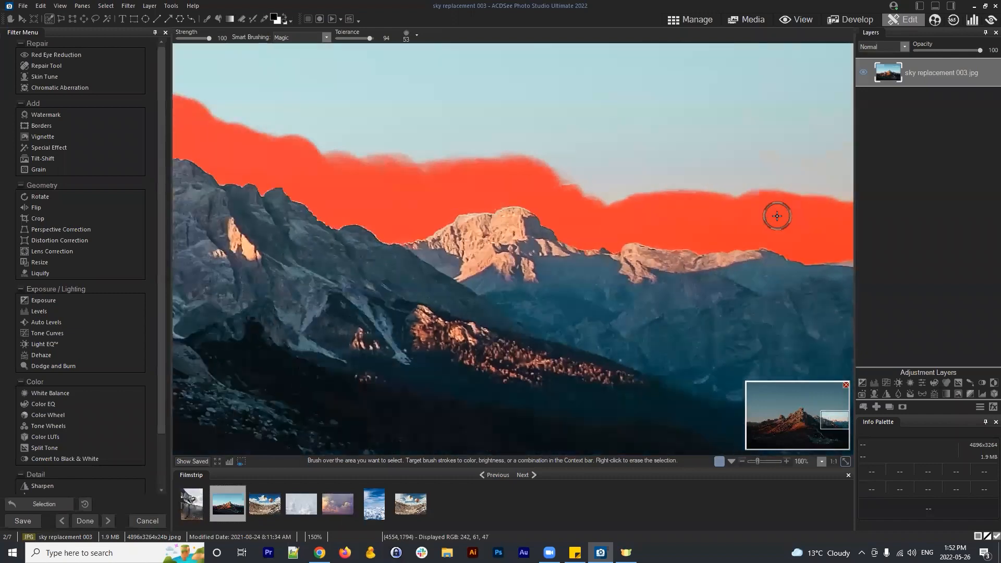
- Set Smart Brushing to Off for the selection brush
scroll(775, 211, "down", 4)
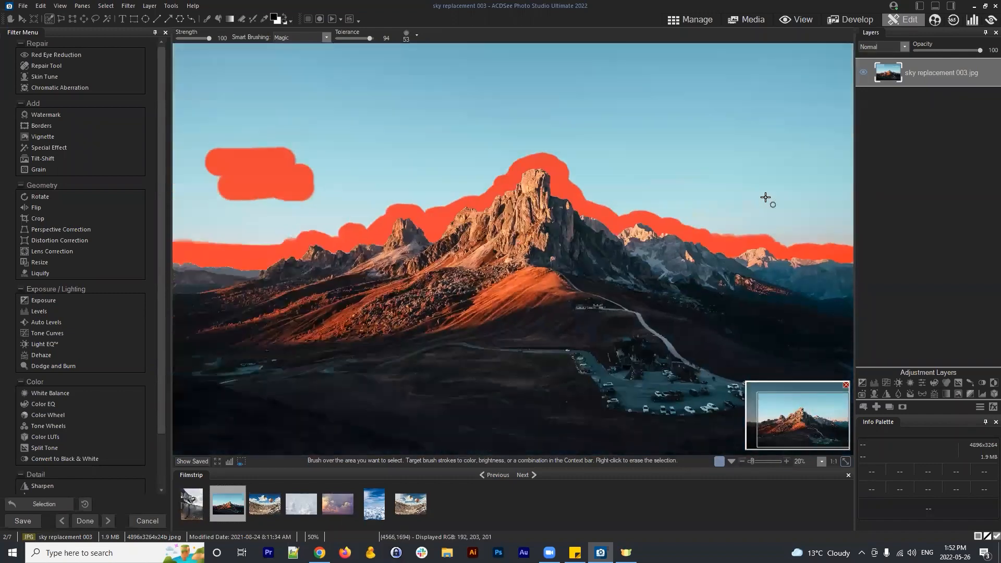
scroll(770, 181, "down", 1)
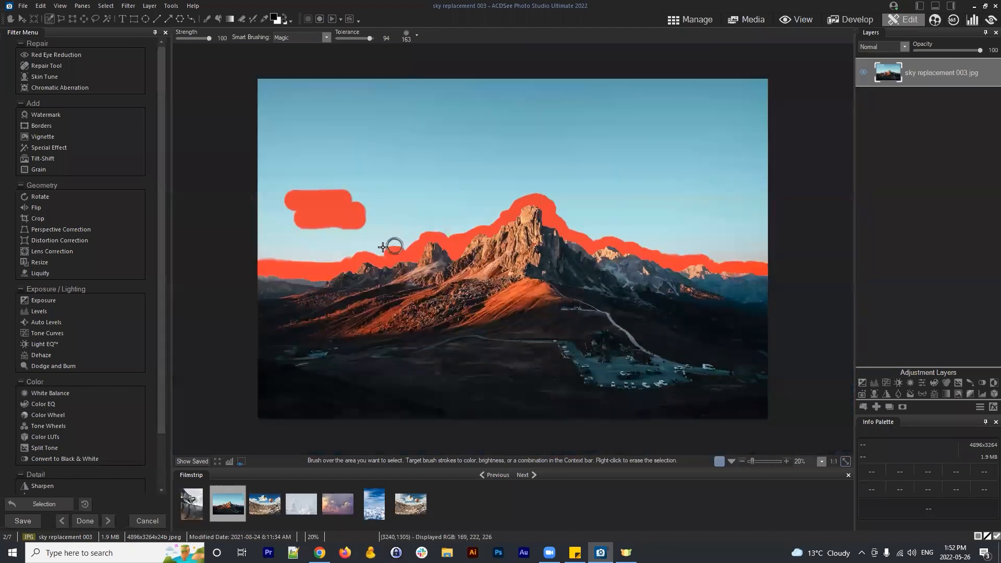
left_click_drag(386, 253, 379, 253)
scroll(748, 207, "up", 1)
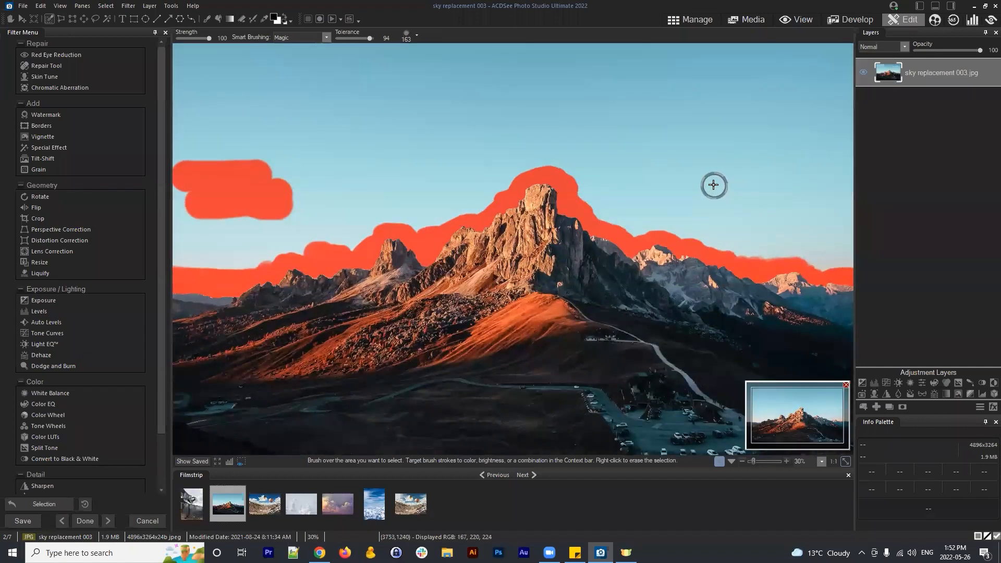
scroll(713, 185, "down", 1)
scroll(709, 182, "up", 1)
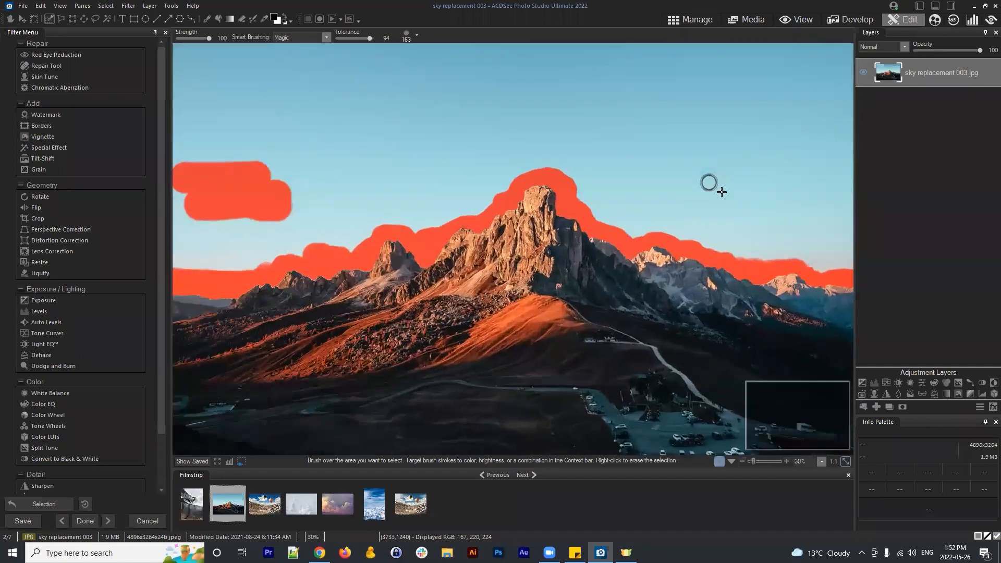
left_click(321, 35)
left_click(294, 48)
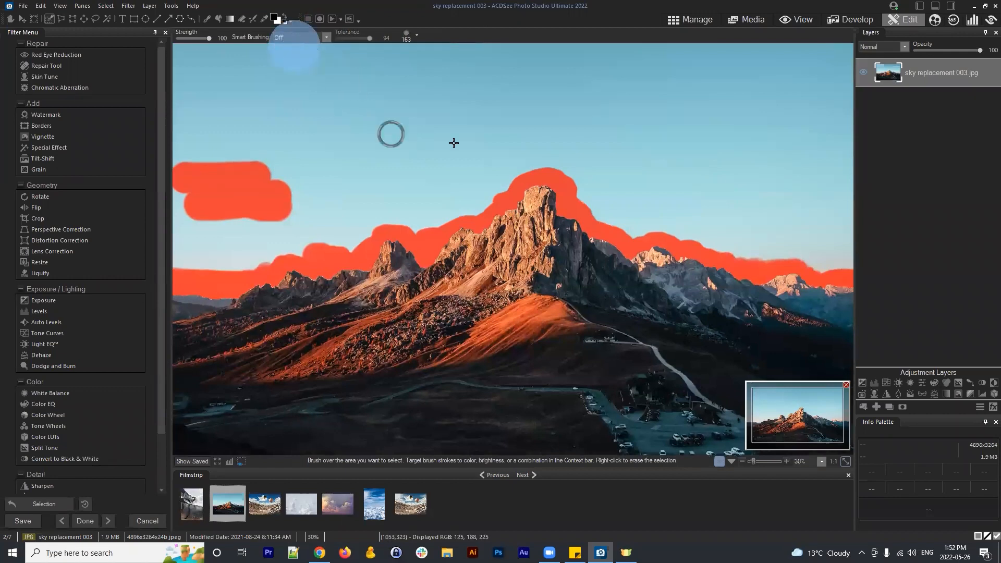
- Brush the remaining sky above the mountain ridge into the selection with a brush size of 328
scroll(422, 165, "up", 3)
left_click_drag(476, 127, 597, 291)
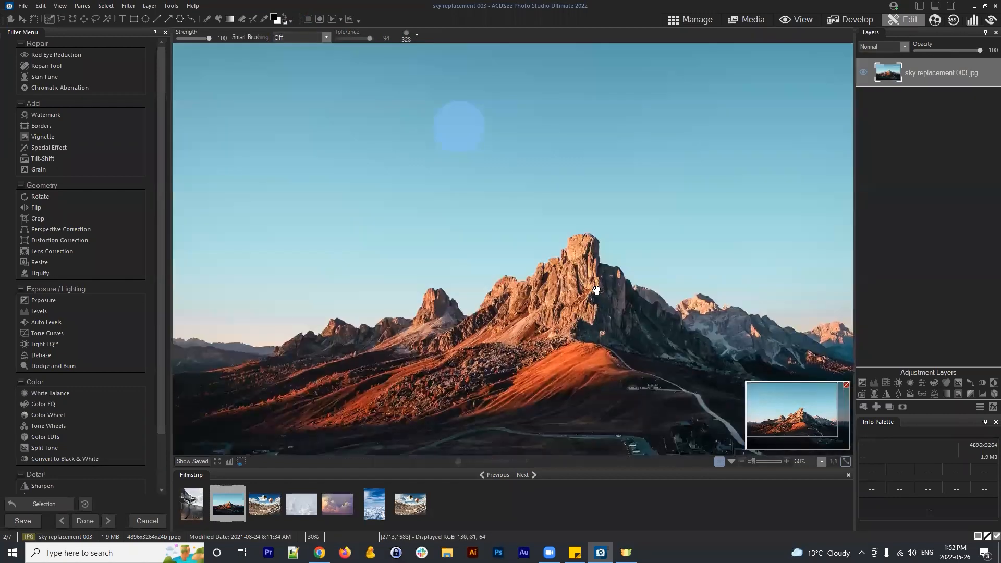
mouse_move(266, 300)
left_mouse_down()
mouse_move(179, 298)
mouse_move(242, 301)
mouse_move(209, 243)
mouse_move(199, 143)
mouse_move(159, 113)
mouse_move(179, 200)
mouse_move(188, 39)
mouse_move(203, 99)
mouse_move(183, 195)
mouse_move(247, 237)
mouse_move(245, 278)
mouse_move(288, 294)
mouse_move(310, 298)
mouse_move(350, 272)
mouse_move(412, 265)
mouse_move(416, 236)
mouse_move(329, 257)
mouse_move(294, 200)
mouse_move(250, 203)
mouse_move(226, 47)
mouse_move(289, 181)
mouse_move(305, 58)
mouse_move(326, 92)
mouse_move(343, 226)
mouse_move(352, 60)
mouse_move(383, 85)
mouse_move(385, 221)
mouse_move(421, 133)
mouse_move(392, 33)
mouse_move(454, 109)
mouse_move(446, 259)
mouse_move(438, 246)
mouse_move(463, 259)
mouse_move(481, 237)
mouse_move(480, 247)
mouse_move(429, 249)
mouse_move(510, 245)
mouse_move(597, 189)
mouse_move(591, 203)
mouse_move(603, 28)
mouse_move(475, 54)
mouse_move(589, 51)
mouse_move(523, 127)
mouse_move(561, 104)
mouse_move(462, 205)
mouse_move(572, 149)
mouse_move(497, 215)
mouse_move(574, 165)
left_mouse_up()
key("space")
mouse_move(509, 178)
left_mouse_down()
mouse_move(418, 147)
mouse_move(425, 108)
left_mouse_up()
mouse_move(540, 140)
left_mouse_down()
mouse_move(569, 181)
mouse_move(564, 172)
mouse_move(617, 189)
mouse_move(590, 197)
mouse_move(664, 182)
mouse_move(654, 198)
mouse_move(703, 207)
mouse_move(635, 192)
mouse_move(724, 222)
mouse_move(786, 216)
mouse_move(799, 231)
mouse_move(779, 224)
mouse_move(876, 235)
left_mouse_up()
left_click_drag(773, 129, 777, 198)
mouse_move(834, 274)
left_mouse_down()
mouse_move(844, 196)
mouse_move(825, 80)
mouse_move(835, 48)
mouse_move(842, 91)
mouse_move(809, 201)
mouse_move(811, 263)
mouse_move(757, 239)
mouse_move(633, 226)
mouse_move(539, 191)
mouse_move(526, 95)
mouse_move(537, 46)
mouse_move(788, 56)
mouse_move(792, 142)
mouse_move(769, 216)
mouse_move(772, 170)
mouse_move(756, 96)
mouse_move(732, 173)
mouse_move(708, 178)
mouse_move(712, 146)
mouse_move(633, 195)
mouse_move(568, 68)
mouse_move(654, 131)
mouse_move(645, 81)
mouse_move(612, 150)
mouse_move(773, 227)
left_mouse_up()
scroll(597, 167, "down", 3)
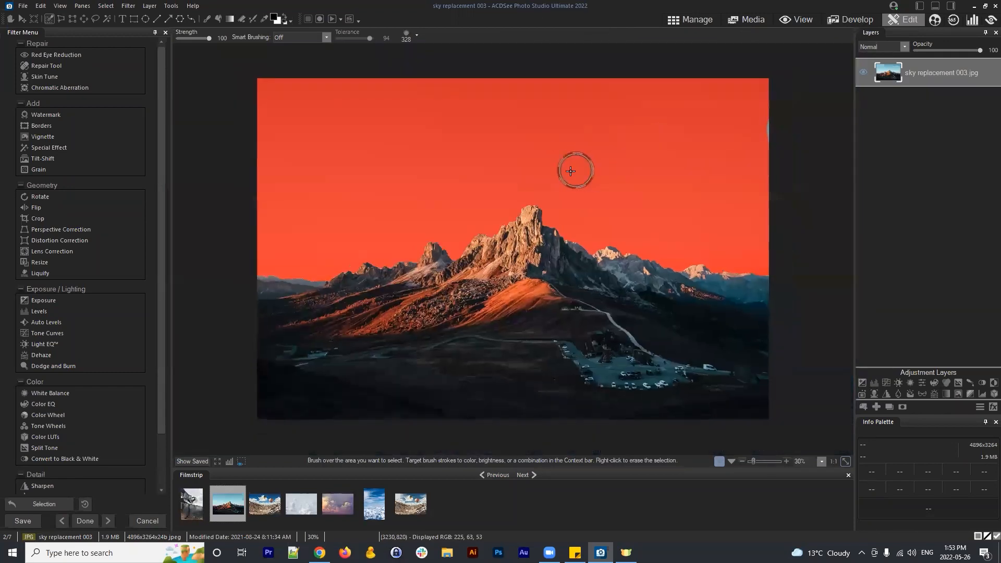
scroll(575, 173, "up", 3)
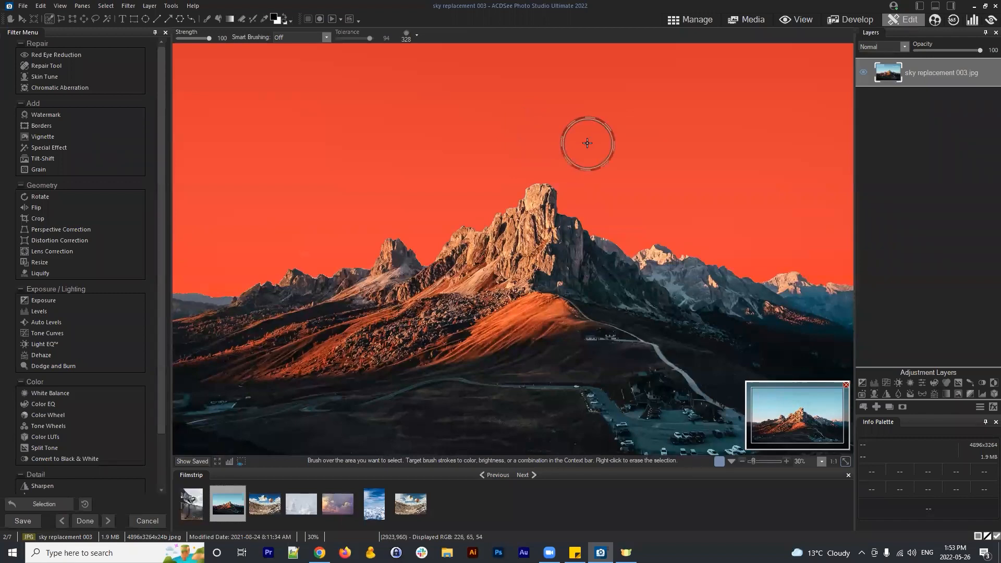
scroll(579, 137, "down", 1)
scroll(577, 137, "down", 2)
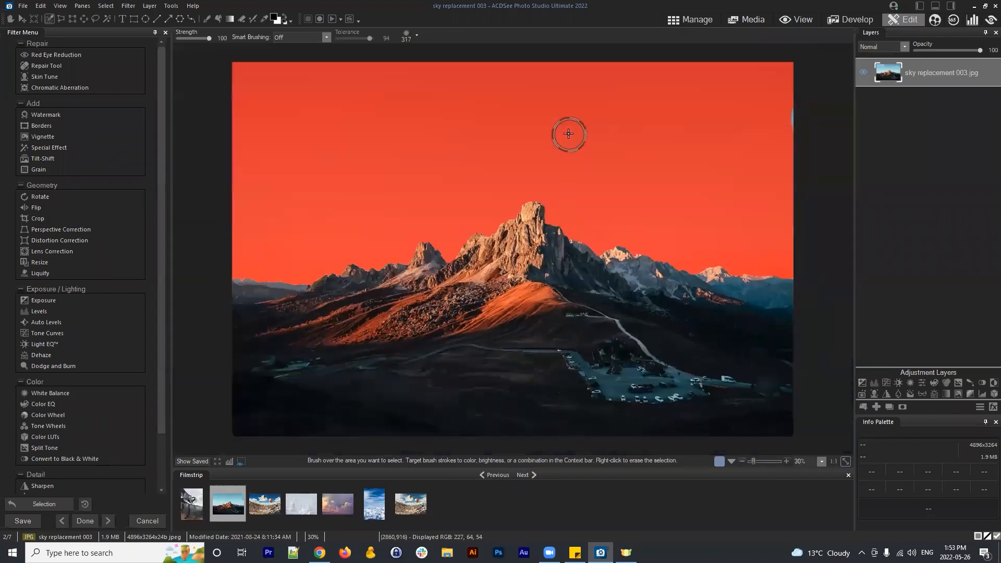
scroll(568, 139, "up", 1)
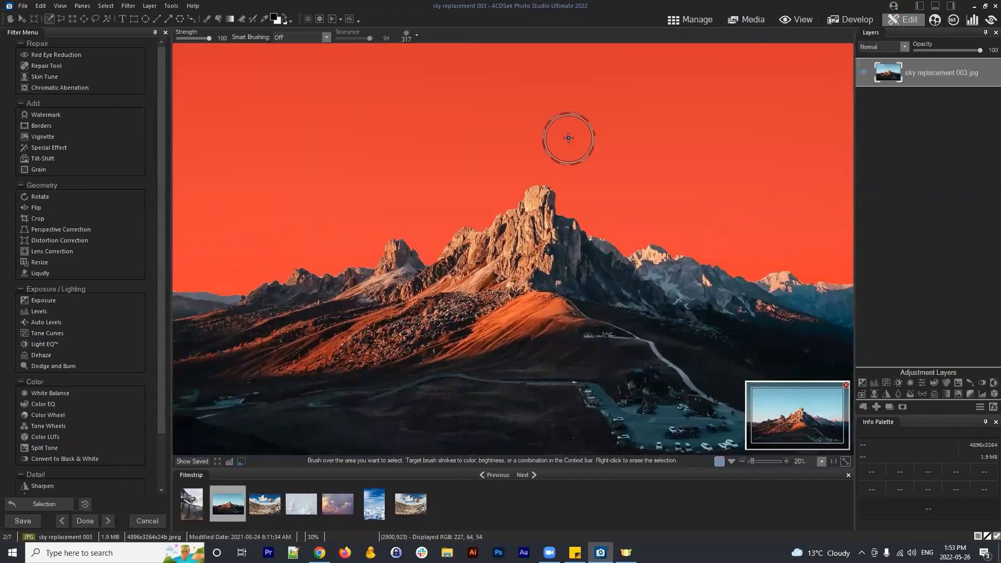
scroll(567, 139, "down", 1)
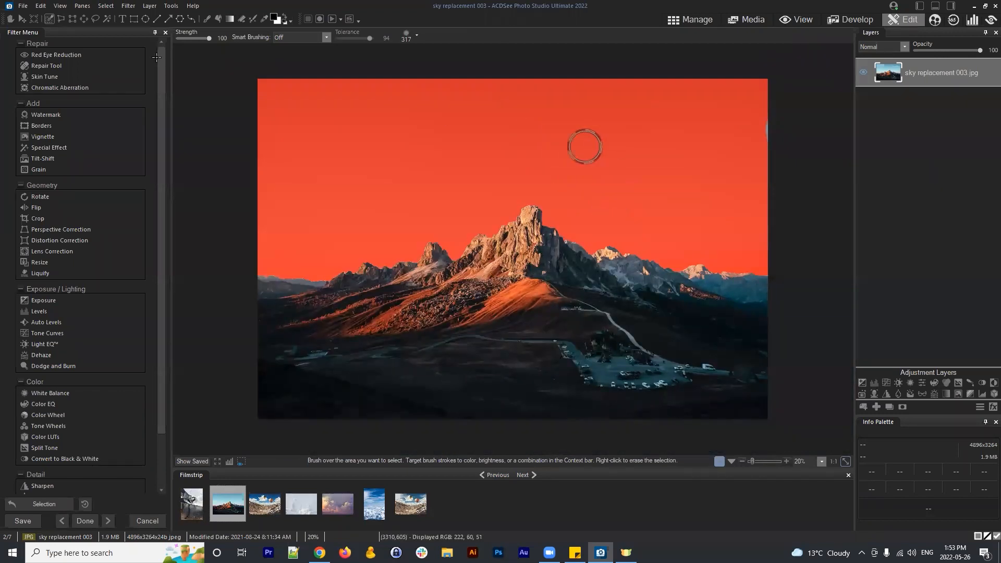
- Store the sky selection in the Selection Basket and close the basket
left_click(105, 6)
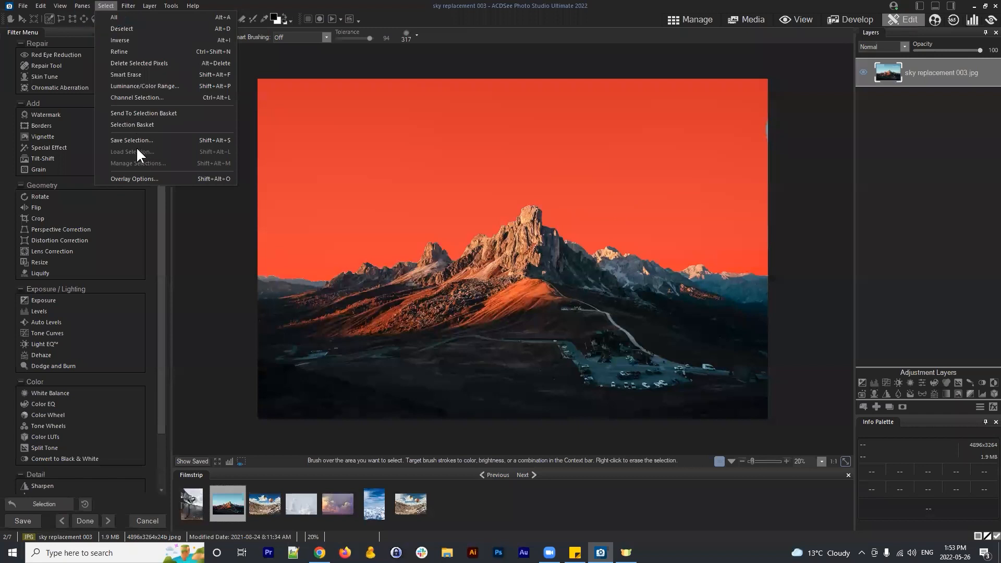
left_click(132, 125)
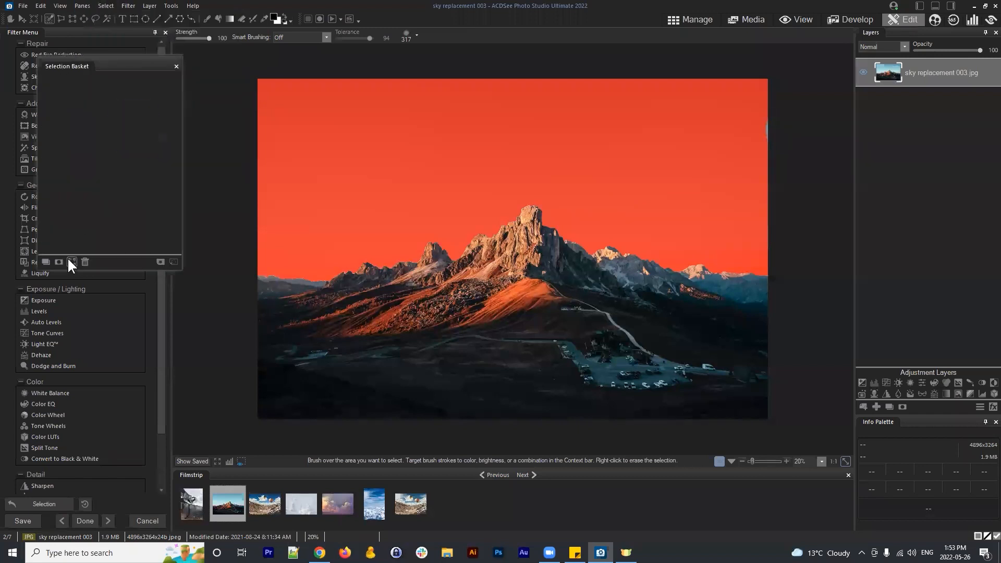
left_click(171, 261)
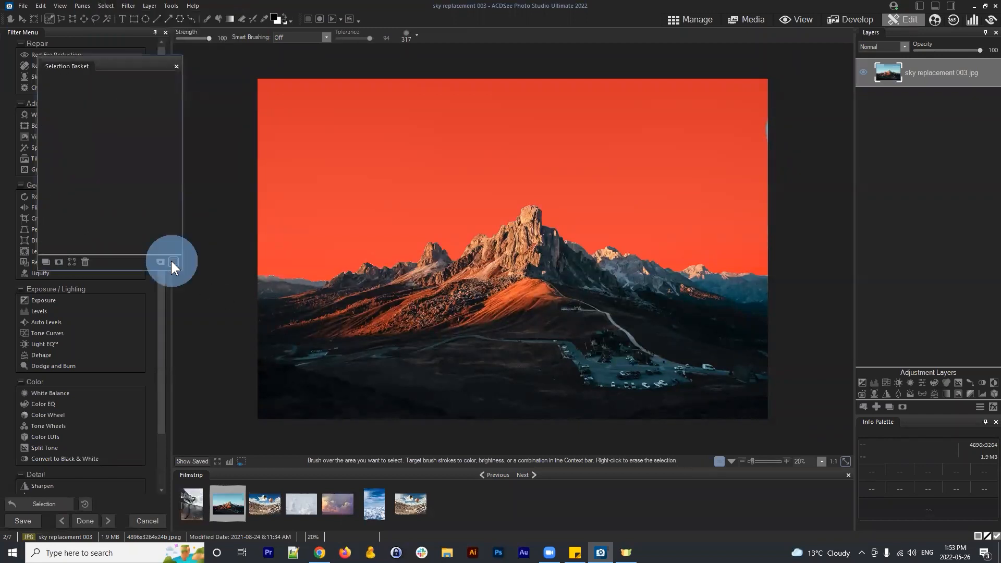
left_click_drag(139, 64, 143, 68)
left_click(181, 69)
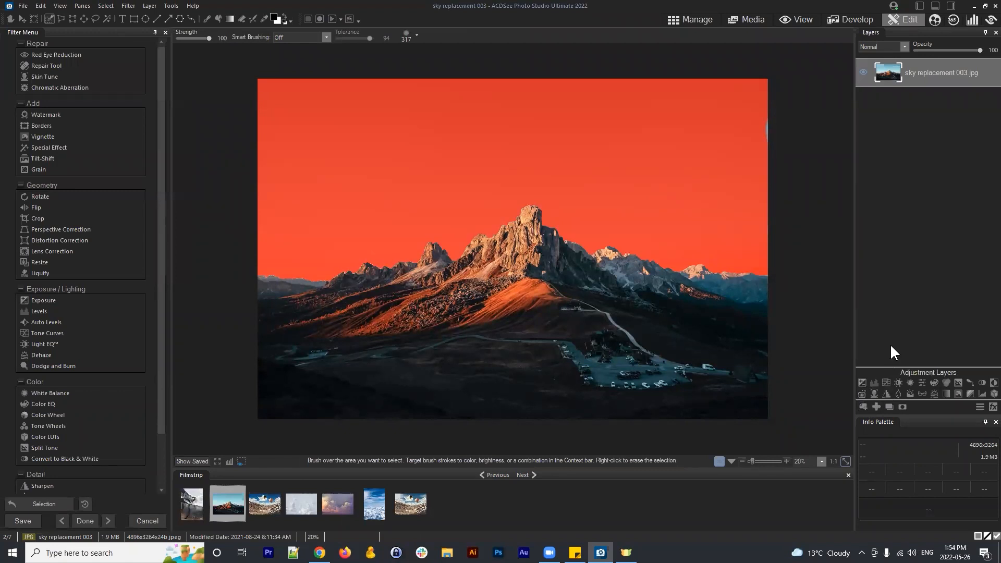
- Import the image sky replacement 005 as a layer, enlarge it to cover the photo's full width and sky, and commit the placement
left_click(862, 407)
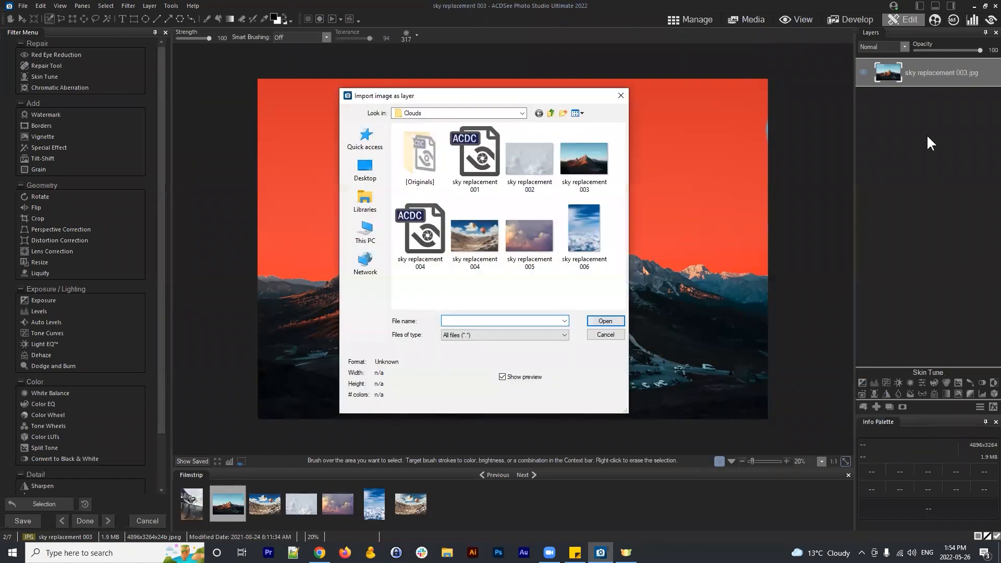
left_click(518, 234)
left_click(604, 321)
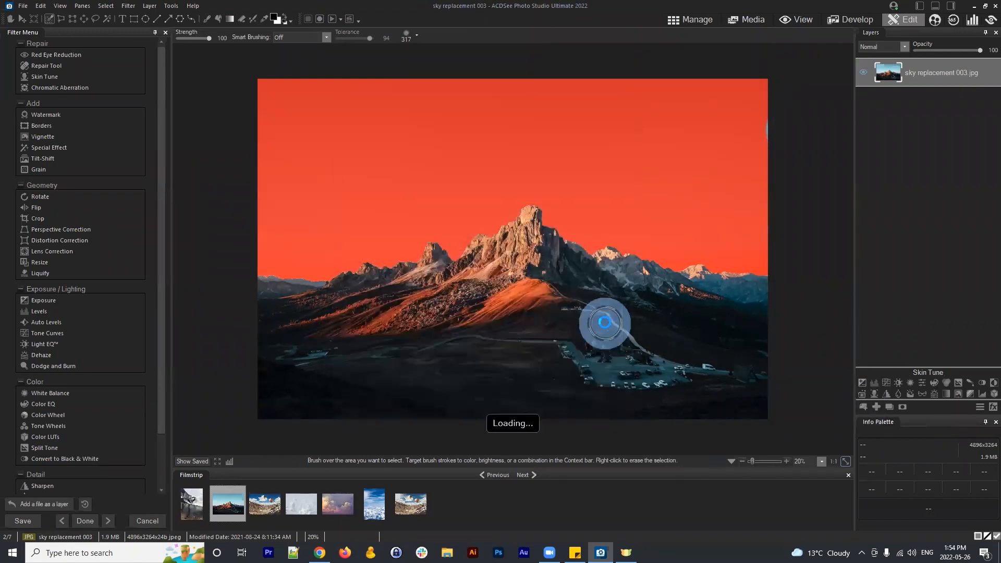
left_click_drag(476, 297, 466, 140)
left_click_drag(495, 192, 491, 199)
left_click_drag(601, 265, 767, 383)
left_click_drag(722, 300, 728, 272)
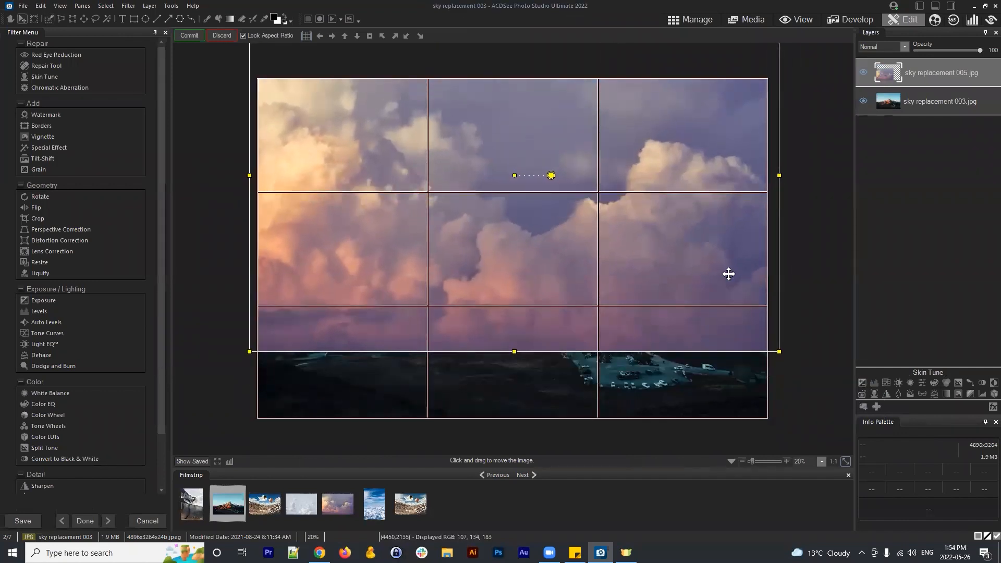
left_click(188, 37)
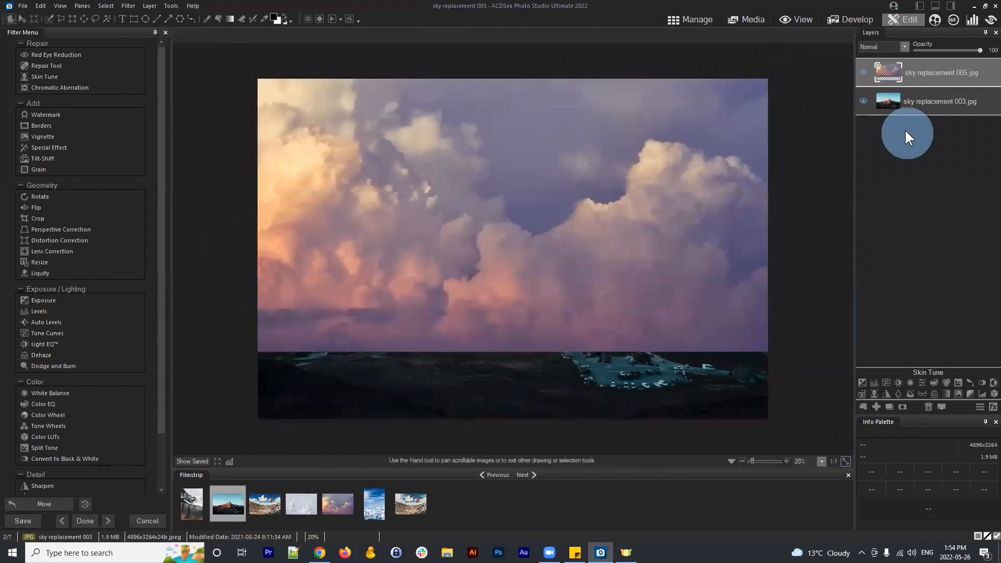
- Load the stored sky selection from the Selection Basket onto the cloud layer and close the basket
left_click(106, 6)
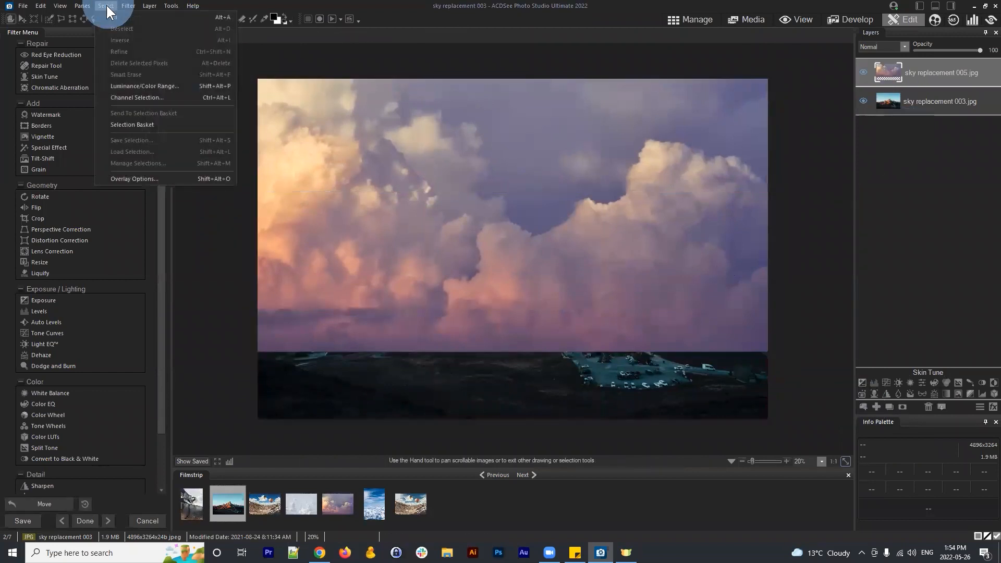
left_click(143, 126)
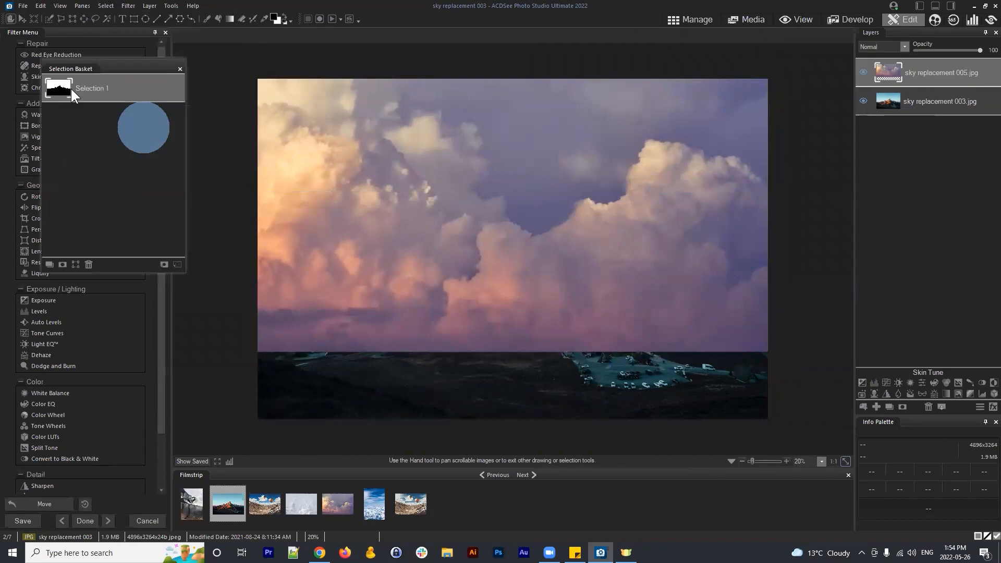
left_click(70, 88)
left_click(71, 264)
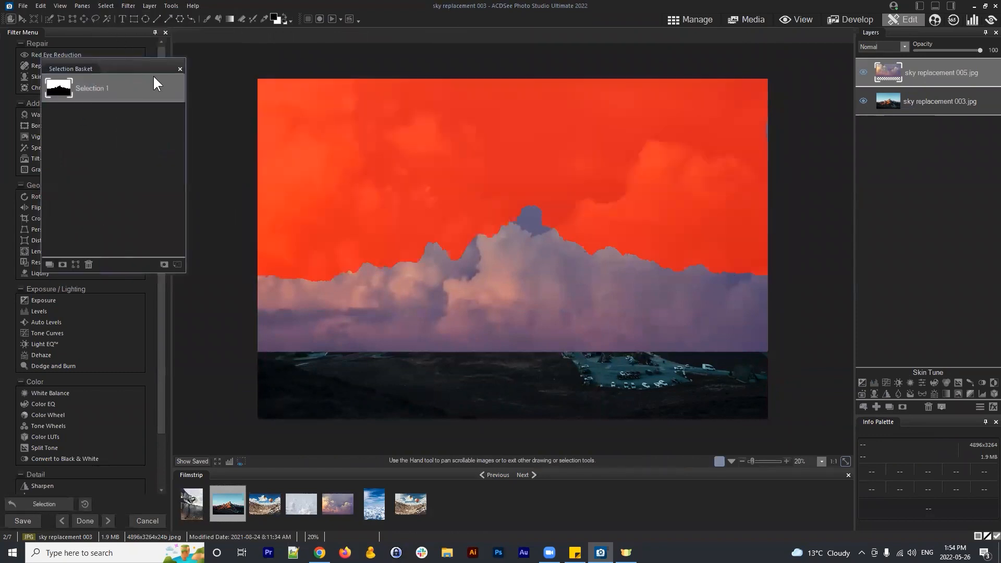
left_click(179, 69)
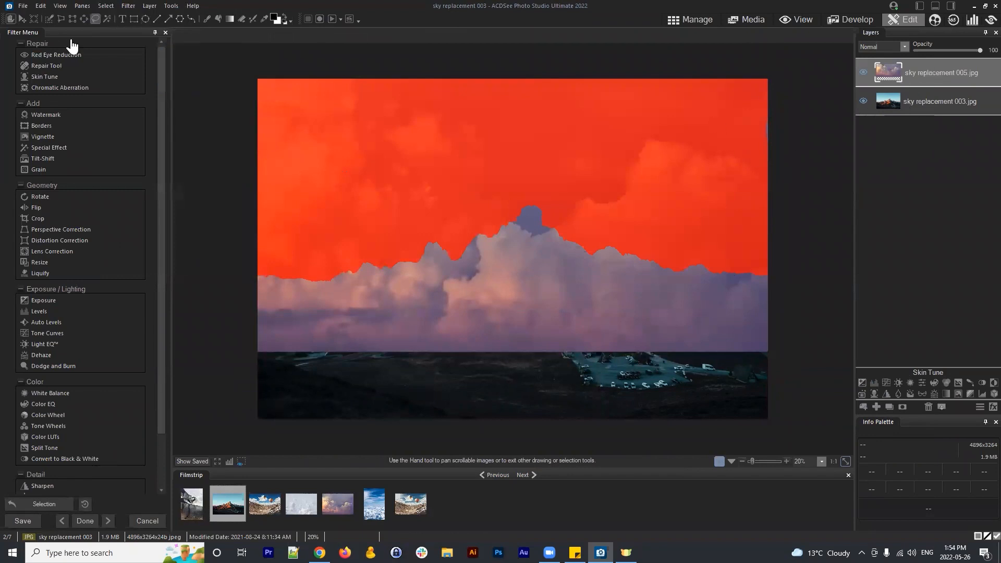
- Brush the missed spot at the sky's outer right edge into the selection
left_click(206, 19)
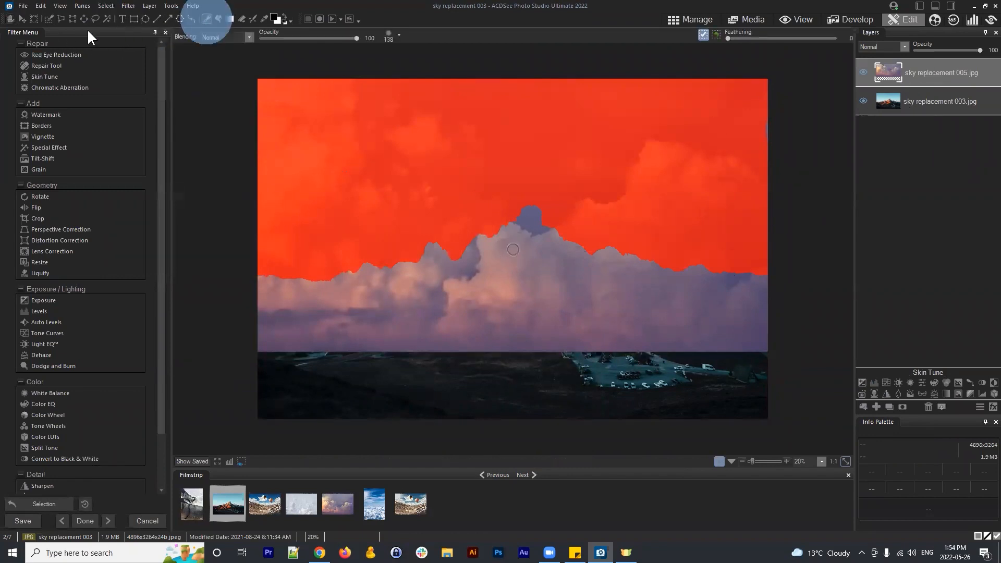
left_click(50, 19)
left_click(764, 132)
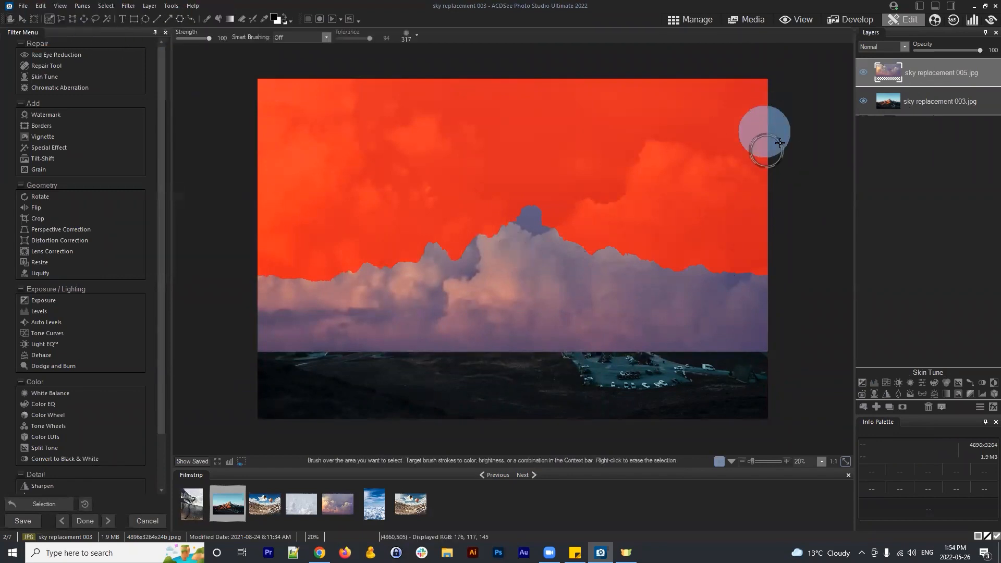
- Add a layer mask to the cloud layer from the sky selection, and deselect
left_click(903, 407)
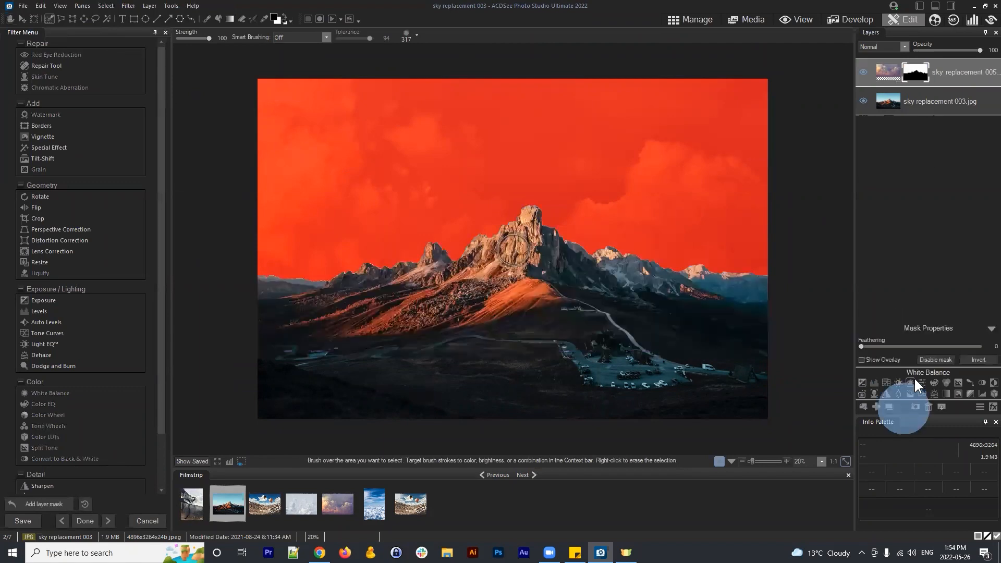
left_click(106, 6)
left_click(120, 28)
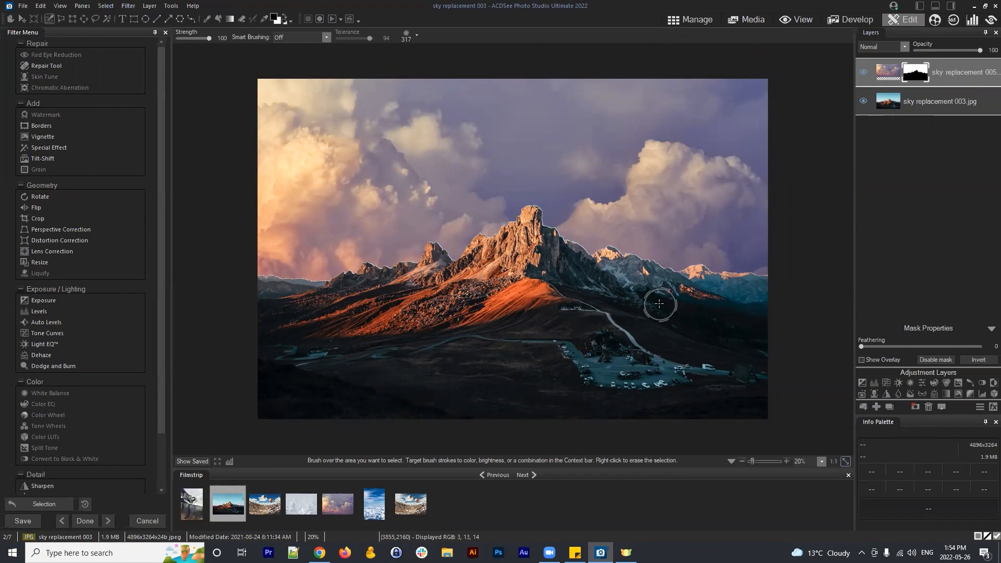
- Examine the mask edge between the mountain peak and the new sky up close
scroll(629, 238, "up", 2)
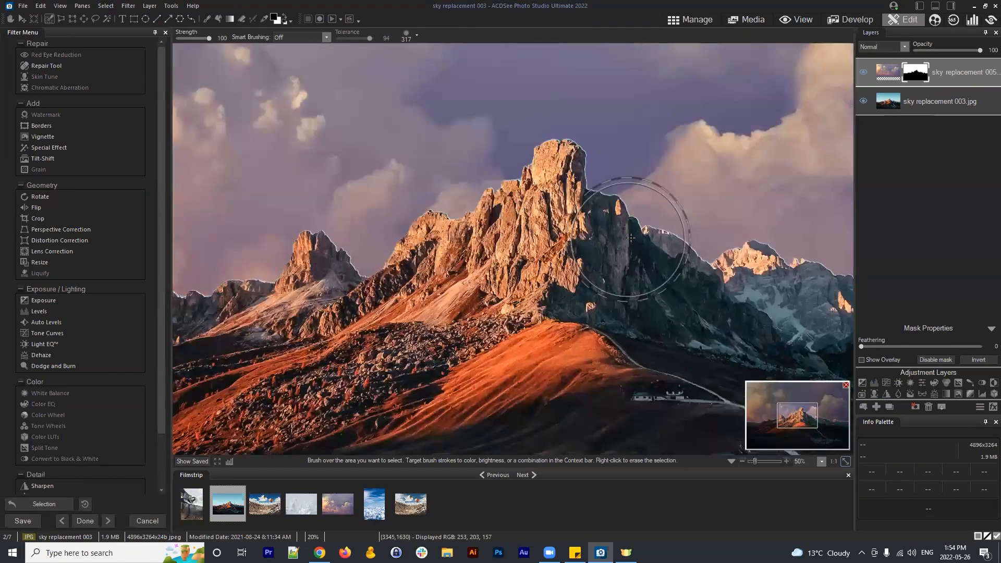
scroll(630, 238, "up", 2)
left_click_drag(726, 146, 413, 309)
left_click_drag(580, 231, 562, 263)
scroll(500, 192, "up", 3)
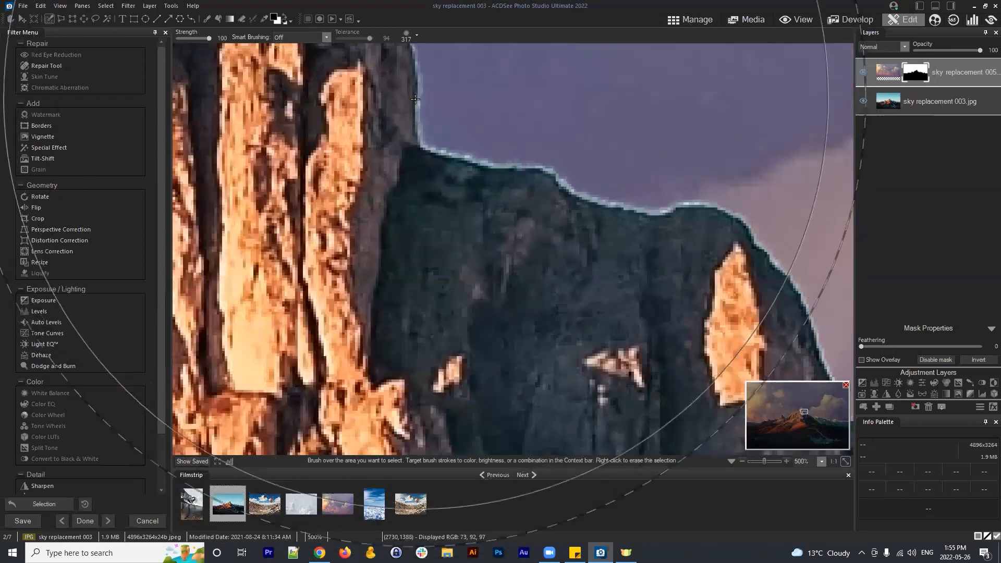
scroll(511, 235, "down", 5)
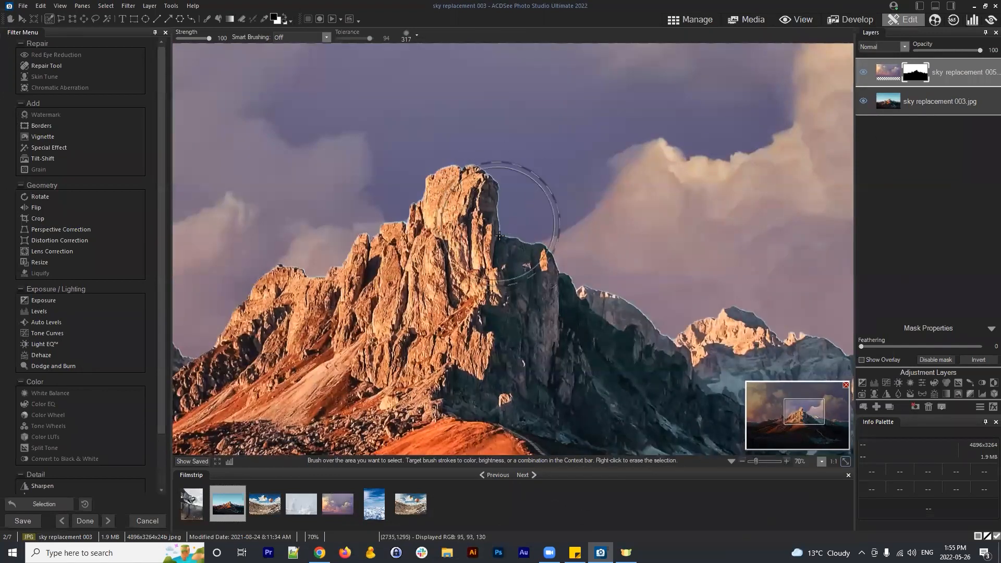
scroll(506, 213, "down", 2)
scroll(506, 214, "down", 1)
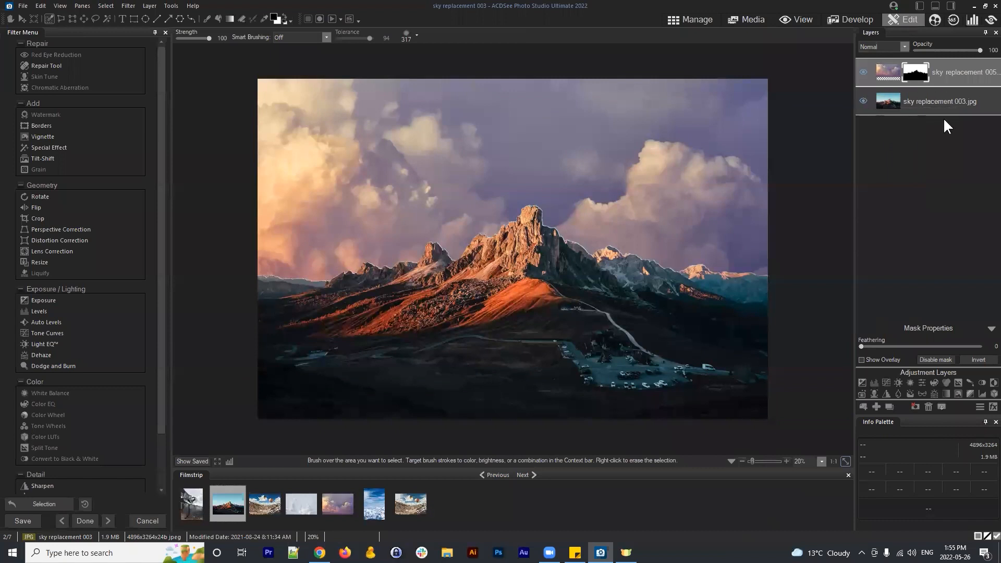
- Delete the cloud layer sky replacement 005 together with its mask
left_click(915, 406)
left_click(928, 406)
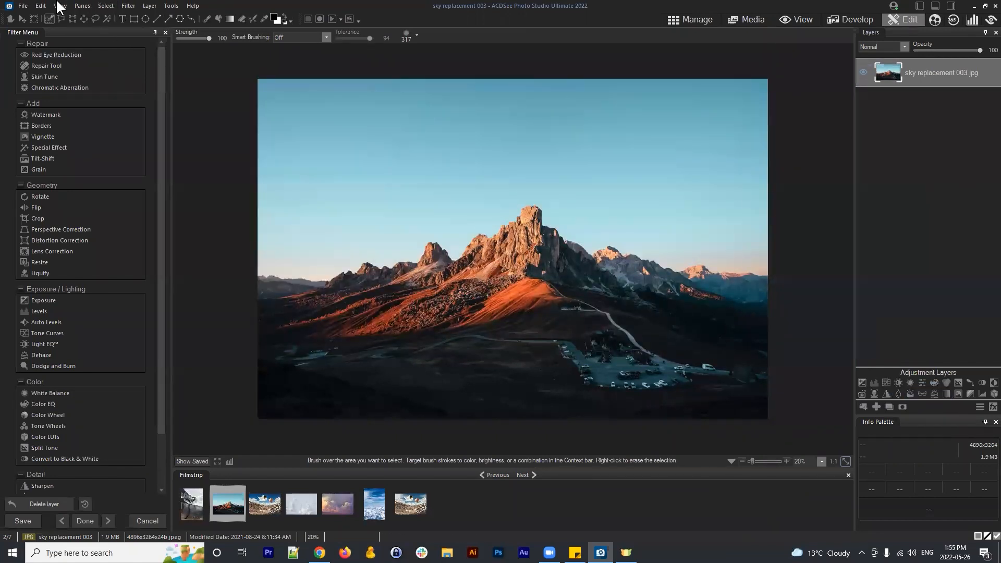
- Reload the stored sky selection from the Selection Basket onto the mountain photo, moving the basket clear of the image
left_click(103, 7)
left_click(134, 123)
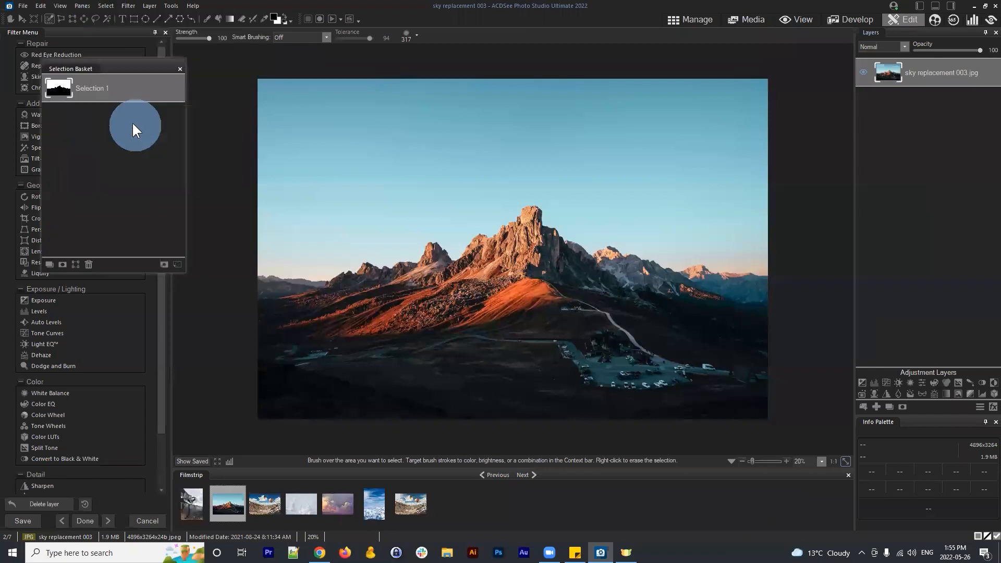
left_click_drag(96, 75, 172, 80)
left_click(151, 269)
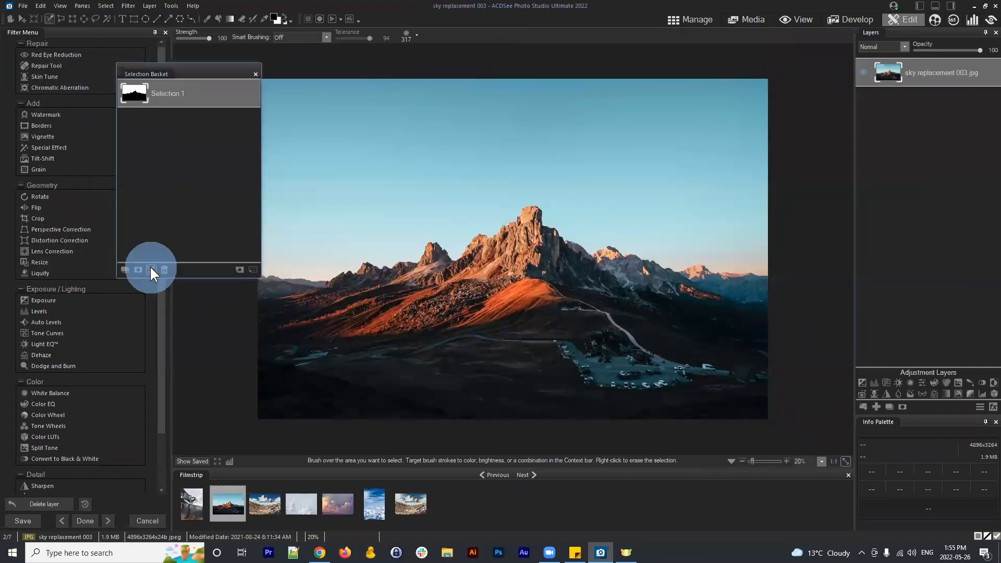
left_click_drag(232, 82, 175, 102)
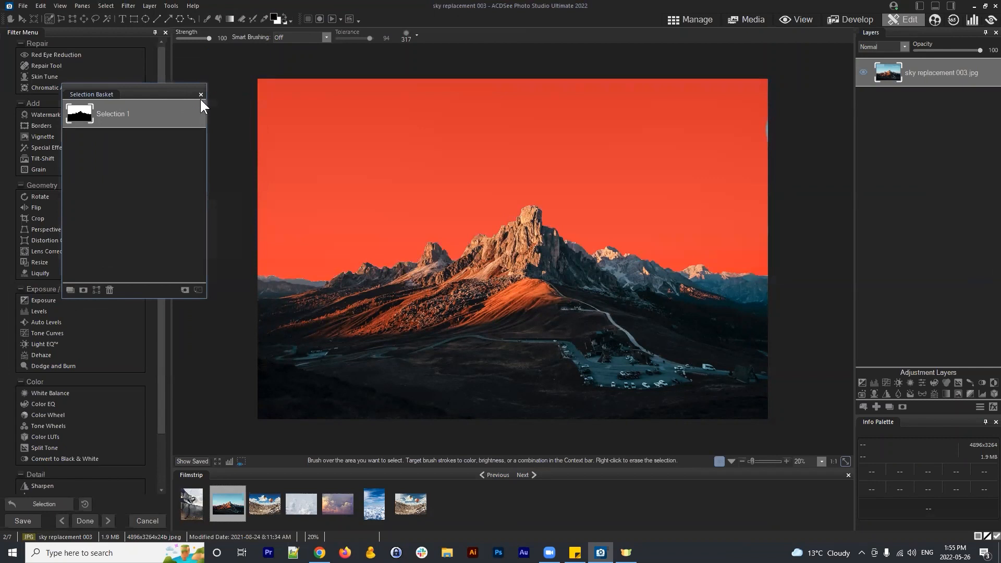
- Close the Selection Basket and brush the unselected patch at the photo's right edge into the sky selection
left_click(200, 94)
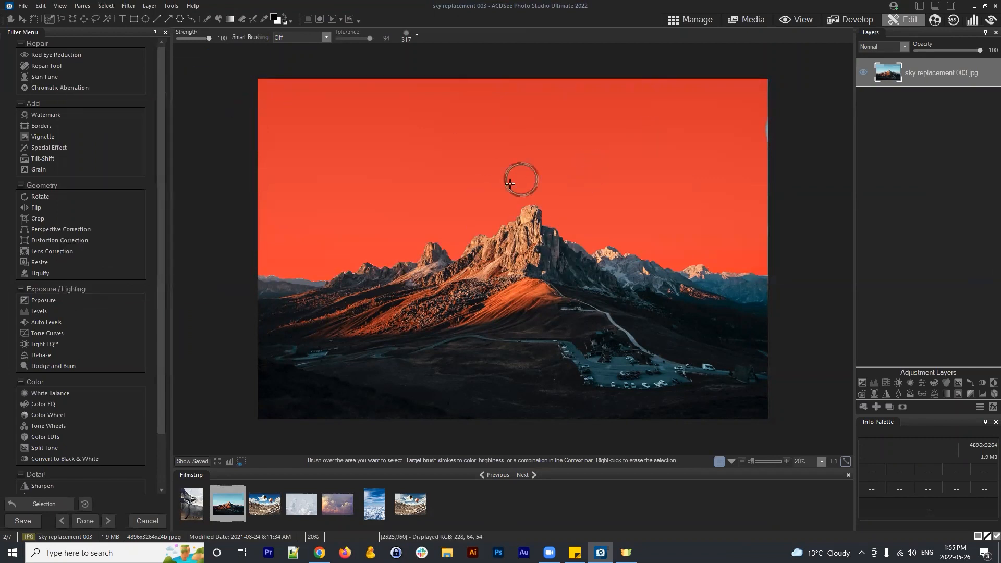
left_click(763, 144)
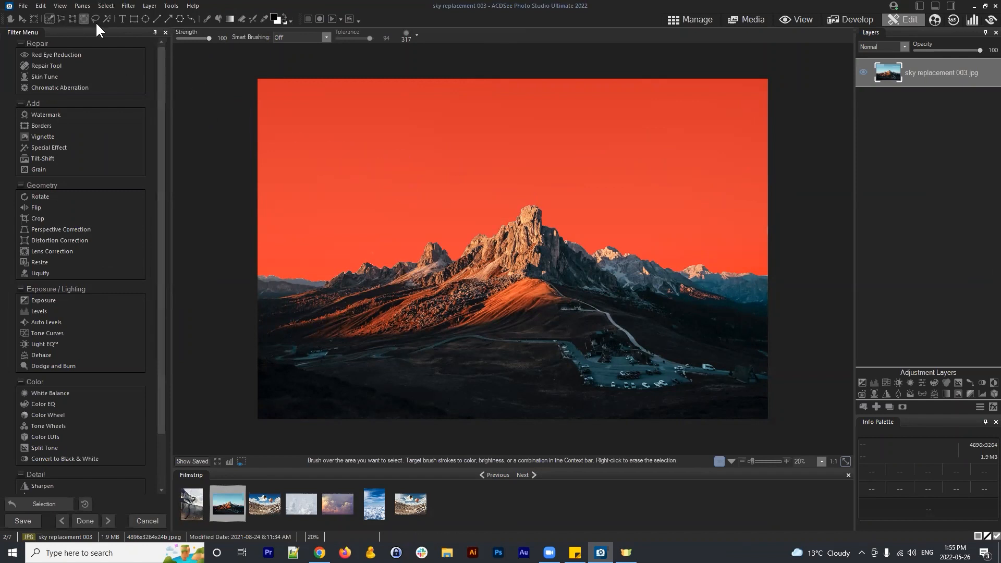
- Refine the sky selection by trying Shift edge values of -42 and 22 and settling on 11
left_click(106, 6)
left_click(125, 52)
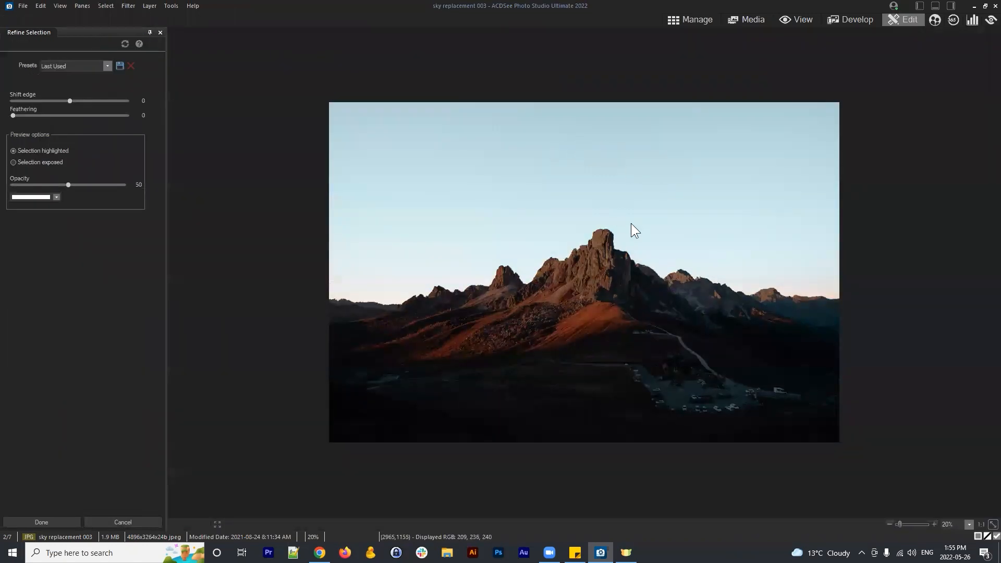
scroll(632, 209, "up", 2)
left_click(632, 203)
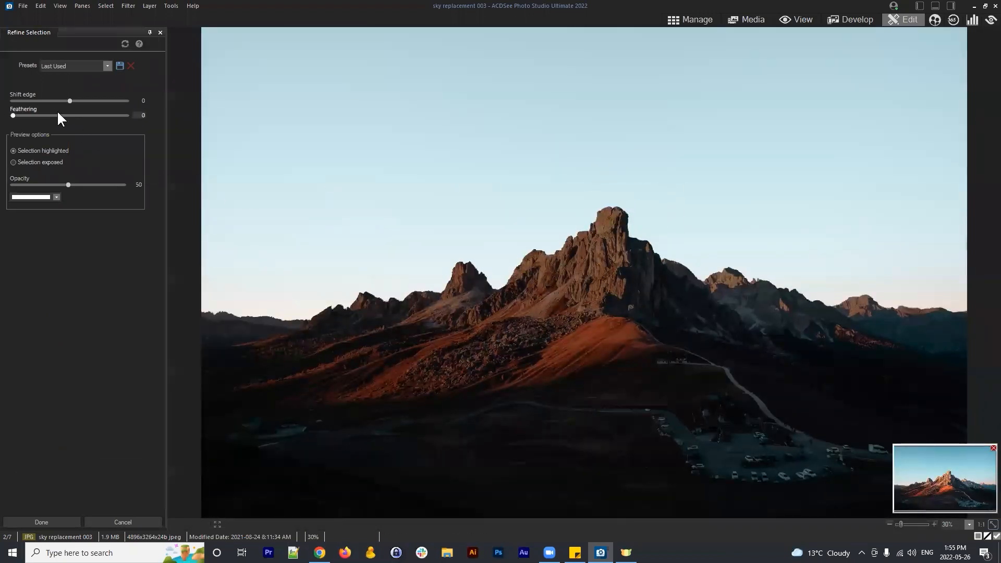
left_click_drag(70, 100, 46, 102)
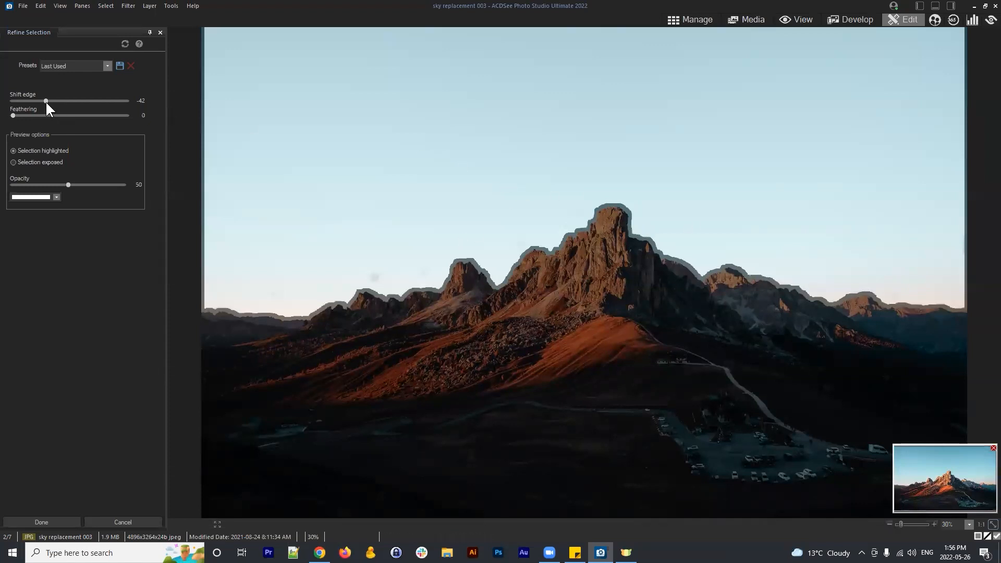
left_click_drag(47, 101, 86, 101)
left_click_drag(85, 101, 82, 101)
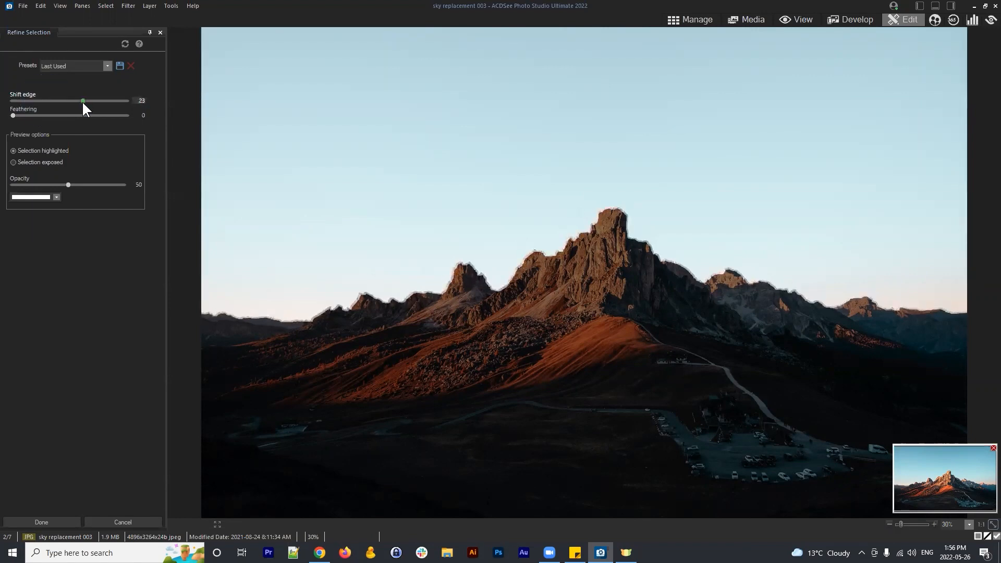
scroll(582, 186, "up", 2)
scroll(582, 187, "up", 2)
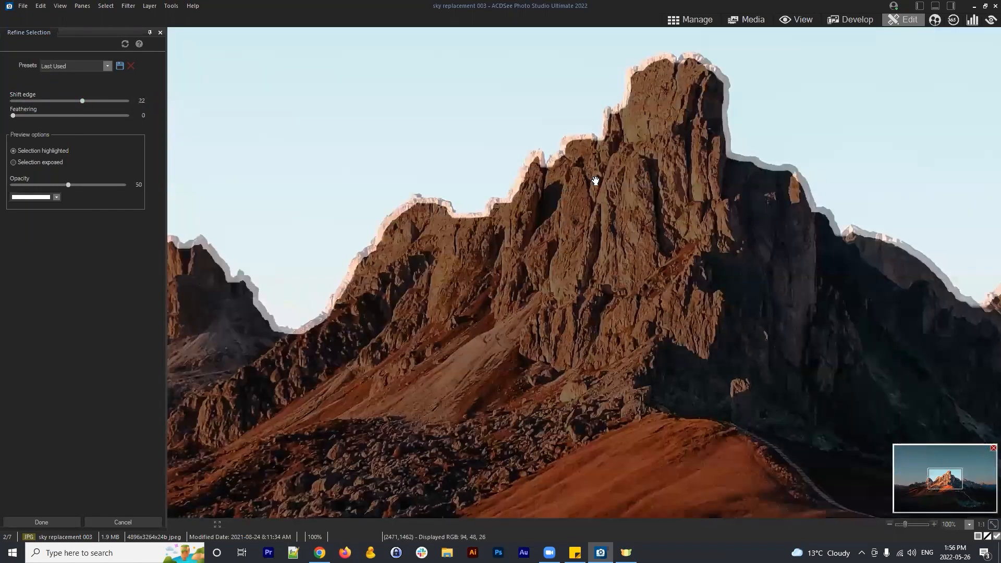
left_click_drag(82, 101, 74, 99)
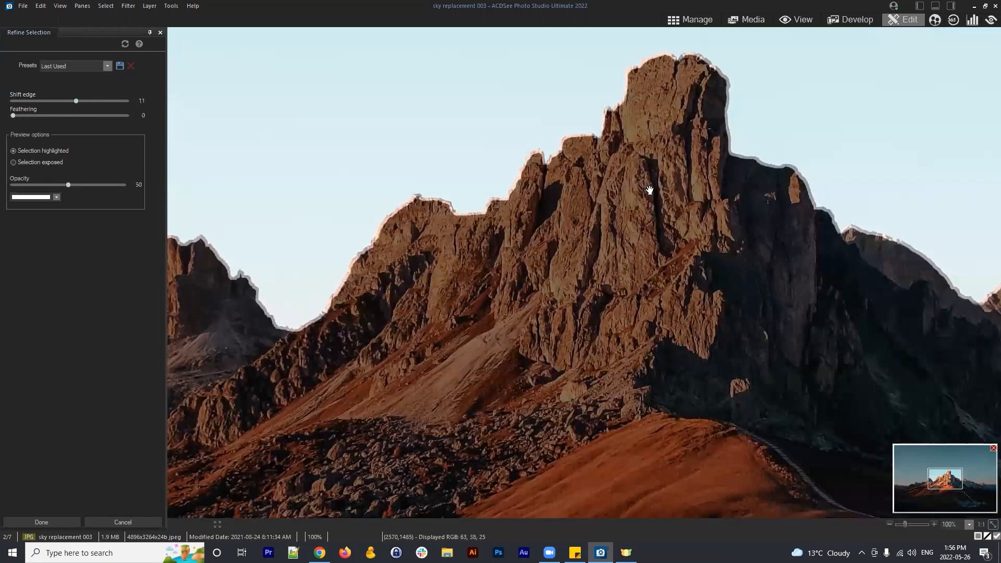
- Check the shifted selection edge around the mountain peak up close and apply the refinement
scroll(650, 192, "down", 5)
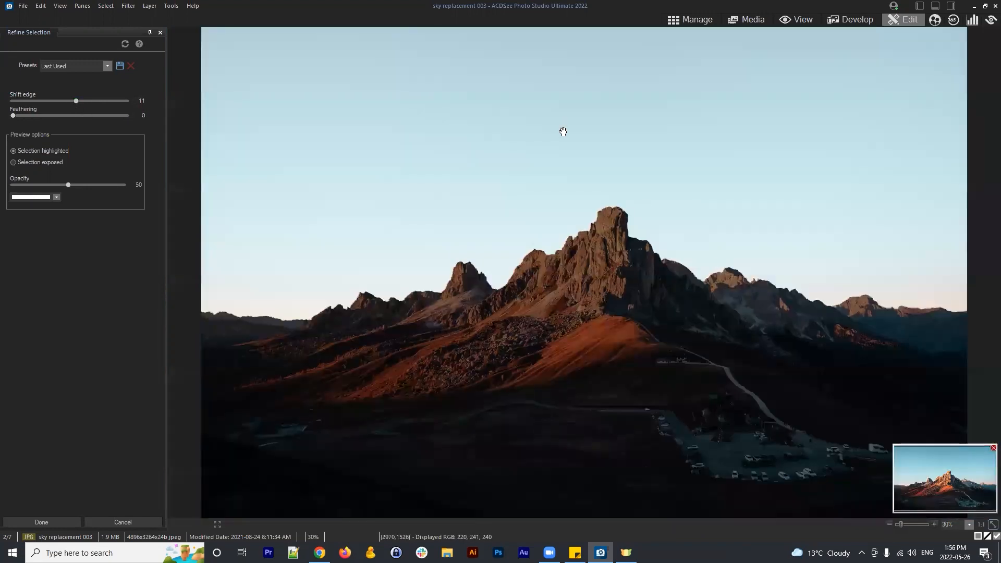
scroll(563, 131, "up", 5)
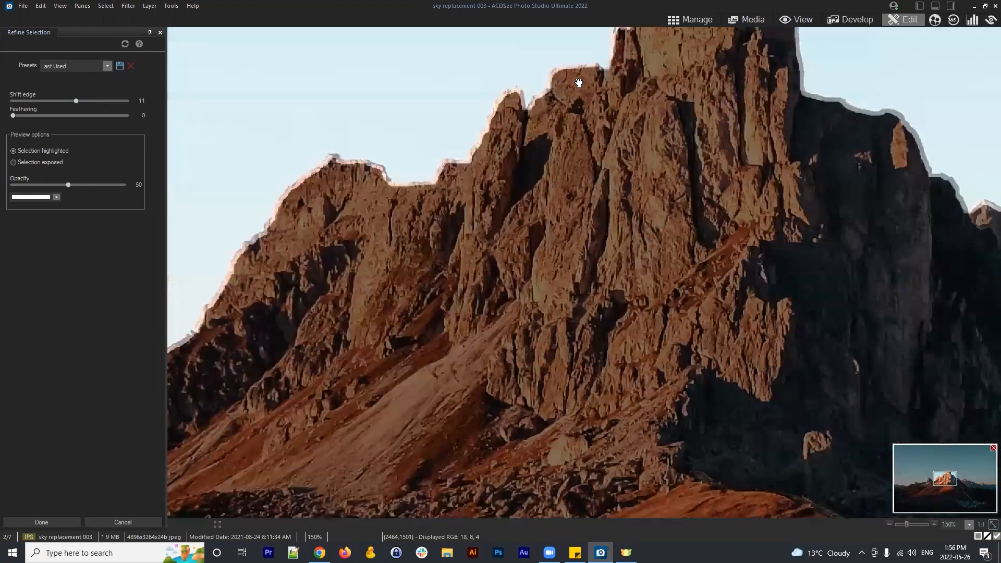
left_click_drag(666, 81, 632, 129)
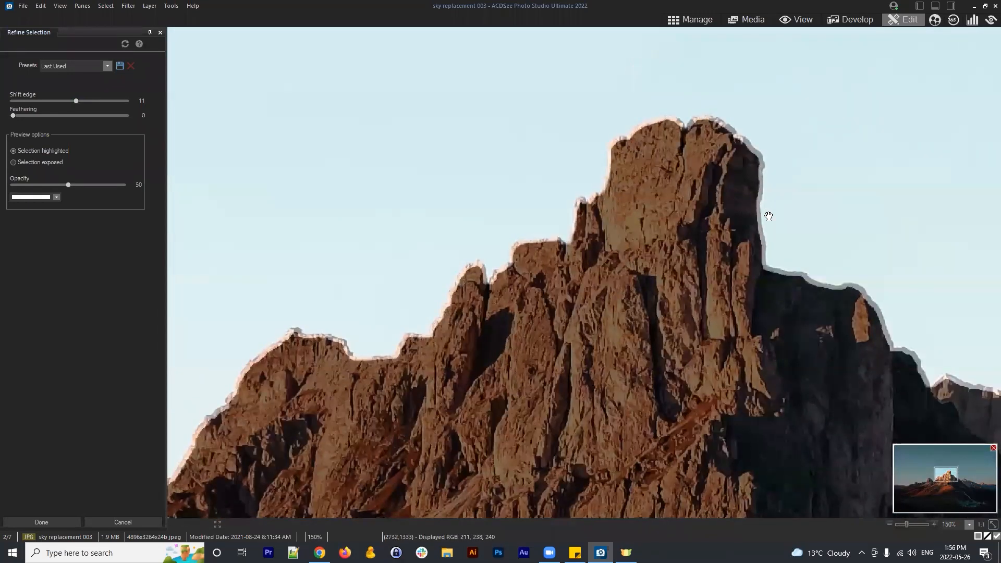
scroll(754, 233, "down", 3)
scroll(799, 320, "down", 2)
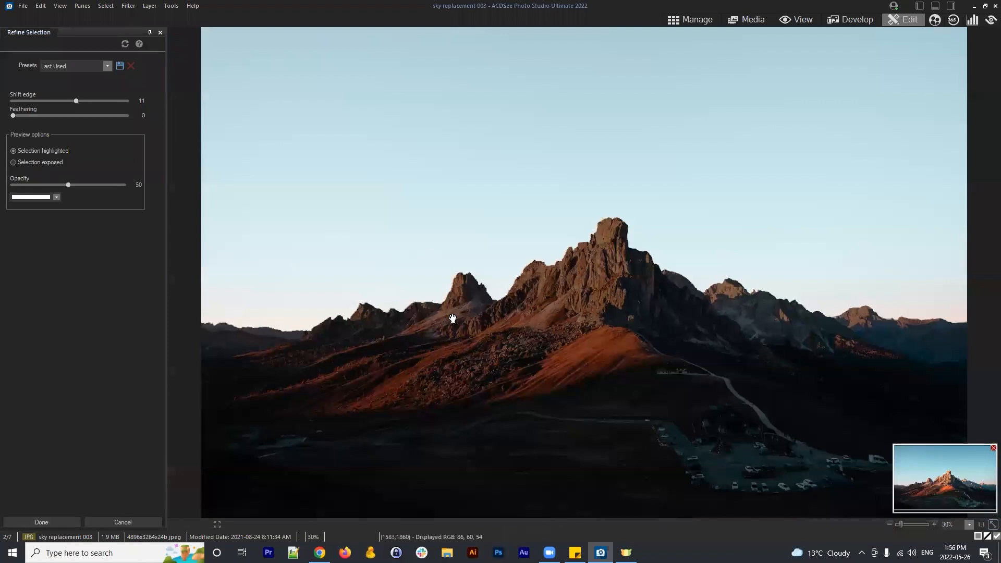
scroll(532, 235, "up", 3)
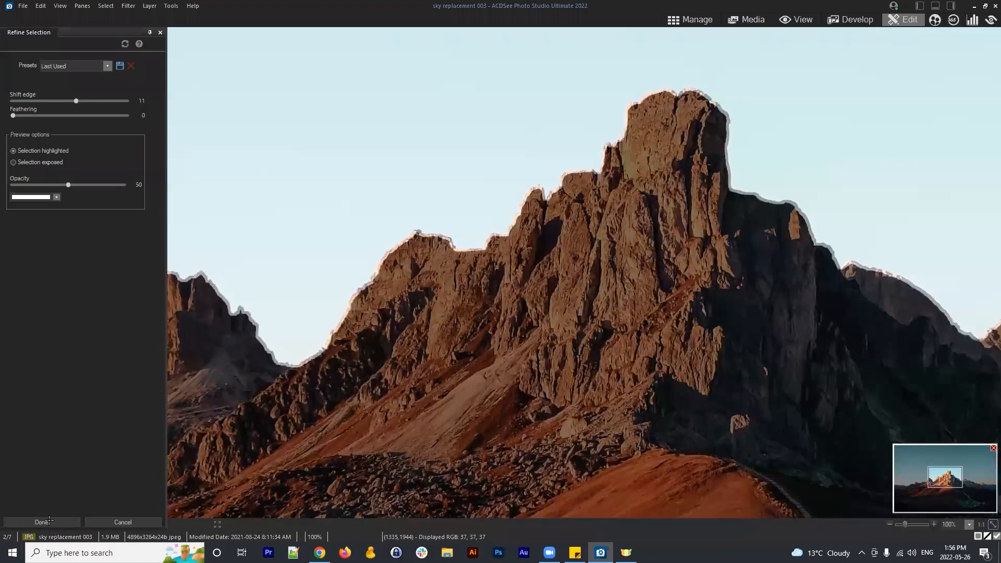
left_click(48, 520)
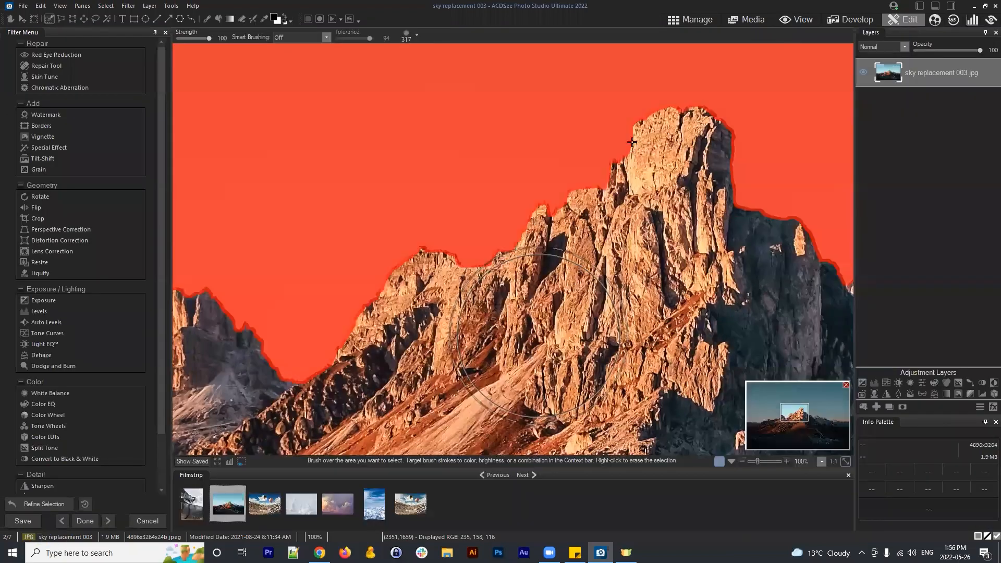
- Store the refined sky selection in the Selection Basket and move the basket farther away from the photo
scroll(632, 141, "up", 6)
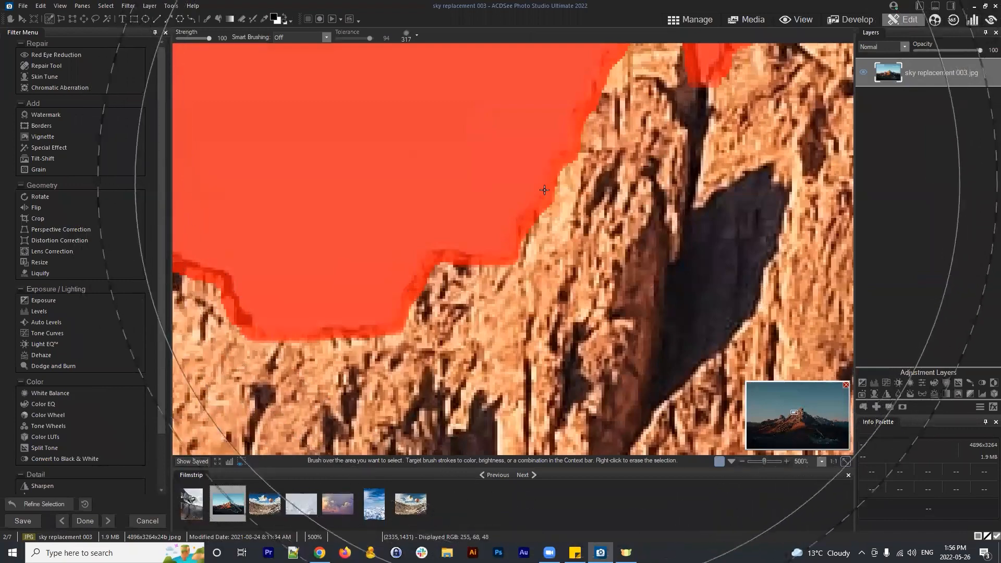
scroll(501, 243, "down", 3)
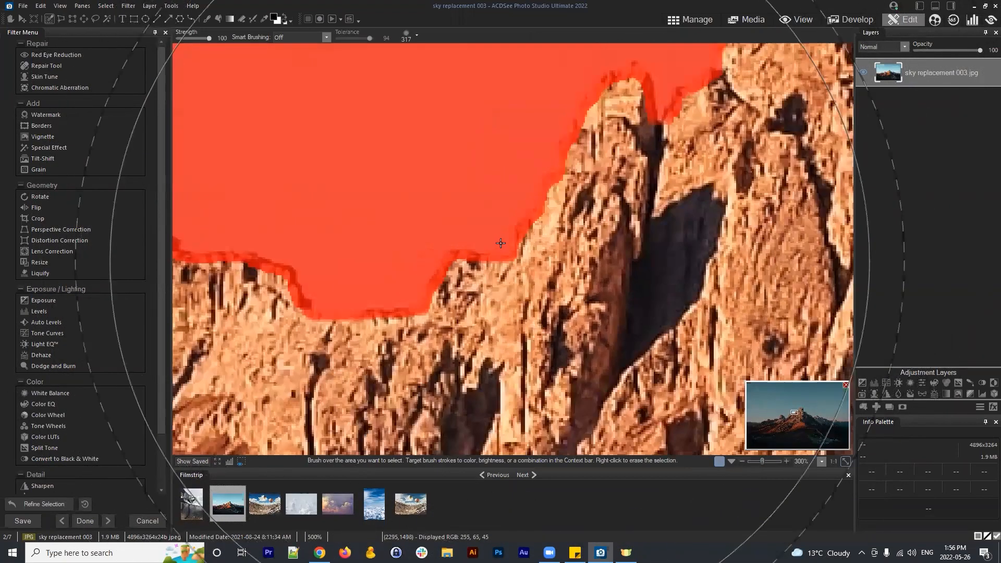
scroll(500, 243, "down", 5)
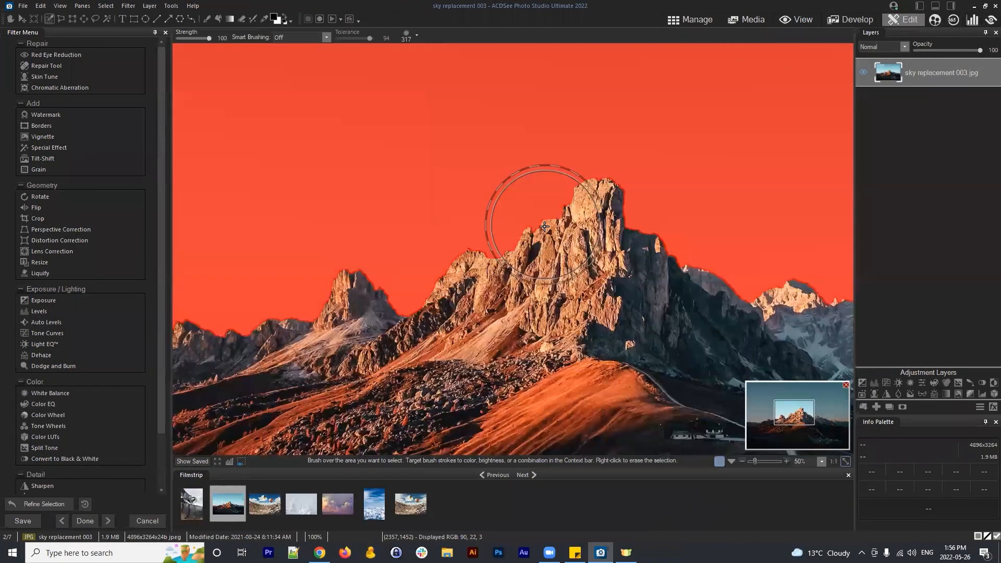
scroll(545, 226, "down", 3)
scroll(594, 225, "up", 1)
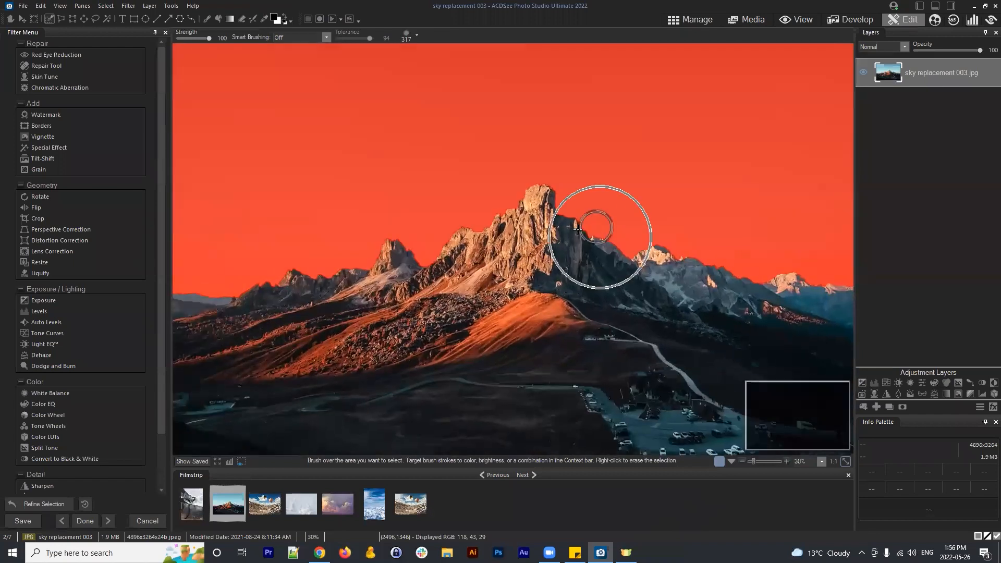
left_click(105, 6)
left_click(142, 127)
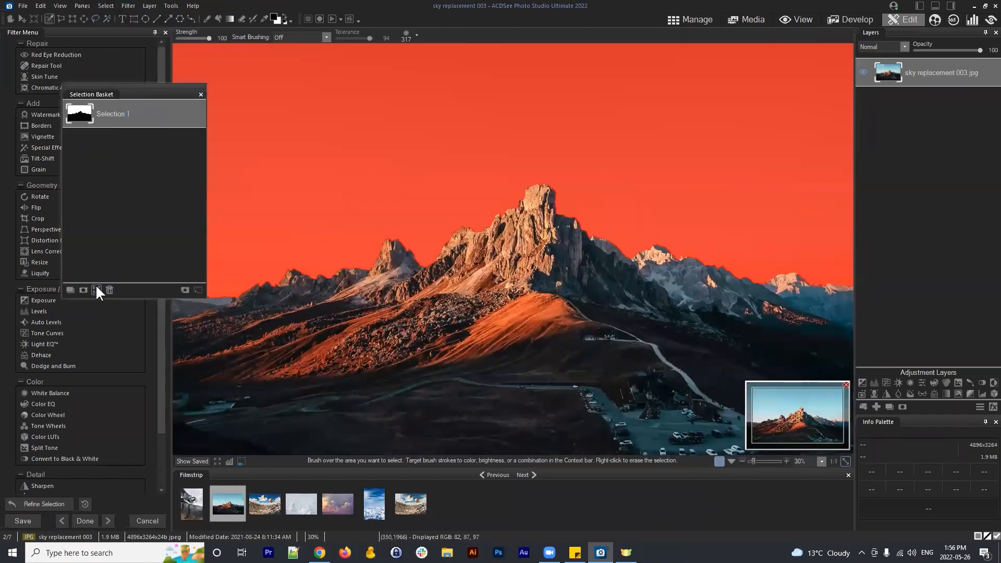
left_click(198, 290)
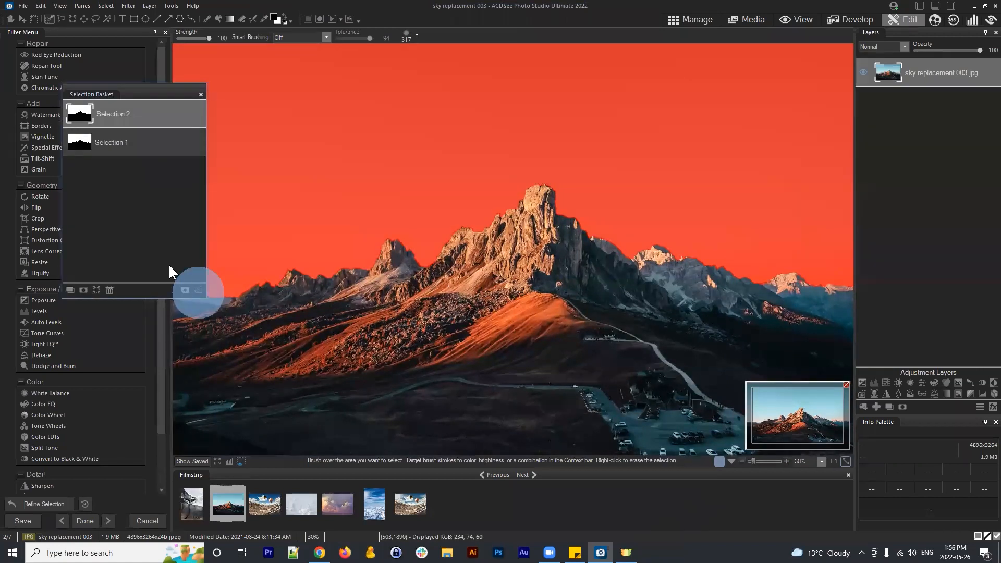
left_click(149, 183)
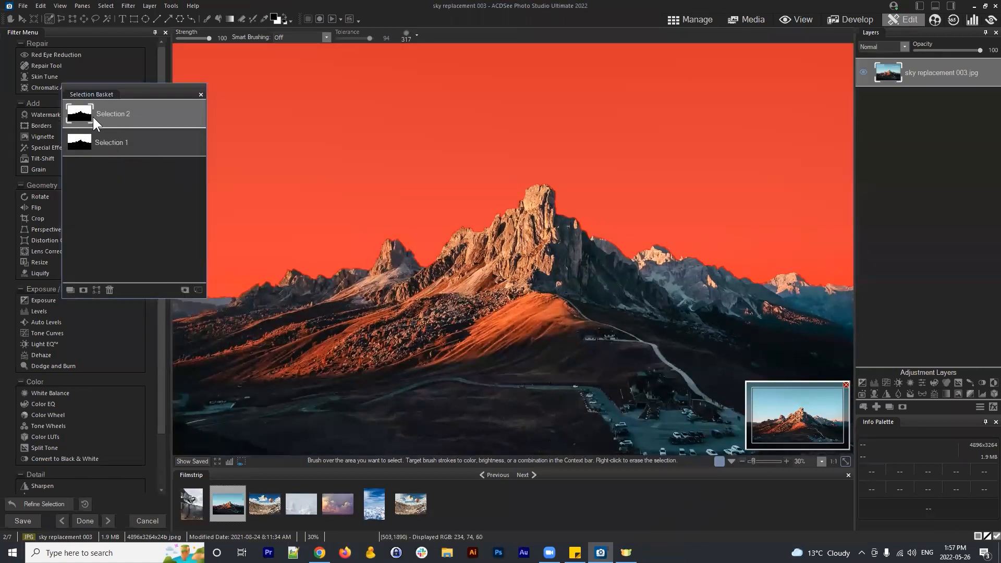
left_click_drag(148, 93, 120, 84)
left_click(886, 141)
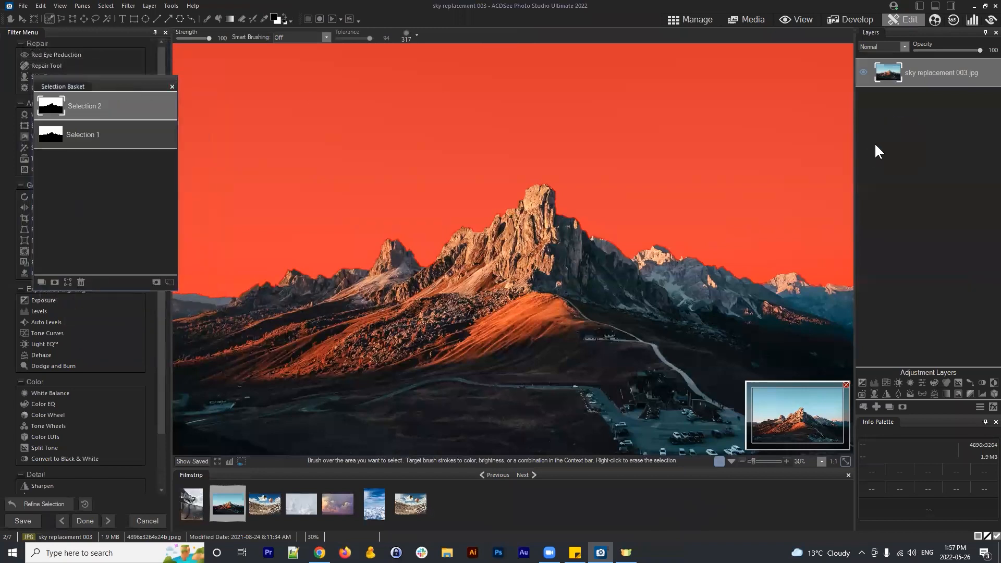
- Deselect the sky and import the cloud image sky replacement 005 as a new layer
left_click(106, 6)
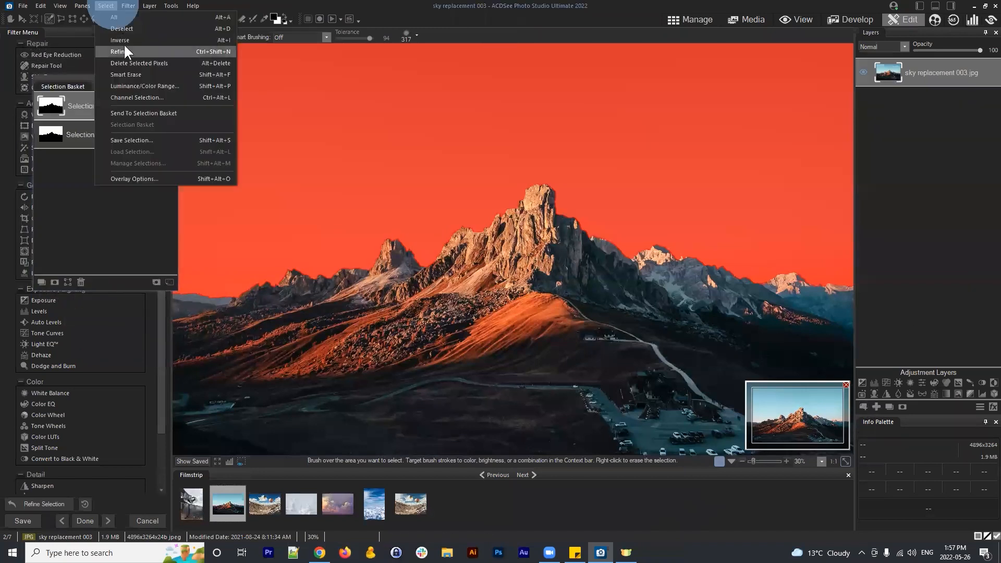
left_click(124, 32)
left_click(864, 407)
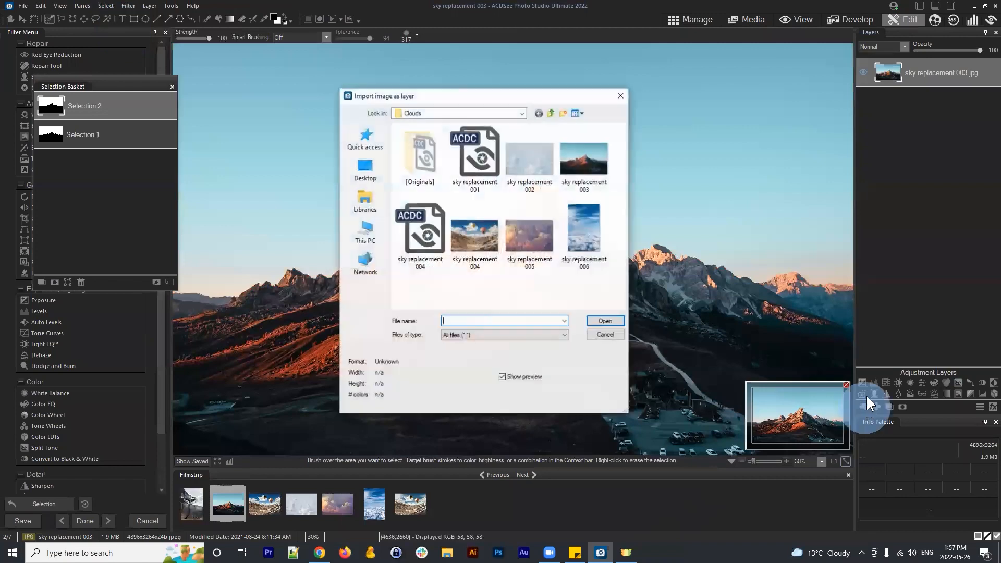
left_click(529, 232)
left_click(607, 322)
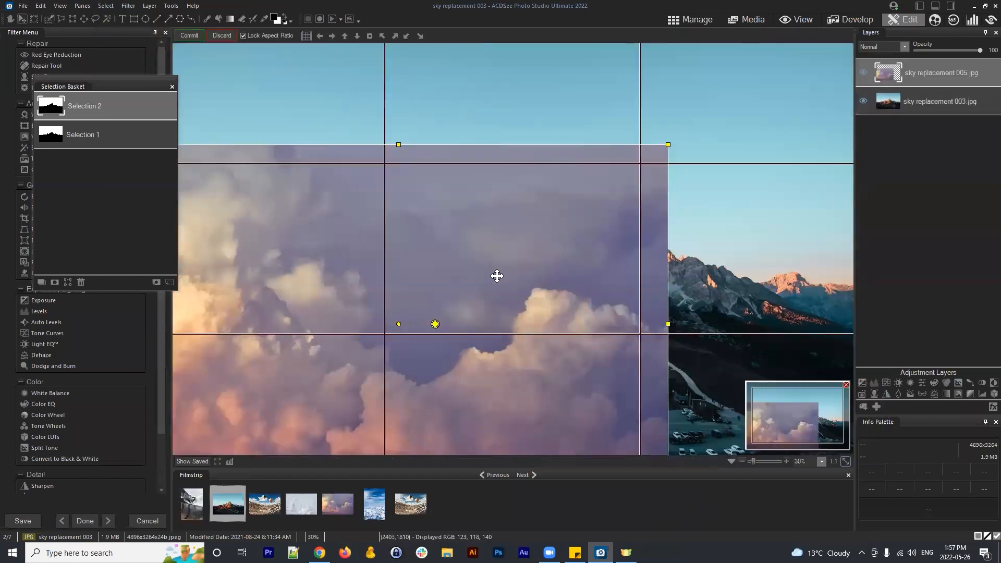
- Move the cloud layer up over the sky, enlarge it proportionally to span the photo's full width, and commit the placement
scroll(559, 240, "down", 3)
left_click_drag(506, 227, 501, 195)
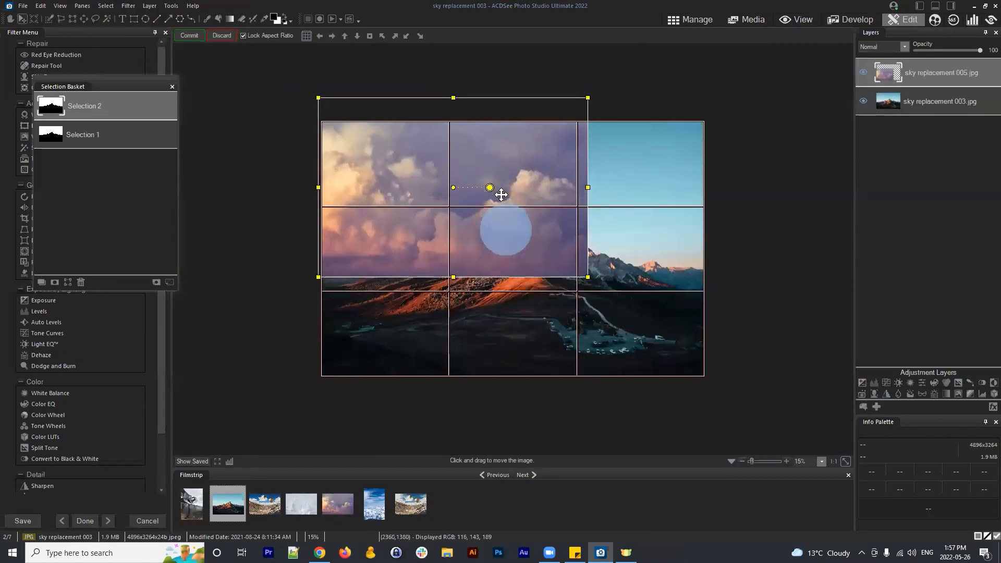
left_click_drag(587, 277, 707, 365)
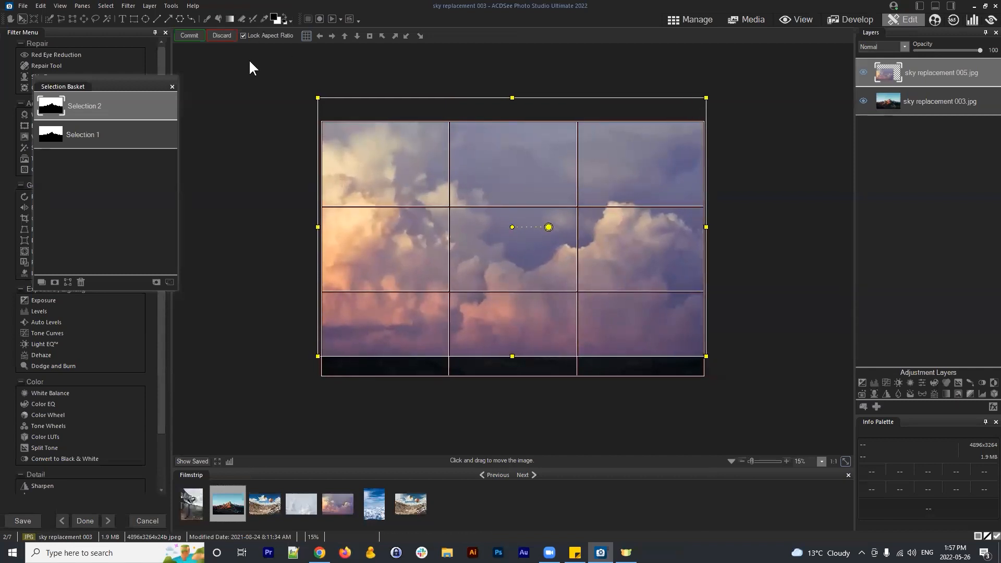
left_click(190, 36)
- Add a layer mask to the cloud layer from the stored Selection 1
left_click(910, 63)
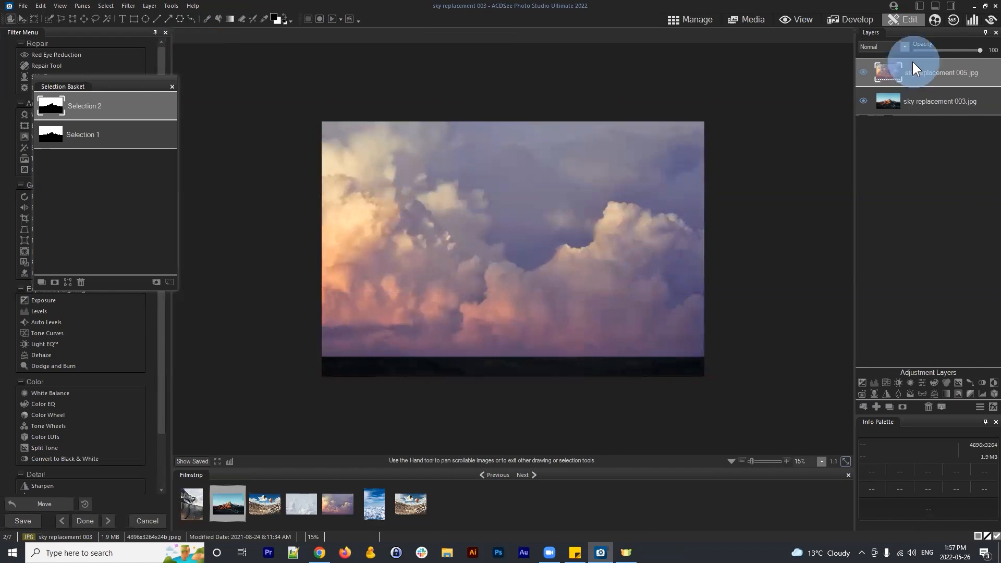
left_click(87, 136)
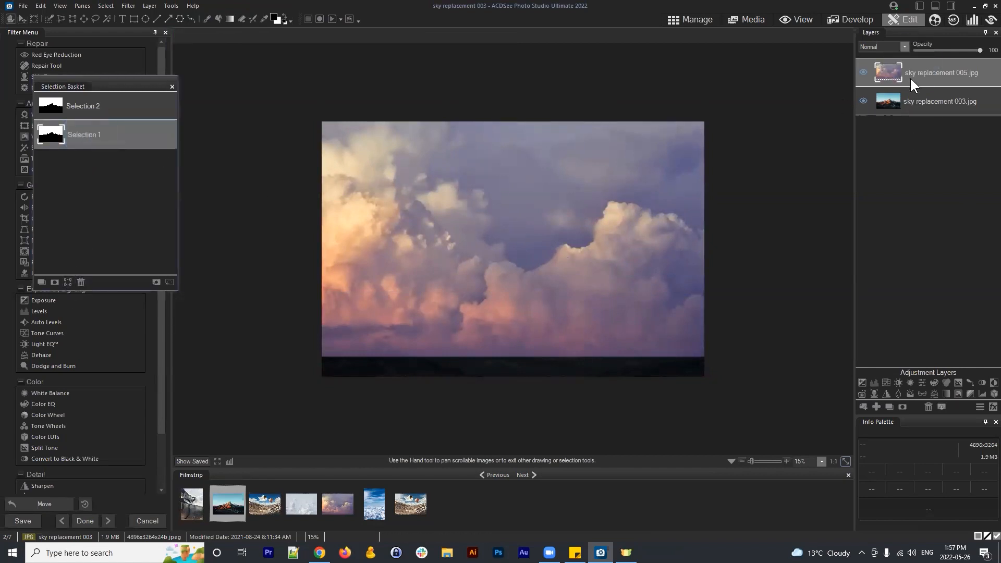
left_click(54, 282)
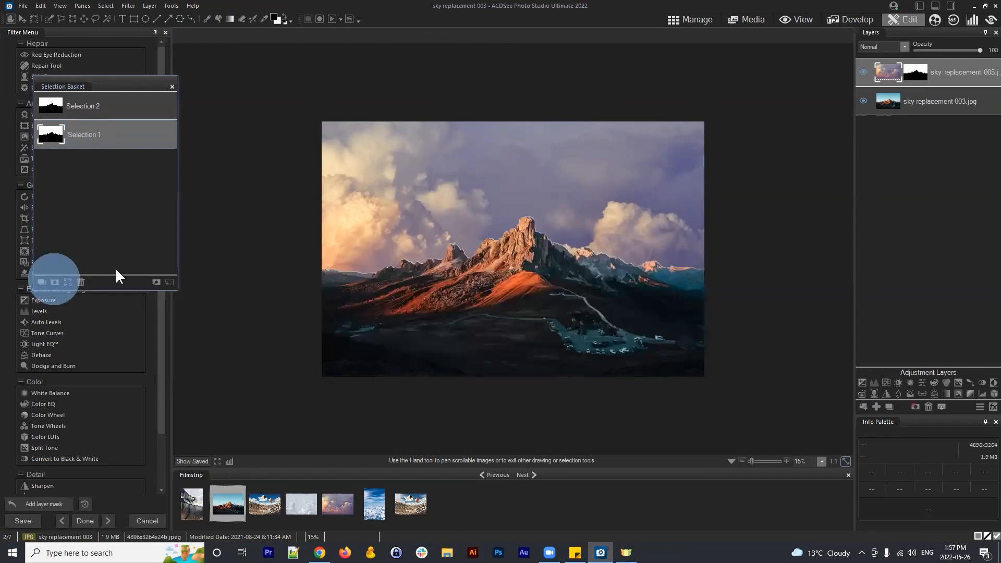
scroll(638, 209, "up", 1)
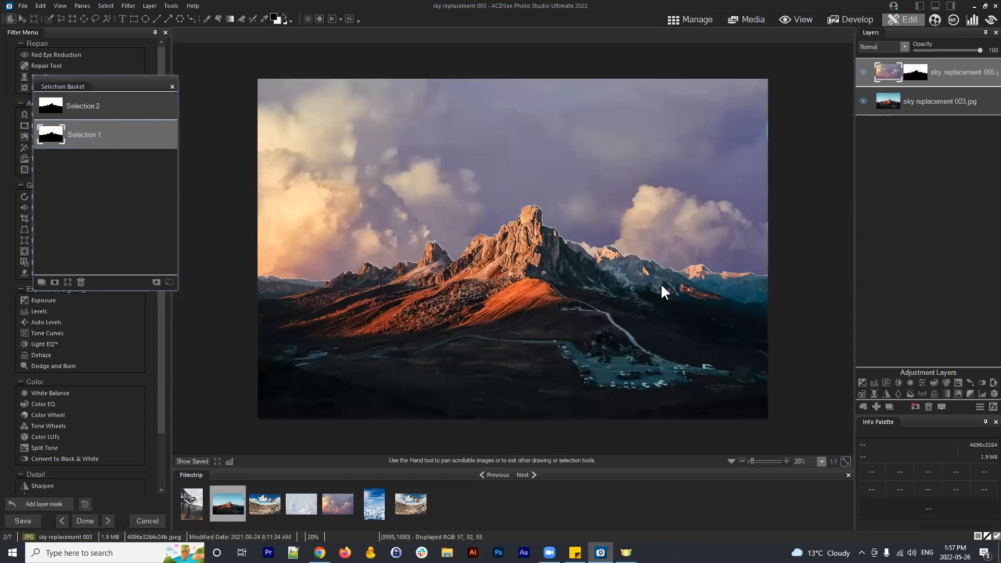
- Apply the stored Selection 2 as the cloud layer's mask and inspect the edge along the peak
left_click(79, 102)
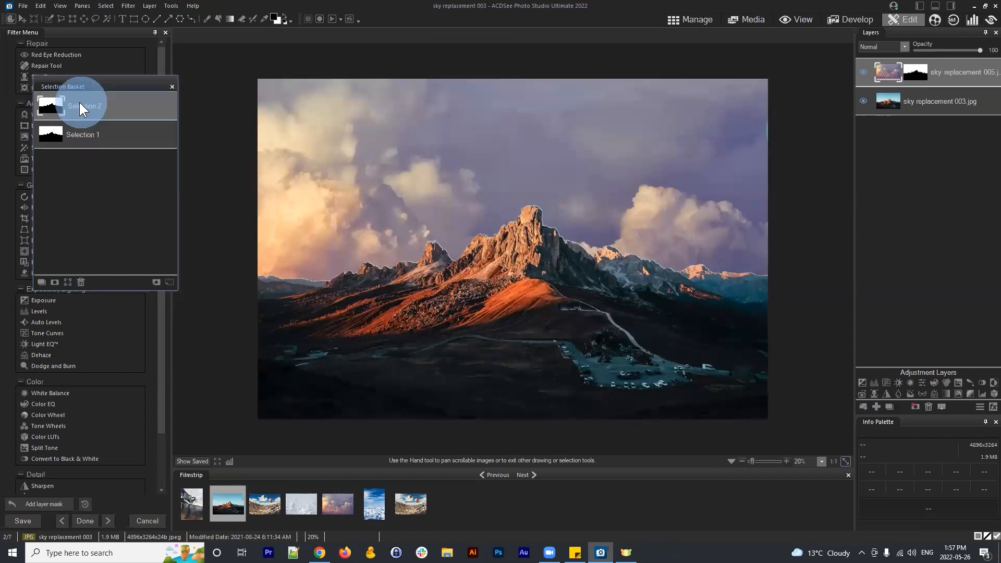
left_click(54, 282)
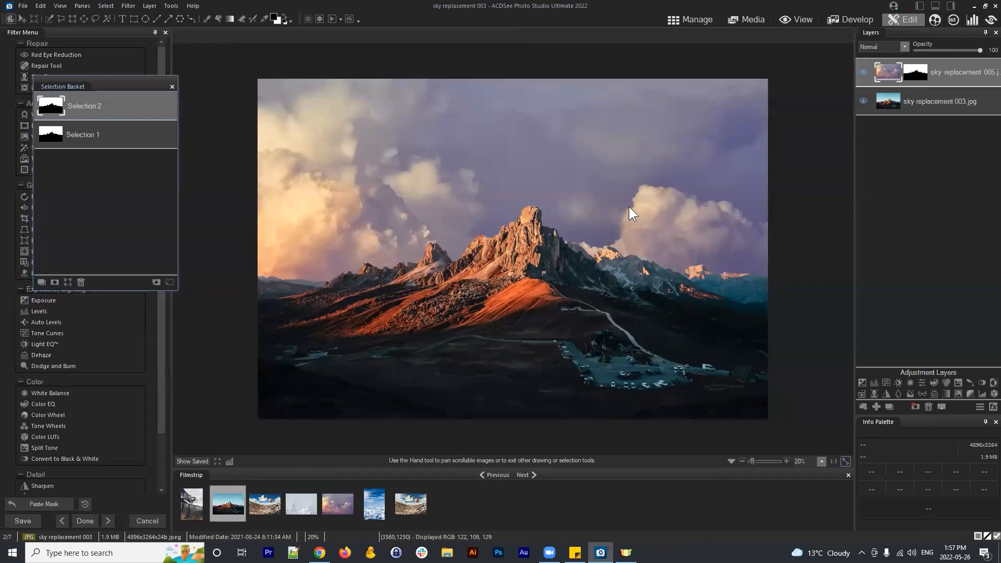
scroll(568, 190, "up", 5)
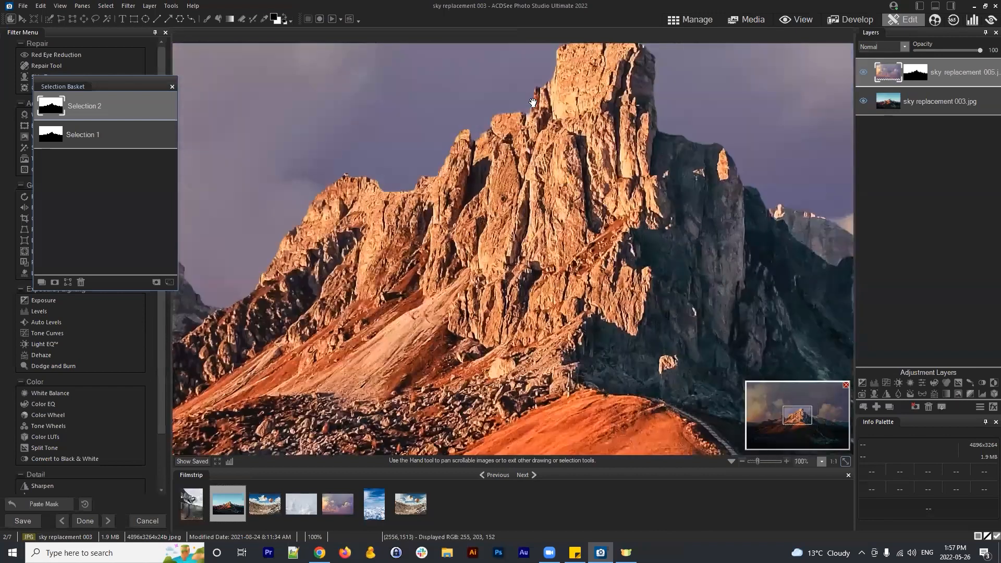
scroll(571, 83, "down", 4)
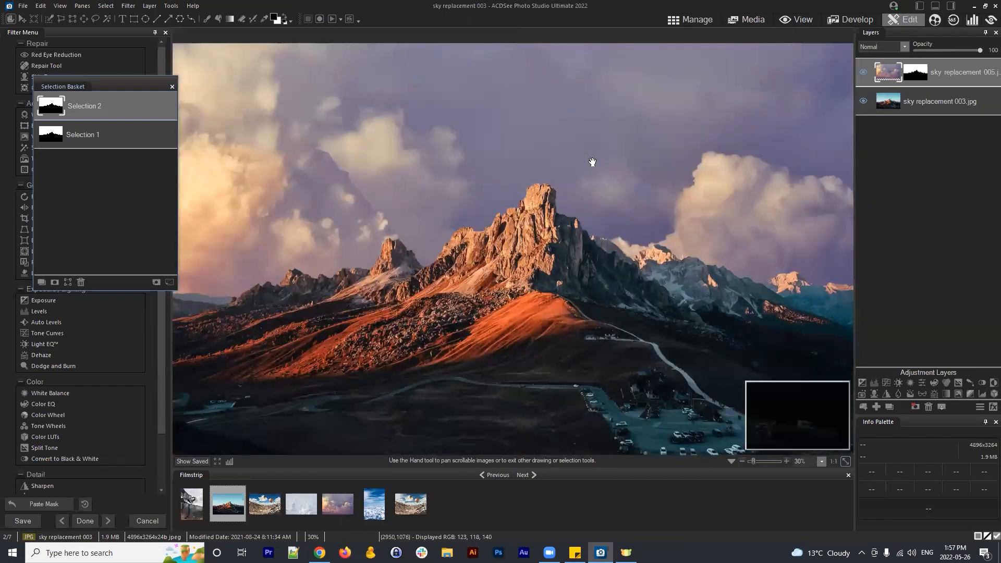
- Alternate the cloud layer's mask between the stored Selection 1 and Selection 2 to compare them, finishing with Selection 2
scroll(592, 162, "down", 1)
scroll(592, 165, "up", 1)
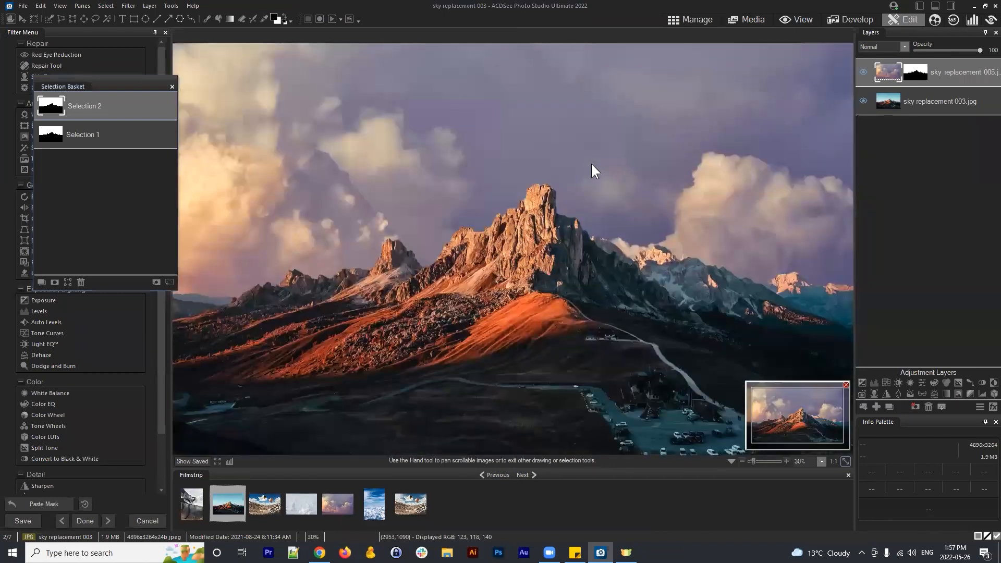
scroll(593, 164, "down", 1)
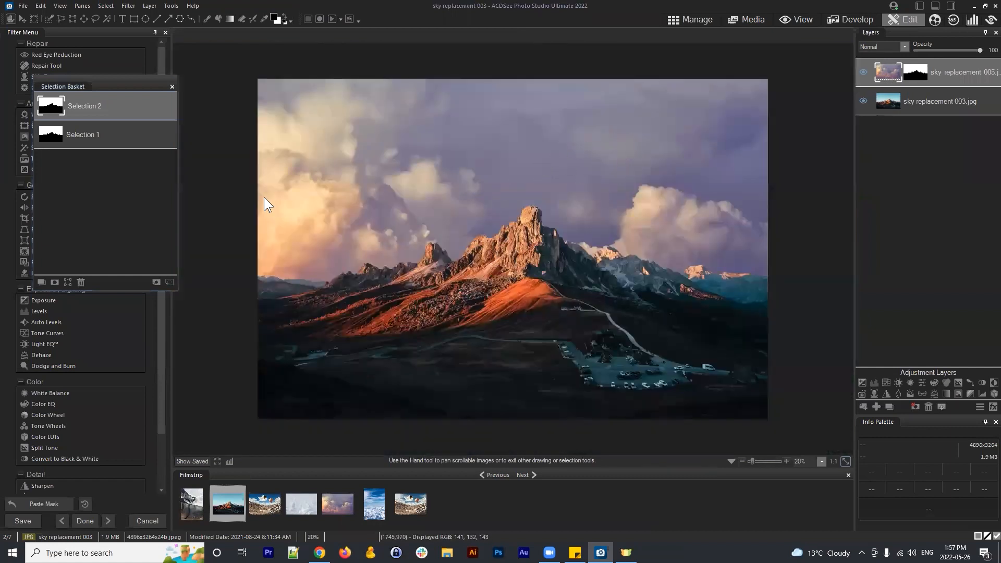
left_click(90, 135)
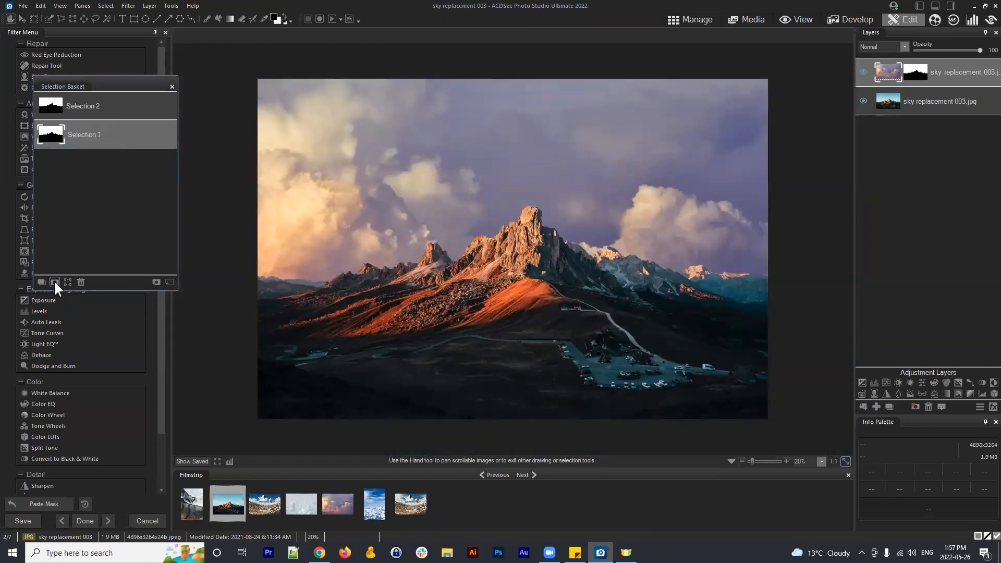
left_click(55, 282)
left_click(78, 106)
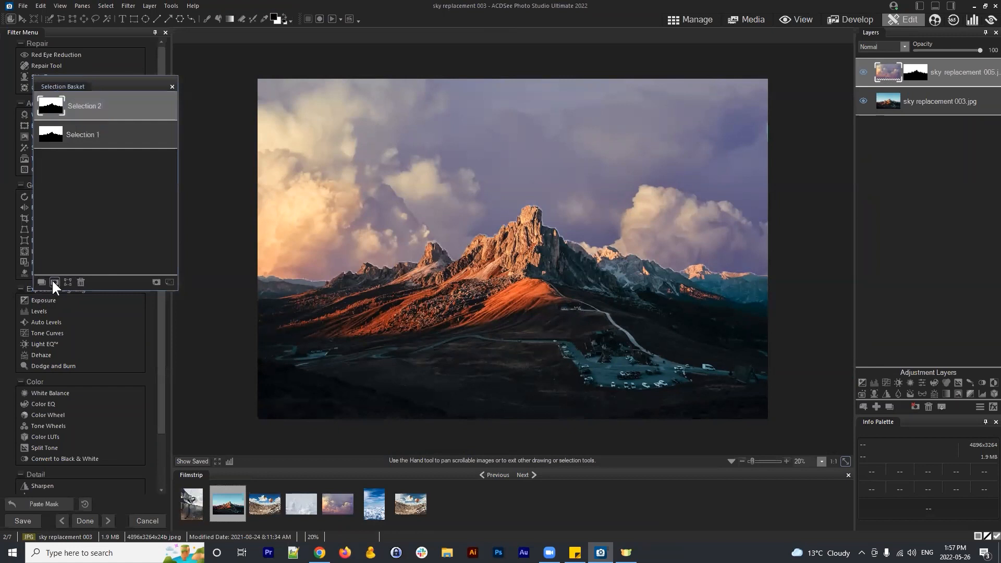
left_click(54, 282)
left_click(66, 135)
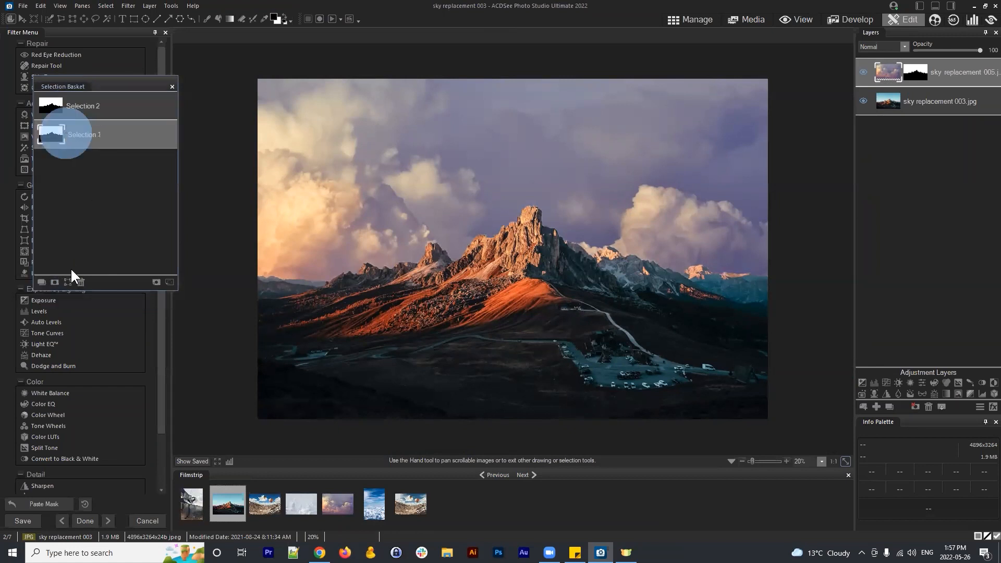
left_click(55, 281)
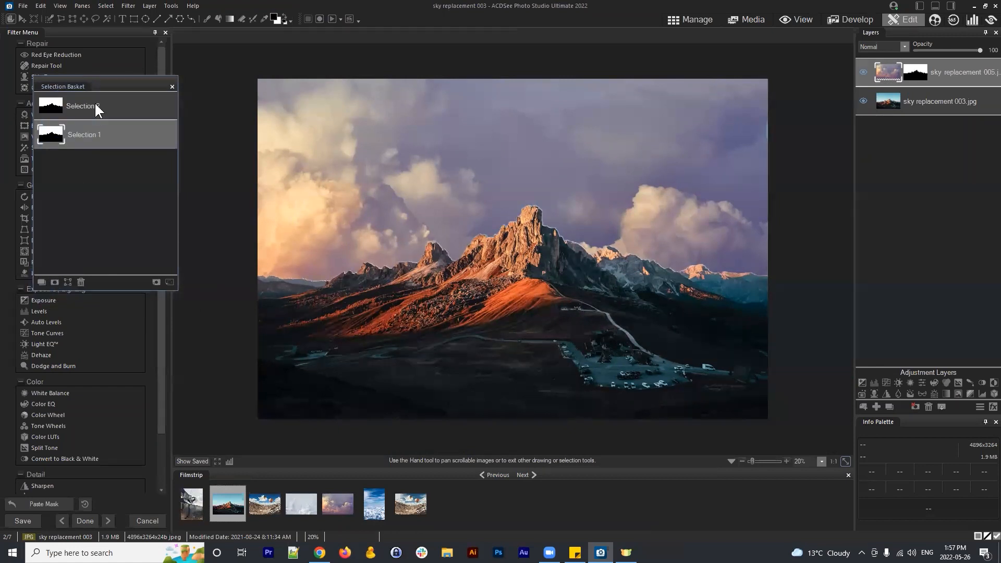
left_click(85, 106)
left_click(54, 281)
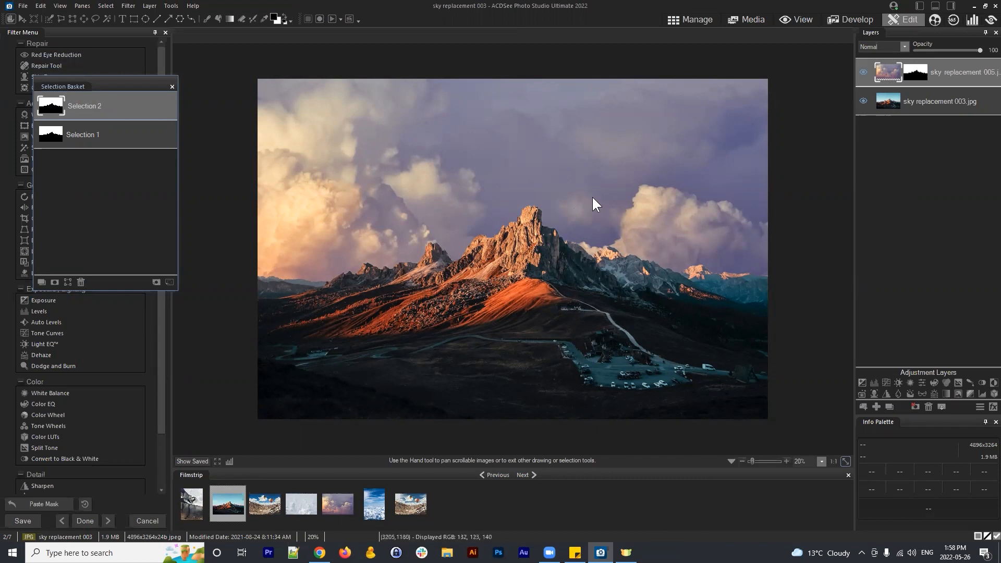
- Show the rulers and place a horizontal guideline on the upper edge of the masked main peak
scroll(443, 174, "up", 1)
scroll(610, 177, "up", 3)
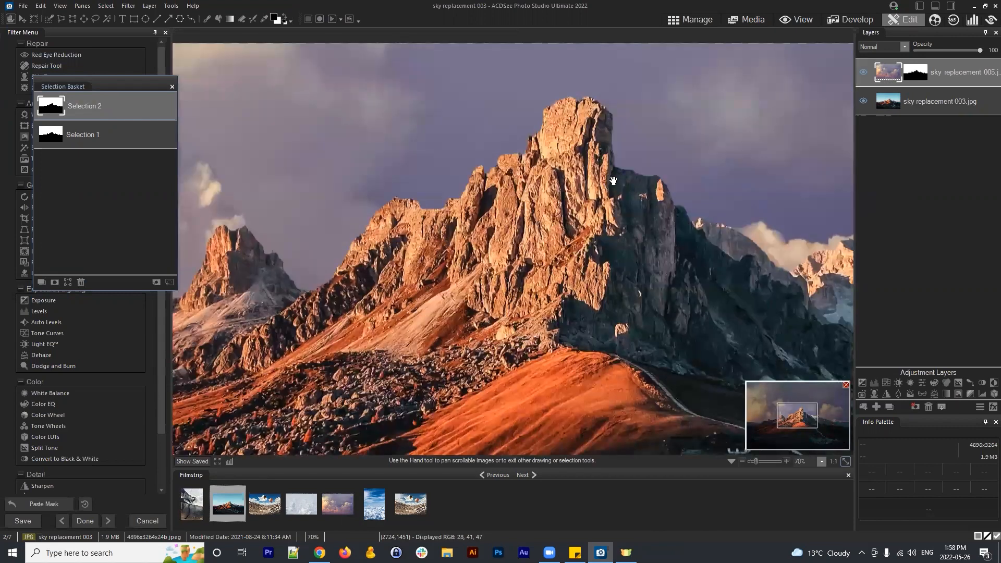
scroll(525, 147, "up", 3)
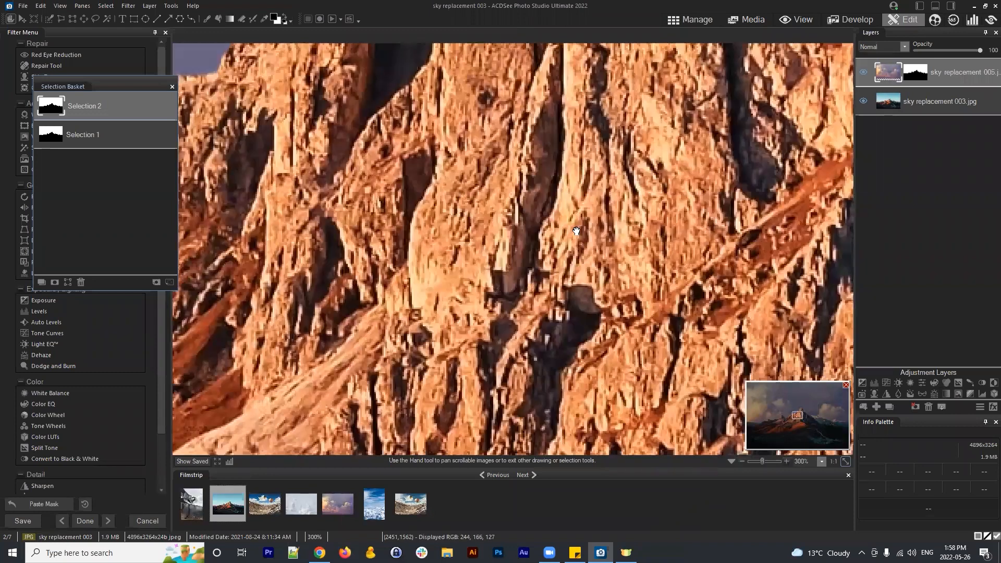
left_click_drag(539, 78, 515, 150)
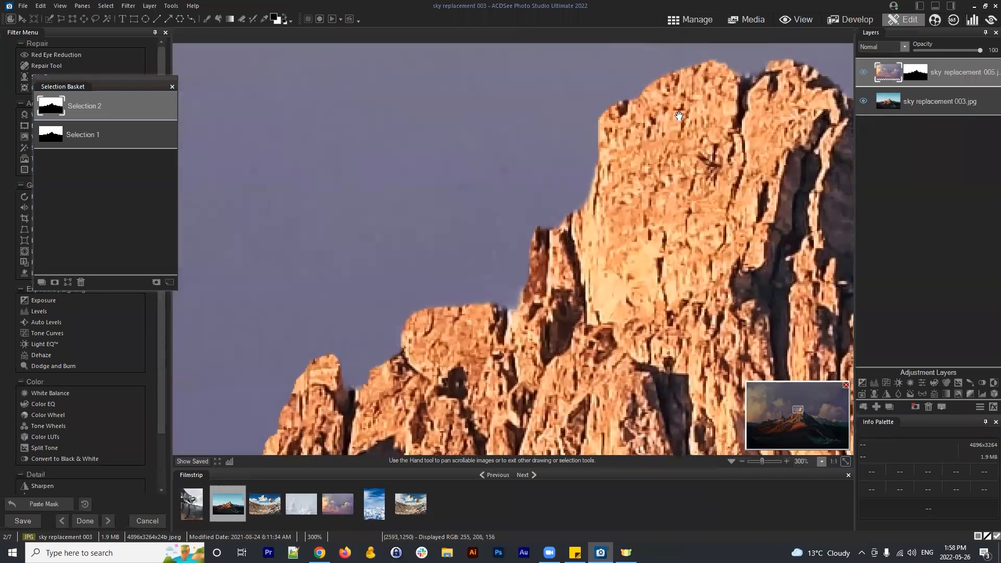
left_click_drag(688, 116, 497, 177)
left_click(102, 6)
left_click(91, 6)
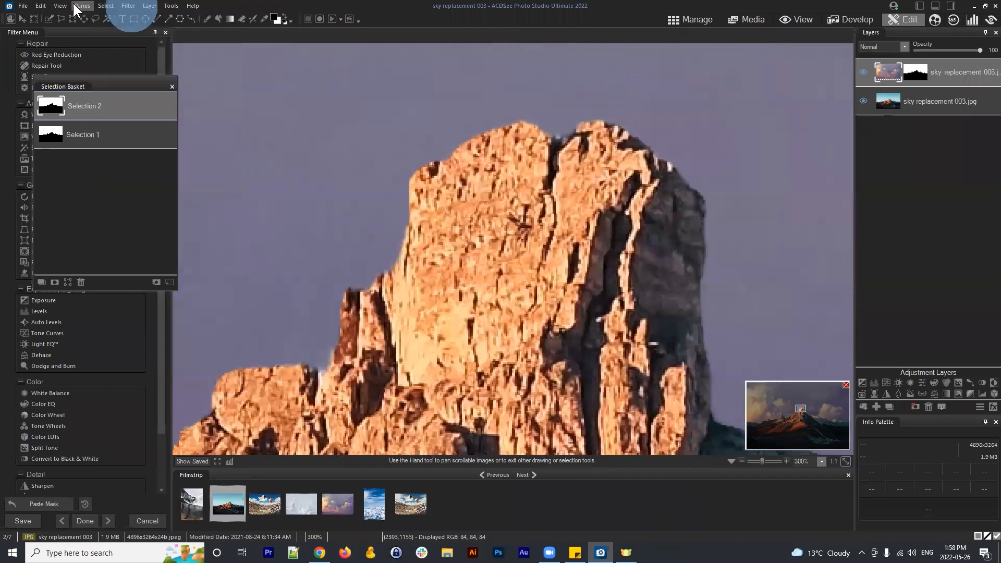
mouse_move(62, 7)
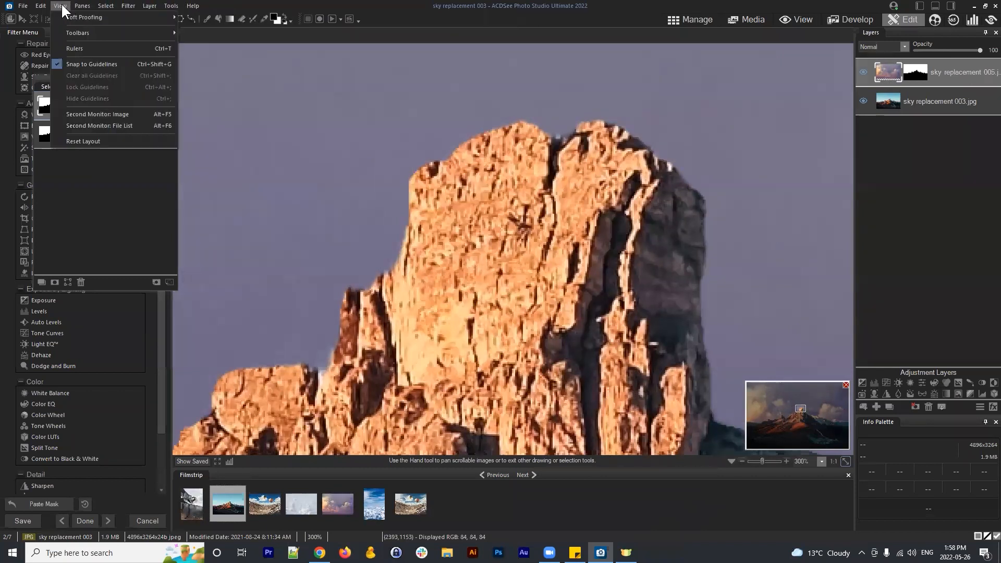
left_click(86, 46)
left_click_drag(511, 46, 534, 129)
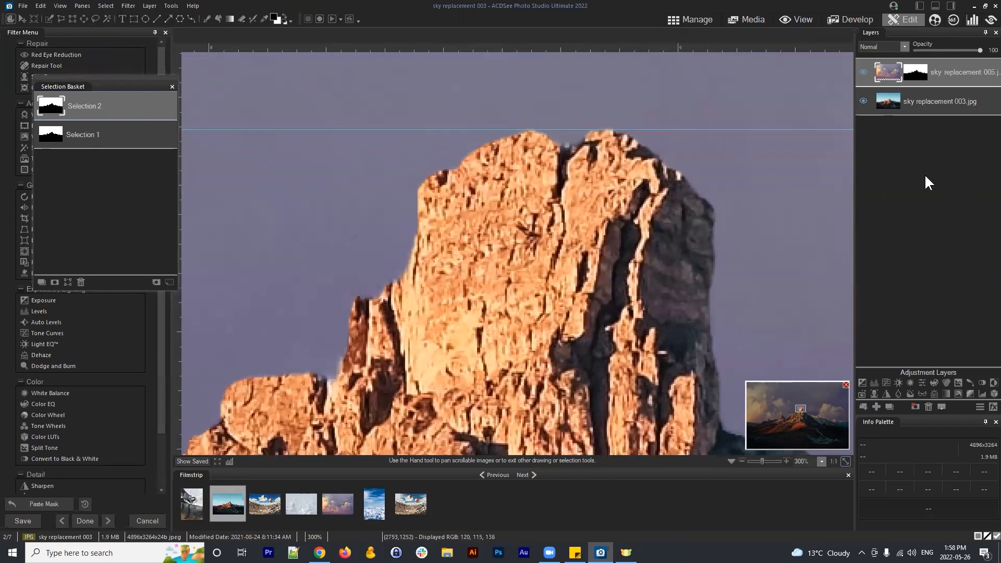
- Hide the cloud layer, place a second horizontal guideline at the original summit edge, and show the layer again
left_click(866, 73)
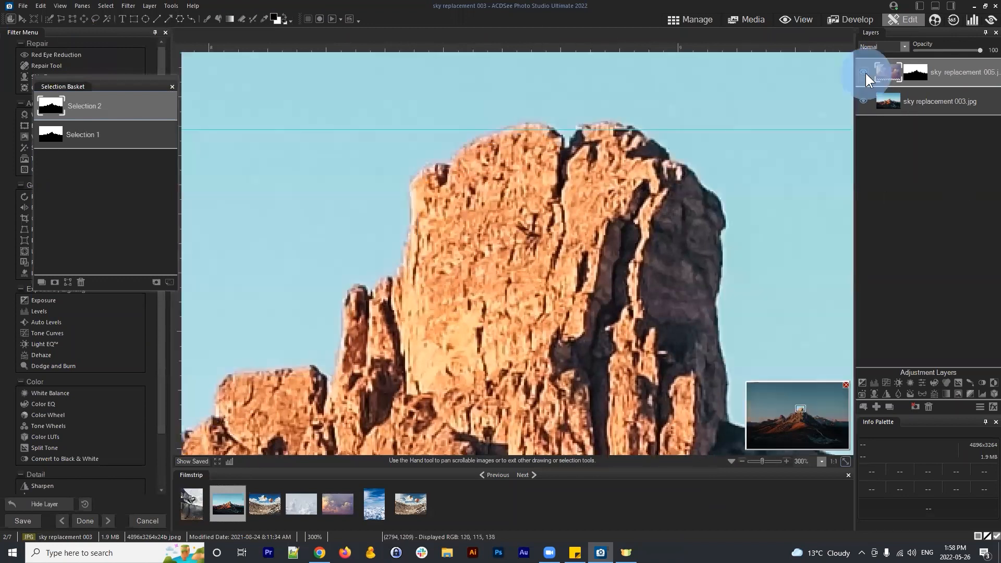
left_click_drag(560, 49, 549, 121)
left_click(863, 70)
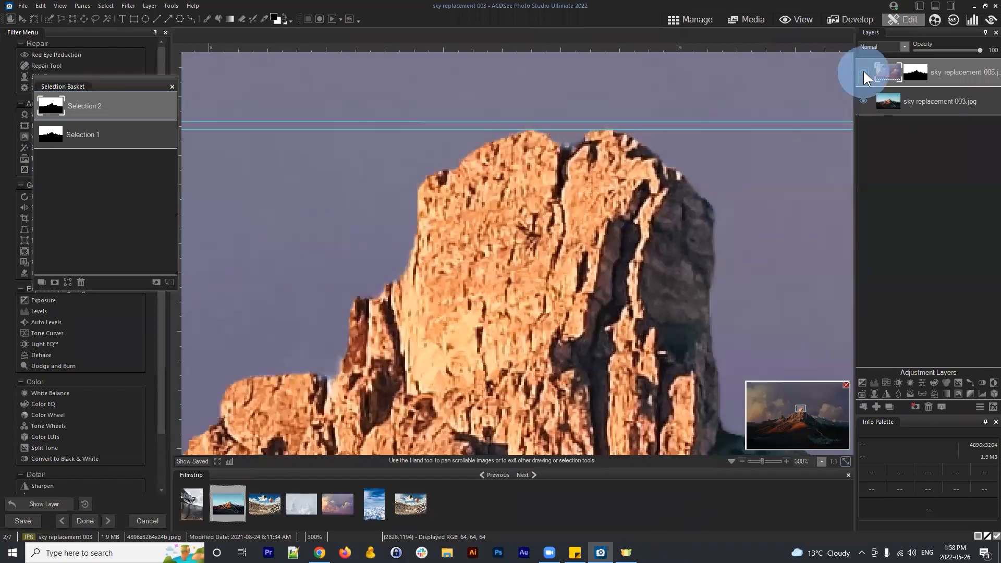
- Toggle the cloud layer's visibility repeatedly to compare the masked and original summit edges against the two guidelines
left_click(863, 70)
left_click(863, 71)
left_click(864, 71)
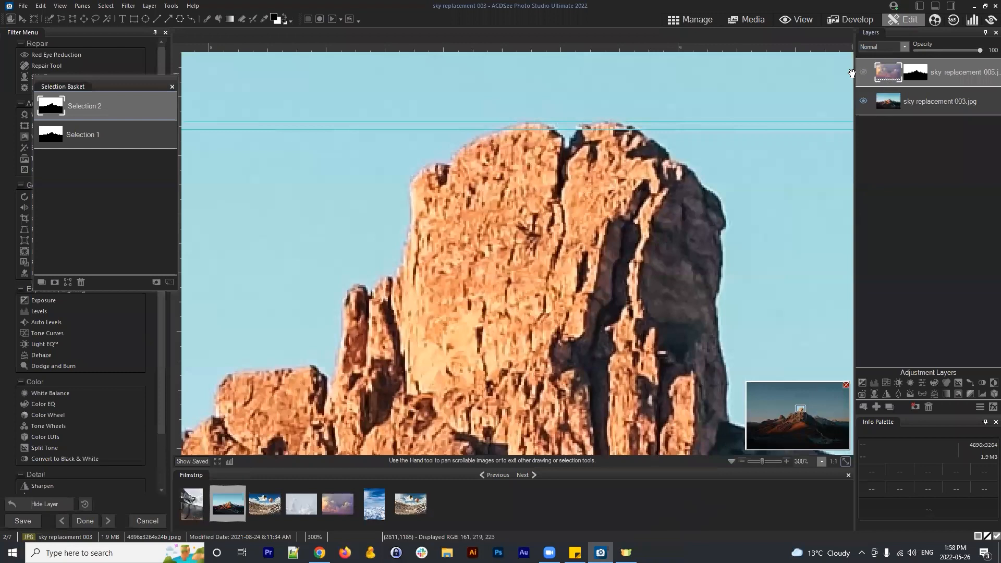
left_click(863, 72)
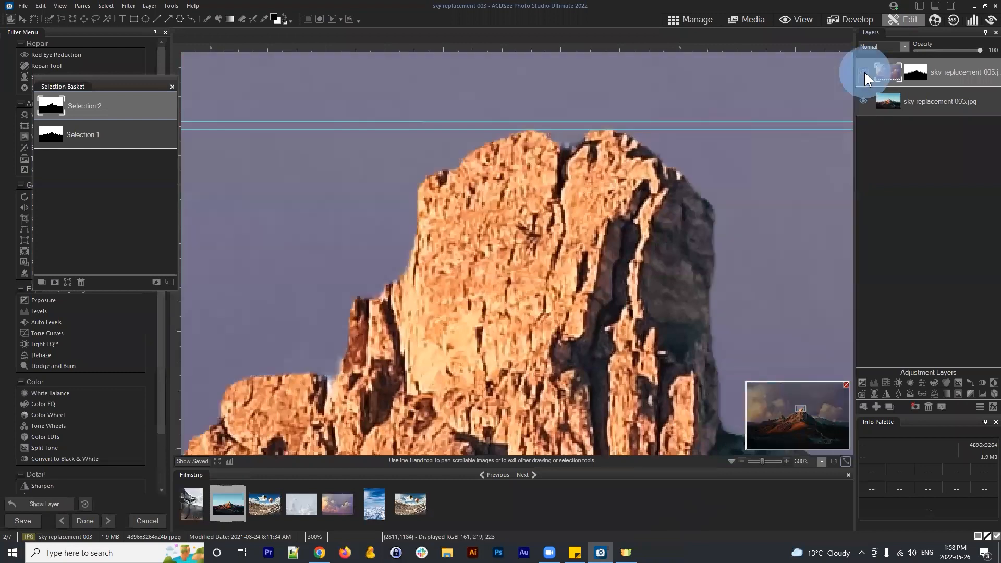
left_click(864, 71)
left_click(861, 69)
left_click(862, 70)
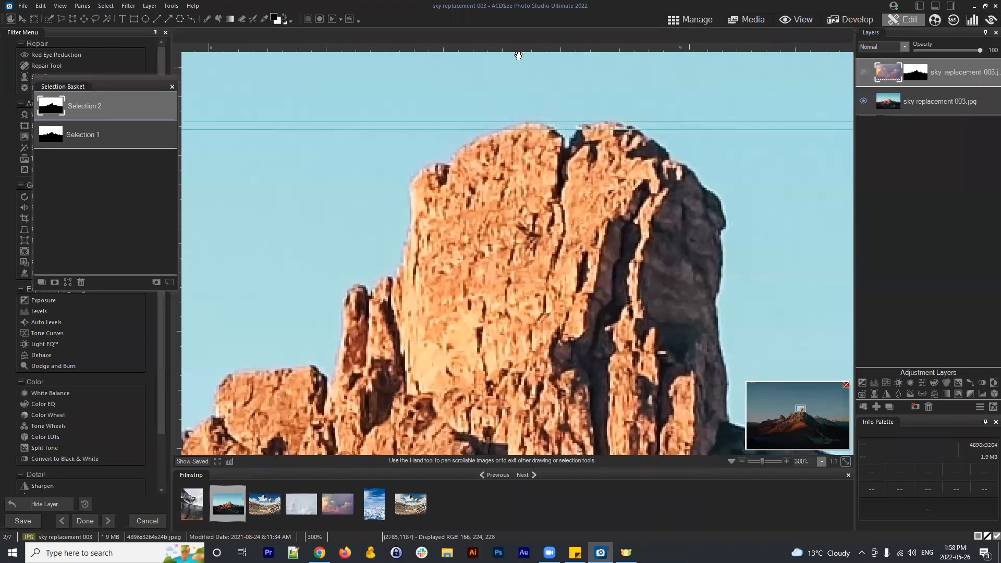
- Place a third horizontal guideline between the other two and recheck the summit edge, leaving the cloud layer visible
left_click_drag(550, 45, 541, 126)
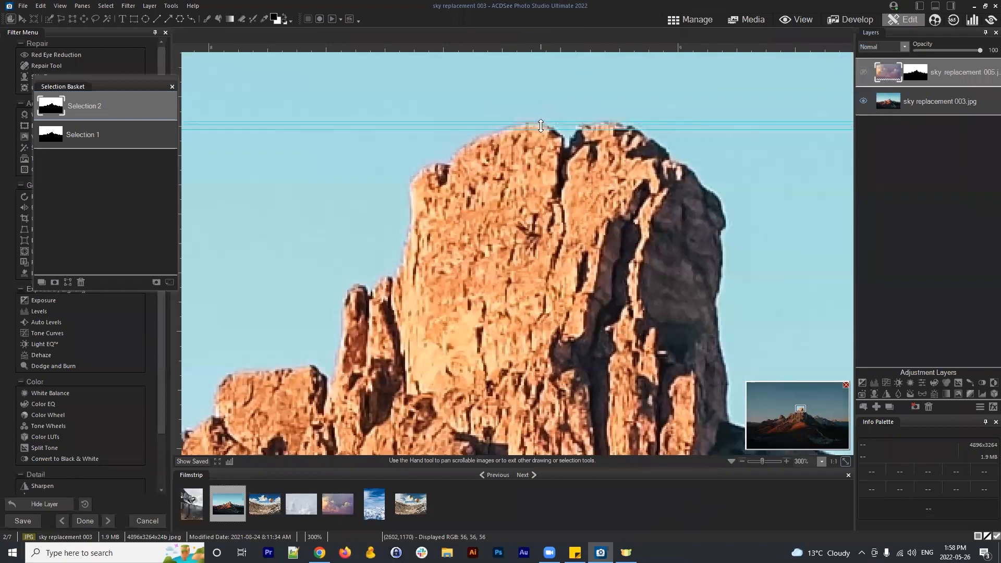
left_click(863, 70)
left_click(862, 71)
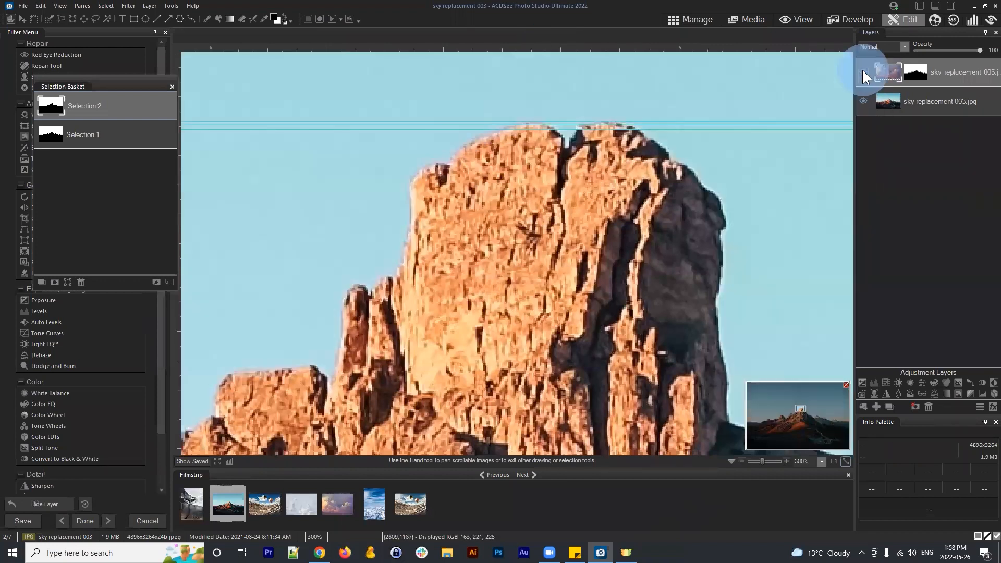
left_click(862, 70)
left_click(862, 69)
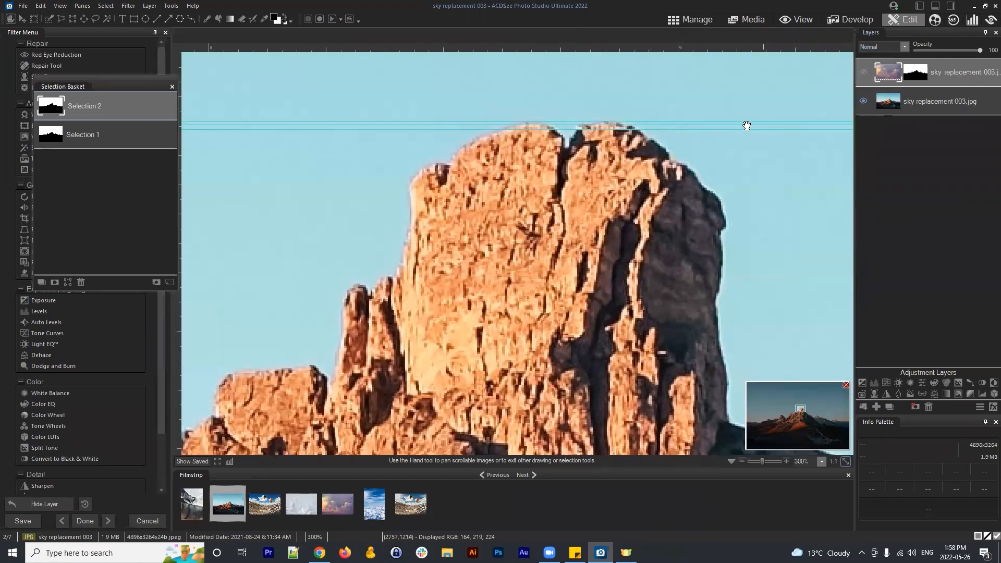
left_click(863, 72)
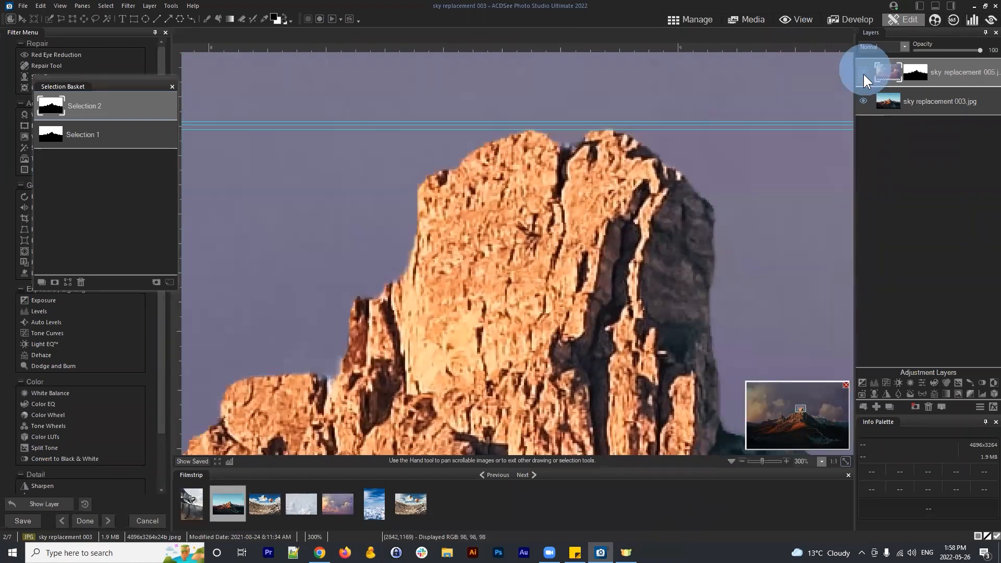
scroll(748, 145, "down", 8)
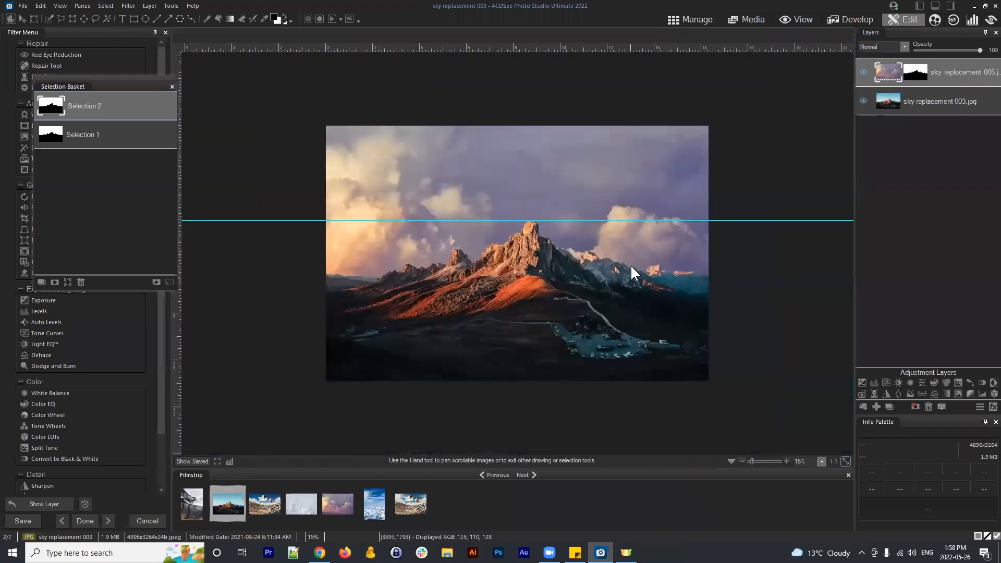
scroll(631, 265, "up", 1)
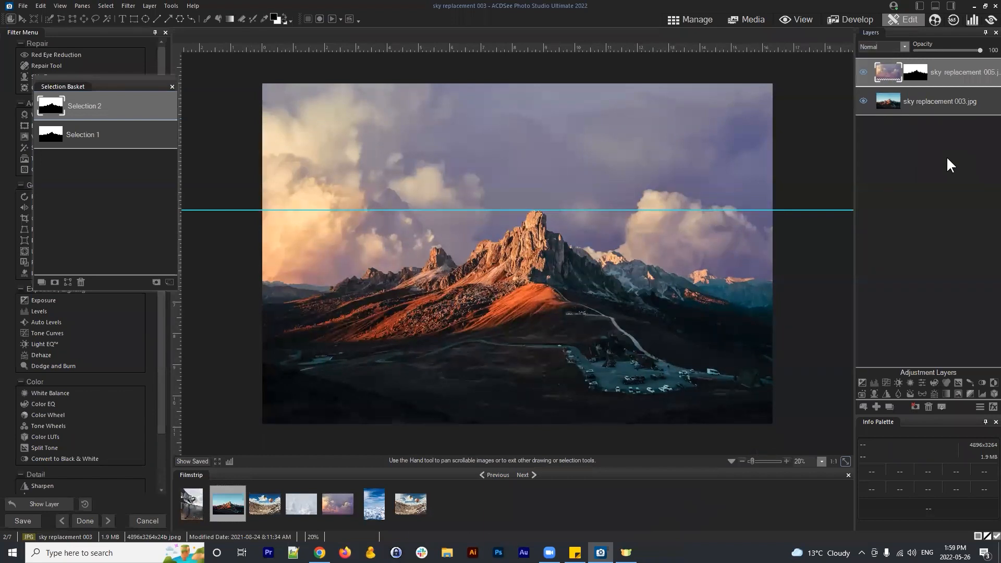
- Add a Vibrance adjustment layer above the cloud layer and test its clipping, leaving it unclipped
left_click(924, 380)
left_click(884, 69)
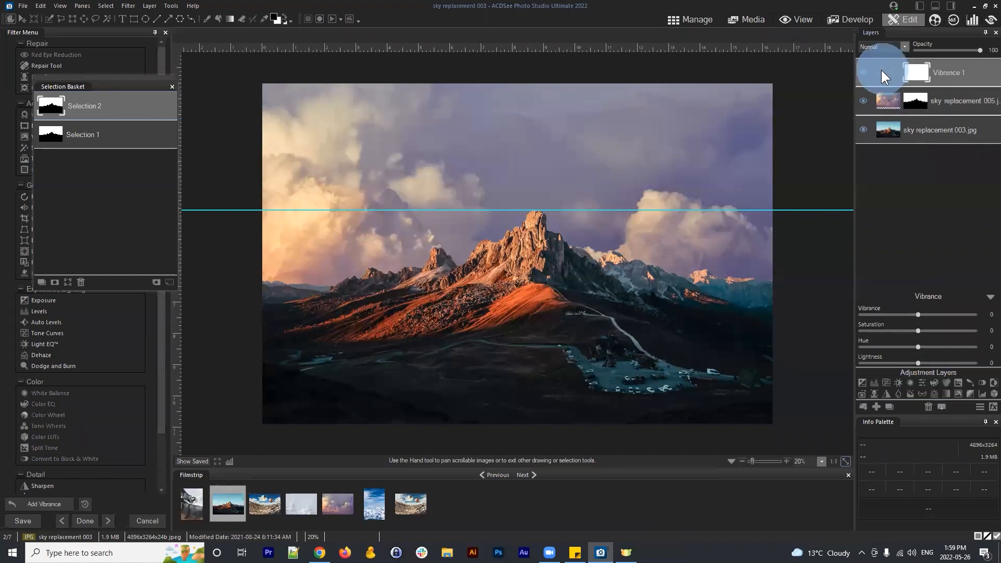
left_click(882, 70)
left_click(881, 73)
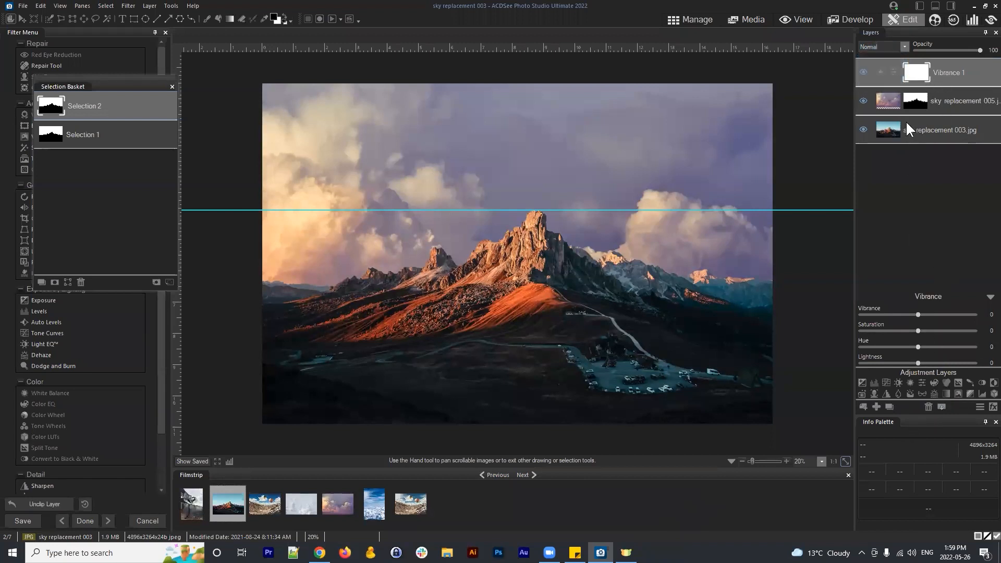
- Lower the Vibrance layer's saturation to -21 and collapse its settings
mouse_move(919, 347)
left_mouse_down()
mouse_move(921, 329)
mouse_move(906, 333)
left_mouse_up()
double_click(921, 347)
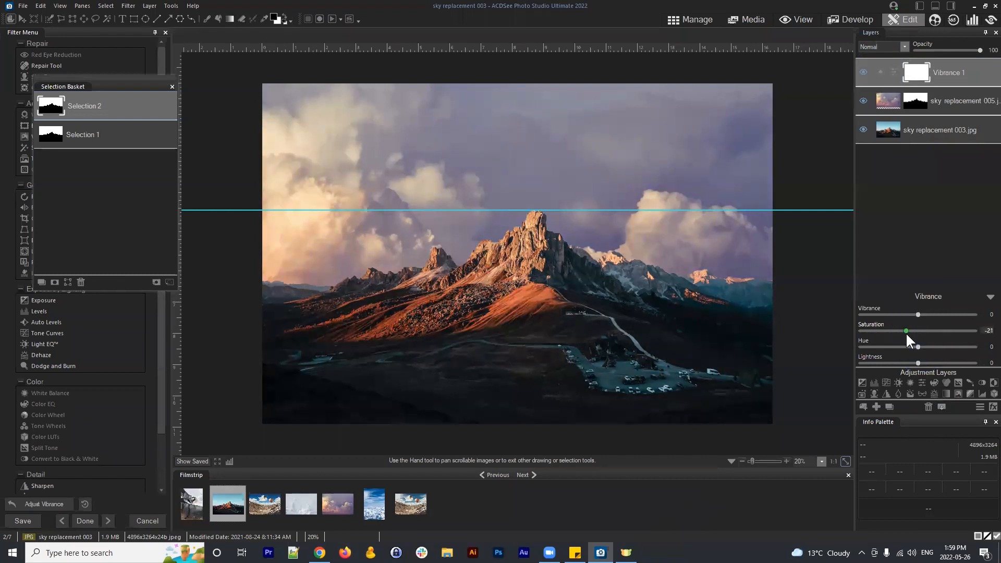
left_click(990, 297)
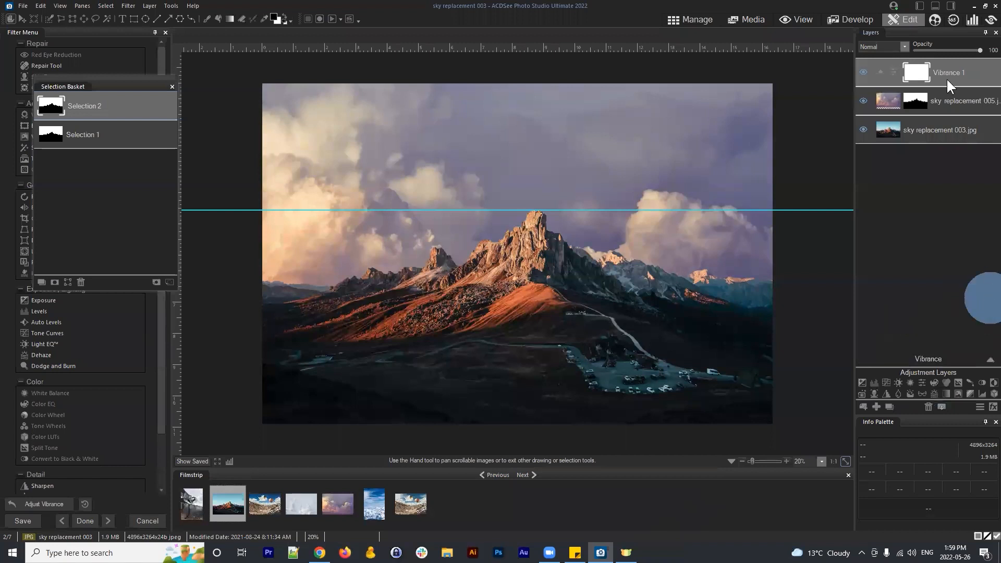
left_click(928, 229)
- Apply the stored Selection 2 as the Vibrance layer's mask so it affects only the sky
left_click_drag(100, 87, 153, 74)
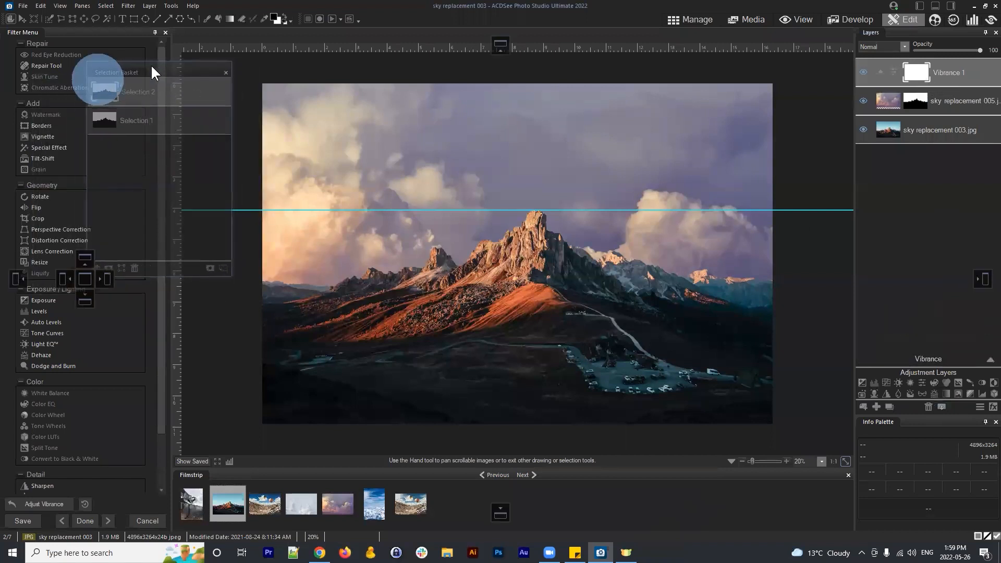
left_click(130, 94)
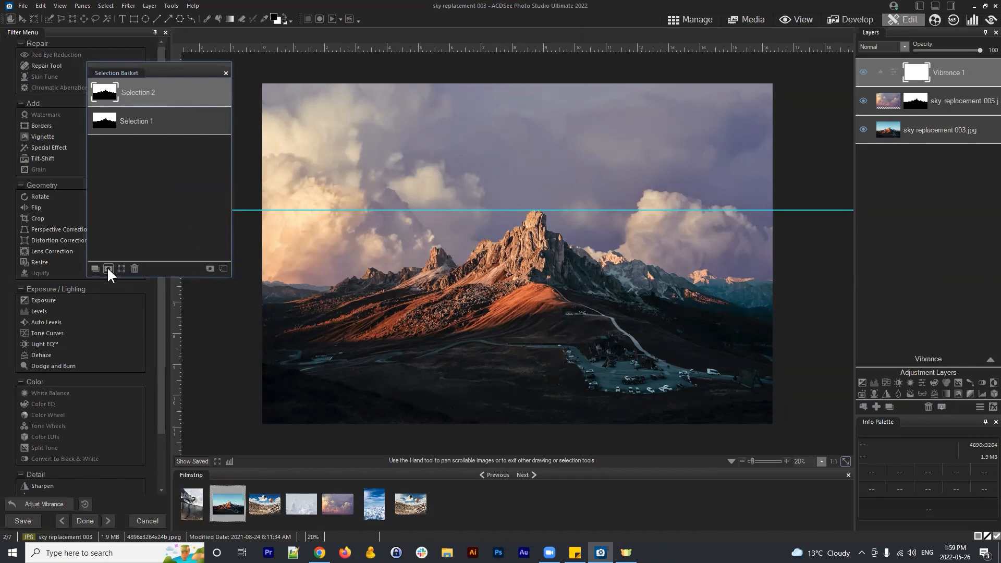
left_click(140, 92)
left_click(120, 268)
left_click(961, 100)
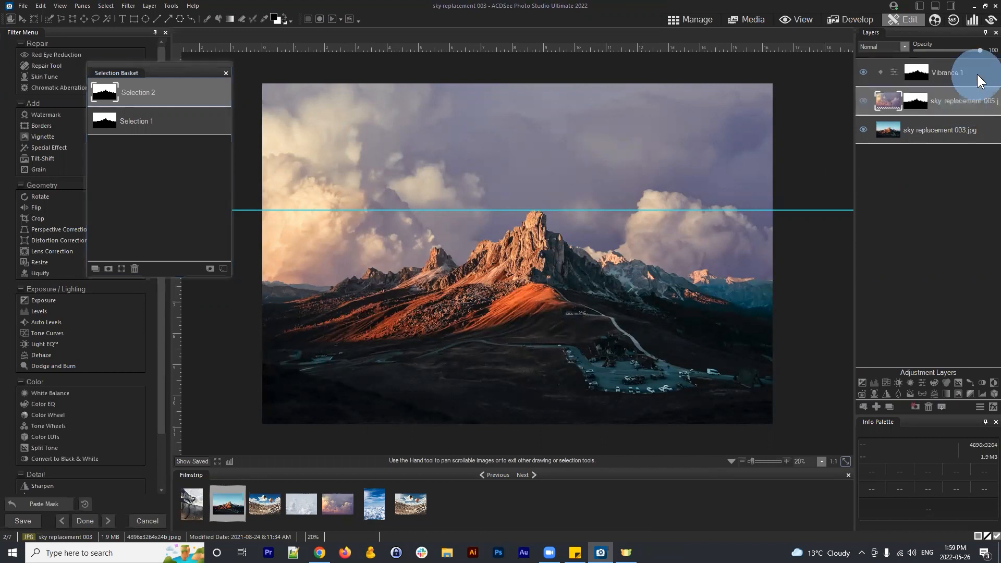
- Test strong saturation changes on the masked Vibrance layer and settle on a slight reduction
left_click(977, 74)
left_click_drag(910, 331, 978, 331)
left_click_drag(843, 336, 881, 332)
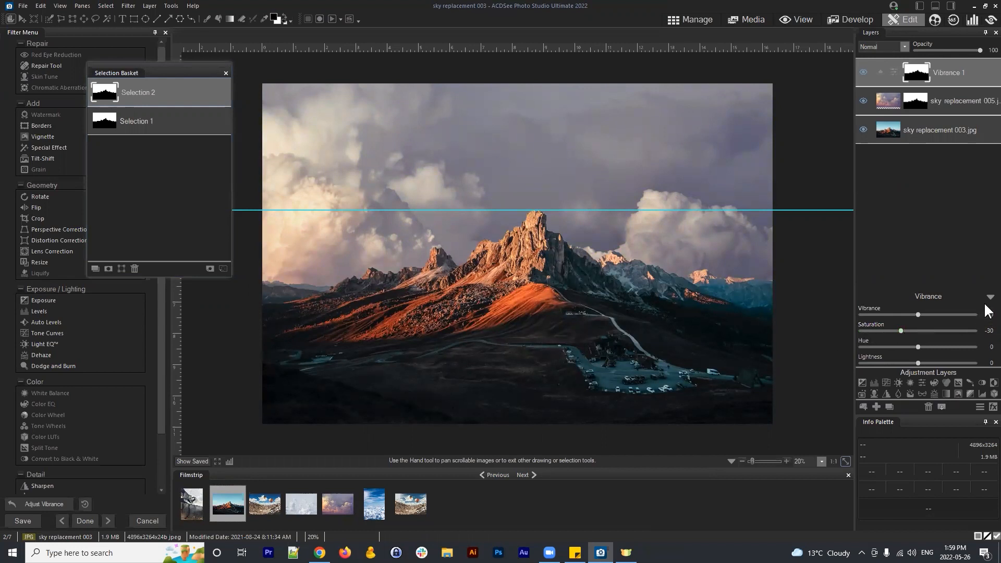
left_click_drag(906, 329, 910, 329)
- Add a White Balance adjustment layer above the Vibrance layer and raise its temperature to 14
left_click(921, 383)
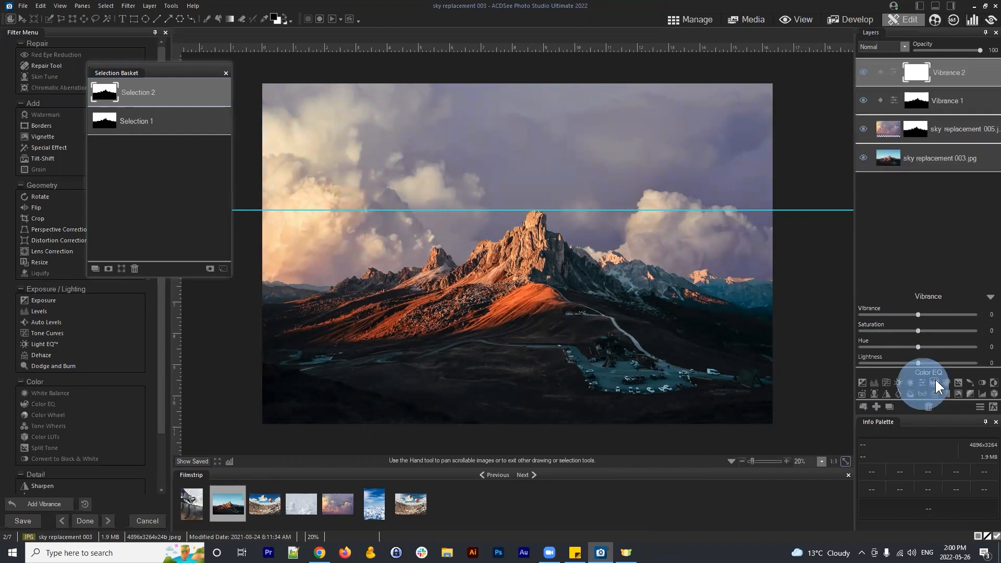
left_click(929, 407)
left_click(906, 381)
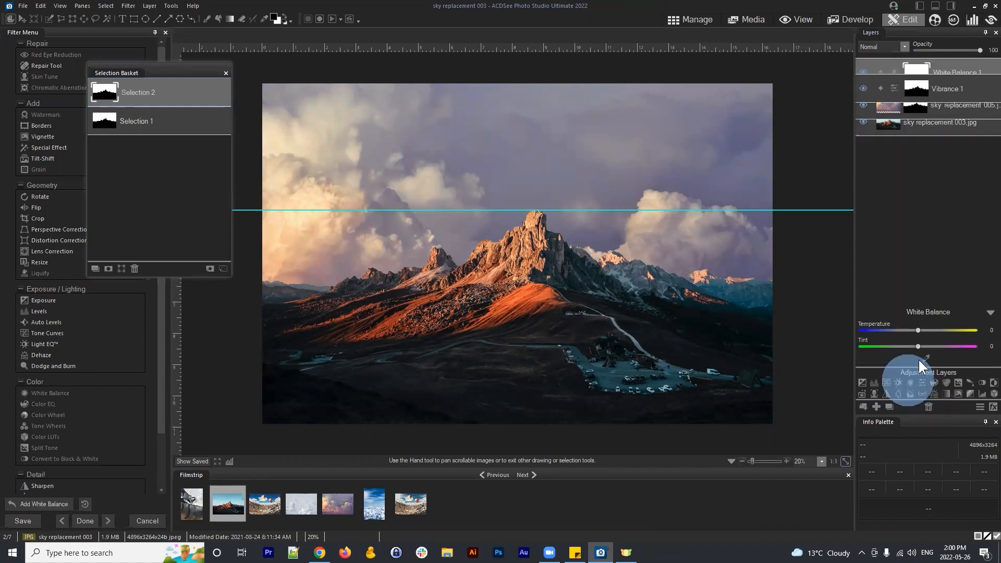
left_click(920, 330)
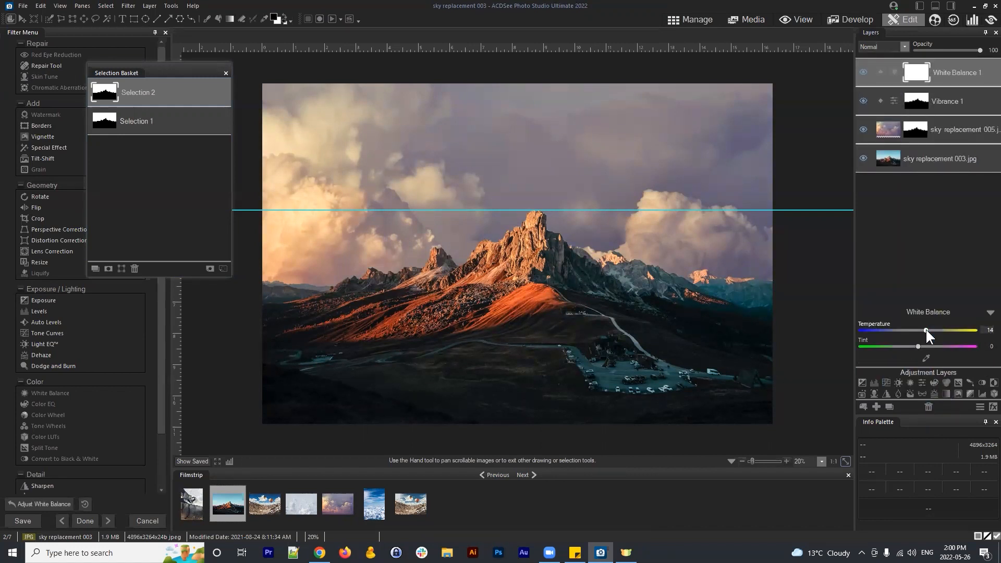
- Apply the stored Selection 2 as the White Balance layer's mask and raise the layer's temperature to 25
left_click(915, 72)
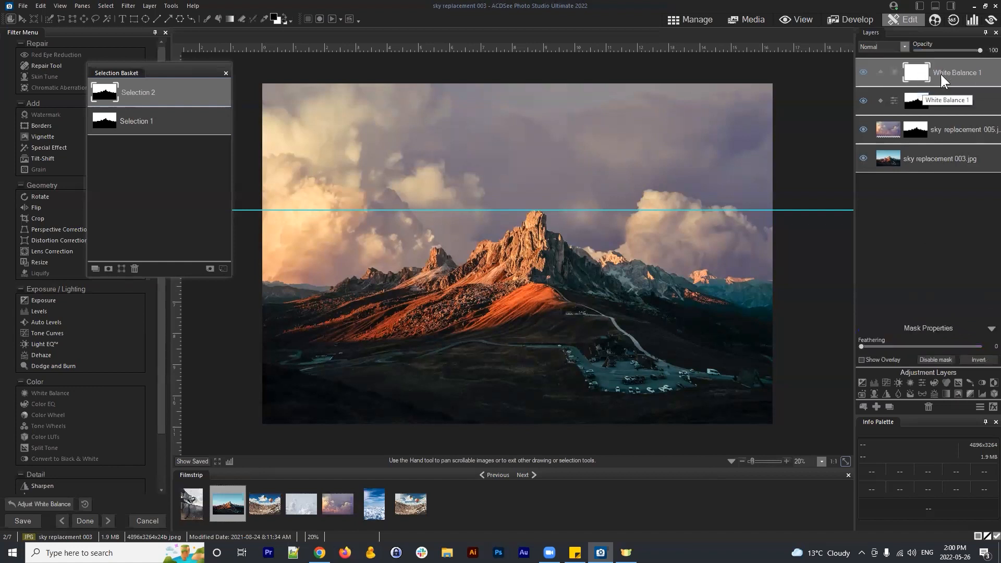
left_click_drag(963, 75, 961, 71)
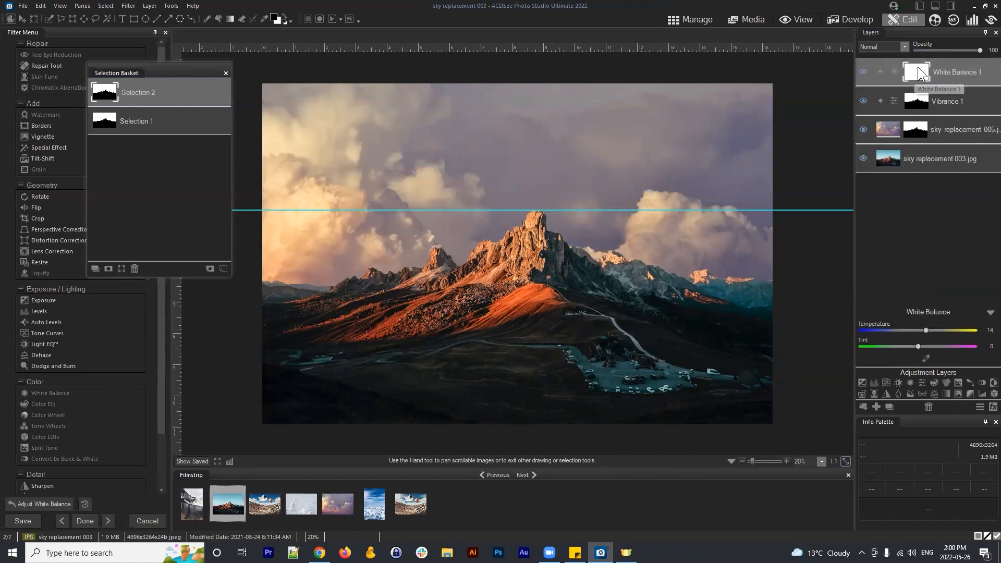
left_click(919, 69)
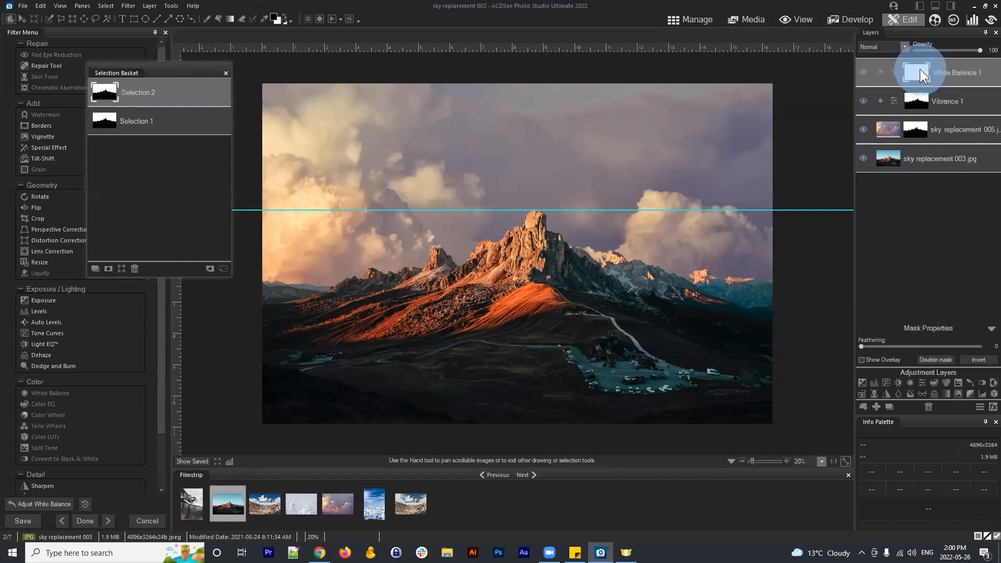
left_click(109, 270)
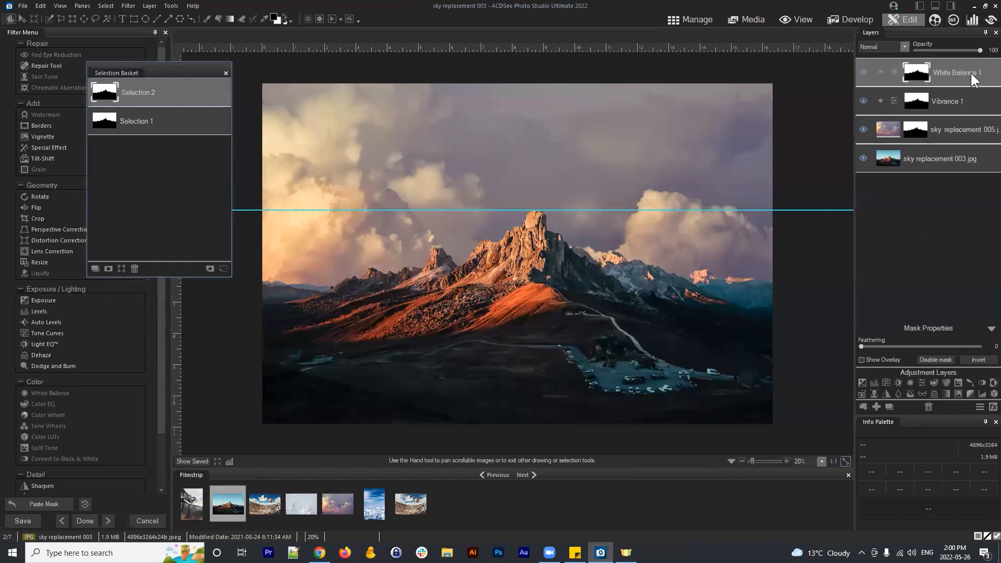
left_click(893, 73)
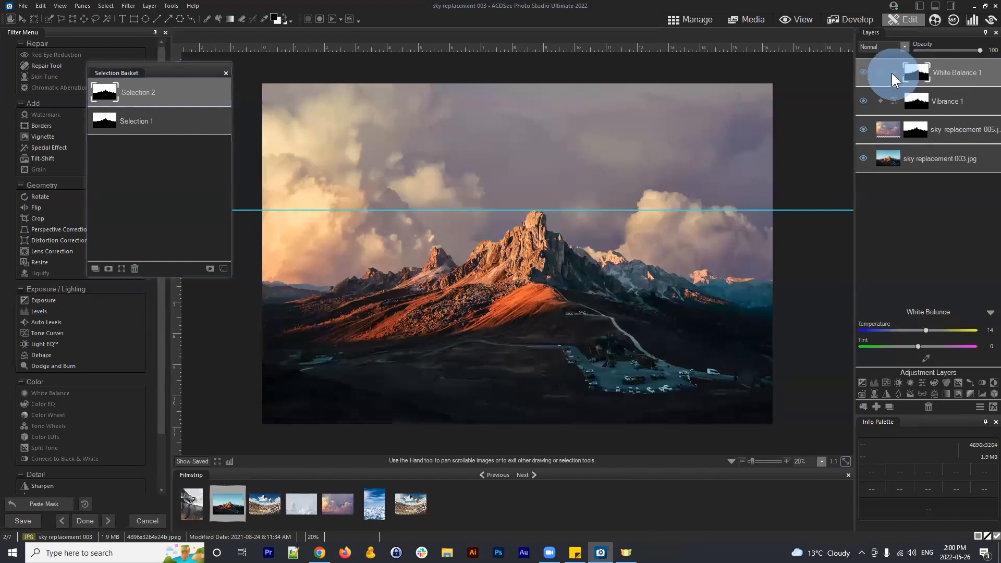
left_click_drag(926, 330, 931, 330)
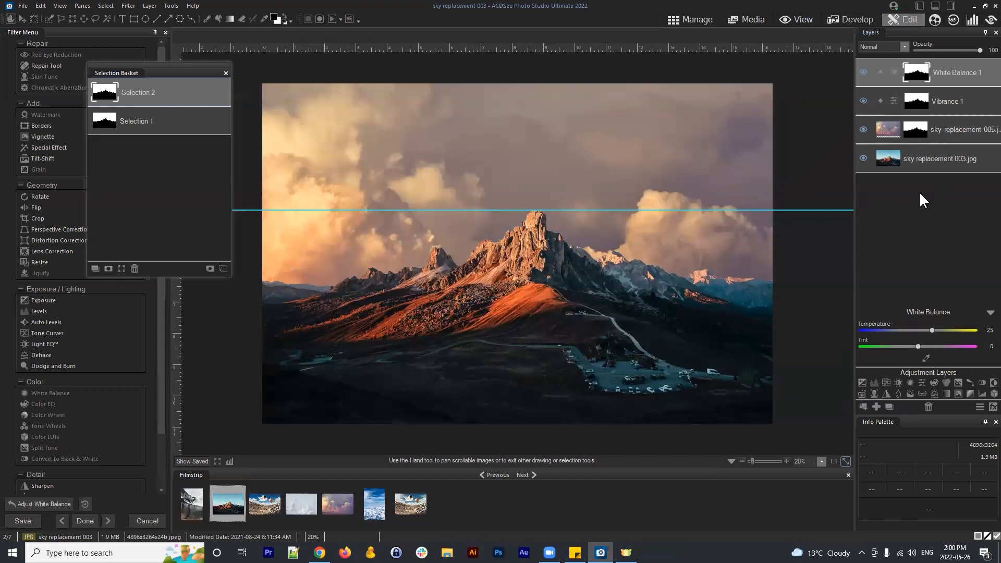
- Add a Photo Effect adjustment layer with the Sophia effect and lower its opacity to 14
left_click(861, 393)
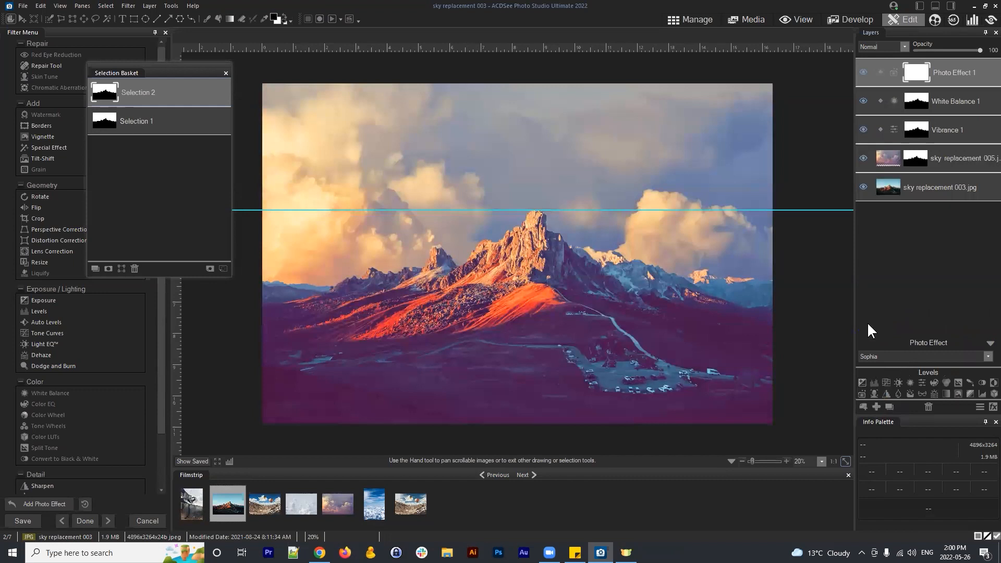
left_click_drag(925, 48, 926, 50)
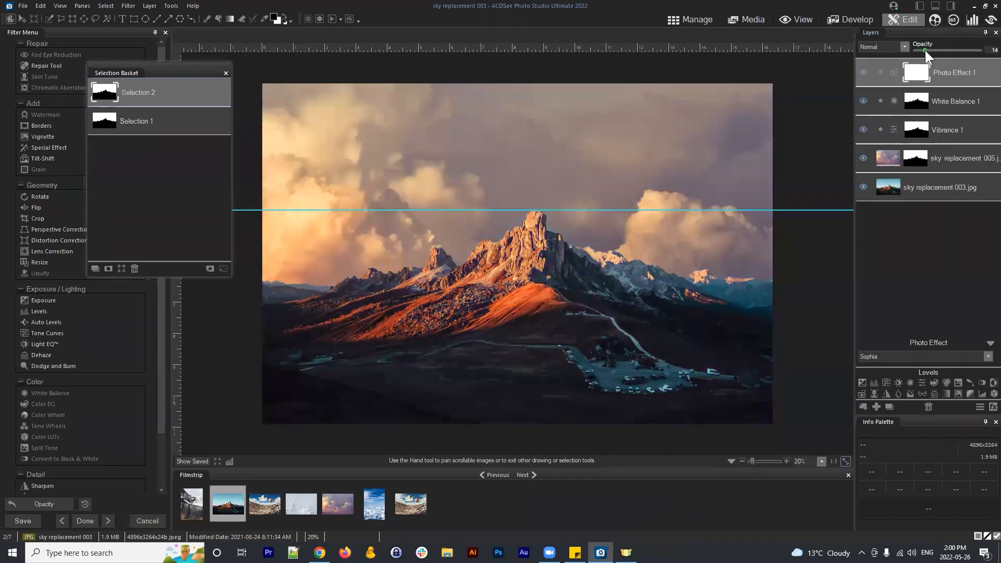
- Hide the guidelines across the mountain photo
left_click(77, 8)
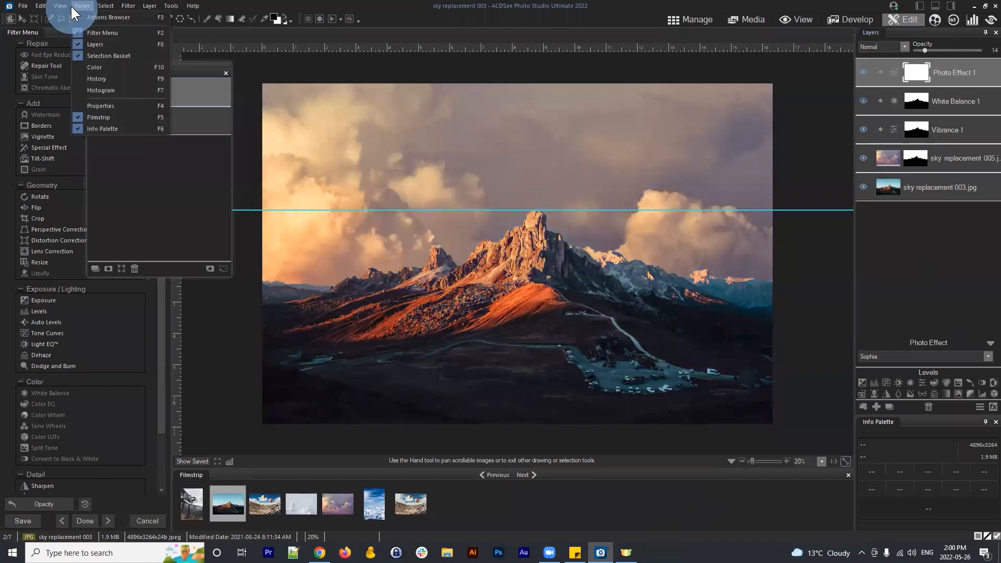
left_click(68, 45)
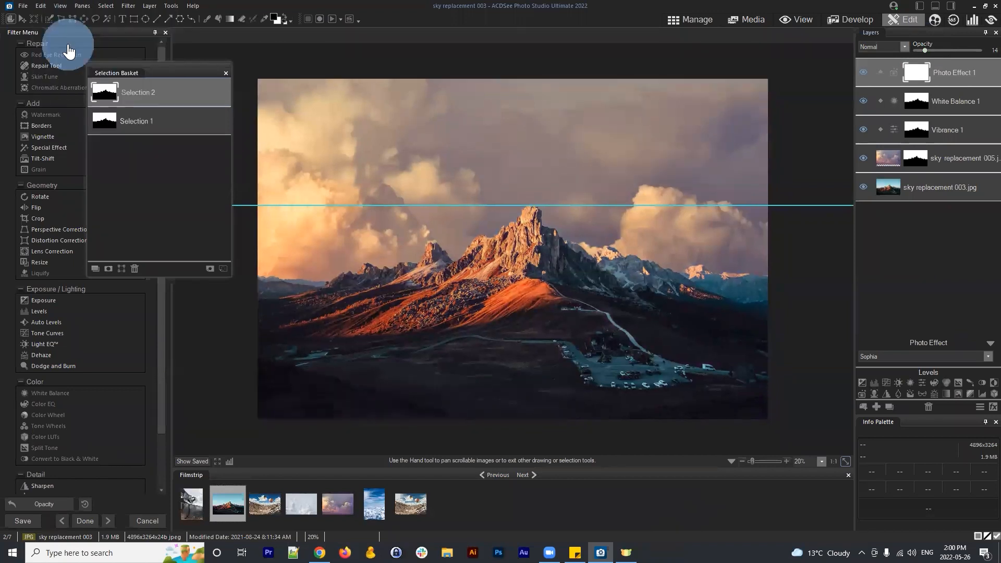
left_click(61, 6)
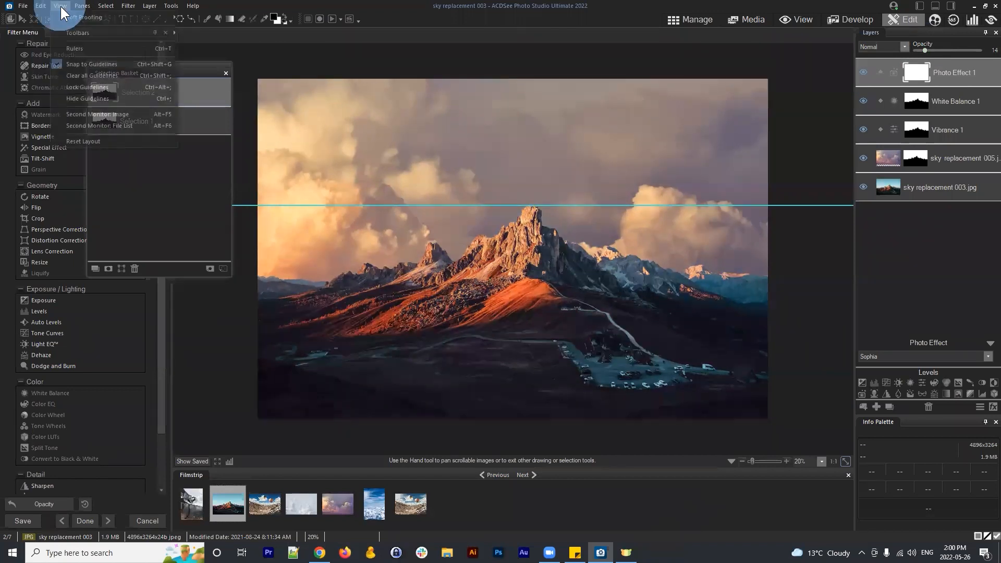
left_click(104, 98)
left_click(913, 245)
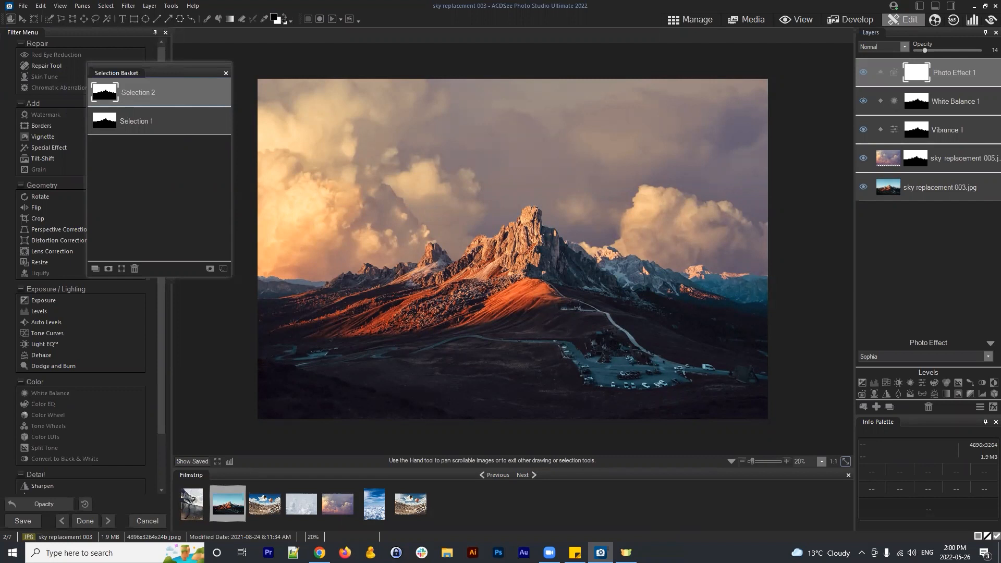
- Close the Selection Basket, reopen it to check the stored selections, and close it again
left_click_drag(169, 63, 242, 92)
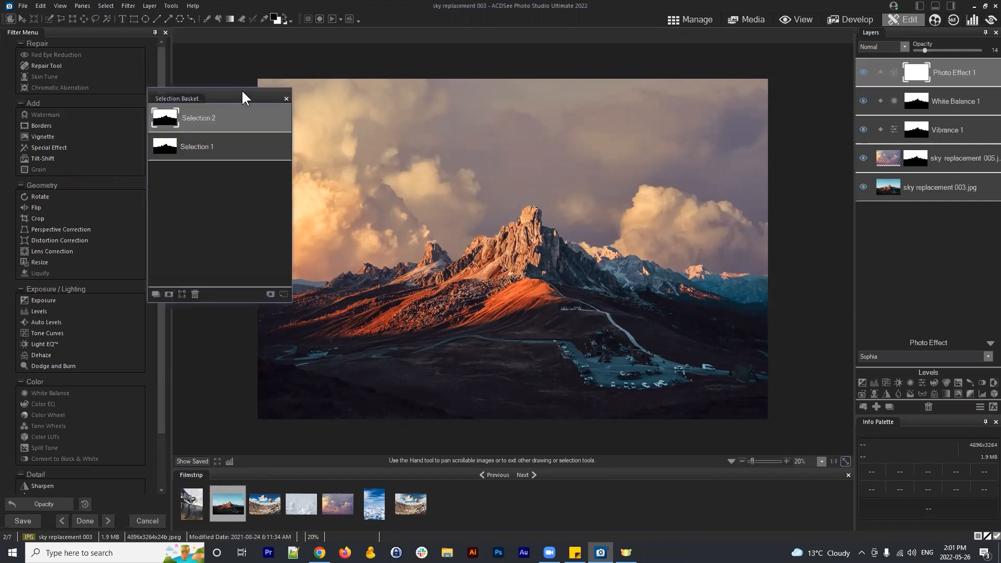
left_click(286, 100)
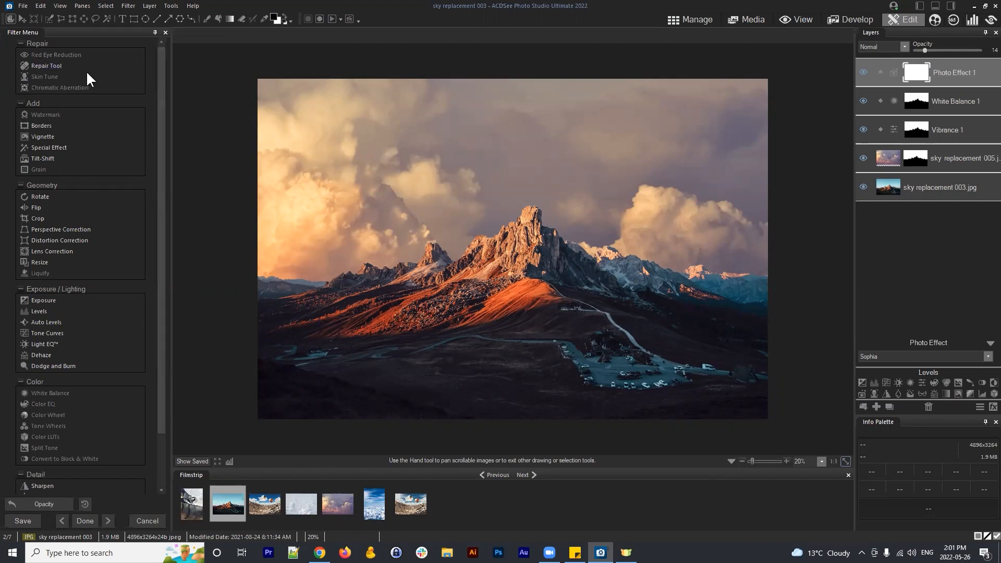
left_click(106, 6)
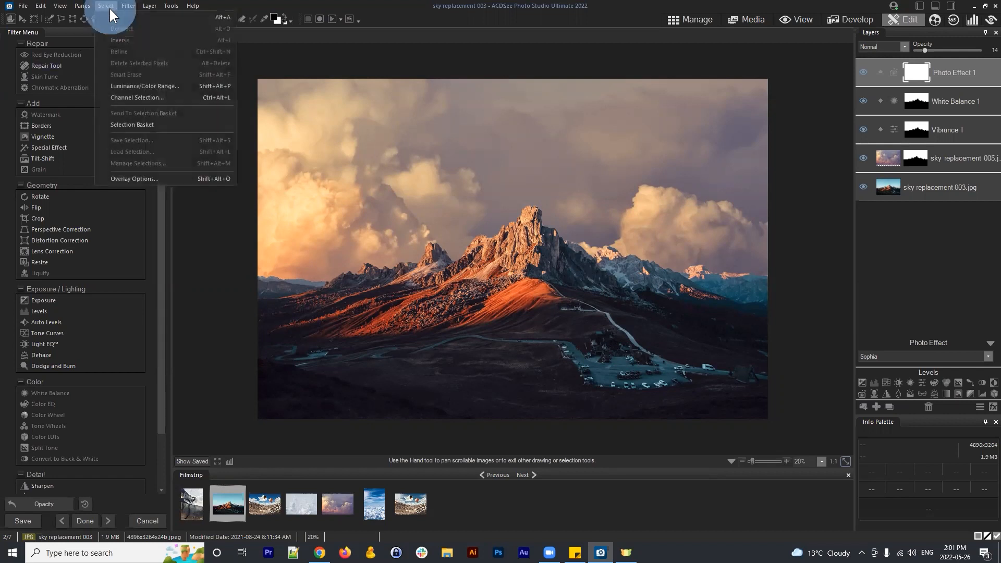
left_click(131, 124)
left_click_drag(223, 89, 209, 95)
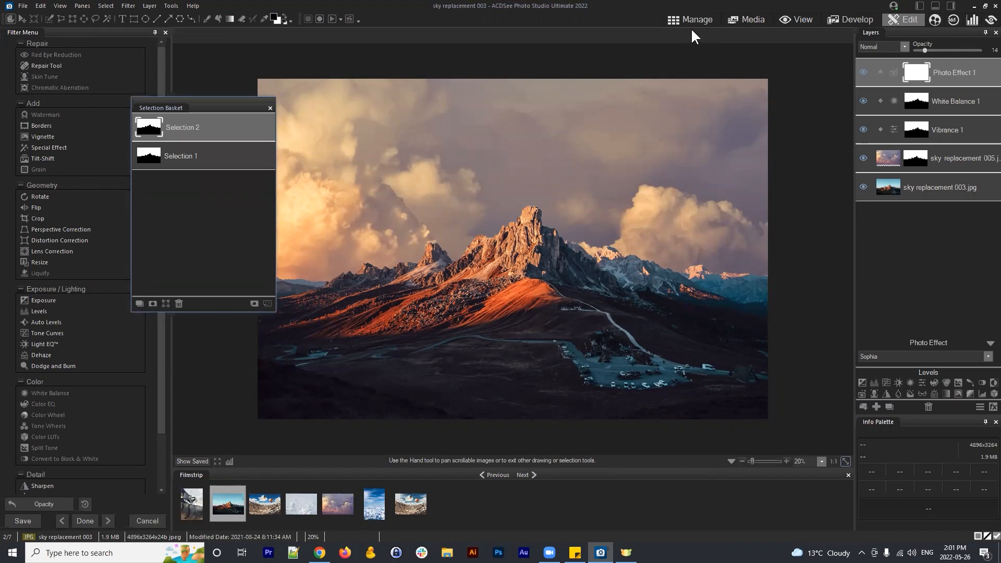
left_click_drag(198, 108, 183, 104)
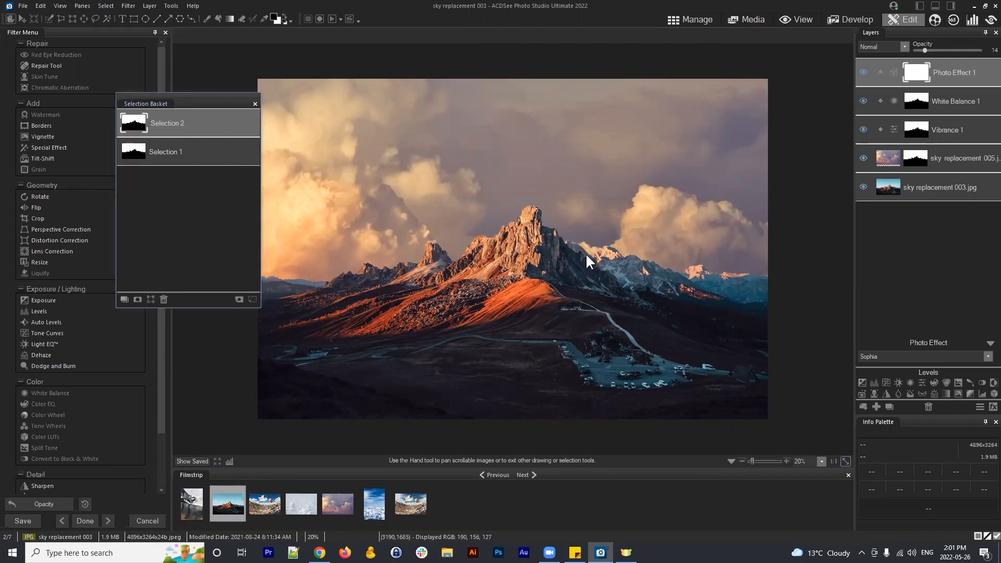
left_click(255, 104)
left_click(933, 236)
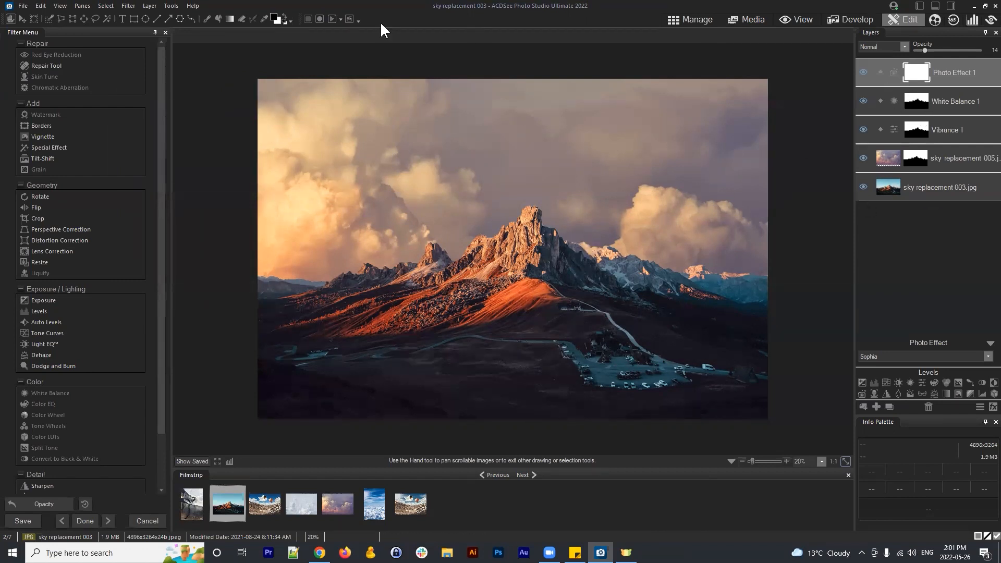
- Save the layered mountain composite as the ACDC file sky replacement 003
left_click(23, 6)
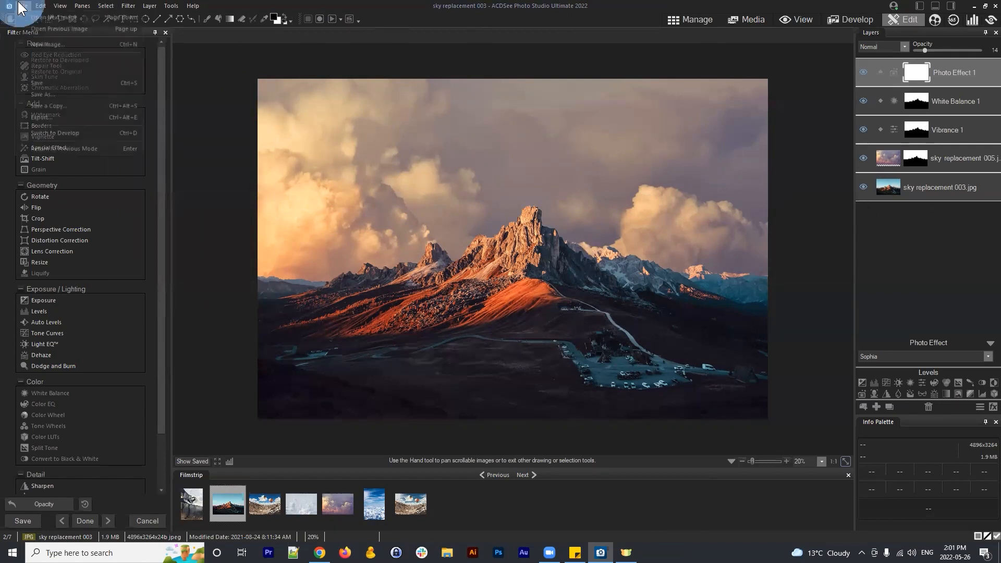
left_click(45, 90)
left_click(607, 311)
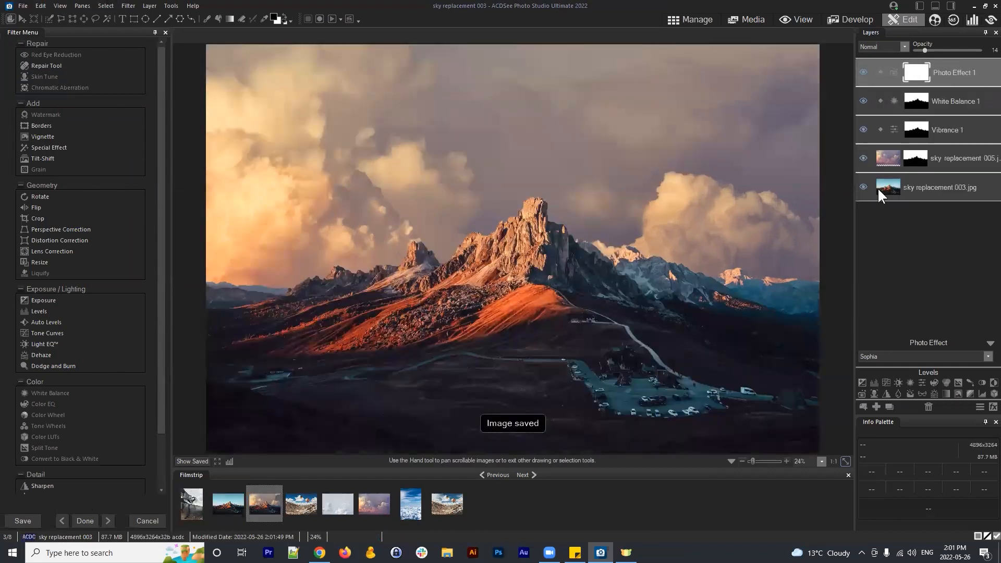
- Return to Manage mode and reopen the saved ACDC version of sky replacement 003 in Edit mode
left_click(691, 20)
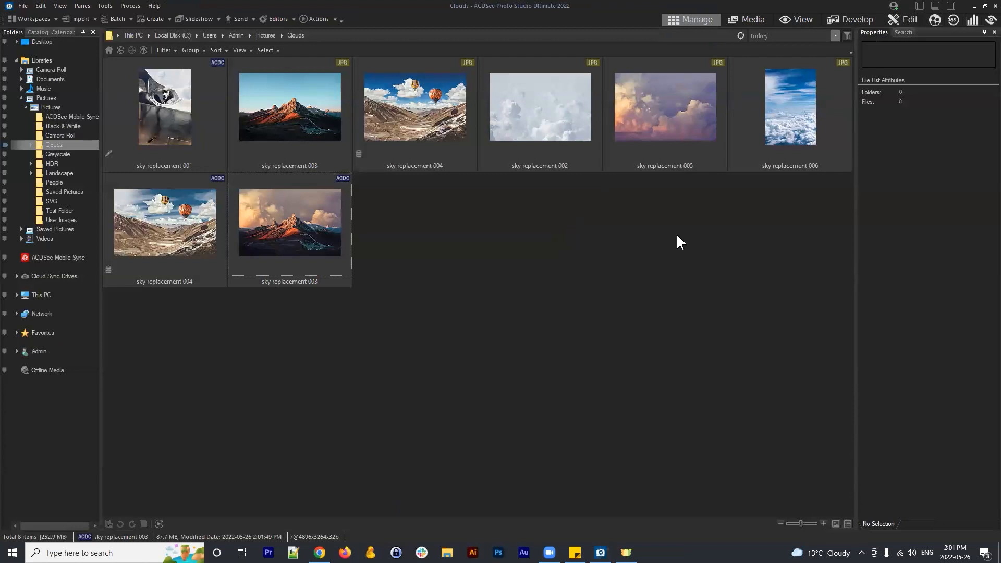
left_click(514, 107)
left_click(446, 97)
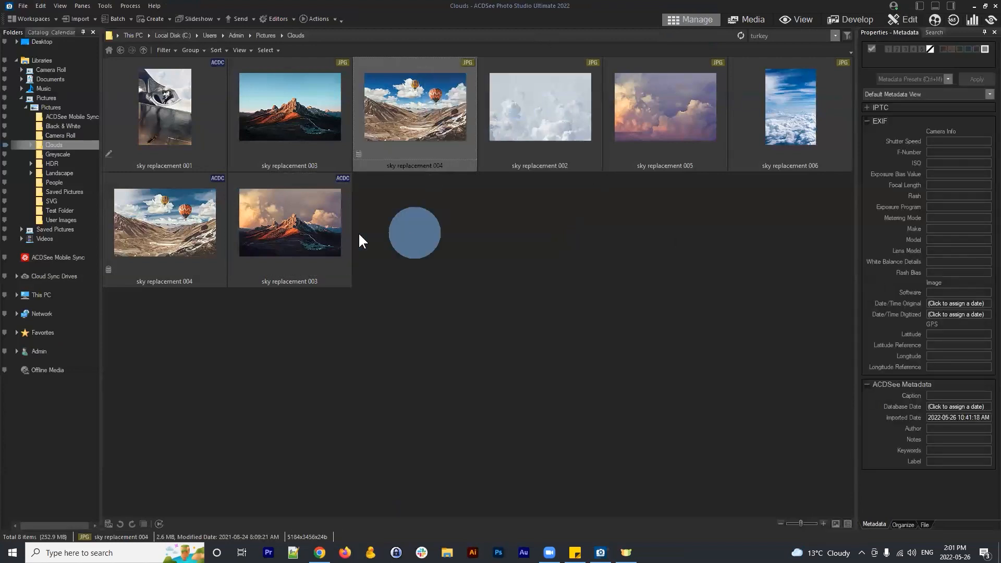
left_click(290, 229)
left_click(908, 20)
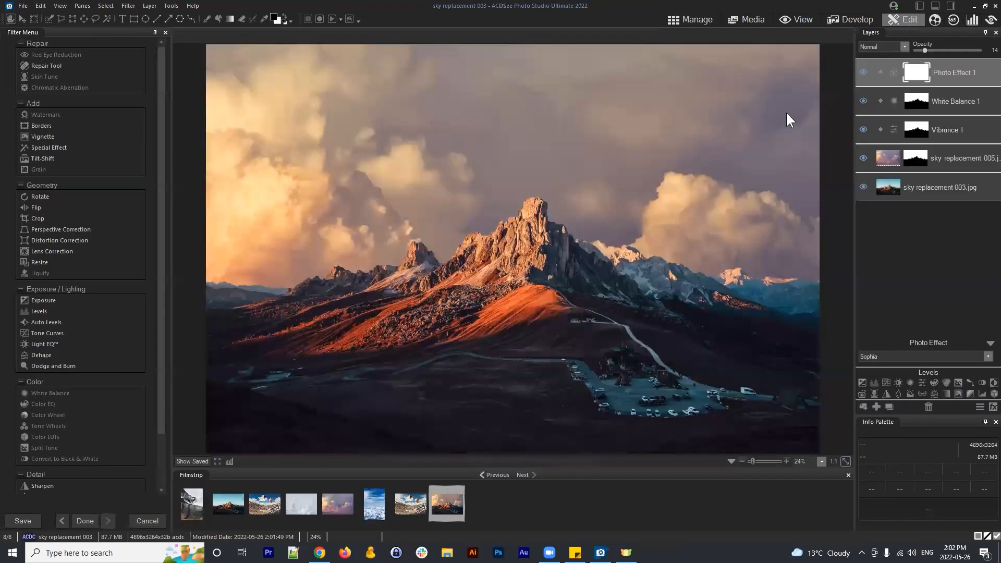
- Open the Selection Basket for the reopened ACDC file and move it over the photo
left_click(107, 5)
left_click(135, 125)
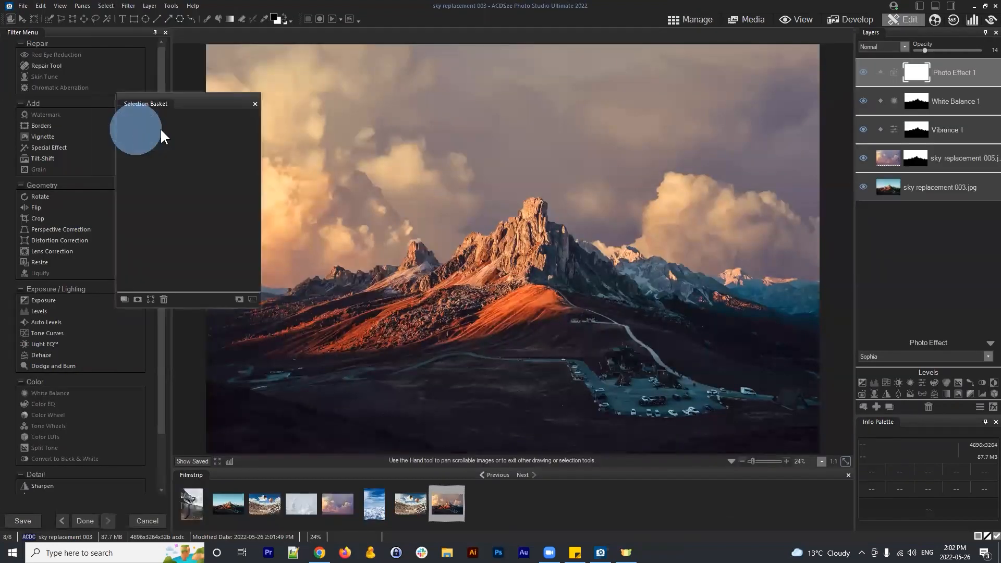
left_click_drag(204, 106, 499, 110)
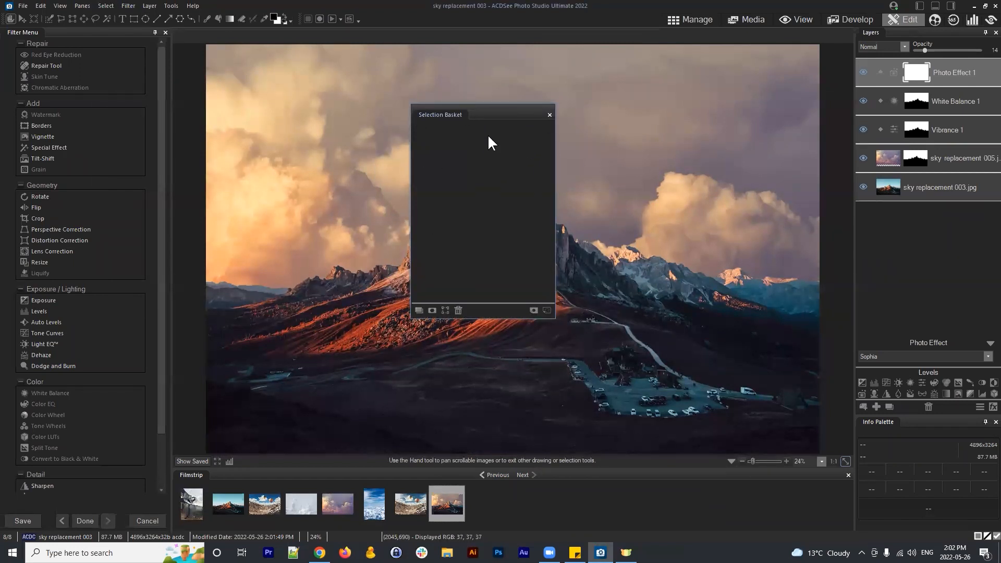
left_click_drag(509, 117, 380, 110)
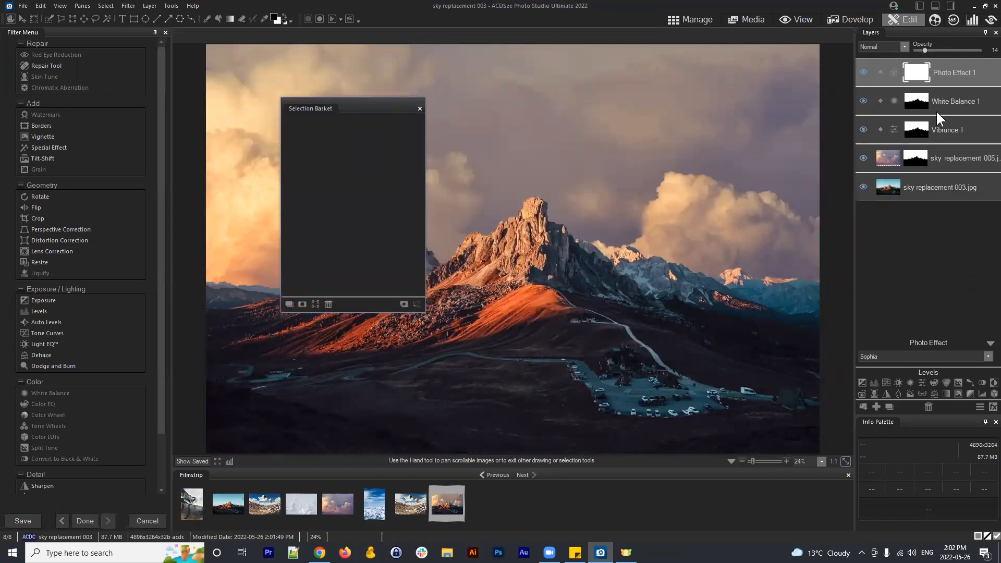
- Add the White Balance 1 layer's mask to the Selection Basket, and close the basket
left_click(917, 101)
left_click(916, 127)
left_click(919, 99)
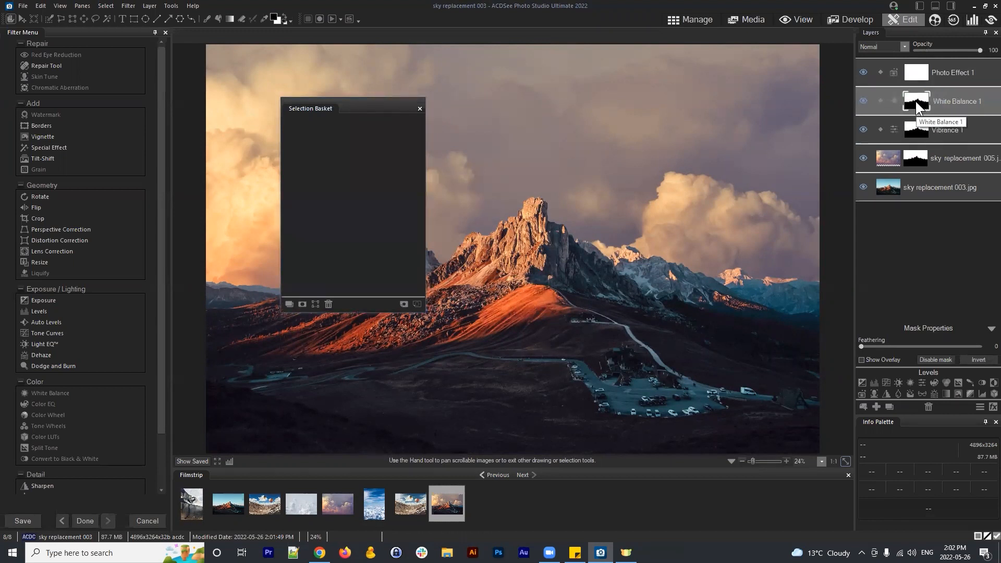
left_click(920, 99)
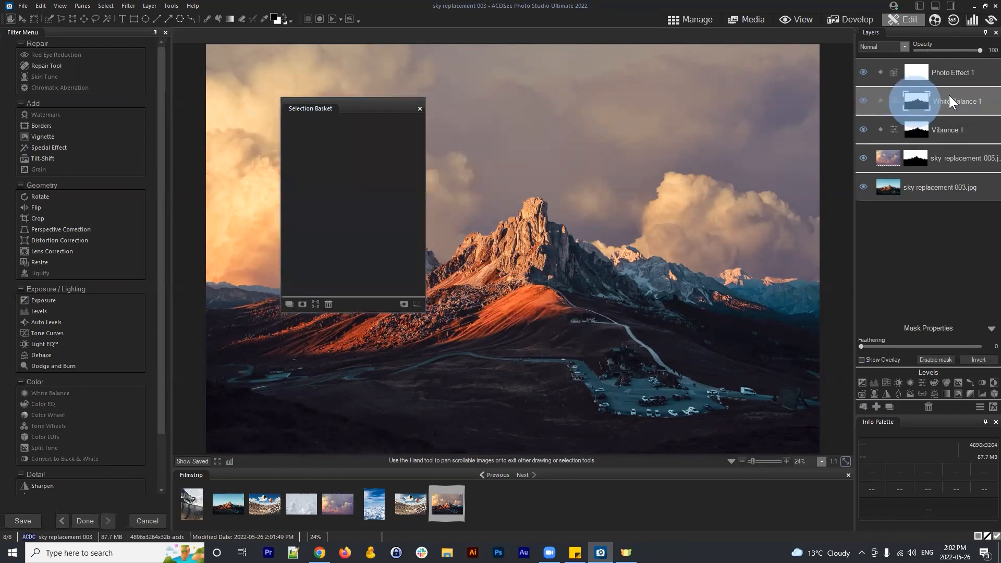
left_click_drag(365, 101, 339, 96)
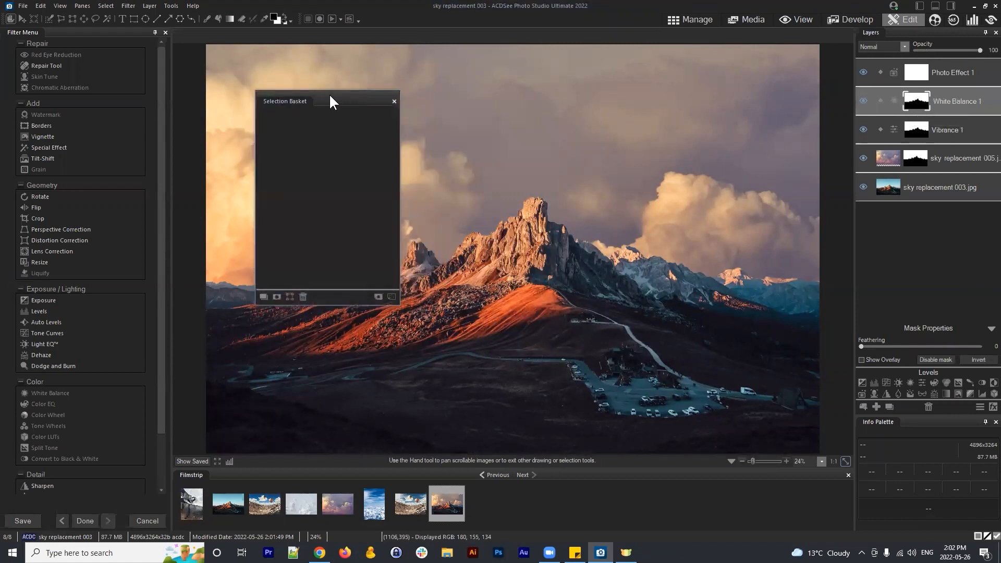
left_click(919, 99)
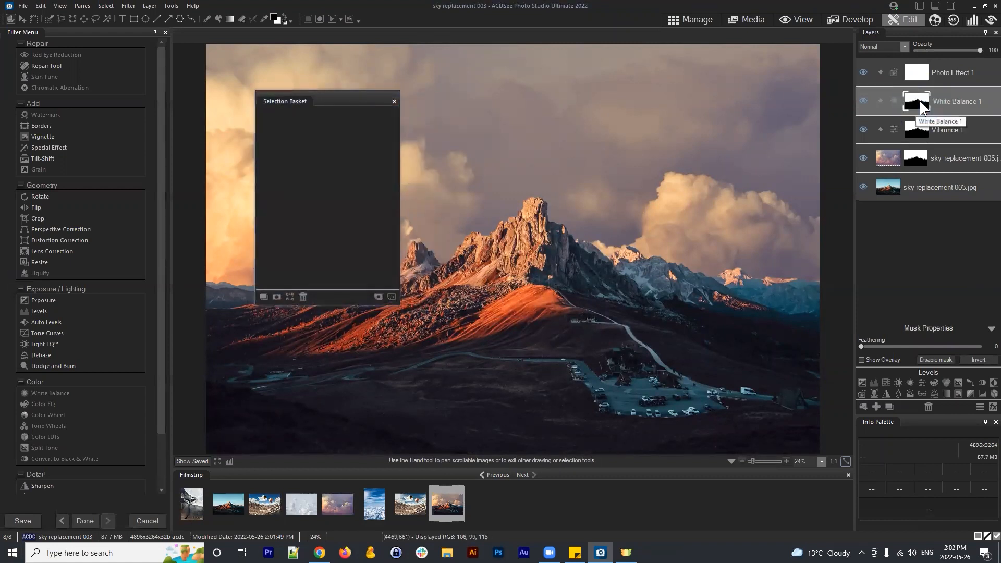
left_click(378, 296)
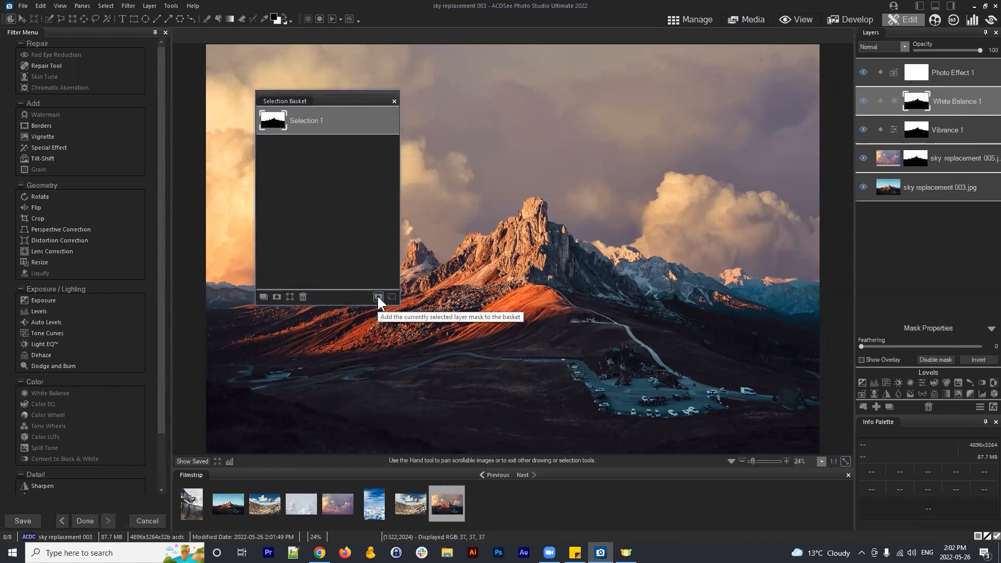
left_click_drag(322, 98, 268, 90)
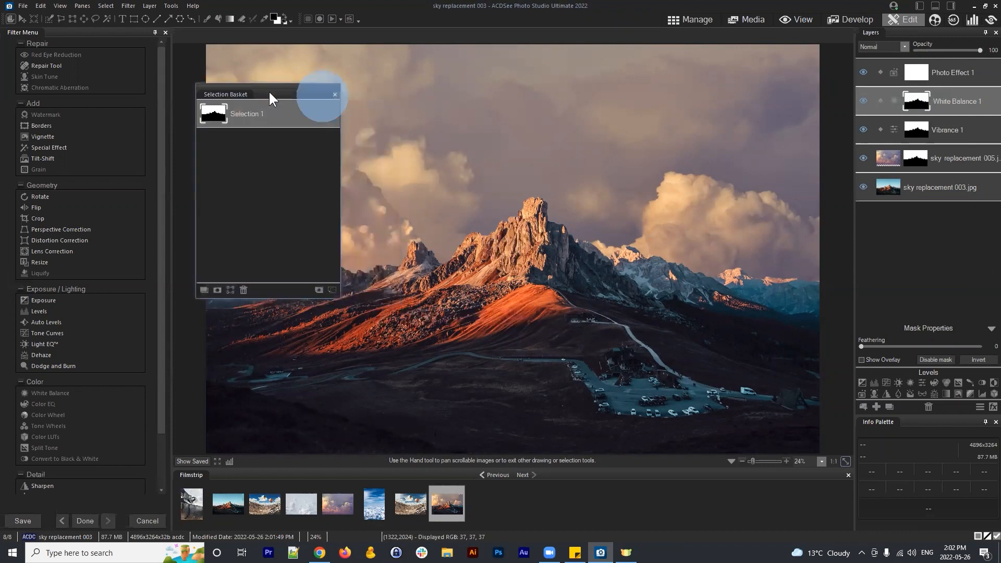
left_click(334, 95)
- Return to Manage mode and open the JPG version of sky replacement 004, the balloon photo, in Edit mode
left_click(956, 249)
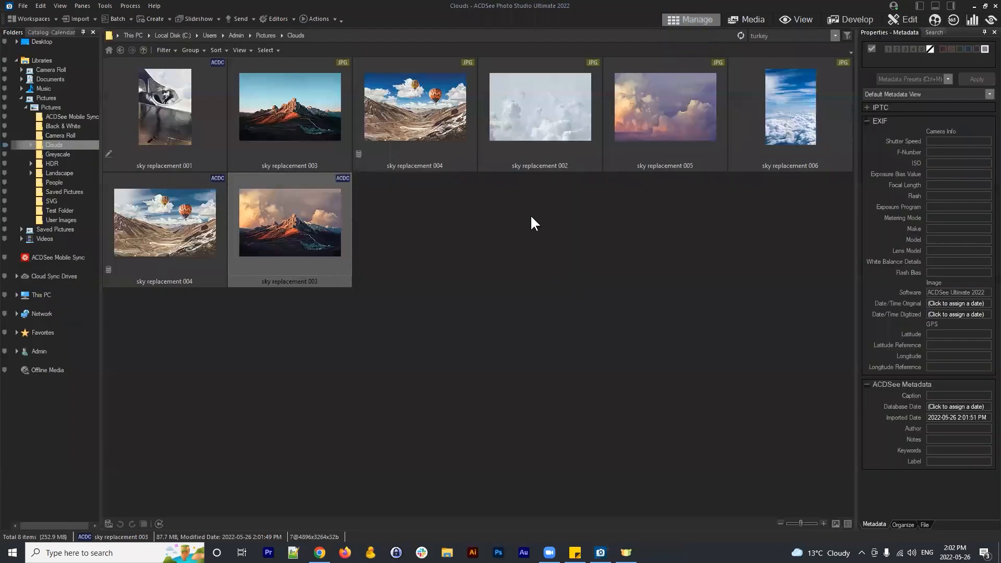
left_click(409, 125)
left_click(904, 22)
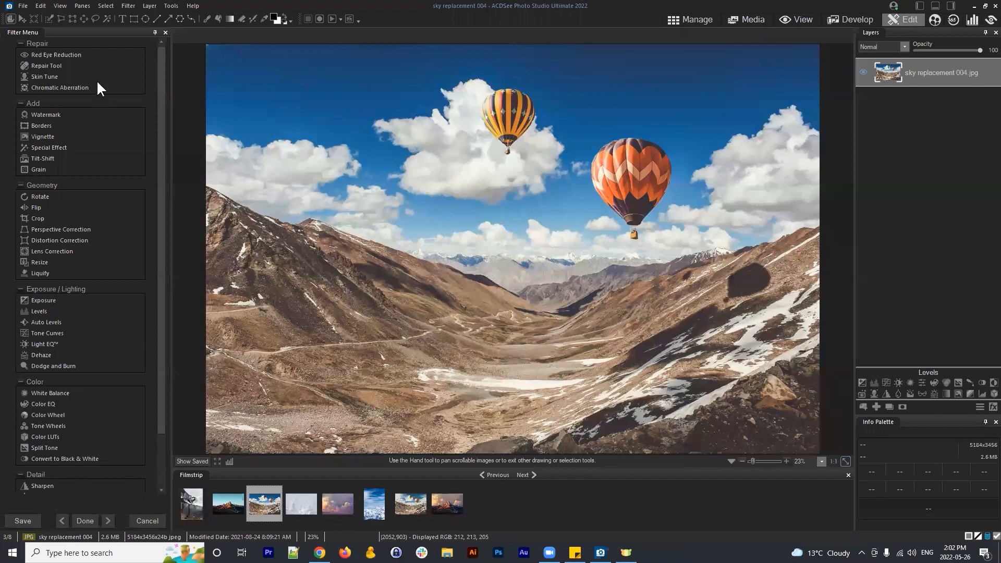
- Select the blue sky of the balloon photo with a Luminance/Color Range selection, using a blue Color Range and Smoothness 27
left_click(105, 7)
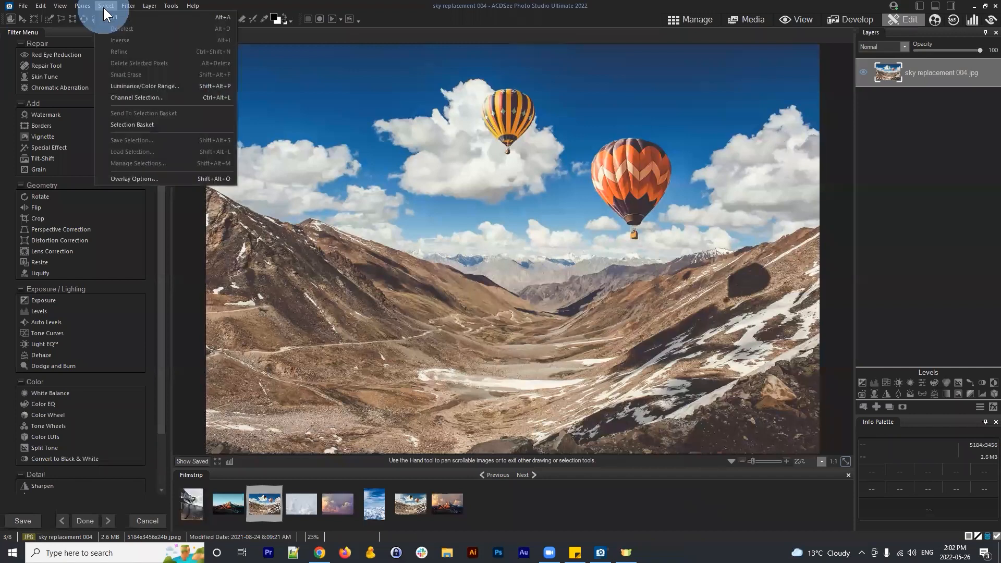
left_click(153, 86)
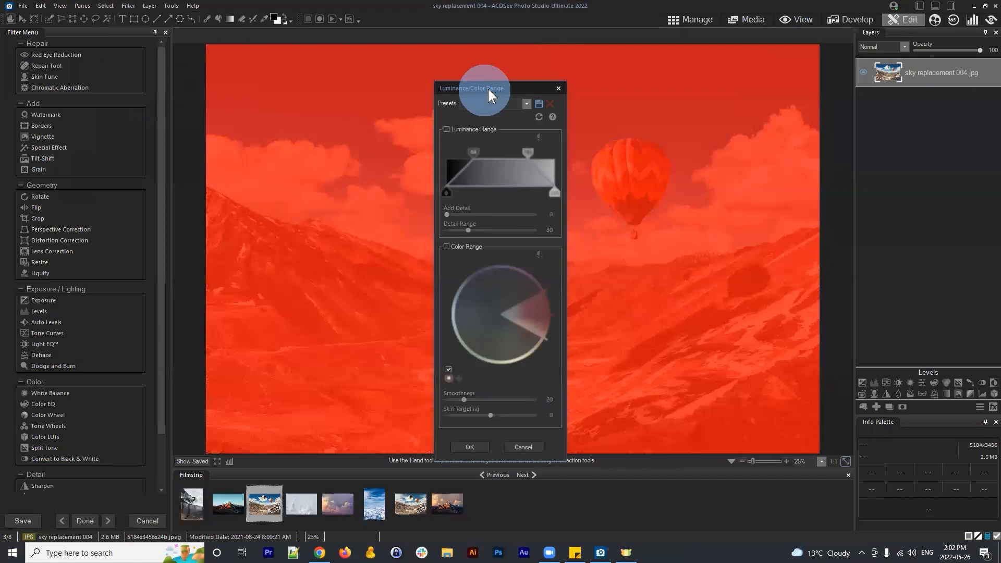
left_click_drag(487, 86, 835, 57)
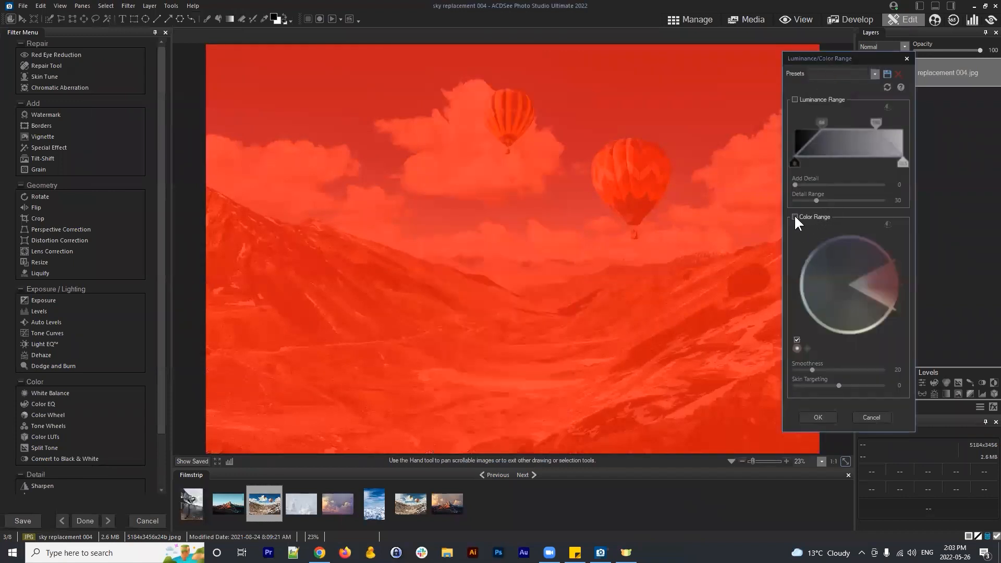
left_click(794, 216)
left_click_drag(883, 284, 816, 259)
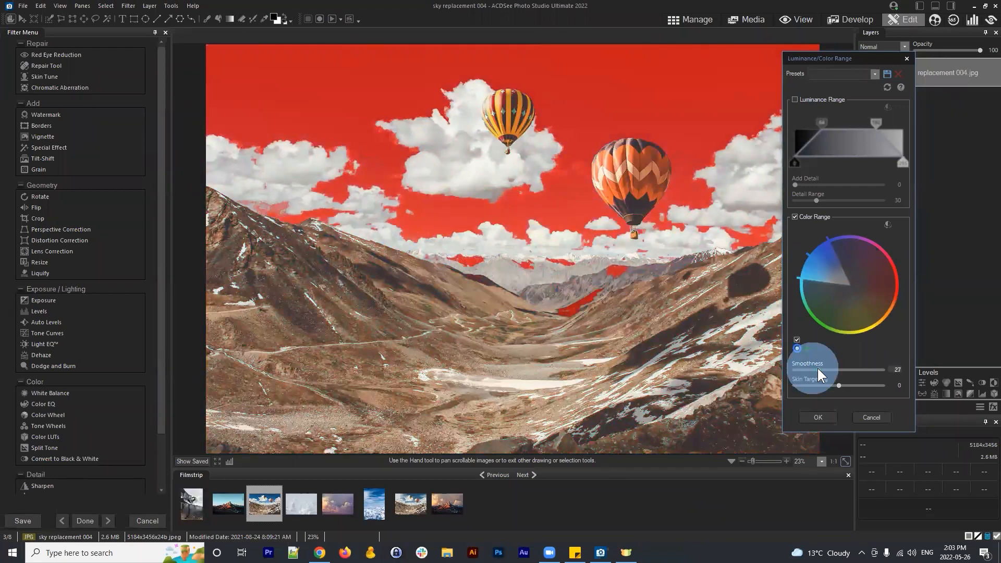
left_click(818, 369)
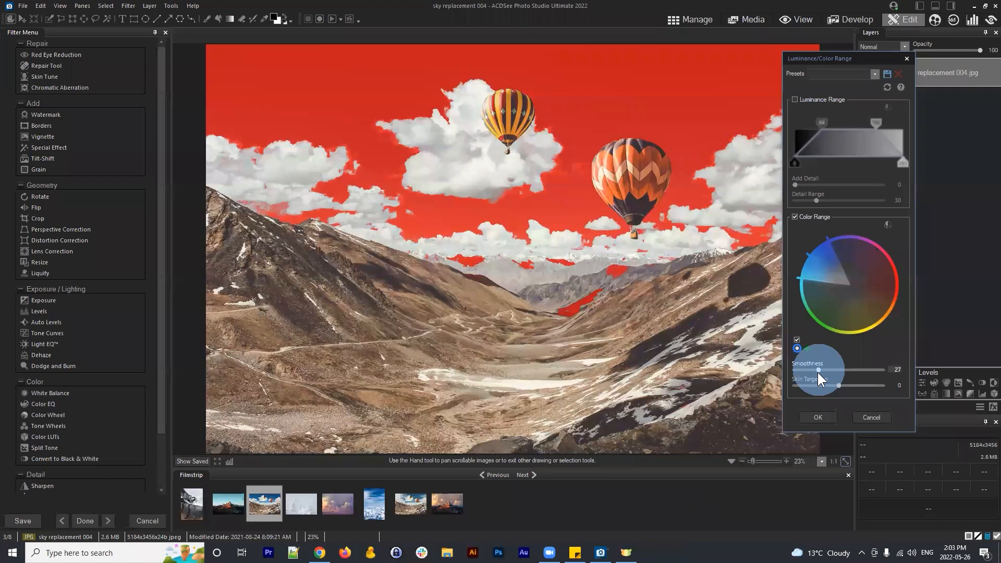
left_click(818, 416)
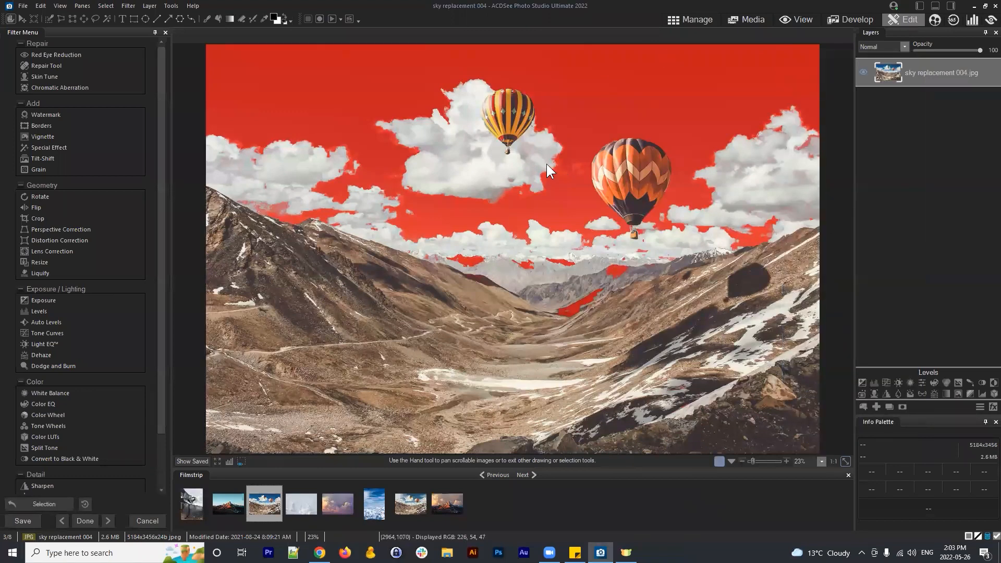
- Try a layer mask from the sky selection, undo it, and add a masked Vibrance adjustment layer with Hue at -52
left_click(904, 407)
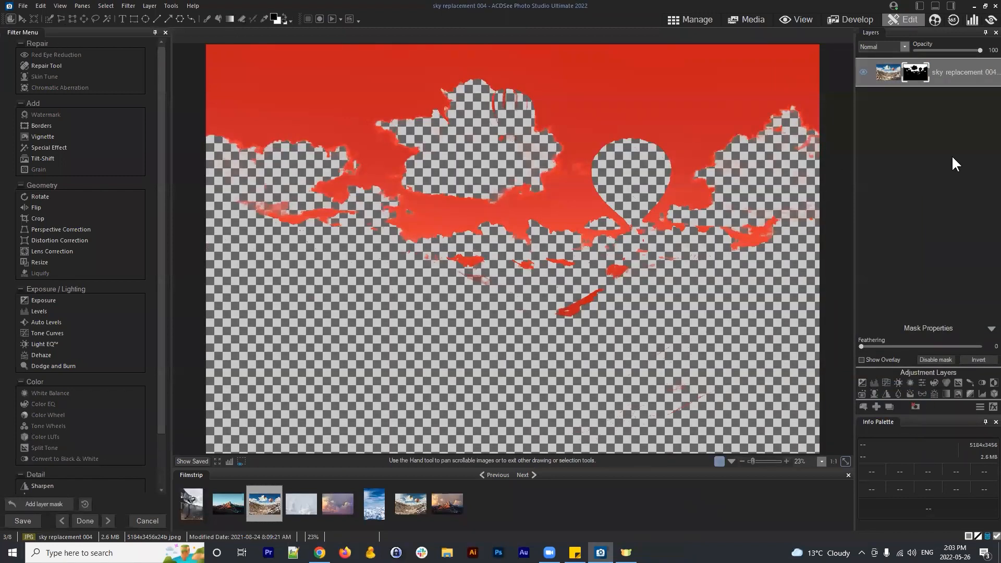
key("ctrl+z")
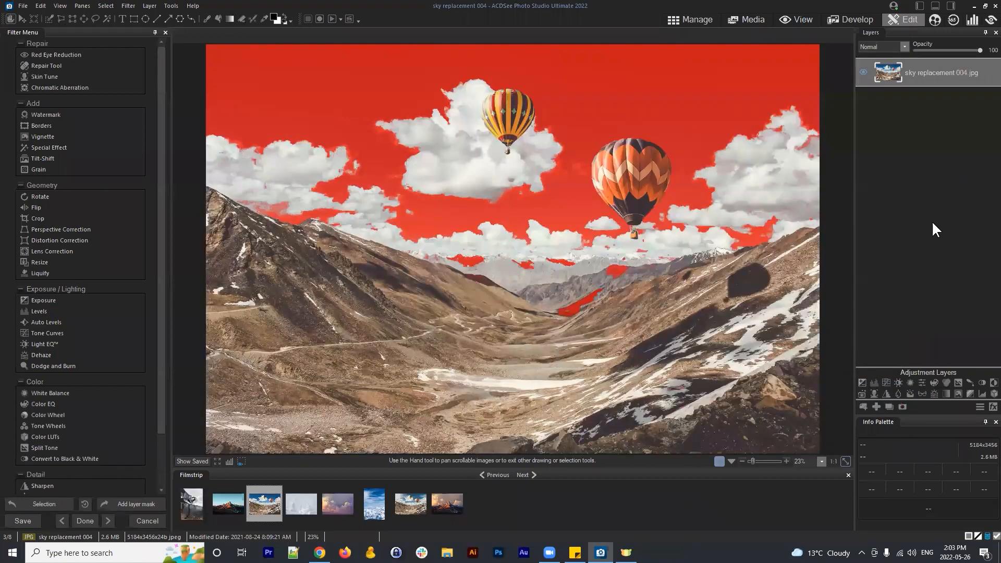
left_click(922, 383)
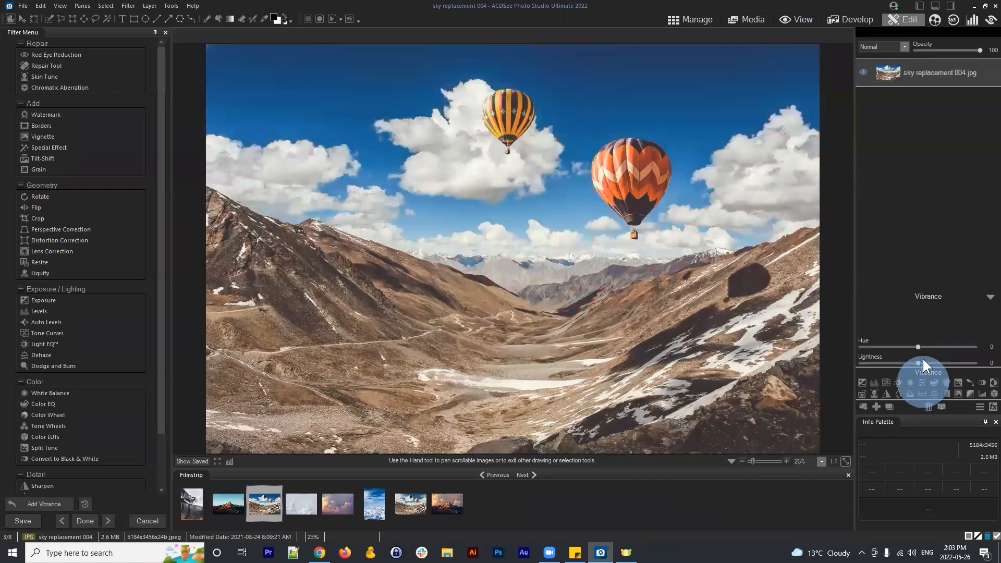
left_click_drag(917, 347, 890, 348)
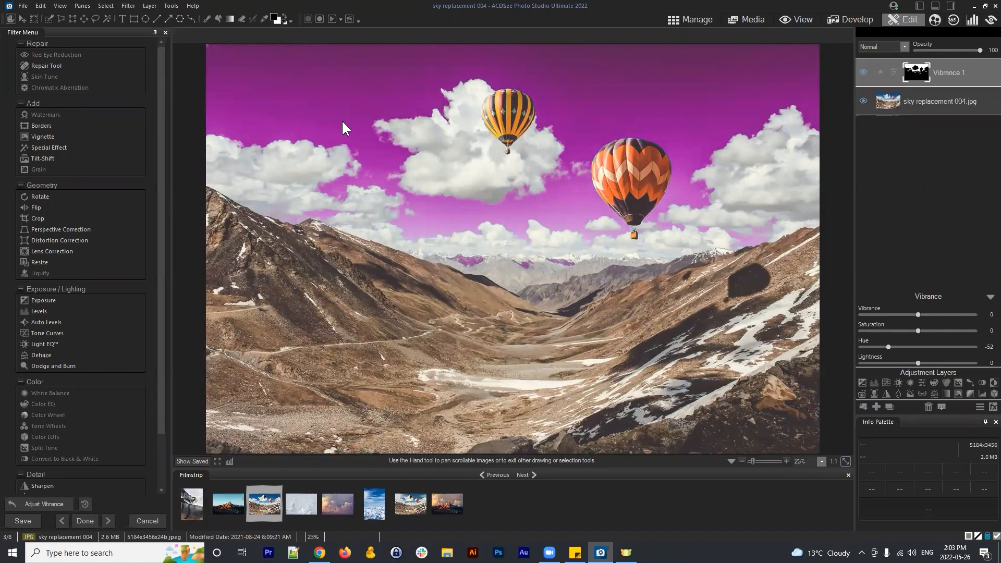
left_click(106, 5)
left_click(137, 87)
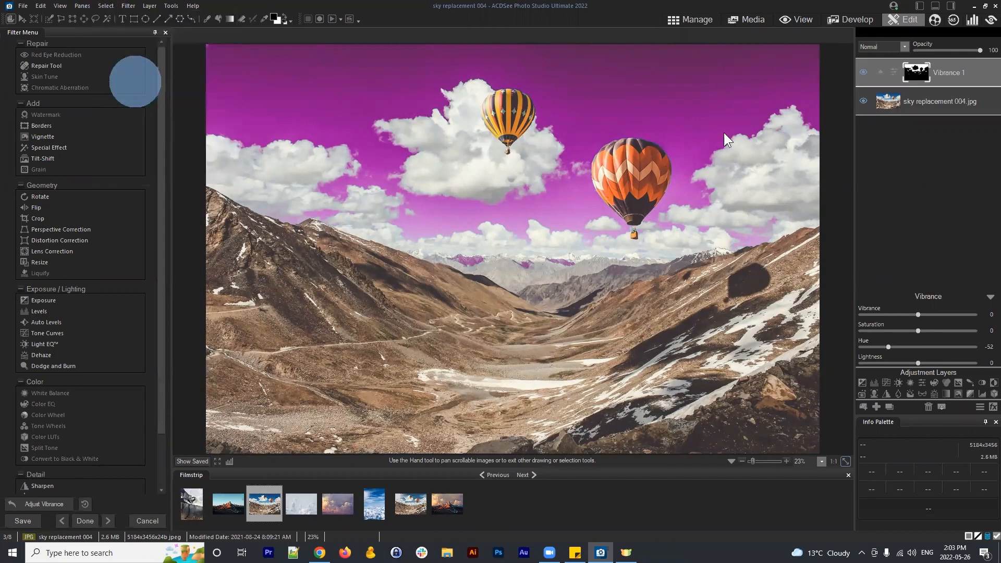
left_click(527, 93)
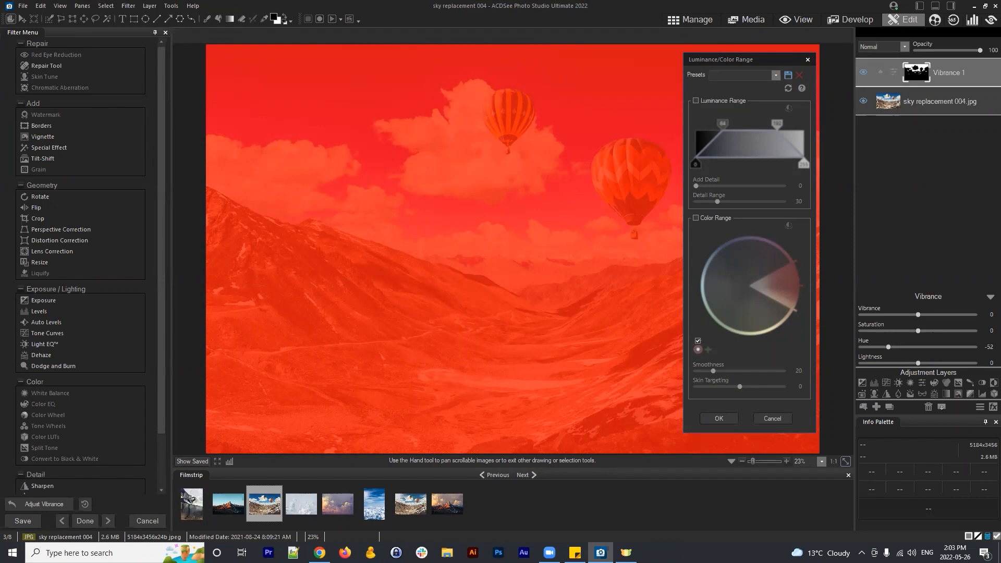
left_click(771, 418)
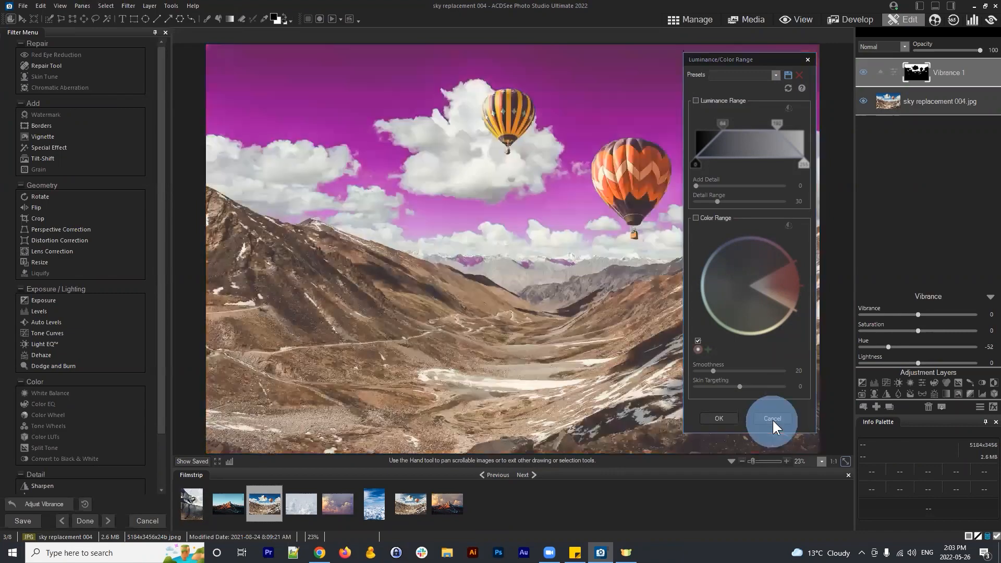
- Return to Manage mode without saving the balloon photo edits, and open the Landscape folder inside Pictures
left_click(701, 22)
left_click(506, 286)
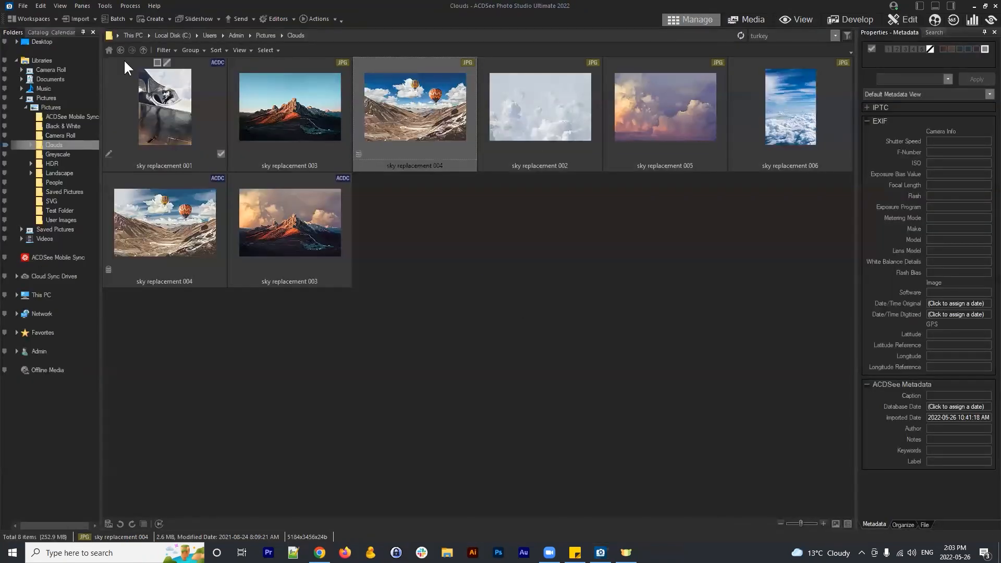
left_click(120, 49)
left_click(539, 394)
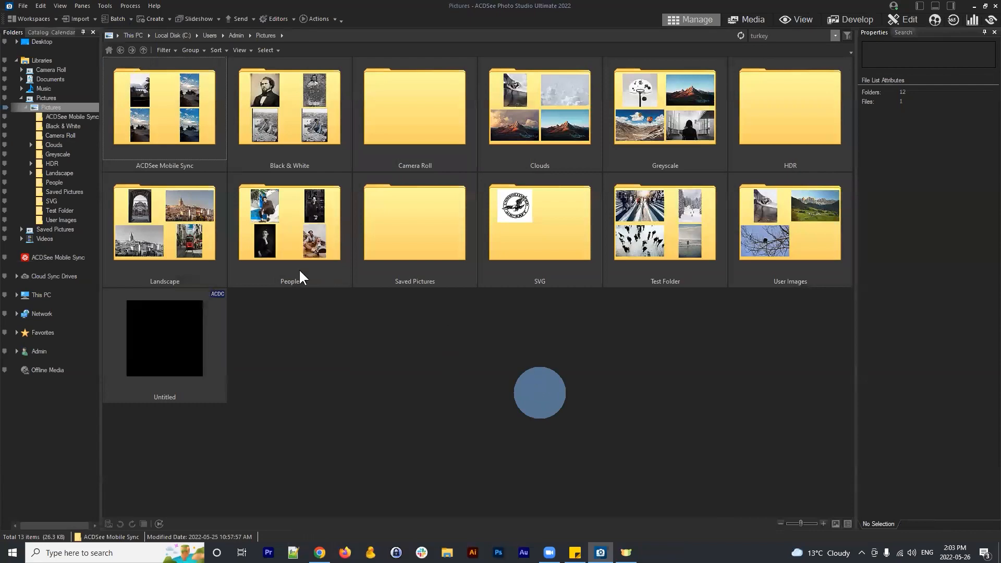
left_click(682, 134)
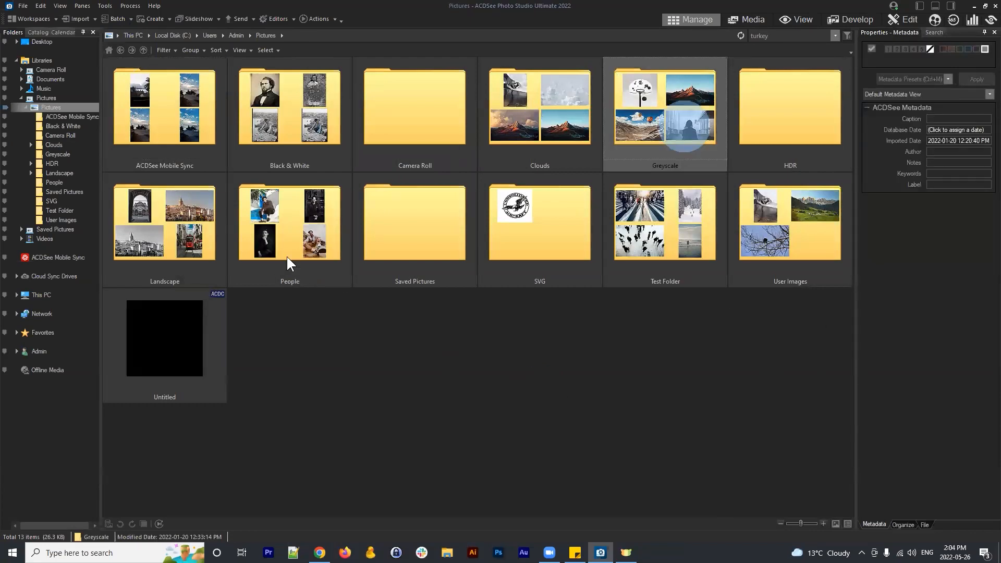
double_click(174, 205)
- Find the Landscape 085 photo of a lone tree in the Landscape folder and open it in Edit mode
scroll(577, 302, "down", 6)
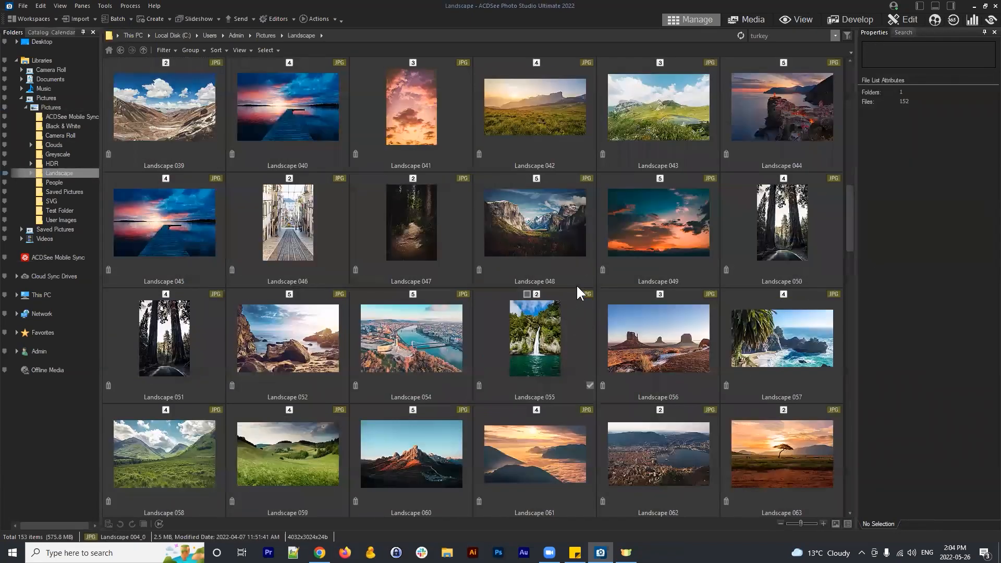
scroll(565, 282, "down", 2)
scroll(568, 277, "up", 2)
scroll(568, 277, "down", 2)
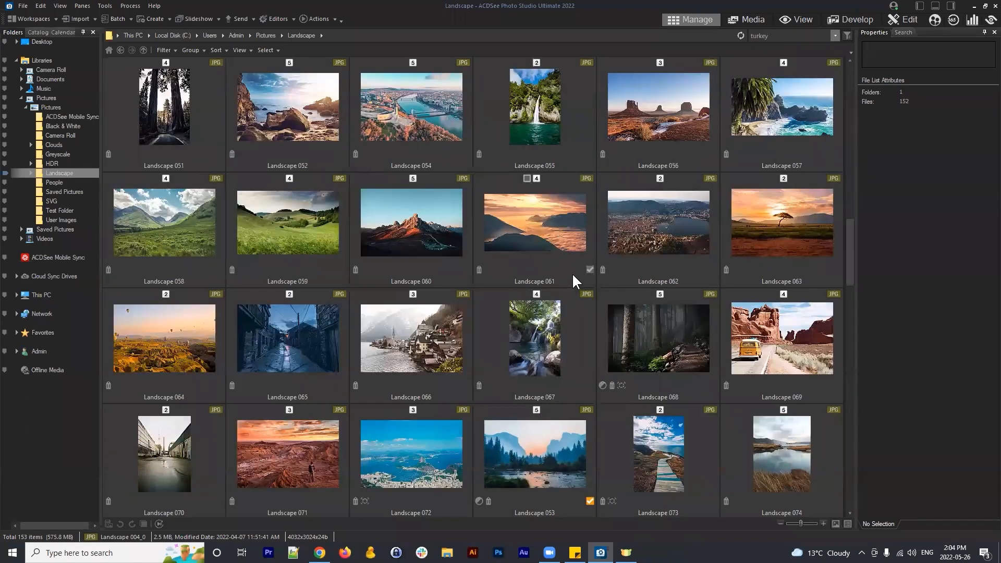
scroll(572, 273, "down", 3)
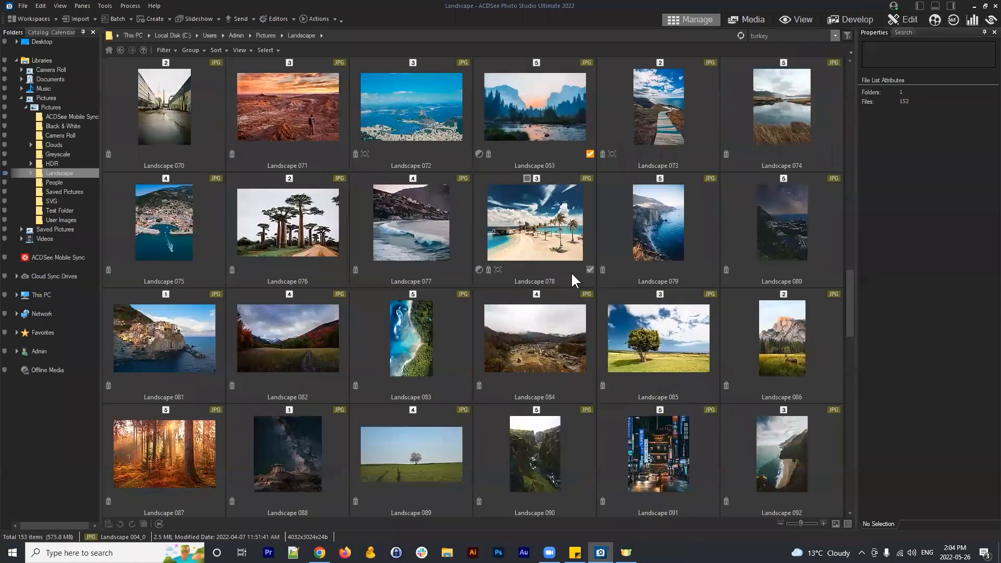
left_click(675, 339)
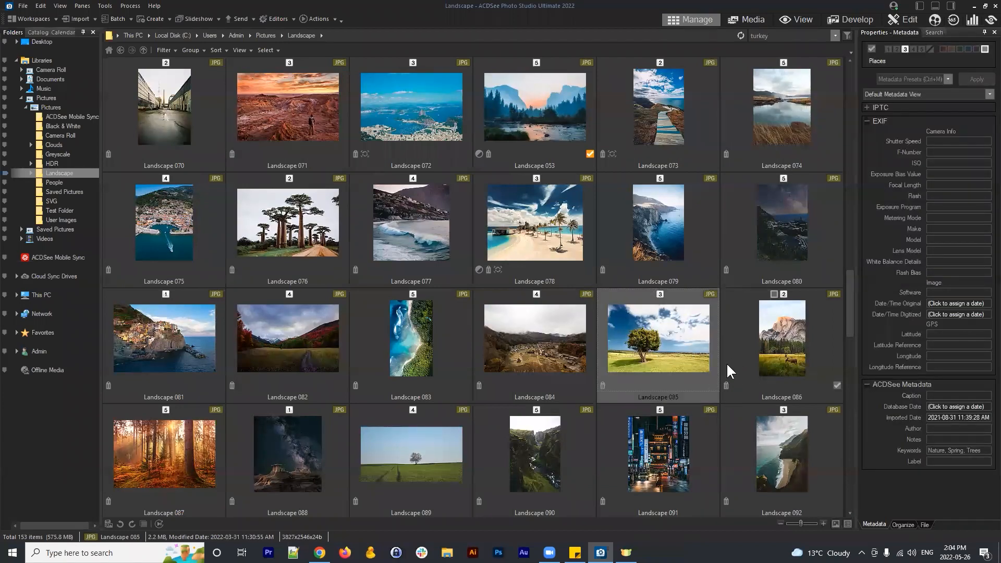
left_click(902, 19)
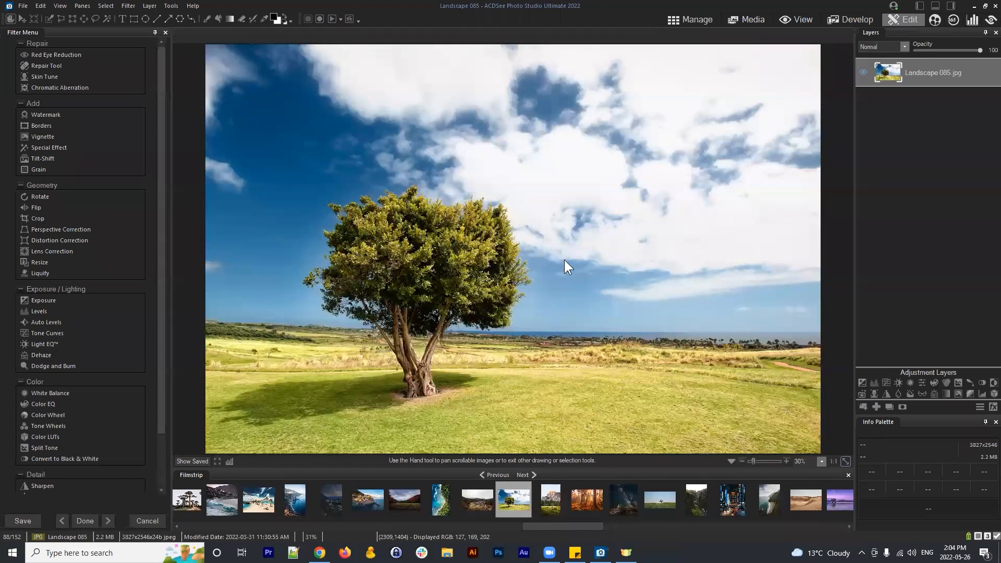
- Select the blue sky around the tree with a Luminance/Color Range selection, using a blue Color Range and Smoothness 35
scroll(562, 253, "up", 2)
scroll(562, 252, "down", 2)
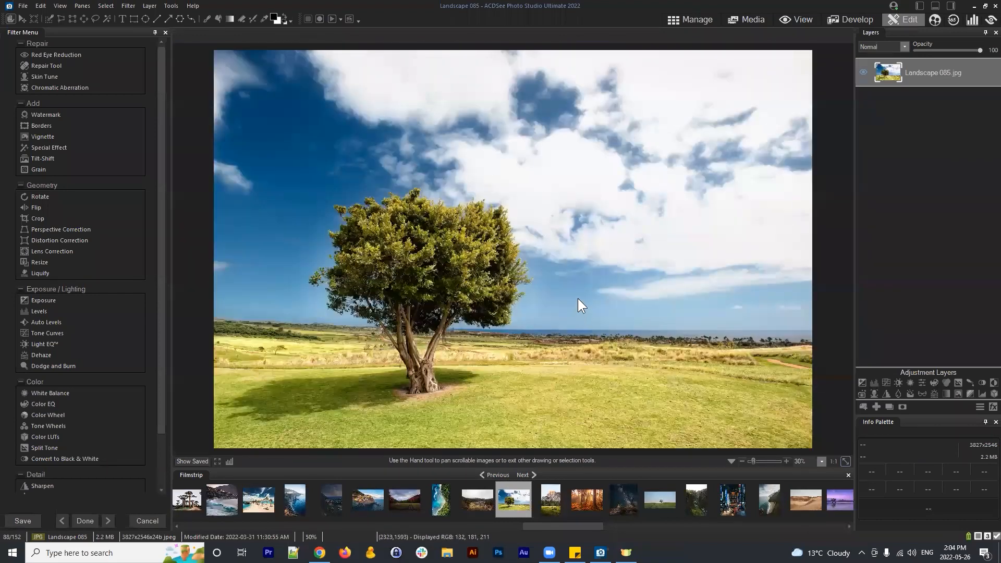
left_click(99, 7)
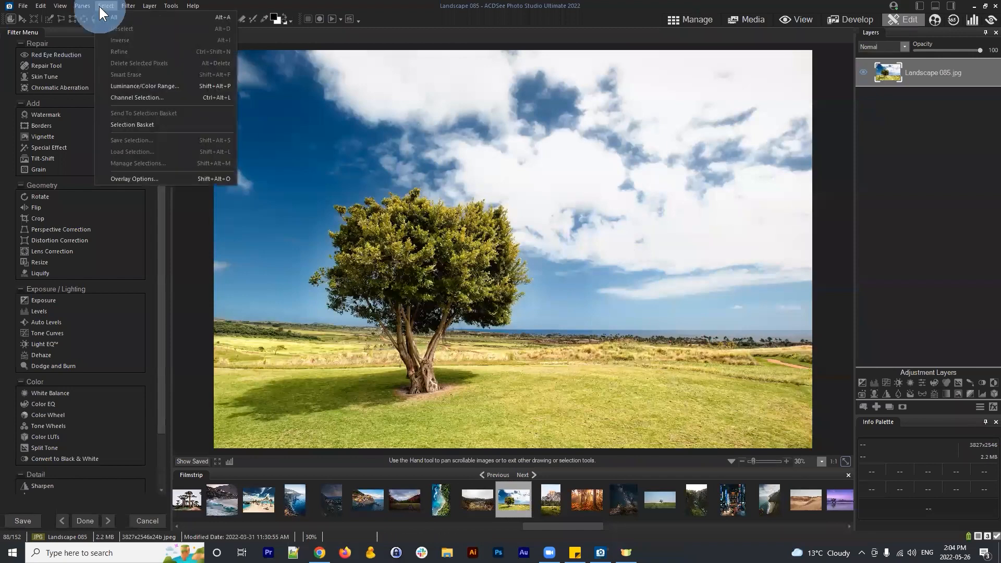
left_click(146, 86)
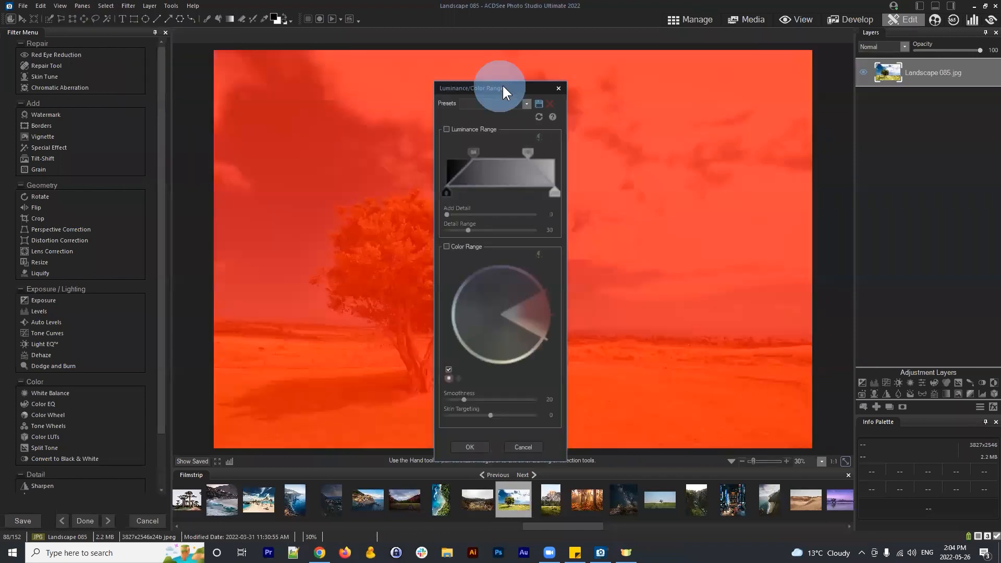
left_click_drag(503, 85, 773, 43)
left_click(720, 205)
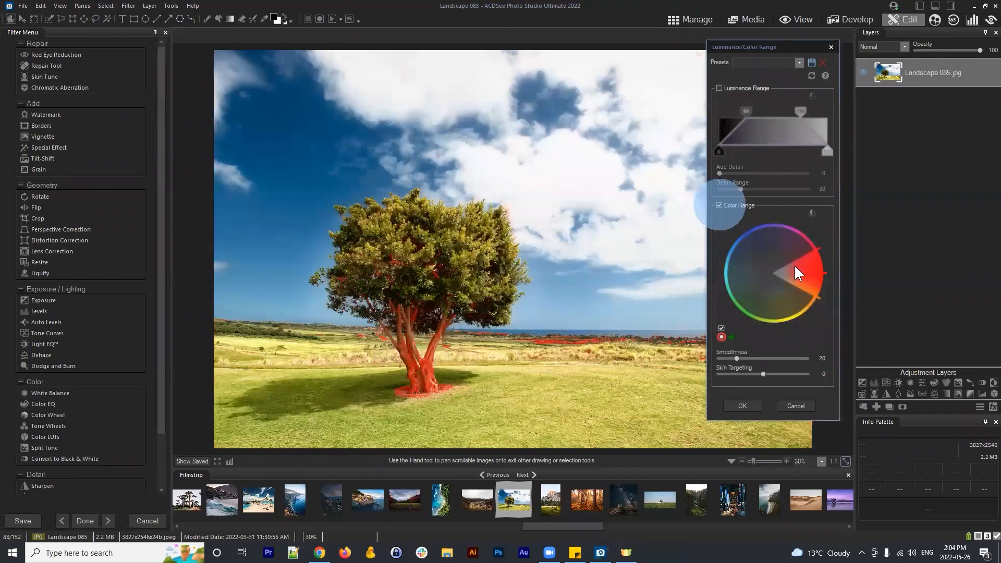
left_click_drag(803, 271, 726, 268)
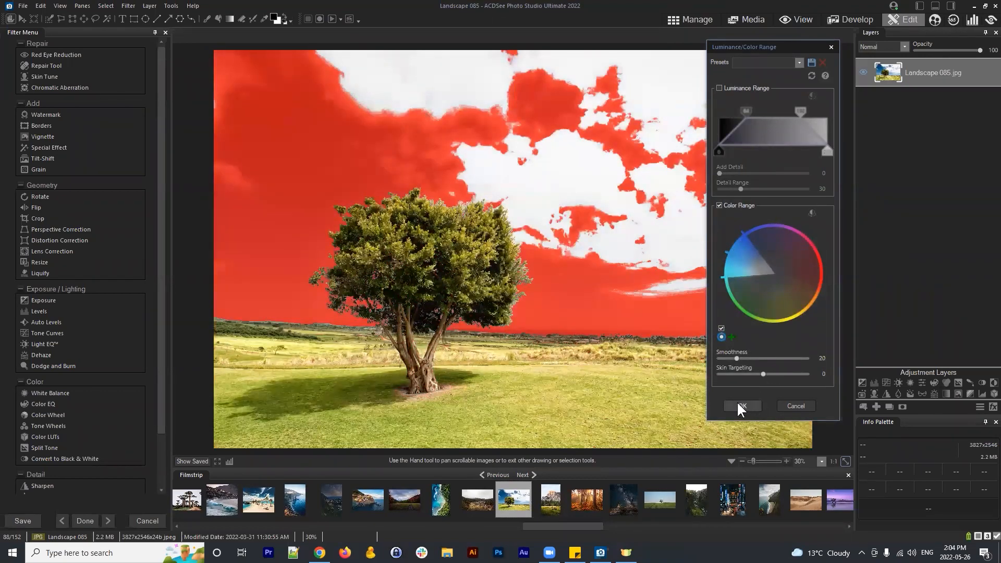
mouse_move(737, 358)
left_mouse_down()
mouse_move(728, 357)
mouse_move(754, 358)
left_mouse_up()
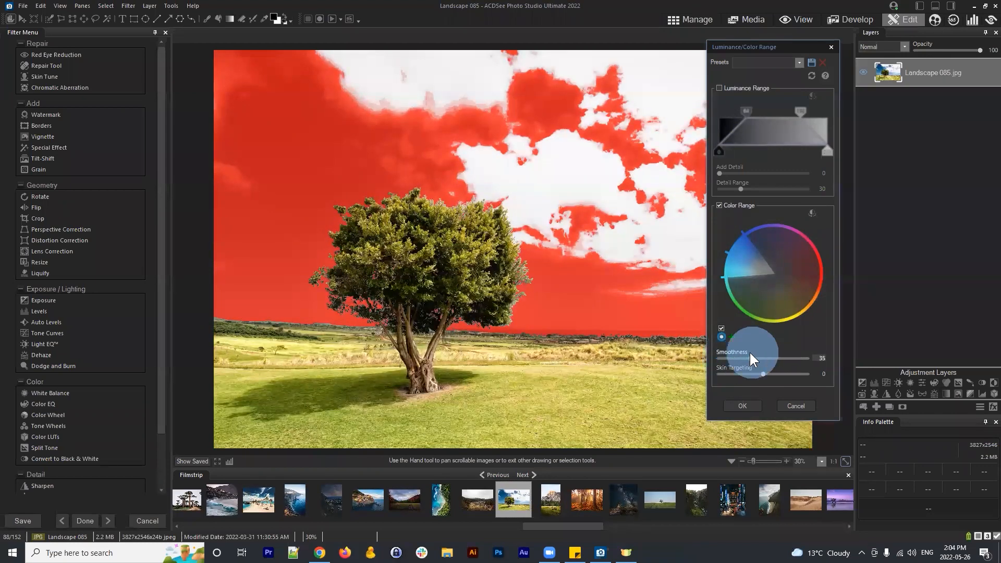
left_click(743, 405)
- Set up the selection brush with Magic smart brushing, Tolerance 86 and Feathering 2 for the edge of the tree
scroll(518, 193, "up", 2)
scroll(518, 192, "up", 4)
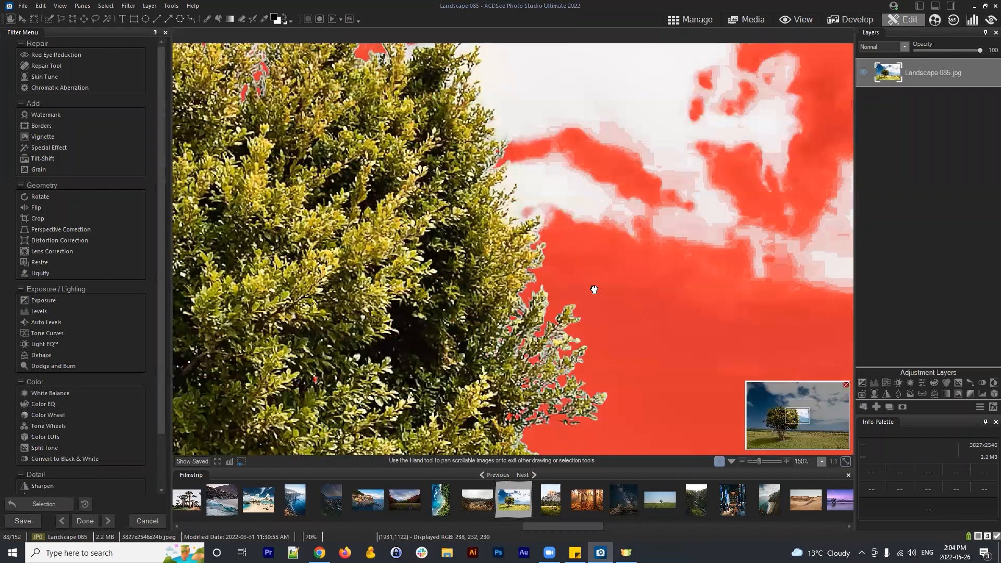
left_click_drag(404, 120, 589, 293)
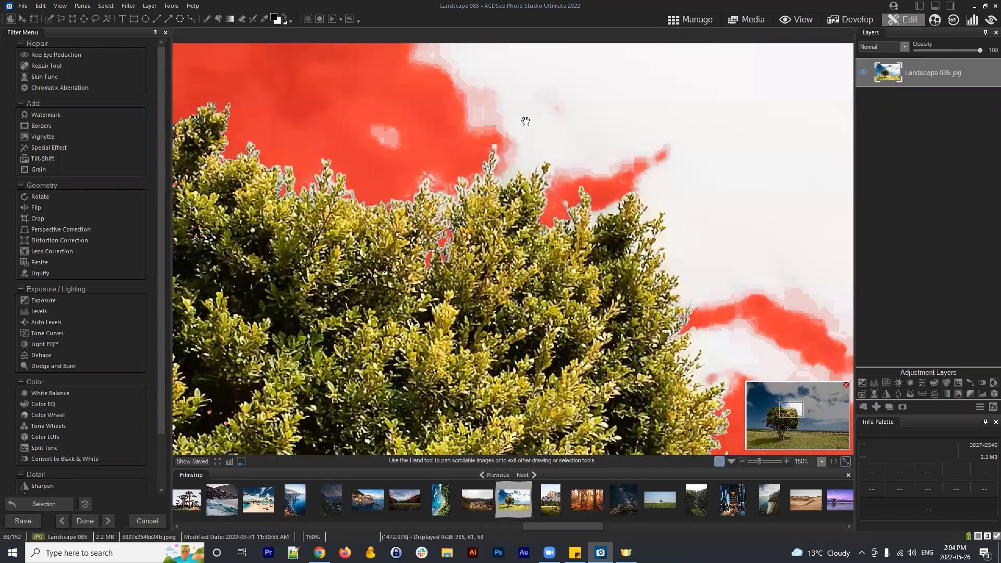
left_click_drag(605, 140, 540, 224)
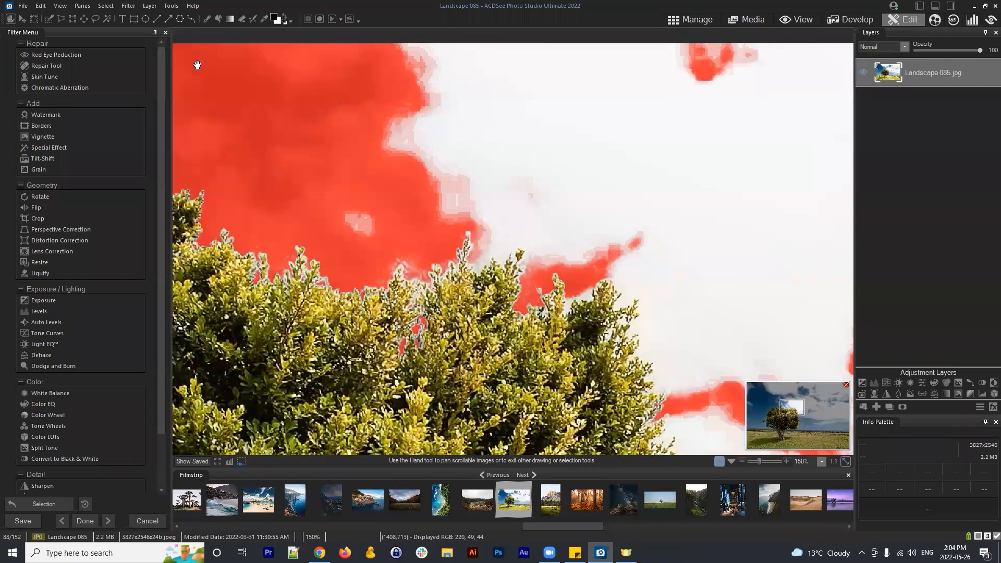
left_click(50, 19)
scroll(469, 149, "down", 5)
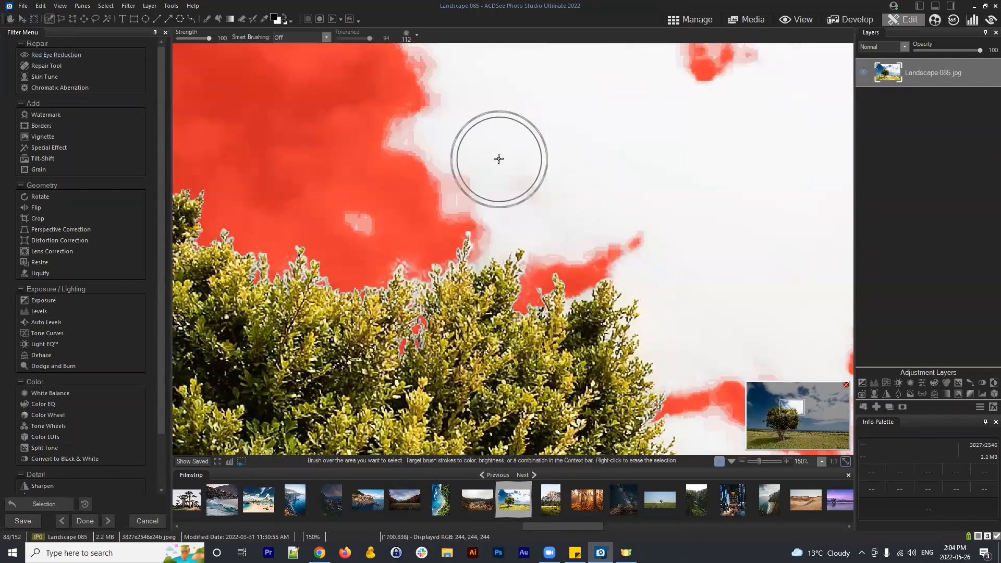
left_click(320, 36)
left_click(305, 70)
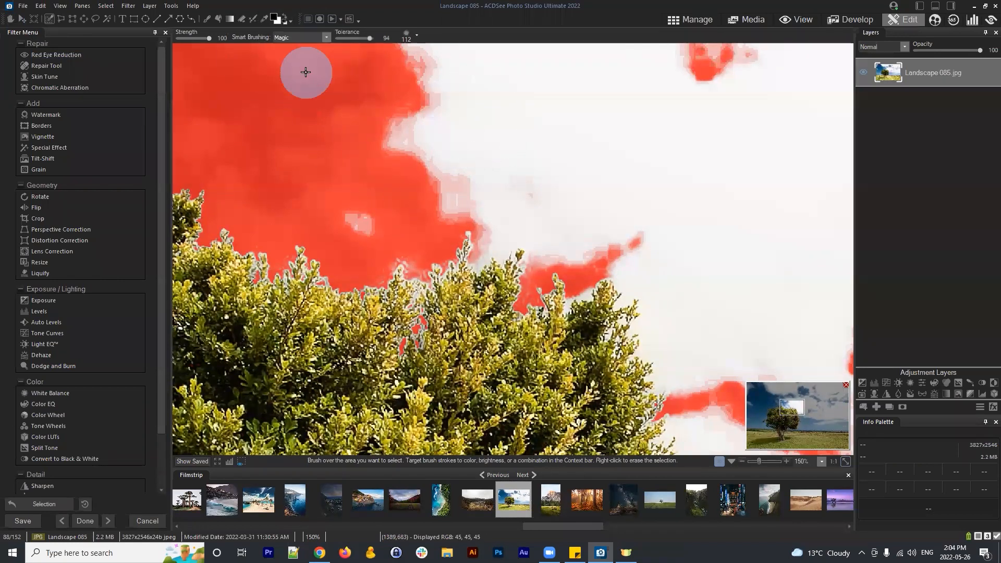
left_click_drag(369, 38, 366, 38)
left_click(409, 35)
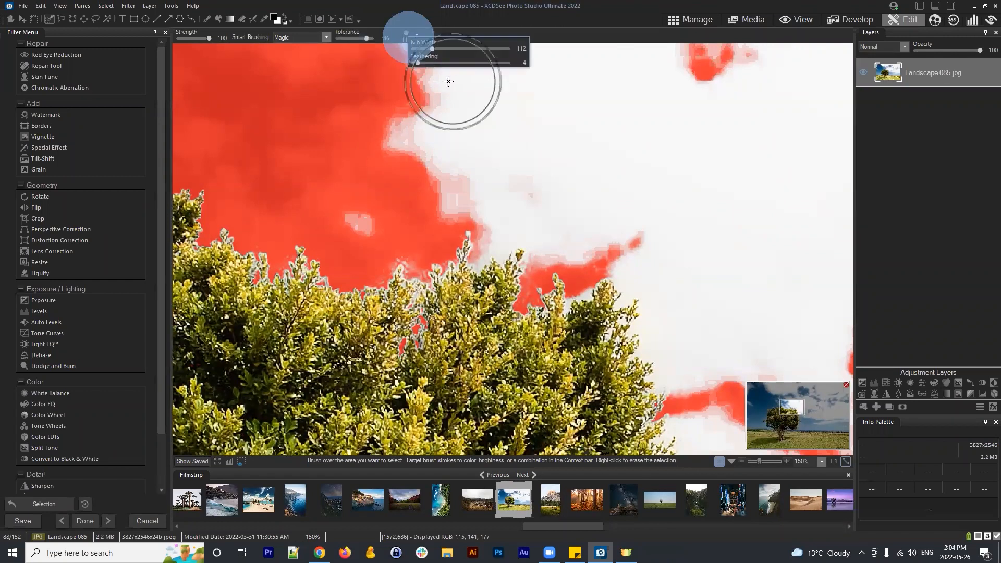
left_click_drag(421, 63, 414, 64)
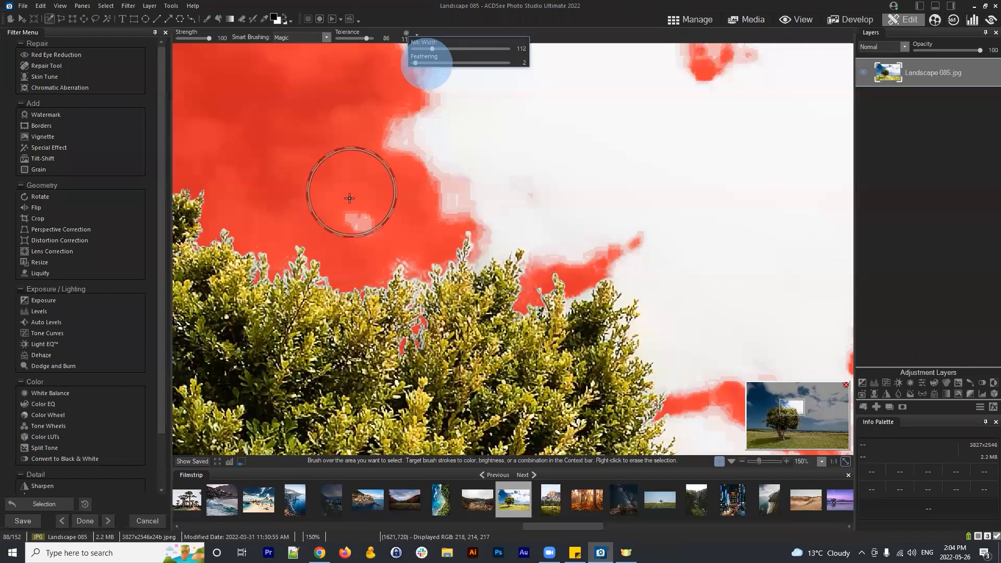
- Brush the unselected clouds along the edge of the tree's crown into the sky selection without selecting the leaves
mouse_move(357, 205)
left_mouse_down()
mouse_move(374, 217)
mouse_move(454, 180)
mouse_move(482, 231)
mouse_move(529, 216)
mouse_move(561, 241)
mouse_move(557, 263)
mouse_move(632, 245)
mouse_move(574, 275)
left_mouse_up()
key("space")
mouse_move(740, 271)
left_mouse_down()
mouse_move(463, 192)
mouse_move(405, 203)
mouse_move(454, 224)
mouse_move(424, 240)
mouse_move(449, 258)
mouse_move(447, 284)
mouse_move(460, 286)
mouse_move(451, 358)
mouse_move(530, 372)
mouse_move(514, 398)
mouse_move(534, 382)
left_mouse_up()
key("space")
left_click_drag(557, 339, 467, 125)
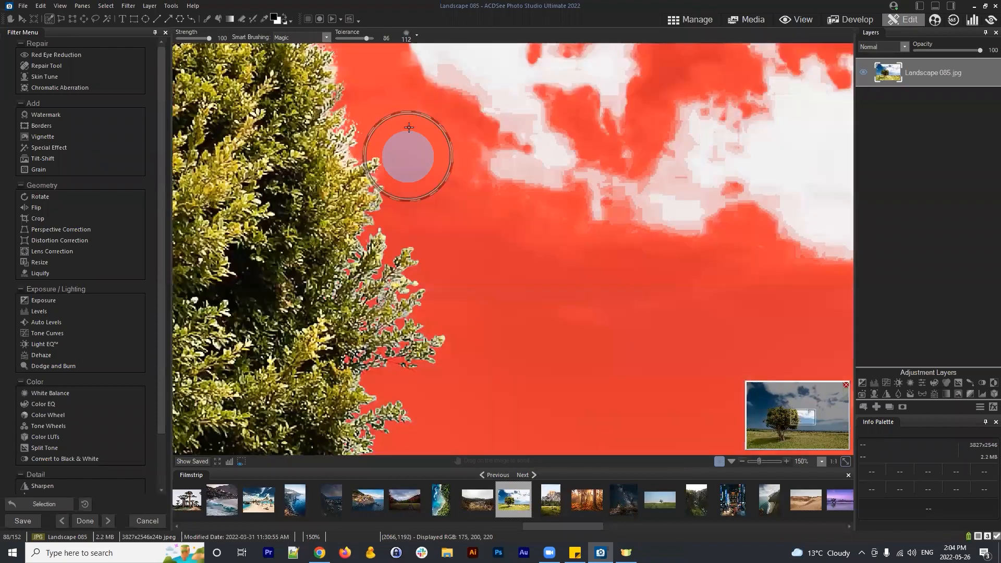
key("space")
left_click_drag(470, 168, 606, 327)
scroll(595, 191, "down", 2)
key("space")
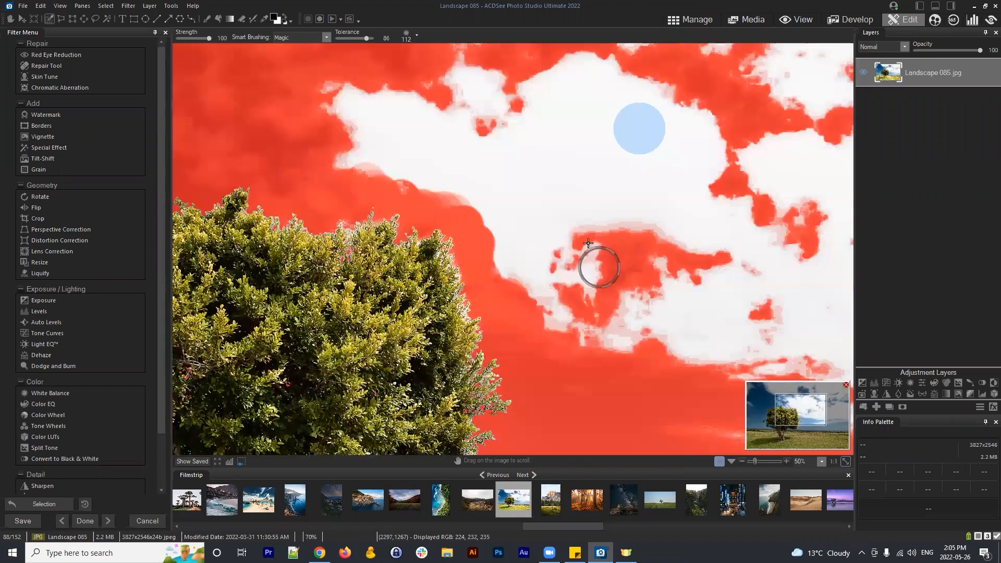
scroll(588, 242, "down", 1)
scroll(583, 231, "down", 1)
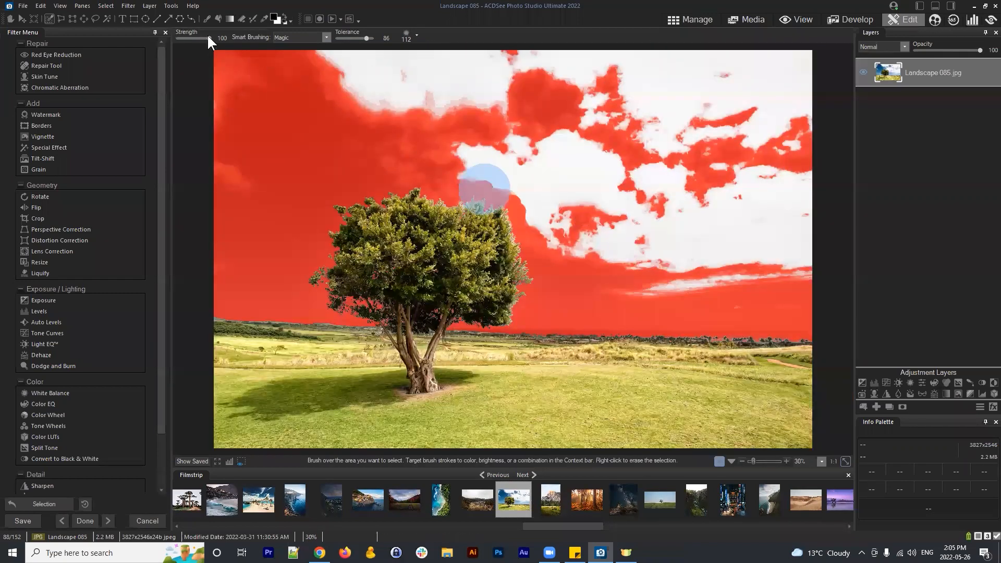
- Turn smart brushing off, enlarge the brush, and paint over the remaining clouds to select the whole sky
left_click(299, 37)
left_click(289, 49)
scroll(455, 119, "up", 6)
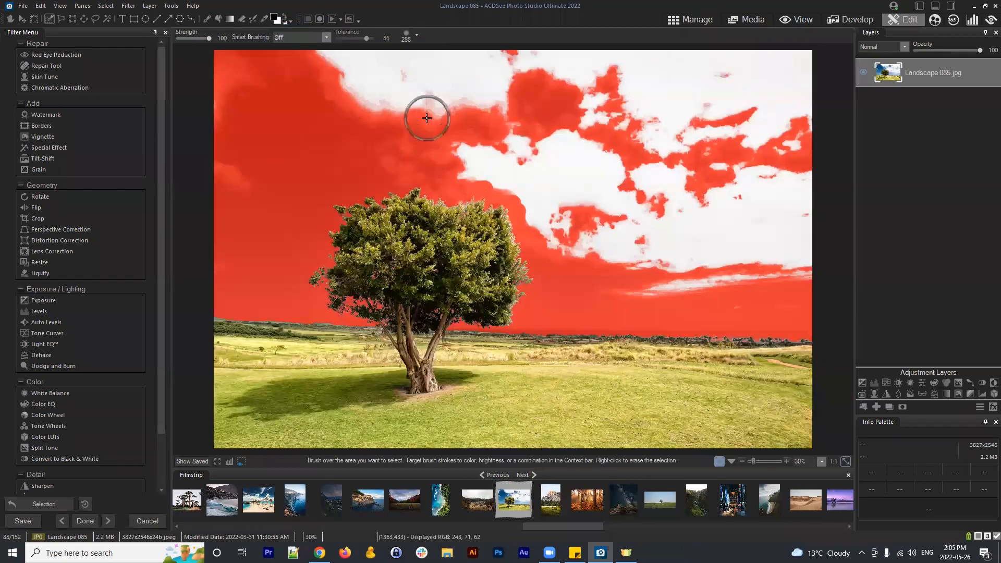
mouse_move(433, 116)
left_mouse_down()
mouse_move(331, 105)
mouse_move(298, 65)
mouse_move(598, 84)
mouse_move(782, 55)
mouse_move(842, 60)
mouse_move(824, 59)
mouse_move(786, 90)
mouse_move(822, 262)
mouse_move(662, 284)
mouse_move(746, 289)
mouse_move(670, 298)
mouse_move(766, 245)
mouse_move(769, 84)
mouse_move(723, 254)
mouse_move(631, 272)
mouse_move(576, 242)
mouse_move(515, 171)
mouse_move(466, 159)
mouse_move(500, 149)
mouse_move(501, 160)
mouse_move(522, 130)
mouse_move(551, 143)
mouse_move(607, 107)
mouse_move(602, 185)
mouse_move(670, 174)
mouse_move(629, 112)
mouse_move(681, 226)
mouse_move(733, 110)
mouse_move(708, 242)
mouse_move(694, 222)
mouse_move(733, 217)
left_mouse_up()
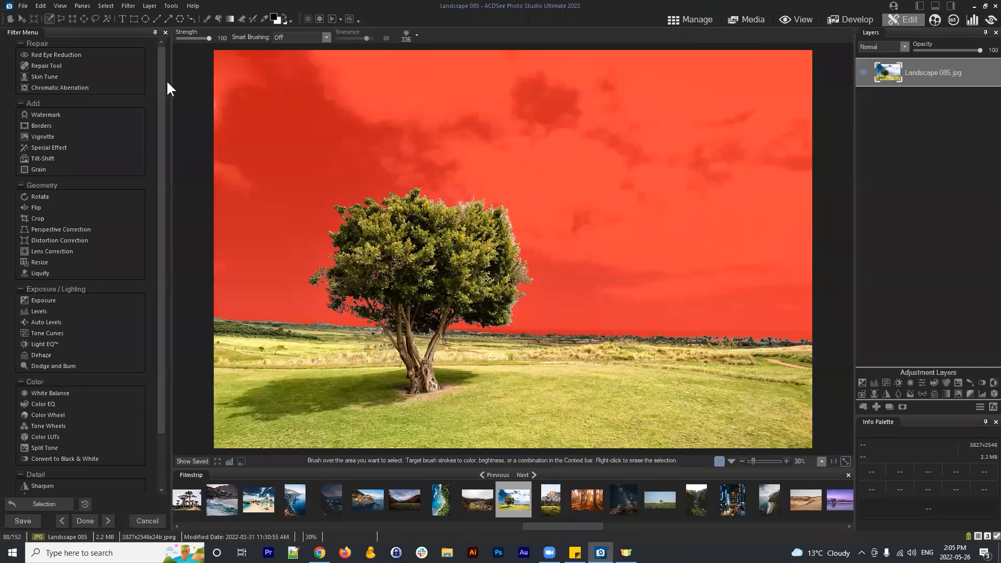
- Refine the sky selection with a Shift edge of 6 and apply it
left_click(91, 8)
mouse_move(104, 7)
left_click(129, 47)
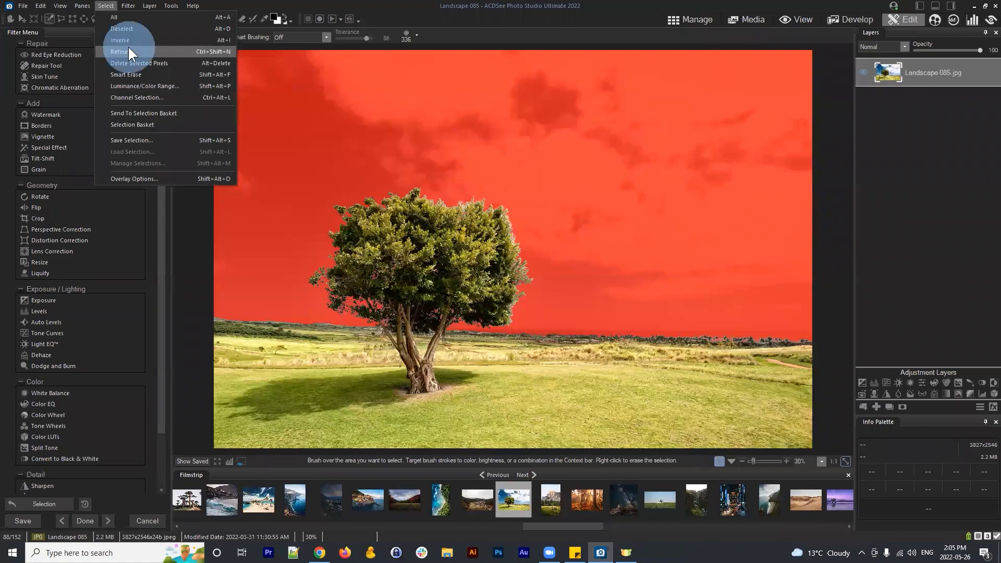
scroll(595, 245, "up", 5)
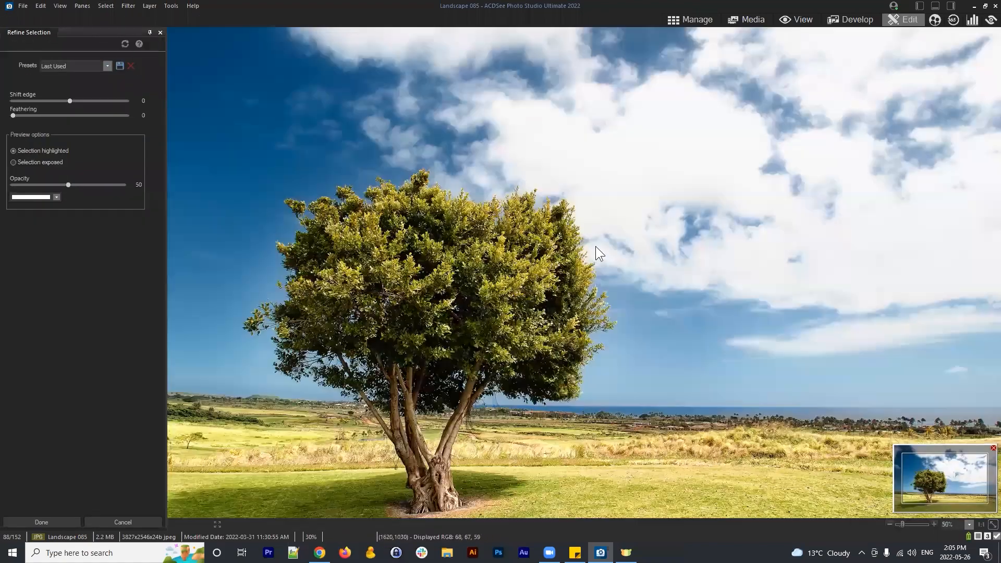
scroll(604, 244, "down", 3)
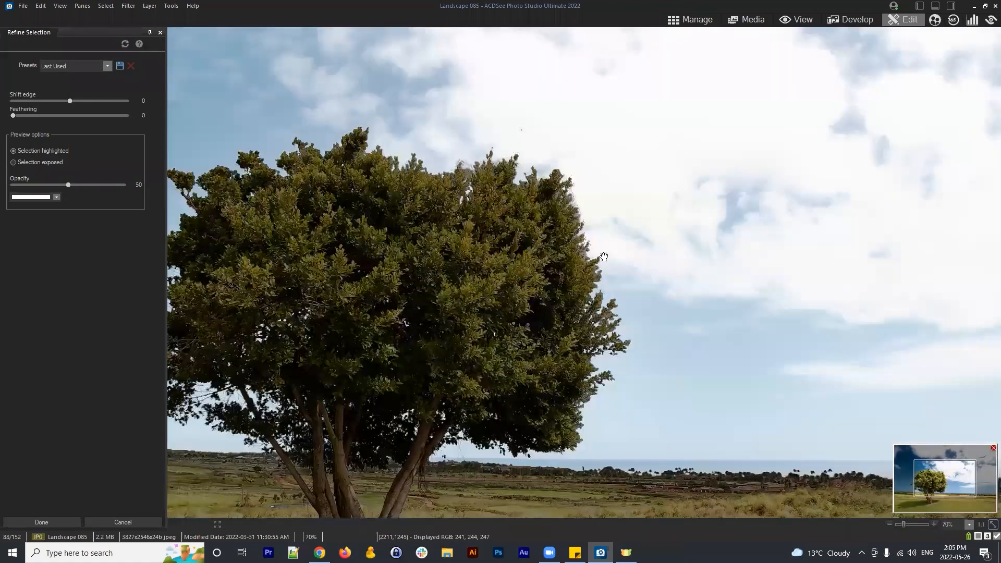
left_click_drag(66, 99, 74, 99)
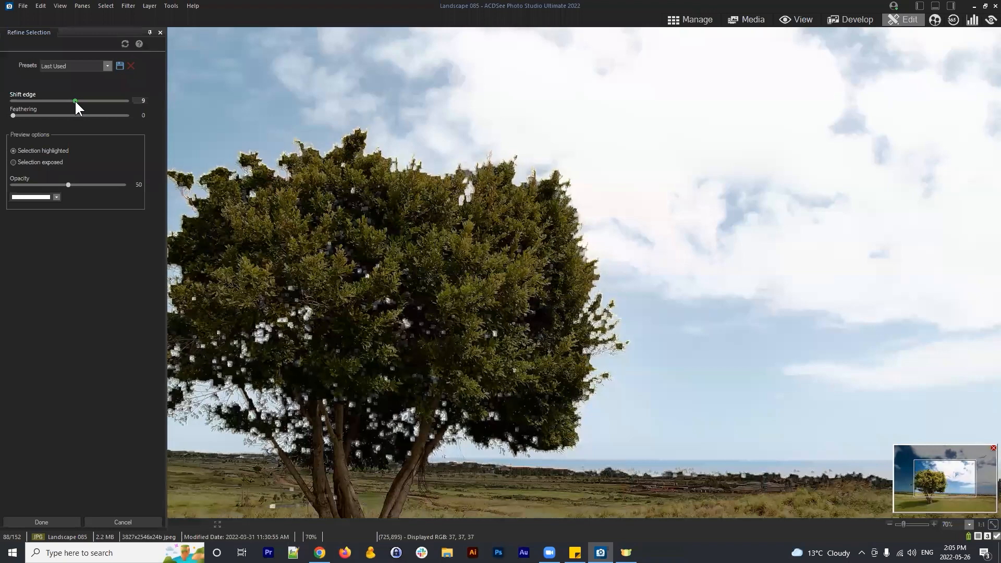
left_click_drag(75, 101, 73, 101)
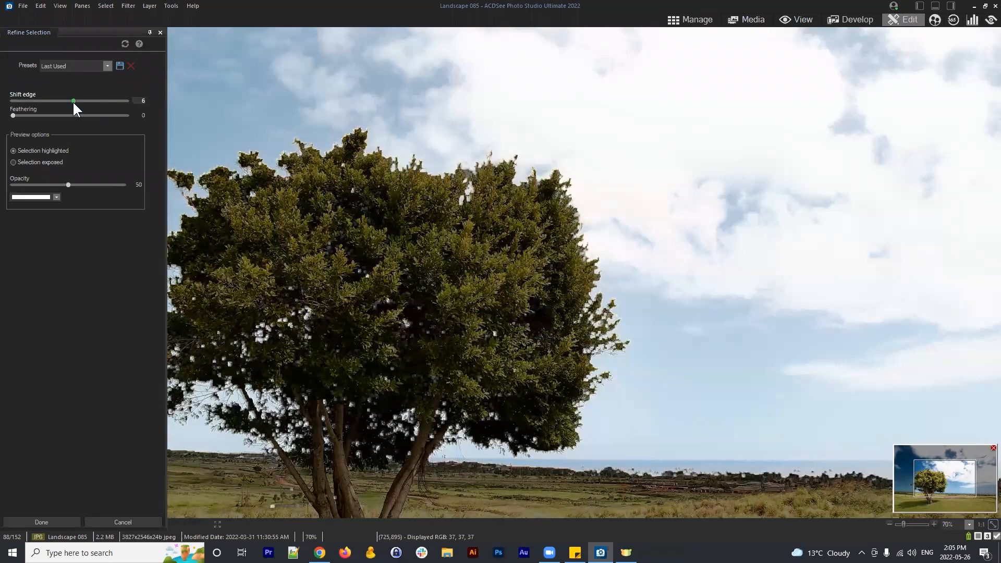
left_click(42, 522)
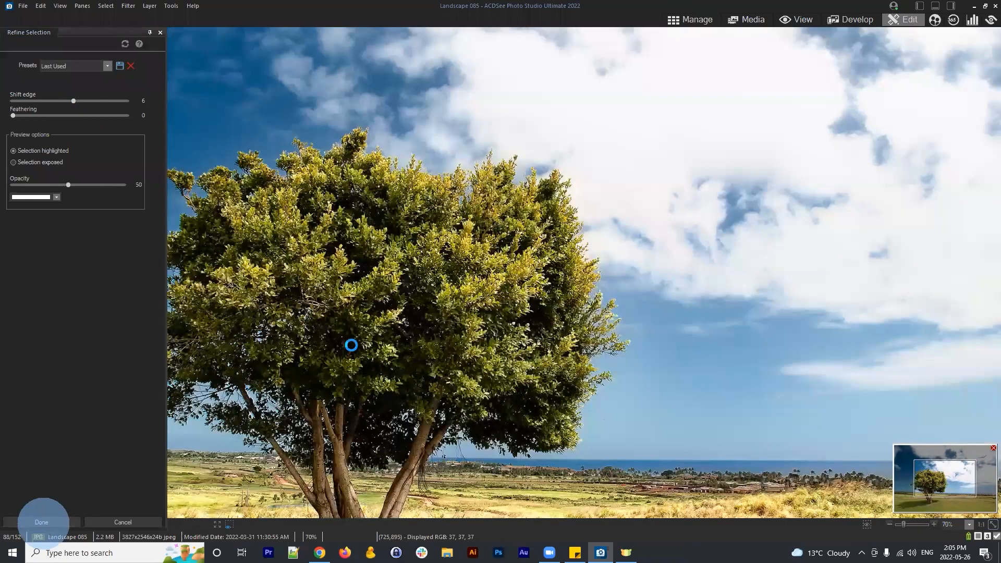
- Add a Vibrance adjustment layer masked to the selected sky and set its Saturation to -100
scroll(565, 246, "down", 5)
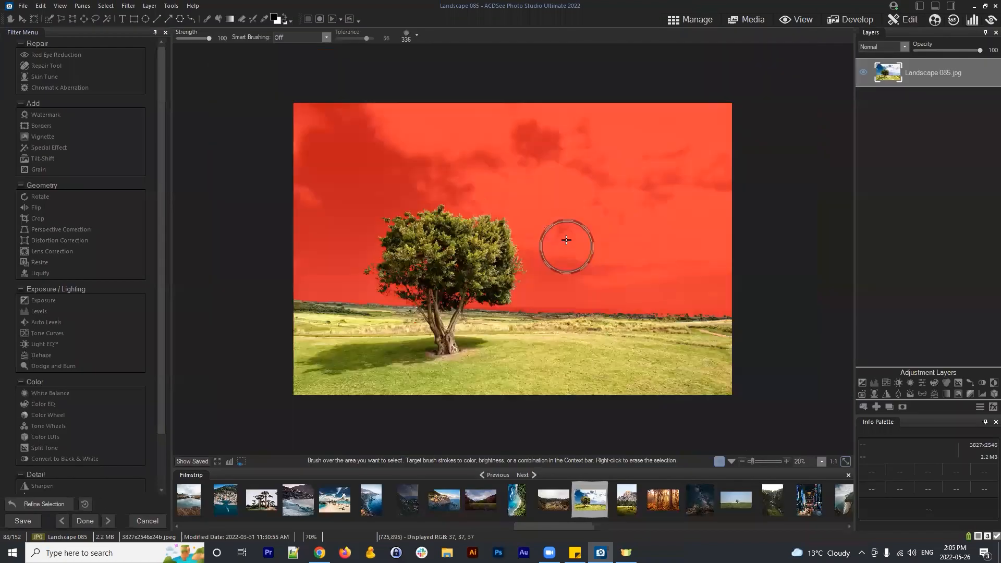
scroll(565, 249, "up", 1)
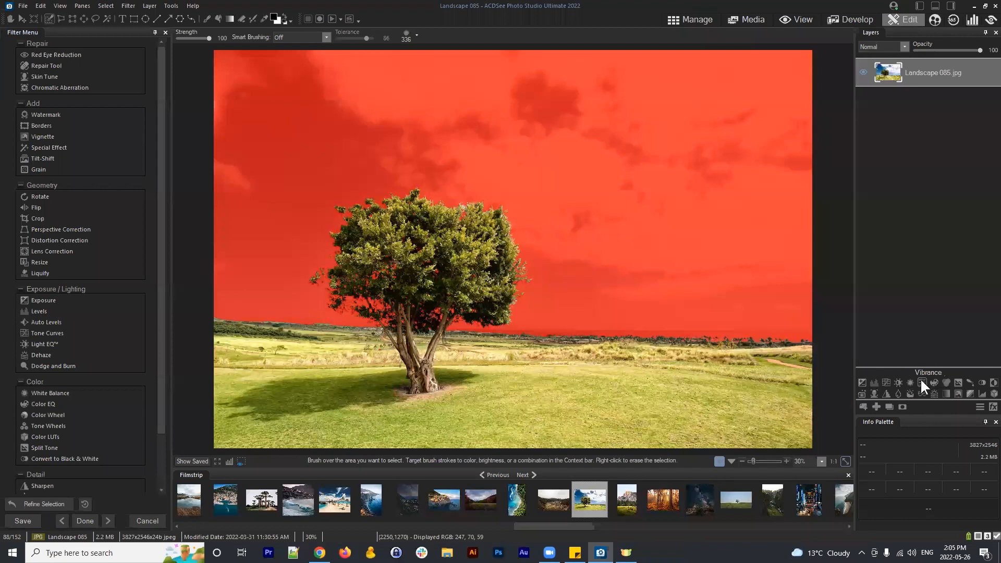
left_click(921, 384)
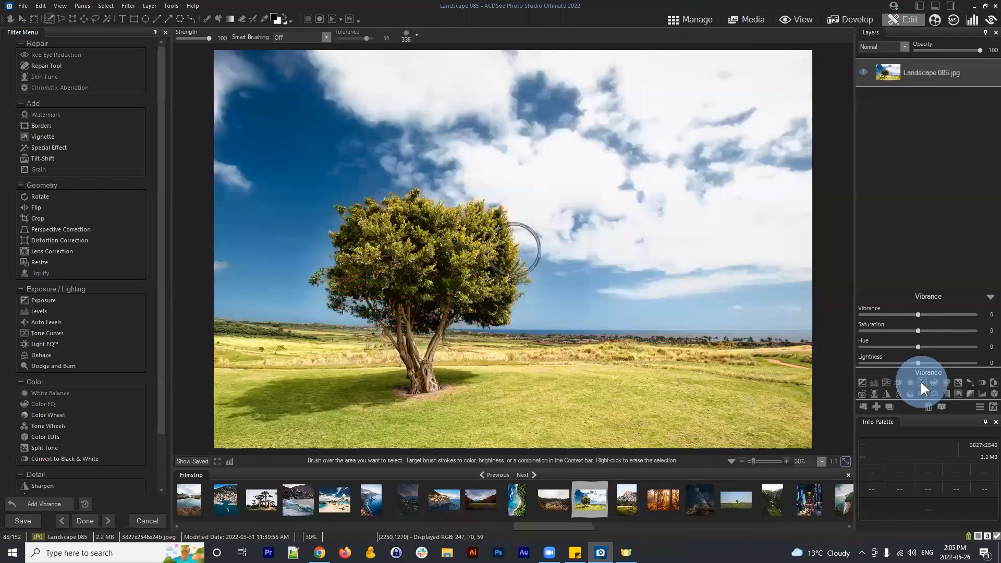
left_click_drag(918, 330, 861, 331)
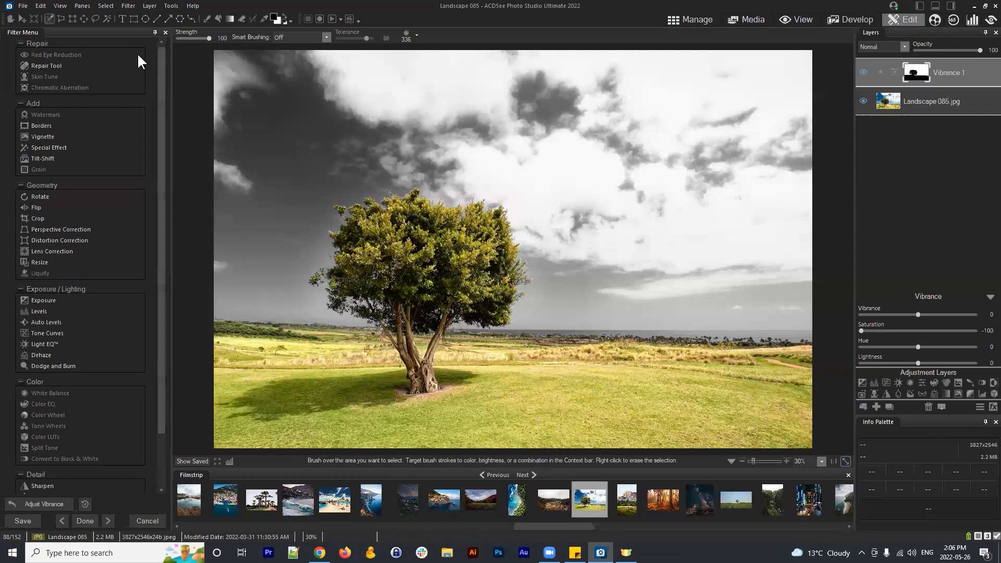
- Set the selection overlay to Marching Ants and brush a freehand selection over the clouds beside the tree
left_click(107, 10)
left_click(146, 179)
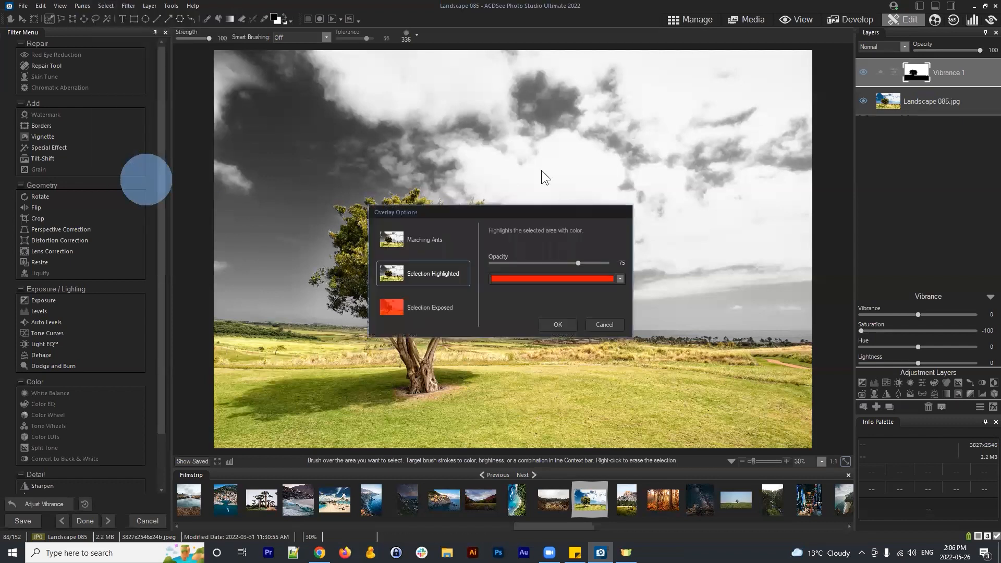
left_click_drag(482, 216, 636, 133)
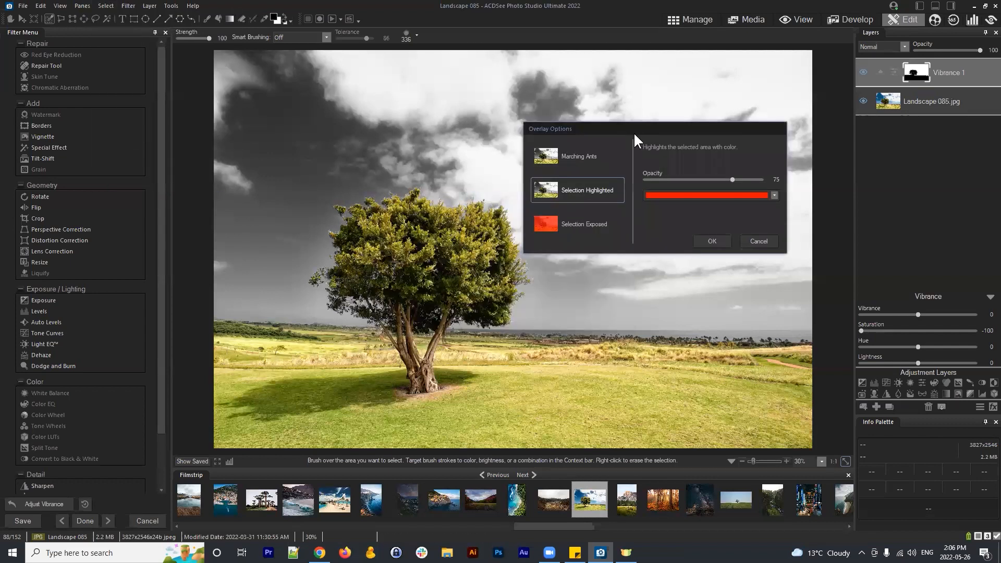
left_click(577, 159)
left_click(713, 241)
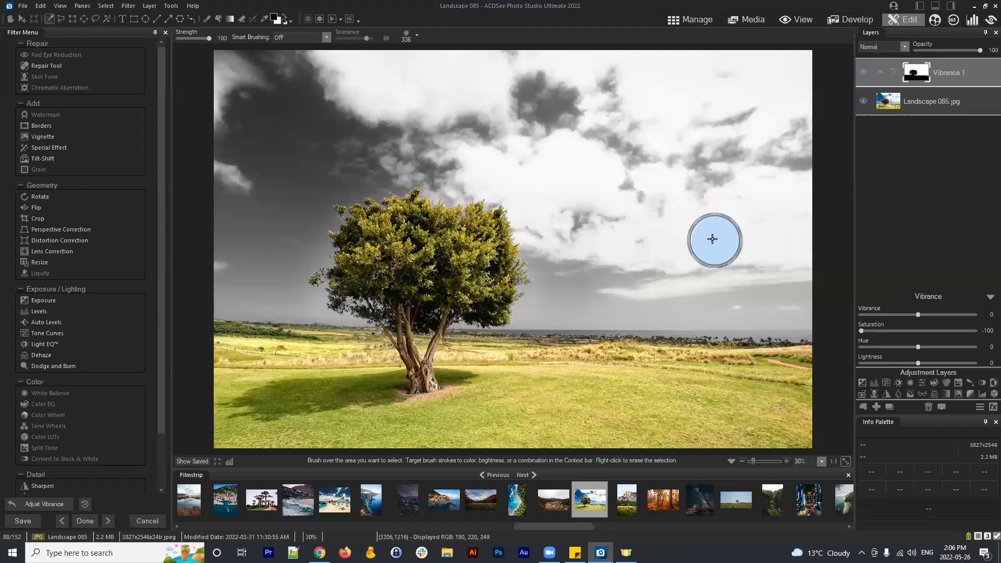
mouse_move(558, 125)
left_mouse_down()
mouse_move(558, 150)
mouse_move(636, 161)
mouse_move(647, 133)
left_mouse_up()
- Switch the selection overlay to Selection Highlighted and extend the brushed cloud selection downward
left_click(106, 6)
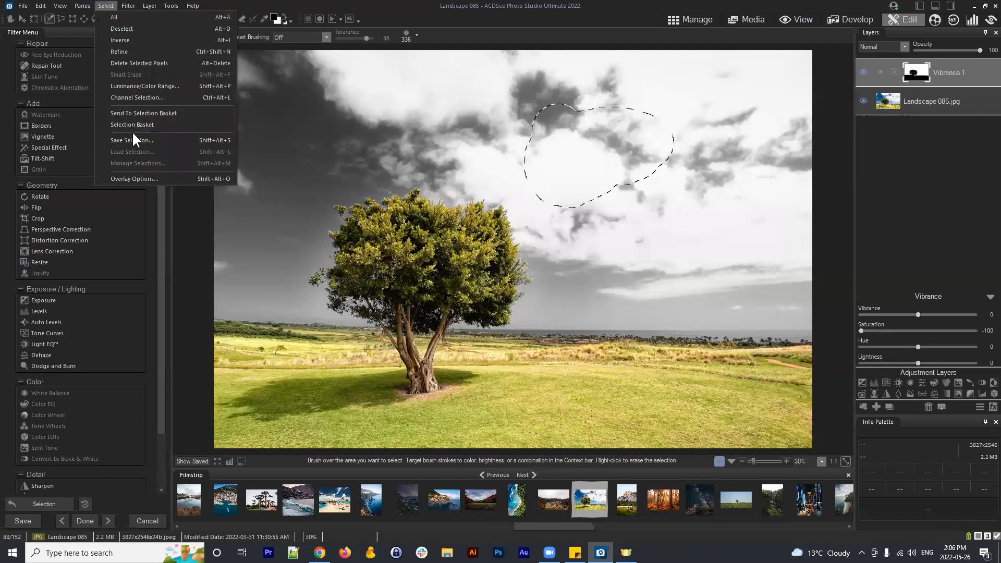
left_click(145, 180)
left_click(477, 271)
left_click(558, 325)
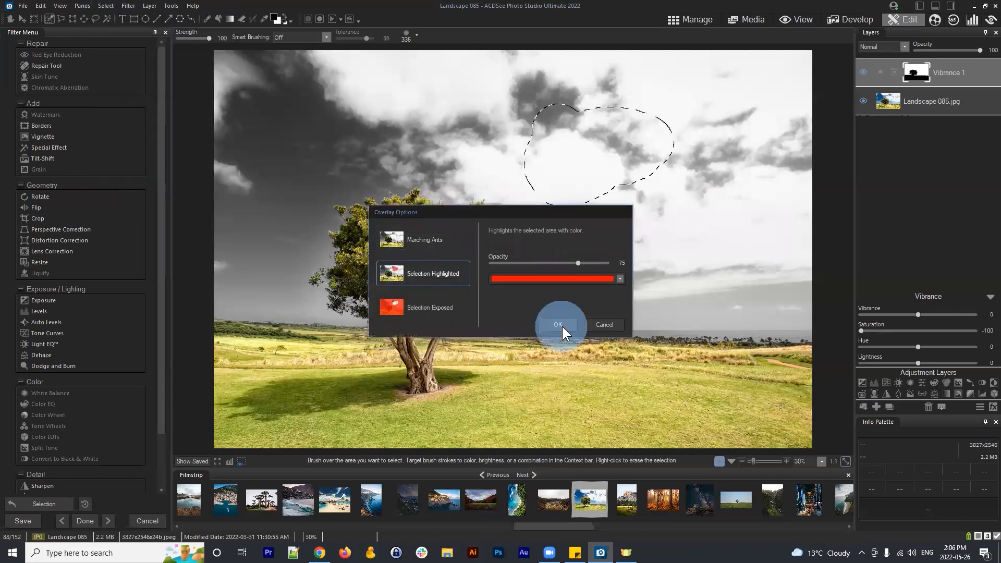
mouse_move(632, 166)
left_mouse_down()
mouse_move(658, 166)
mouse_move(648, 190)
mouse_move(683, 211)
left_mouse_up()
- Switch the selection overlay to Selection Exposed so the non-selected area is highlighted with colour
left_click(101, 7)
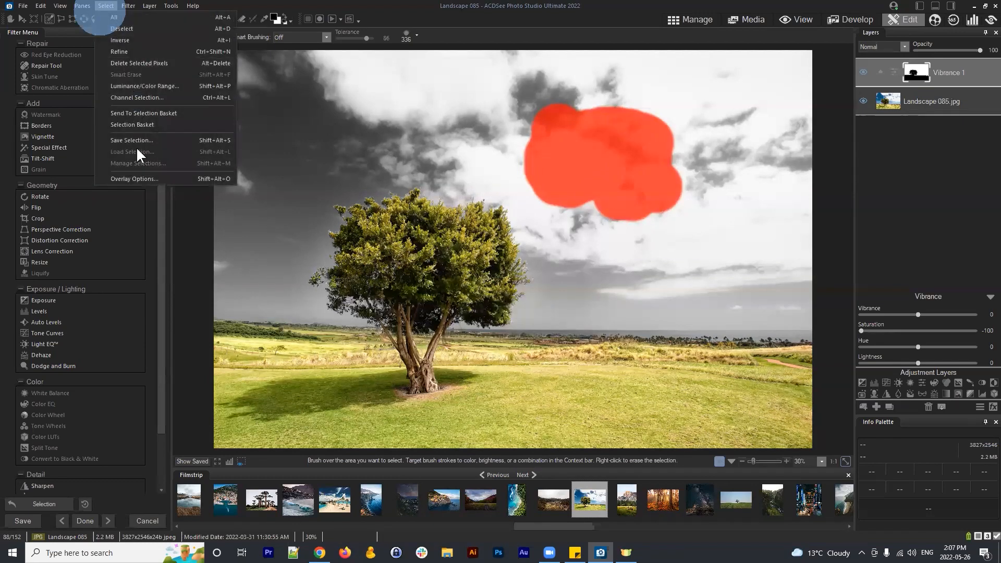
left_click(139, 177)
left_click(412, 308)
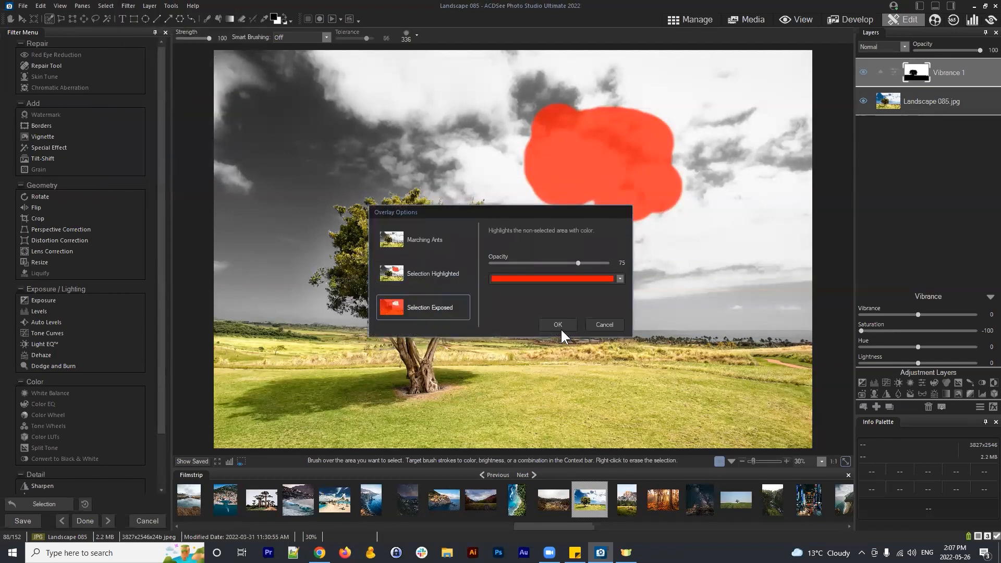
left_click(558, 324)
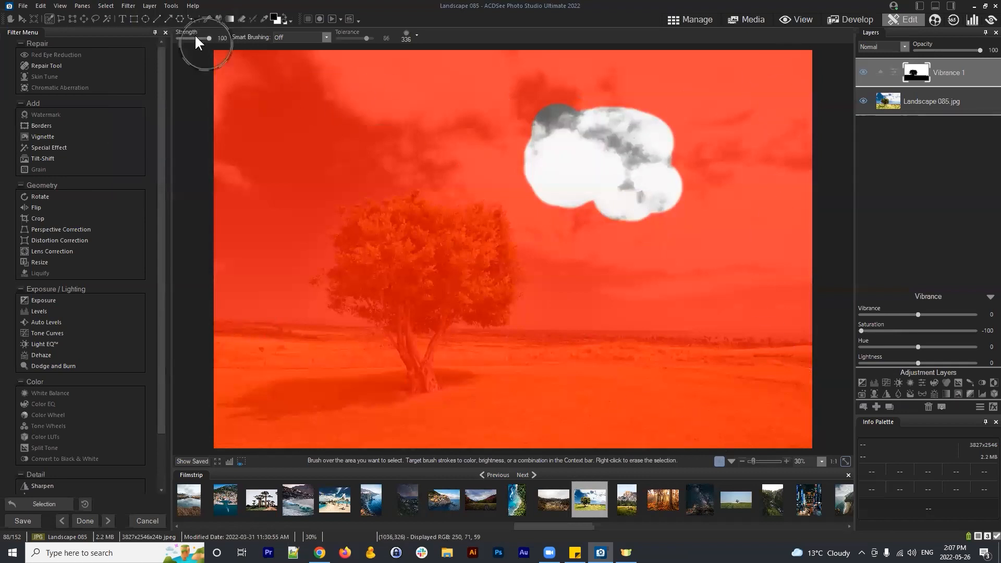
- Set the selection overlay back to Selection Highlighted and clear the brushed selection from the clouds
left_click(107, 7)
left_click(141, 179)
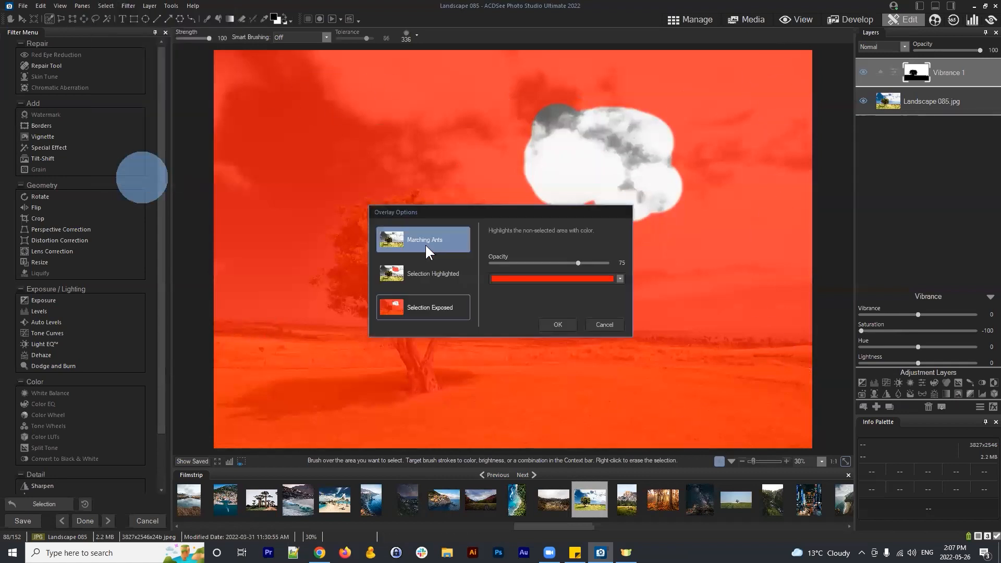
left_click(416, 272)
left_click(554, 325)
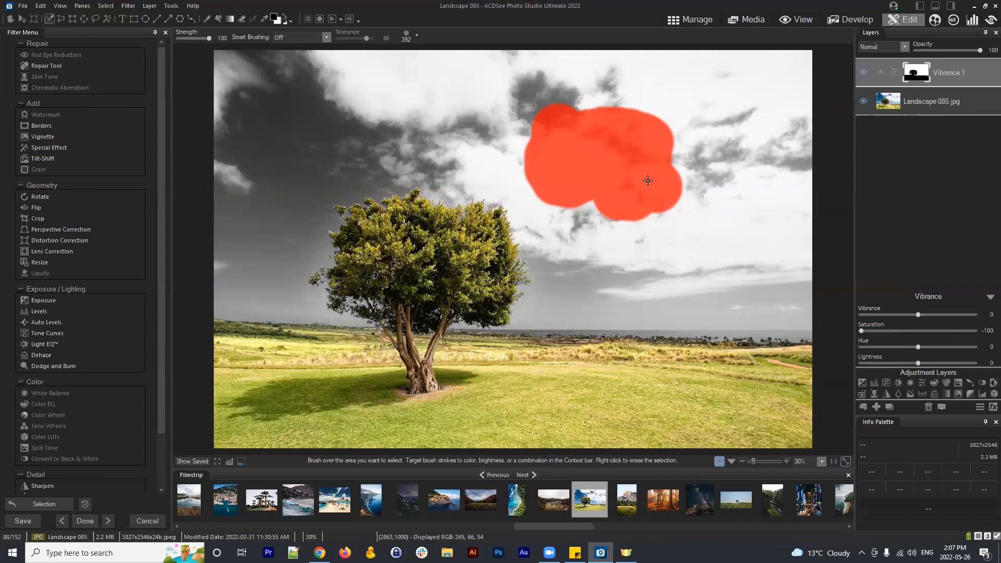
scroll(646, 177, "up", 2)
mouse_move(645, 197)
left_mouse_down()
mouse_move(536, 166)
mouse_move(509, 125)
left_mouse_up()
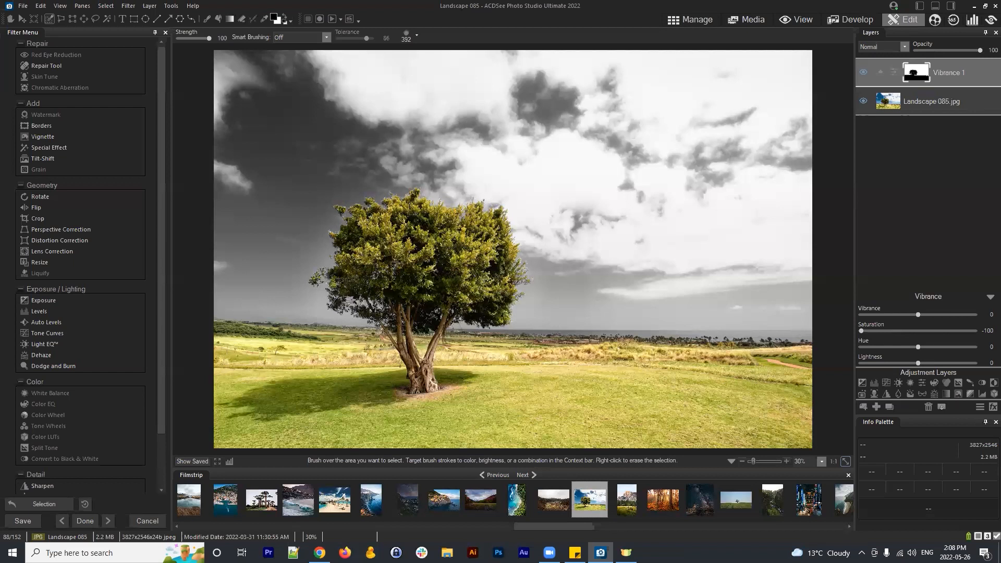
- Return to Manage mode without saving the Landscape 085 edits and browse the Landscape folder
left_click(691, 21)
left_click(514, 282)
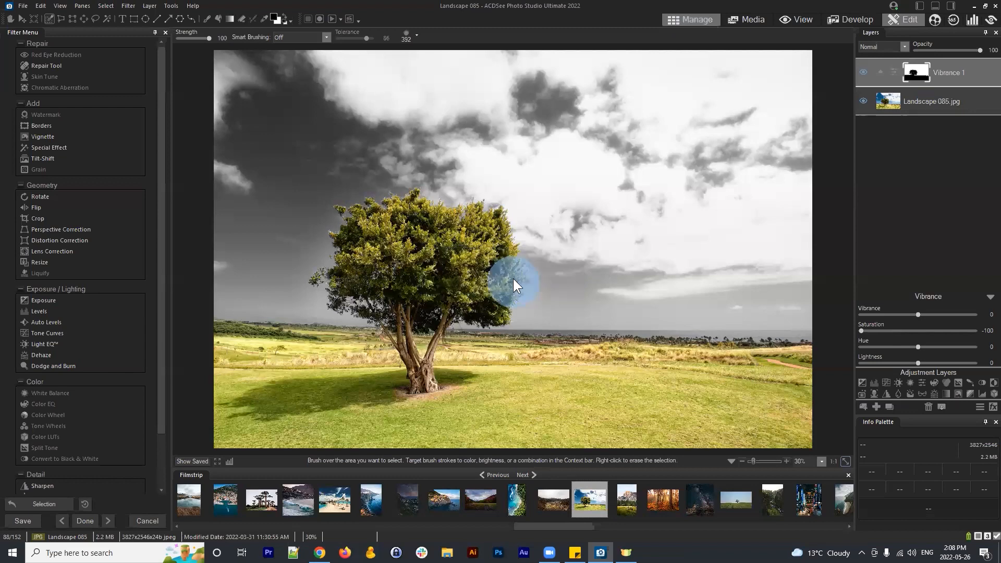
scroll(712, 184, "down", 4)
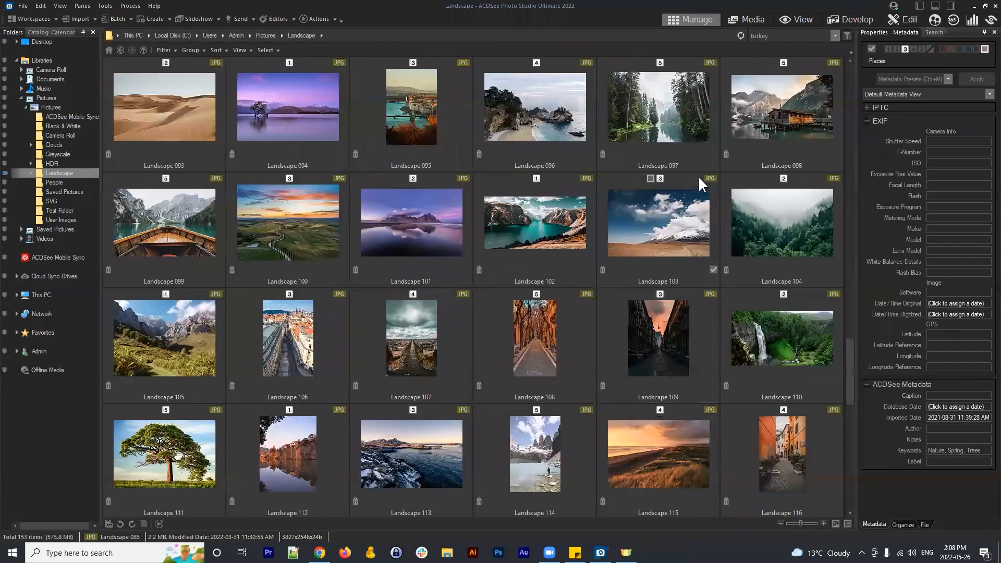
- Open Landscape 101 in Edit mode and paint a single selection brush dab in the sky
left_click(433, 214)
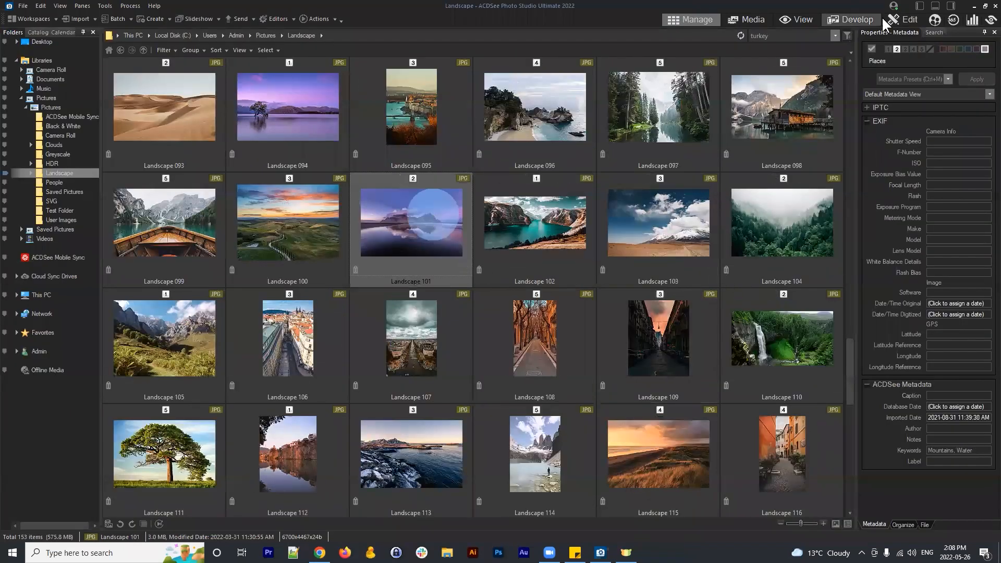
left_click(906, 15)
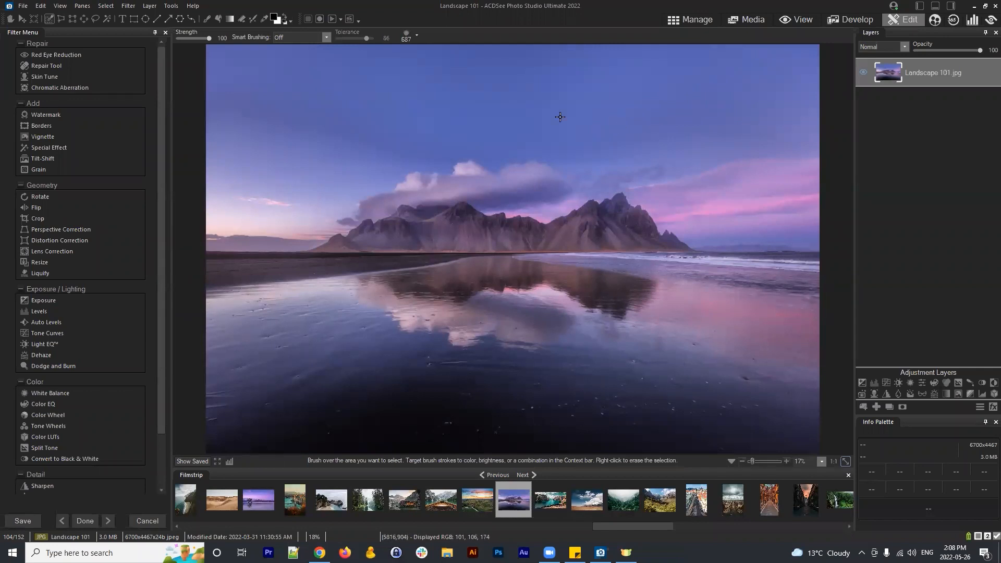
left_click(482, 95)
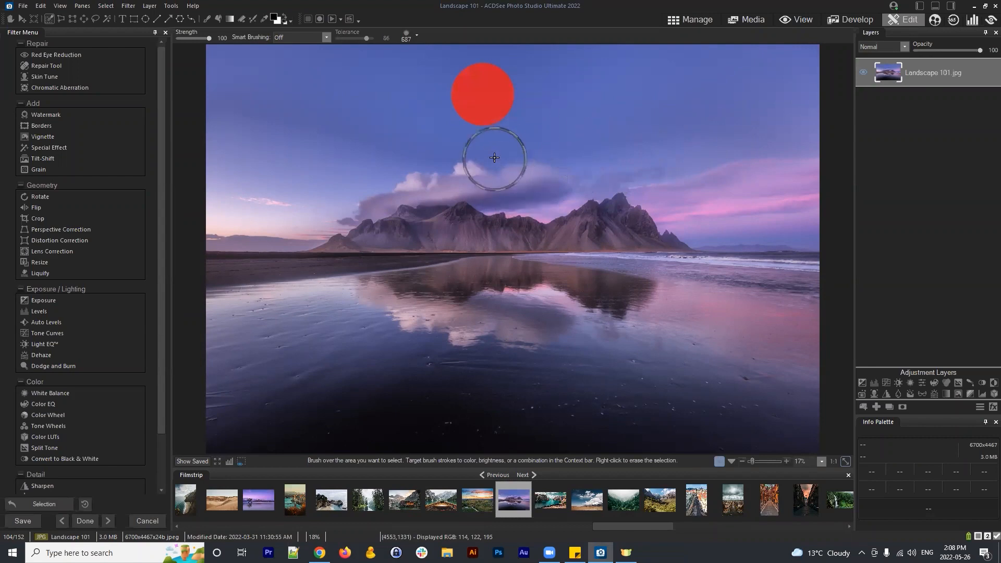
scroll(494, 158, "up", 4)
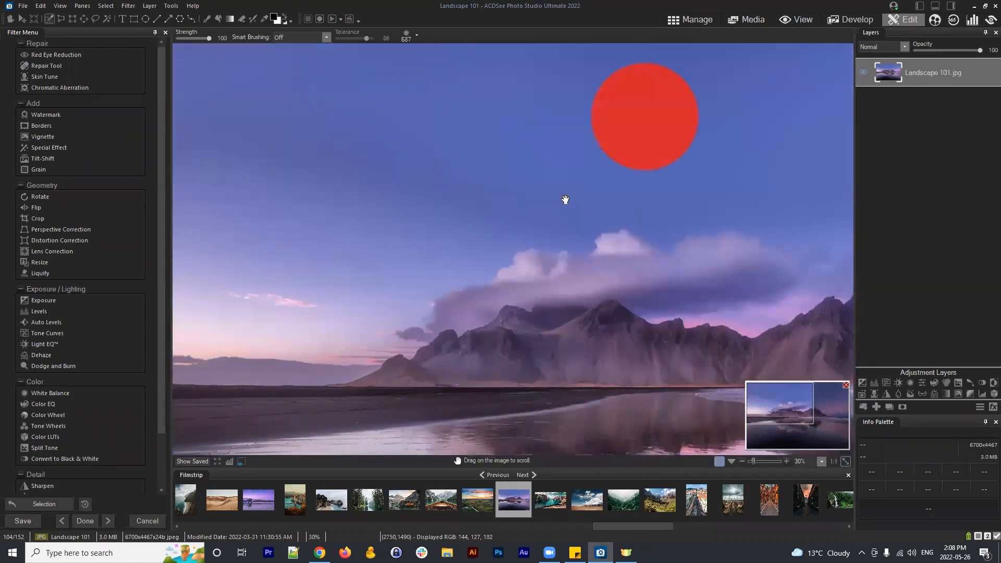
left_click_drag(457, 198, 487, 156)
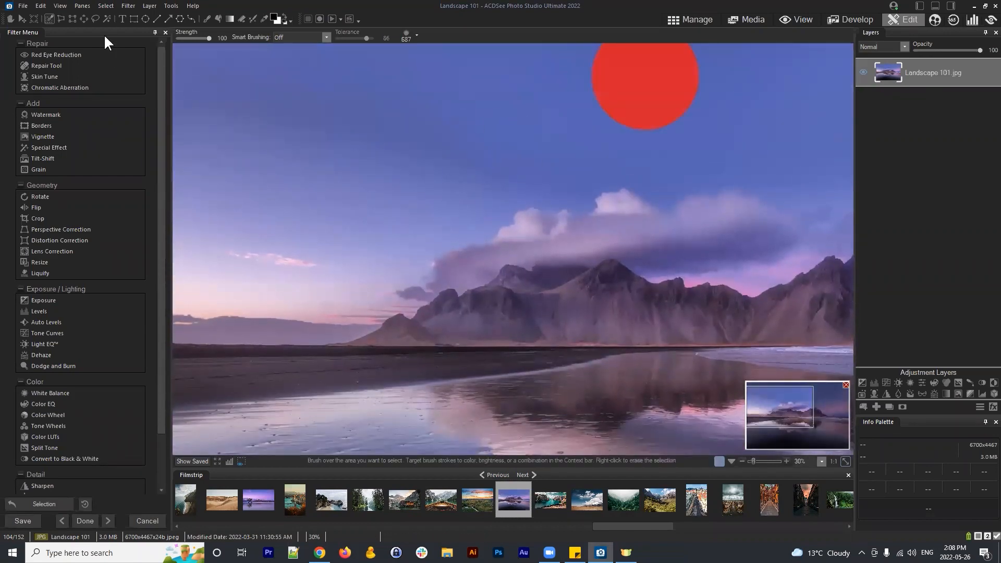
- Select the sky with the Magic Wand in Color mode, adding the lighter blue areas and pink clouds to the selection
left_click(107, 19)
scroll(396, 156, "down", 4)
left_click(393, 159)
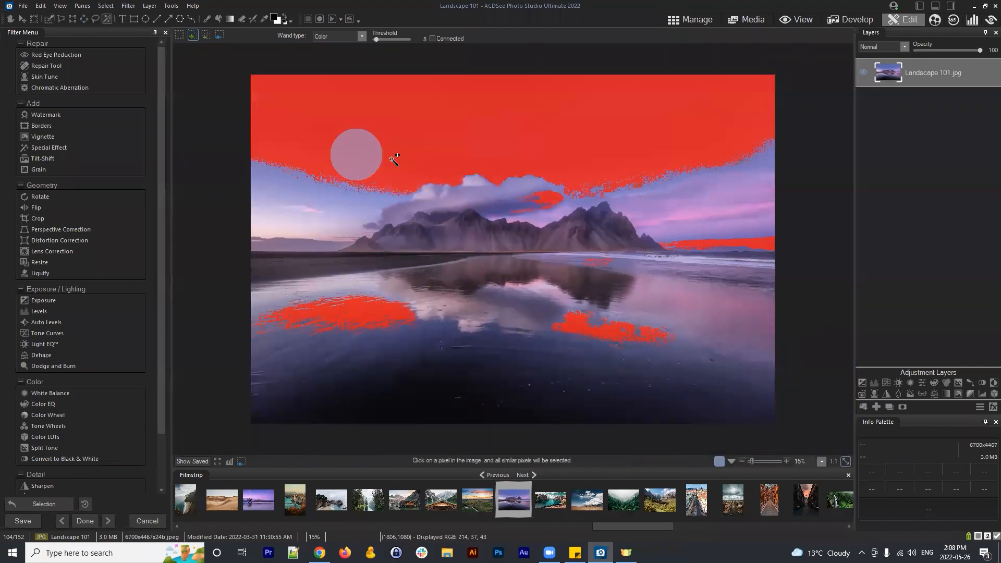
left_click(687, 176)
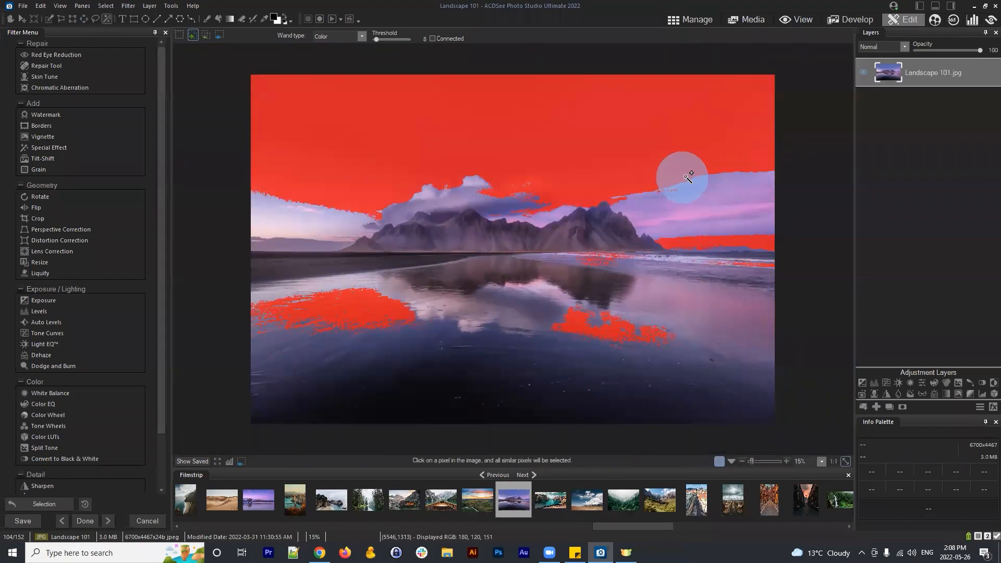
left_click(326, 206)
left_click(298, 225)
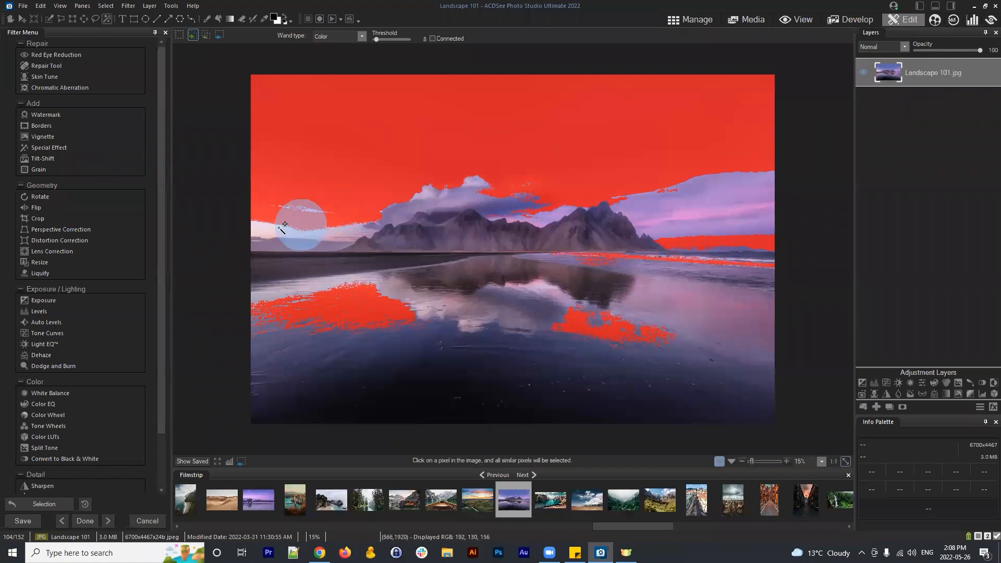
left_click(720, 178)
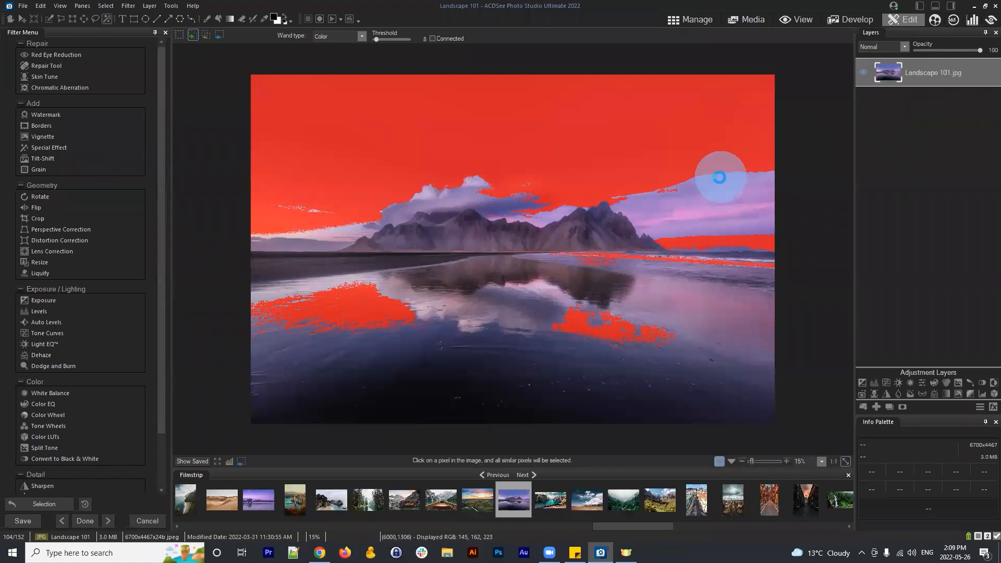
left_click(700, 203)
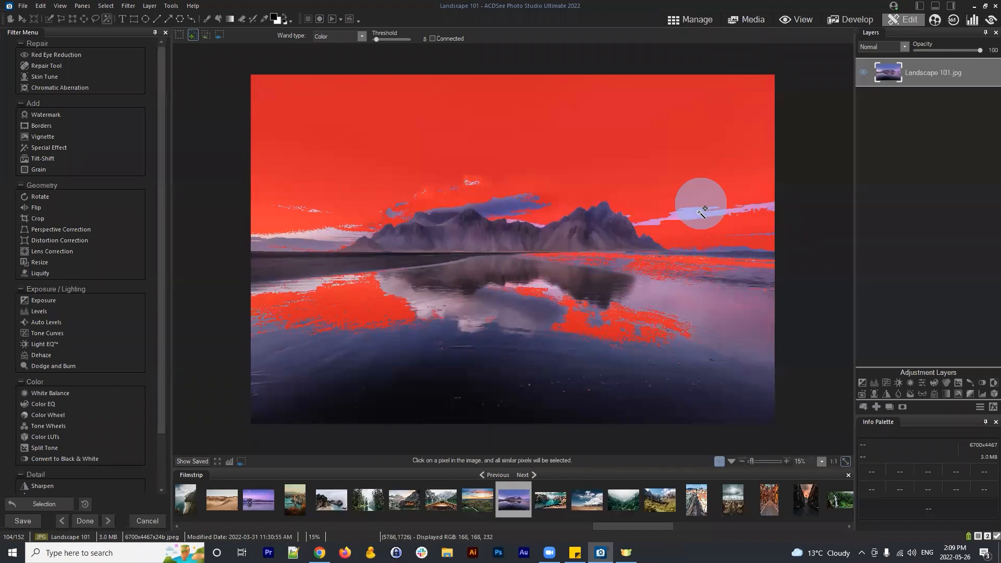
left_click(776, 211)
scroll(698, 195, "up", 1)
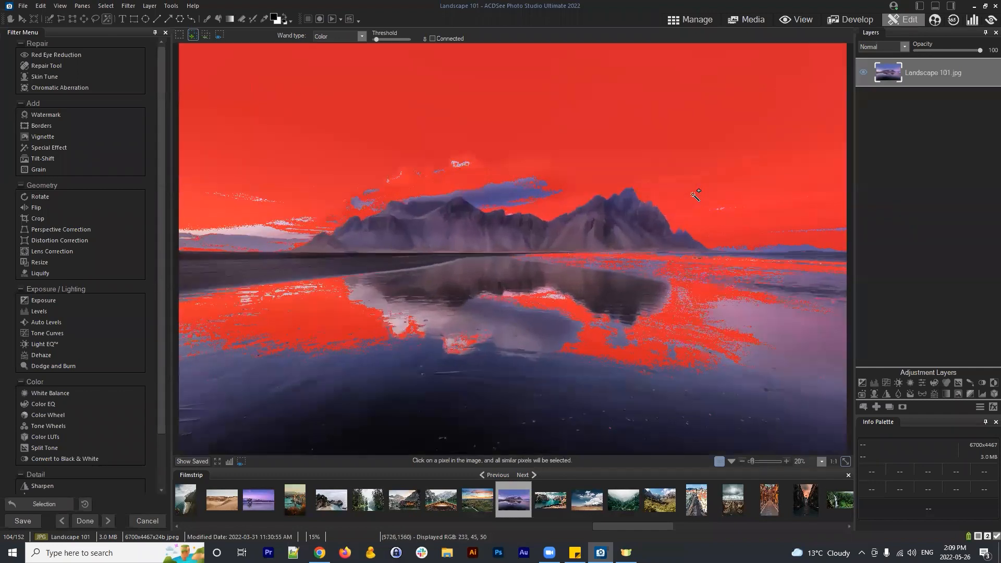
- Erase the stray selection from the water and beach with the selection brush
left_click(49, 20)
mouse_move(409, 341)
left_mouse_down()
mouse_move(375, 310)
mouse_move(264, 327)
mouse_move(201, 318)
mouse_move(345, 299)
mouse_move(743, 358)
mouse_move(817, 334)
mouse_move(852, 302)
mouse_move(753, 285)
mouse_move(501, 275)
mouse_move(521, 302)
left_mouse_up()
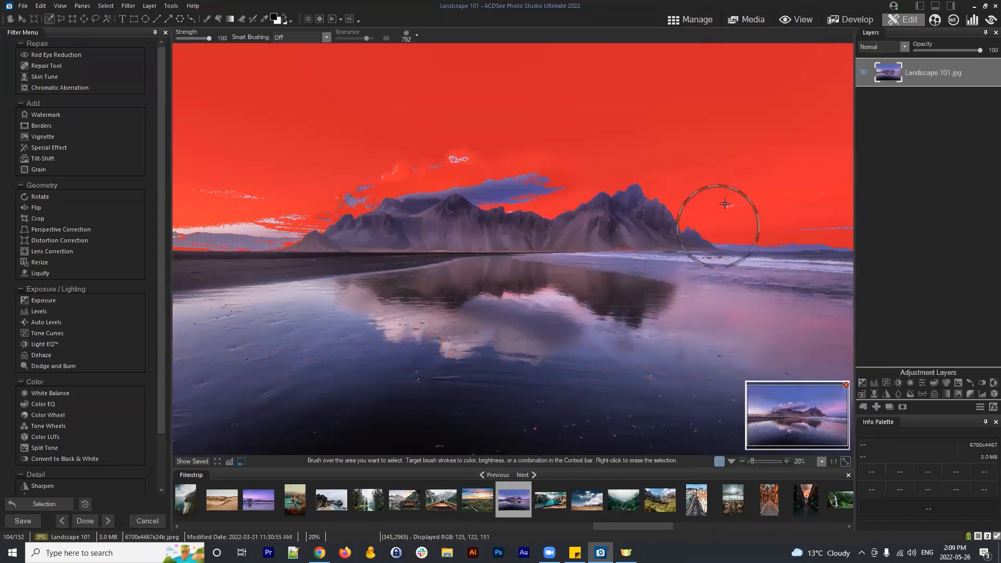
scroll(751, 222, "down", 2)
scroll(757, 209, "up", 5)
mouse_move(750, 166)
left_mouse_down()
mouse_move(629, 257)
mouse_move(453, 214)
left_mouse_up()
scroll(755, 323, "down", 2)
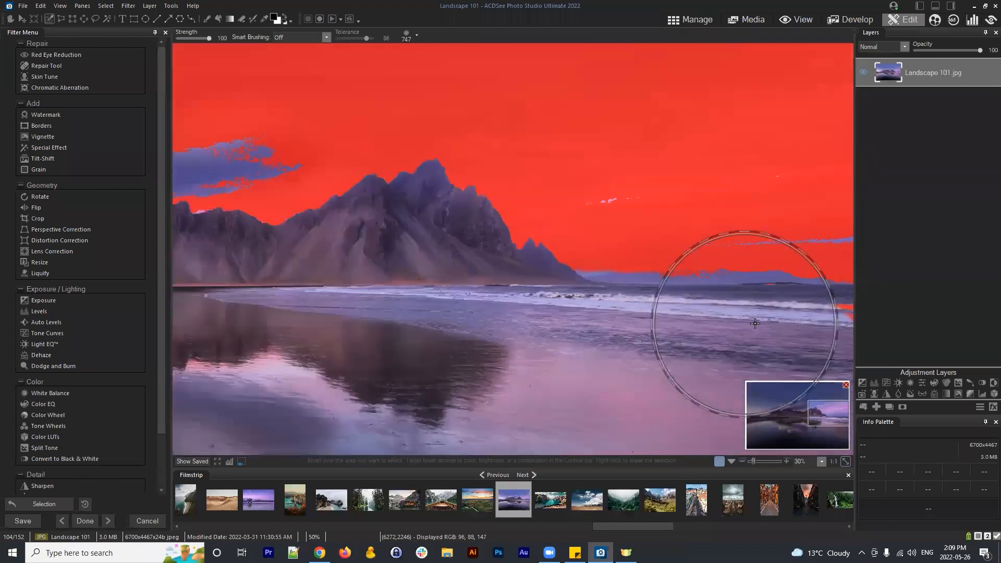
scroll(834, 316, "down", 4)
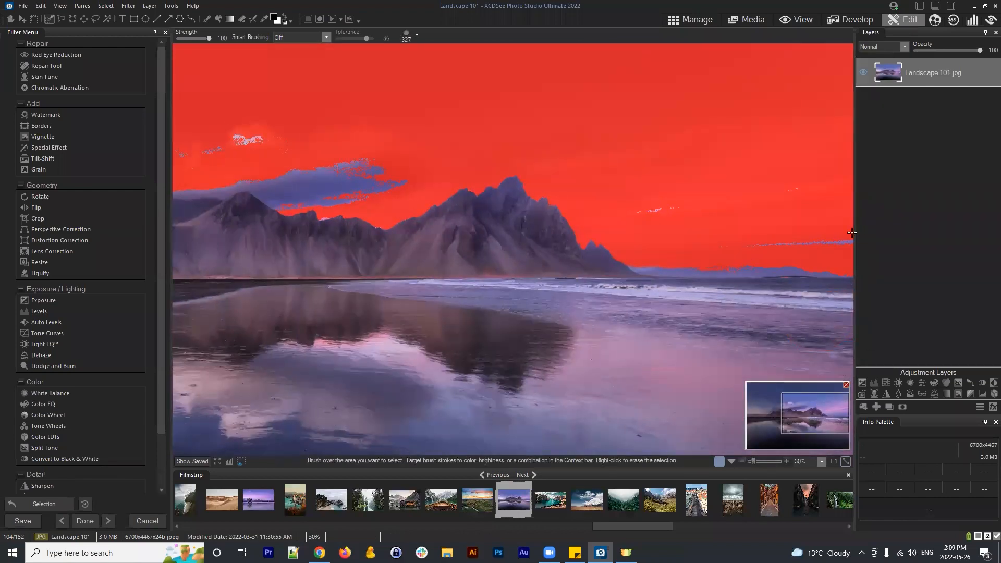
- Fill the small unselected gaps in the upper clouds with the selection brush
key("space")
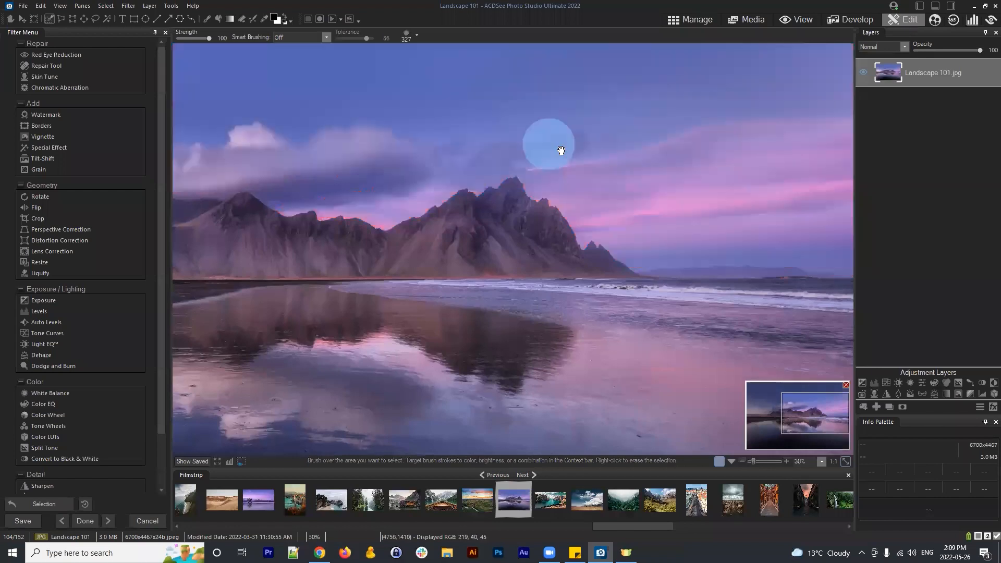
left_click_drag(561, 151, 742, 175)
left_click_drag(327, 139, 561, 129)
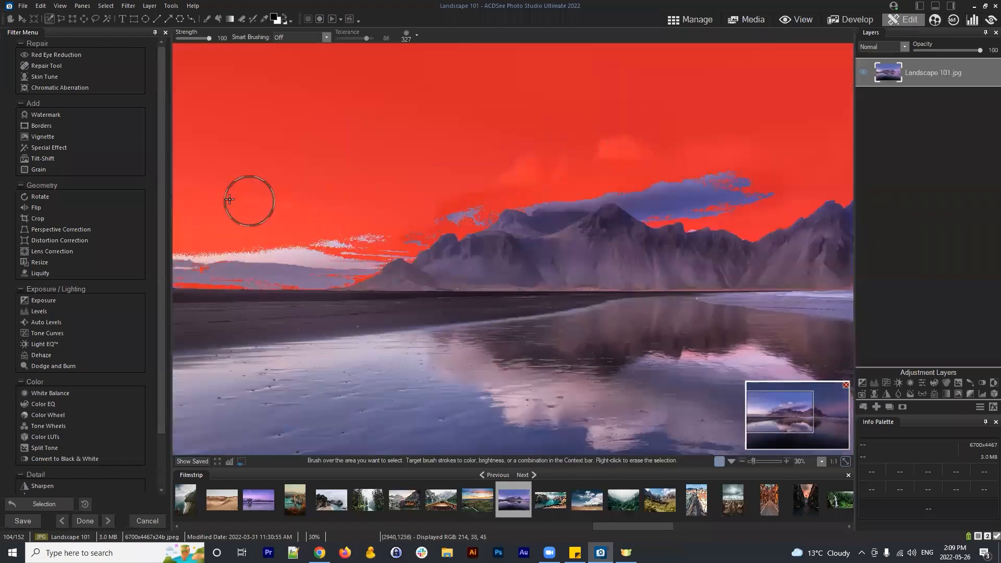
scroll(258, 179, "up", 2)
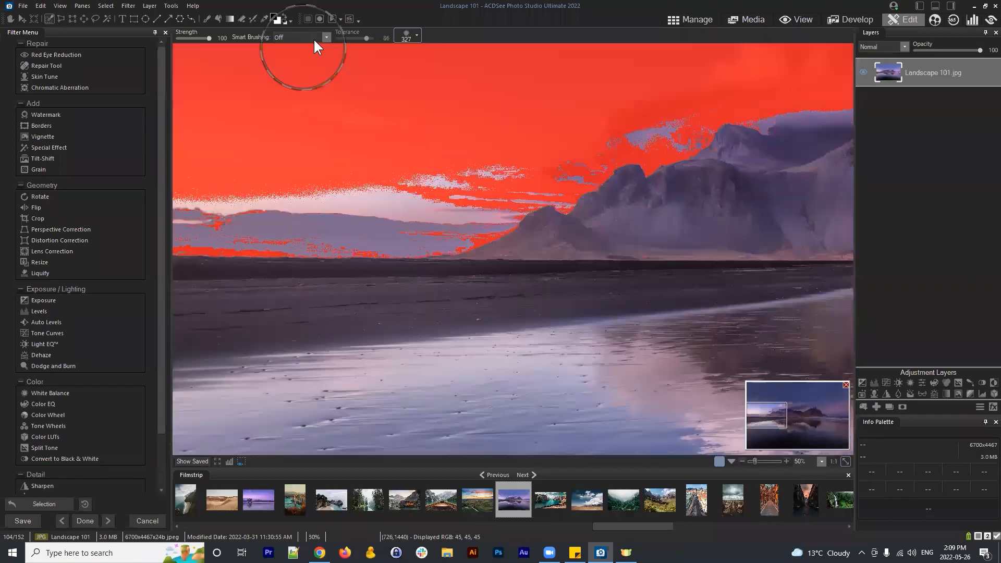
- With Smart Brushing set to Off, erase the stray selection from the low distant hills along the horizon
left_click(320, 37)
left_click(290, 78)
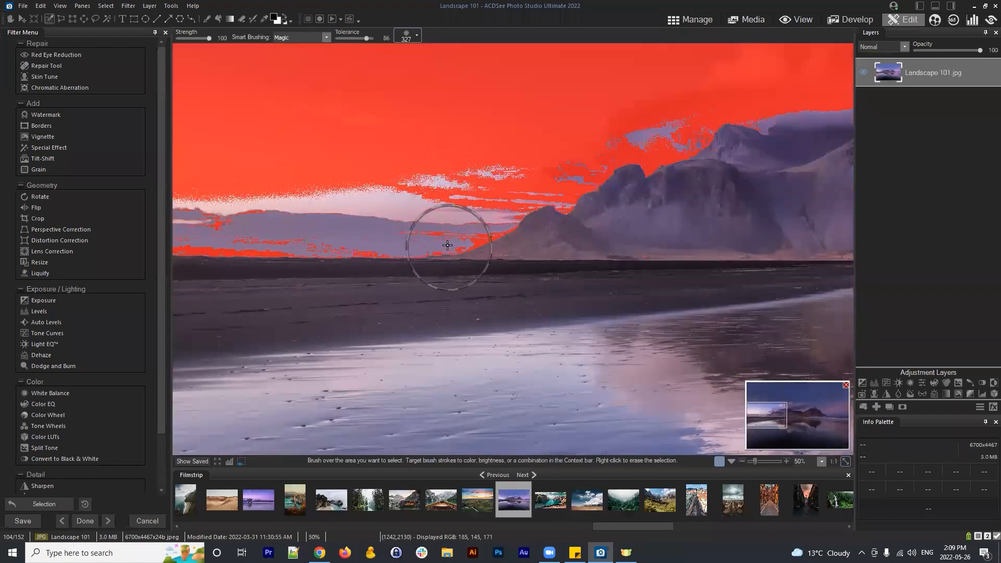
left_click(291, 37)
left_click(290, 47)
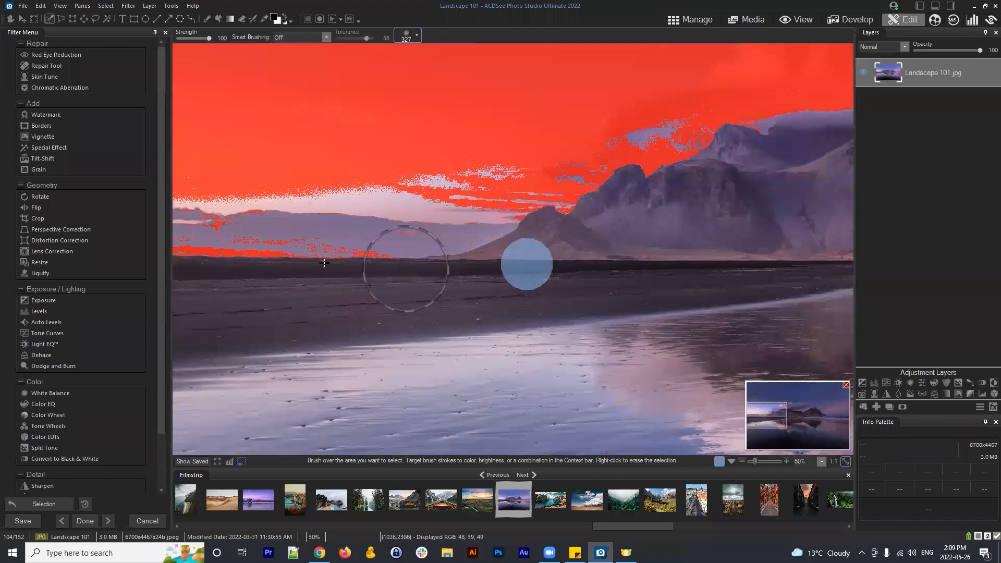
mouse_move(325, 263)
left_mouse_down()
mouse_move(186, 253)
mouse_move(505, 259)
left_mouse_up()
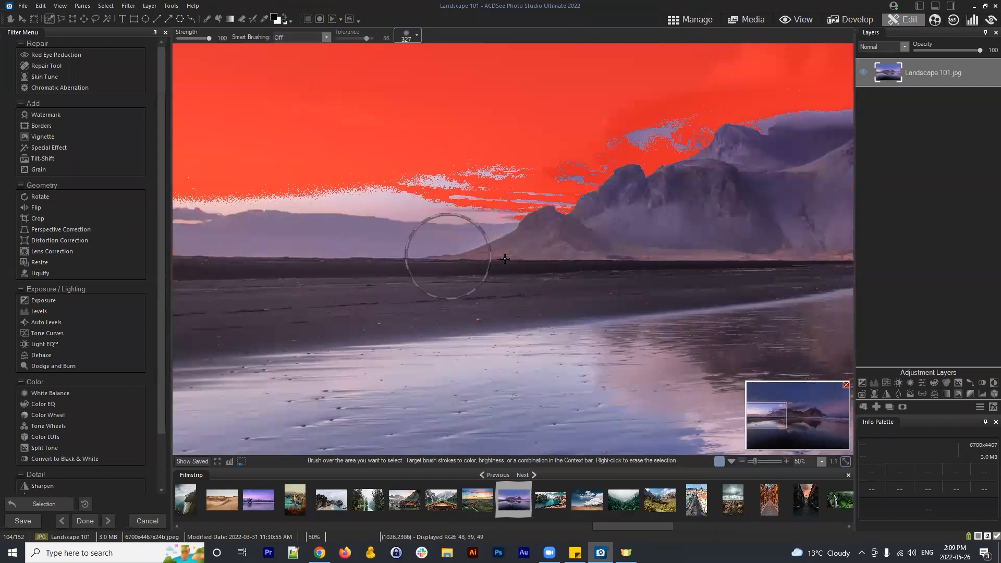
- Set Smart Brushing to Magic and brush the pale sky above the distant hills into the selection
left_click(315, 37)
left_click(296, 73)
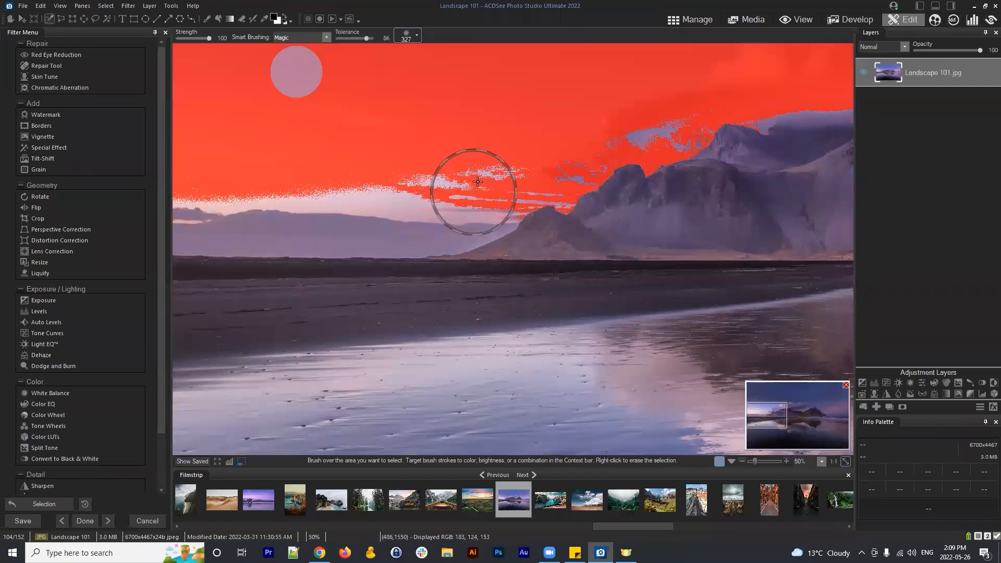
mouse_move(478, 181)
left_mouse_down()
mouse_move(200, 175)
mouse_move(194, 163)
mouse_move(439, 162)
mouse_move(422, 182)
mouse_move(377, 180)
mouse_move(400, 183)
mouse_move(381, 178)
mouse_move(488, 185)
mouse_move(510, 171)
mouse_move(498, 177)
mouse_move(524, 208)
mouse_move(577, 218)
left_mouse_up()
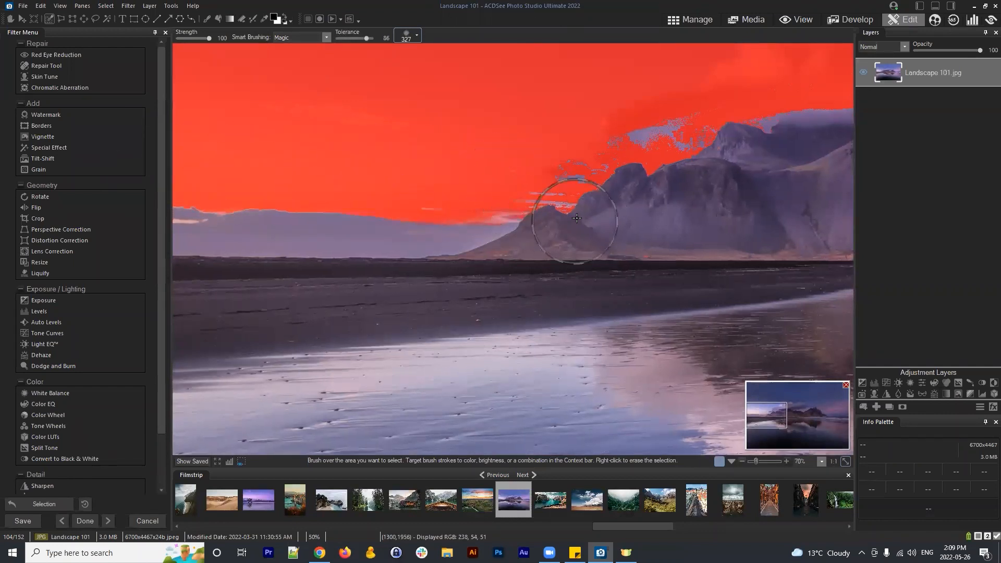
- Try to extend the sky selection around the small foothill with a large Magic brush, and undo the stroke
scroll(577, 218, "up", 4)
mouse_move(670, 190)
left_mouse_down()
mouse_move(603, 268)
mouse_move(745, 145)
left_mouse_up()
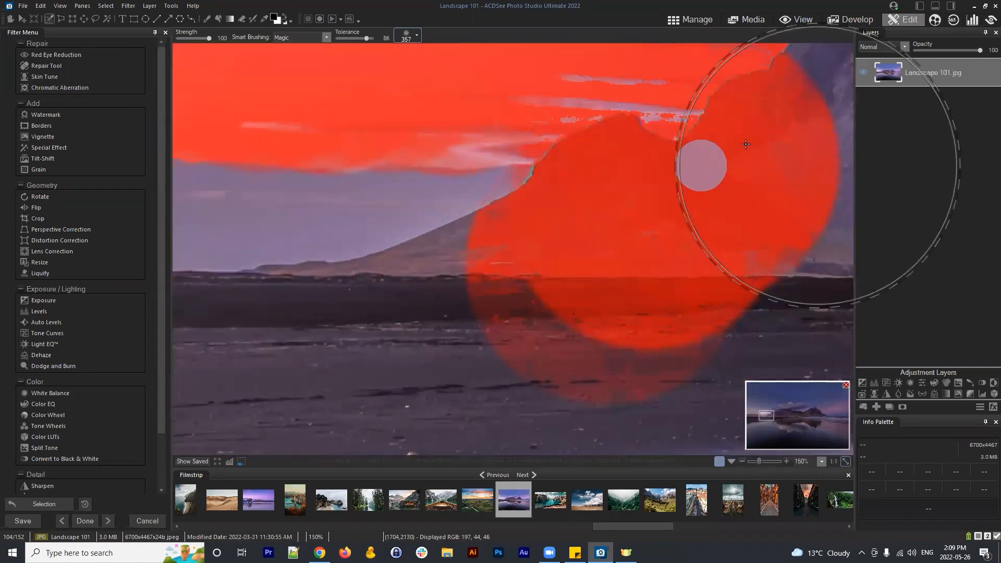
key("ctrl+z")
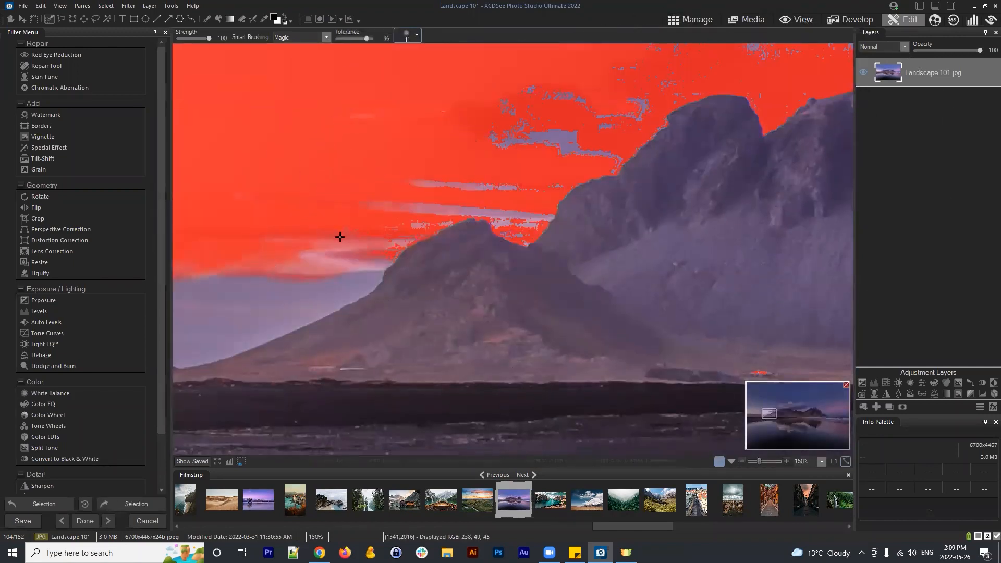
- Brush the unselected cloud streaks around the small foothill into the selection with a nib width of 46
scroll(330, 253, "up", 5)
left_click(317, 255)
left_click(378, 251)
left_click(457, 212)
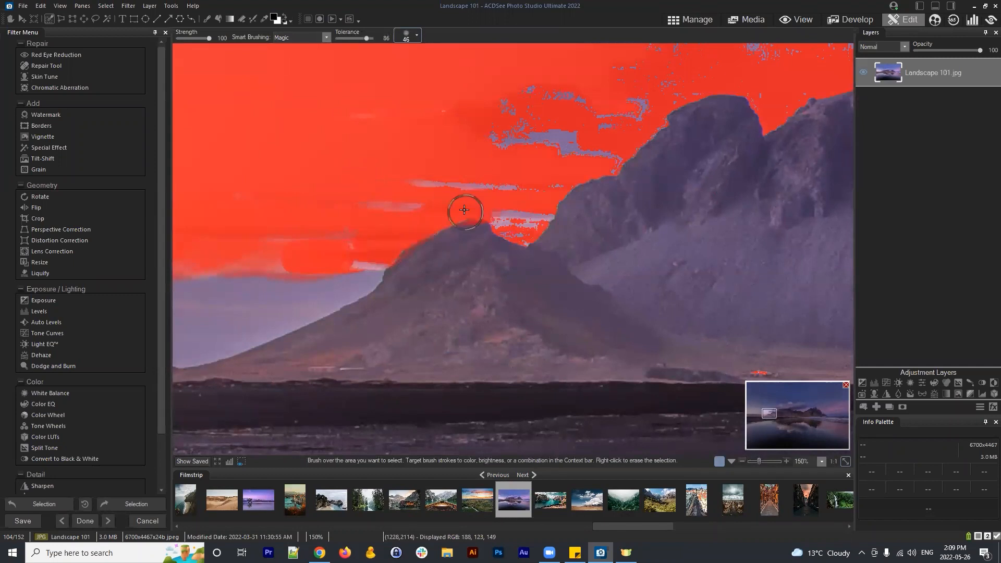
mouse_move(464, 209)
left_mouse_down()
mouse_move(437, 179)
mouse_move(516, 188)
mouse_move(522, 228)
mouse_move(551, 196)
mouse_move(511, 107)
mouse_move(567, 101)
mouse_move(549, 163)
mouse_move(616, 146)
mouse_move(608, 159)
mouse_move(555, 176)
mouse_move(610, 147)
left_mouse_up()
- Increase the brush nib width to 151 and fill the unselected cloud patches above the rocky ridge
left_click_drag(696, 65, 450, 170)
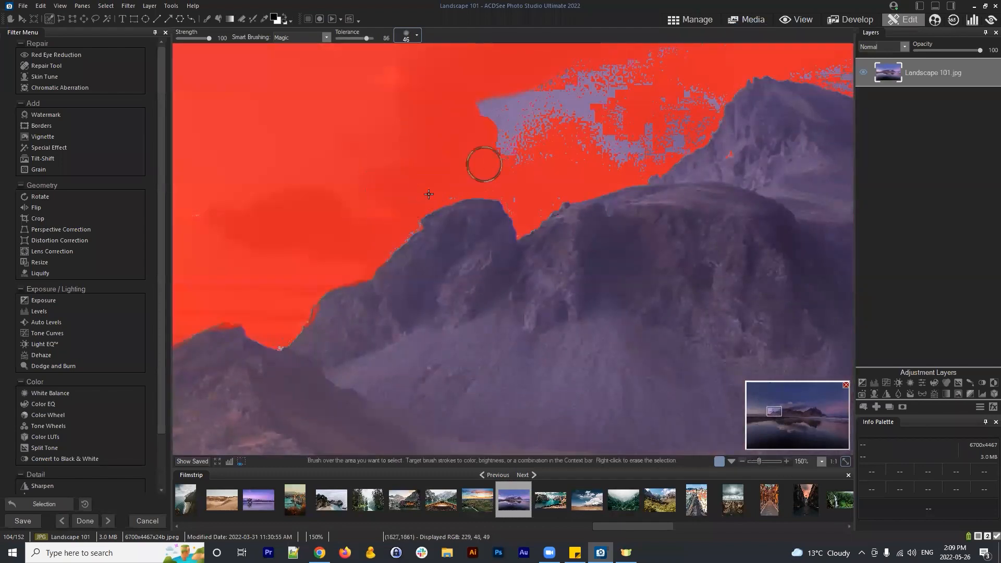
left_click_drag(676, 139, 608, 223)
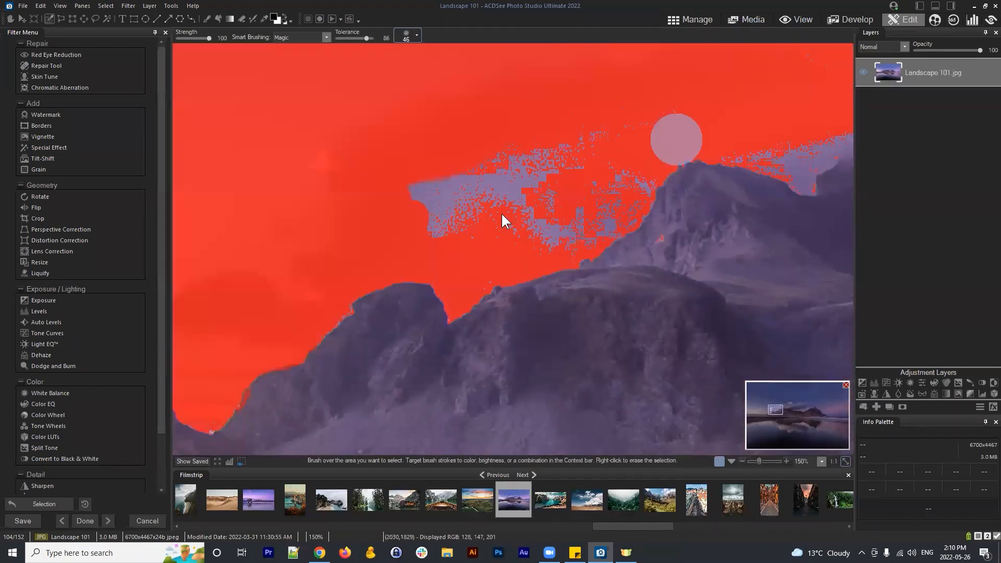
scroll(502, 212, "up", 5)
mouse_move(469, 212)
left_mouse_down()
mouse_move(533, 160)
mouse_move(581, 151)
mouse_move(580, 175)
mouse_move(602, 171)
left_mouse_up()
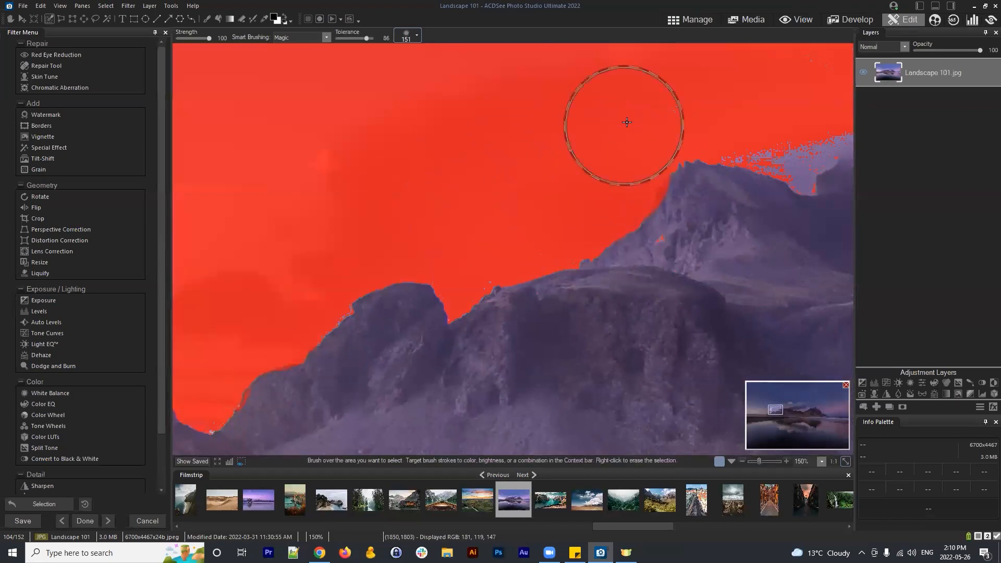
mouse_move(836, 125)
left_mouse_down()
mouse_move(434, 189)
mouse_move(372, 173)
left_mouse_up()
- Refine the selection edge in the dip between the rocky ridge and the low cloud with a nib width of 46
scroll(585, 268, "down", 5)
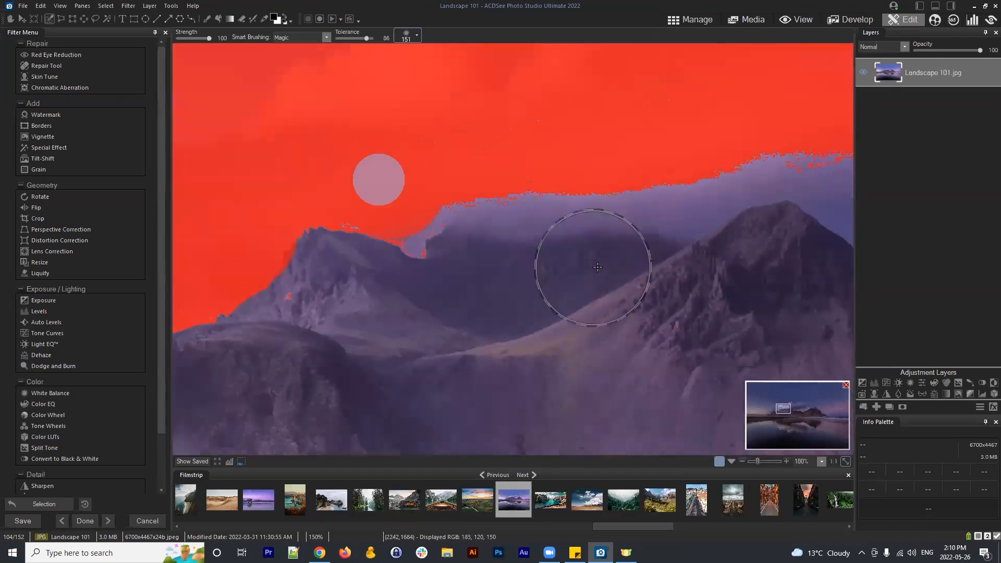
scroll(641, 292, "up", 3)
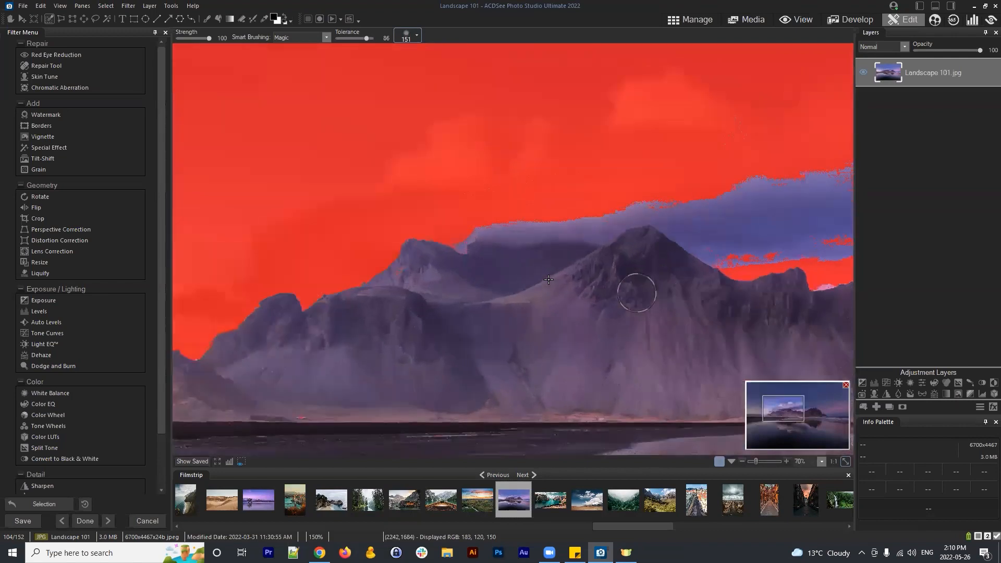
mouse_move(427, 215)
left_mouse_down()
mouse_move(439, 198)
mouse_move(400, 194)
left_mouse_up()
scroll(385, 294, "up", 2)
scroll(386, 294, "up", 1)
scroll(259, 258, "down", 8)
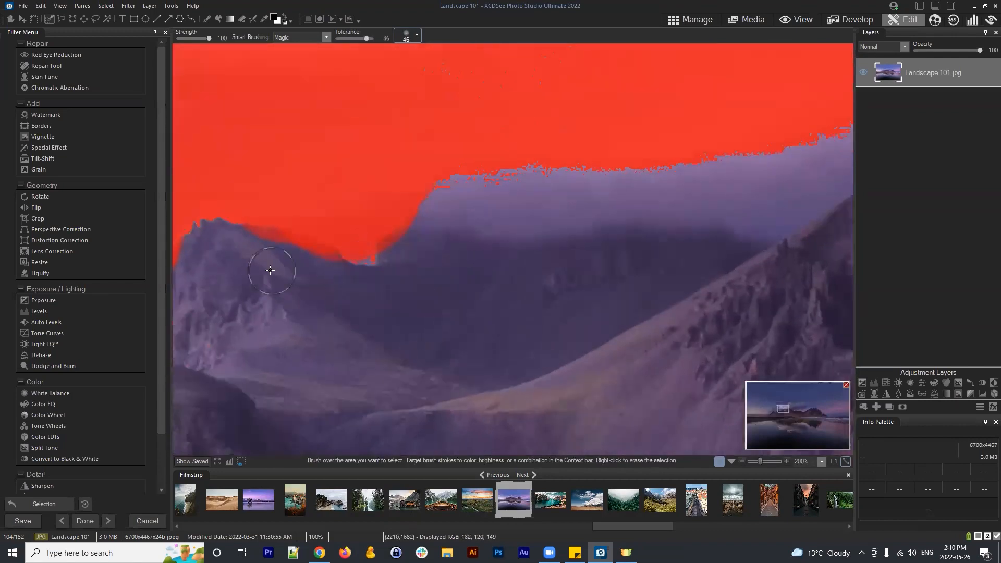
mouse_move(263, 256)
left_mouse_down()
mouse_move(341, 274)
mouse_move(353, 241)
mouse_move(363, 246)
mouse_move(394, 207)
mouse_move(387, 214)
mouse_move(407, 205)
left_mouse_up()
- Adjust the brush size and paint the low cloud above the dark ridge into the selection up to the central peak
scroll(431, 190, "up", 8)
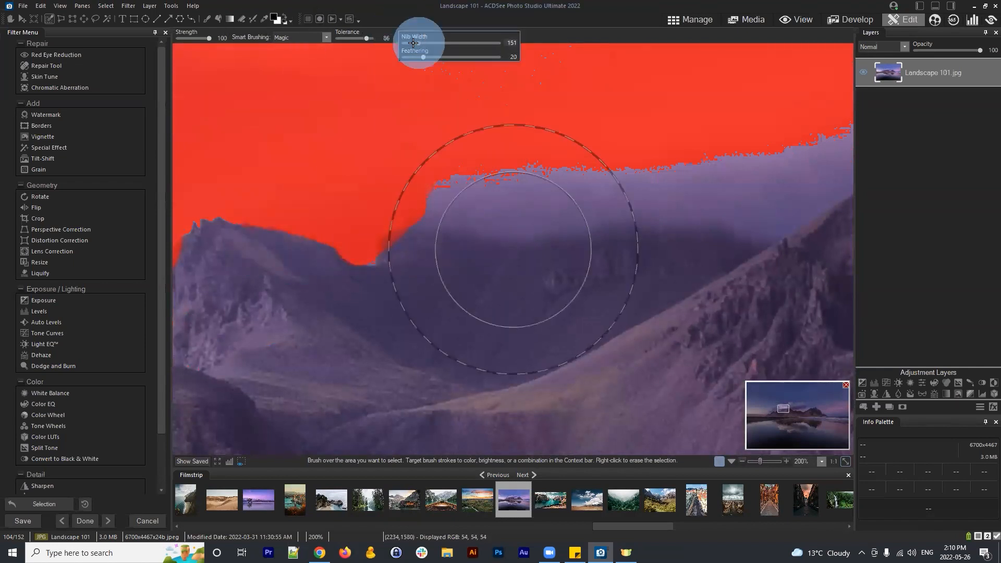
scroll(480, 234, "down", 7)
mouse_move(505, 174)
left_mouse_down()
mouse_move(574, 178)
mouse_move(355, 194)
mouse_move(434, 185)
mouse_move(366, 200)
left_mouse_up()
left_click_drag(732, 158, 431, 186)
mouse_move(339, 199)
left_mouse_down()
mouse_move(408, 213)
mouse_move(430, 205)
mouse_move(482, 221)
mouse_move(474, 225)
mouse_move(530, 180)
left_mouse_up()
- Reduce the brush feathering to 3 and extend the sky selection over the top of the central peak
left_click(418, 37)
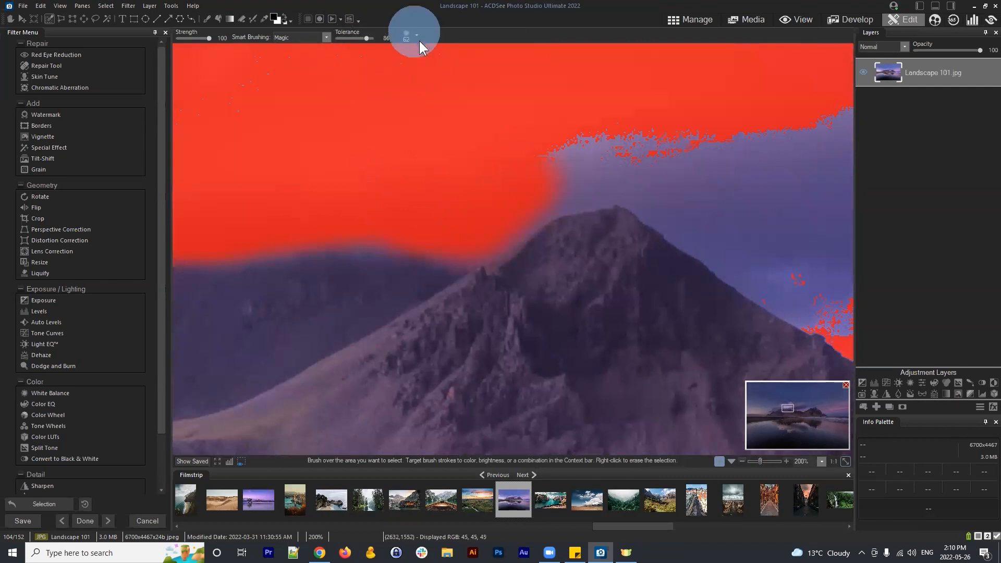
left_click_drag(449, 58, 397, 57)
mouse_move(532, 182)
left_mouse_down()
mouse_move(505, 200)
mouse_move(509, 174)
mouse_move(626, 167)
mouse_move(621, 195)
left_mouse_up()
left_click_drag(762, 208, 498, 190)
left_click_drag(375, 103, 431, 157)
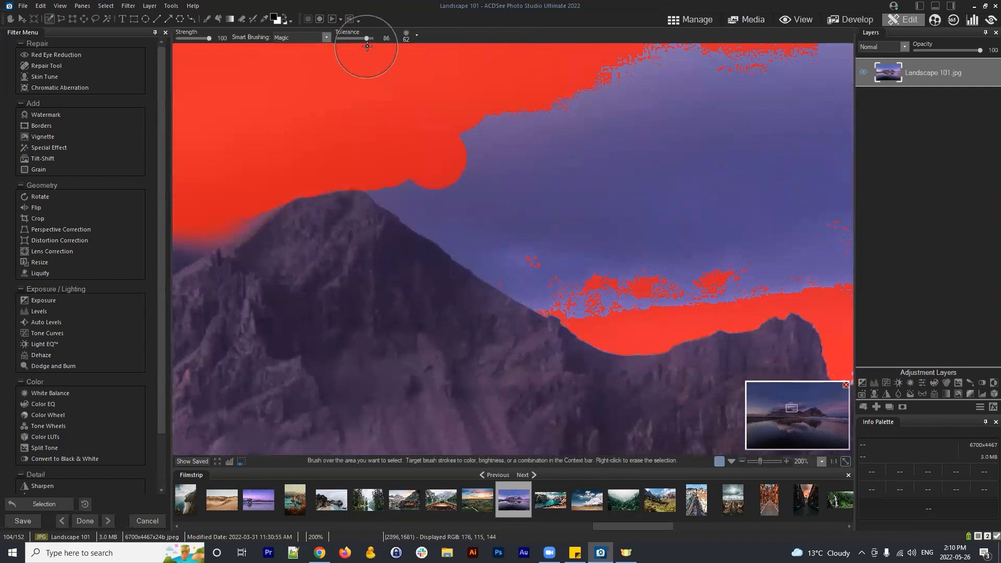
- Set the brush nib width to 84 and extend the sky selection down the central peak's slope and along the adjoining ridge
left_click(417, 36)
mouse_move(423, 46)
left_mouse_down()
mouse_move(433, 45)
mouse_move(422, 60)
mouse_move(425, 46)
left_mouse_up()
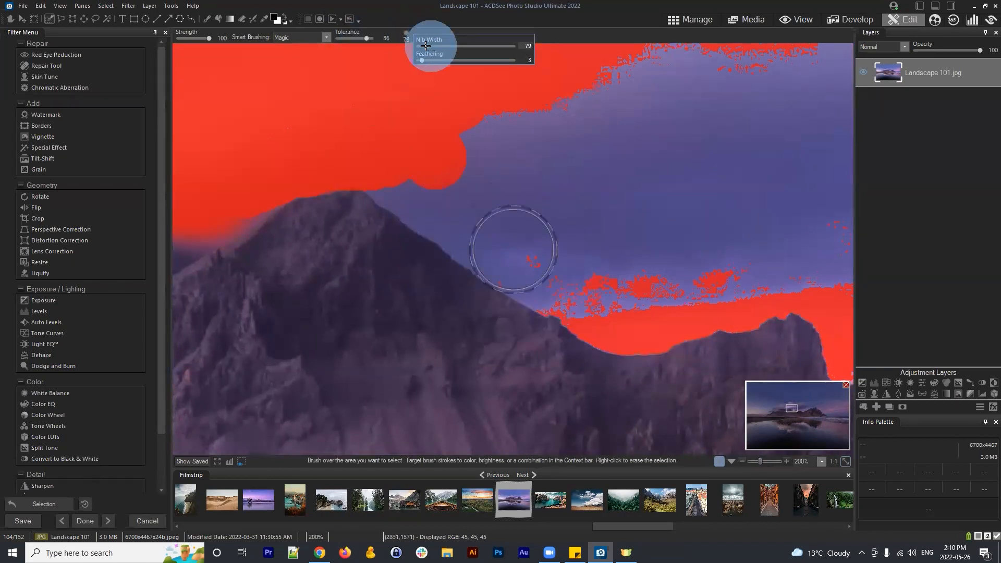
left_click(496, 167)
mouse_move(418, 174)
left_mouse_down()
mouse_move(383, 140)
mouse_move(436, 197)
mouse_move(491, 233)
mouse_move(485, 207)
mouse_move(530, 250)
mouse_move(509, 232)
mouse_move(518, 232)
left_mouse_up()
mouse_move(530, 361)
left_mouse_down()
mouse_move(658, 267)
mouse_move(711, 212)
left_mouse_up()
scroll(685, 200, "down", 1)
scroll(687, 197, "down", 2)
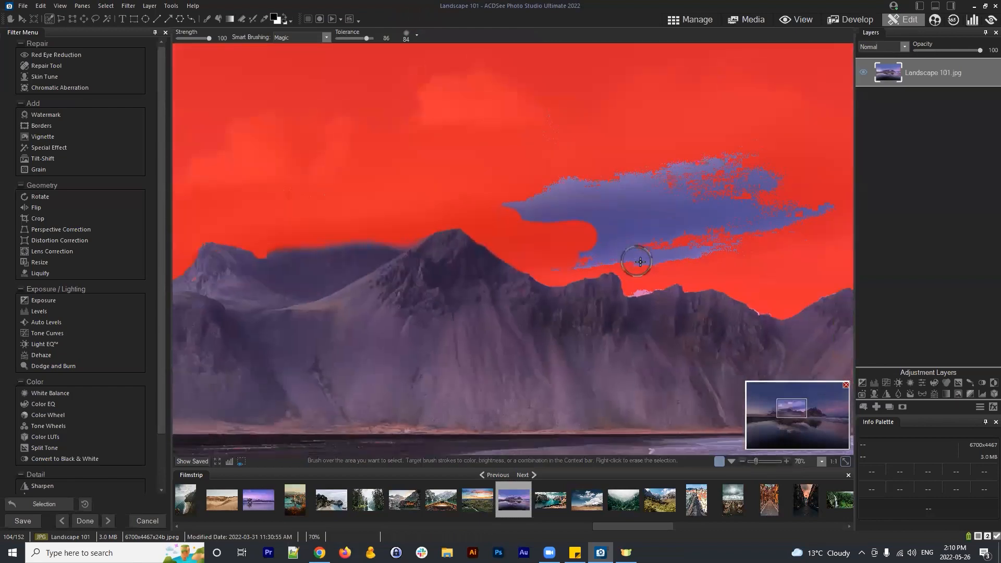
scroll(666, 268, "up", 1)
left_click_drag(777, 270, 613, 256)
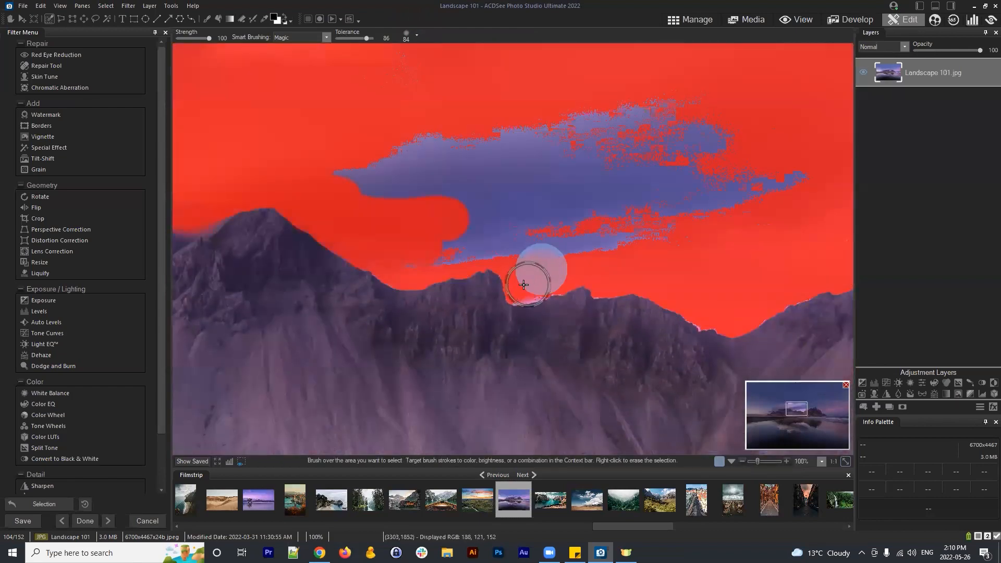
mouse_move(553, 274)
left_mouse_down()
mouse_move(576, 250)
mouse_move(377, 253)
mouse_move(439, 238)
mouse_move(353, 177)
mouse_move(501, 148)
mouse_move(332, 69)
left_mouse_up()
- Turn Smart Brushing off and fill the remaining unselected cloud patch above the ridge
left_click(313, 37)
left_click(298, 45)
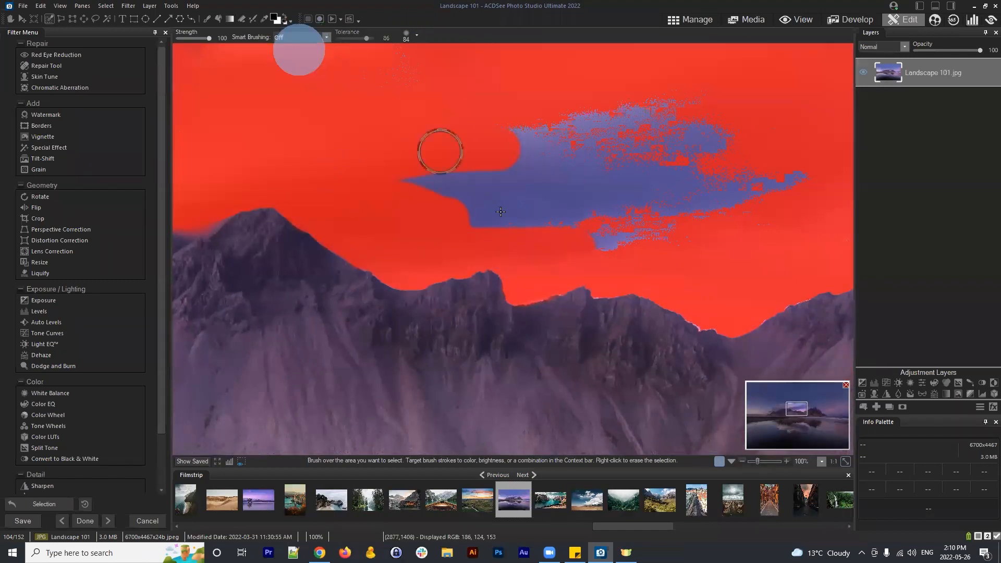
mouse_move(438, 152)
left_mouse_down()
mouse_move(496, 212)
mouse_move(591, 231)
mouse_move(753, 201)
mouse_move(775, 221)
mouse_move(706, 174)
mouse_move(481, 170)
mouse_move(686, 96)
mouse_move(494, 161)
mouse_move(762, 119)
mouse_move(661, 203)
left_mouse_up()
mouse_move(348, 170)
left_mouse_down()
mouse_move(236, 175)
mouse_move(295, 149)
left_mouse_up()
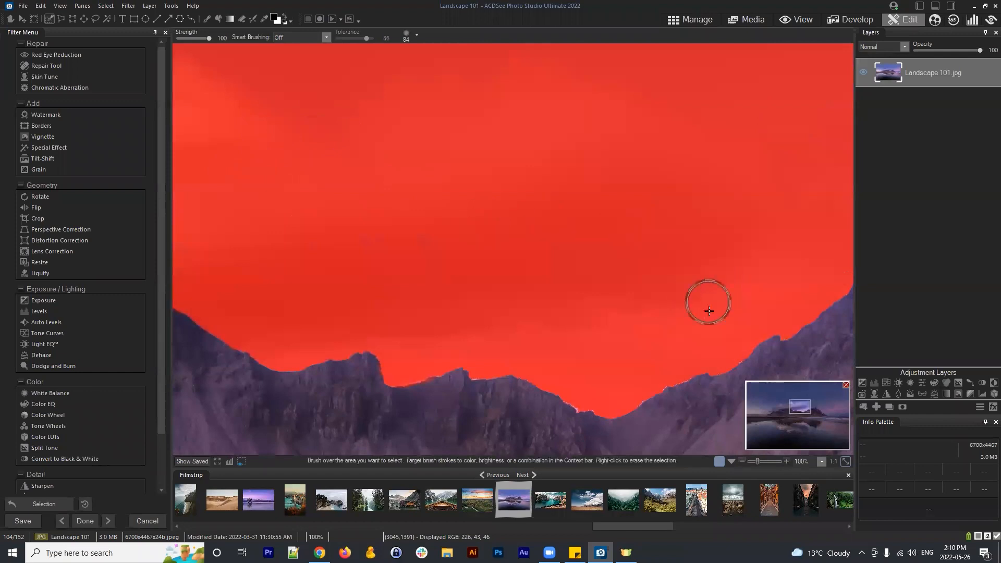
left_click(725, 316)
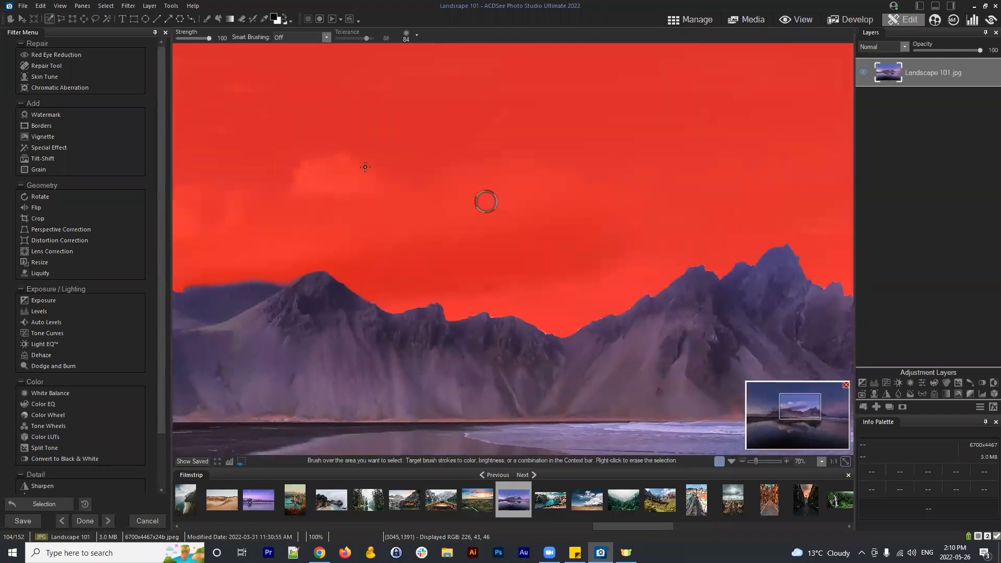
- Switch to the Magic Wand and add a sky-masked Vibrance adjustment layer with Vibrance 8, Saturation -6 and Hue 5
left_click(103, 19)
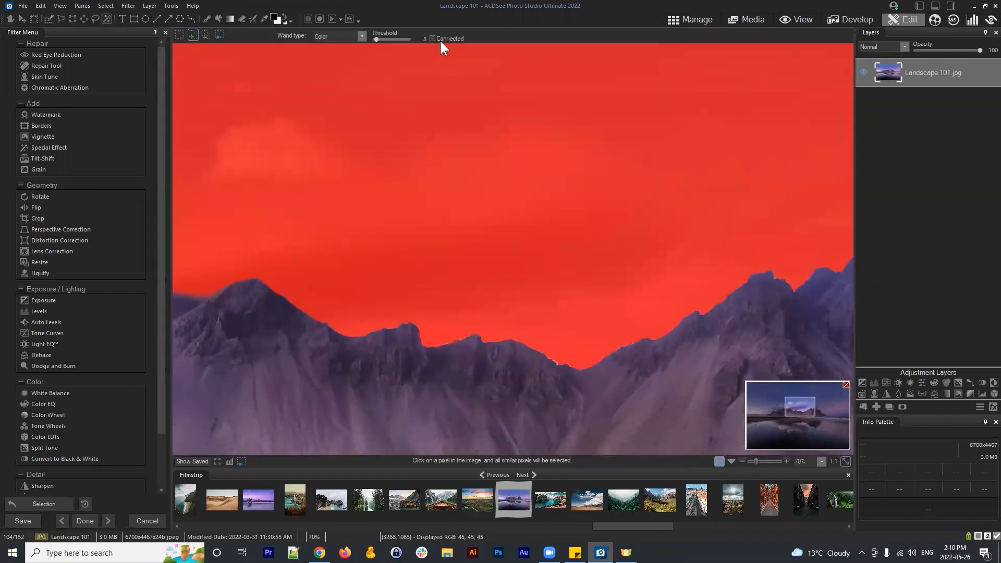
scroll(491, 228, "down", 4)
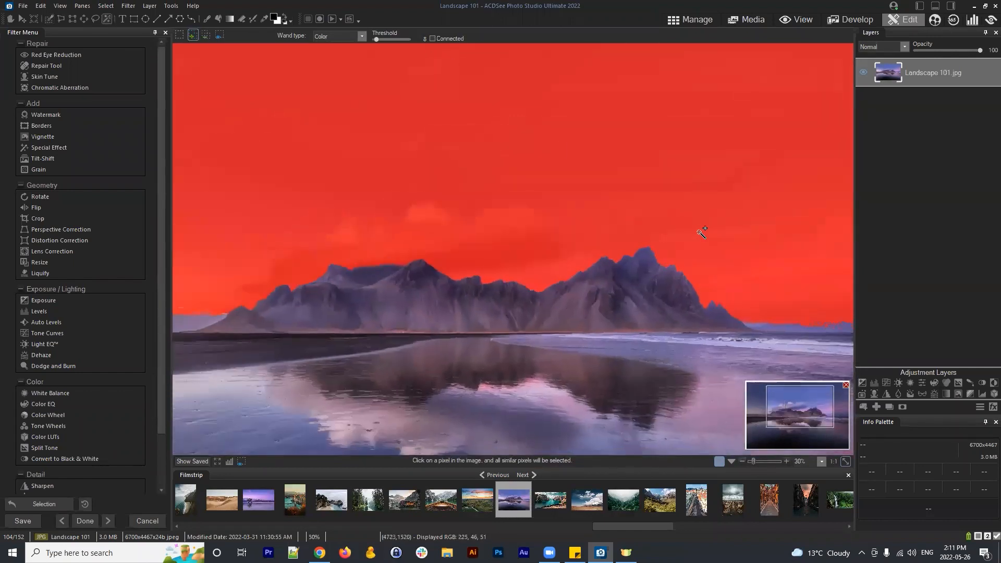
scroll(642, 217, "down", 2)
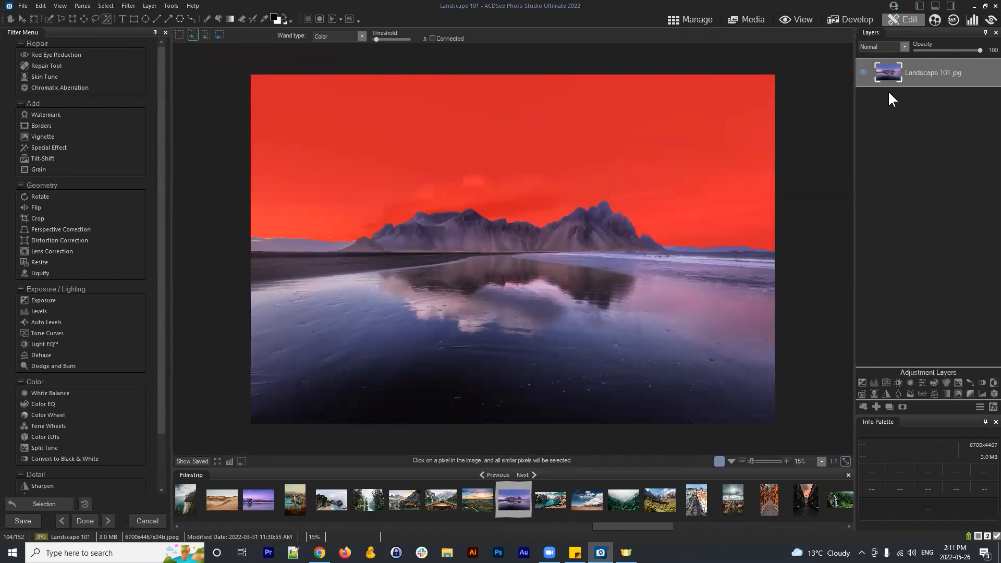
left_click(934, 72)
left_click(920, 382)
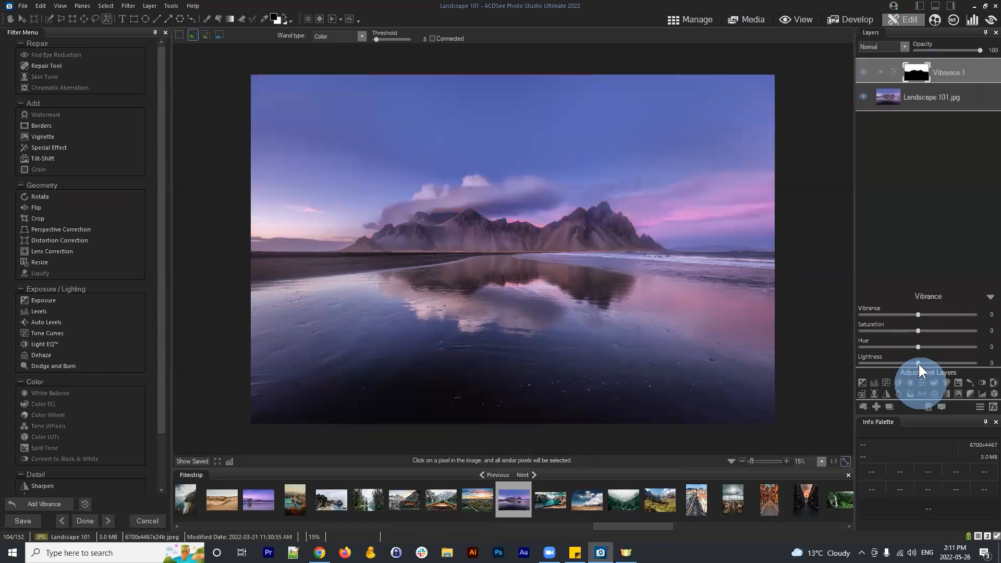
left_click_drag(917, 347, 930, 315)
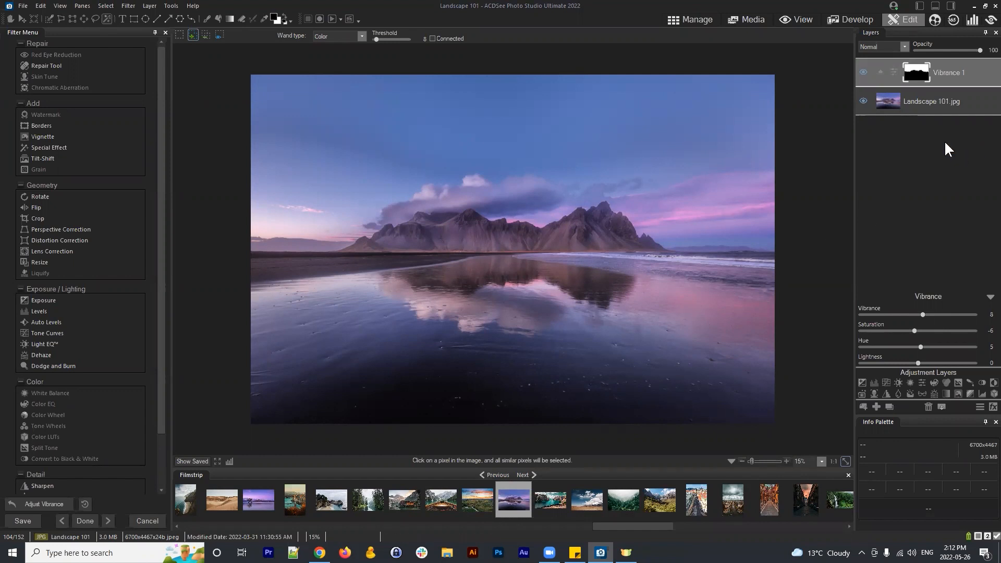
- Turn the Vibrance 1 layer's mask back into a selection with Add Mask To Selection
left_click(913, 101)
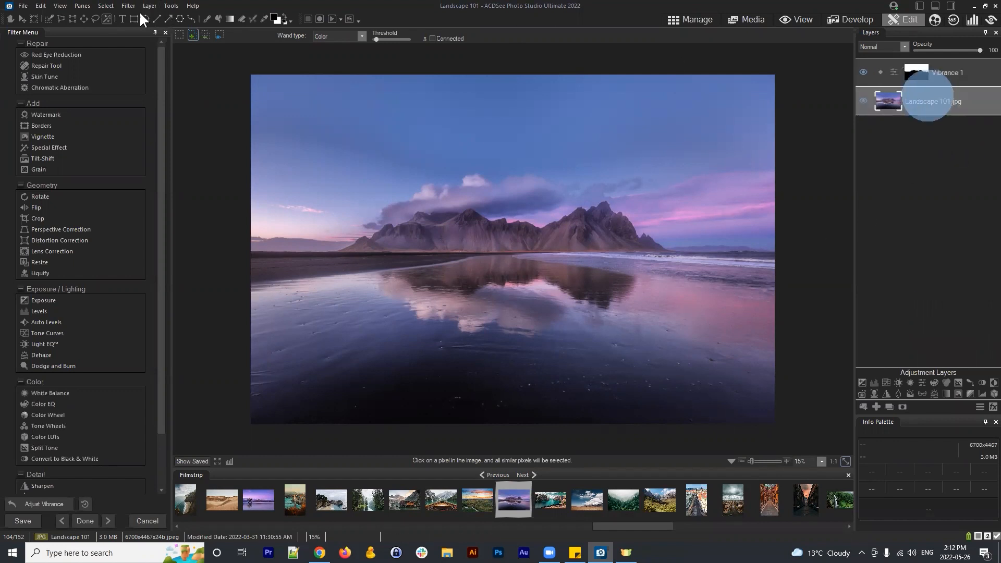
left_click(103, 6)
left_click(940, 70)
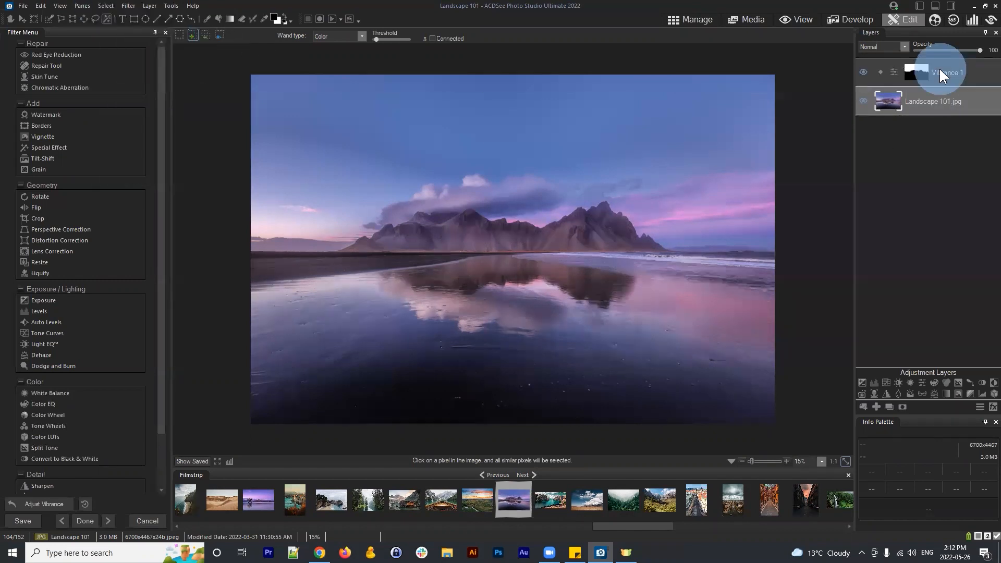
left_click(919, 70)
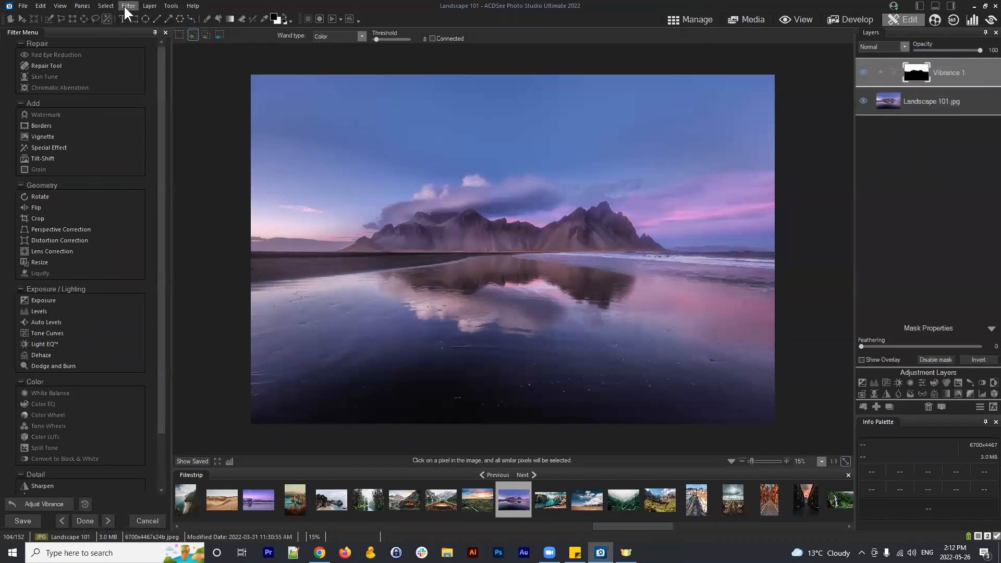
left_click(125, 6)
right_click(919, 73)
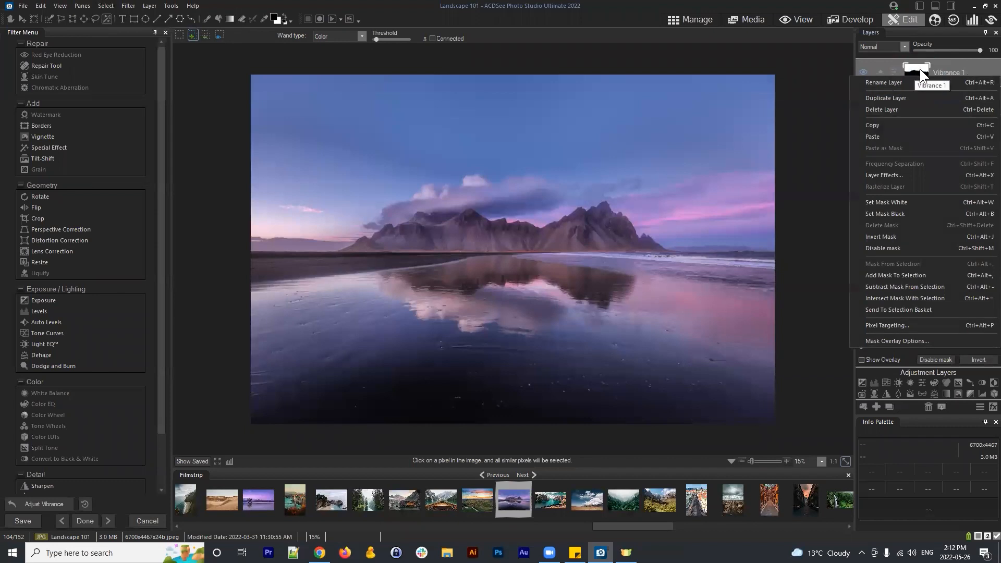
left_click(918, 275)
- Save the current sky selection under the name Selection 1
left_click(108, 6)
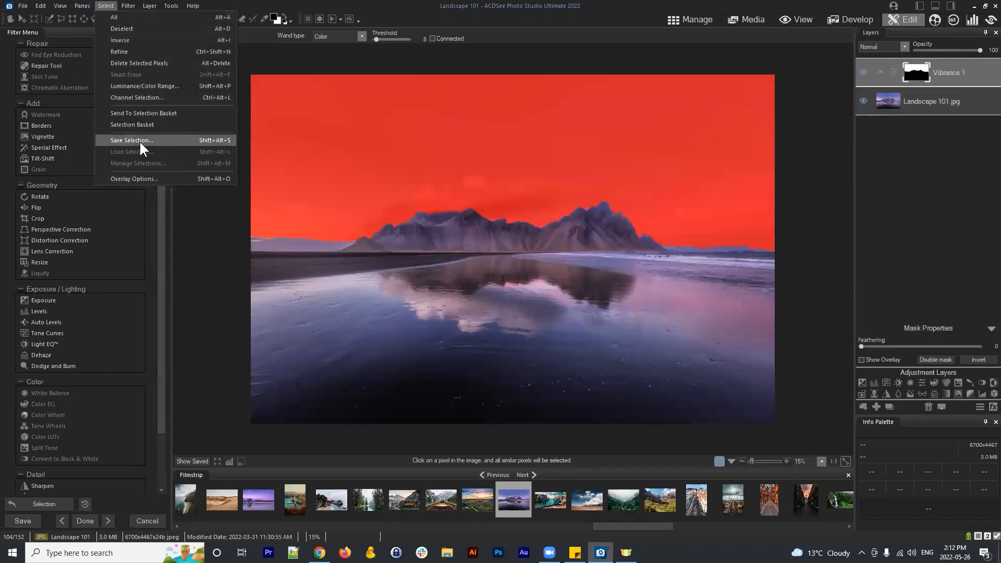
left_click(139, 141)
left_click(476, 273)
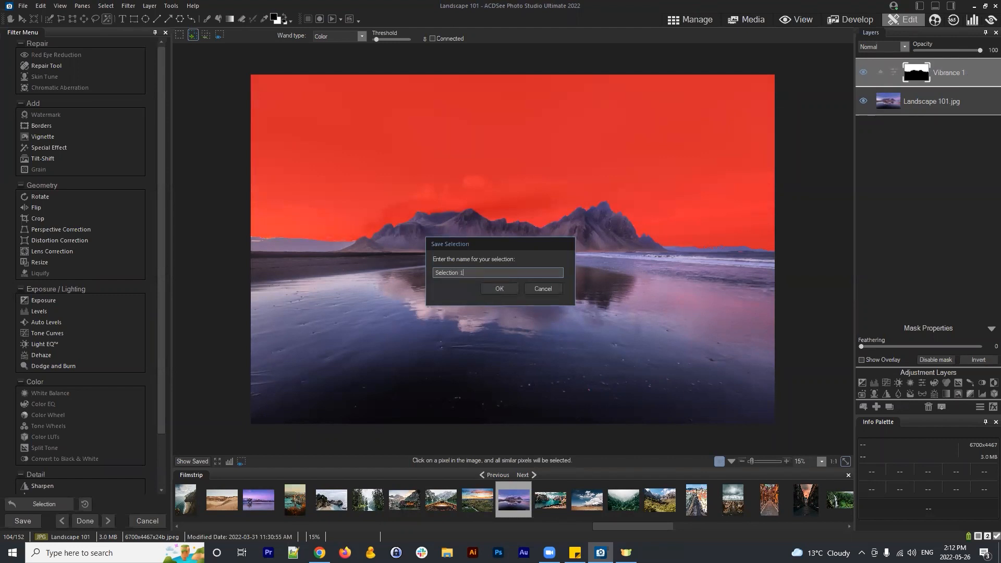
left_click(499, 289)
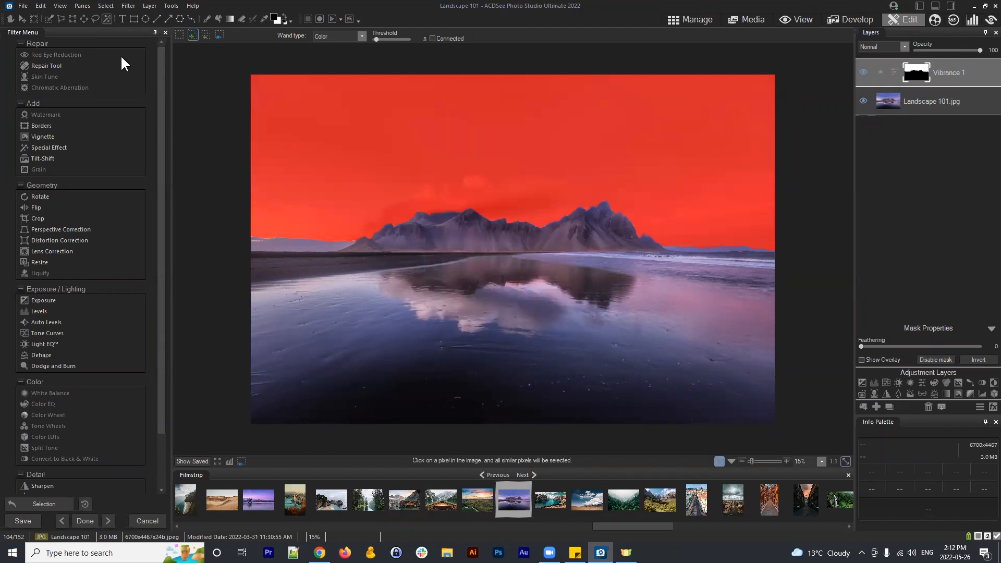
- Check which saved selections are offered for loading, without loading one
left_click(113, 6)
left_click(153, 147)
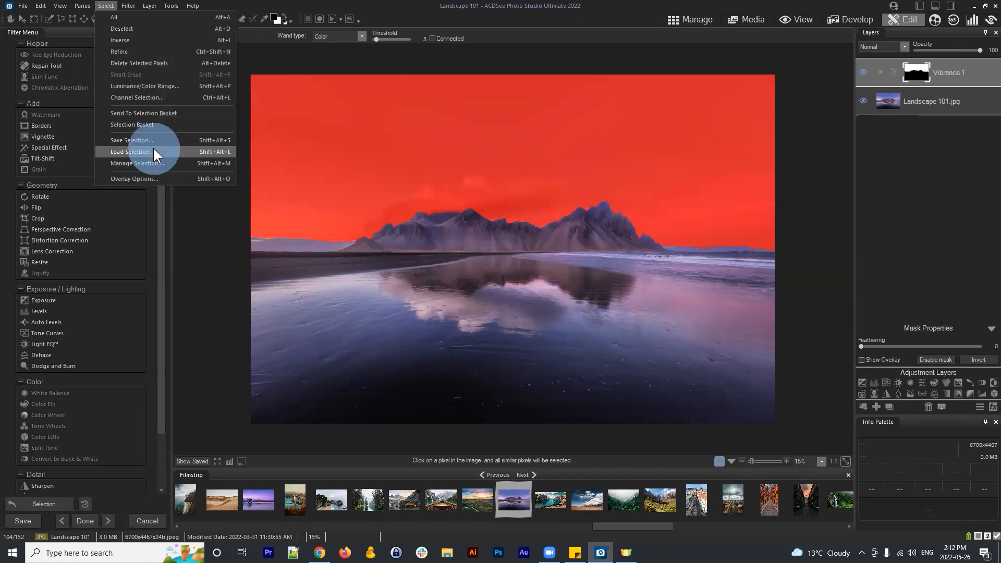
left_click(537, 289)
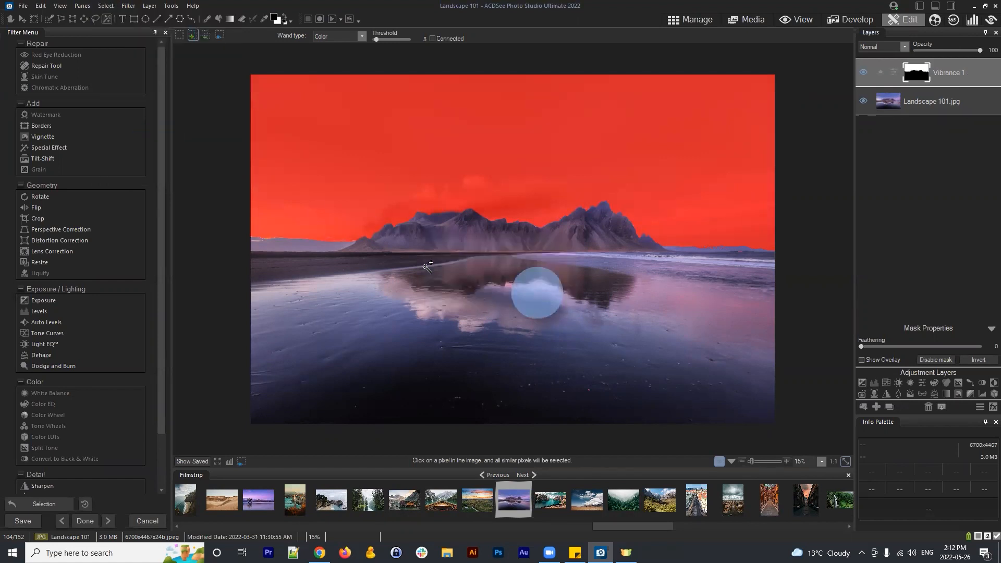
left_click(107, 6)
left_click(135, 151)
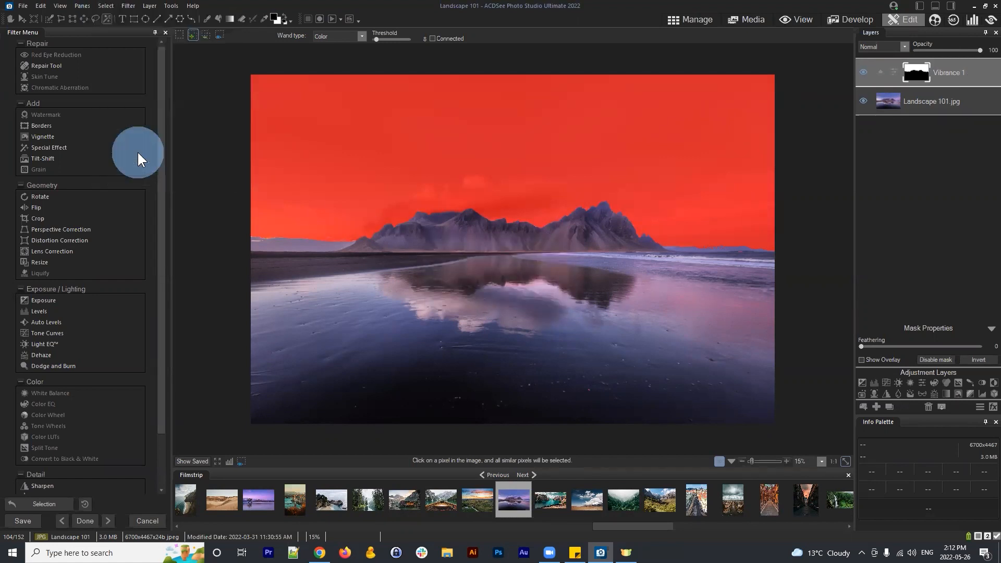
left_click(537, 290)
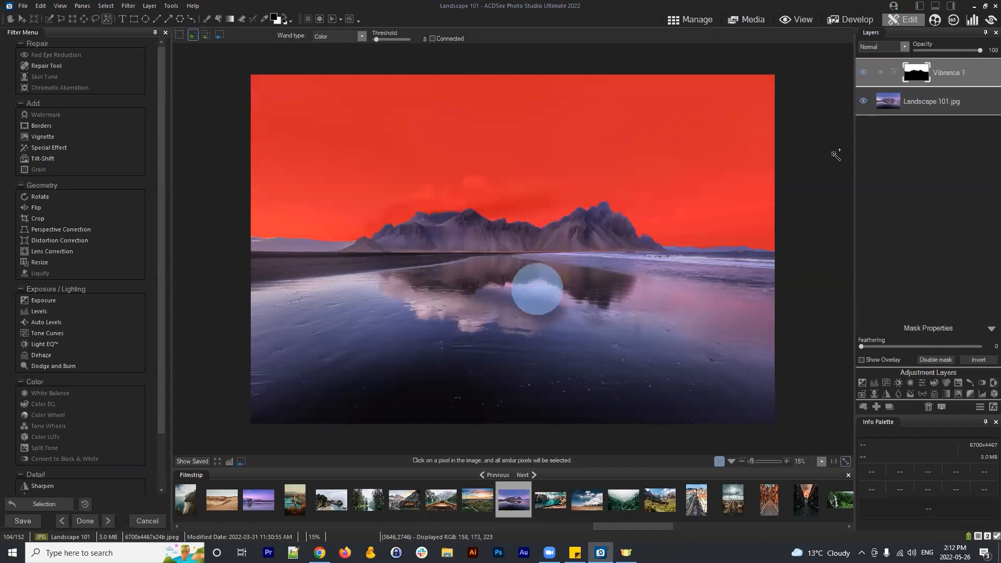
- Deselect the sky selection
left_click(518, 158)
left_click(107, 6)
left_click(118, 29)
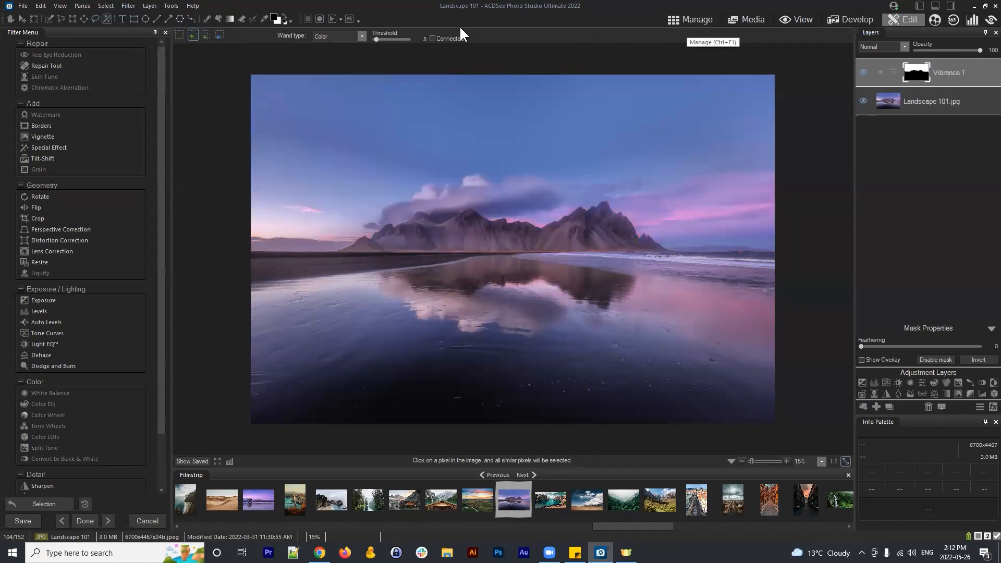
- Save the layered image as an ACDC file named Landscape 101
left_click(23, 6)
left_click(49, 94)
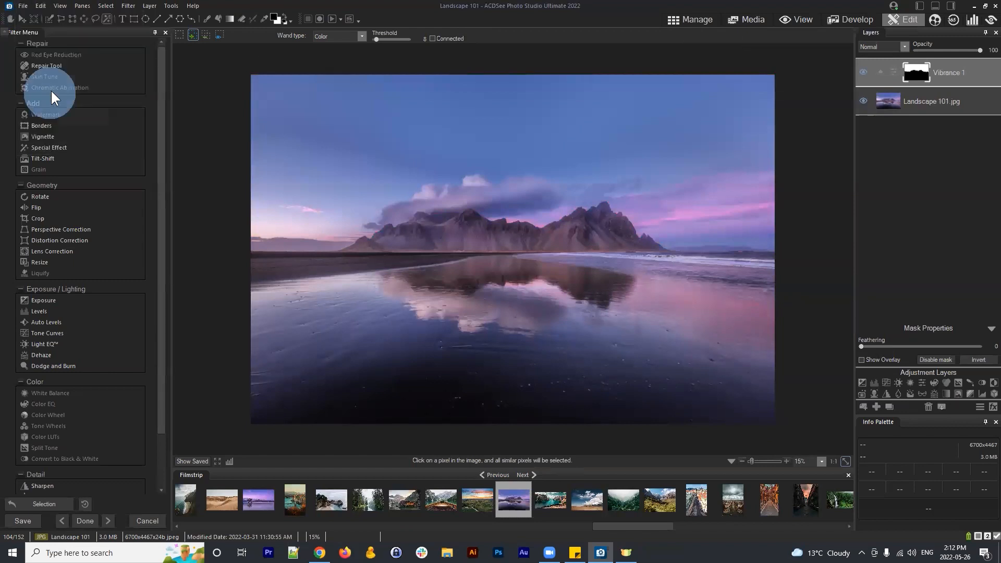
left_click(519, 312)
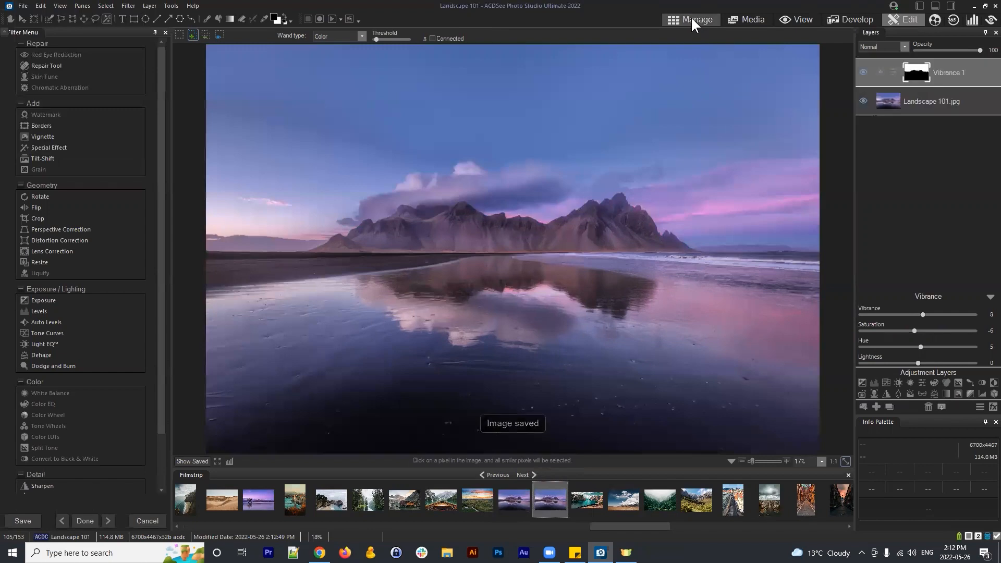
- Go to Manage mode, select the Landscape 101 ACDC file in the Landscape folder and reopen it in Edit mode
left_click(692, 18)
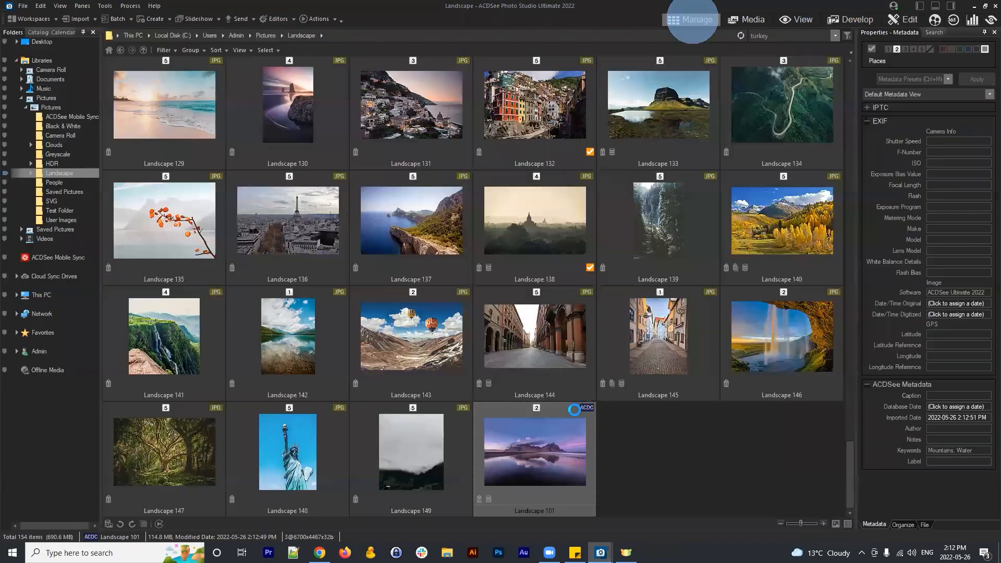
left_click(693, 446)
left_click(555, 434)
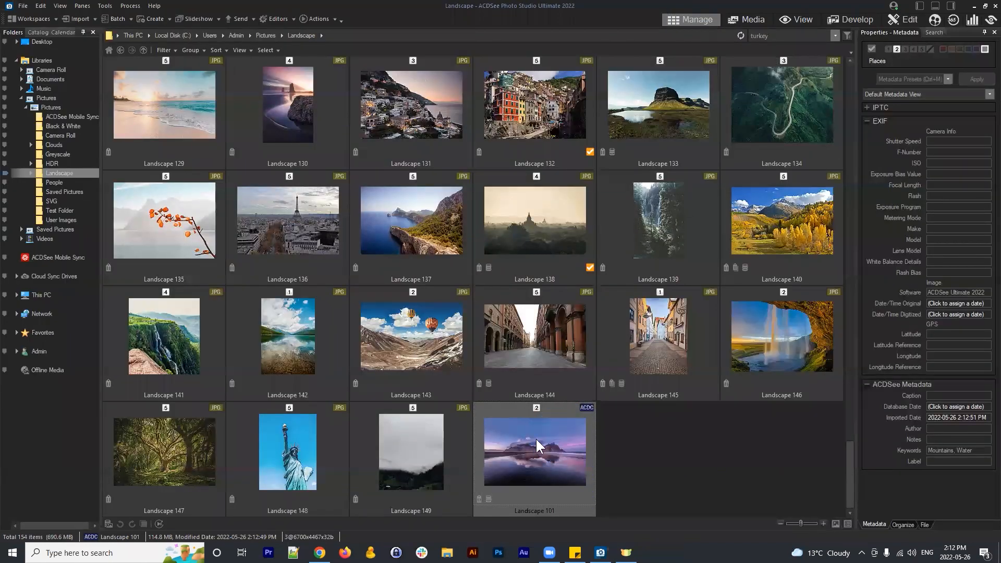
left_click(738, 435)
left_click(489, 429)
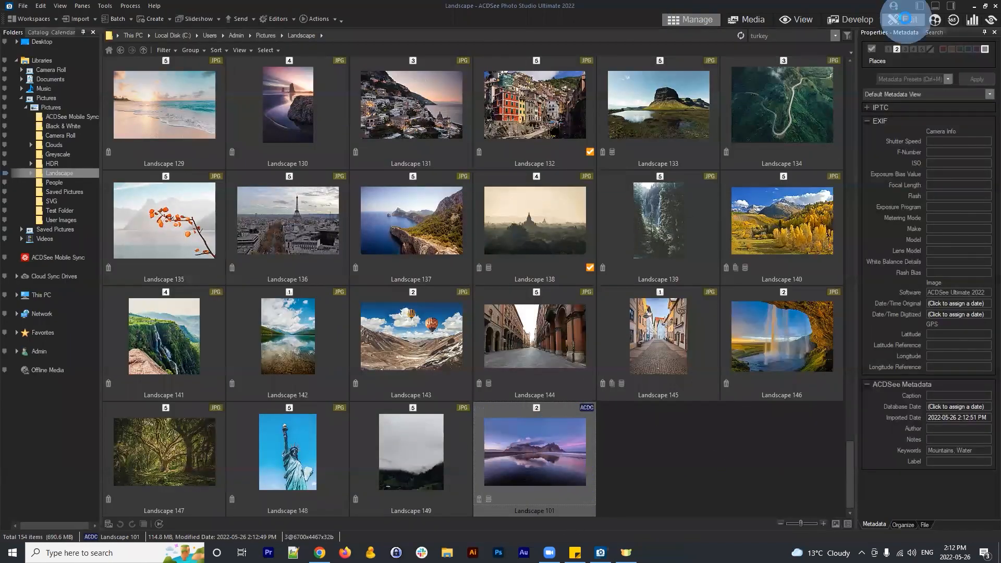
left_click(903, 19)
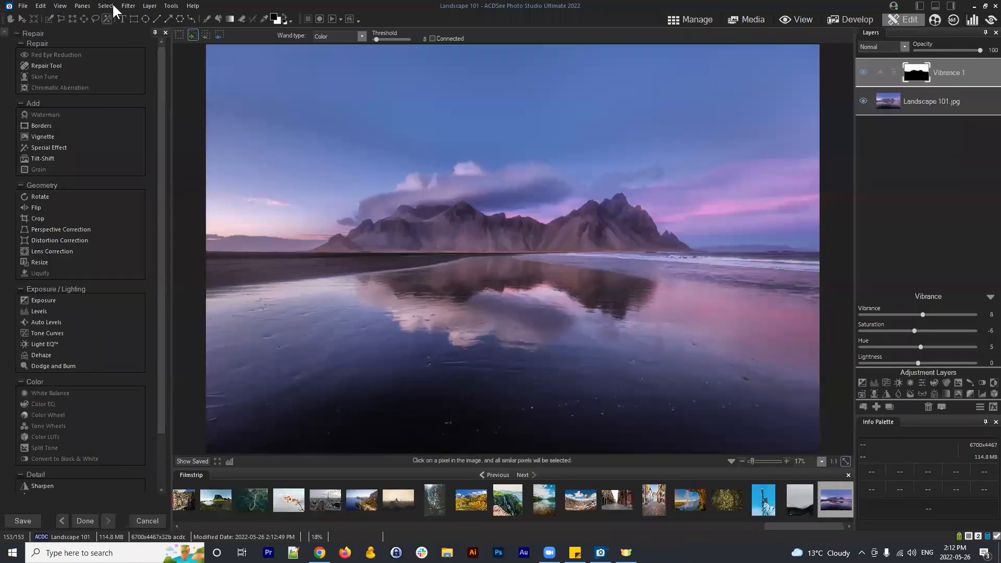
- Load the saved sky selection Selection 1 onto the reopened image
left_click(106, 6)
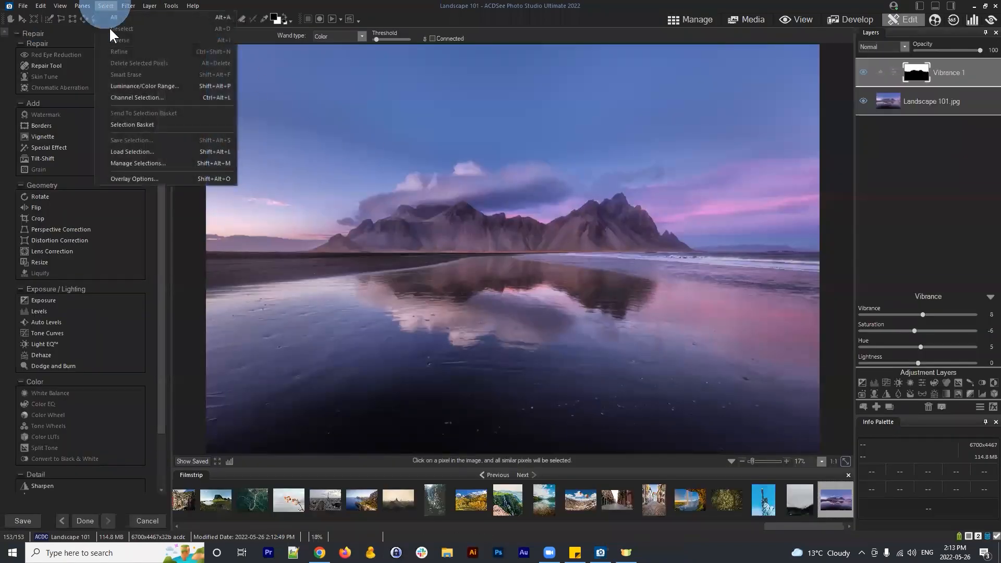
left_click(130, 151)
left_click(510, 286)
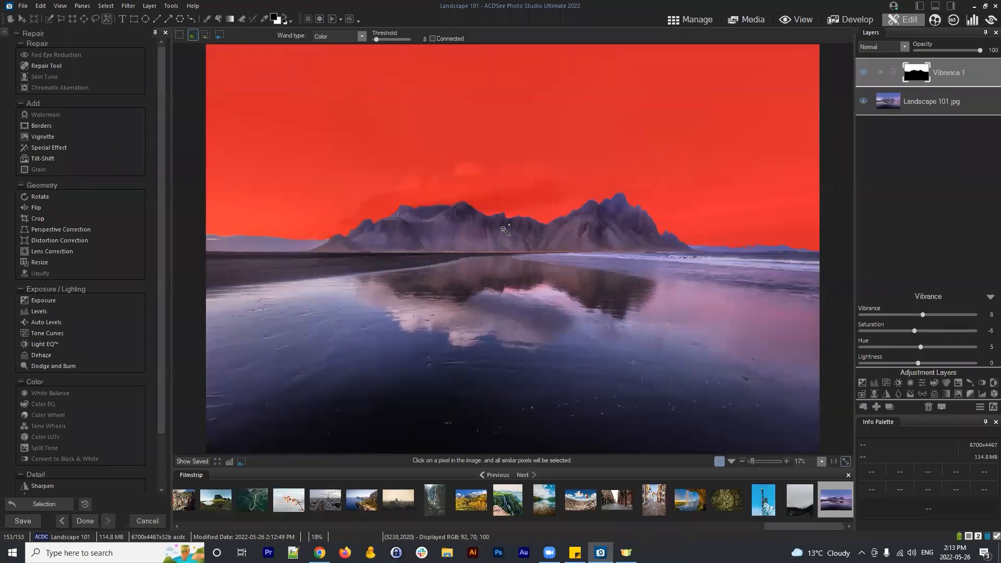
- Examine the stored selections in the Manage Selections dialog and close it without changes
left_click(118, 7)
left_click(107, 9)
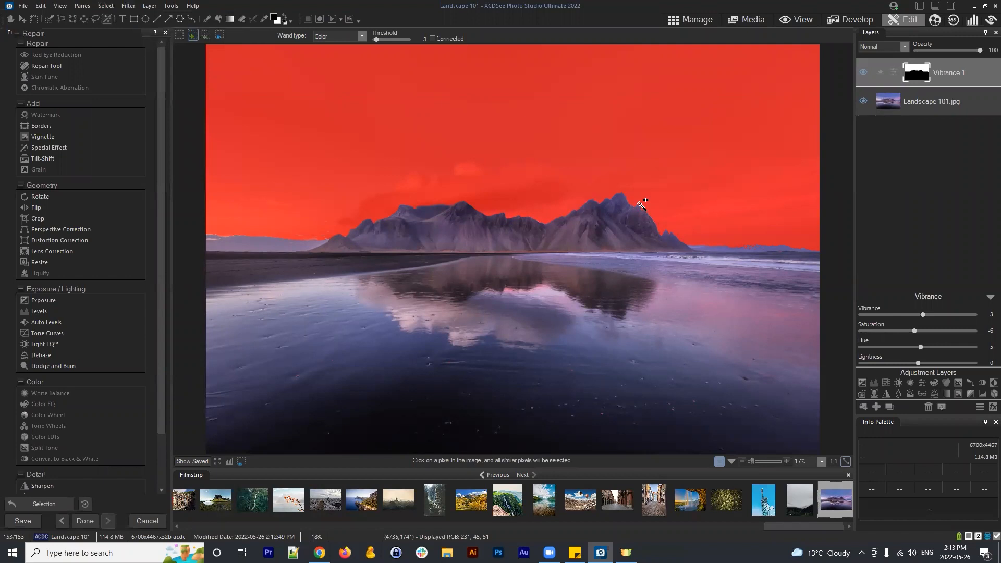
left_click(107, 8)
mouse_move(120, 8)
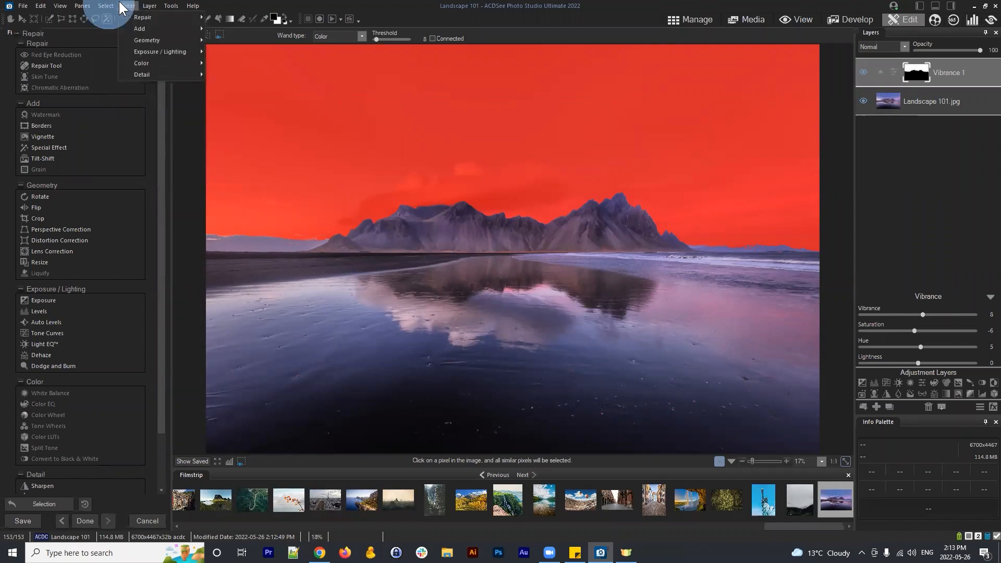
left_click(127, 160)
left_click(468, 230)
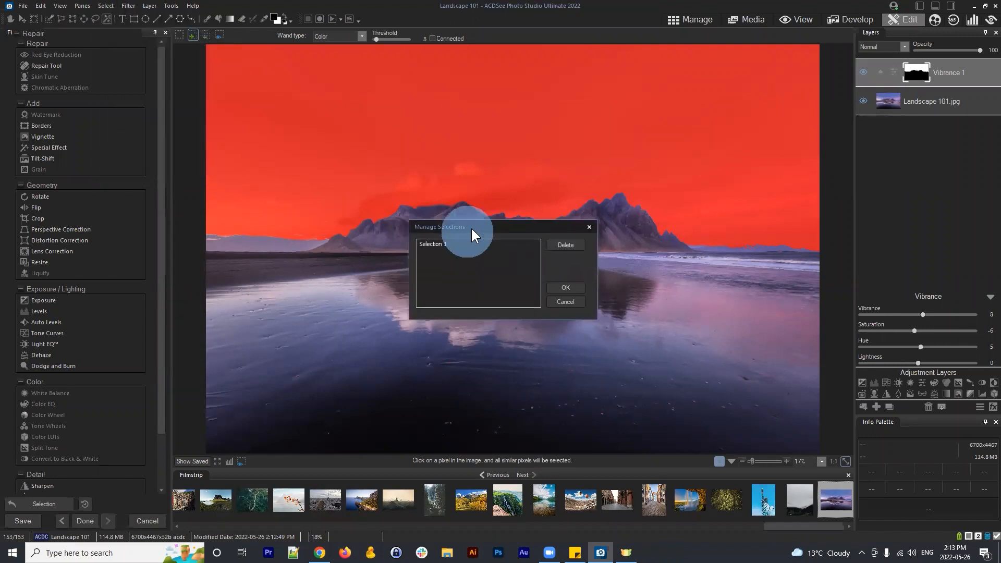
left_click_drag(472, 230, 464, 212)
left_click(581, 209)
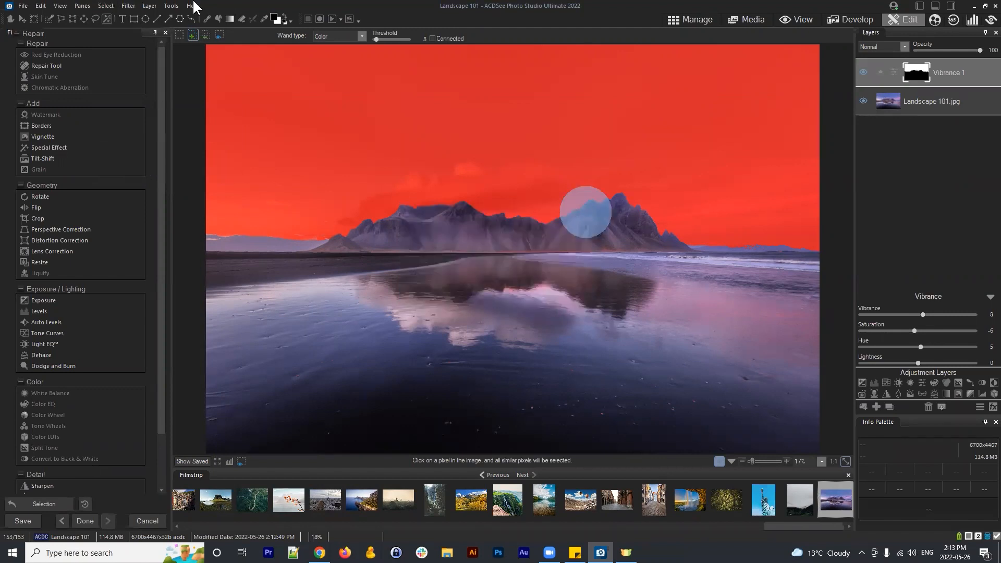
- Return to Manage mode and discard the changes to the Landscape 101 image
left_click(108, 8)
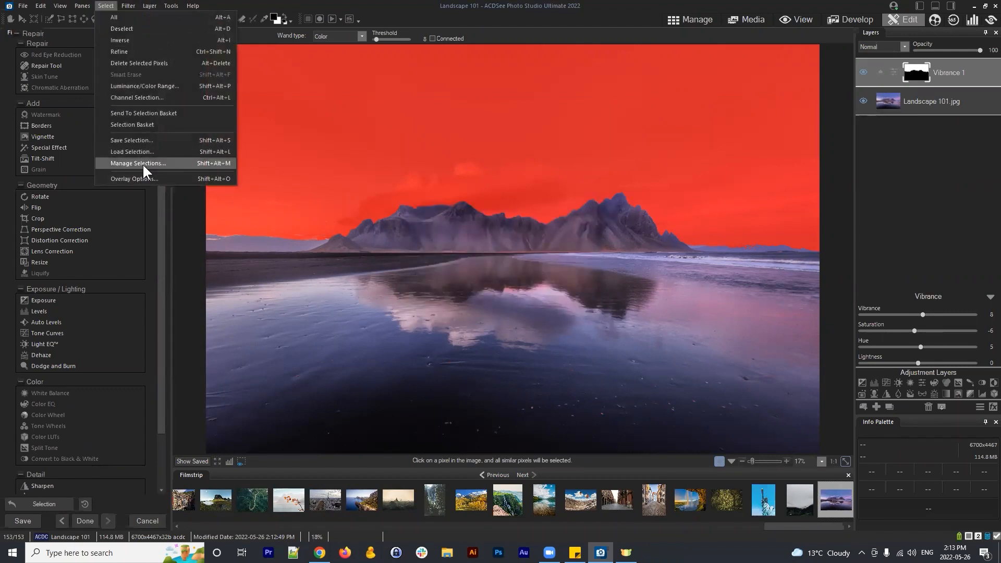
left_click(161, 219)
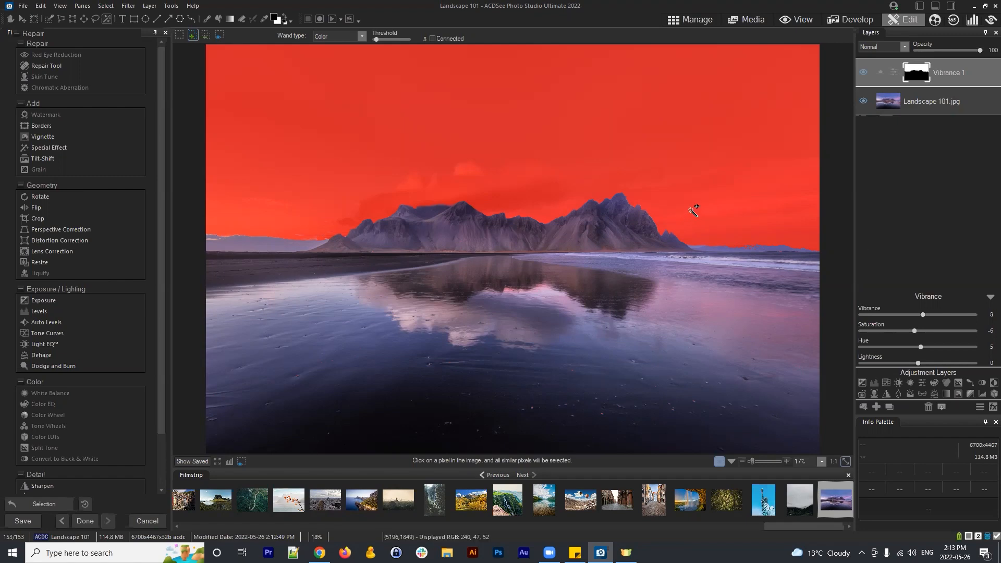
left_click(698, 19)
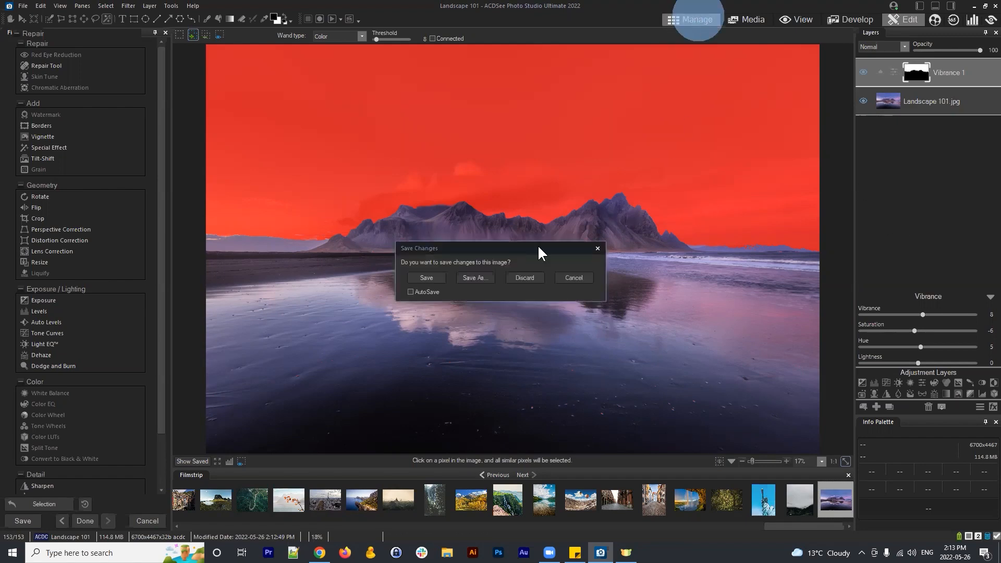
left_click(521, 275)
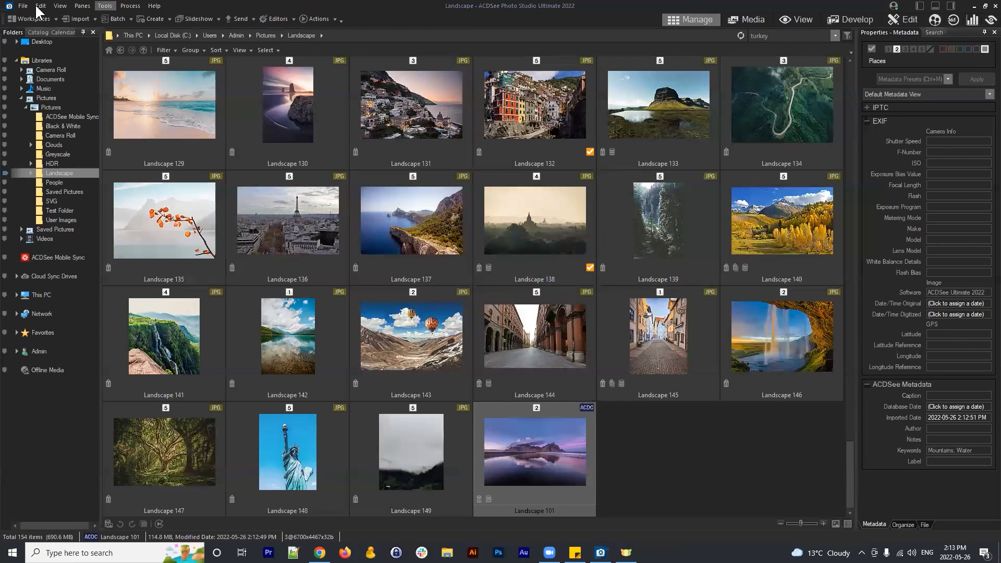
- Start a new blank image and view its available presets, keeping Last Used Settings
left_click(23, 6)
left_click(33, 18)
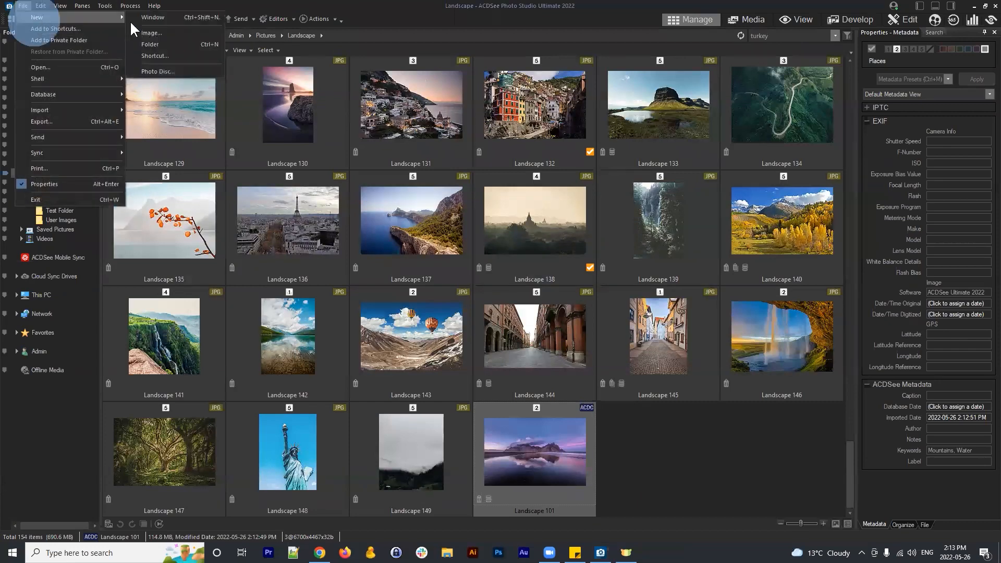
left_click(164, 32)
left_click(499, 183)
left_click_drag(499, 182, 538, 178)
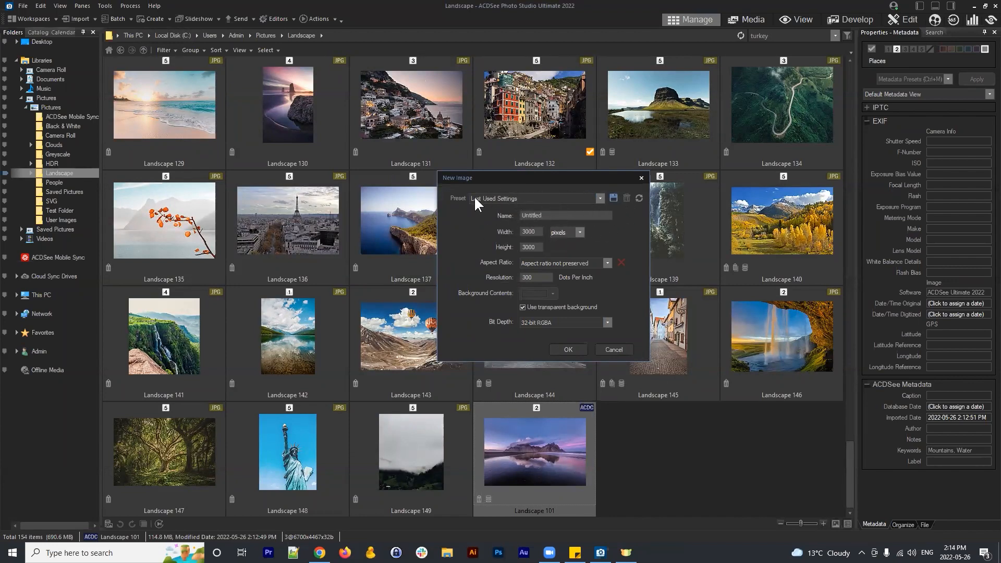
left_click(497, 199)
left_click(496, 199)
left_click_drag(543, 173, 513, 167)
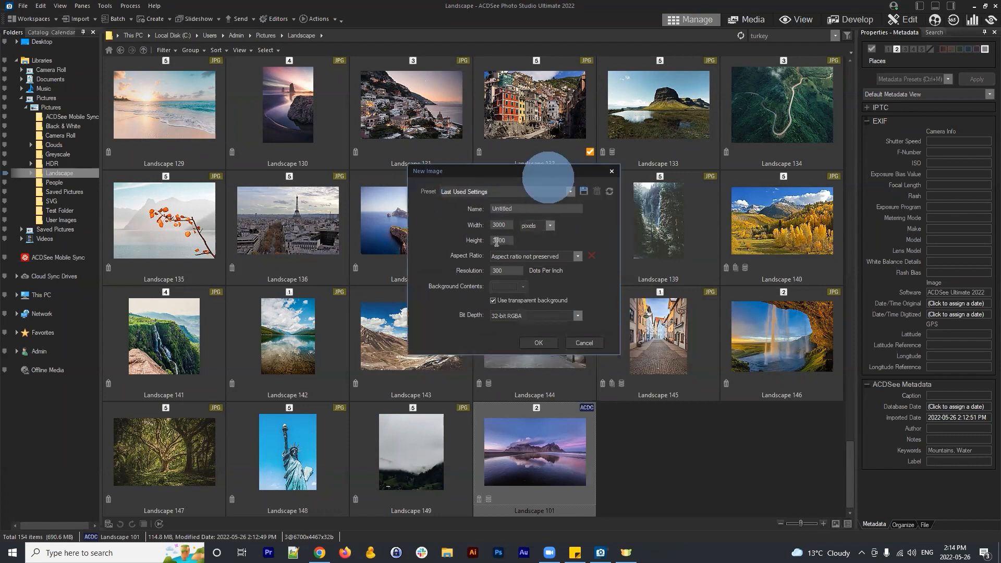
- Create the 3000 × 3000 pixel, 300 dpi, 32-bit RGBA image named Untitled with a transparent background, and return to Manage mode
left_click(505, 224)
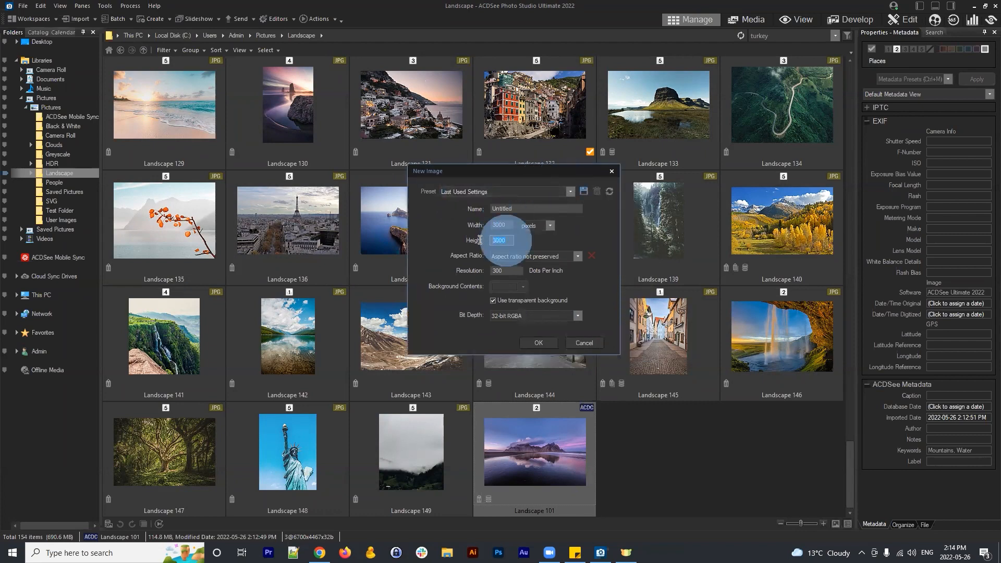
left_click(521, 207)
left_click_drag(521, 208, 462, 204)
left_click(608, 231)
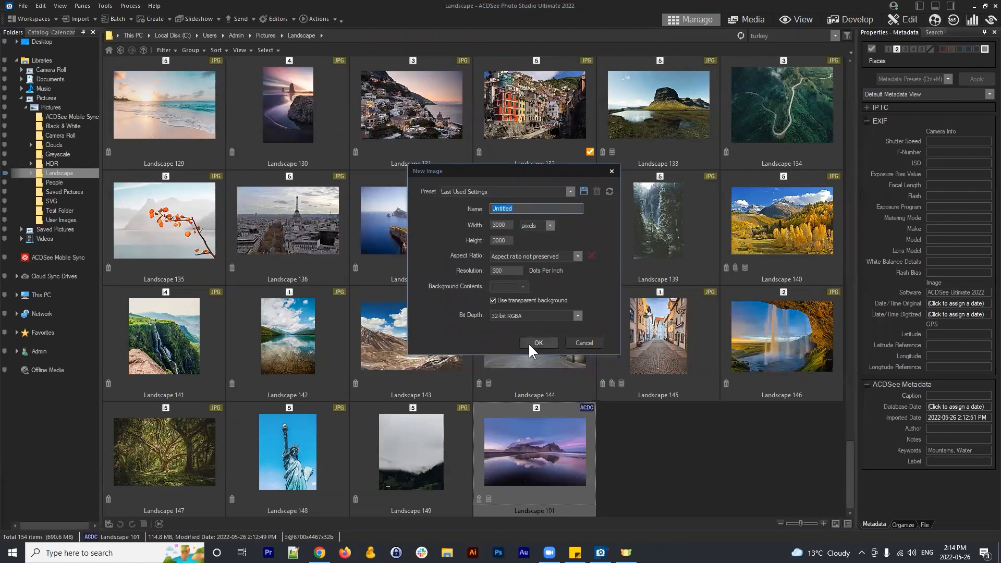
left_click(533, 208)
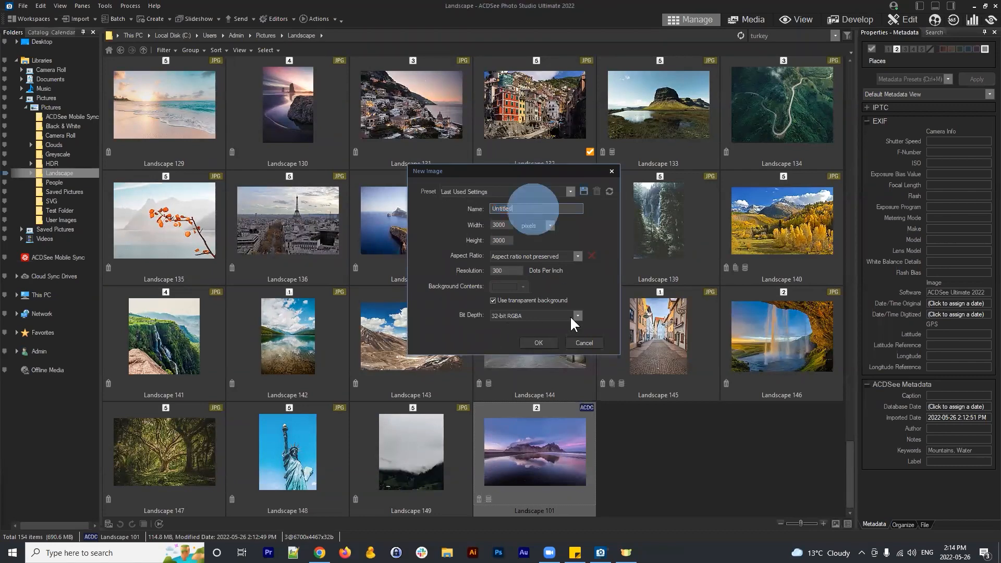
left_click(538, 344)
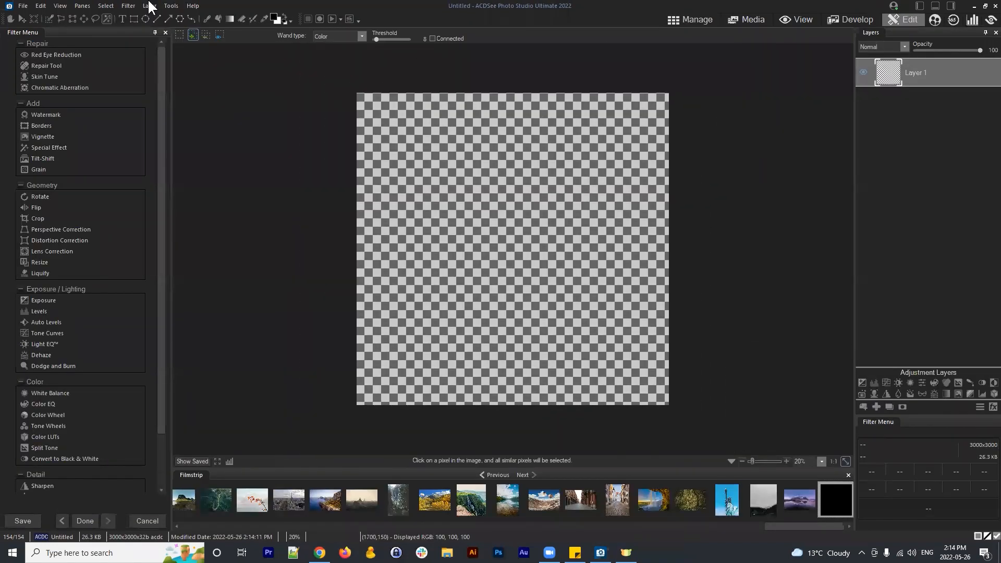
left_click(23, 5)
left_click(672, 19)
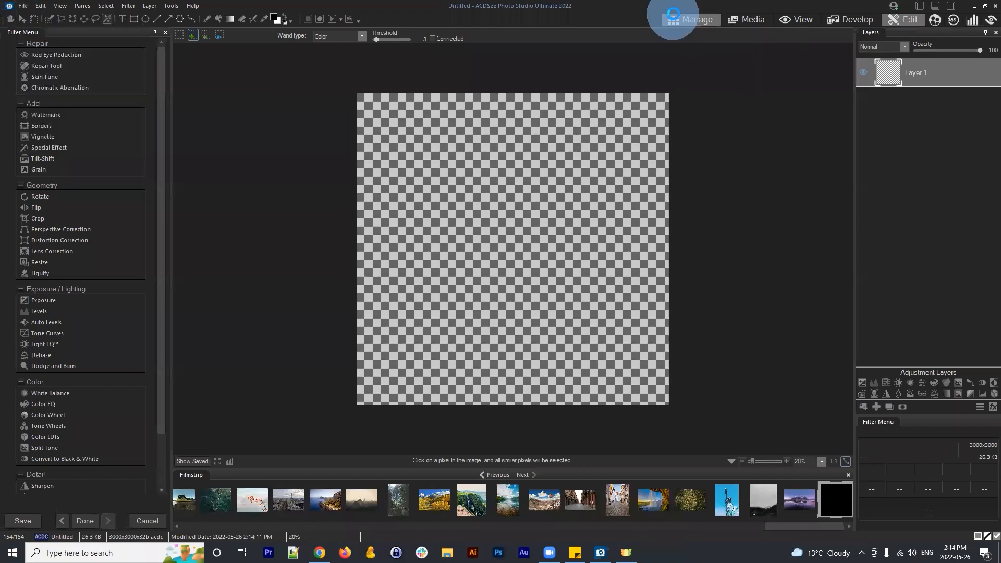
left_click(23, 6)
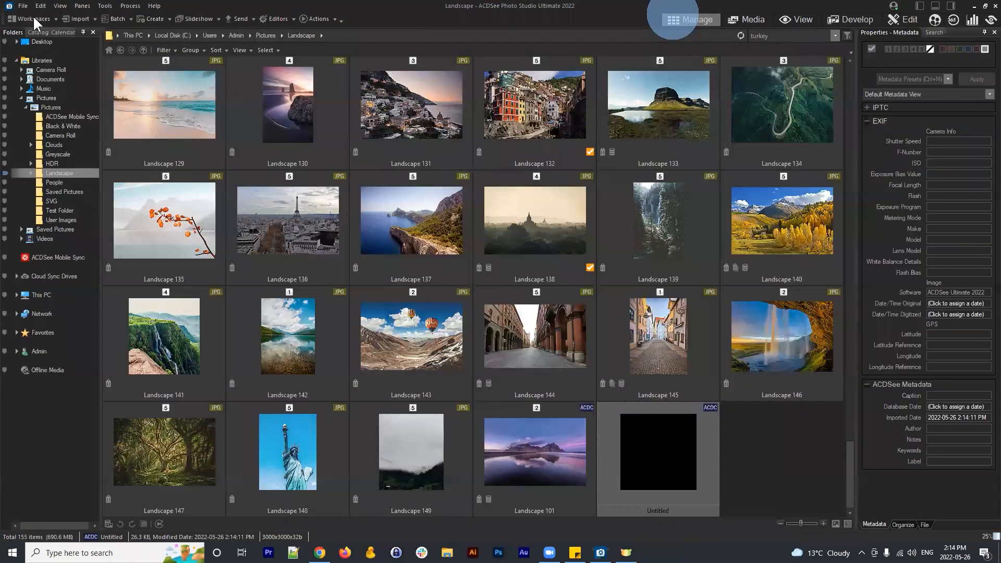
left_click(158, 36)
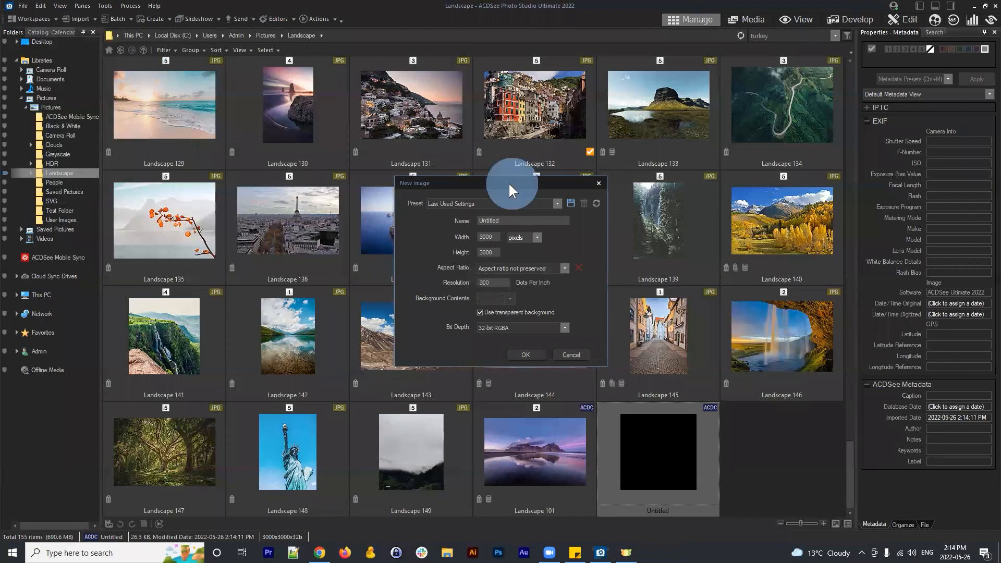
left_click_drag(508, 182, 526, 167)
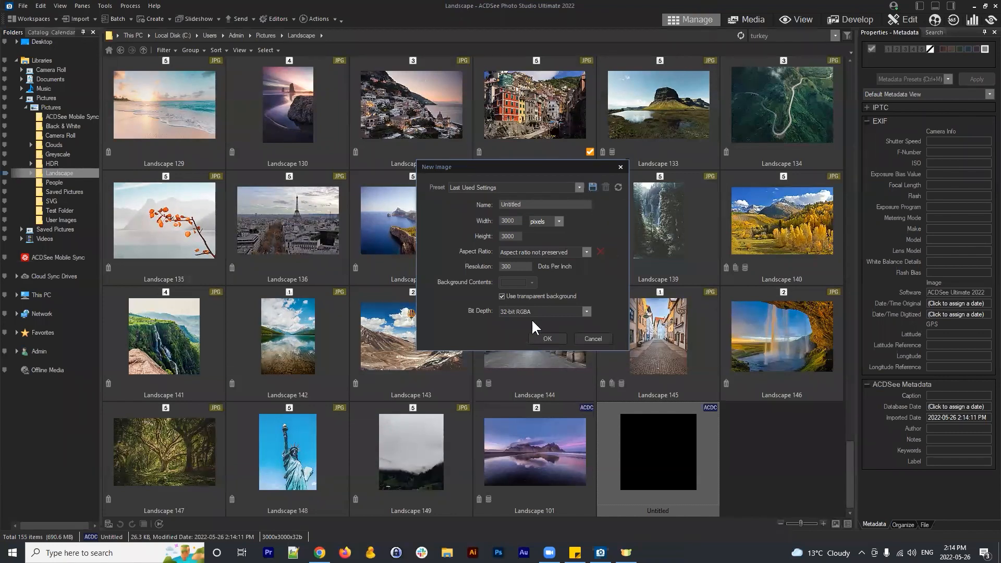
left_click(521, 221)
type("1500")
left_click(594, 187)
left_click(597, 272)
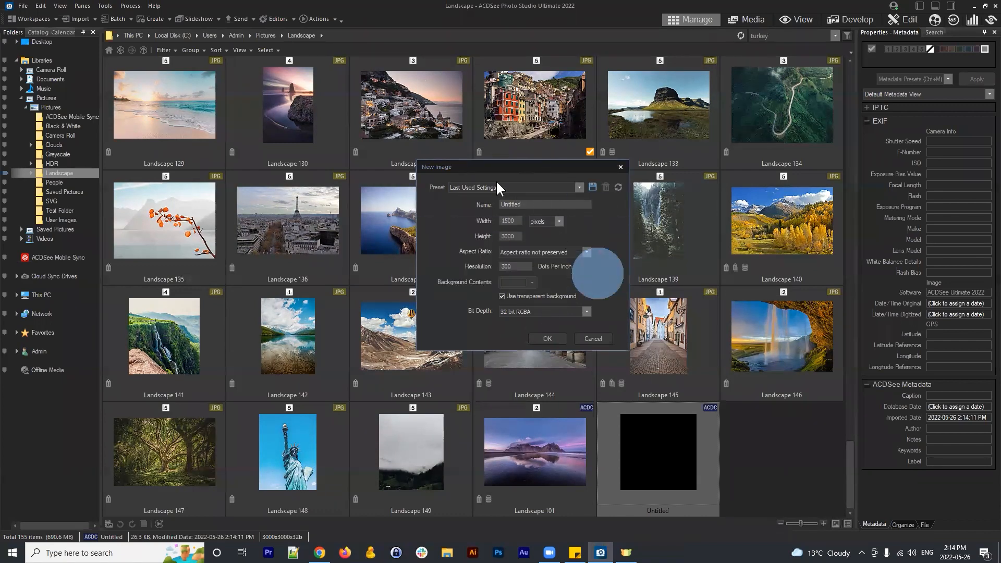
double_click(520, 221)
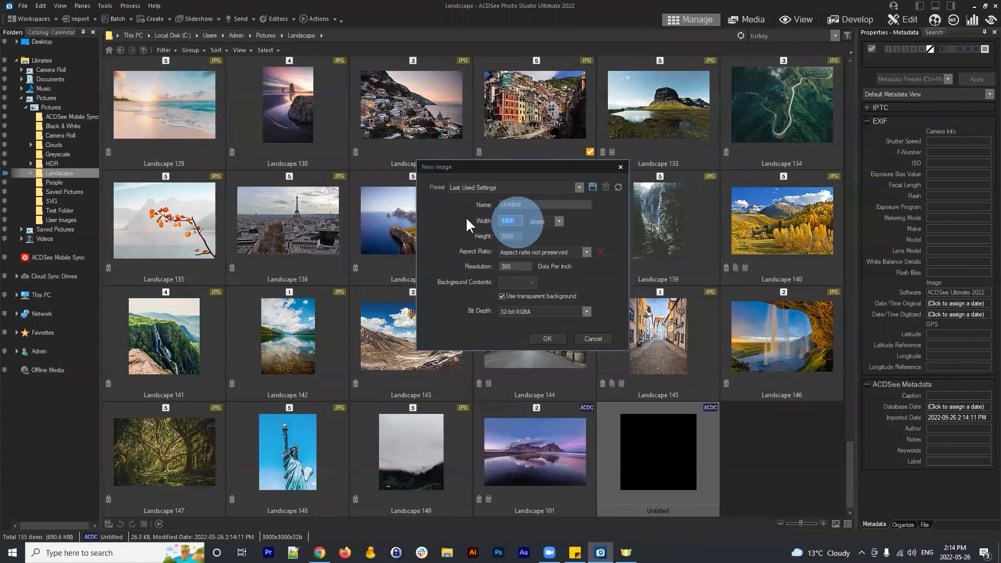
type("3000")
left_click(593, 338)
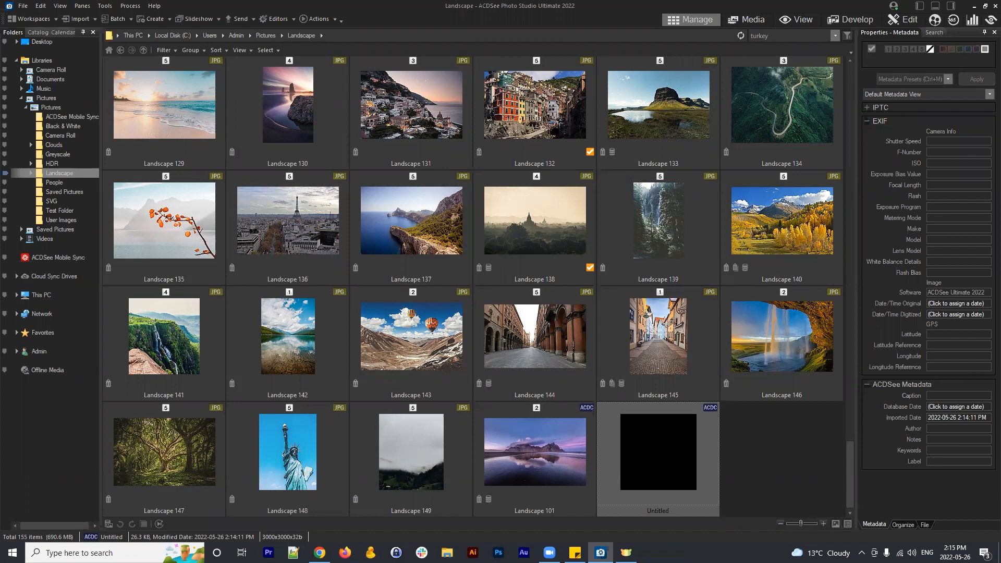
- Go back to the Pictures folder and open its Greyscale subfolder
left_click(120, 51)
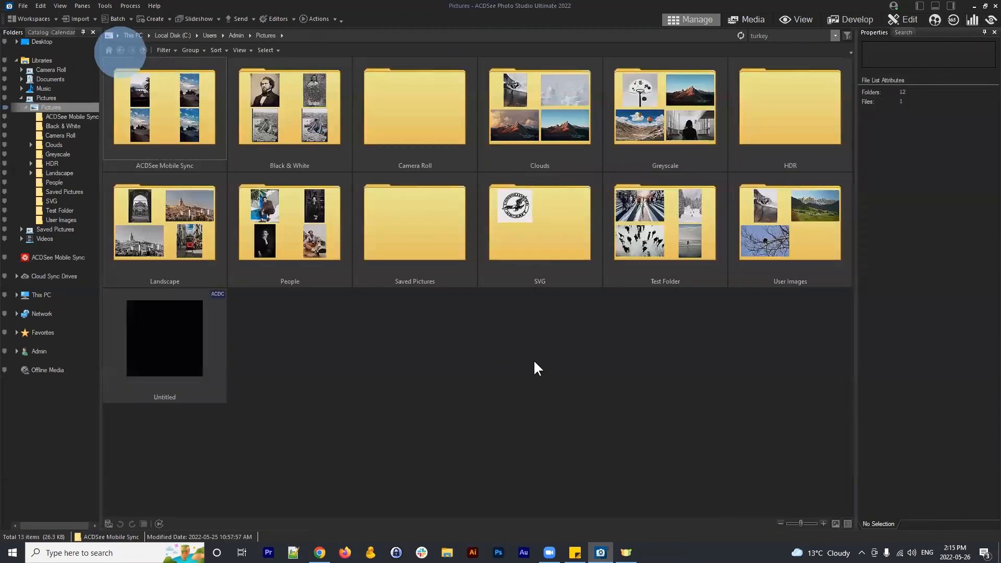
left_click(536, 357)
double_click(681, 120)
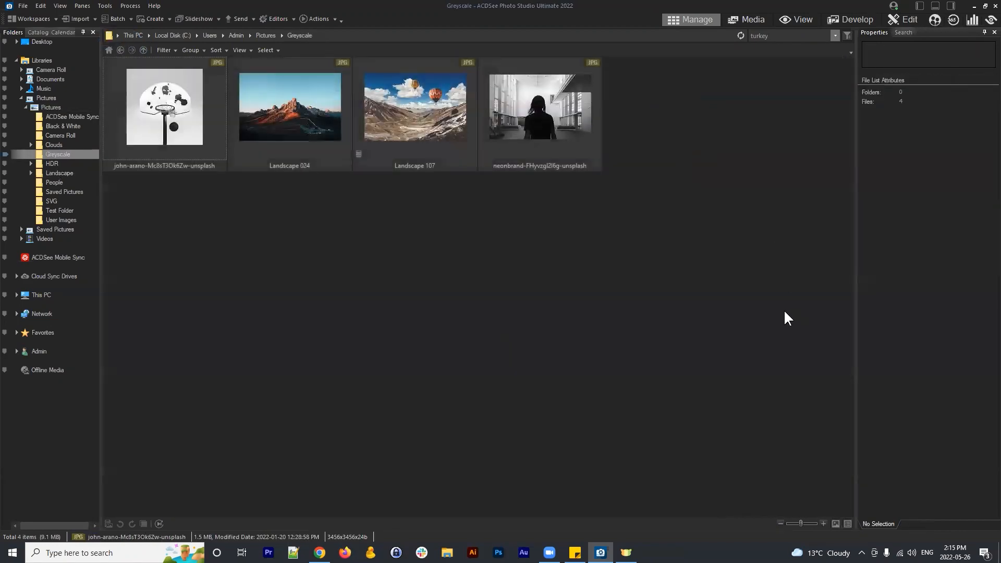
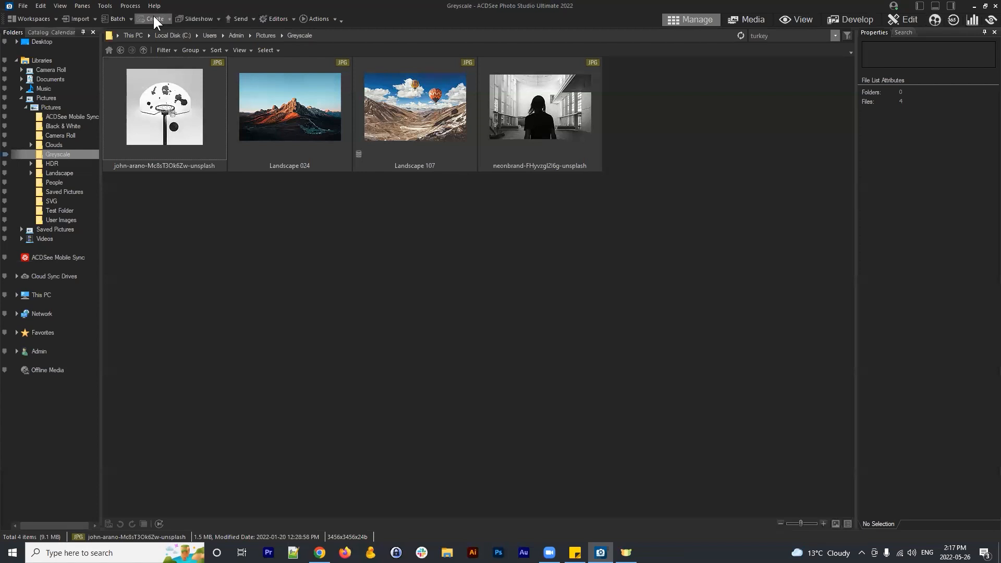
- Open the program options, look through the General pages and bring up the Manage Mode settings
left_click(130, 6)
mouse_move(161, 6)
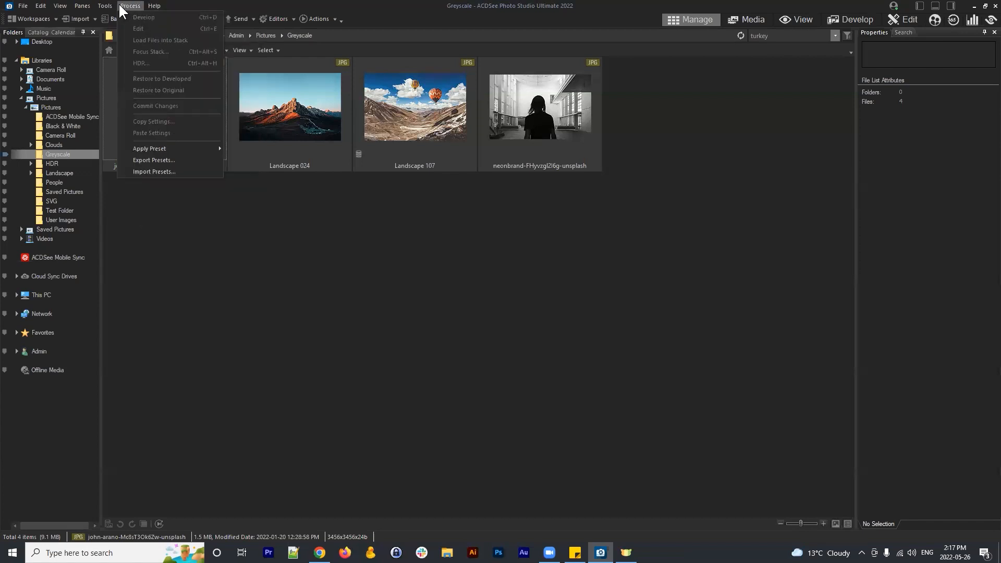
mouse_move(114, 4)
left_click(121, 324)
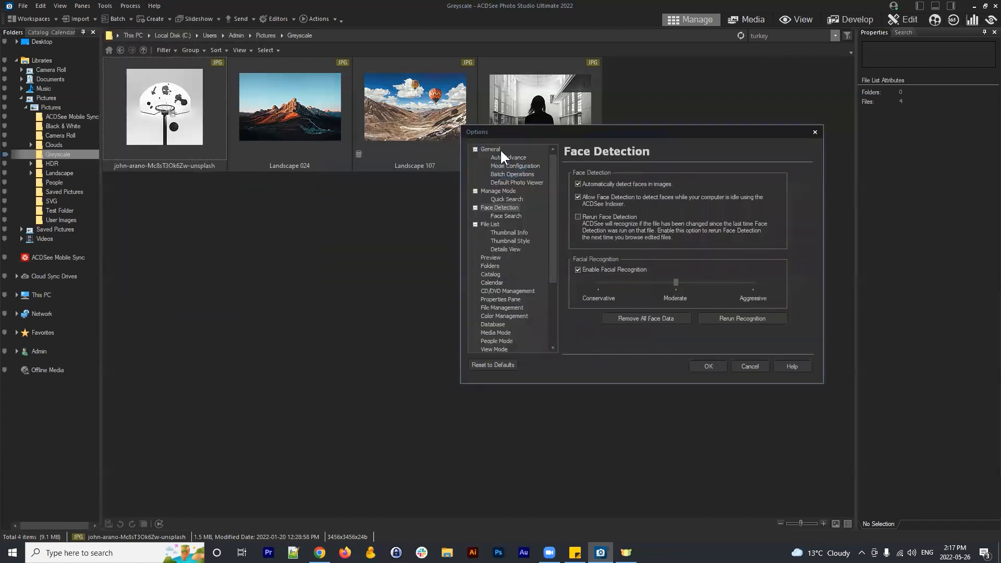
left_click(495, 149)
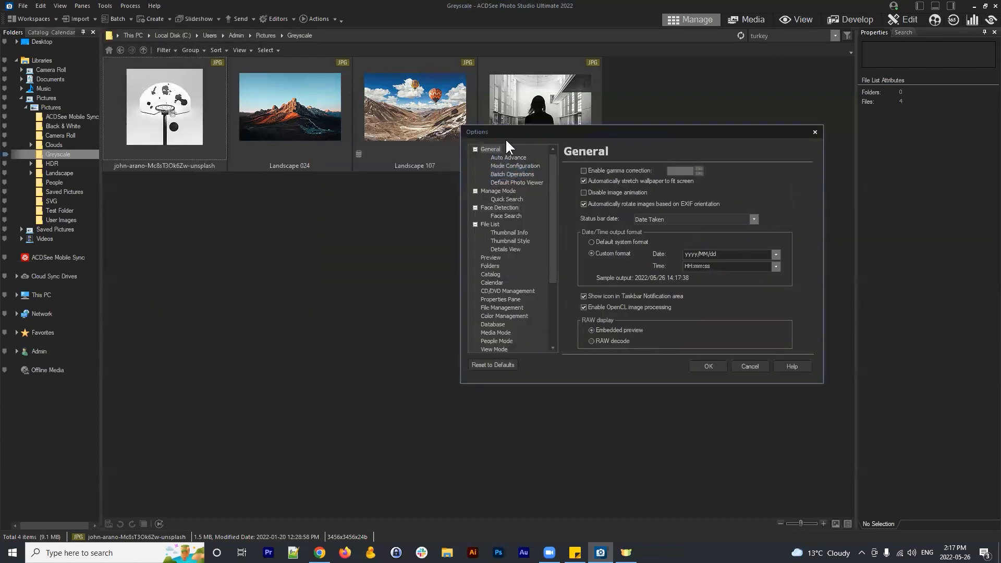
left_click(508, 157)
left_click(512, 166)
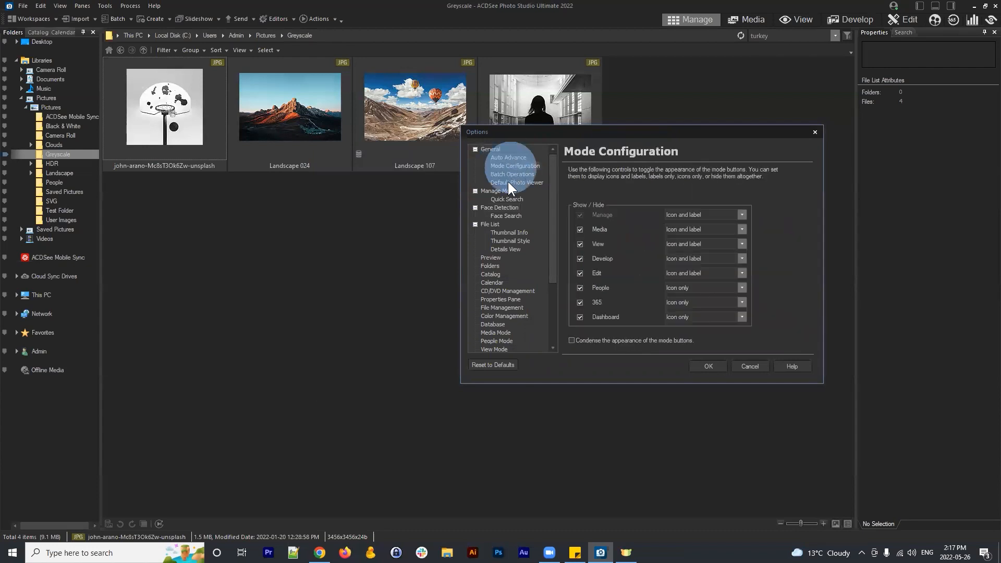
left_click(504, 192)
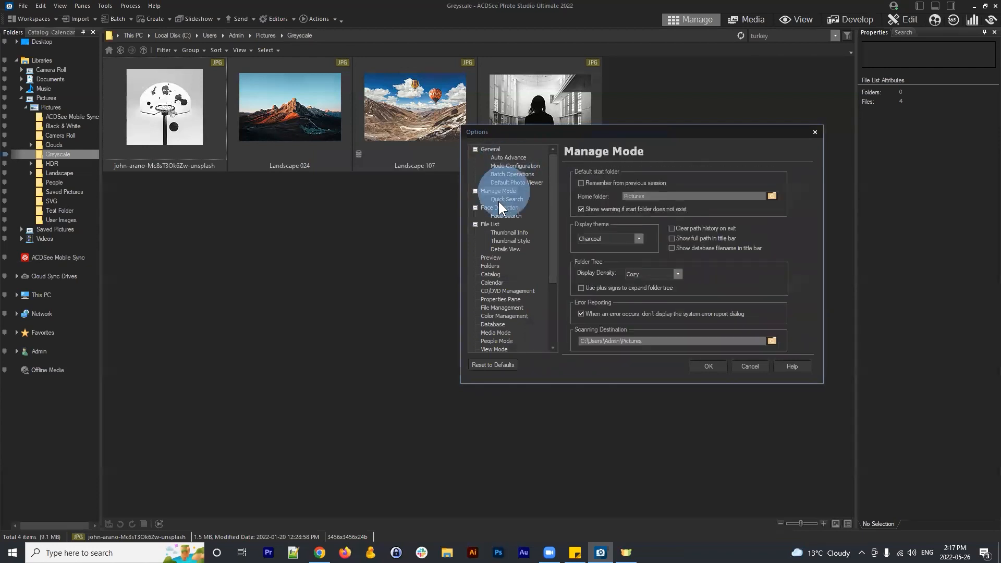
- Set the display theme to Light and apply the options
left_click_drag(564, 135, 487, 139)
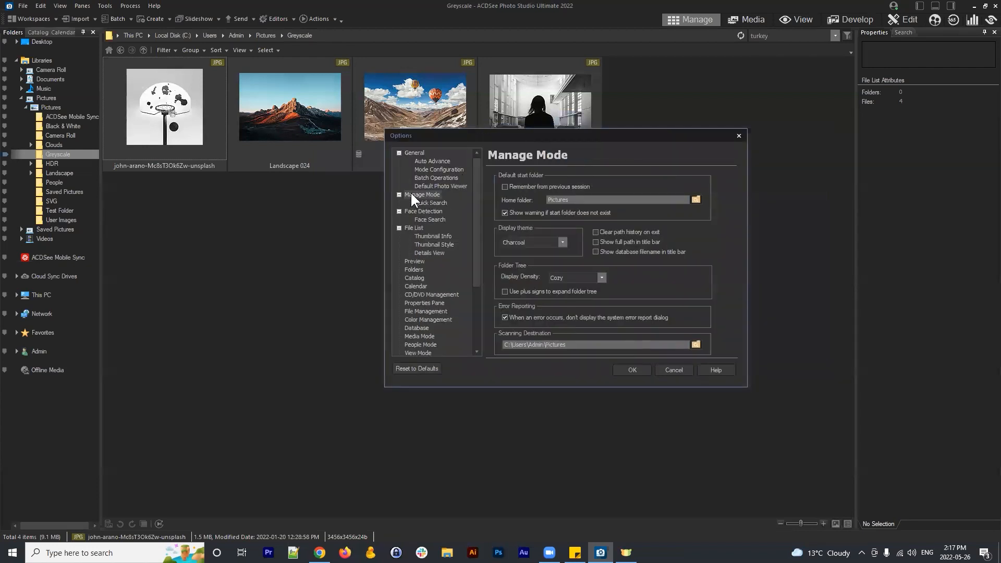
left_click_drag(411, 135, 395, 137)
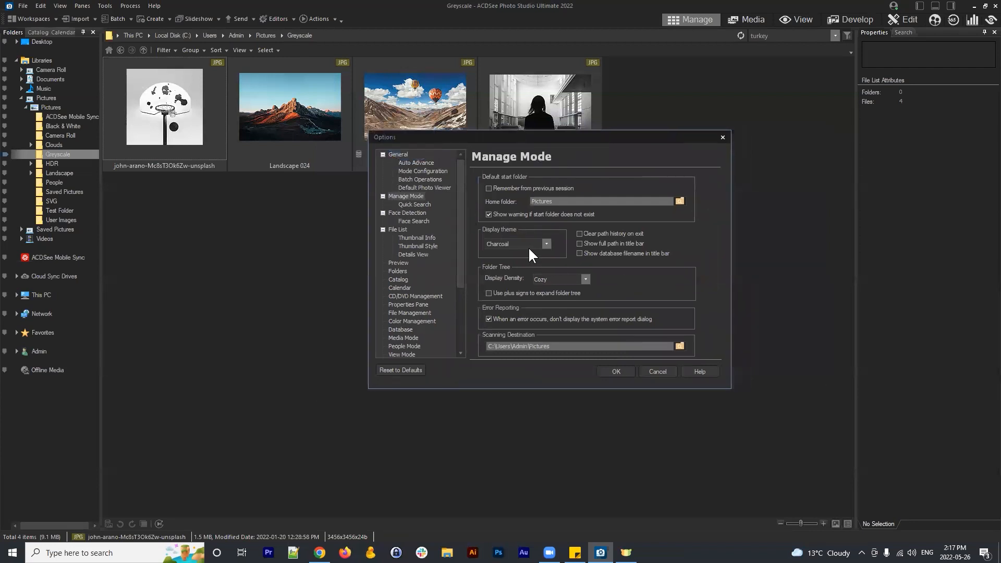
left_click(546, 243)
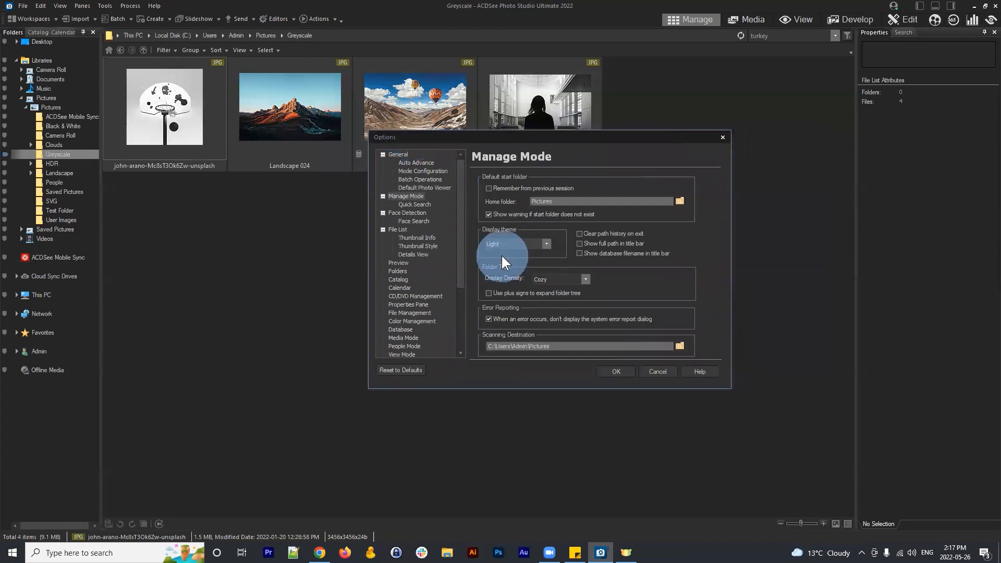
left_click(501, 255)
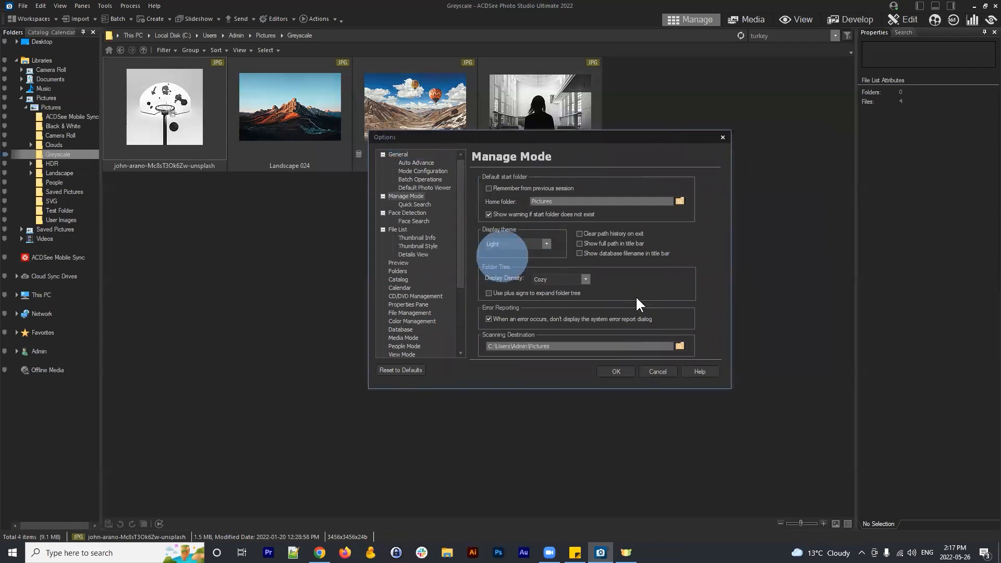
left_click(610, 370)
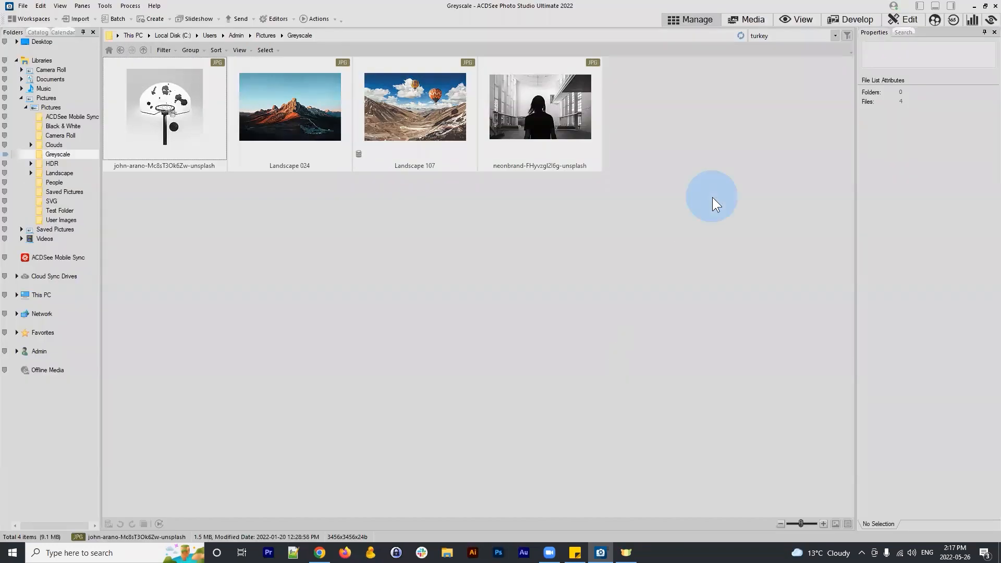
- Select the images in the Greyscale folder one after another to examine how the light theme presents them
left_click(535, 113)
left_click(419, 113)
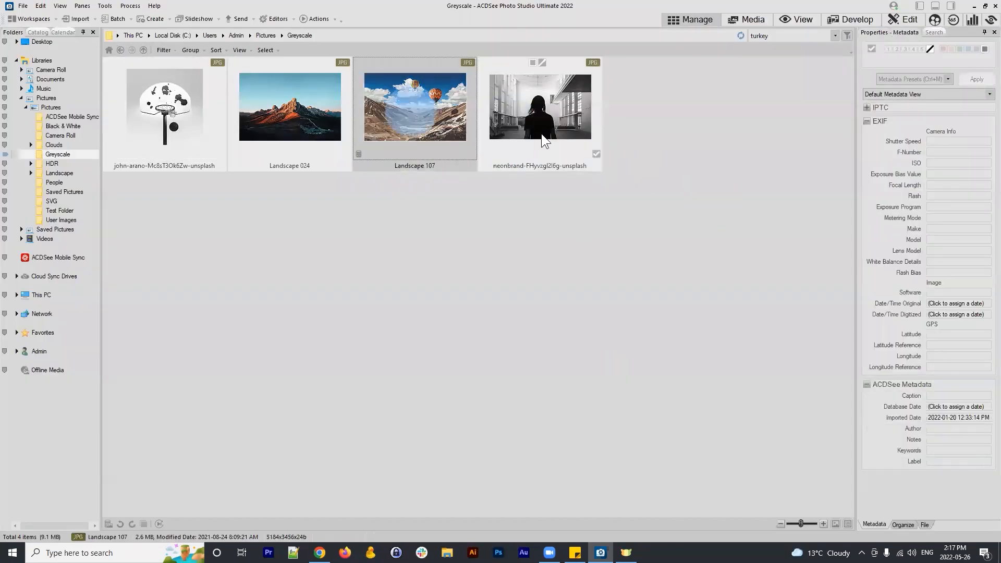
left_click(548, 110)
left_click(427, 106)
left_click(292, 105)
left_click(156, 104)
left_click(325, 113)
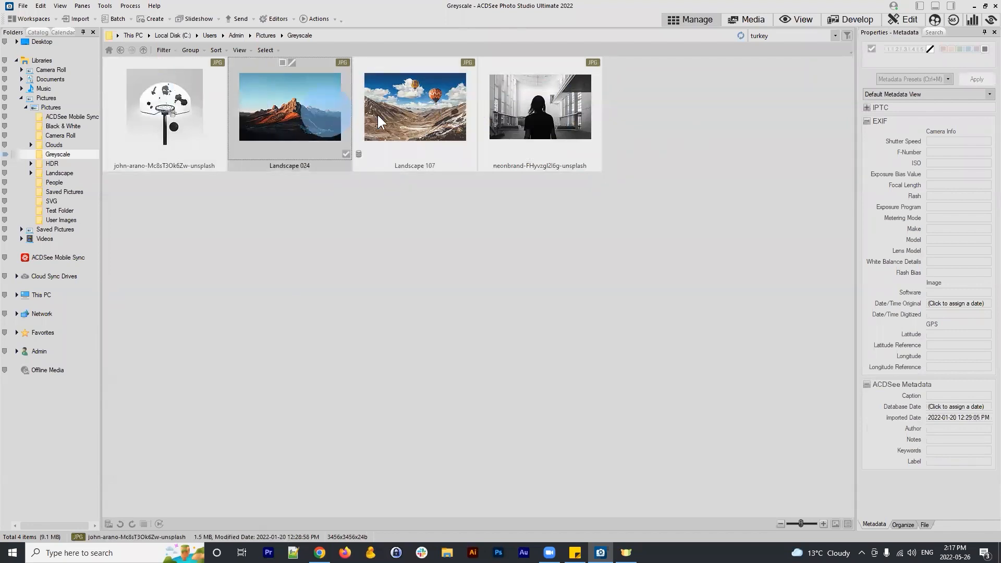
left_click(378, 121)
left_click(536, 102)
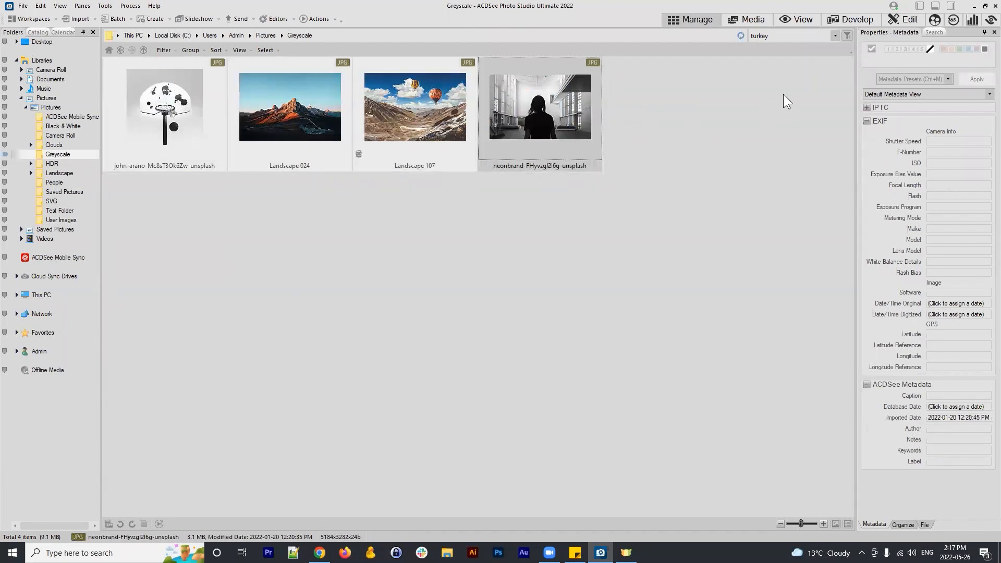
left_click(549, 113)
- Reopen the program options at the Manage Mode settings, set the display theme to Charcoal and apply the change
left_click(130, 6)
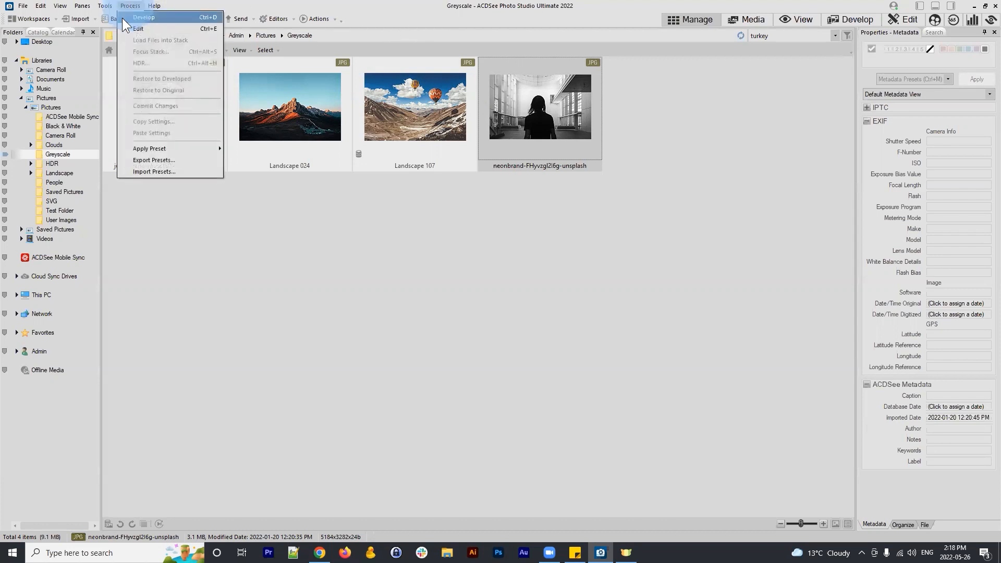
mouse_move(105, 6)
left_click(138, 329)
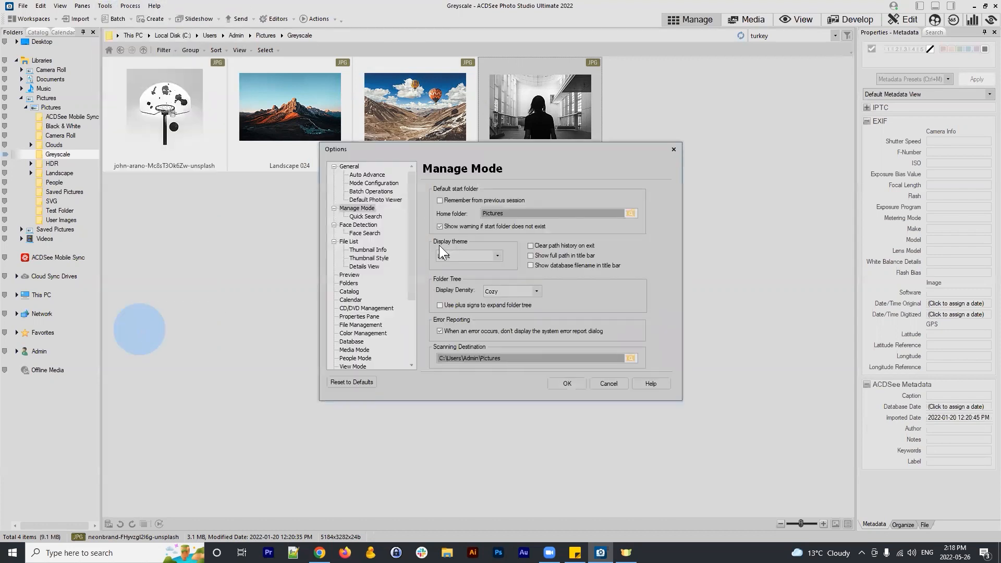
left_click(484, 256)
left_click(450, 277)
left_click(565, 386)
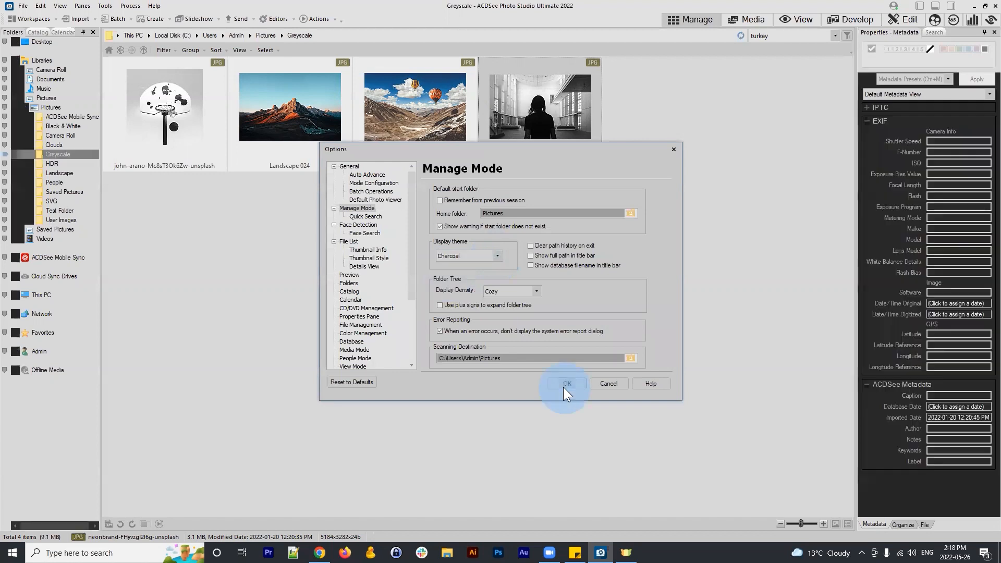
left_click(693, 200)
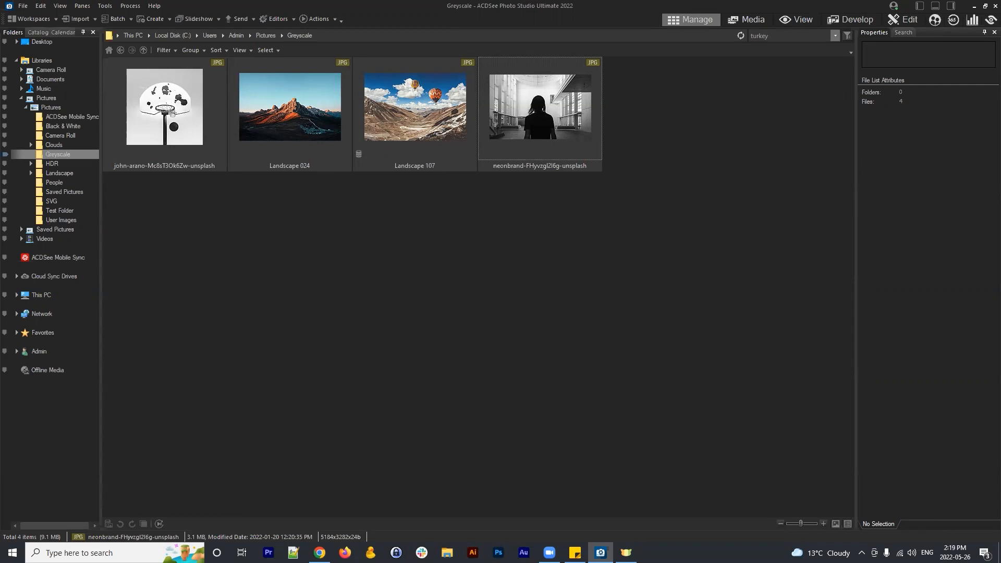
- Select Landscape 024 in the Greyscale folder and go back to the Pictures folder
left_click(725, 205)
left_click(244, 103)
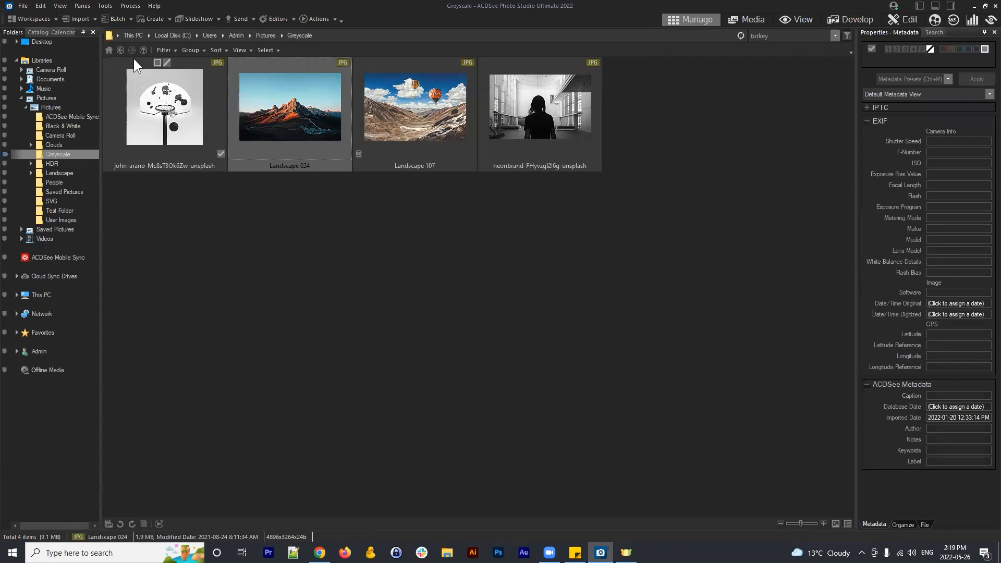
left_click(120, 50)
left_click(593, 441)
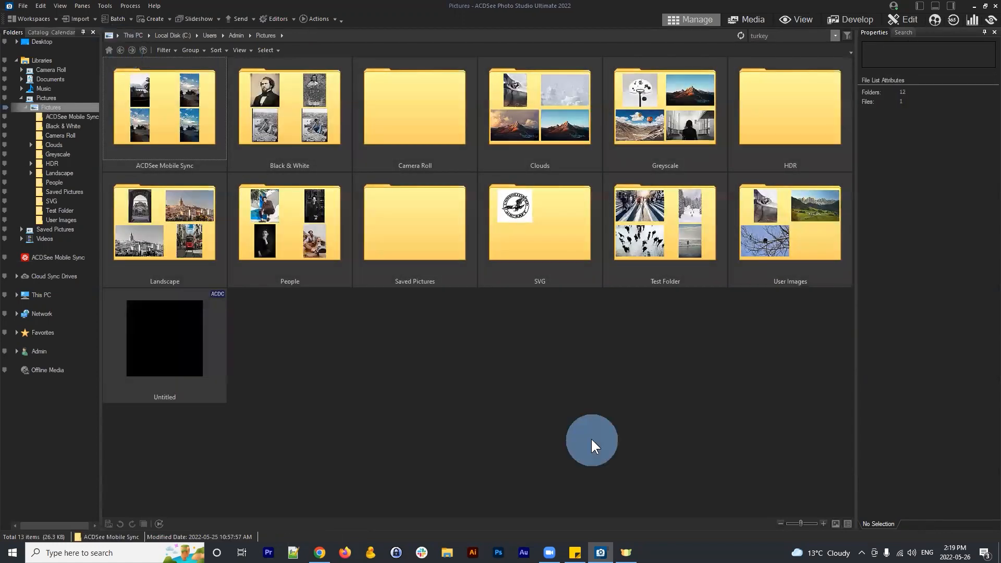
- Look into the Landscape folder under the new theme and return to the Pictures folder
left_click(557, 102)
left_click(208, 250)
left_click(318, 411)
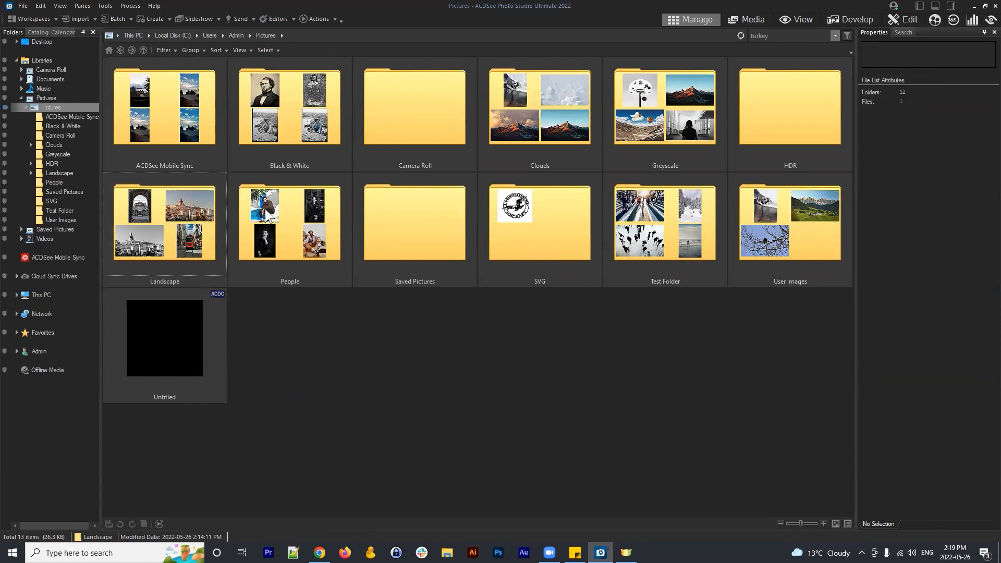
double_click(177, 217)
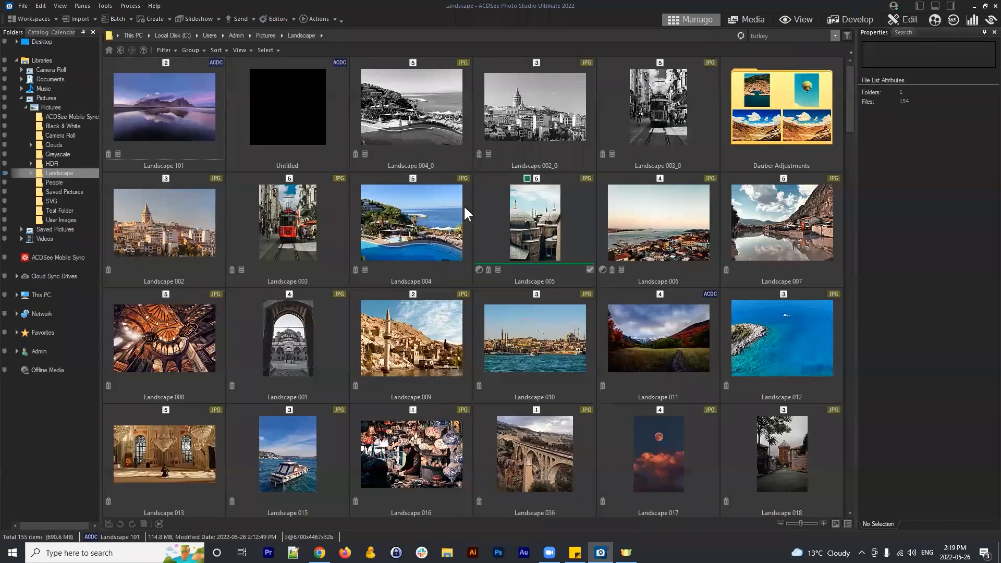
left_click(121, 50)
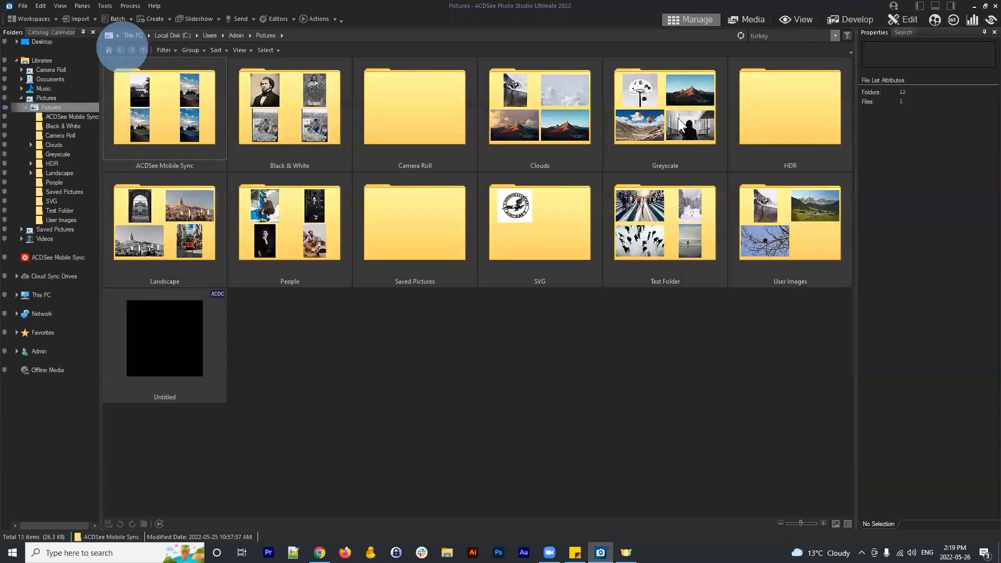
- Open the Clouds folder and bring the ACDC file sky replacement 003 into Edit mode
double_click(536, 93)
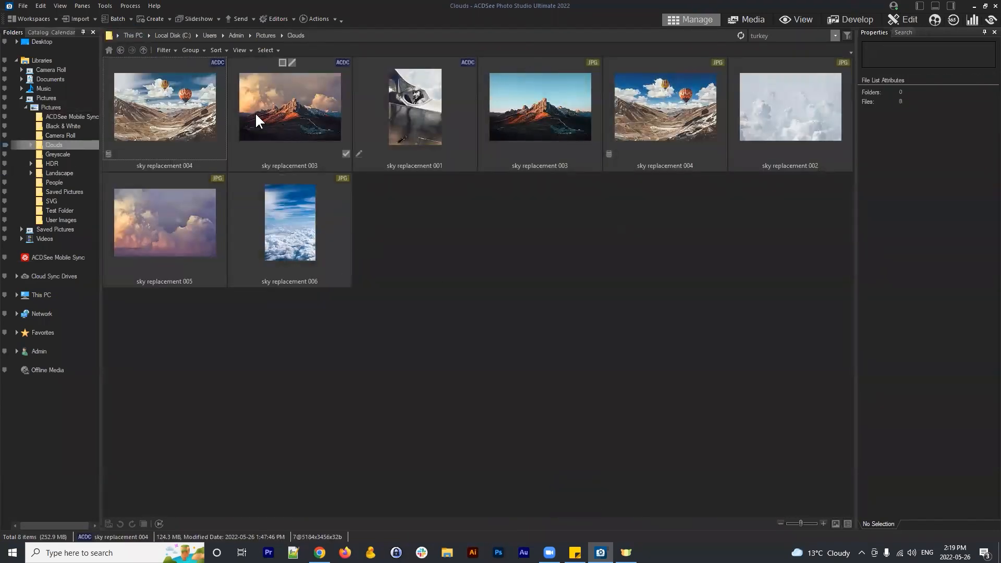
left_click(143, 86)
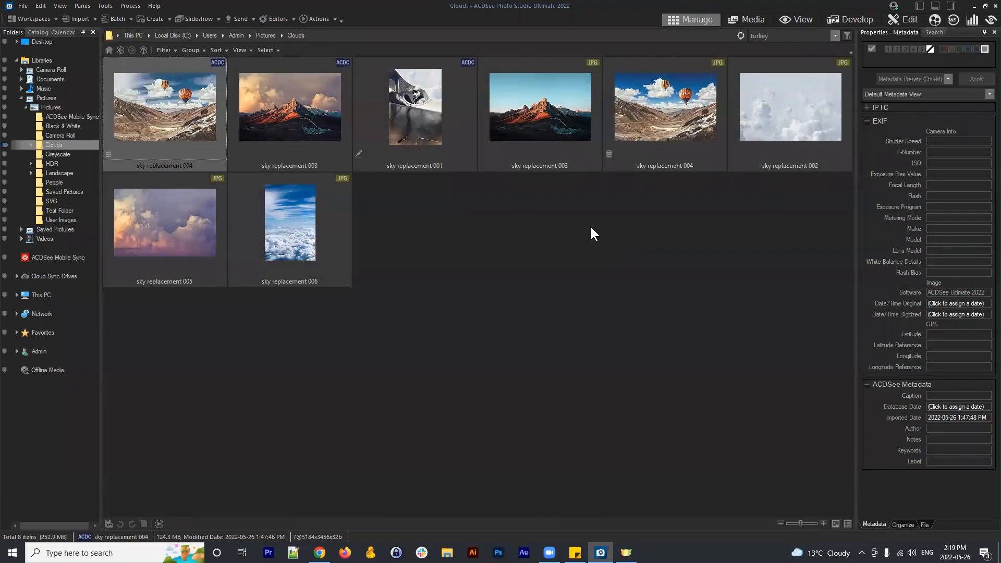
left_click(262, 77)
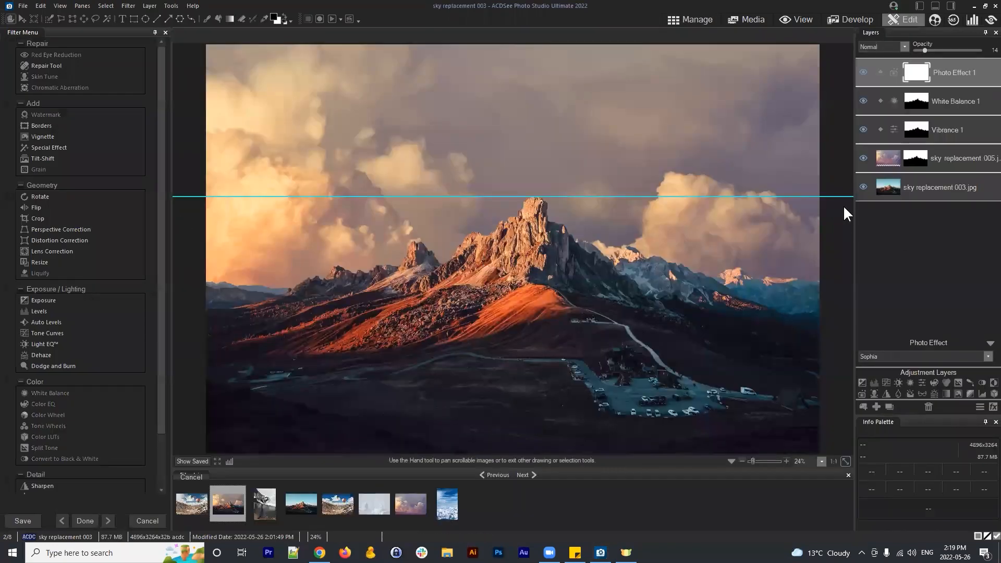
- Hide all five layers of the image, from the base photo up to Photo Effect 1
left_click(867, 189)
left_click(863, 158)
left_click(864, 130)
left_click(863, 100)
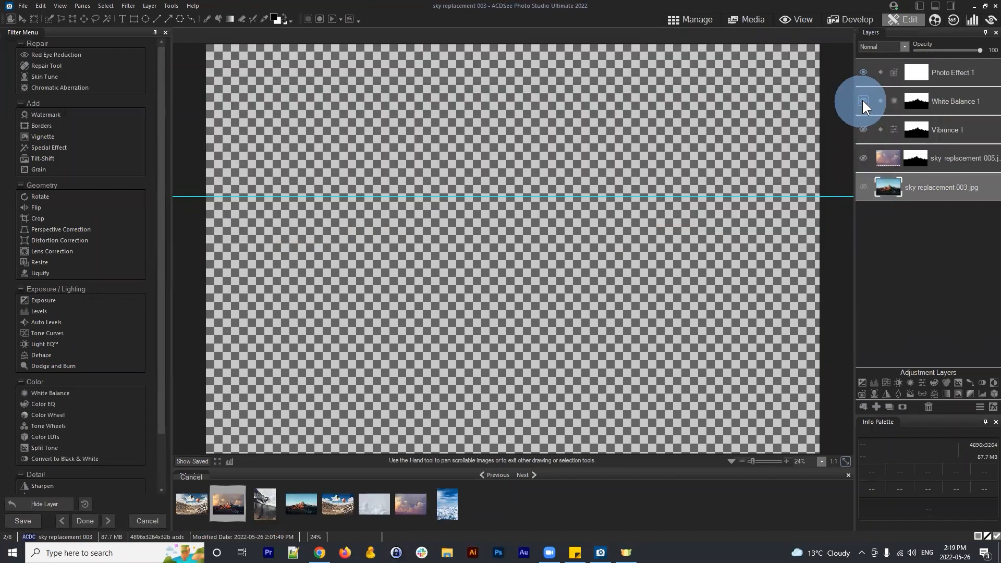
left_click(863, 73)
left_click(965, 267)
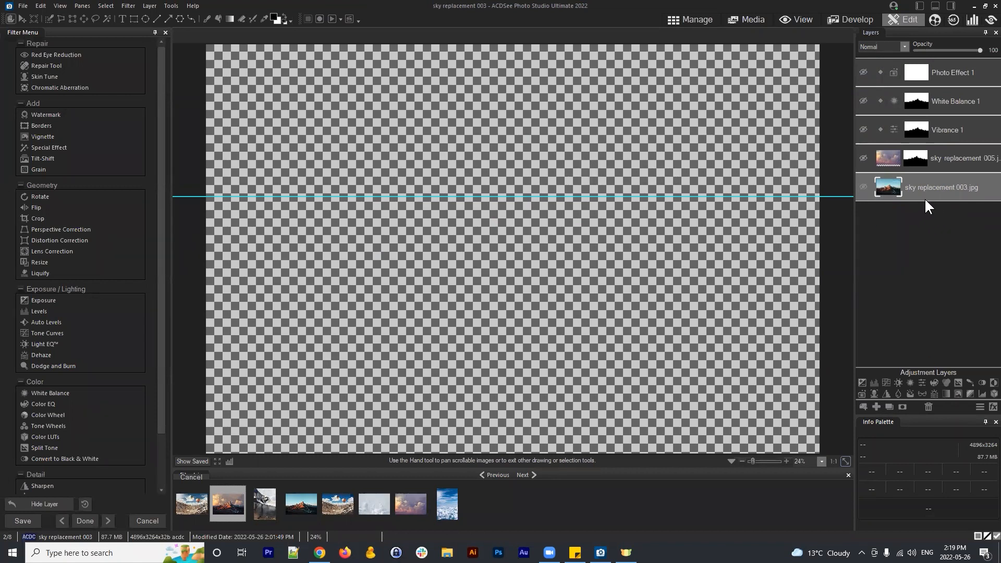
- Show the sky replacement 003.jpg layer again and add two blank layers directly above it
left_click(864, 187)
left_click(950, 247)
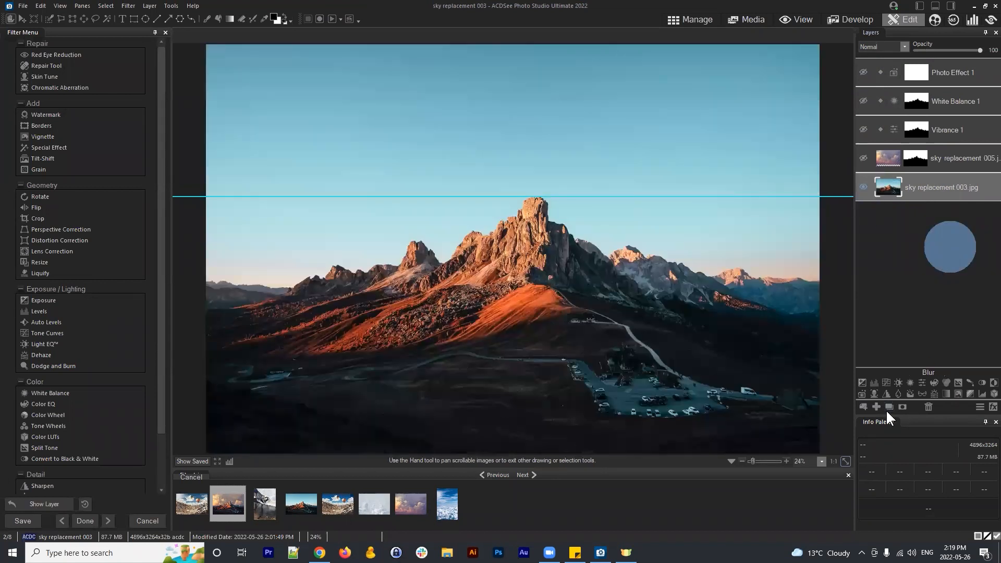
left_click(878, 406)
left_click(929, 186)
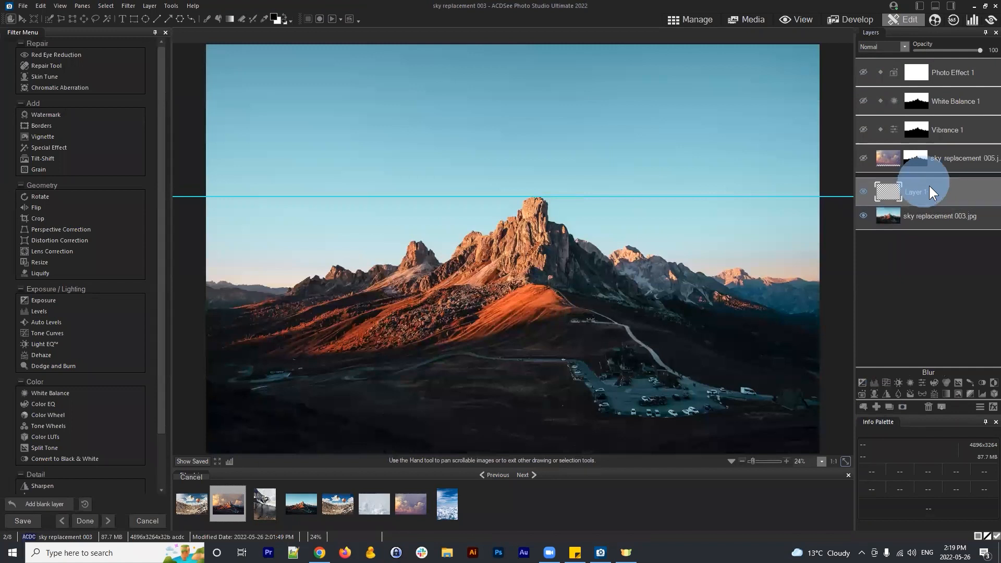
left_click(921, 191)
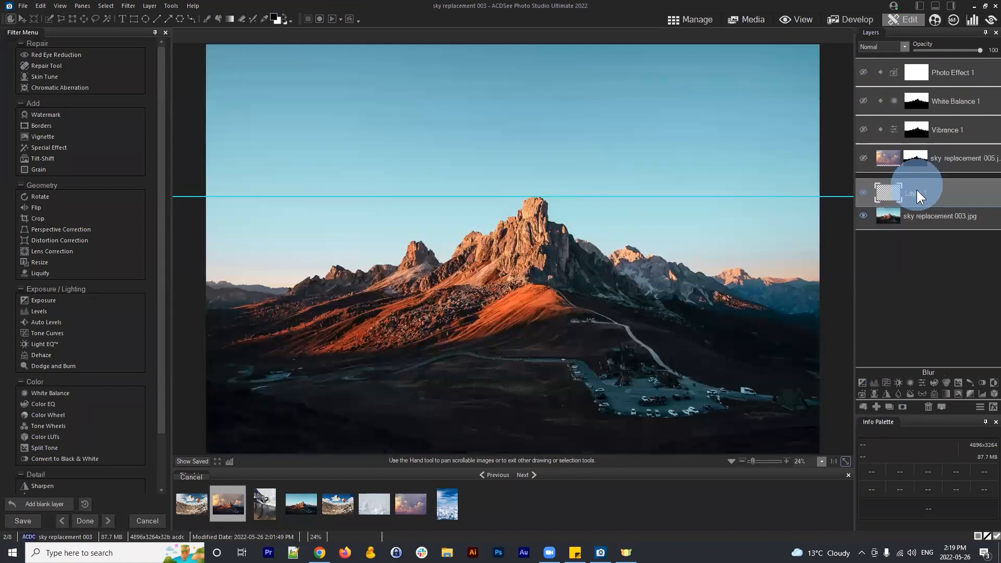
mouse_move(917, 189)
left_mouse_down()
mouse_move(885, 187)
mouse_move(917, 185)
left_mouse_up()
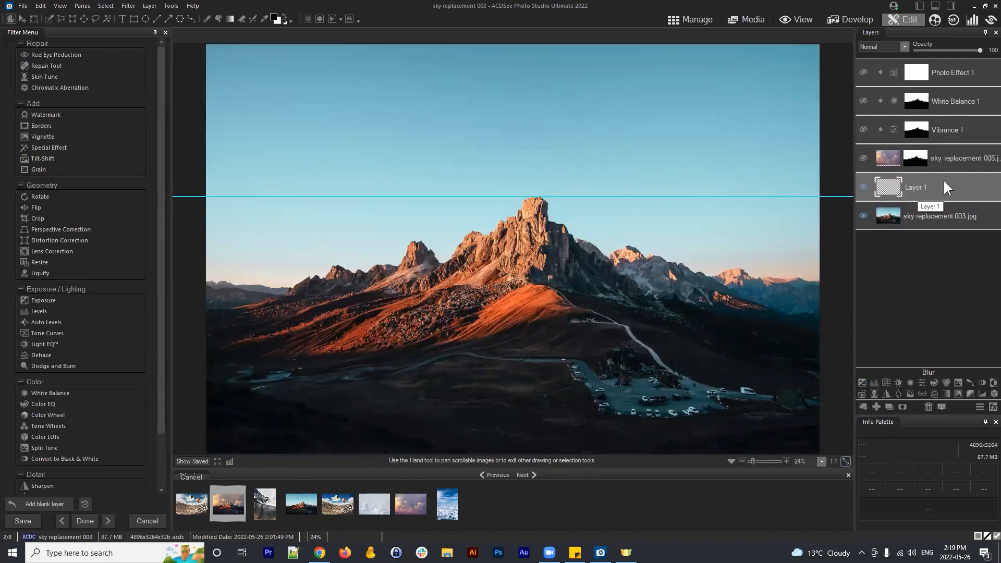
left_click(877, 407)
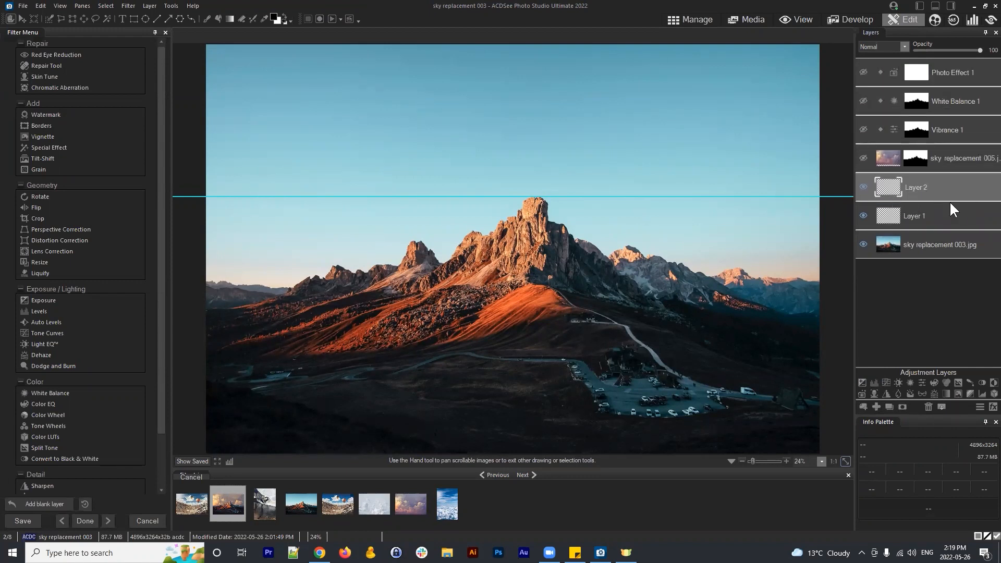
- Paint a white smiley face, two eyes and a wide mouth, over the sky and mountain on Layer 2 with the Brush
left_click(207, 19)
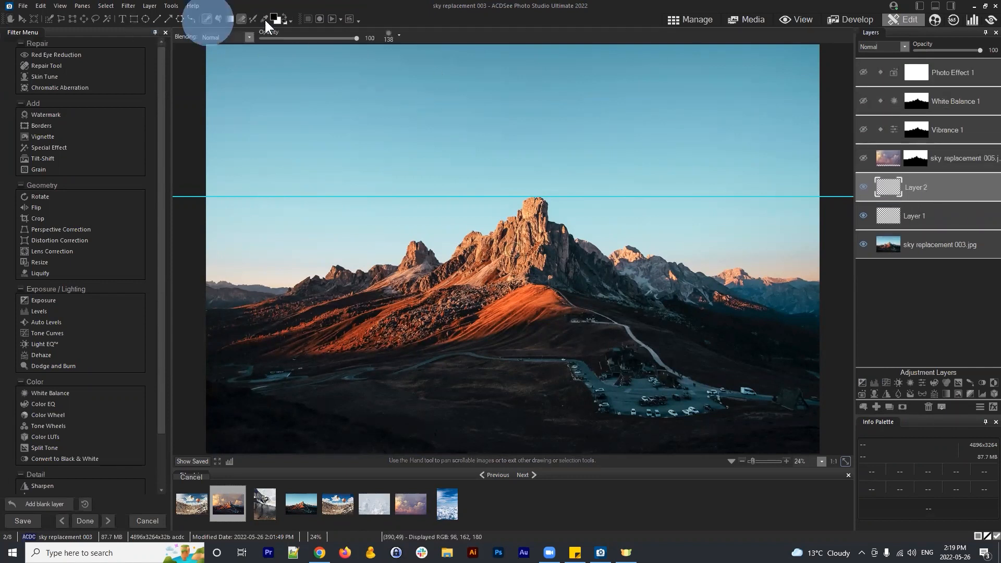
left_click(285, 16)
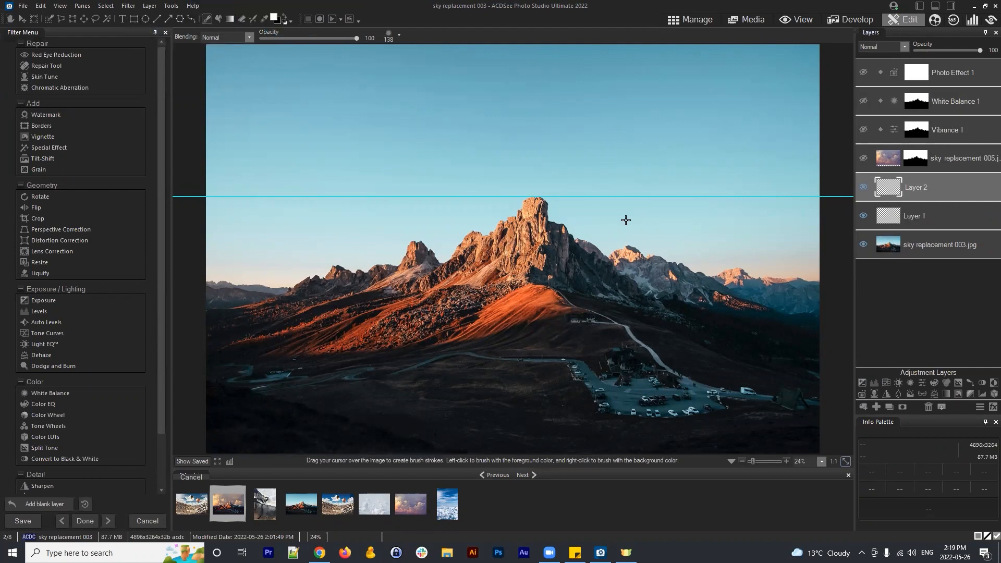
mouse_move(419, 136)
left_mouse_down()
mouse_move(412, 106)
mouse_move(434, 114)
mouse_move(411, 121)
left_mouse_up()
mouse_move(630, 139)
left_mouse_down()
mouse_move(633, 107)
mouse_move(597, 141)
mouse_move(607, 125)
left_mouse_up()
mouse_move(403, 168)
left_mouse_down()
mouse_move(649, 183)
mouse_move(427, 232)
mouse_move(436, 206)
mouse_move(421, 203)
mouse_move(514, 243)
left_mouse_up()
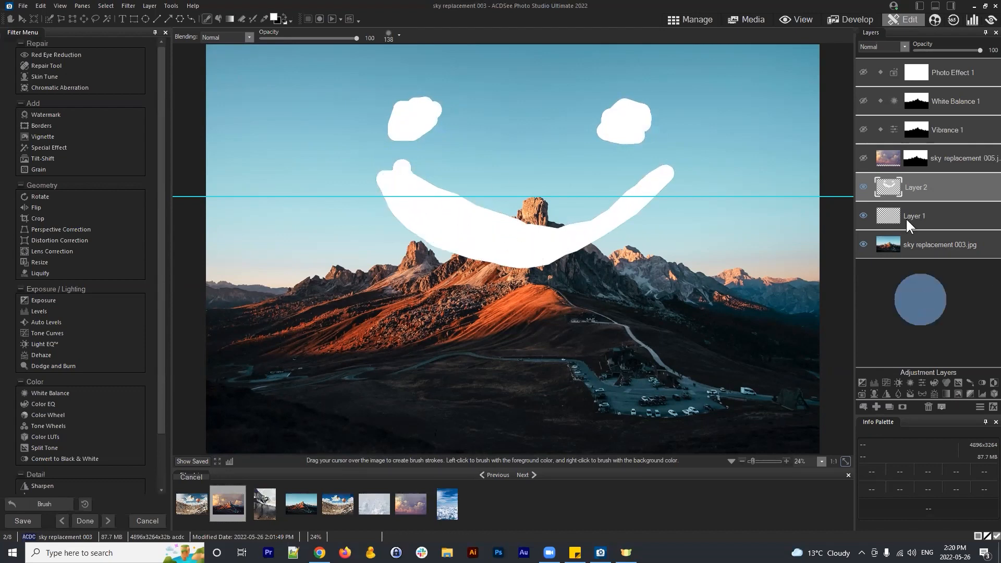
- Toggle the base photo layer off and on to view the painted face with and without the background
left_click(863, 243)
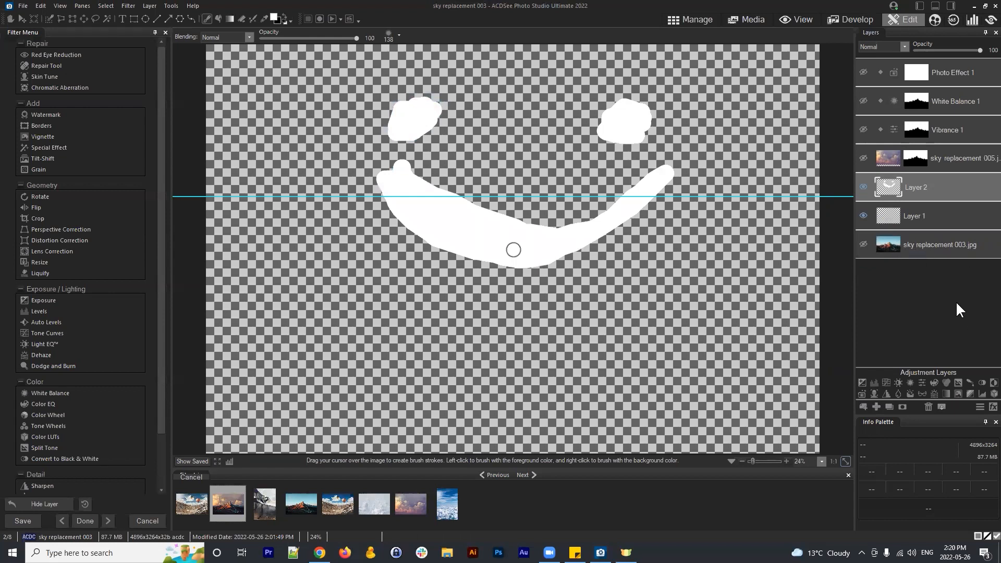
left_click(875, 247)
left_click(864, 244)
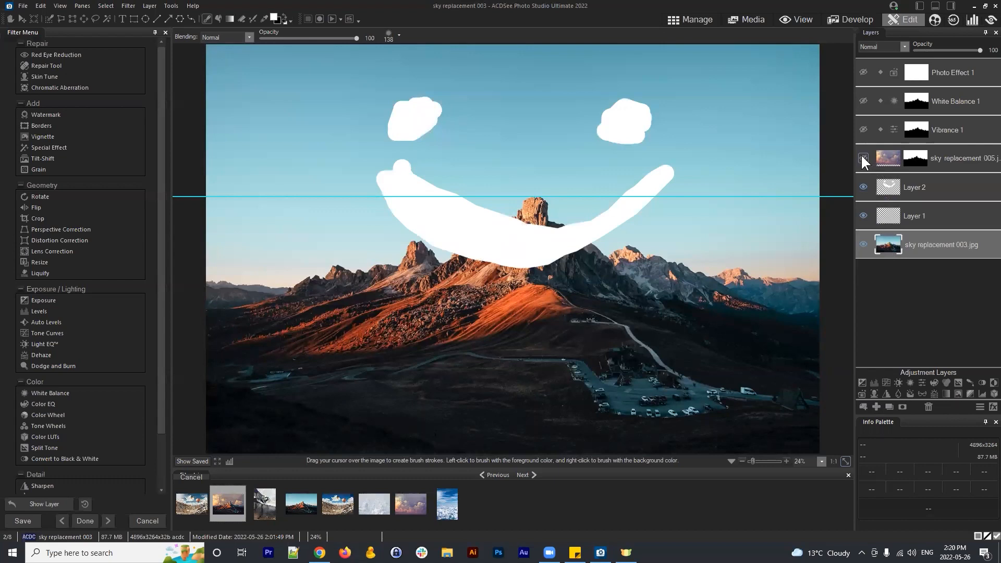
left_click(863, 130)
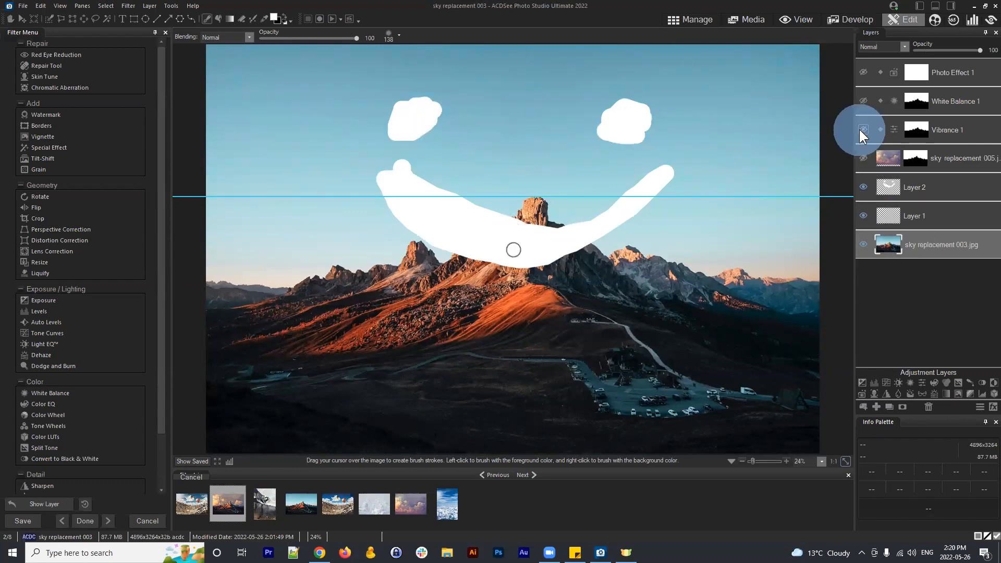
left_click(863, 242)
- Show the masked sky replacement 005 layer and hide the base photo, Layer 1 and Layer 2
left_click(864, 153)
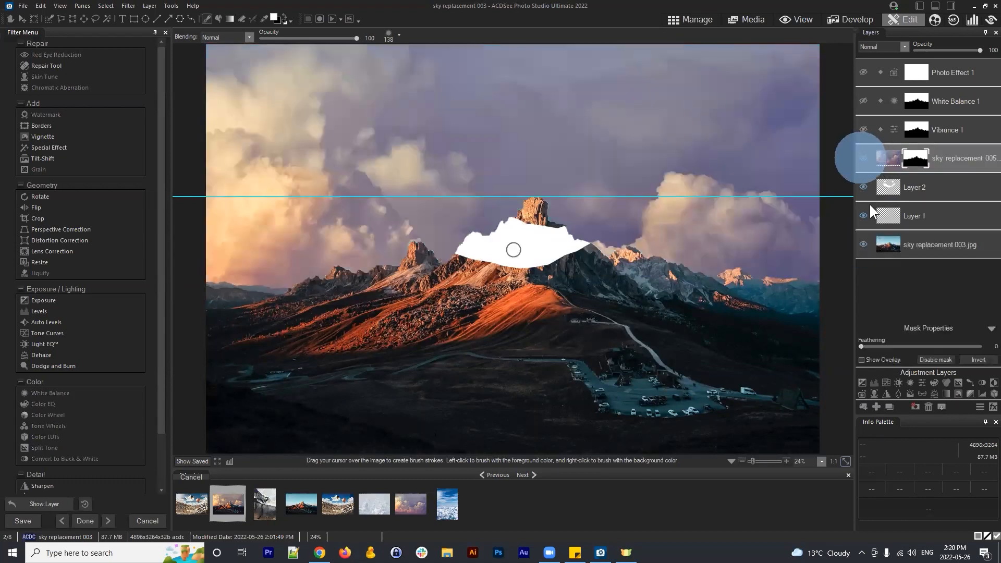
left_click(863, 243)
left_click(864, 215)
left_click(864, 188)
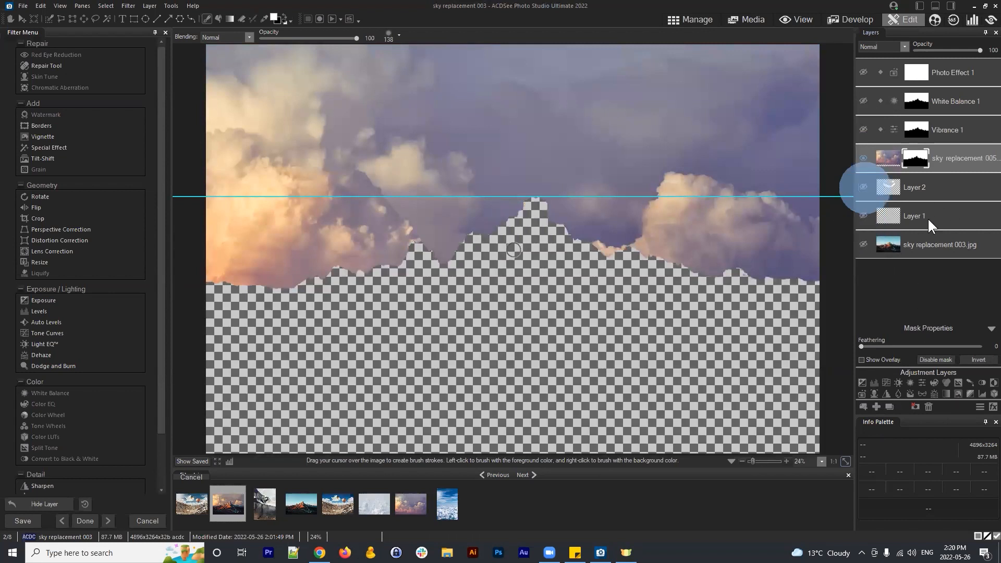
- Examine the file formats offered when saving the image under another type, and leave without saving
left_click(23, 6)
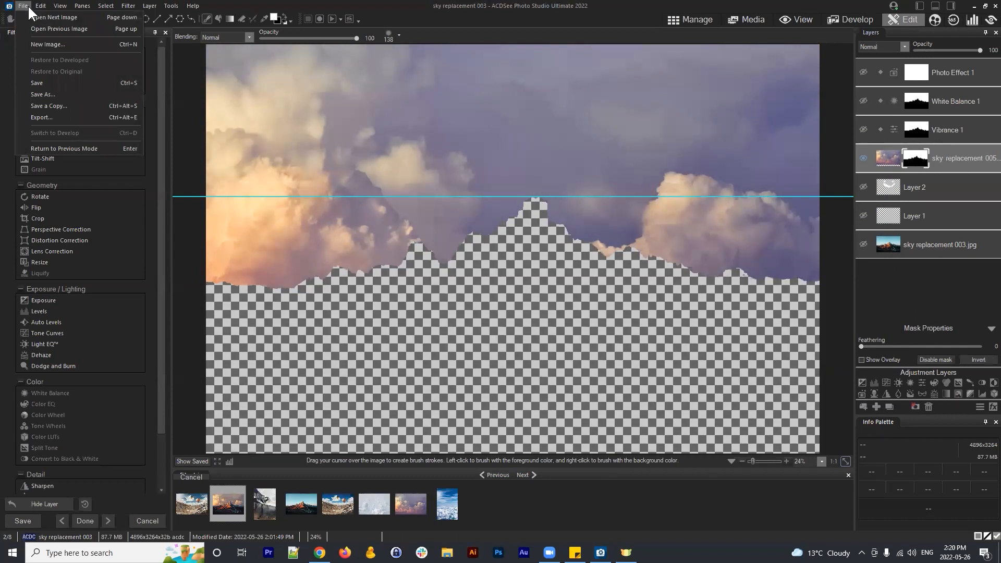
left_click(39, 95)
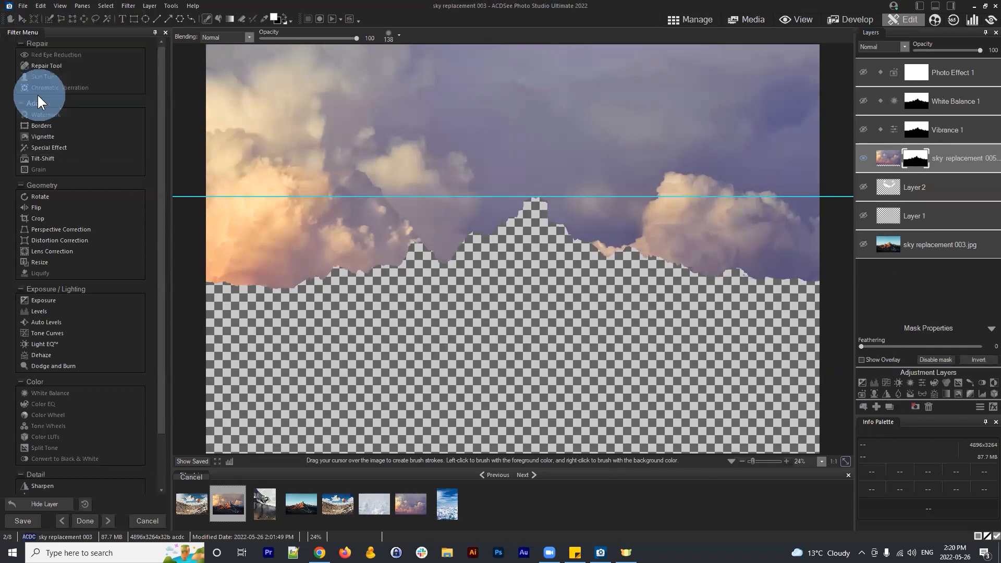
left_click(512, 326)
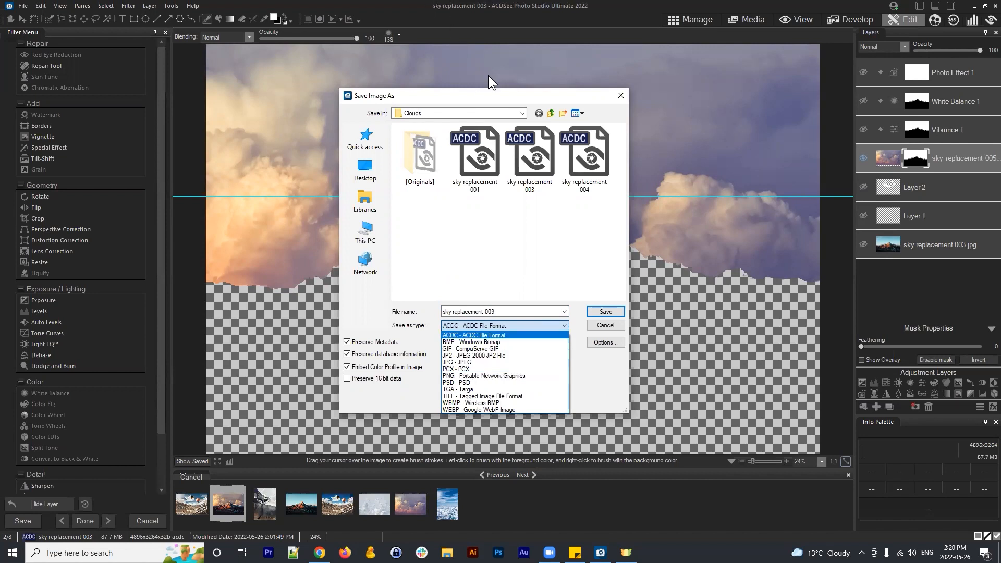
left_click(496, 97)
left_click(554, 94)
left_click_drag(561, 94, 895, 67)
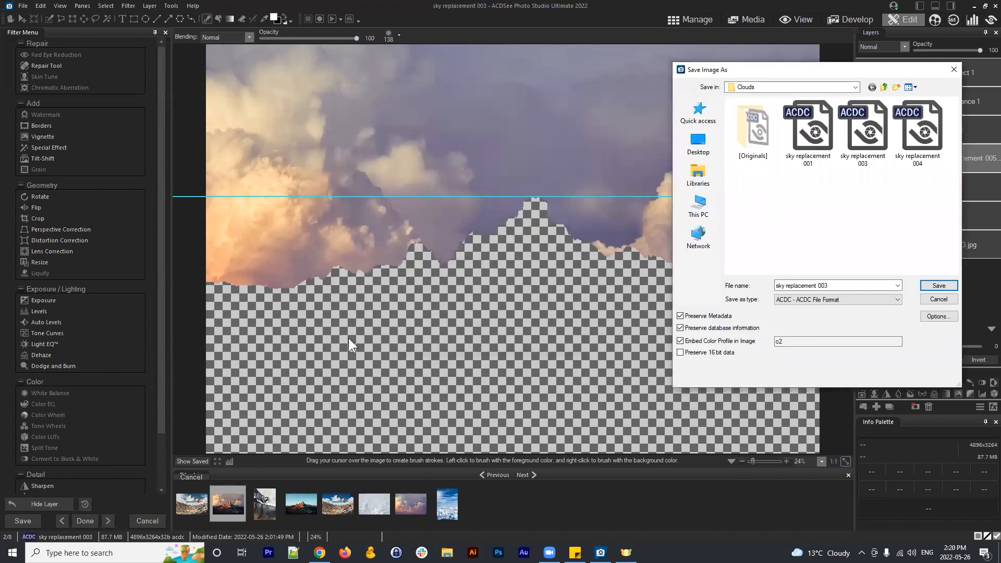
left_click(939, 299)
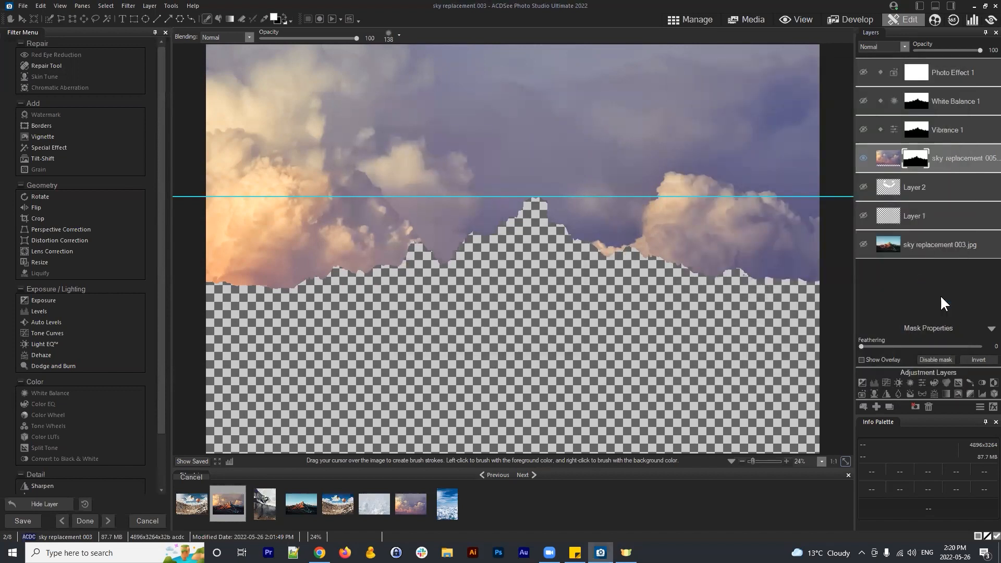
- Save the layered sky replacement 003 file and return to the Clouds folder in Manage mode
left_click(23, 6)
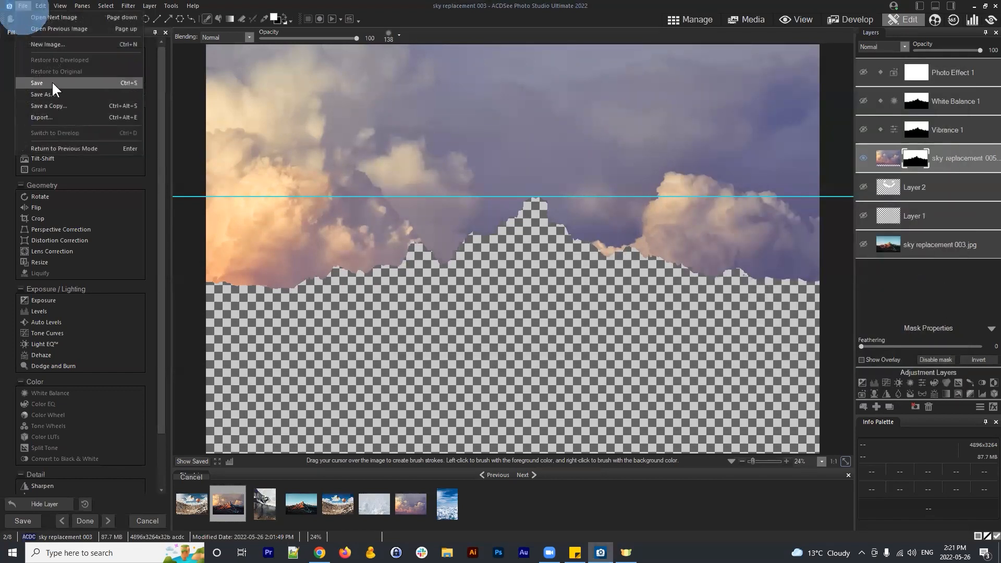
left_click(51, 84)
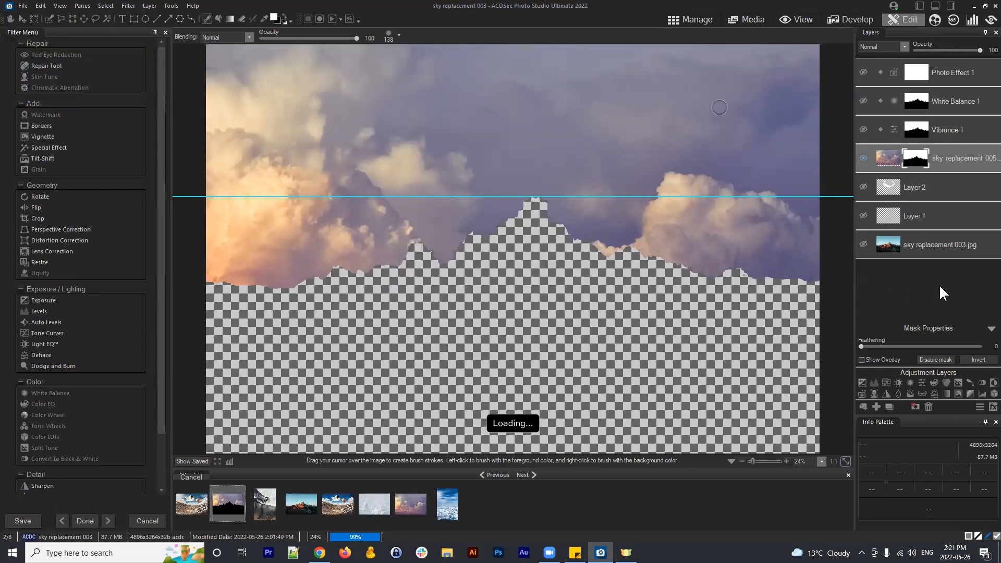
left_click(693, 18)
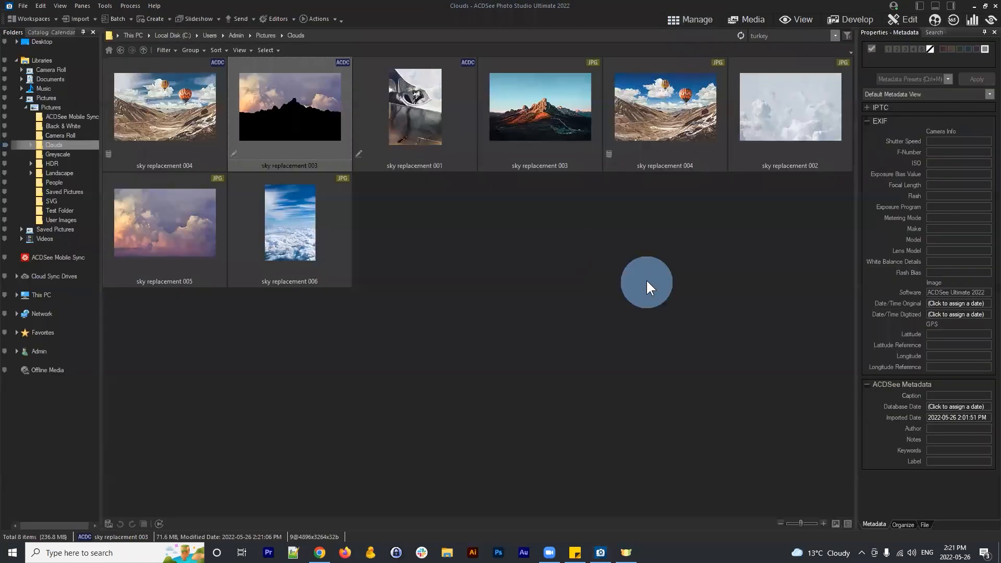
- Open the sky replacement 004 JPG from the Clouds folder in Edit mode
left_click(723, 93)
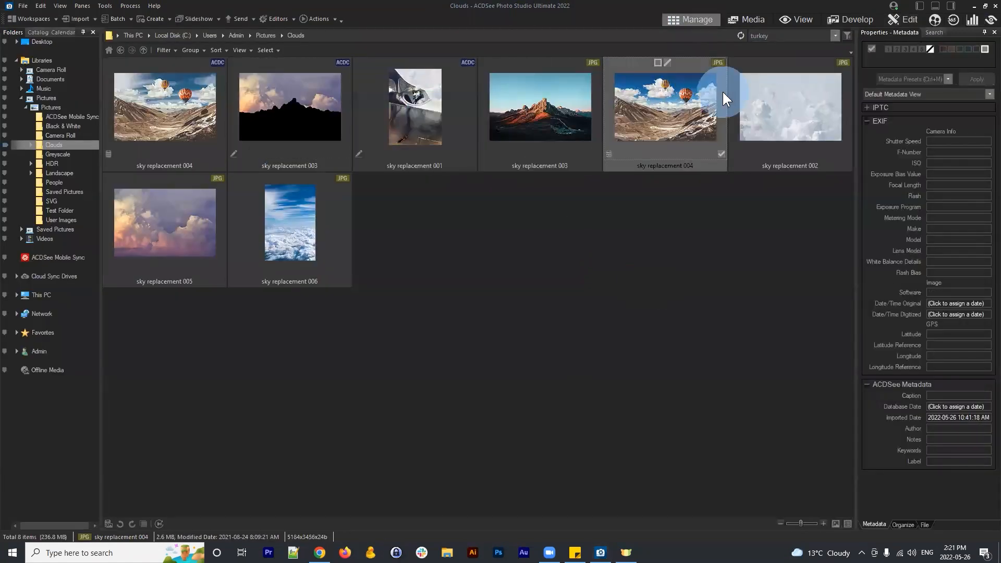
left_click(910, 20)
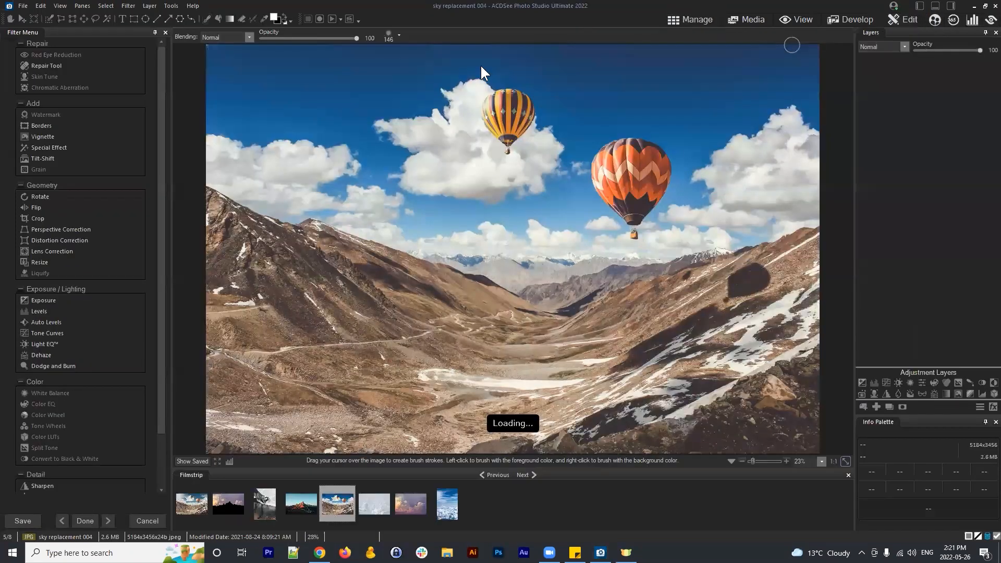
left_click(22, 8)
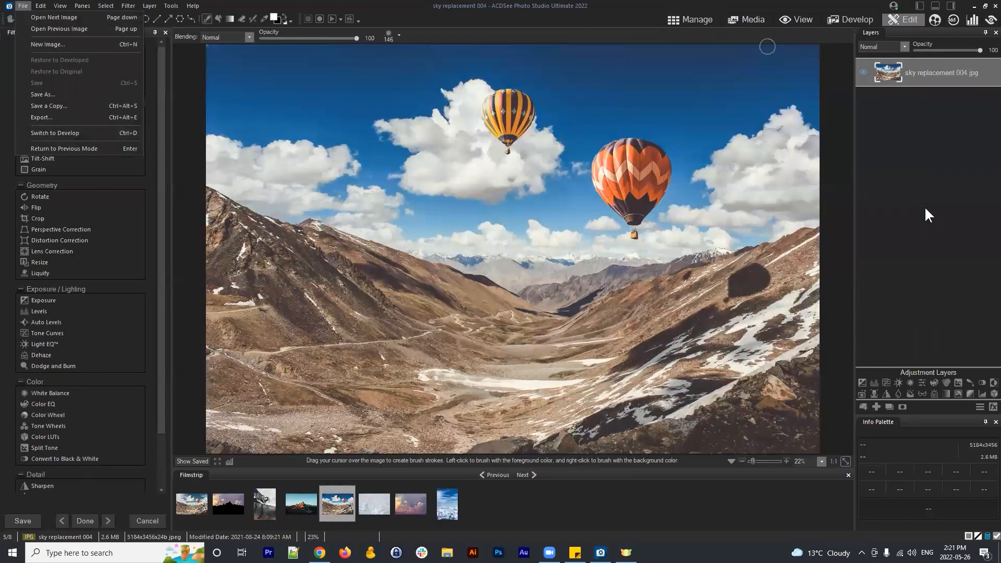
left_click(916, 245)
- Import sky replacement 003.acdc as a layer above the balloon photo, shift it slightly over the sky and commit its placement
left_click(858, 402)
scroll(870, 266, "down", 1)
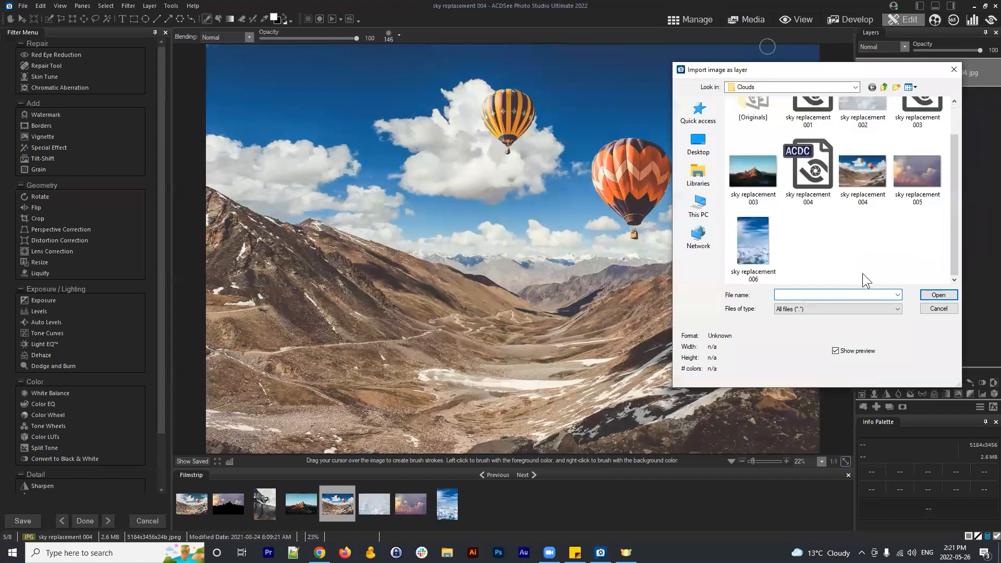
scroll(865, 268, "up", 1)
left_click(864, 254)
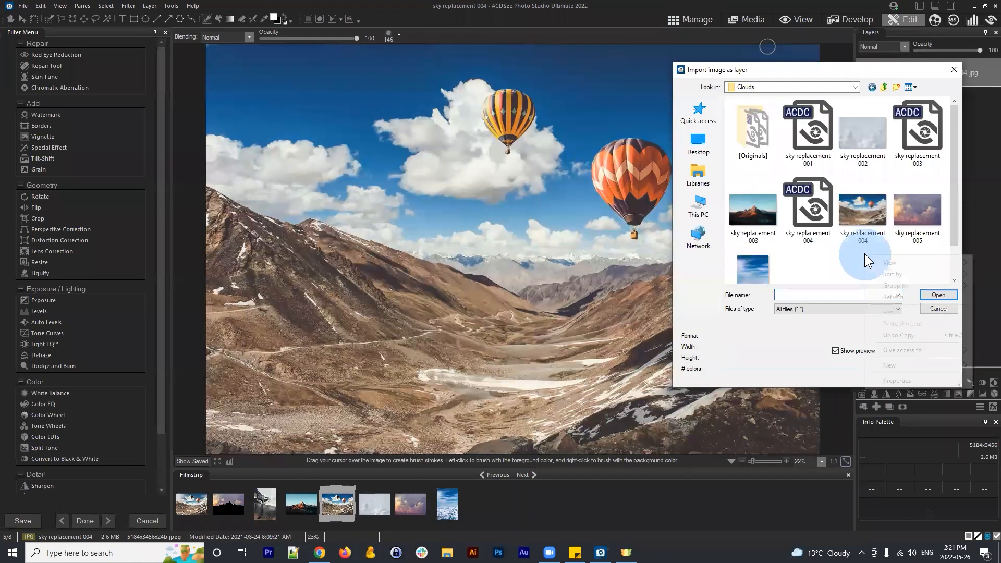
left_click(810, 259)
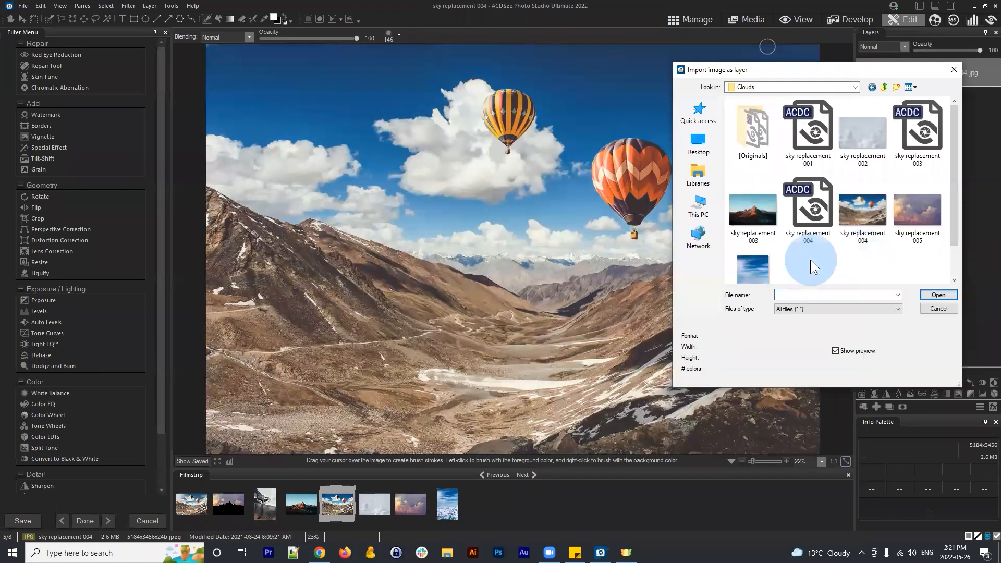
left_click(920, 125)
left_click(935, 293)
mouse_move(500, 192)
left_mouse_down()
mouse_move(614, 159)
mouse_move(504, 212)
mouse_move(511, 206)
left_mouse_up()
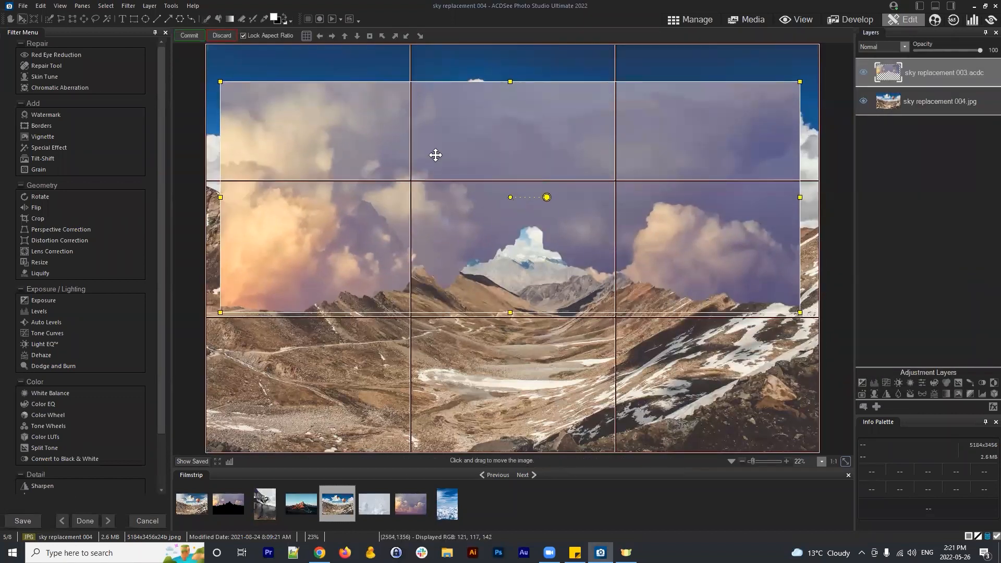
left_click(190, 35)
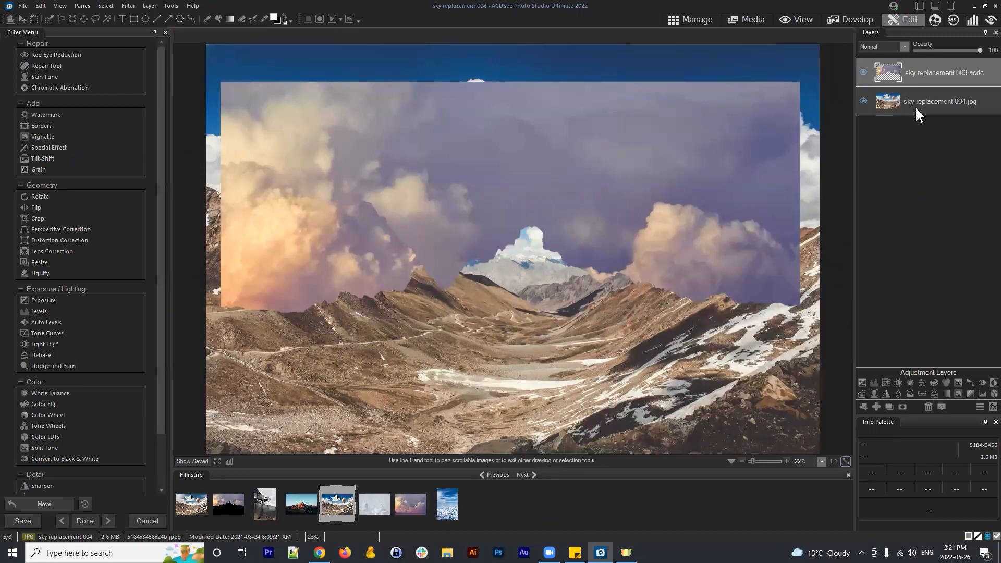
- Look over the files available for import as a layer without adding one, and delete the sky replacement 003.acdc layer
left_click_drag(931, 75, 887, 75)
left_click(861, 407)
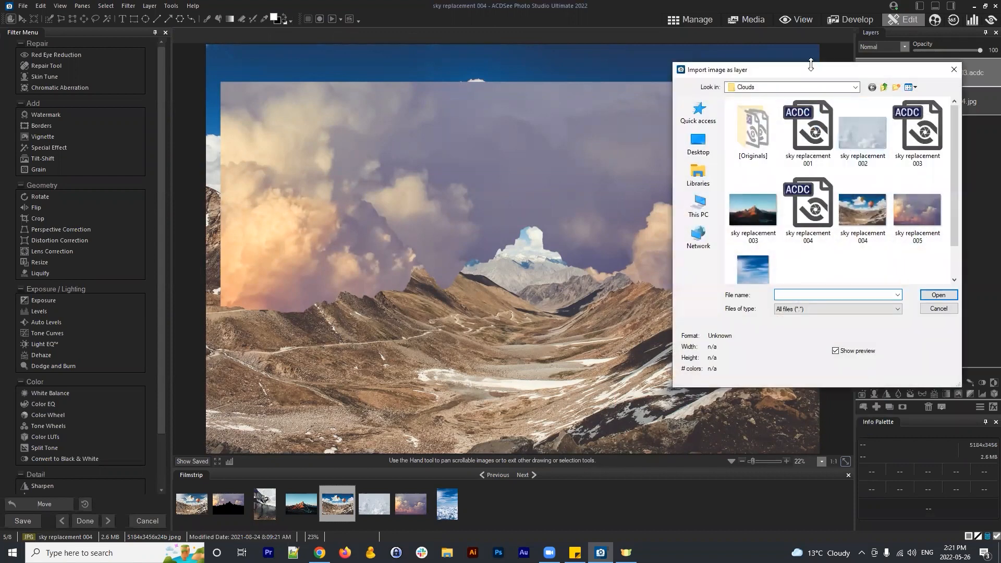
left_click_drag(820, 67, 667, 66)
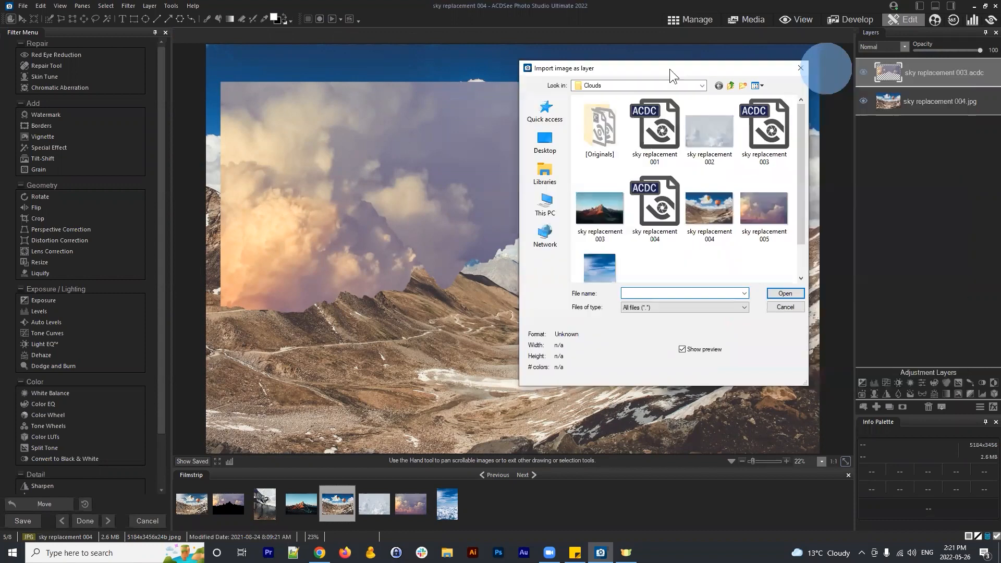
left_click(785, 307)
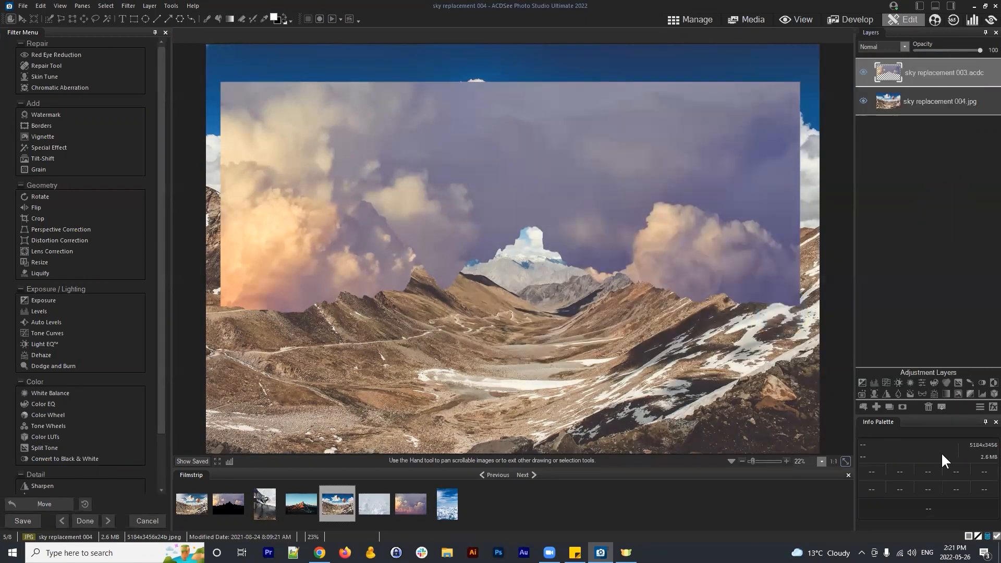
left_click(928, 406)
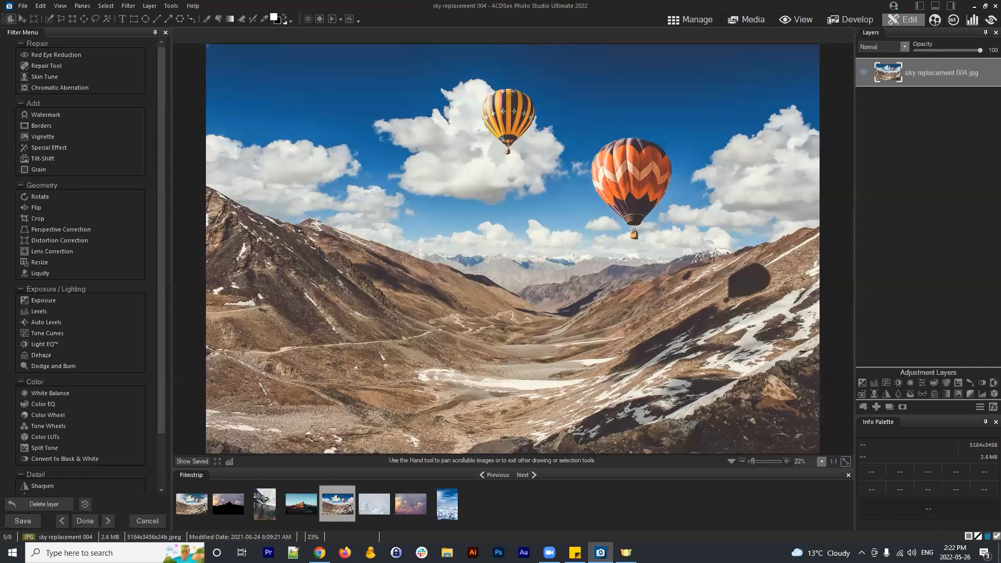
- Switch to Chrome and replace the two open Zoom tabs with a new blank tab
left_click(319, 553)
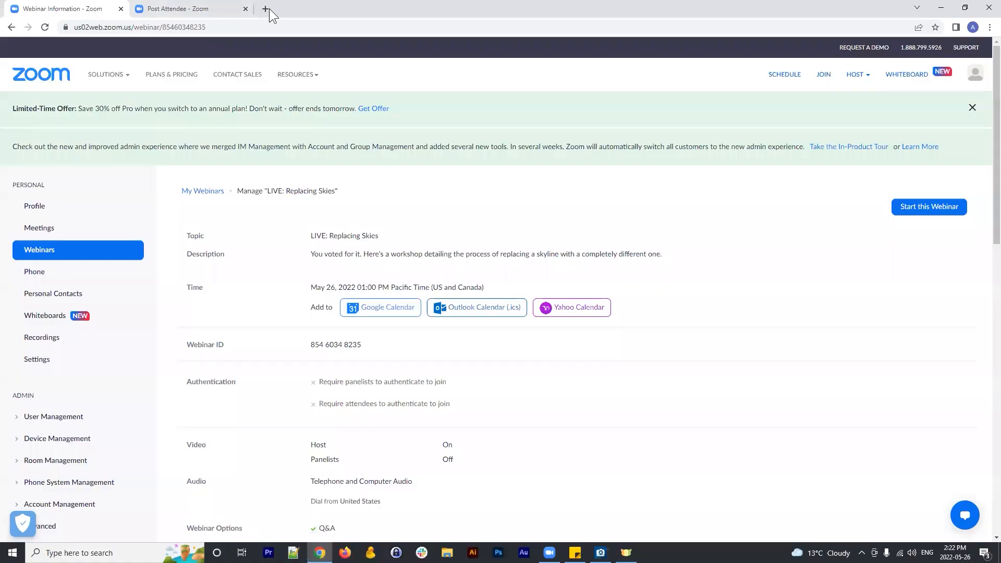
left_click(267, 9)
left_click(202, 7)
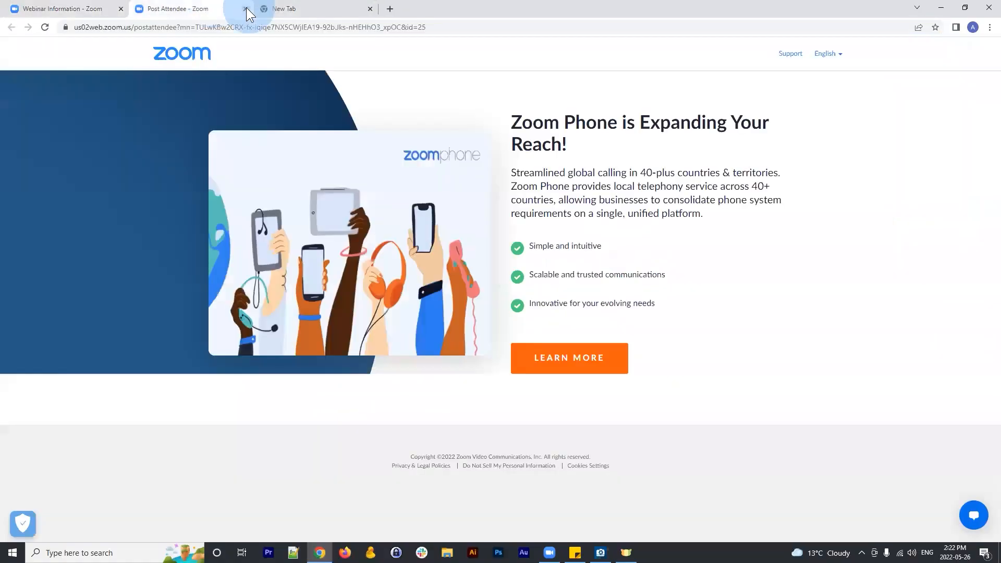
left_click(246, 8)
left_click(61, 4)
left_click(121, 9)
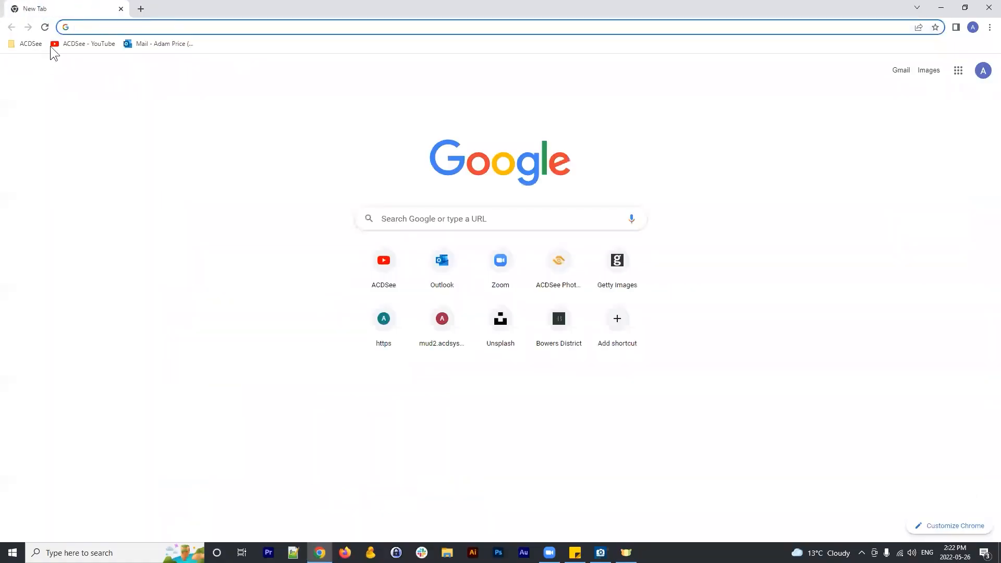
- Open the Workshop playlist from the ACDSee YouTube channel's playlists to view its videos, and close the browser tab
left_click(73, 43)
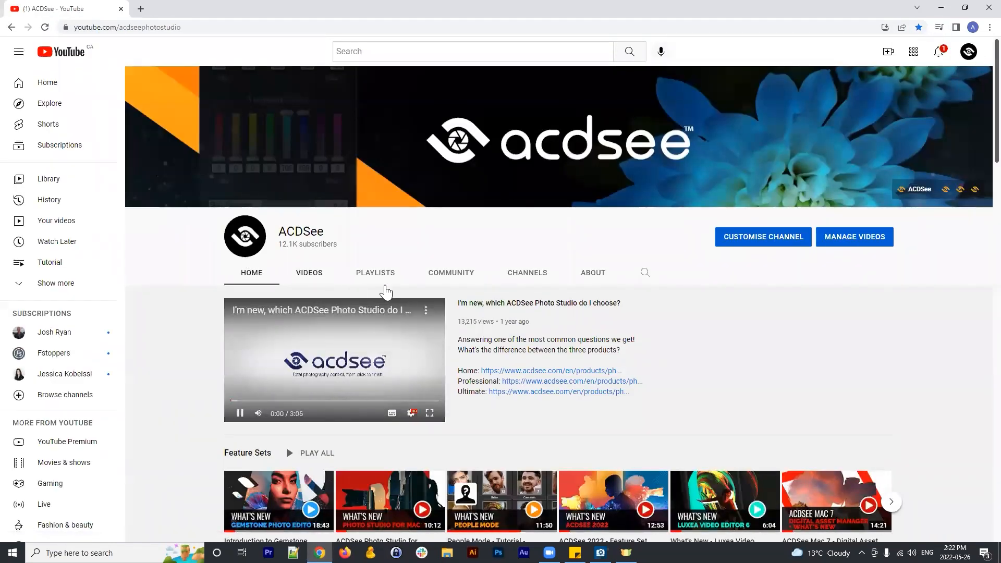
left_click(383, 273)
scroll(676, 280, "down", 3)
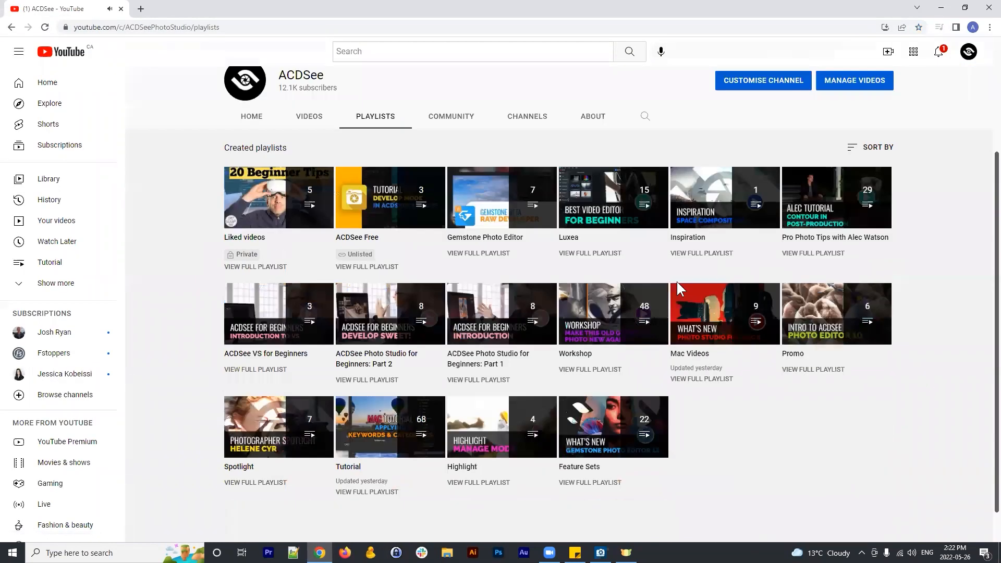
left_click(609, 307)
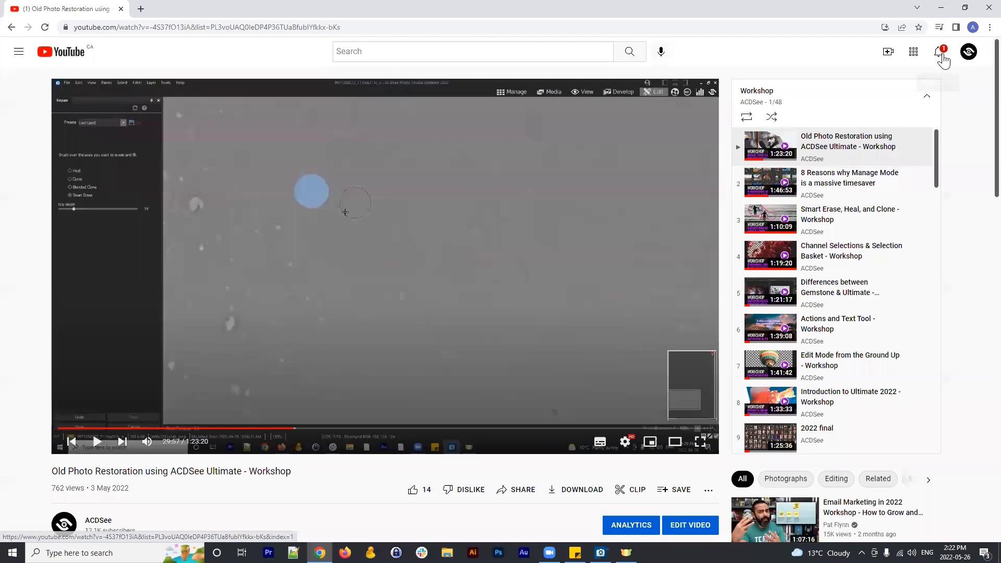
left_click(124, 9)
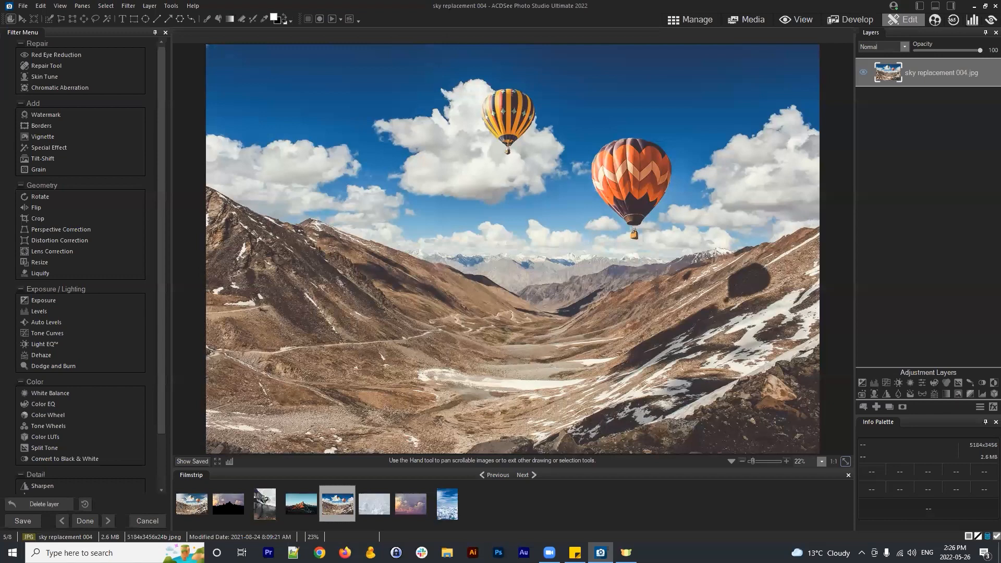
- Switch to Chrome and browse the uploaded tutorials and workshops on the ACDSee YouTube channel's videos page
left_click(319, 552)
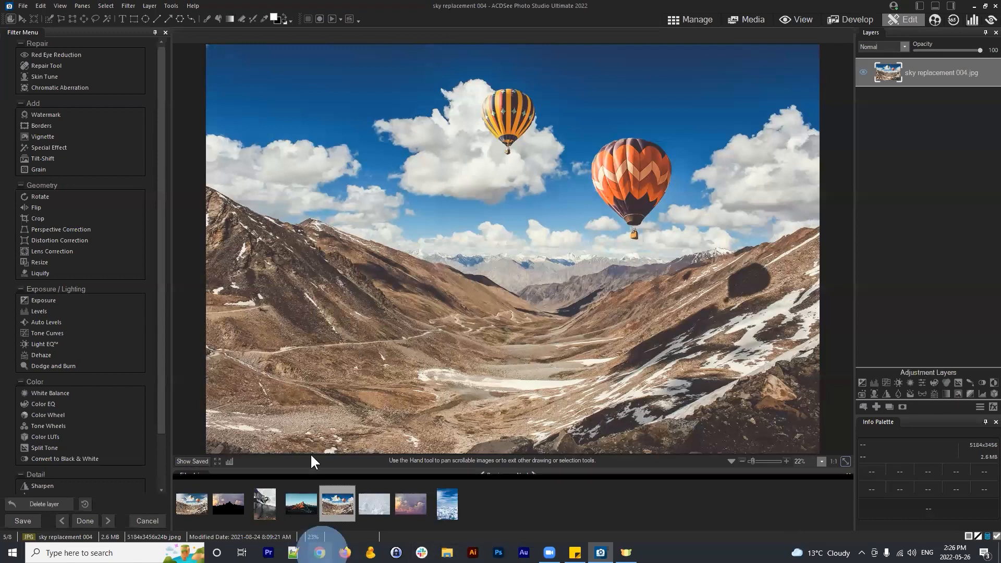
left_click(86, 44)
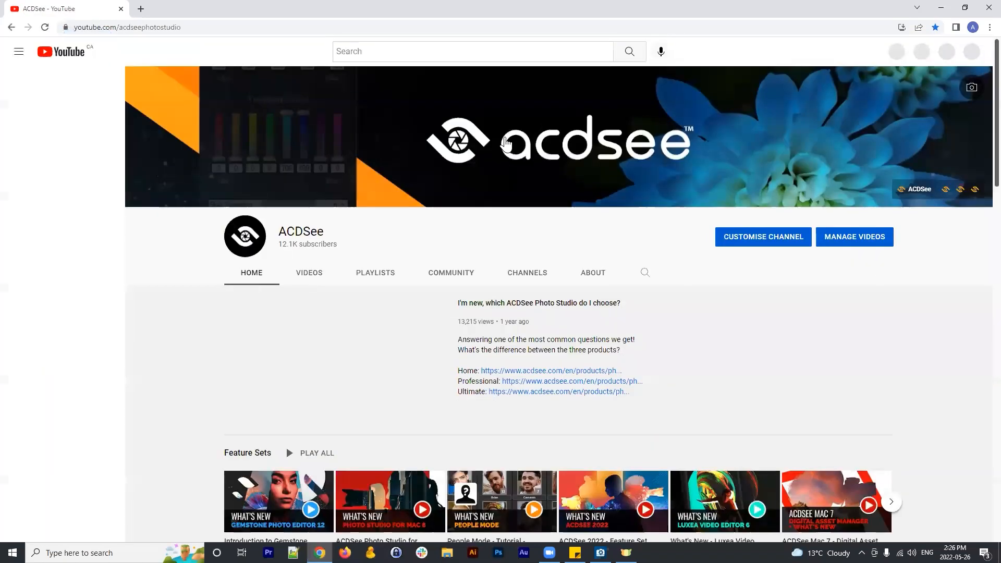
left_click(309, 273)
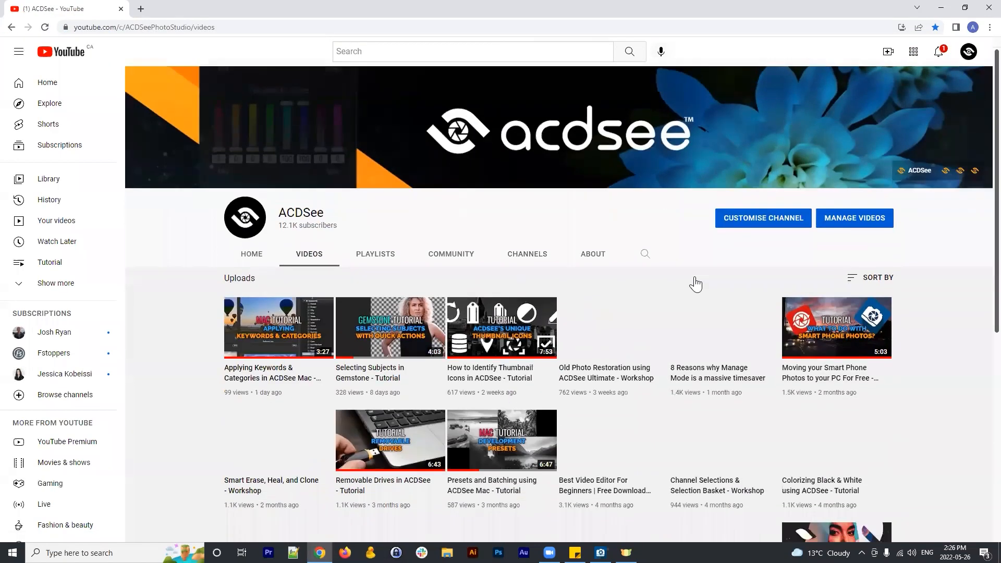
scroll(469, 259, "down", 3)
scroll(469, 260, "up", 1)
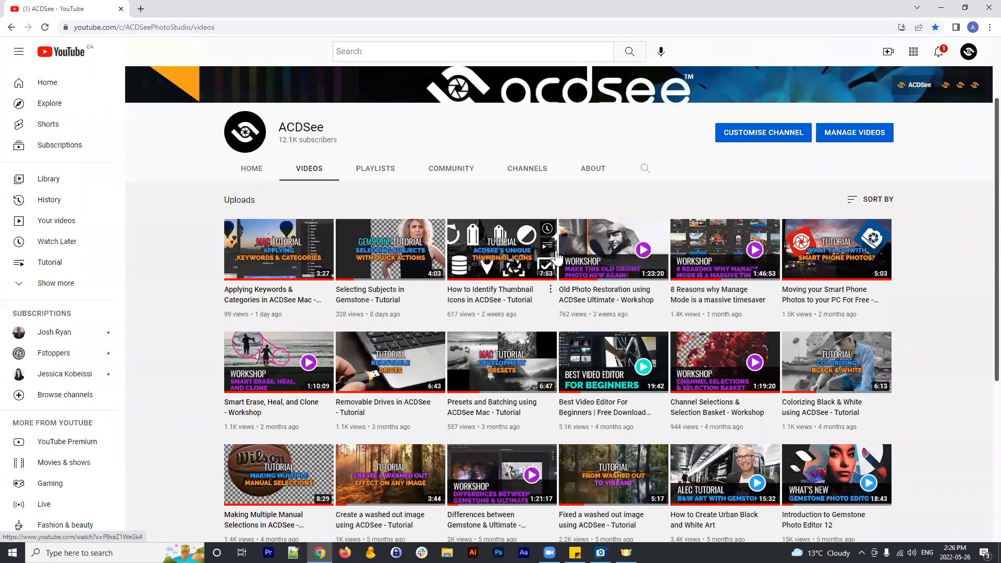
left_click(925, 289)
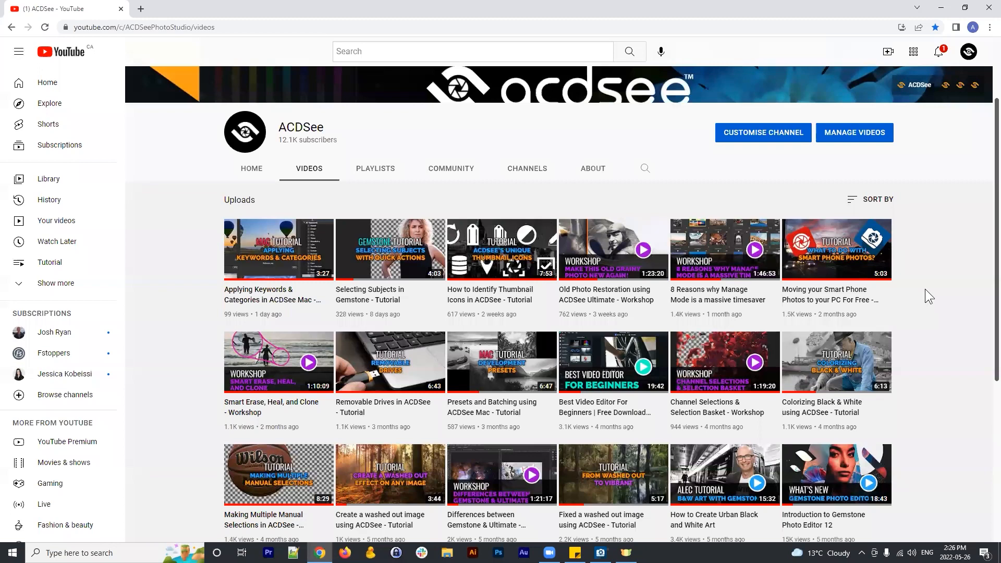
scroll(917, 260, "down", 3)
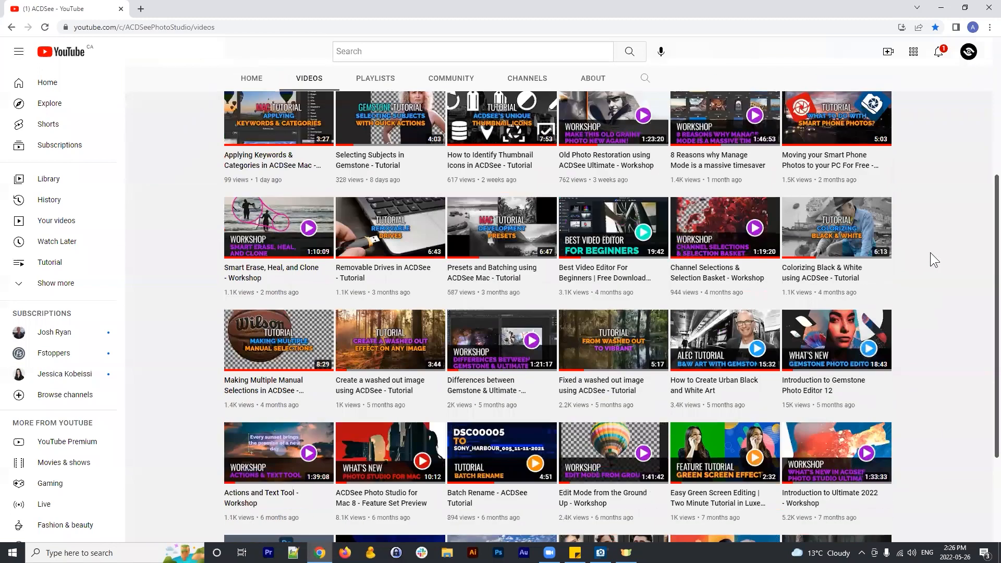
scroll(930, 259, "up", 5)
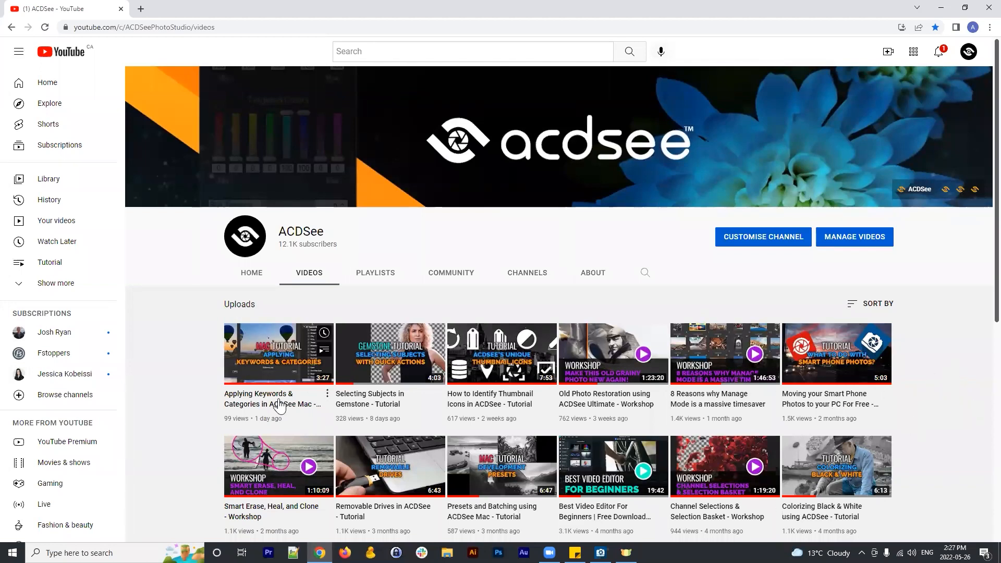
scroll(929, 384, "down", 3)
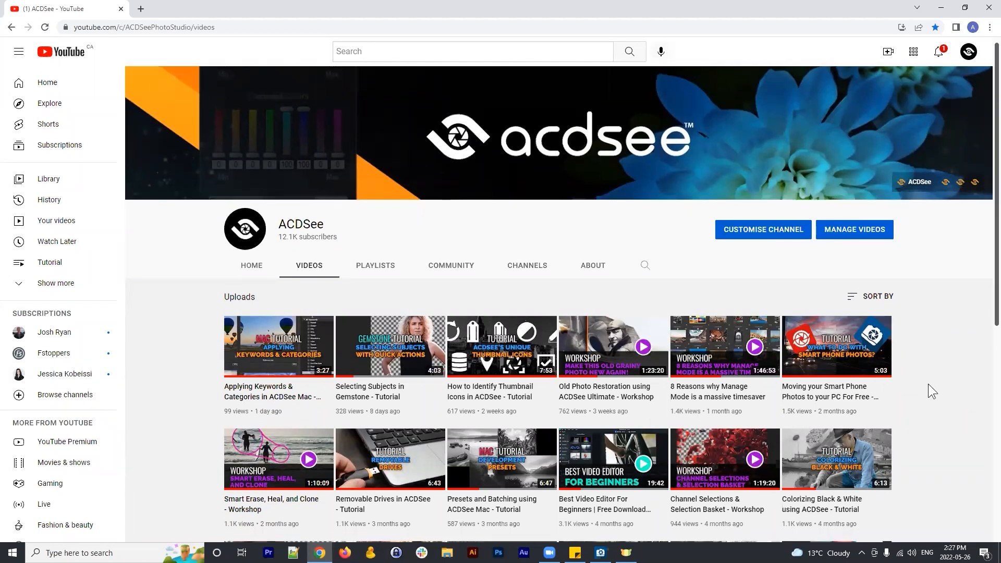
scroll(931, 378, "up", 3)
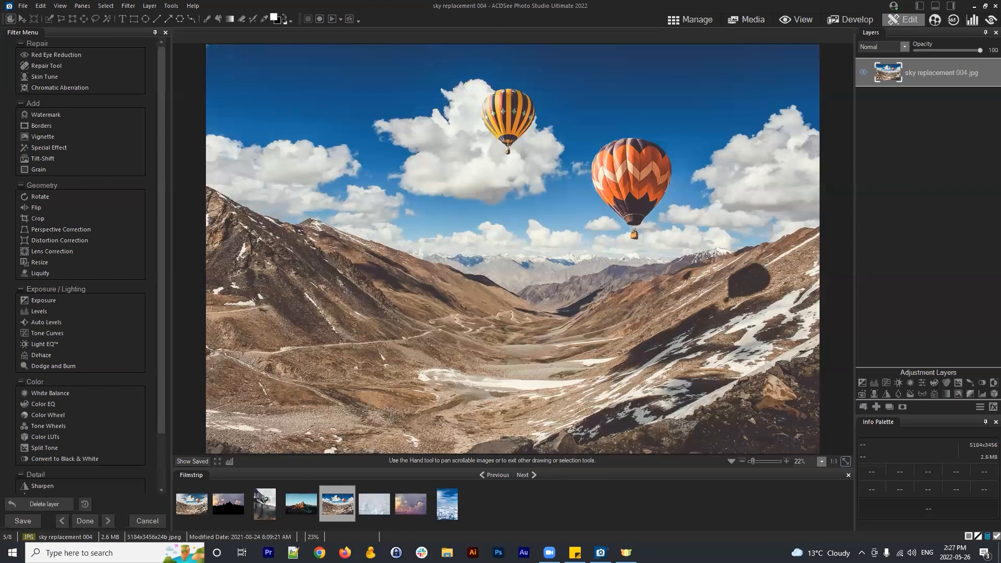
left_click(952, 128)
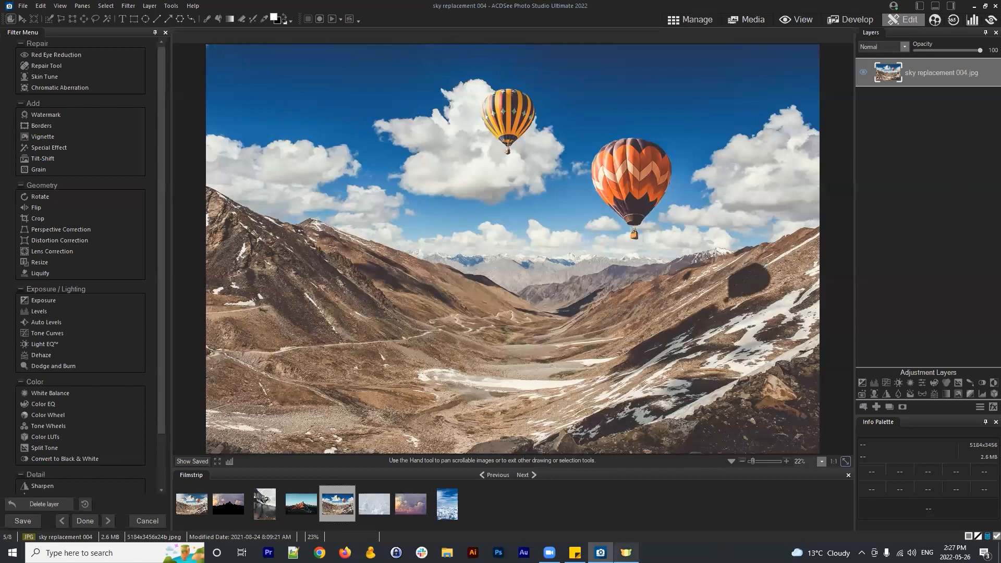
left_click(552, 551)
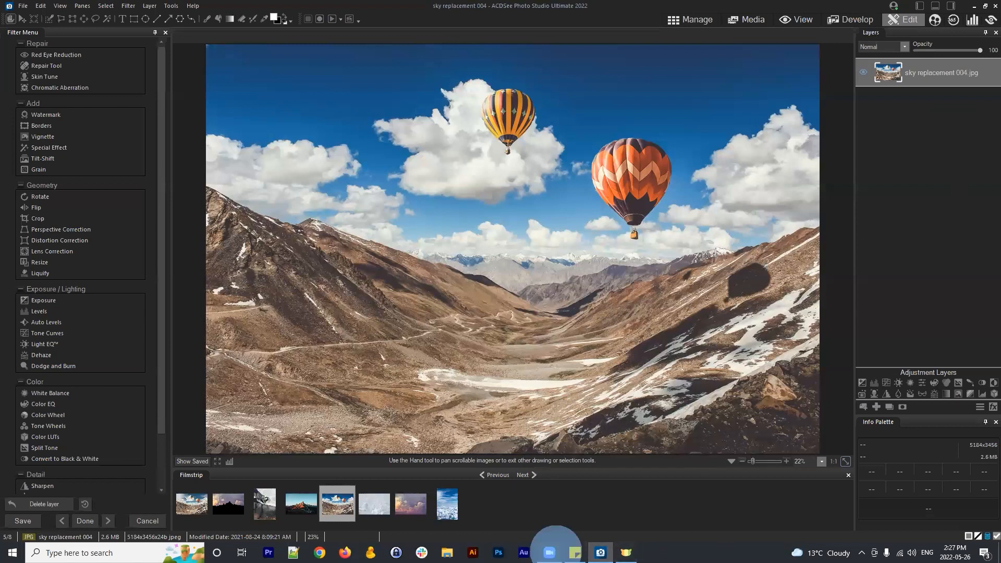
left_click(617, 174)
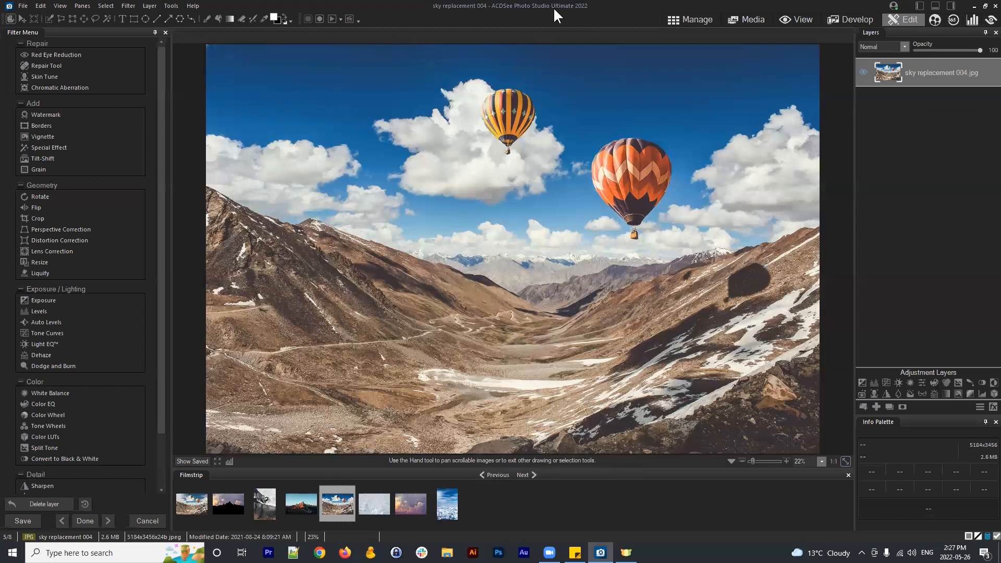